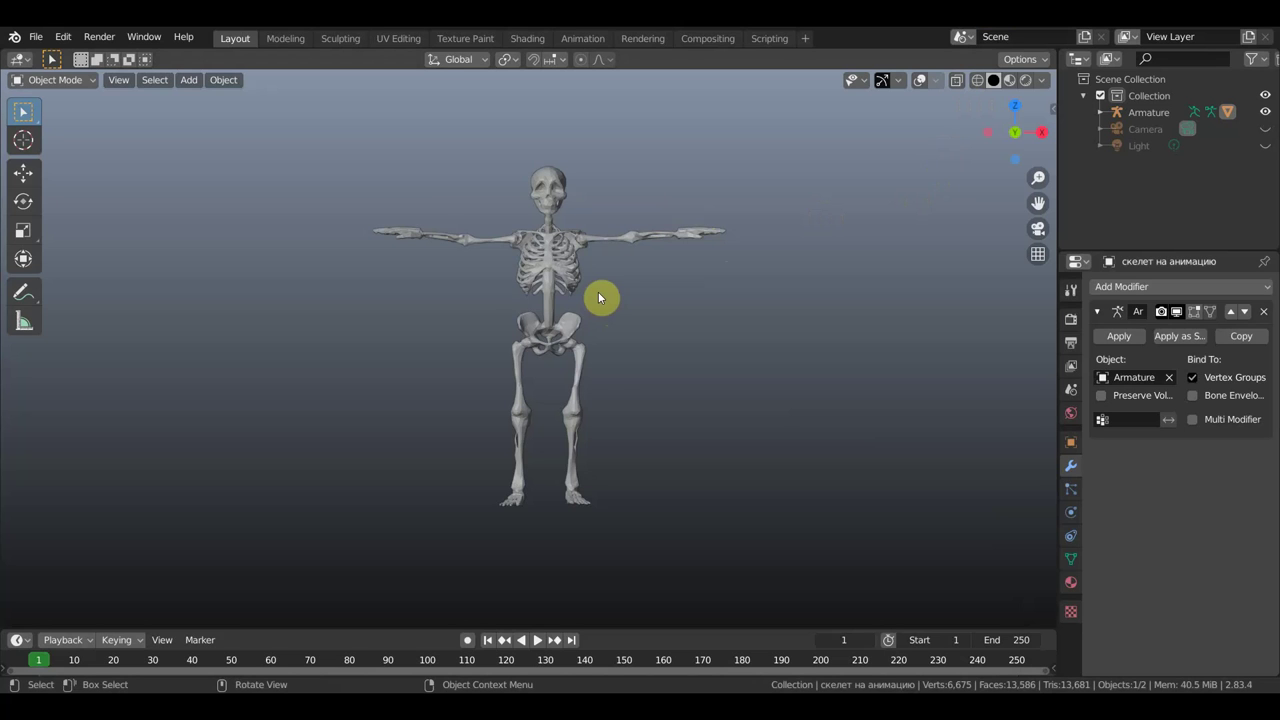
Step: Turn on viewport overlays, switch the skeleton's armature to Pose Mode, and select the right upper arm bone
{"action": "left_click", "coordinate": [920, 80]}
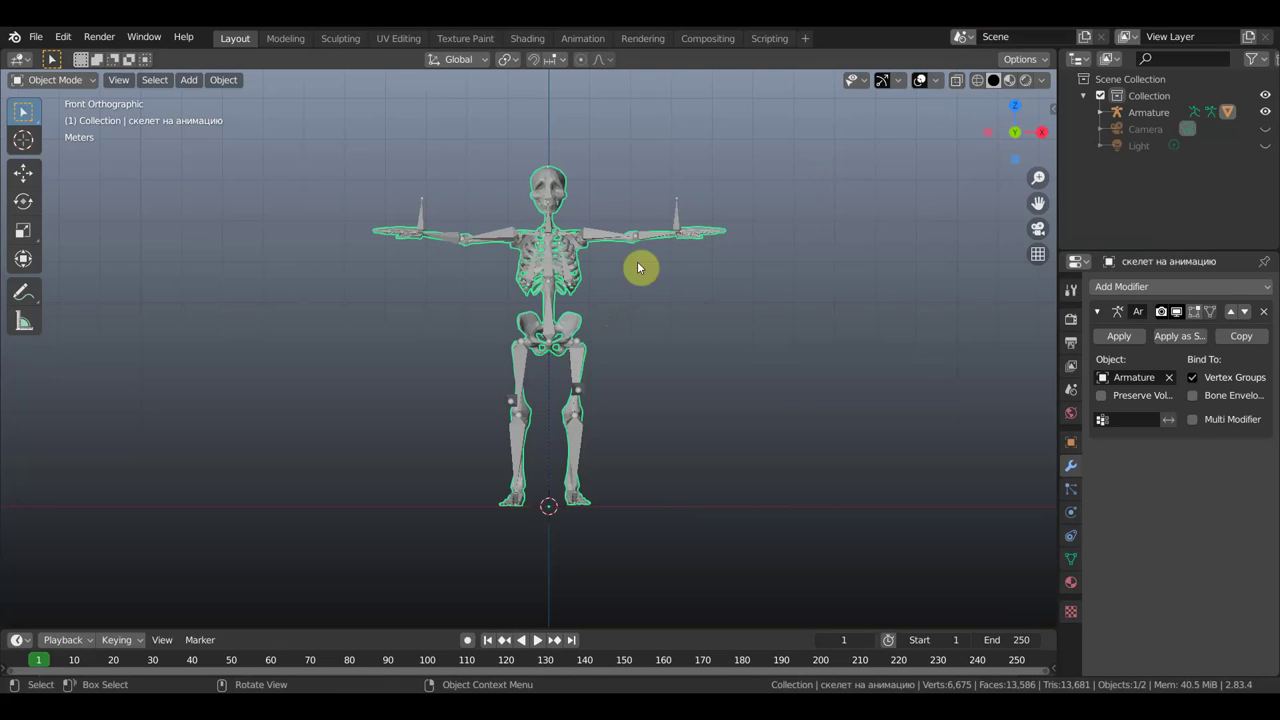
{"action": "left_click", "coordinate": [458, 245]}
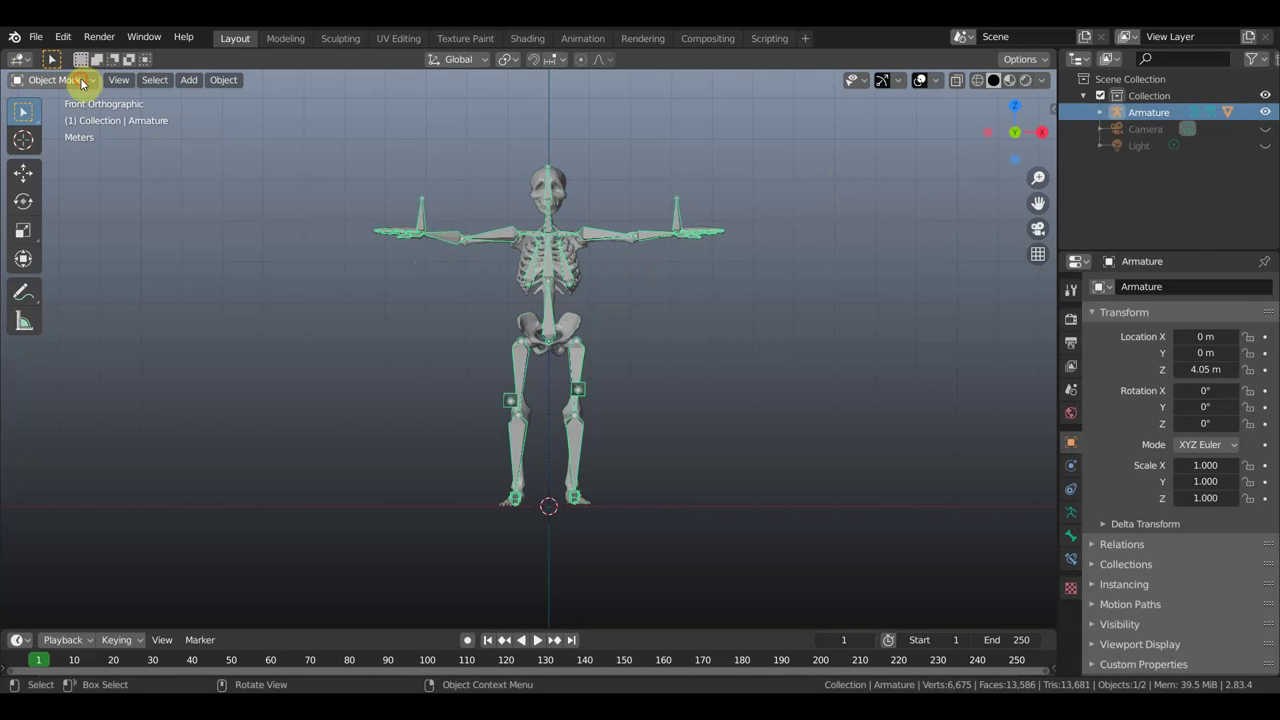
{"action": "left_click", "coordinate": [80, 79]}
{"action": "left_click", "coordinate": [63, 131]}
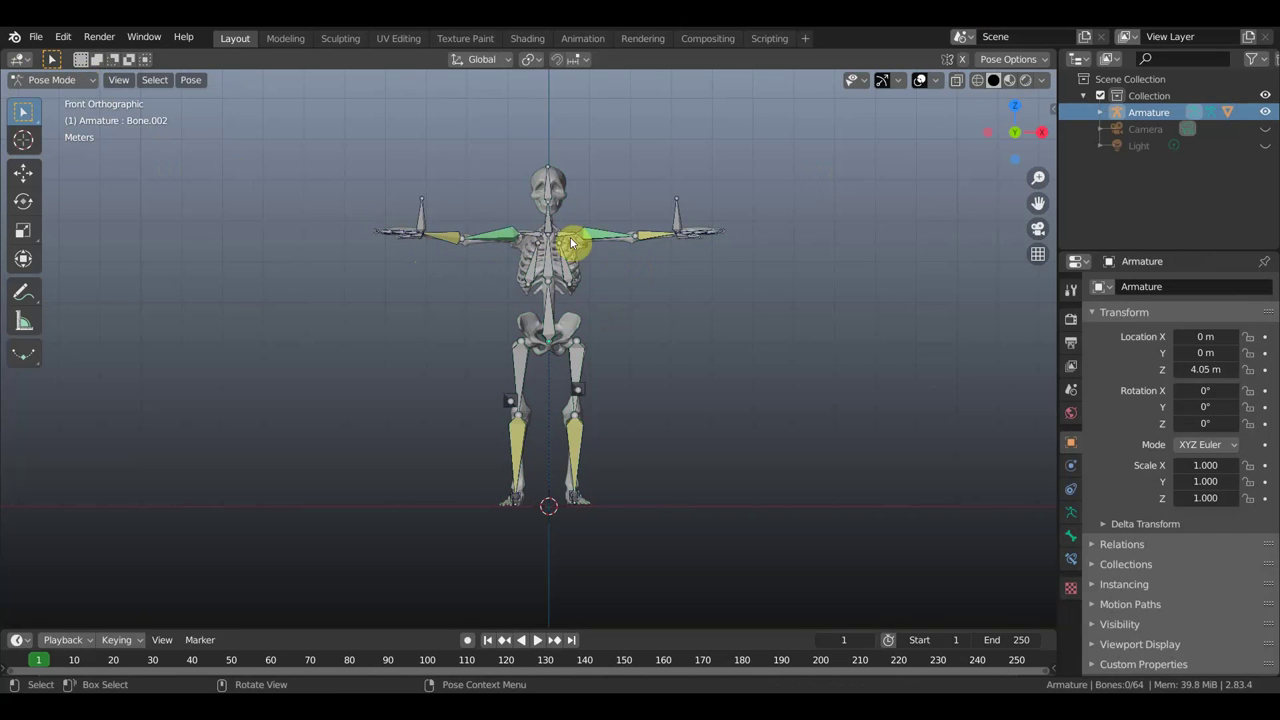
{"action": "left_click", "coordinate": [648, 237]}
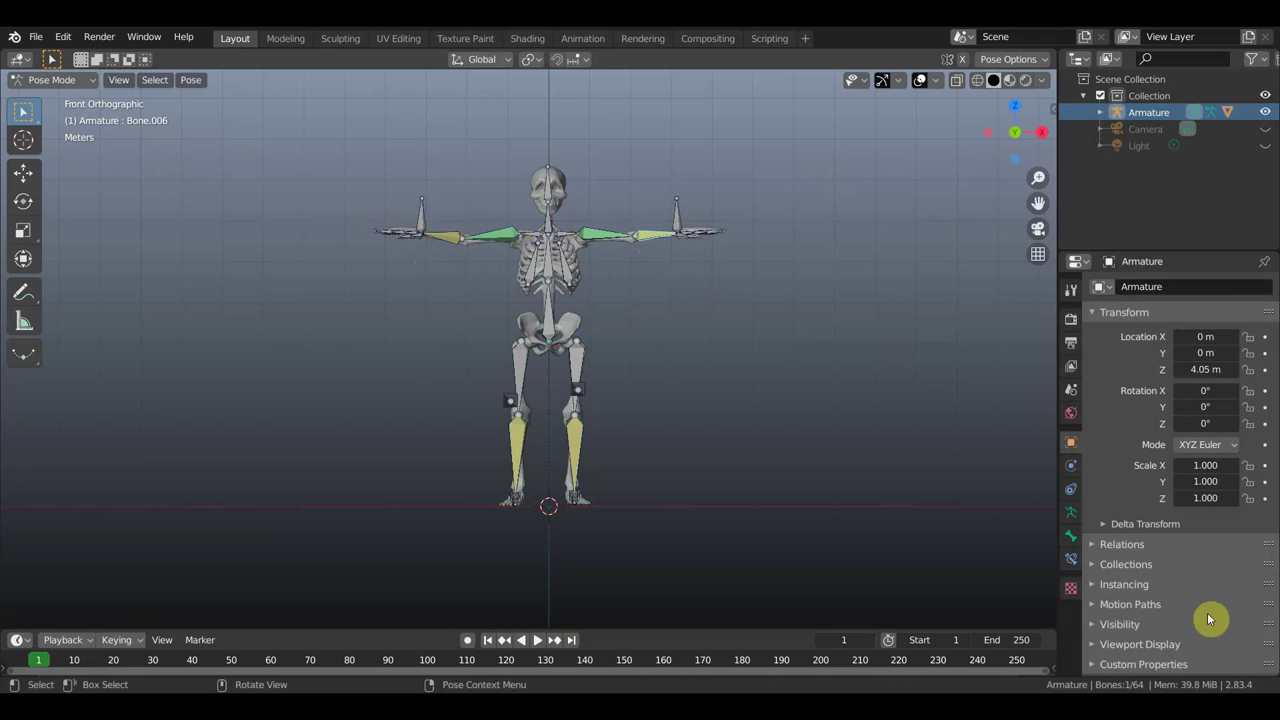
Step: Inspect the arm bones' IK constraint (target Bone.026, chain 2) and 0.496 Copy Location, then enlarge the timeline
{"action": "left_click", "coordinate": [1073, 562]}
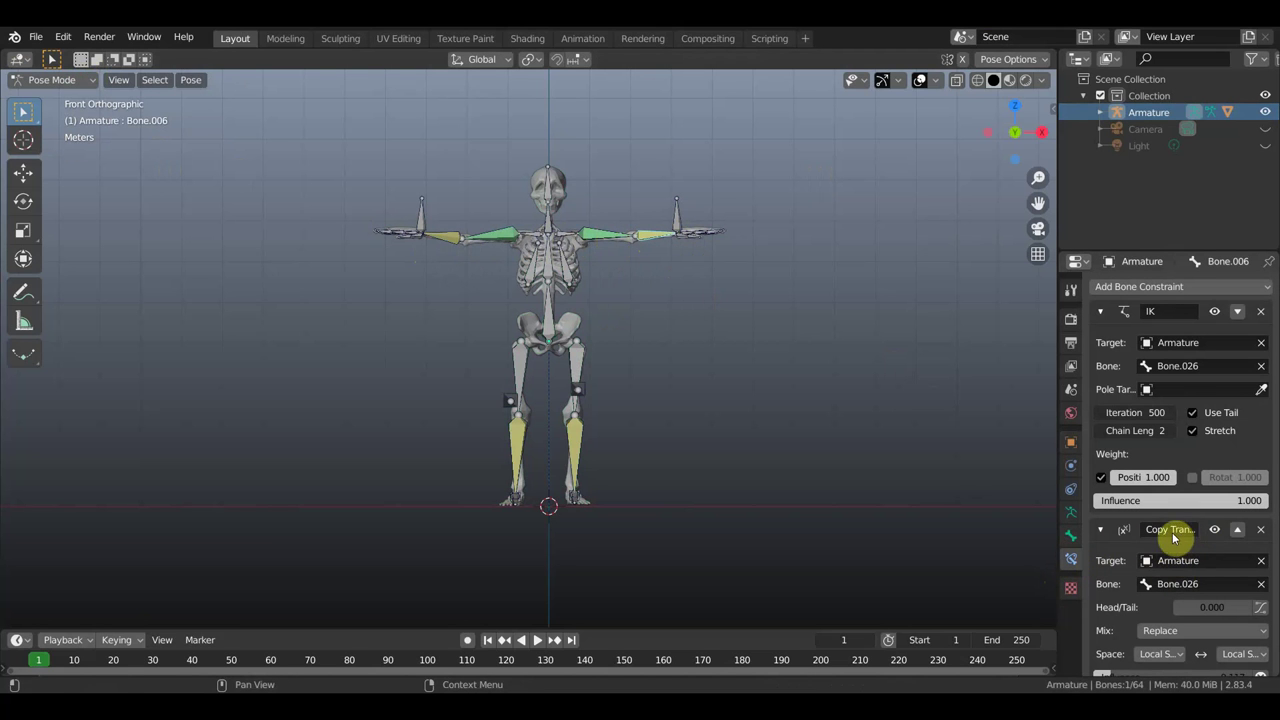
{"action": "left_click", "coordinate": [597, 230]}
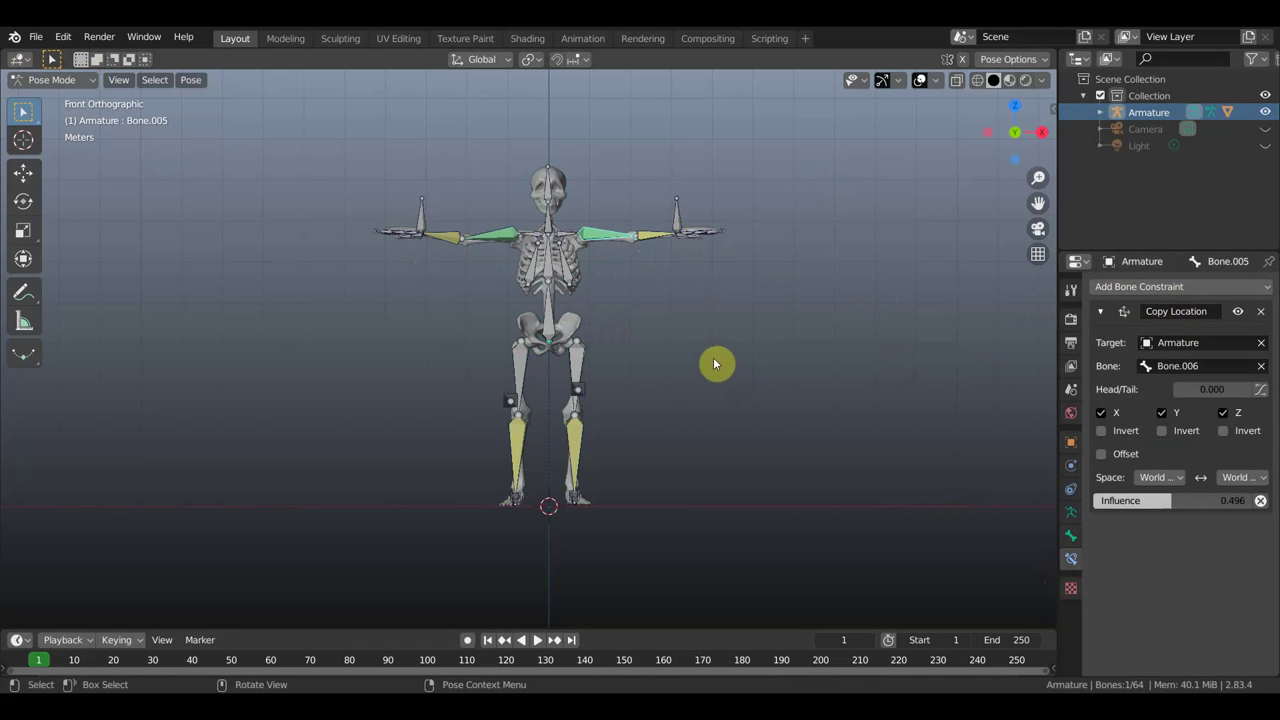
{"action": "left_click", "coordinate": [678, 221]}
{"action": "left_click", "coordinate": [672, 246]}
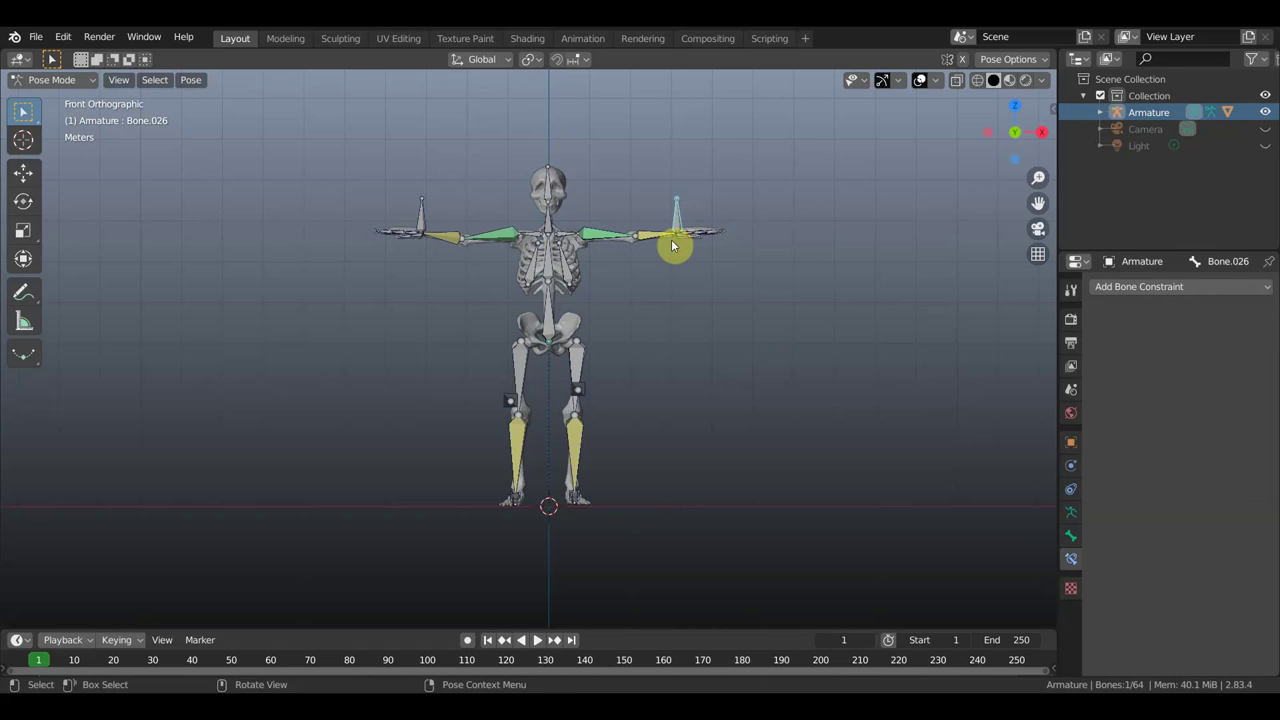
{"action": "left_click_drag", "start_coordinate": [414, 627], "coordinate": [423, 568]}
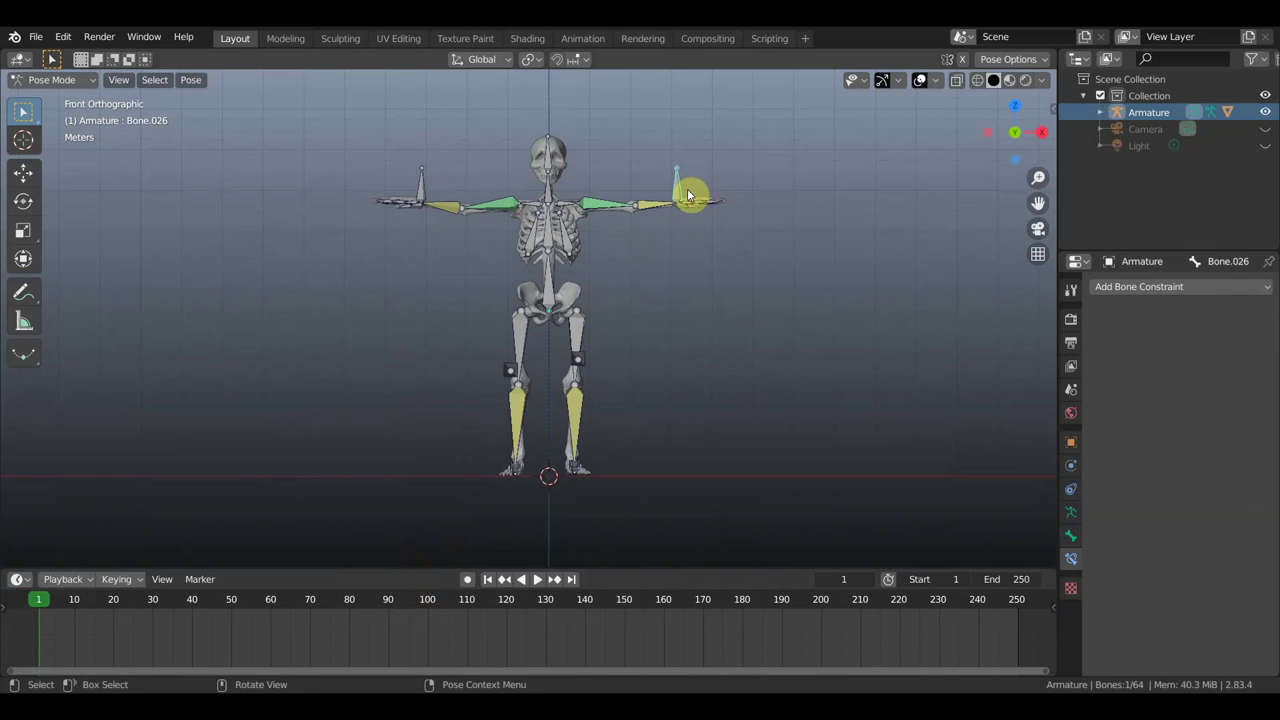
Step: Lower the right hand target rotated 93.8° and the left hand target (Bone.055) rotated -110°
{"action": "key", "text": "g"}
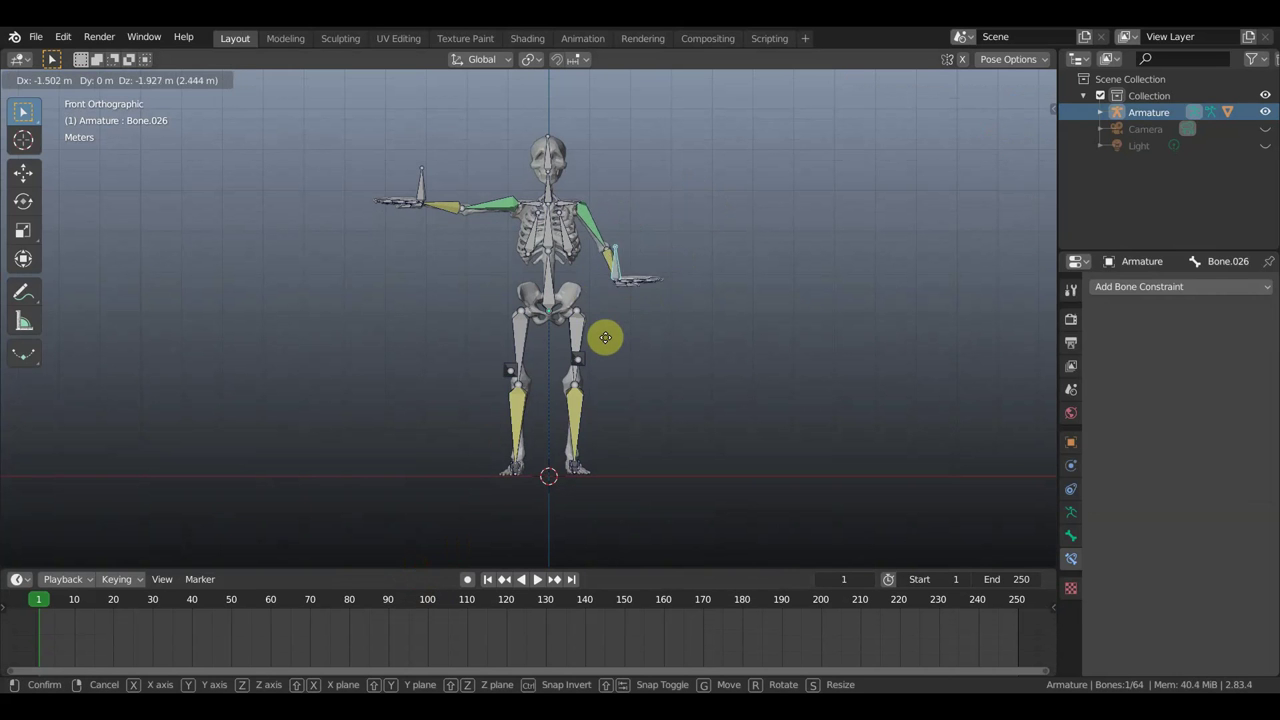
{"action": "left_click", "coordinate": [606, 337]}
{"action": "key", "text": "r"}
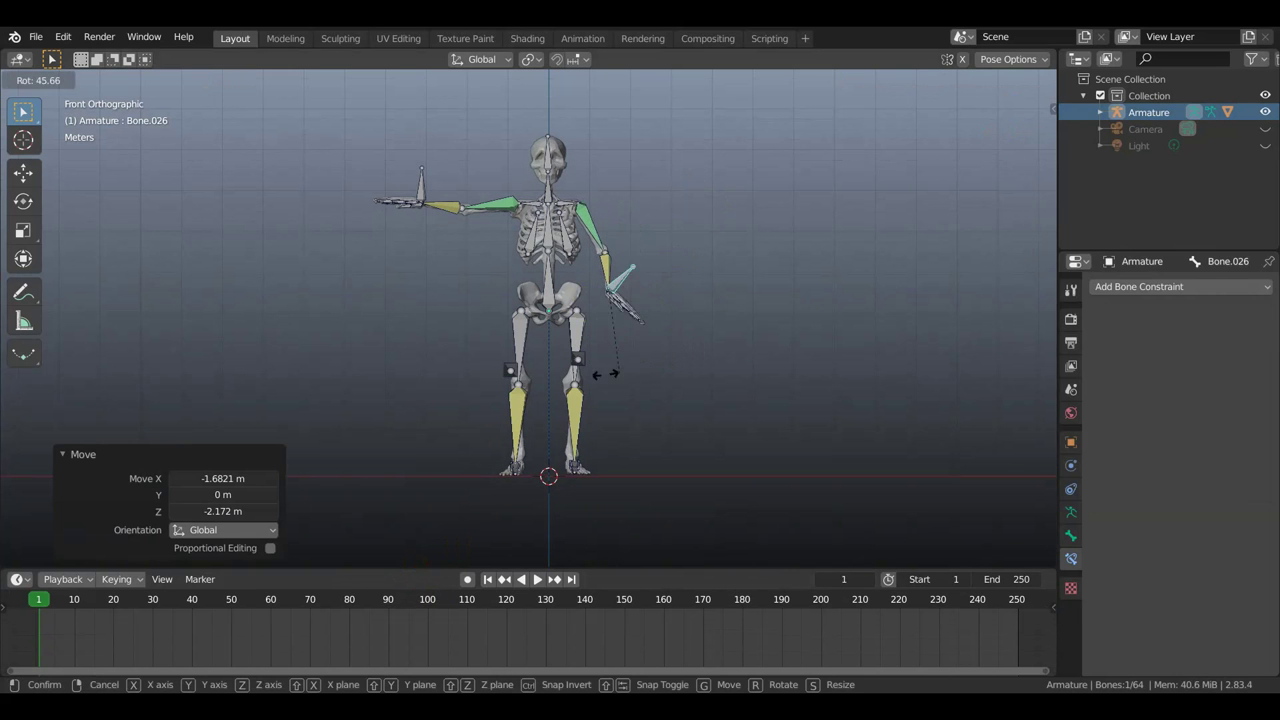
{"action": "left_click", "coordinate": [565, 369]}
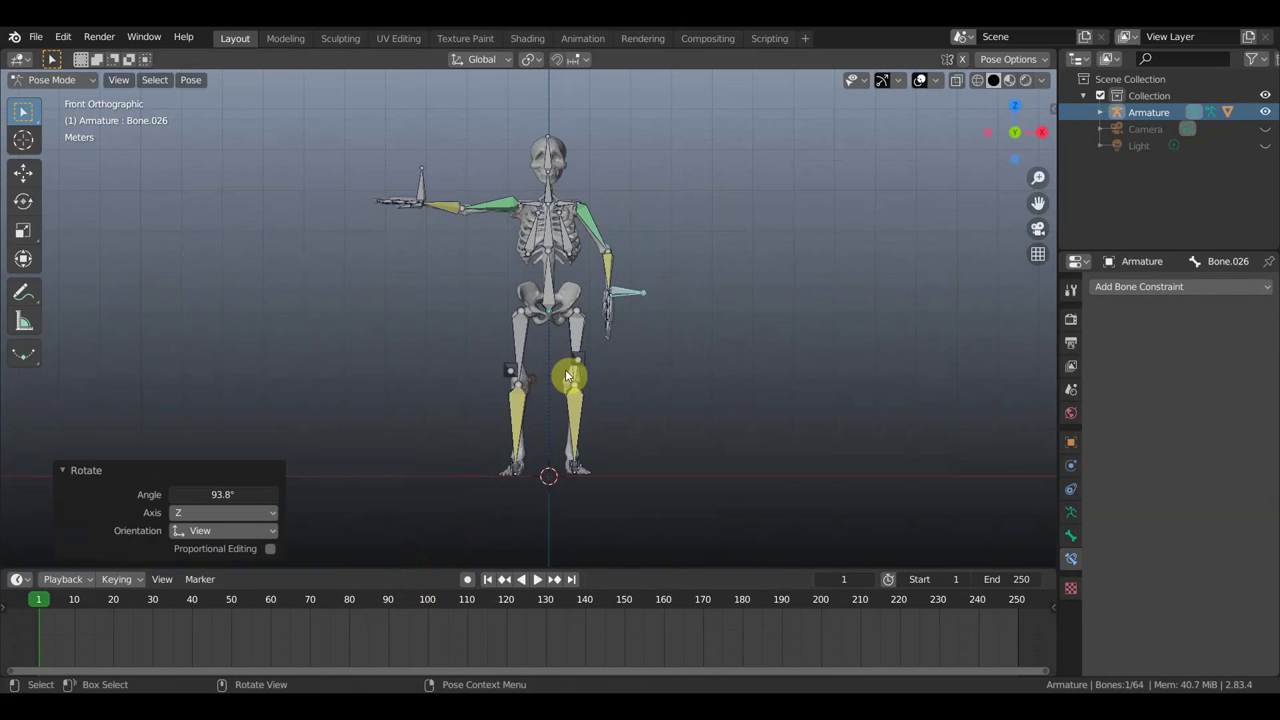
{"action": "left_click", "coordinate": [425, 195]}
{"action": "key", "text": "g"}
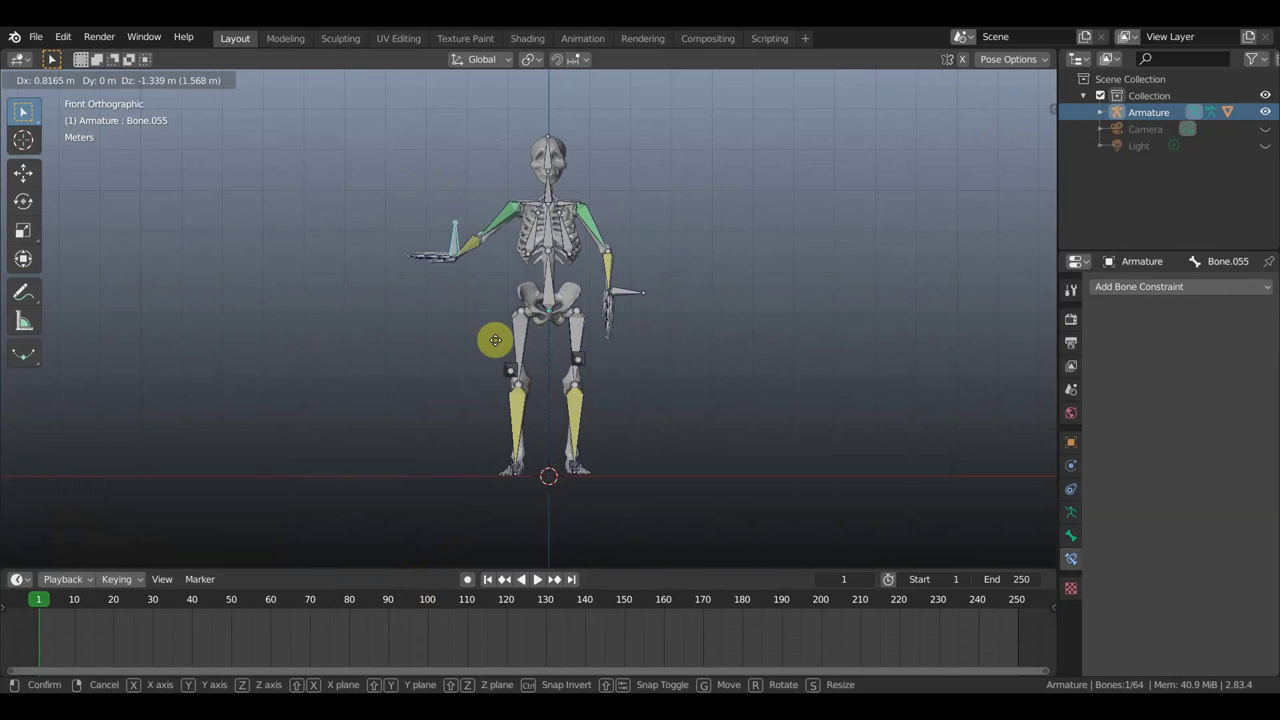
{"action": "left_click", "coordinate": [521, 328]}
{"action": "key", "text": "r"}
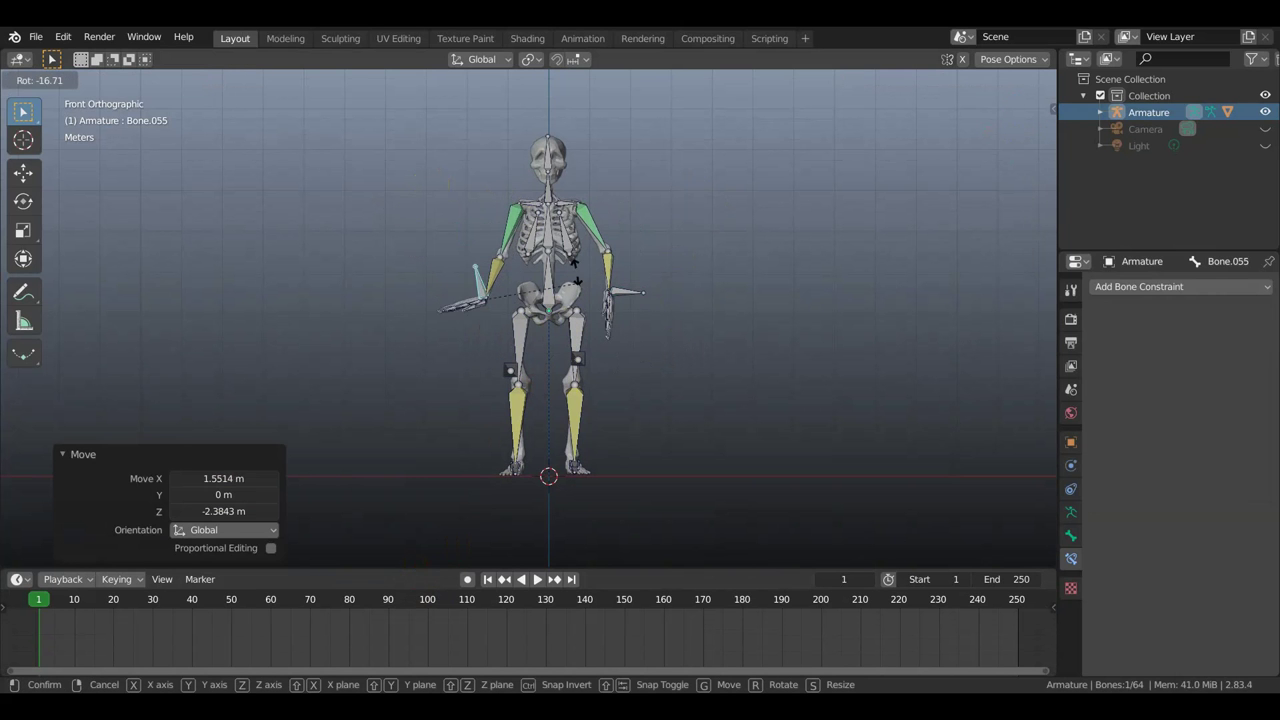
{"action": "left_click", "coordinate": [457, 177]}
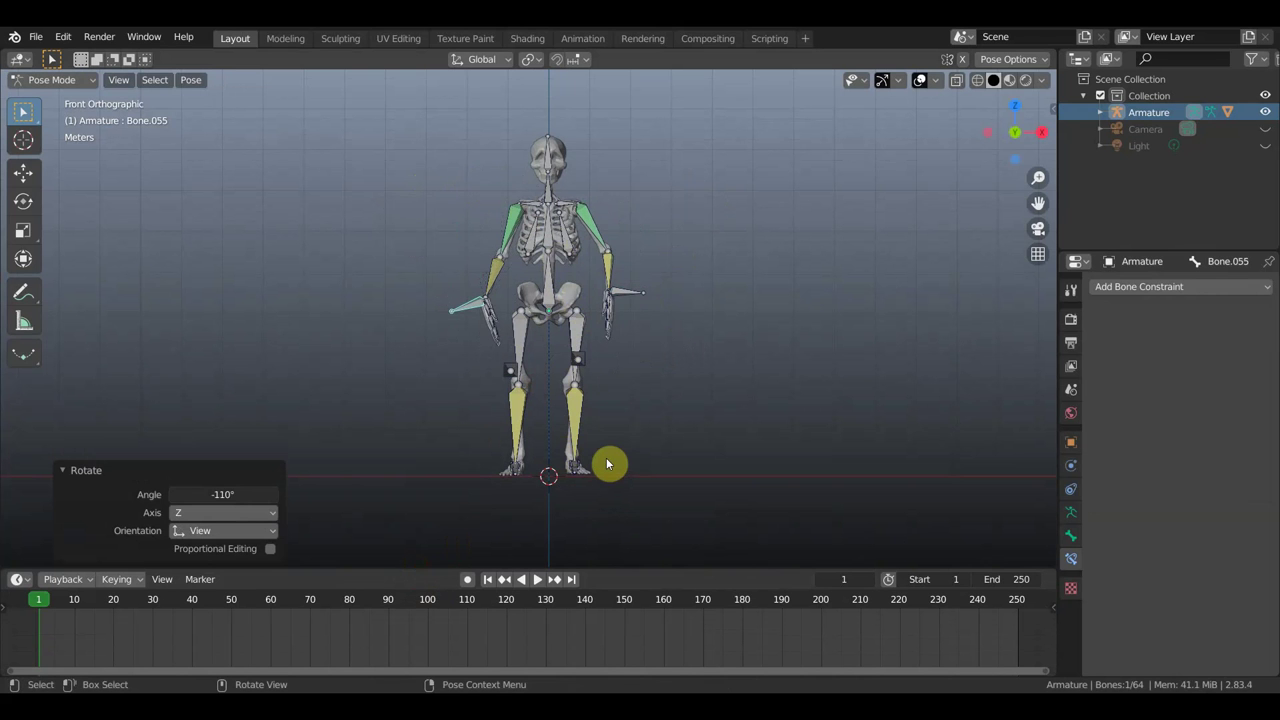
Step: Nudge both hand targets into place and turn the left hand a further 11.8°
{"action": "left_click", "coordinate": [632, 297]}
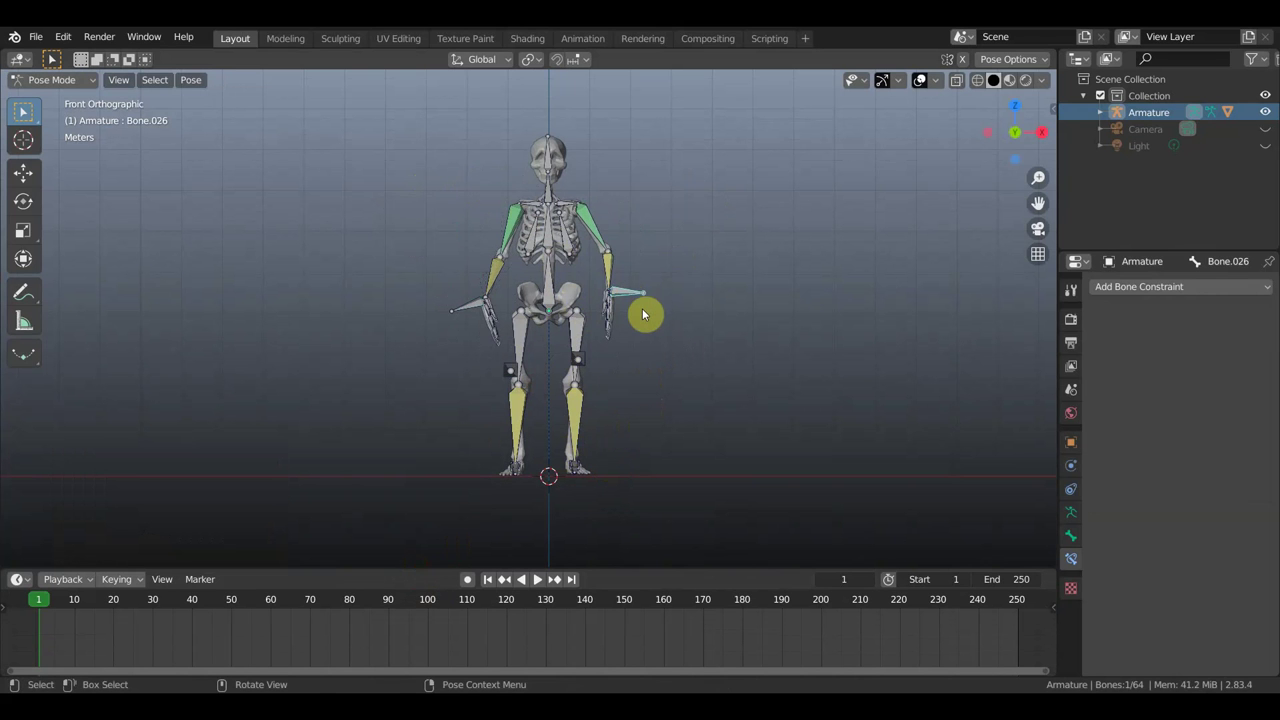
{"action": "key", "text": "g"}
{"action": "left_click", "coordinate": [636, 318]}
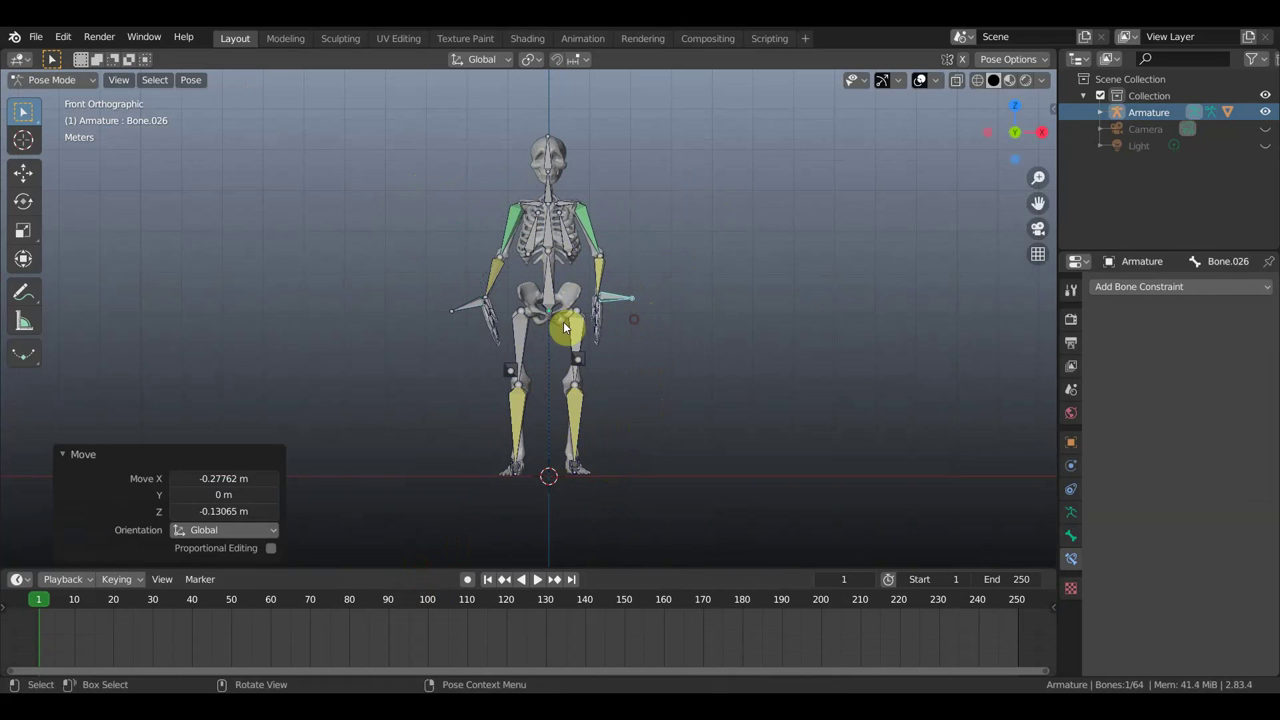
{"action": "left_click", "coordinate": [470, 310]}
{"action": "key", "text": "g"}
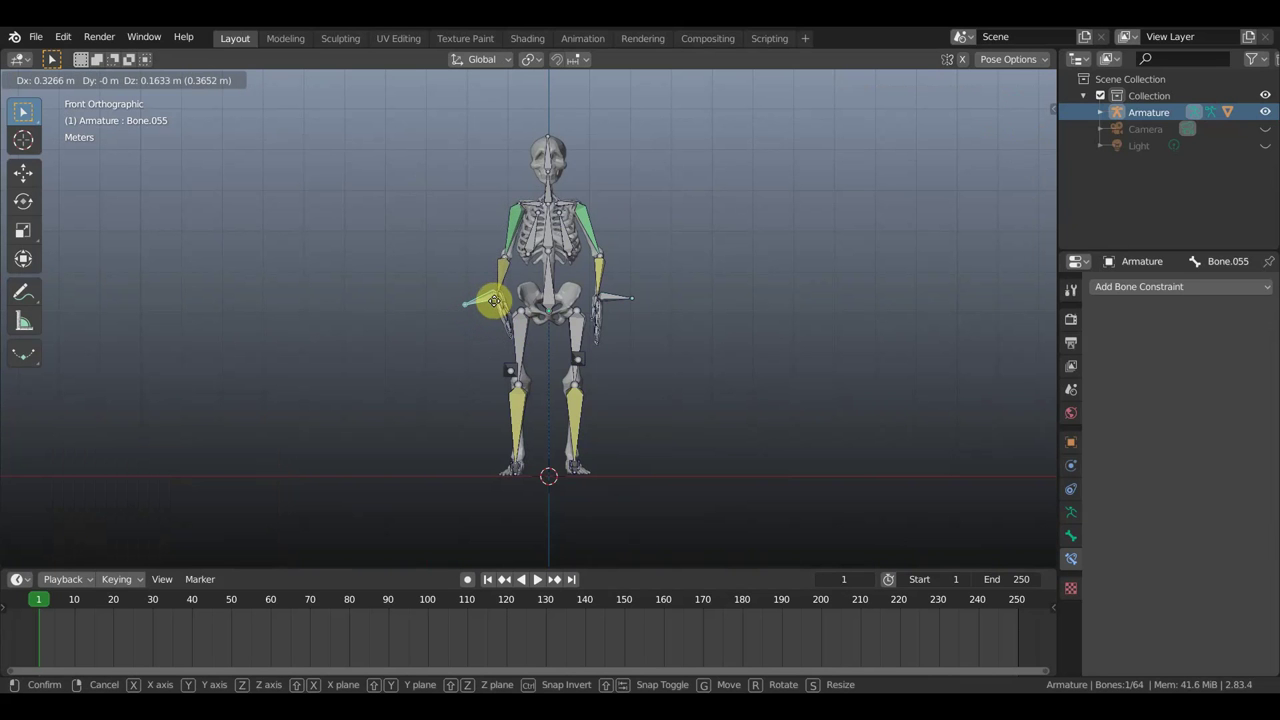
{"action": "left_click", "coordinate": [492, 305]}
{"action": "key", "text": "r"}
{"action": "left_click", "coordinate": [600, 366]}
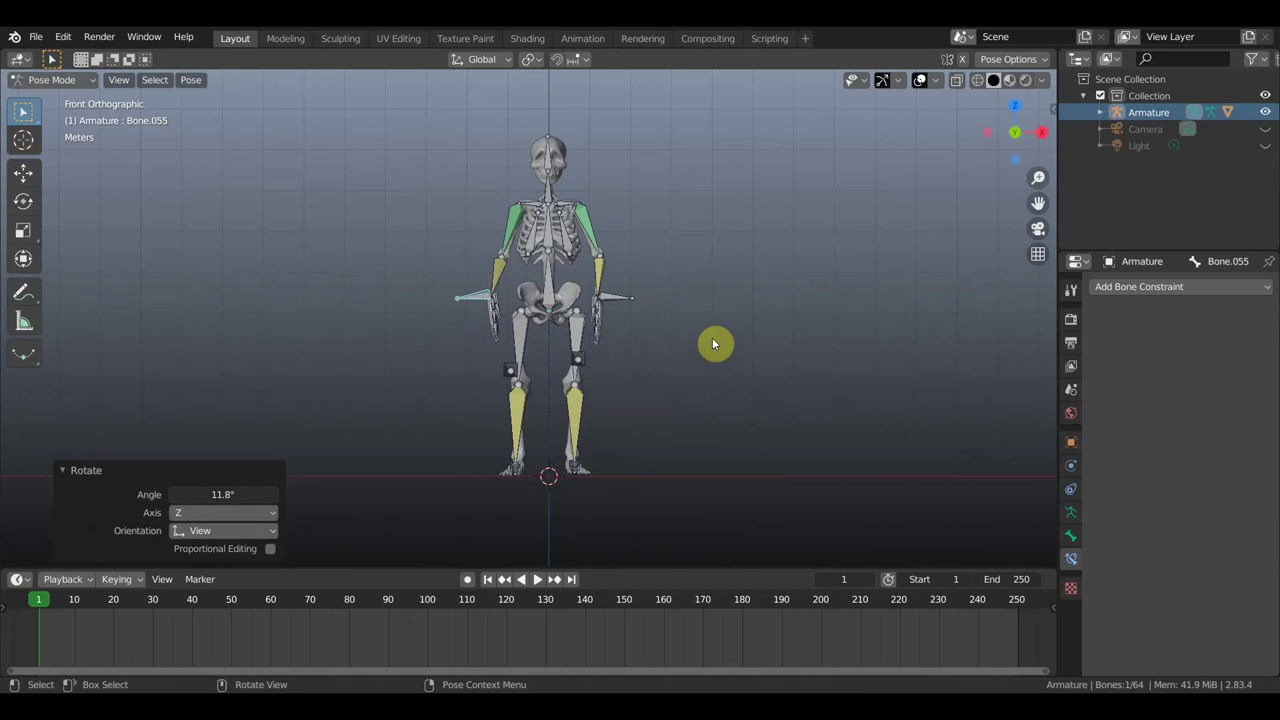
Step: Key location and rotation on all bones at frame 1, then advance the playhead
{"action": "key", "text": "a"}
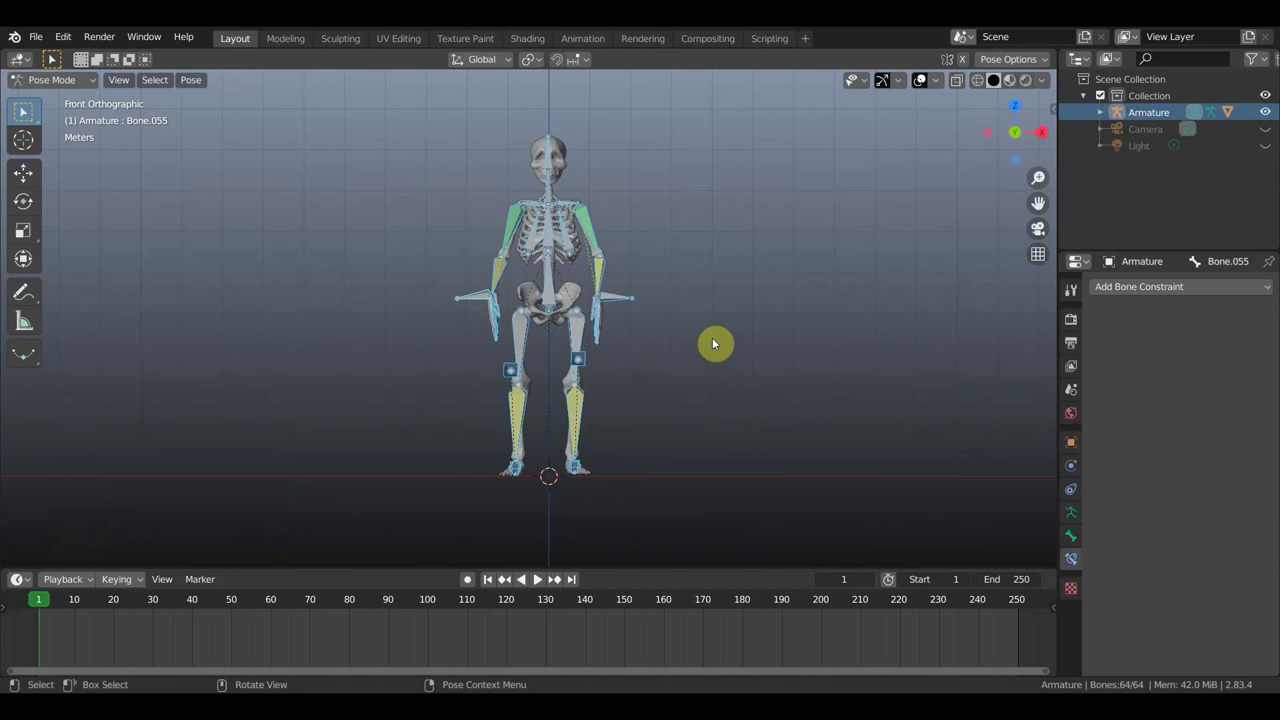
{"action": "key", "text": "i"}
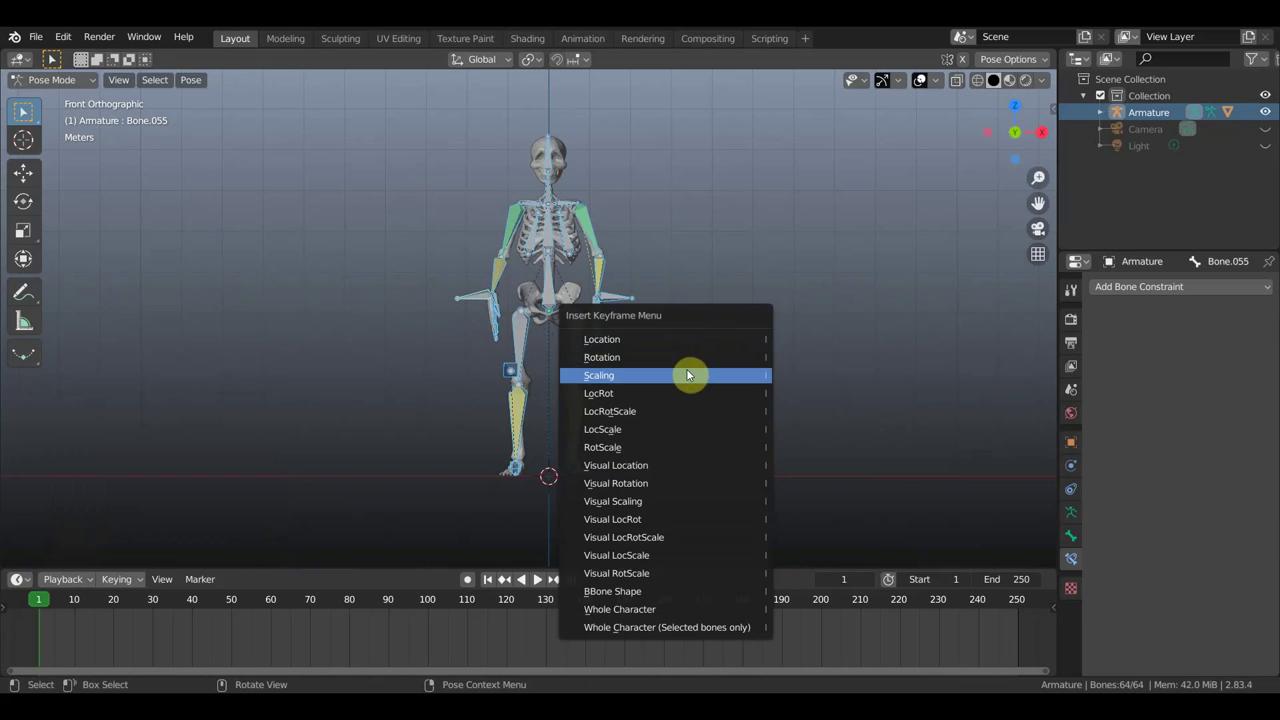
{"action": "left_click", "coordinate": [670, 393]}
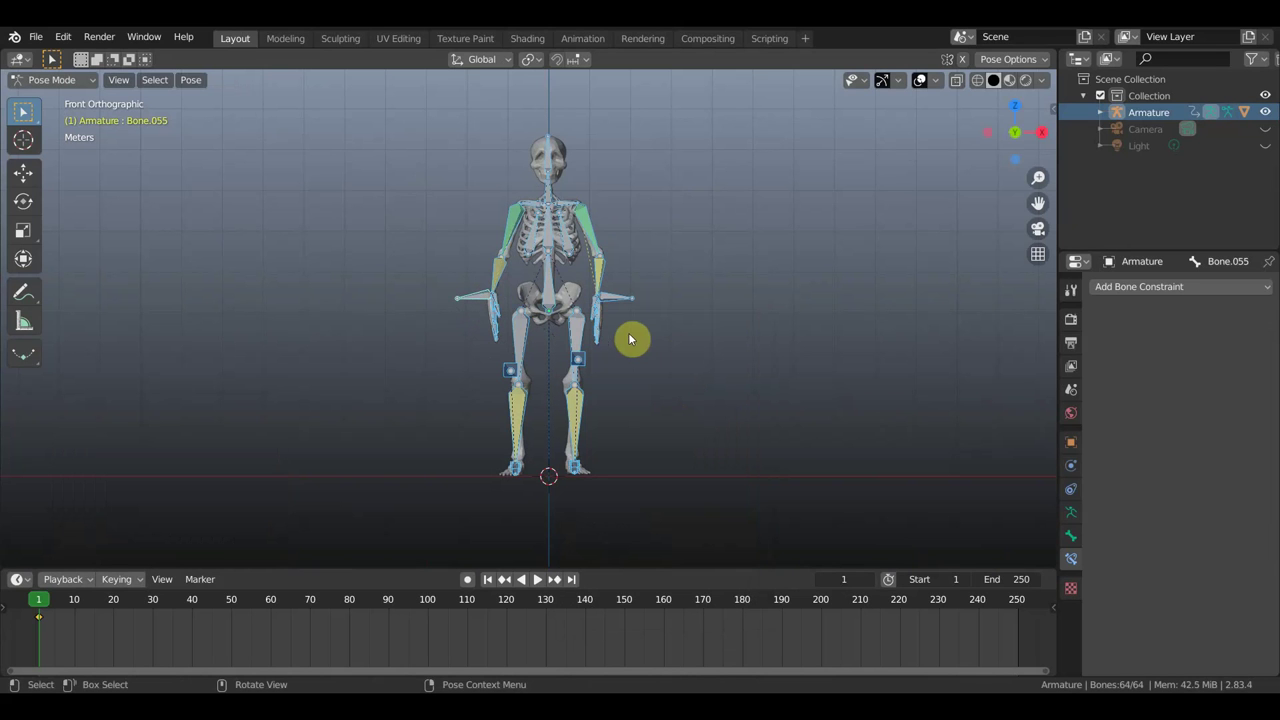
{"action": "key", "text": "space"}
{"action": "key", "text": "space"}
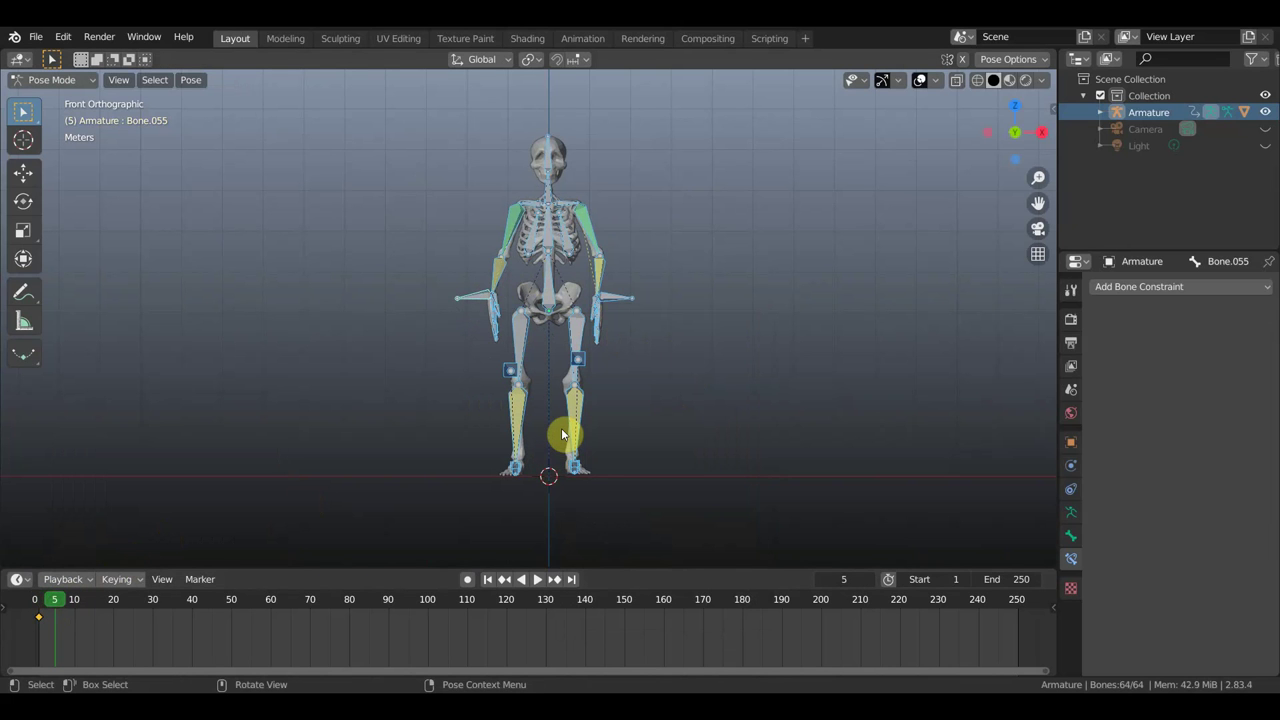
Step: Drop the root hip bone about 2.29 m into a crouch, then select foot bone Bone.063 in top view
{"action": "left_click", "coordinate": [549, 289]}
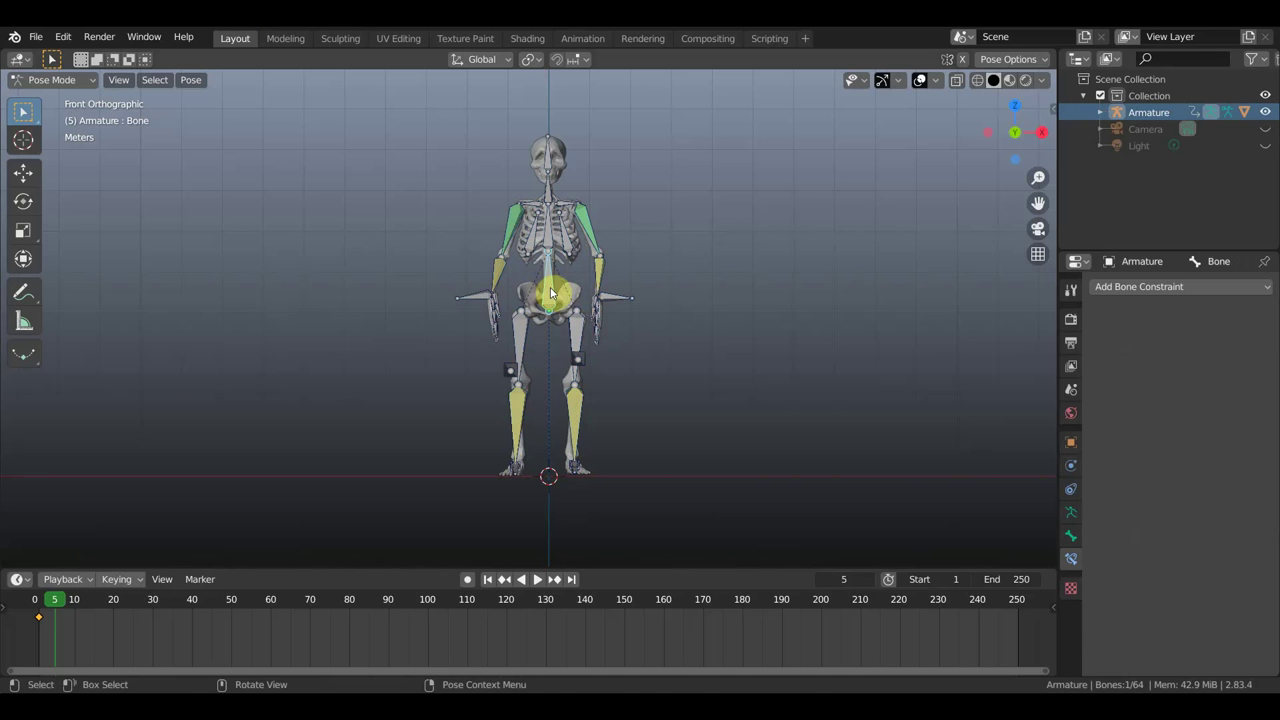
{"action": "key", "text": "g"}
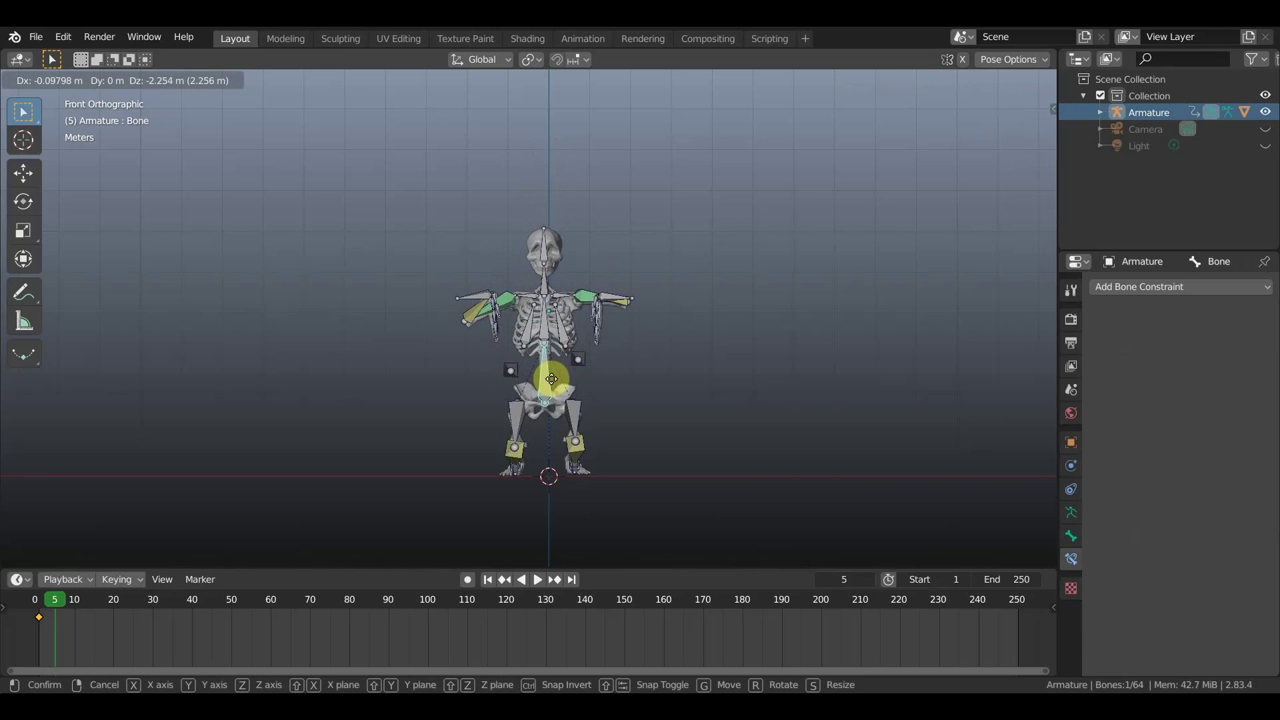
{"action": "left_click", "coordinate": [551, 386]}
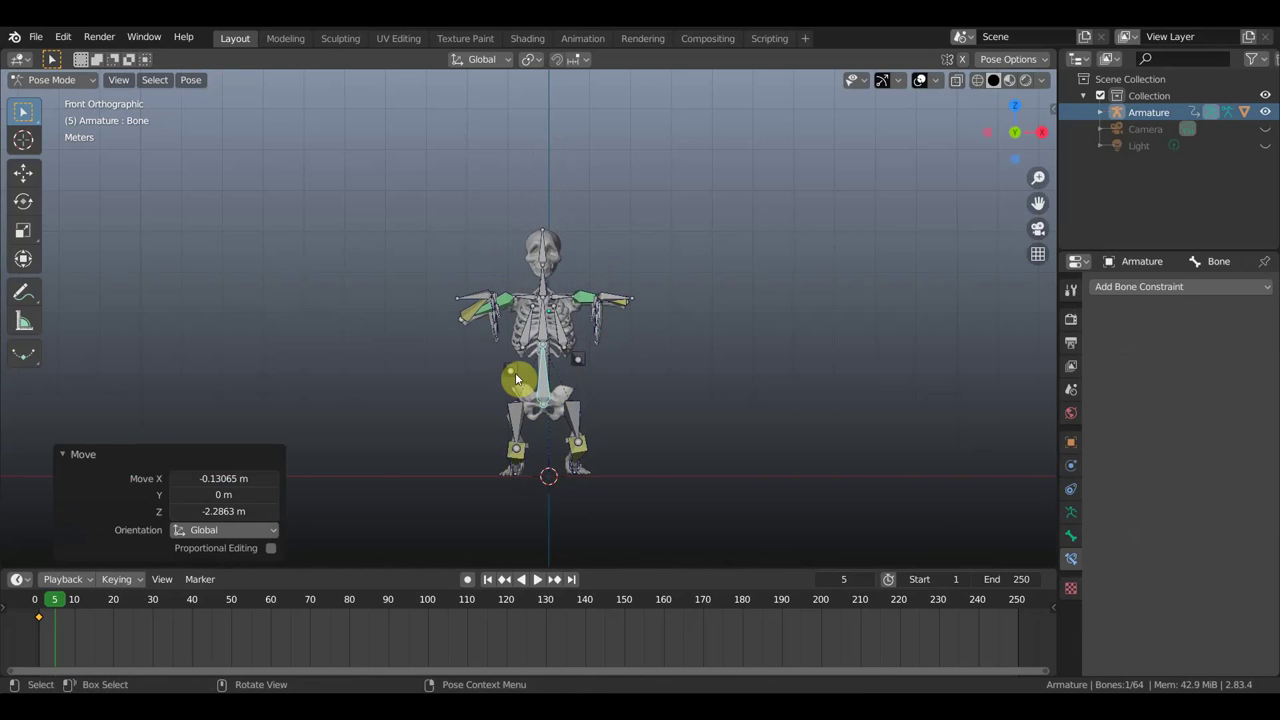
{"action": "left_click", "coordinate": [511, 370]}
{"action": "key", "text": "KP_7"}
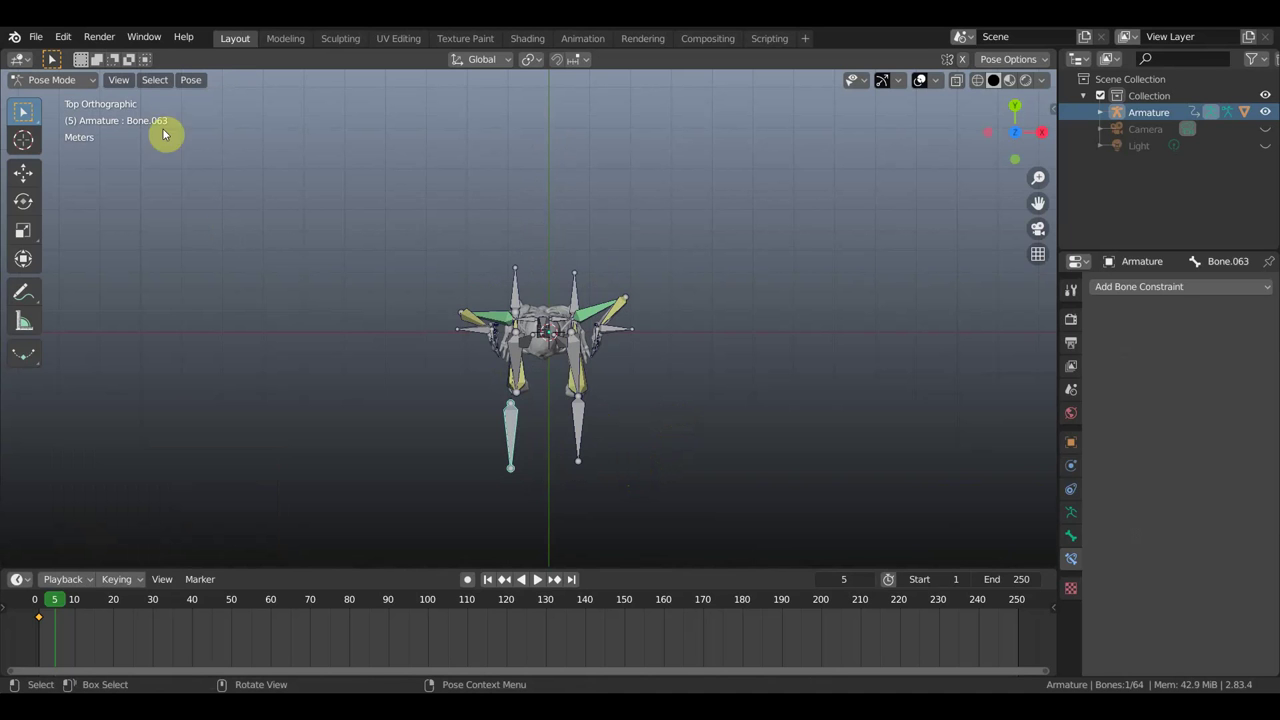
Step: Browse the Preferences sections, confirm Emulate Numpad is enabled under Input, and close the window
{"action": "left_click", "coordinate": [69, 38]}
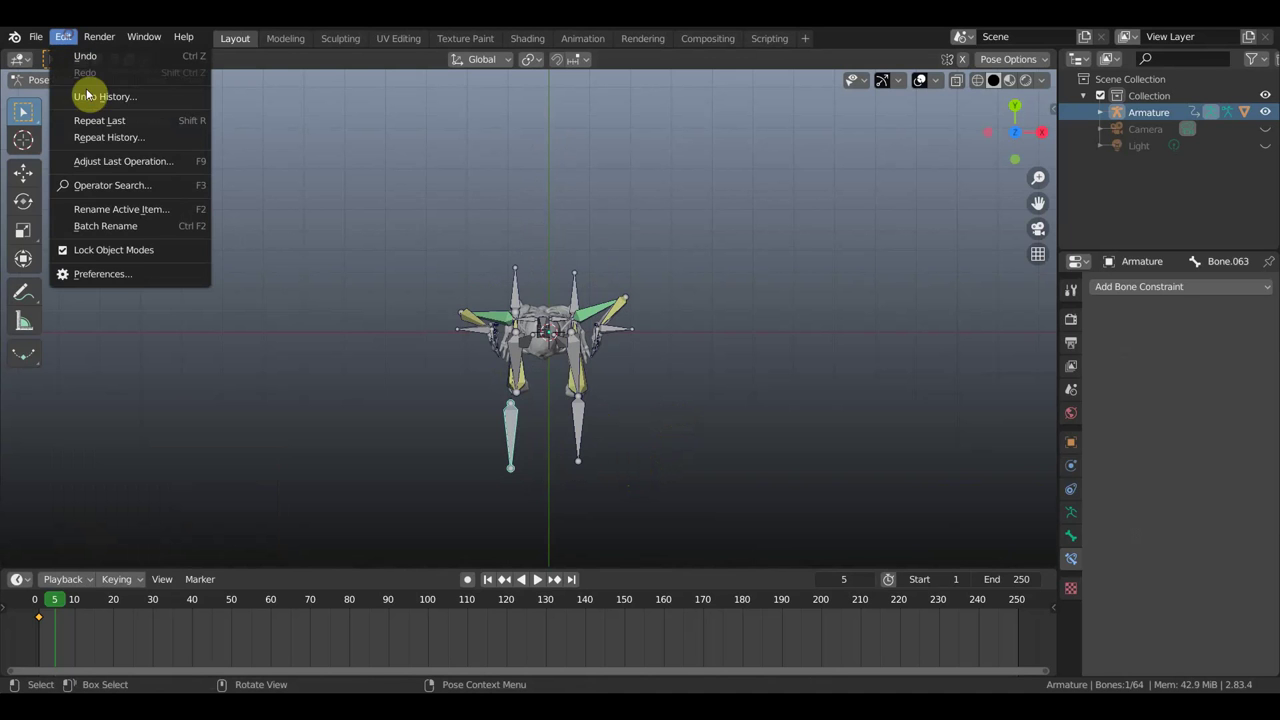
{"action": "left_click", "coordinate": [124, 272]}
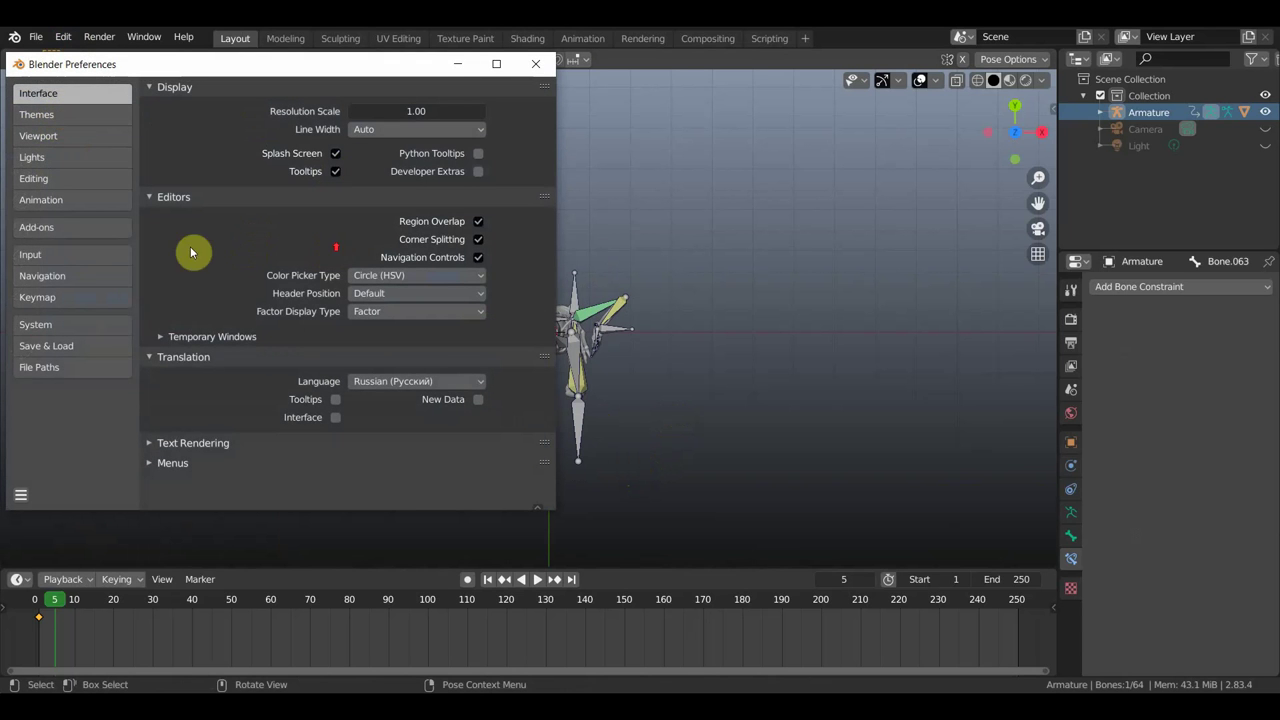
{"action": "left_click", "coordinate": [45, 121]}
{"action": "left_click", "coordinate": [45, 139]}
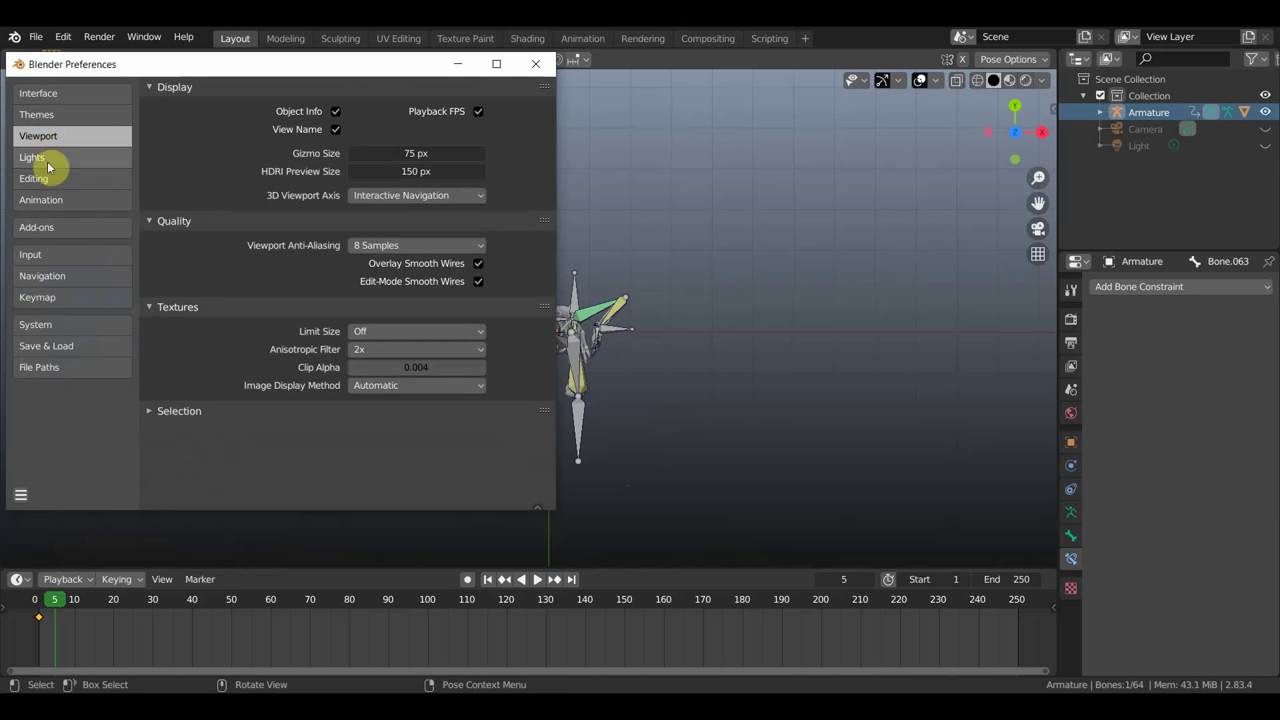
{"action": "left_click", "coordinate": [45, 180]}
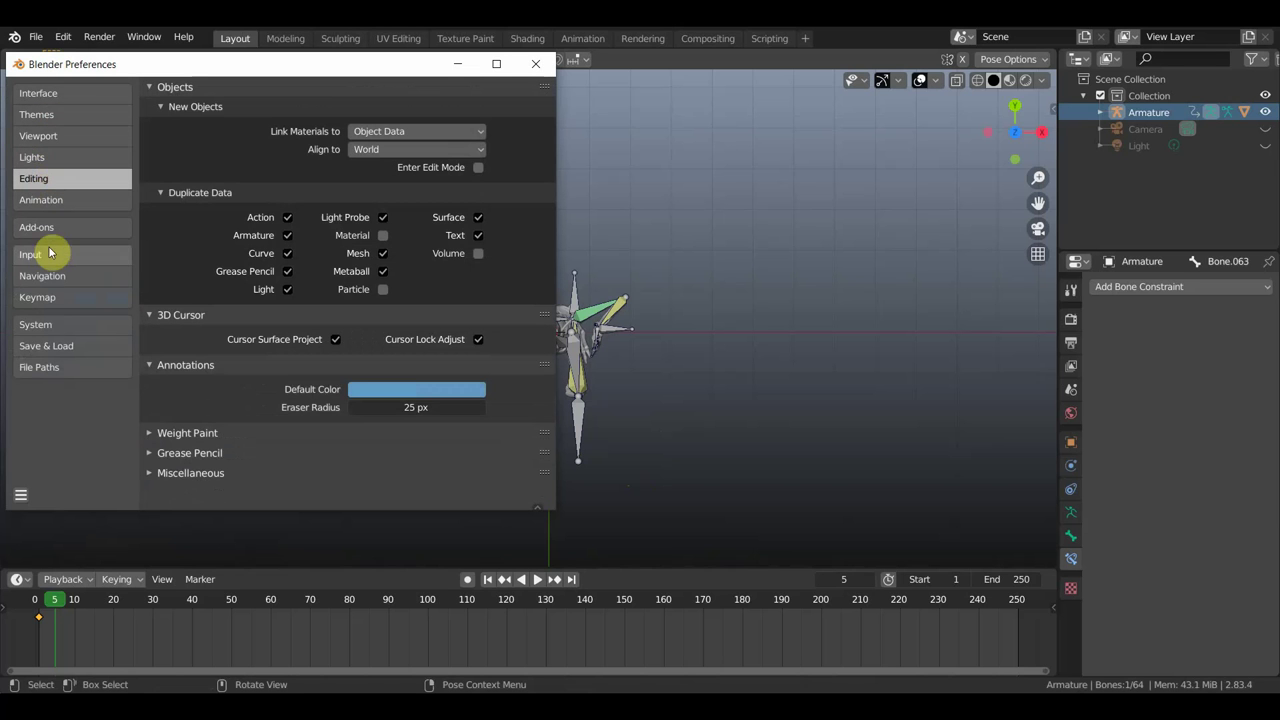
{"action": "left_click", "coordinate": [50, 297]}
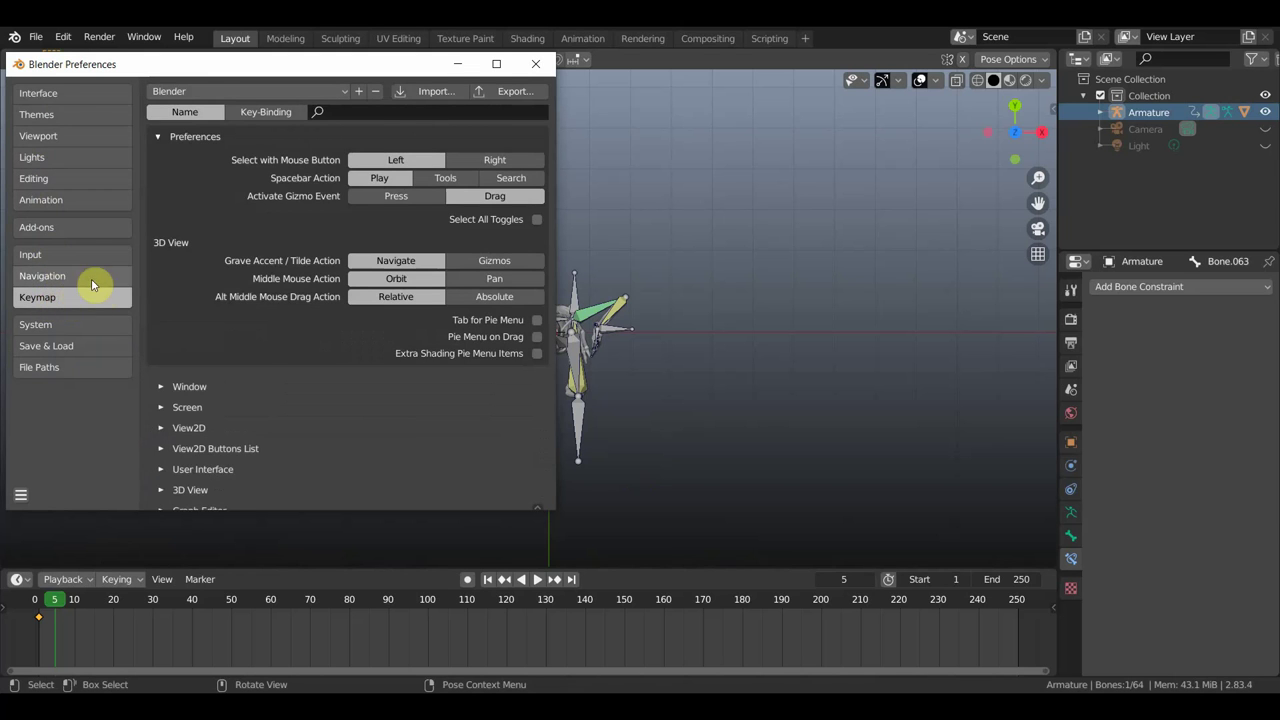
{"action": "left_click", "coordinate": [58, 277]}
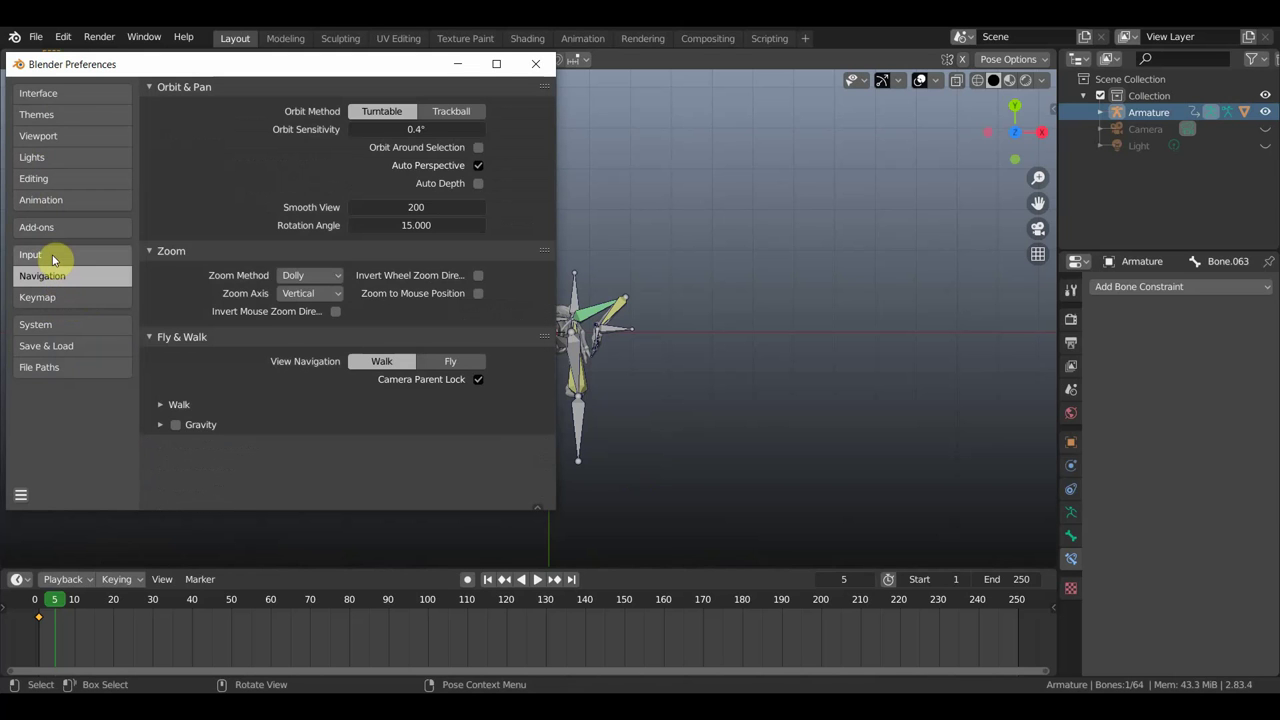
{"action": "left_click", "coordinate": [53, 258]}
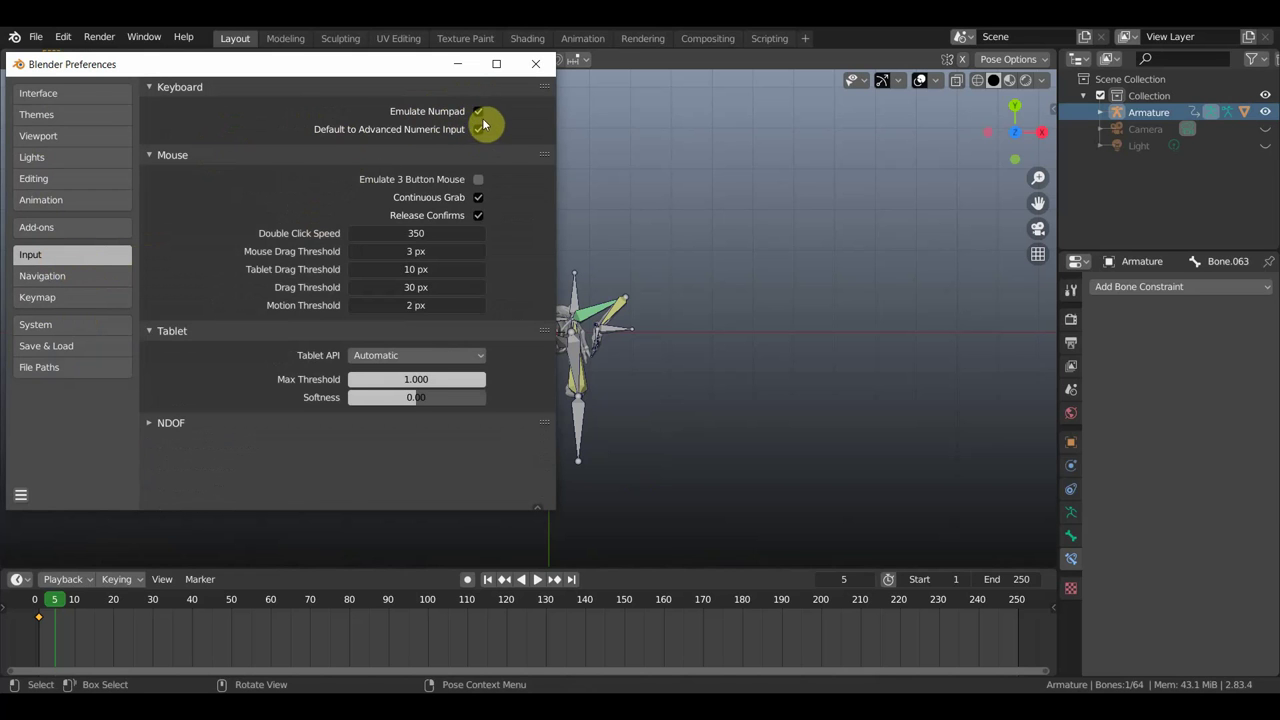
{"action": "left_click", "coordinate": [539, 66]}
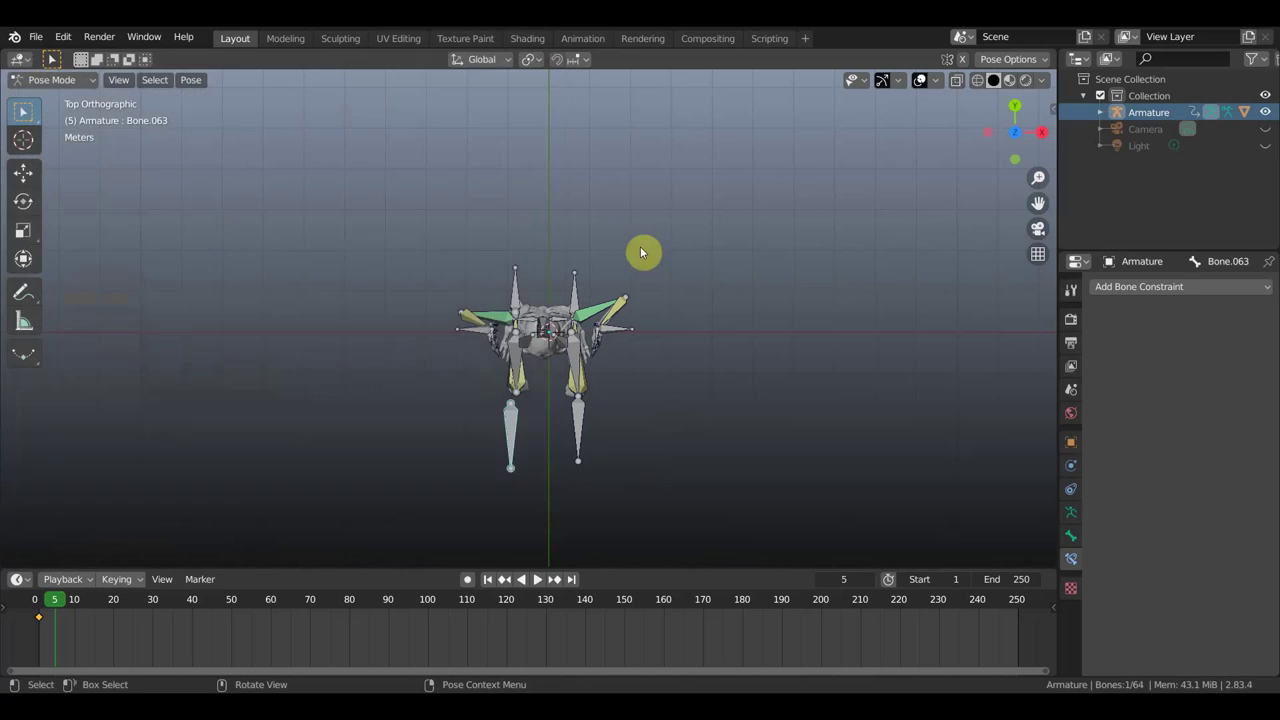
Step: Spread the two leg IK bones apart, moving Bone.062 to the right, and check from the front
{"action": "key", "text": "g"}
{"action": "left_click", "coordinate": [494, 425]}
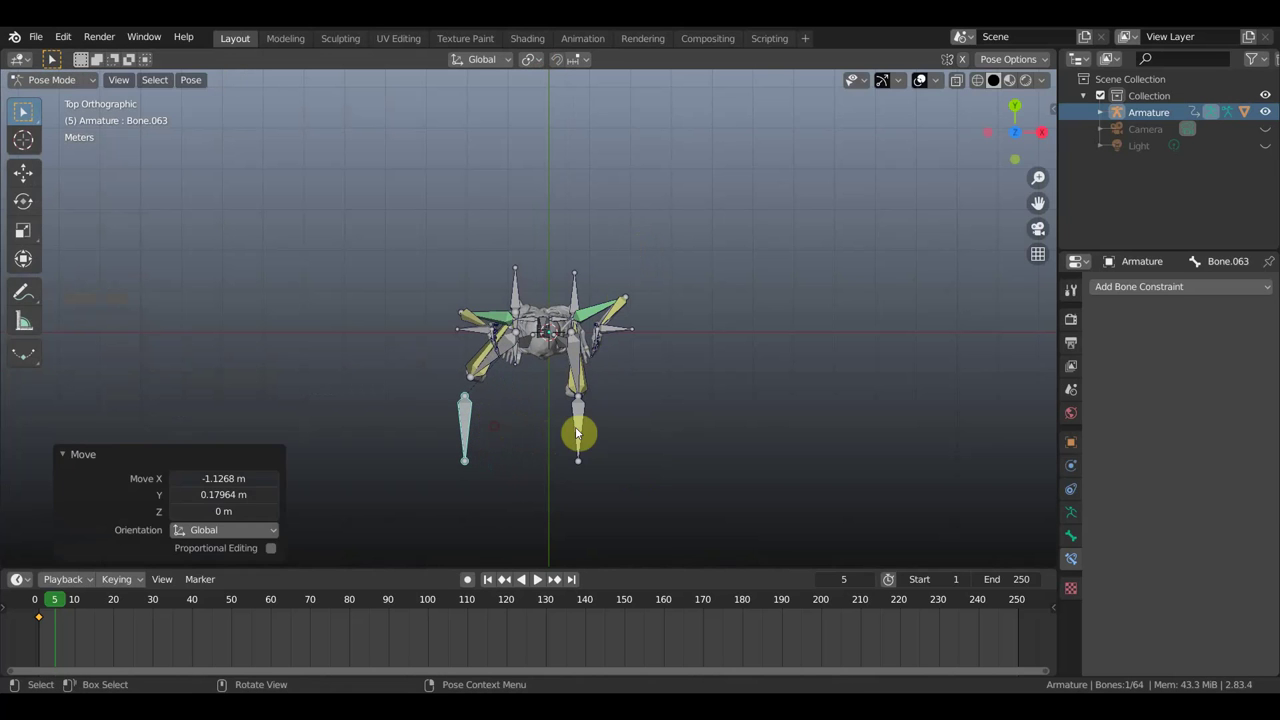
{"action": "left_click", "coordinate": [579, 434]}
{"action": "key", "text": "g"}
{"action": "left_click", "coordinate": [610, 408]}
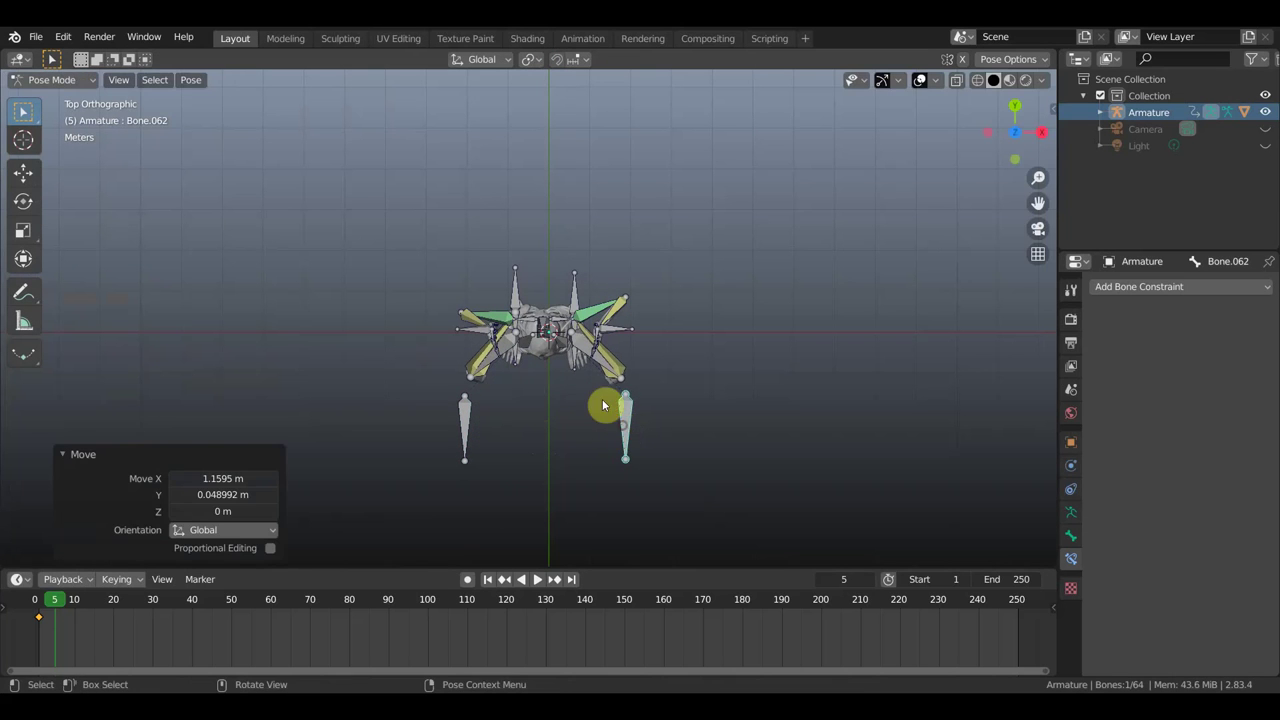
{"action": "mouse_move", "coordinate": [651, 357]}
{"action": "middle_mouse_down"}
{"action": "mouse_move", "coordinate": [655, 233]}
{"action": "mouse_move", "coordinate": [634, 223]}
{"action": "middle_mouse_up"}
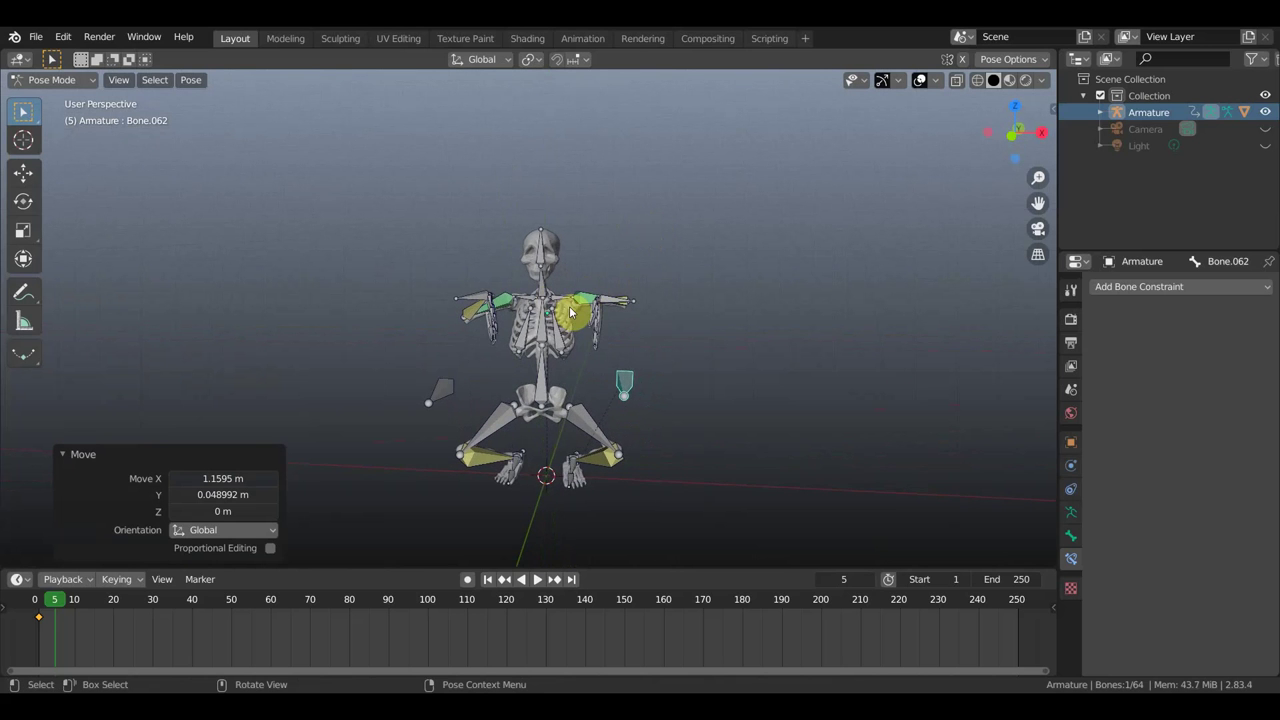
{"action": "key", "text": "KP_1"}
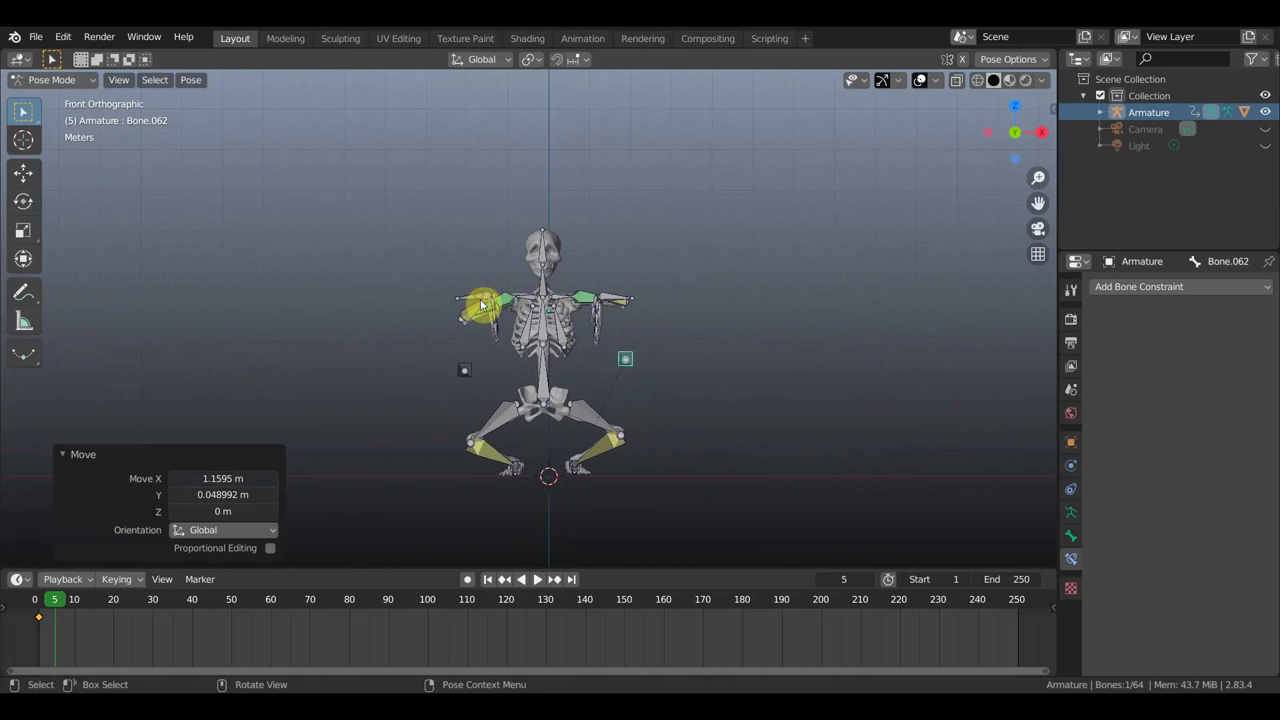
Step: Lower the left arm's Bone.055 and rotate its hand bone
{"action": "left_click", "coordinate": [481, 302]}
{"action": "left_click", "coordinate": [532, 337]}
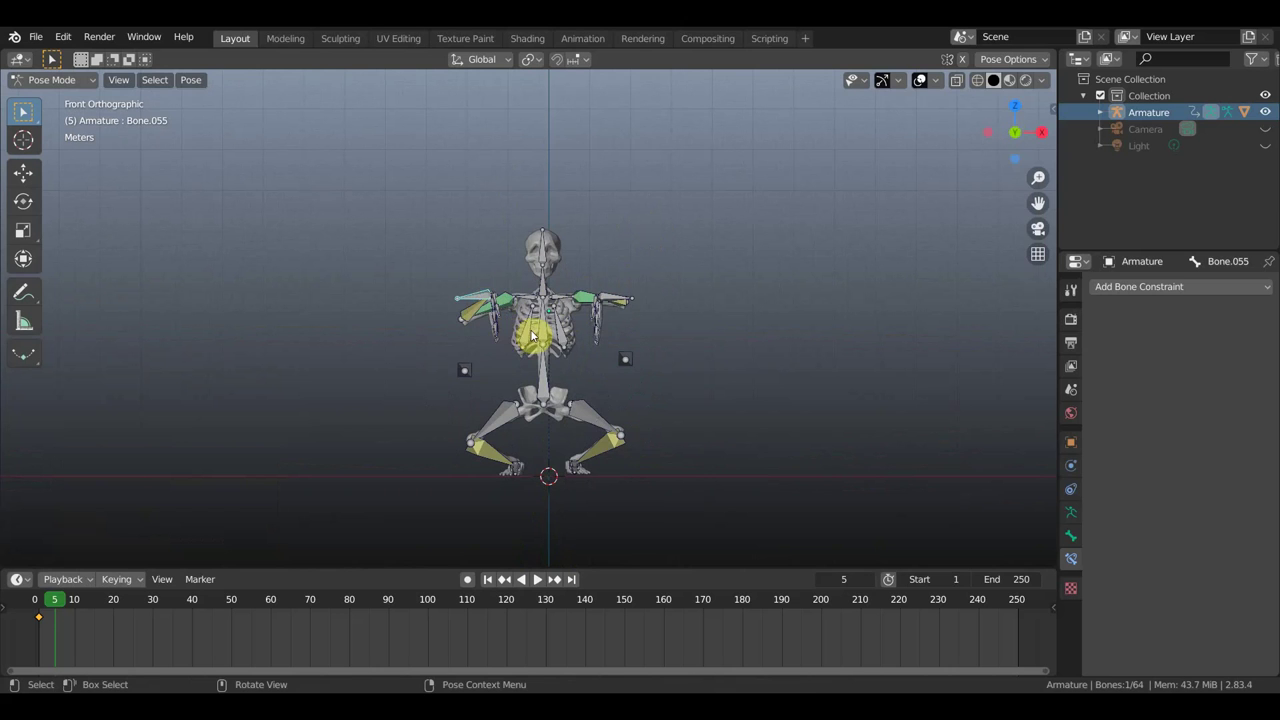
{"action": "key", "text": "g"}
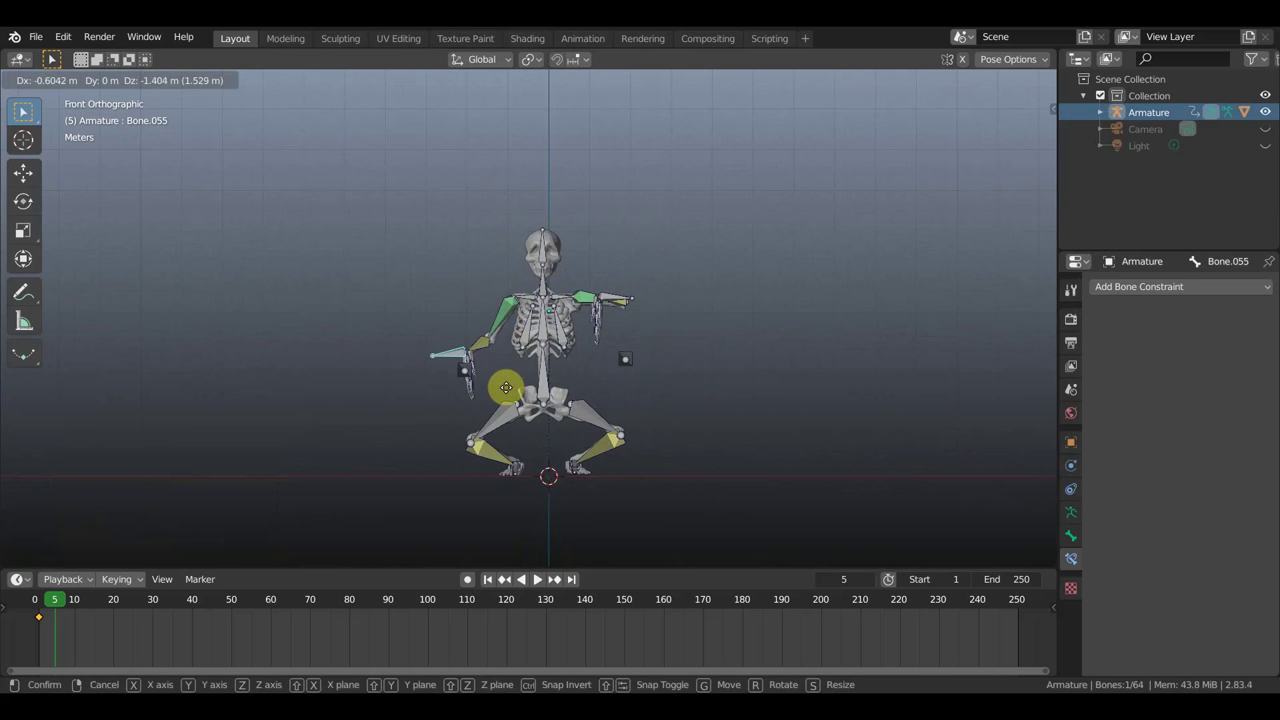
{"action": "left_click", "coordinate": [507, 388]}
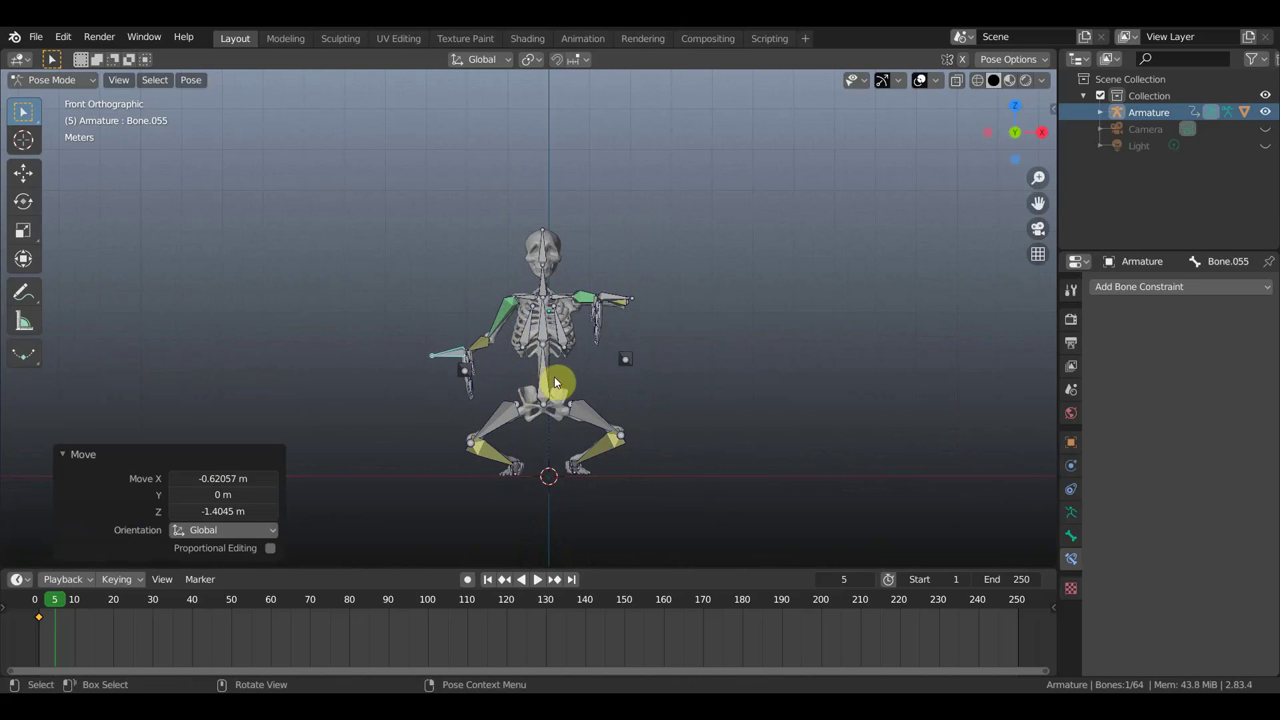
{"action": "key", "text": "r"}
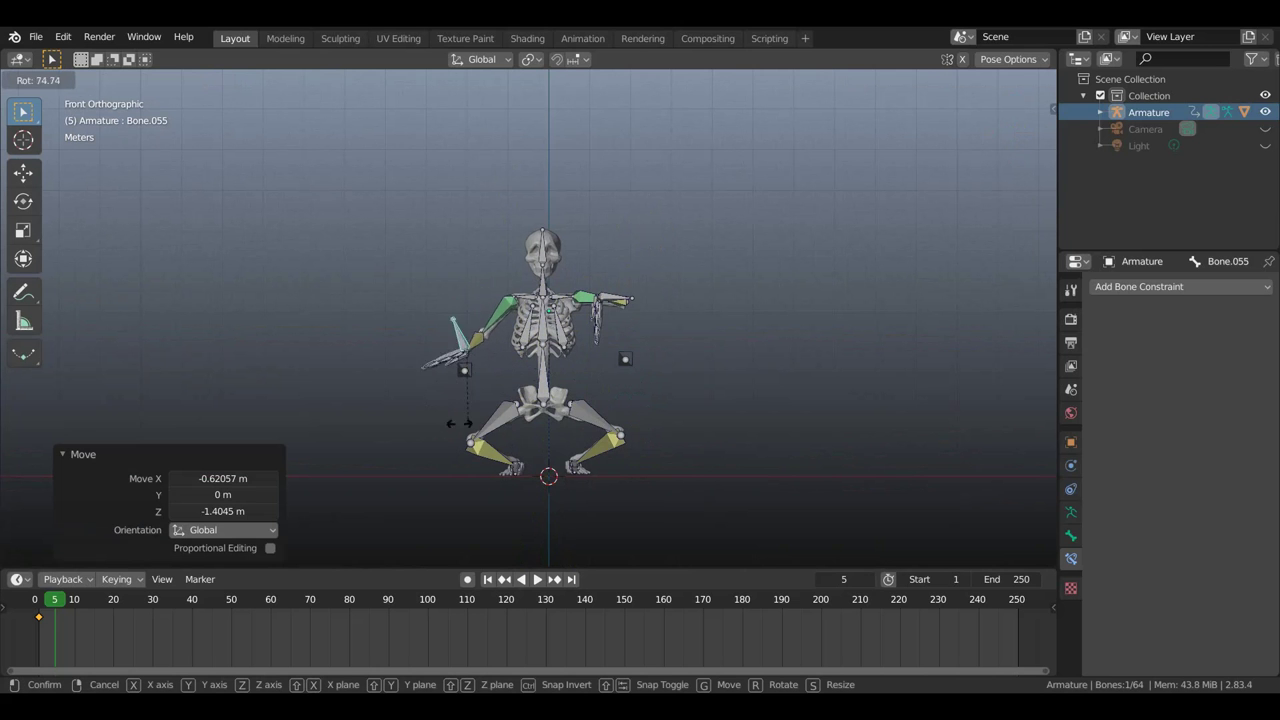
{"action": "left_click", "coordinate": [451, 430]}
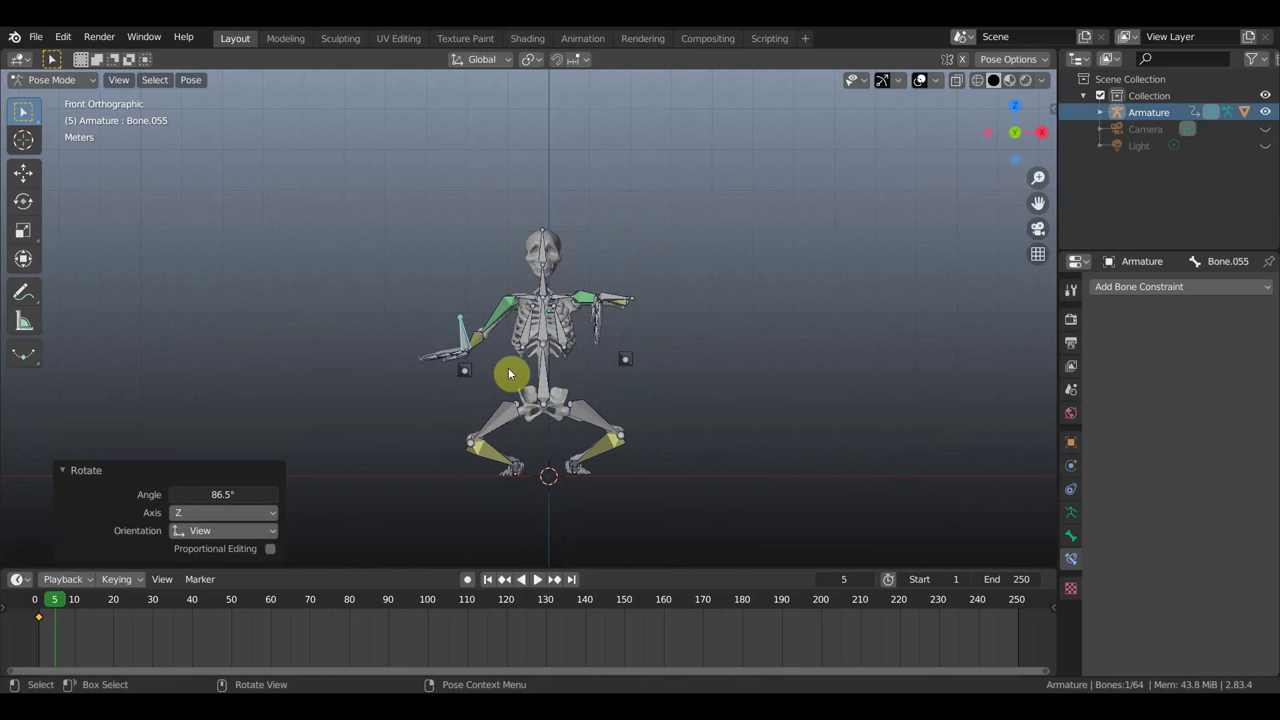
{"action": "mouse_move", "coordinate": [500, 373]}
{"action": "middle_mouse_down"}
{"action": "mouse_move", "coordinate": [524, 388]}
{"action": "mouse_move", "coordinate": [468, 350]}
{"action": "middle_mouse_up"}
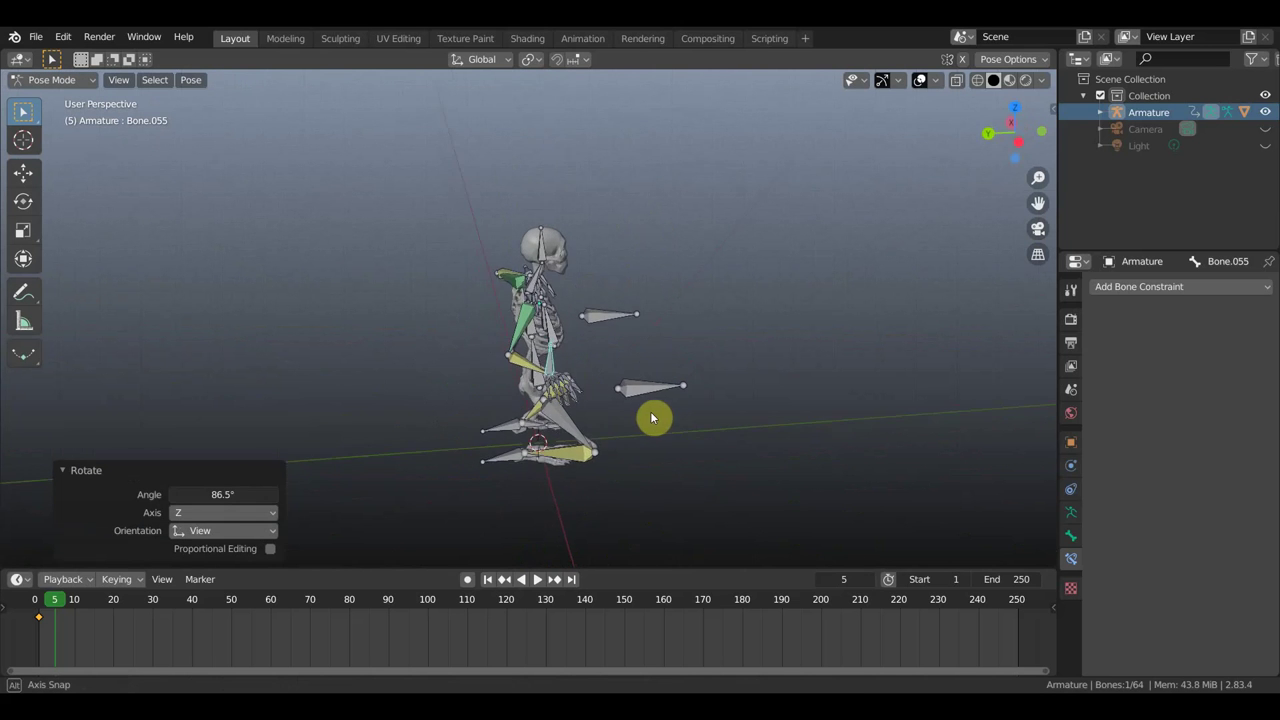
{"action": "middle_click_drag", "start_coordinate": [468, 350], "coordinate": [505, 371], "text": "alt"}
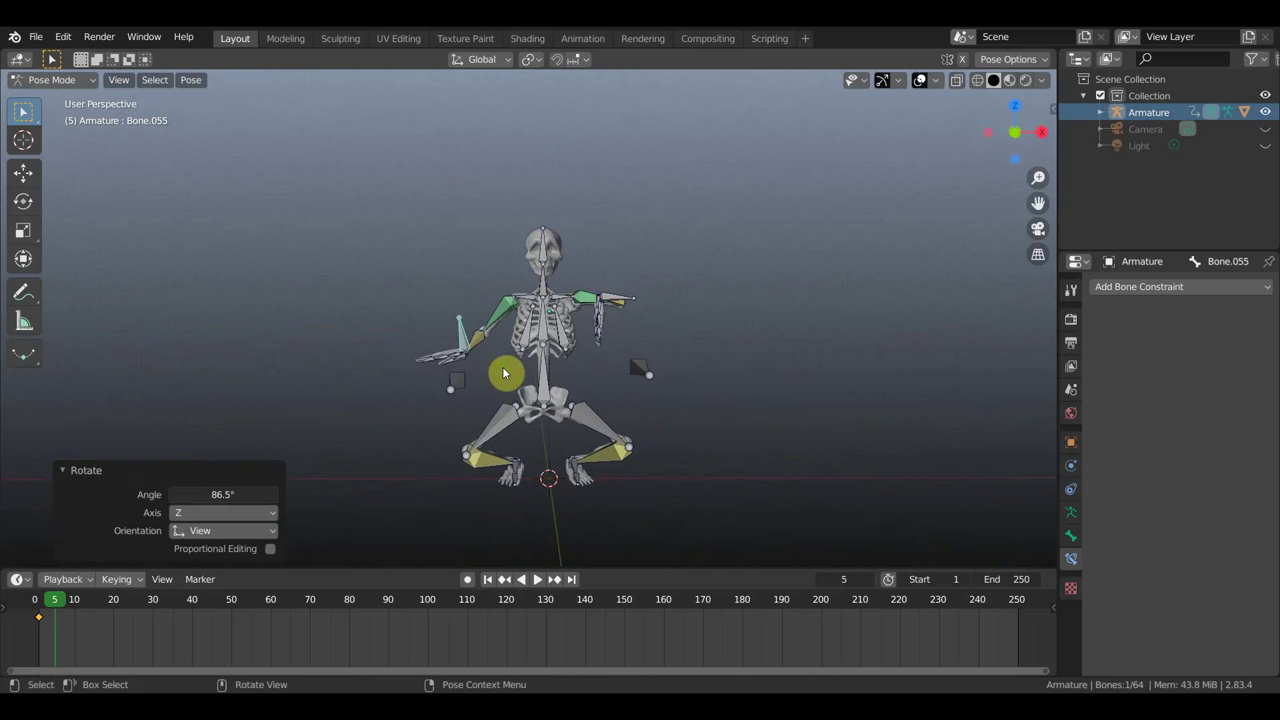
Step: Rotate Bone.026 on the other arm from a side view
{"action": "left_click", "coordinate": [617, 304]}
{"action": "middle_click_drag", "start_coordinate": [629, 351], "coordinate": [590, 354]}
{"action": "middle_click_drag", "start_coordinate": [530, 352], "coordinate": [505, 351], "text": "alt"}
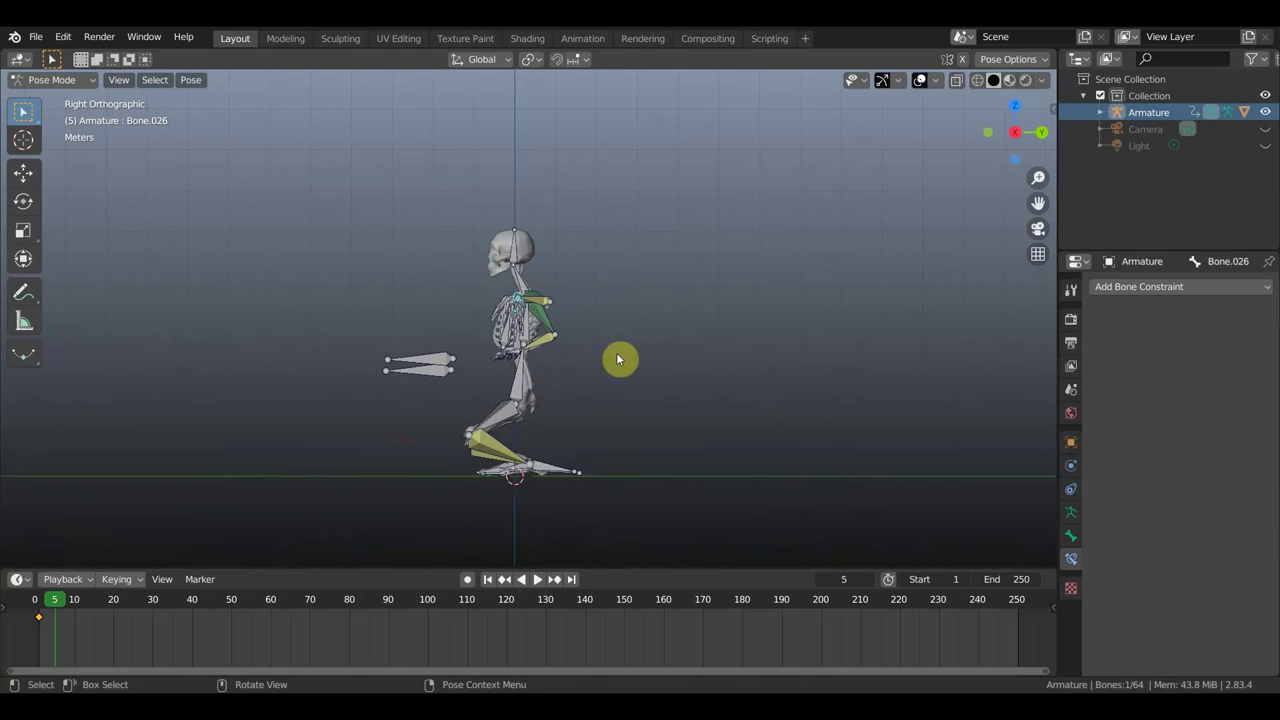
{"action": "key", "text": "r"}
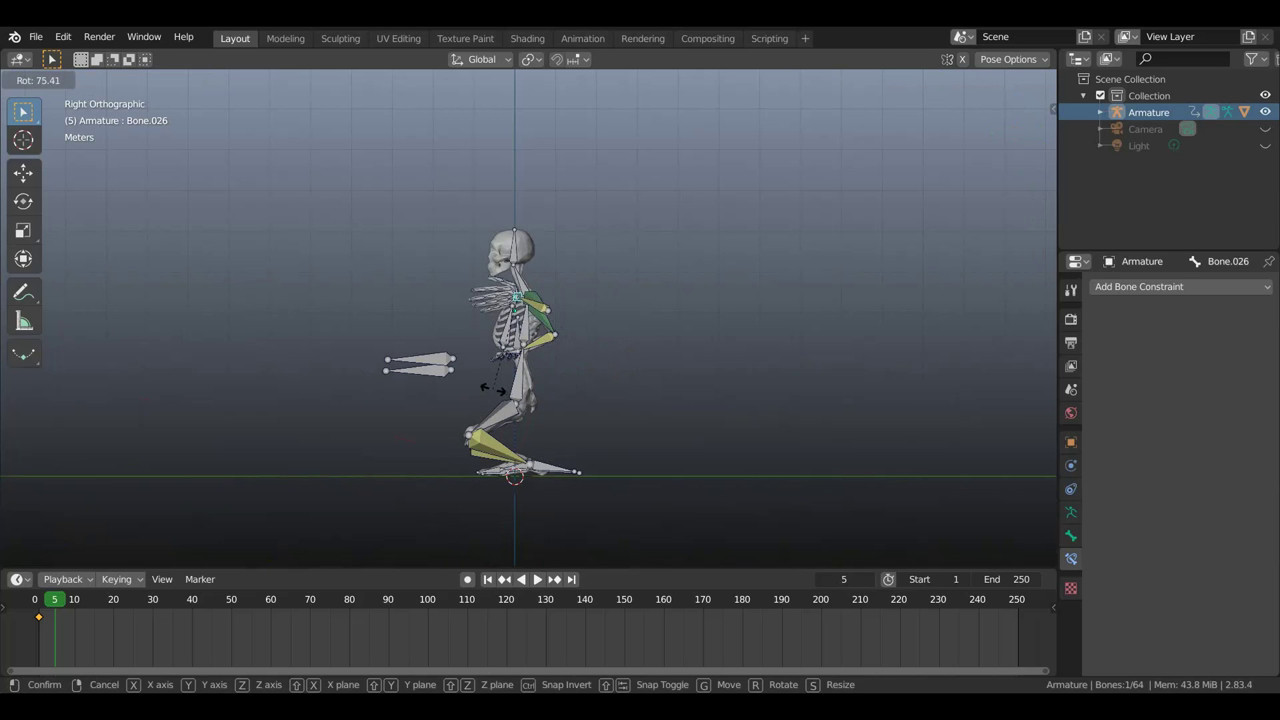
{"action": "left_click", "coordinate": [467, 289]}
{"action": "mouse_move", "coordinate": [467, 291]}
{"action": "middle_mouse_down"}
{"action": "mouse_move", "coordinate": [732, 323]}
{"action": "mouse_move", "coordinate": [687, 291]}
{"action": "middle_mouse_up"}
{"action": "key", "text": "KP_1"}
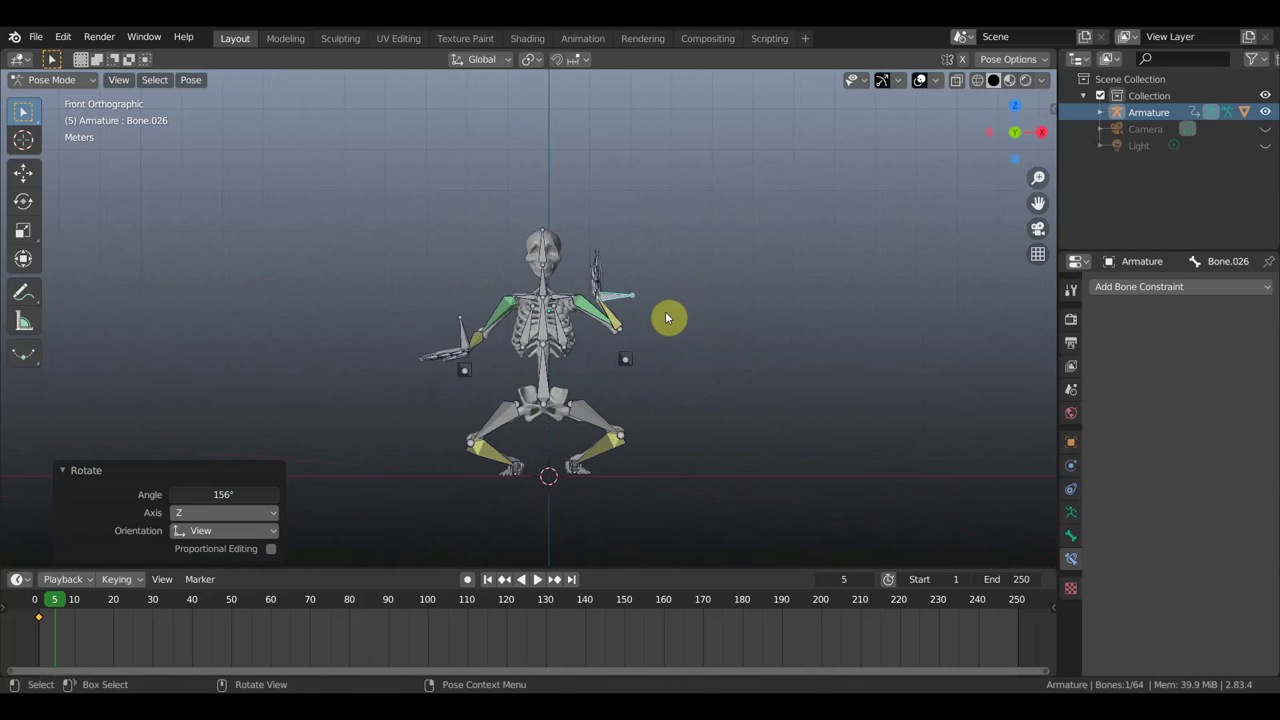
Step: Raise the right hand target 1.03 m outward and rotate it 68.9° to point up
{"action": "key", "text": "g"}
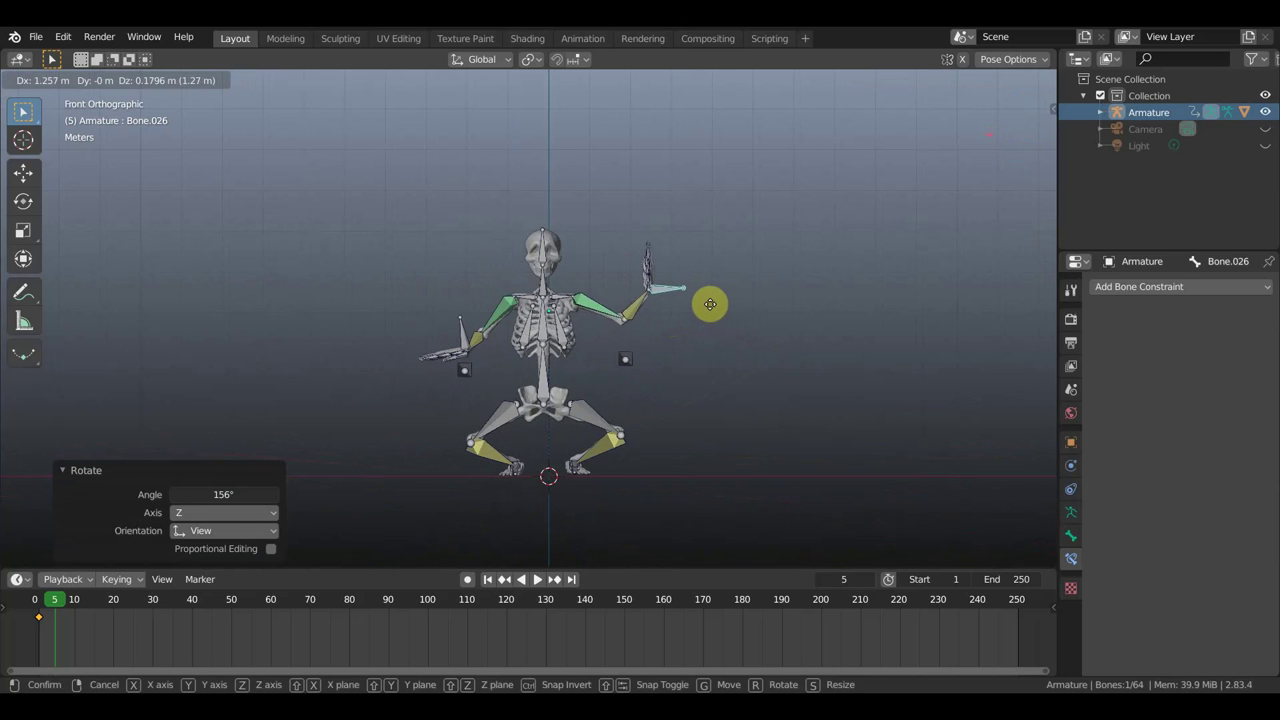
{"action": "left_click", "coordinate": [710, 304]}
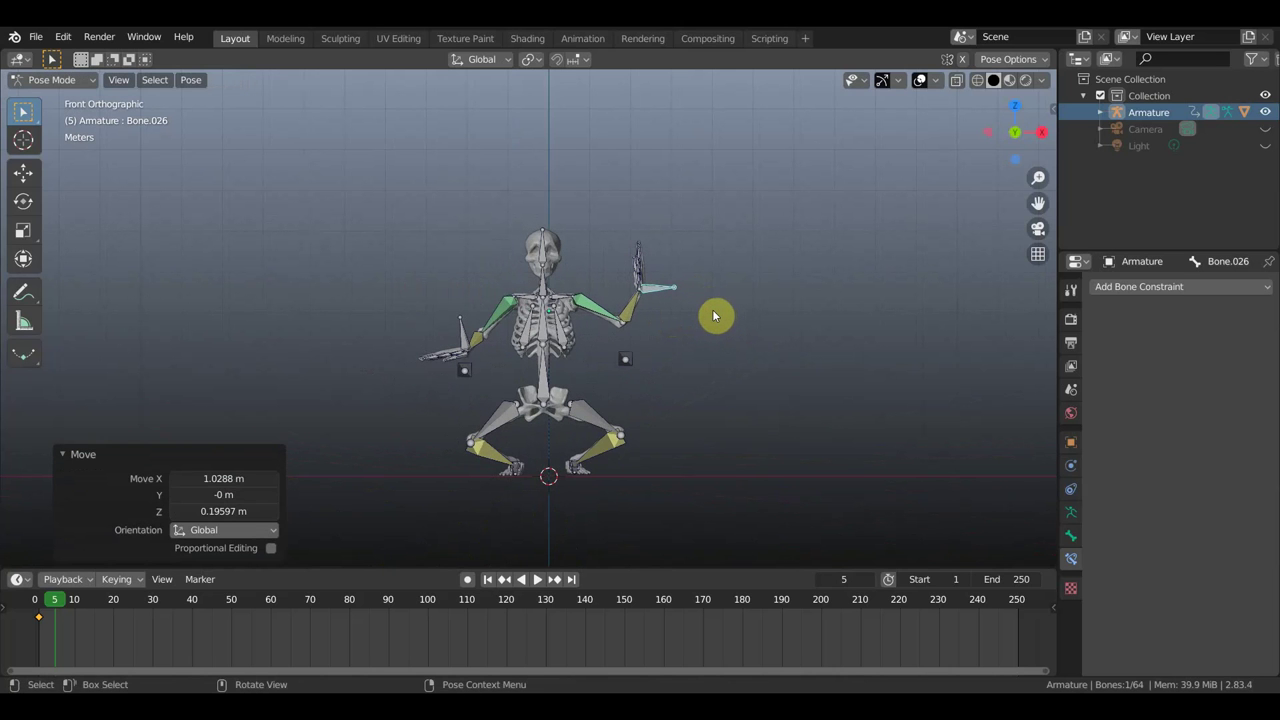
{"action": "key", "text": "KP_7"}
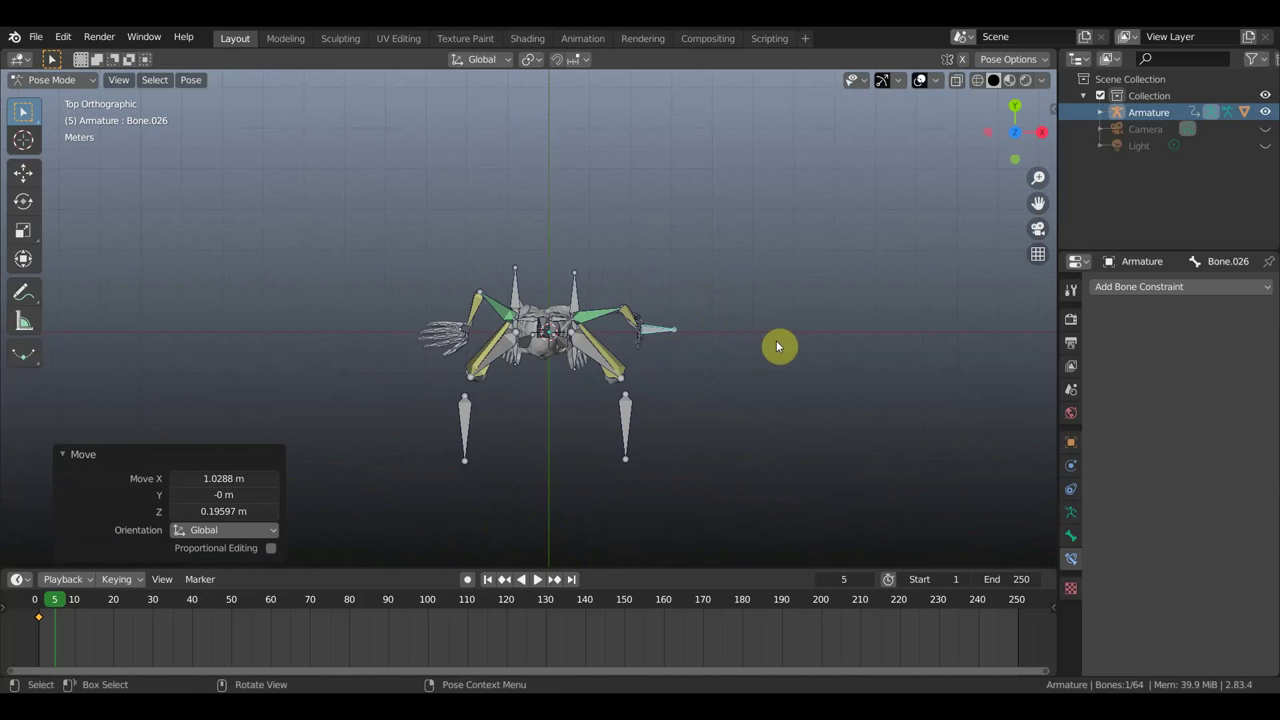
{"action": "key", "text": "r"}
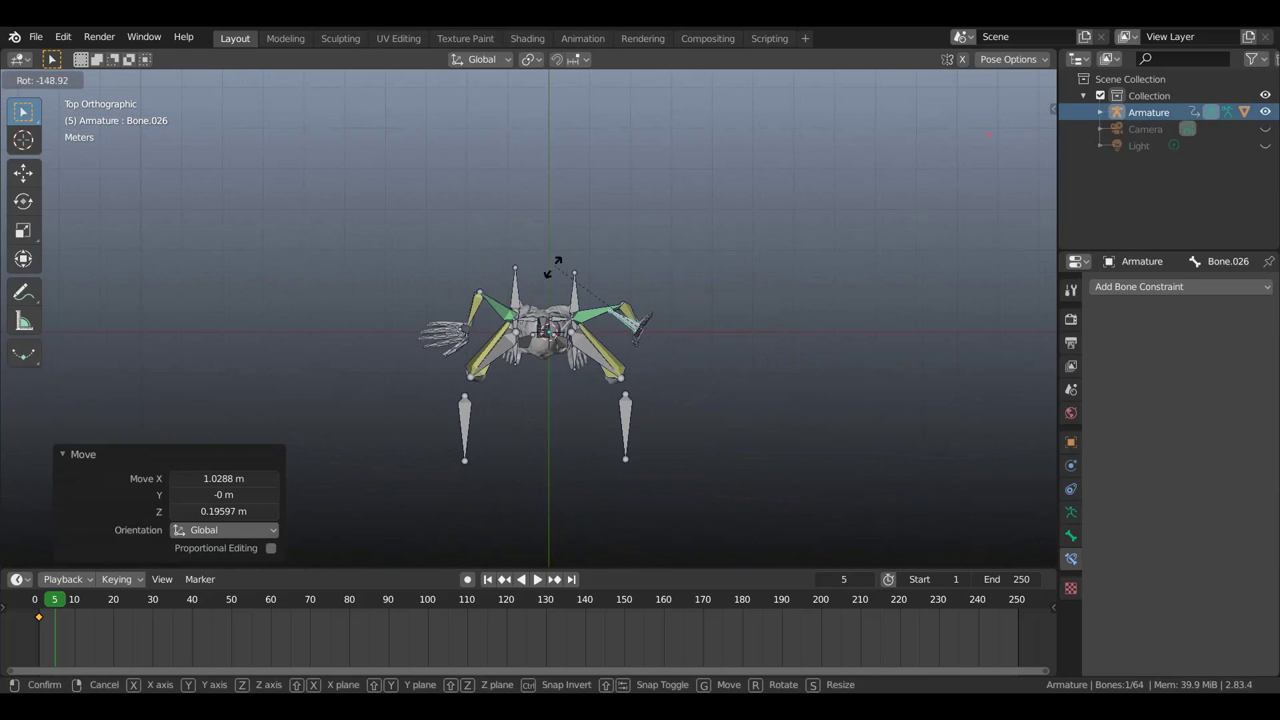
{"action": "left_click", "coordinate": [724, 353]}
{"action": "key", "text": "KP_1"}
{"action": "key", "text": "r"}
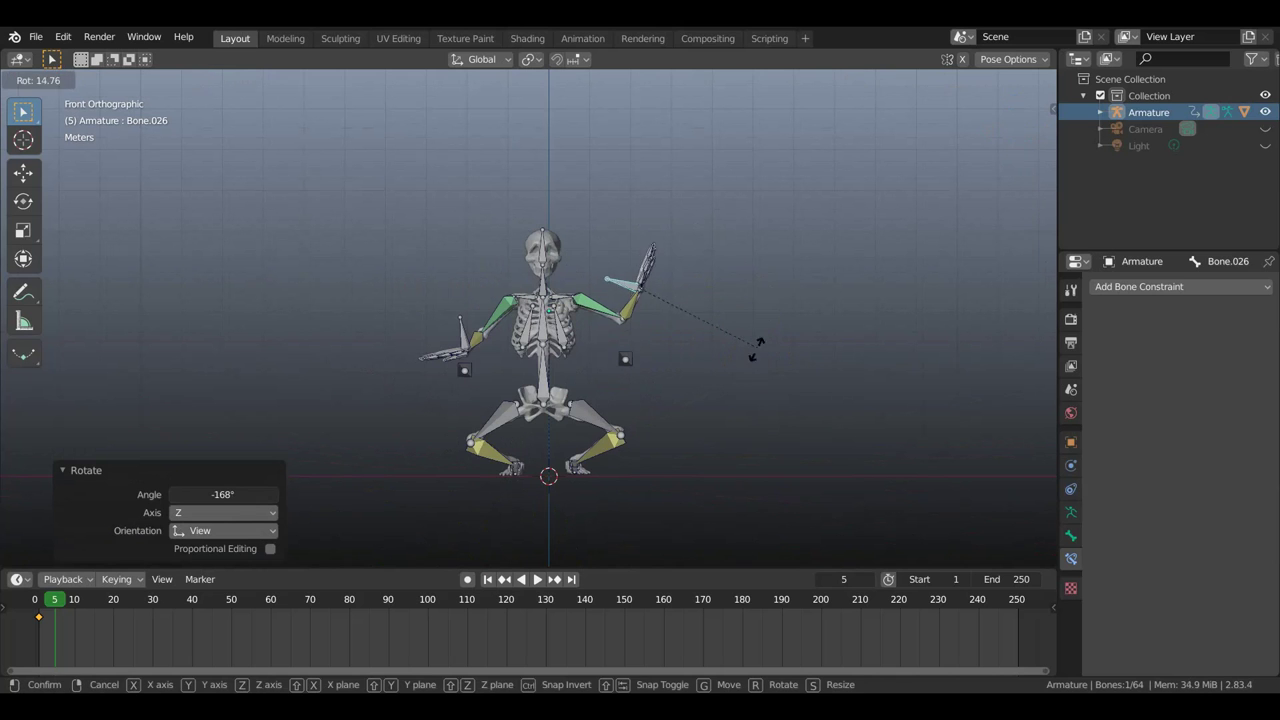
{"action": "left_click", "coordinate": [660, 415]}
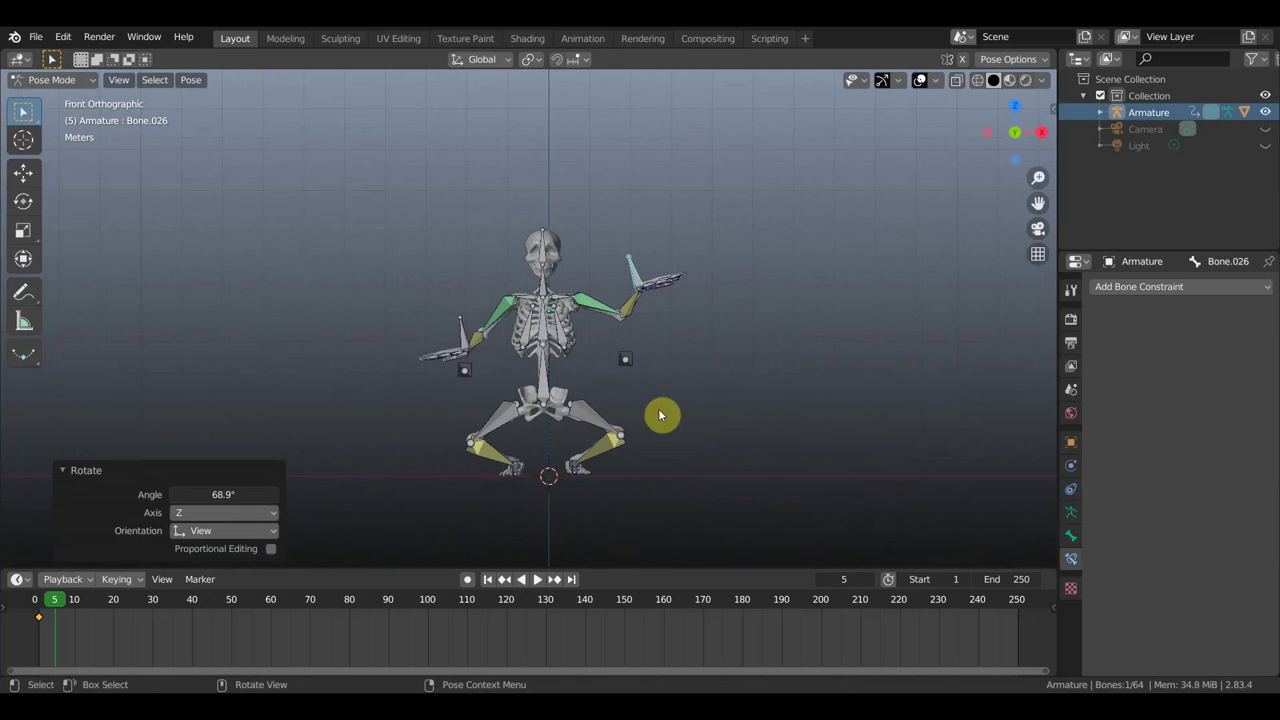
{"action": "left_click", "coordinate": [547, 345]}
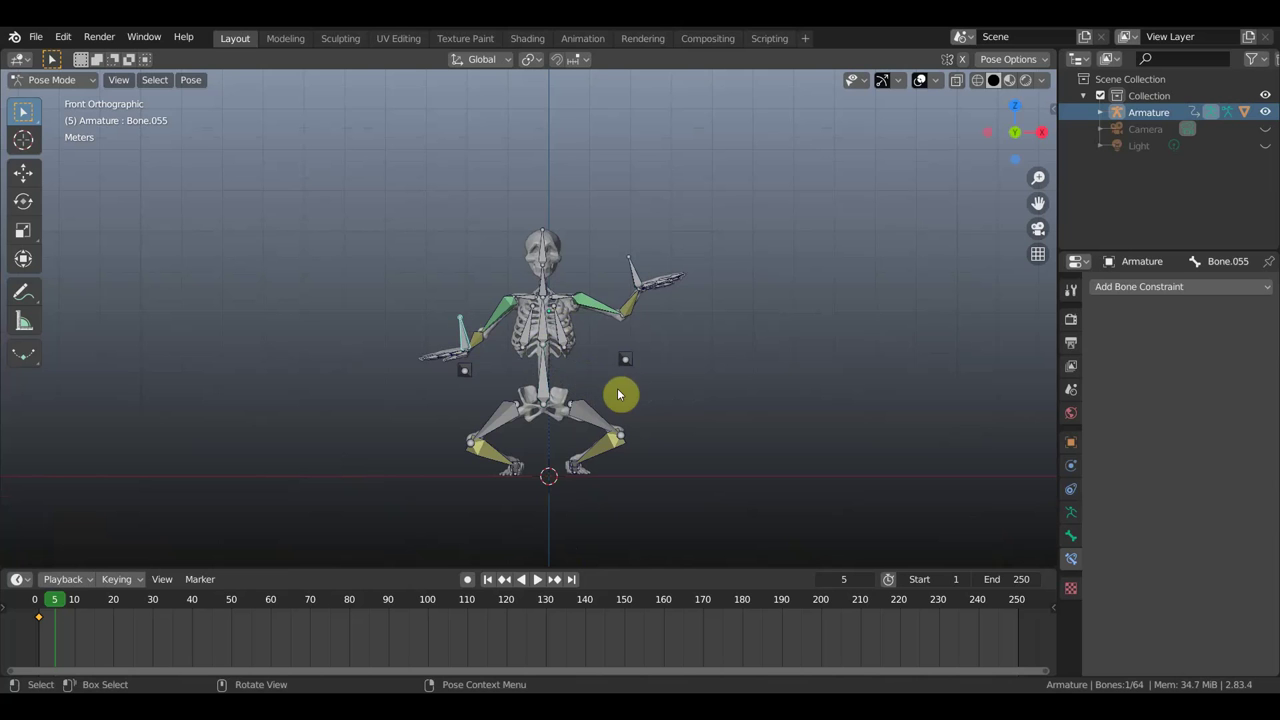
Step: Rotate the selected hand bone and arm bone, checking from tilted and side views
{"action": "mouse_move", "coordinate": [597, 363]}
{"action": "middle_mouse_down"}
{"action": "mouse_move", "coordinate": [766, 466]}
{"action": "mouse_move", "coordinate": [686, 435]}
{"action": "middle_mouse_up"}
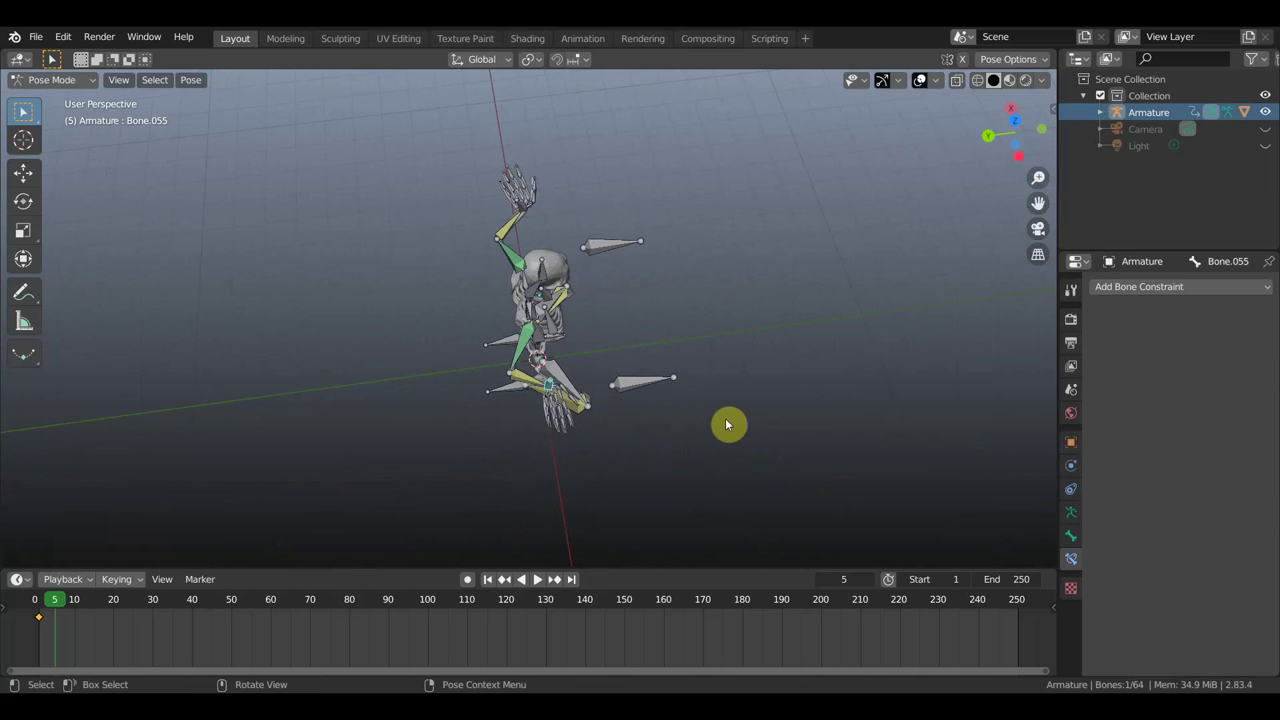
{"action": "key", "text": "r"}
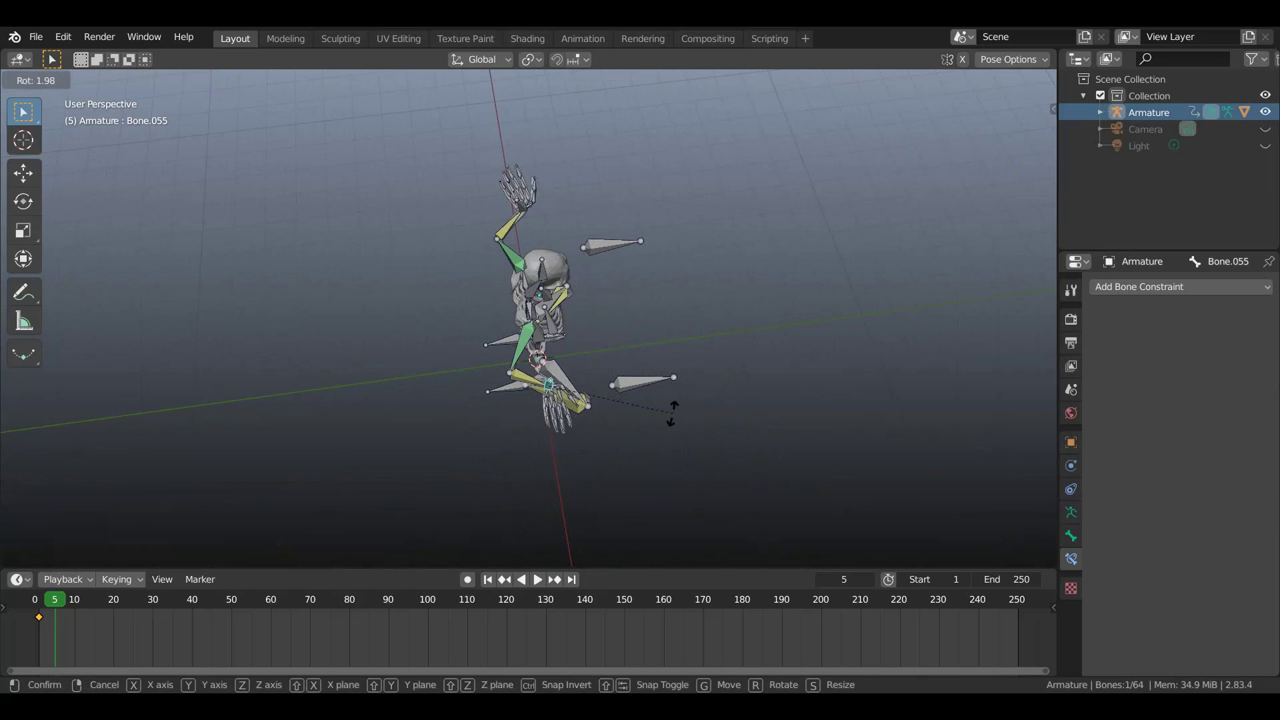
{"action": "left_click", "coordinate": [675, 414]}
{"action": "middle_click_drag", "start_coordinate": [677, 417], "coordinate": [660, 325]}
{"action": "key", "text": "r"}
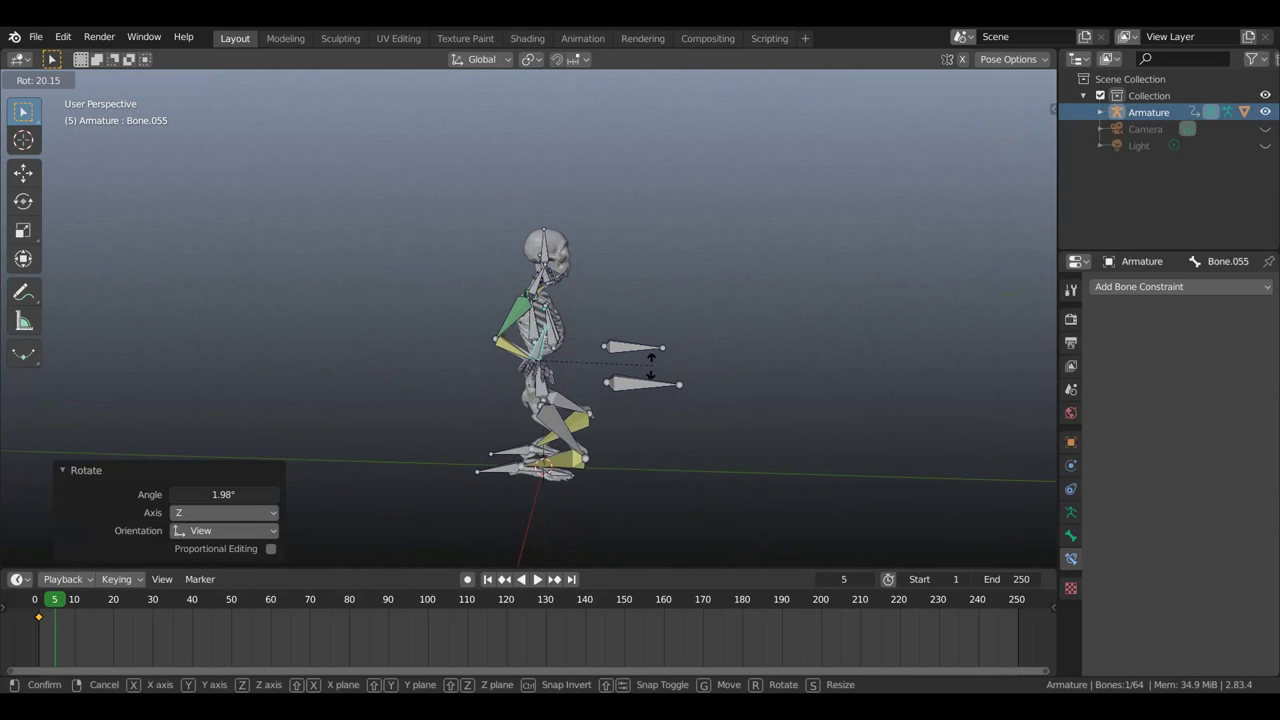
{"action": "left_click", "coordinate": [496, 227]}
{"action": "middle_click_drag", "start_coordinate": [668, 320], "coordinate": [540, 302]}
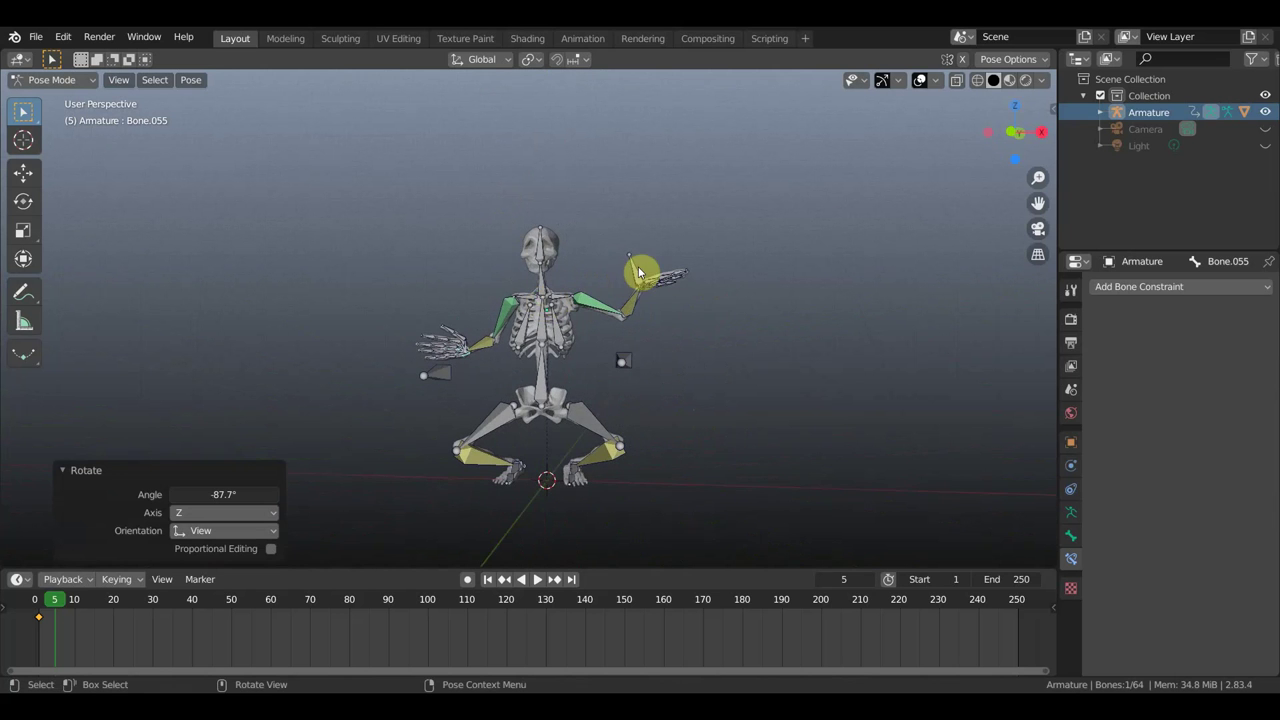
Step: Adjust the raised arm's Bone.026 rotation in several passes to keep the arm up
{"action": "left_click", "coordinate": [644, 317]}
{"action": "middle_click_drag", "start_coordinate": [644, 317], "coordinate": [576, 317]}
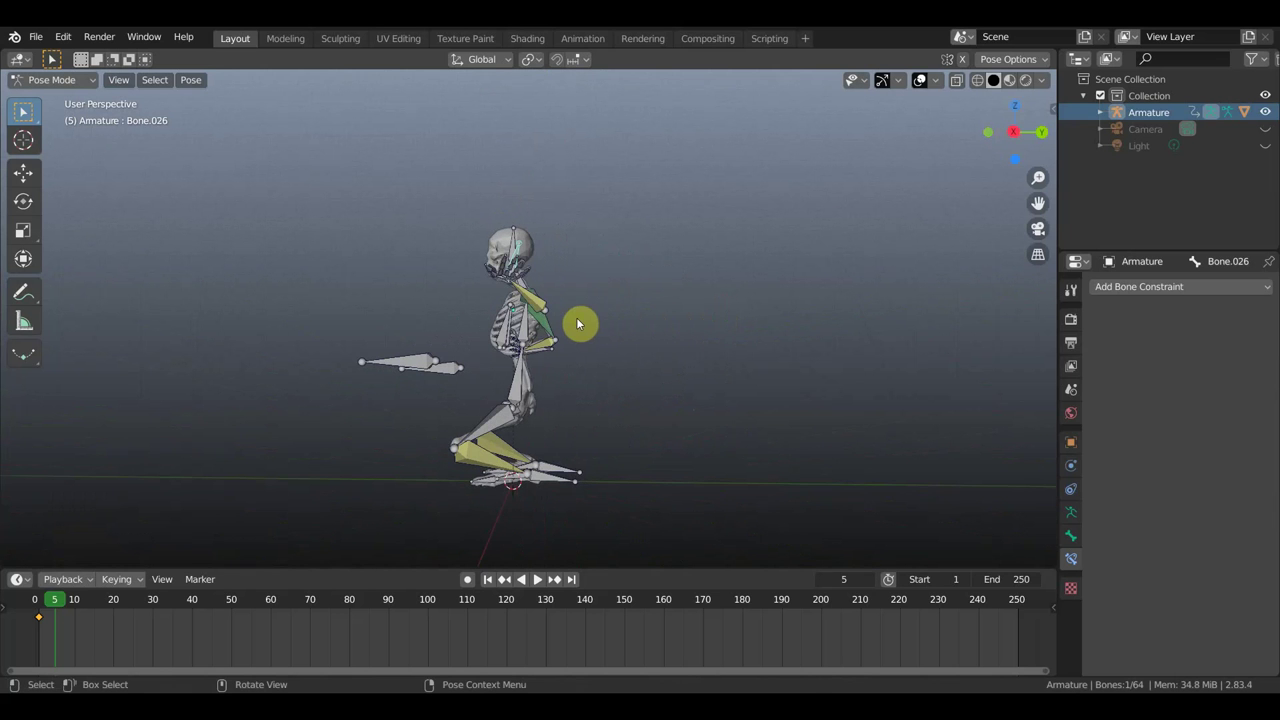
{"action": "key", "text": "r"}
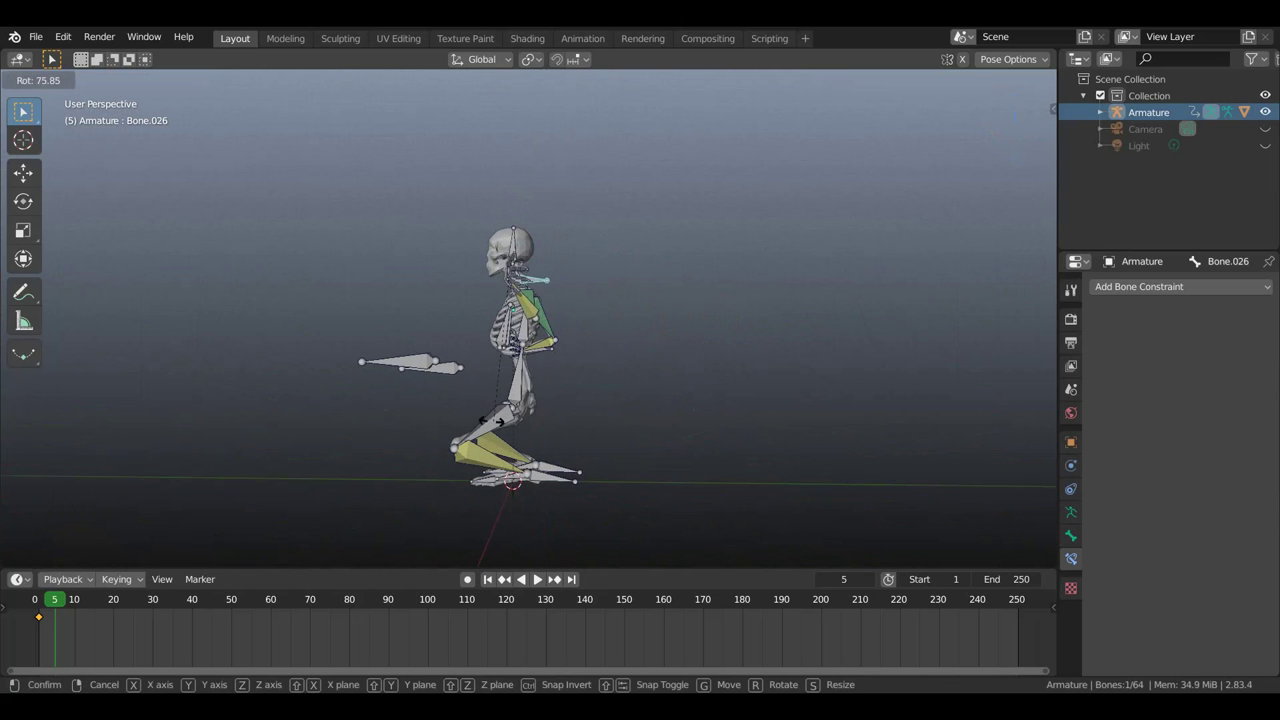
{"action": "left_click", "coordinate": [476, 427]}
{"action": "mouse_move", "coordinate": [608, 406]}
{"action": "middle_mouse_down"}
{"action": "mouse_move", "coordinate": [773, 413]}
{"action": "mouse_move", "coordinate": [686, 407]}
{"action": "mouse_move", "coordinate": [751, 391]}
{"action": "middle_mouse_up"}
{"action": "key", "text": "r"}
{"action": "left_click", "coordinate": [753, 326]}
{"action": "key", "text": "r"}
{"action": "left_click", "coordinate": [751, 337]}
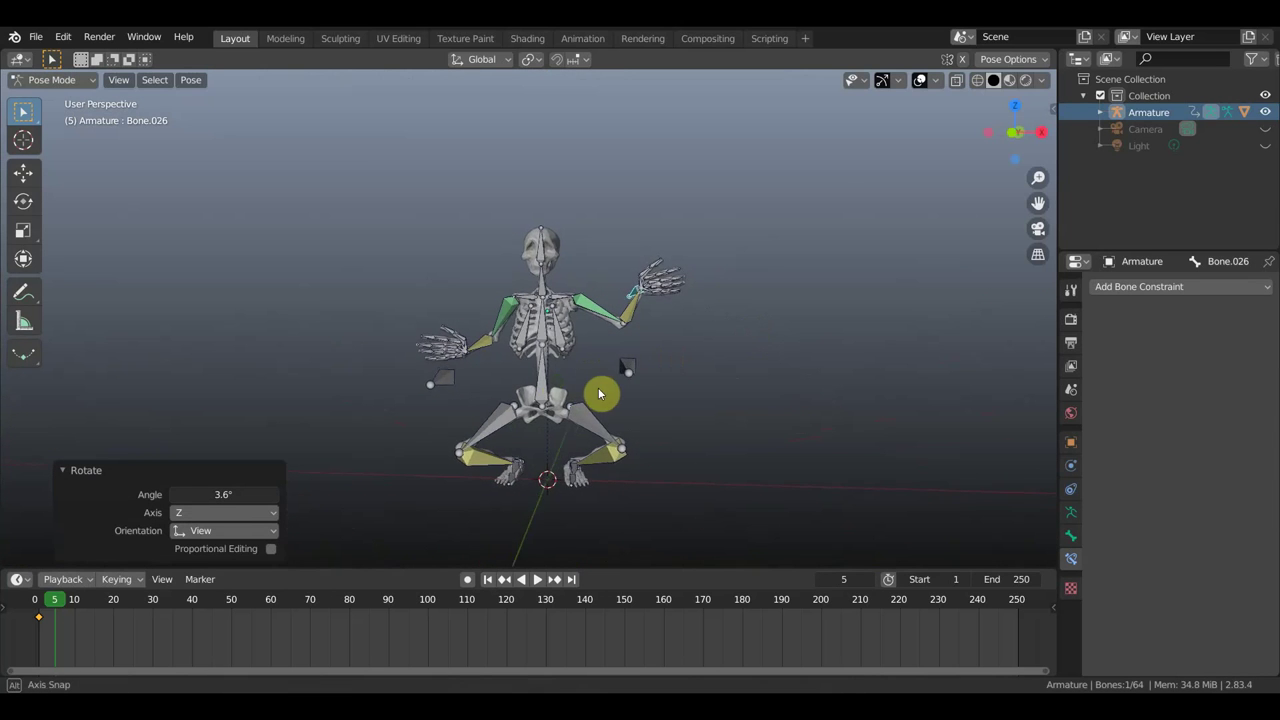
{"action": "middle_click_drag", "start_coordinate": [600, 391], "coordinate": [714, 386]}
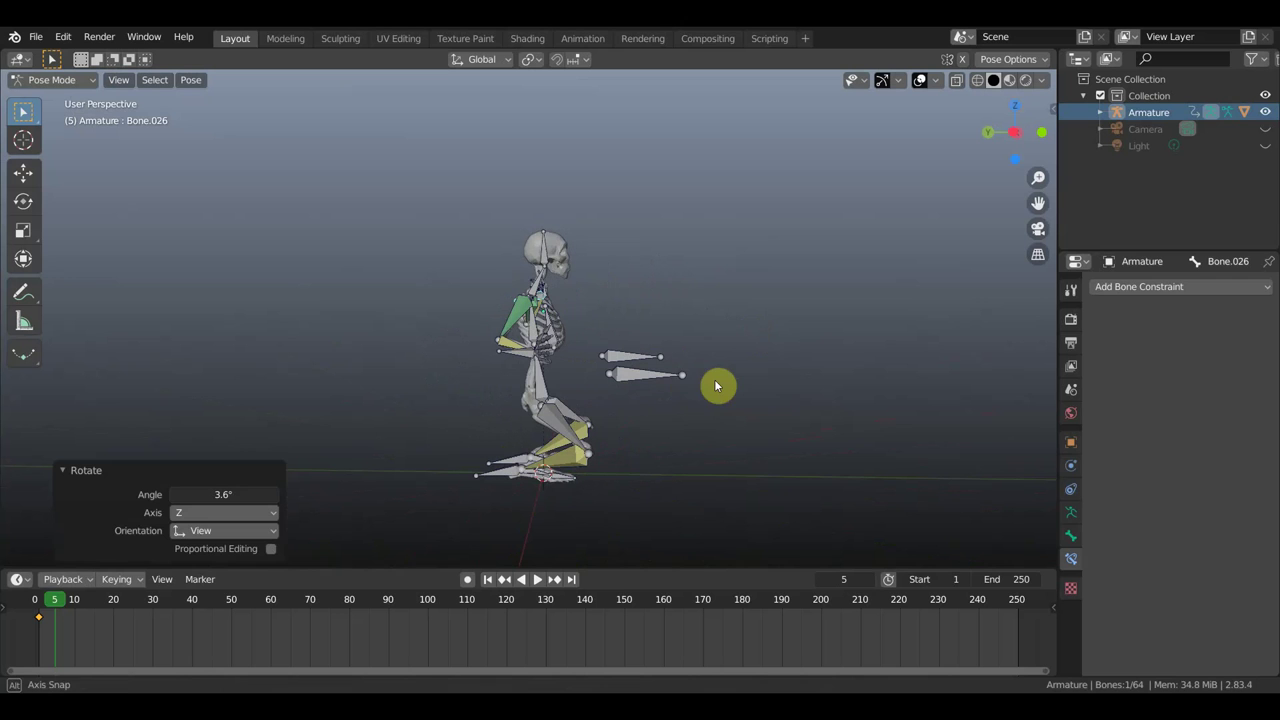
Step: Lean the upper body forward 32.2° at the lower spine and turn the head -32.9° upright
{"action": "left_click", "coordinate": [542, 372]}
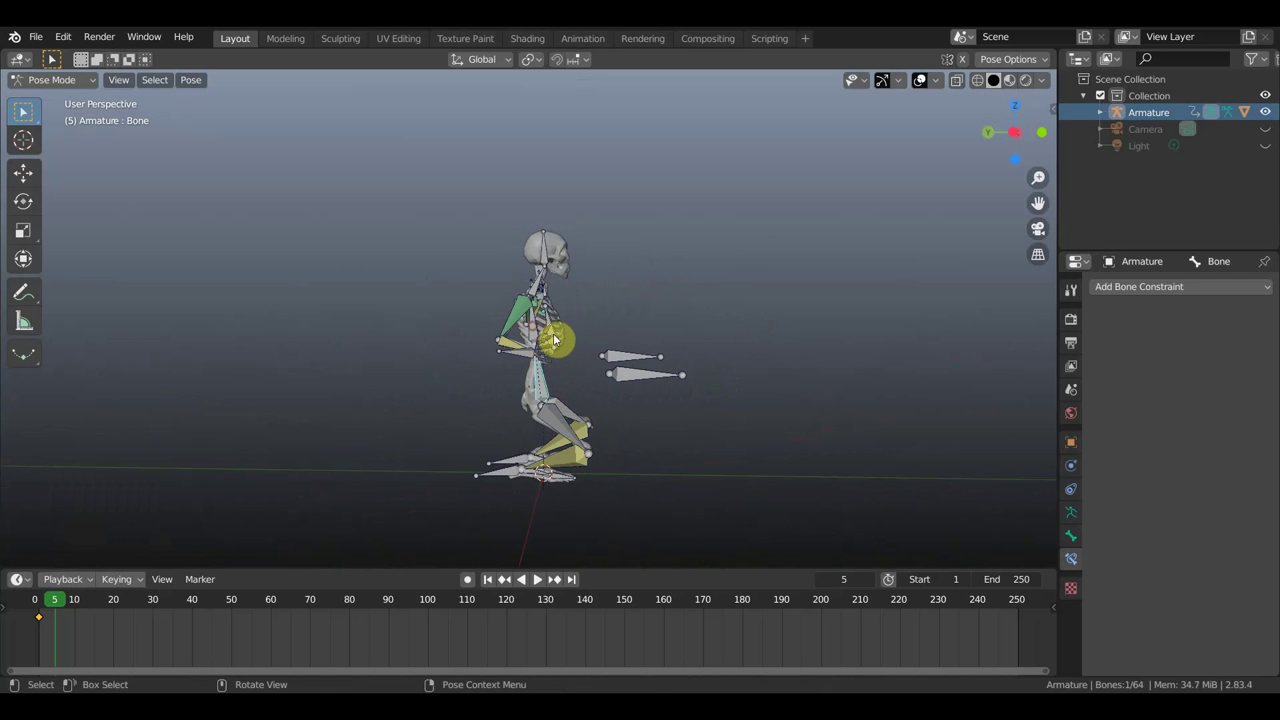
{"action": "key", "text": "r"}
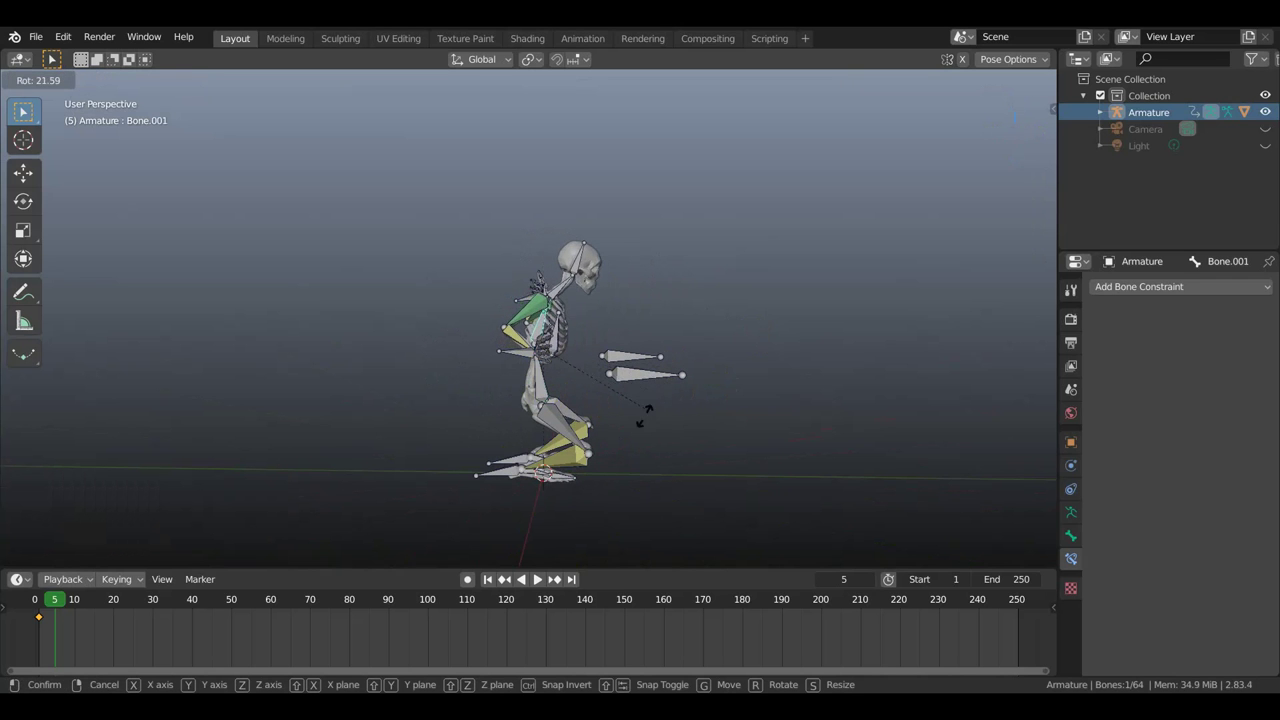
{"action": "left_click", "coordinate": [632, 432]}
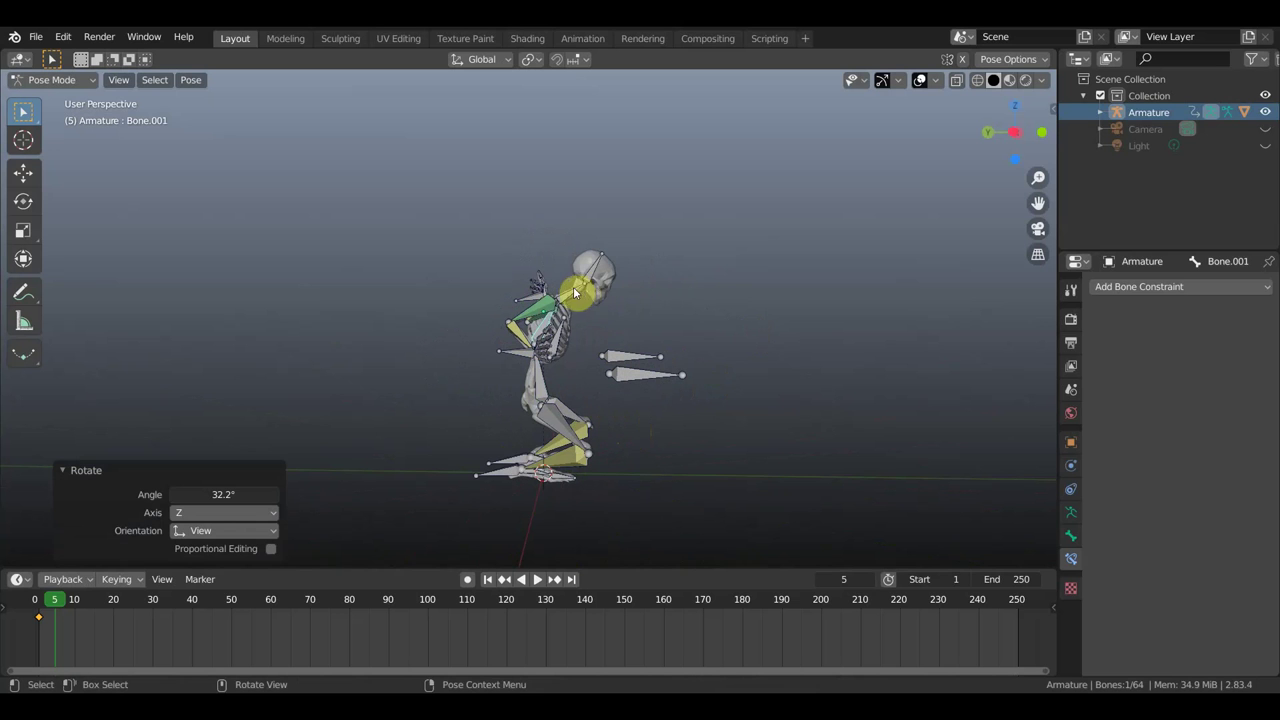
{"action": "left_click", "coordinate": [624, 272]}
{"action": "key", "text": "r"}
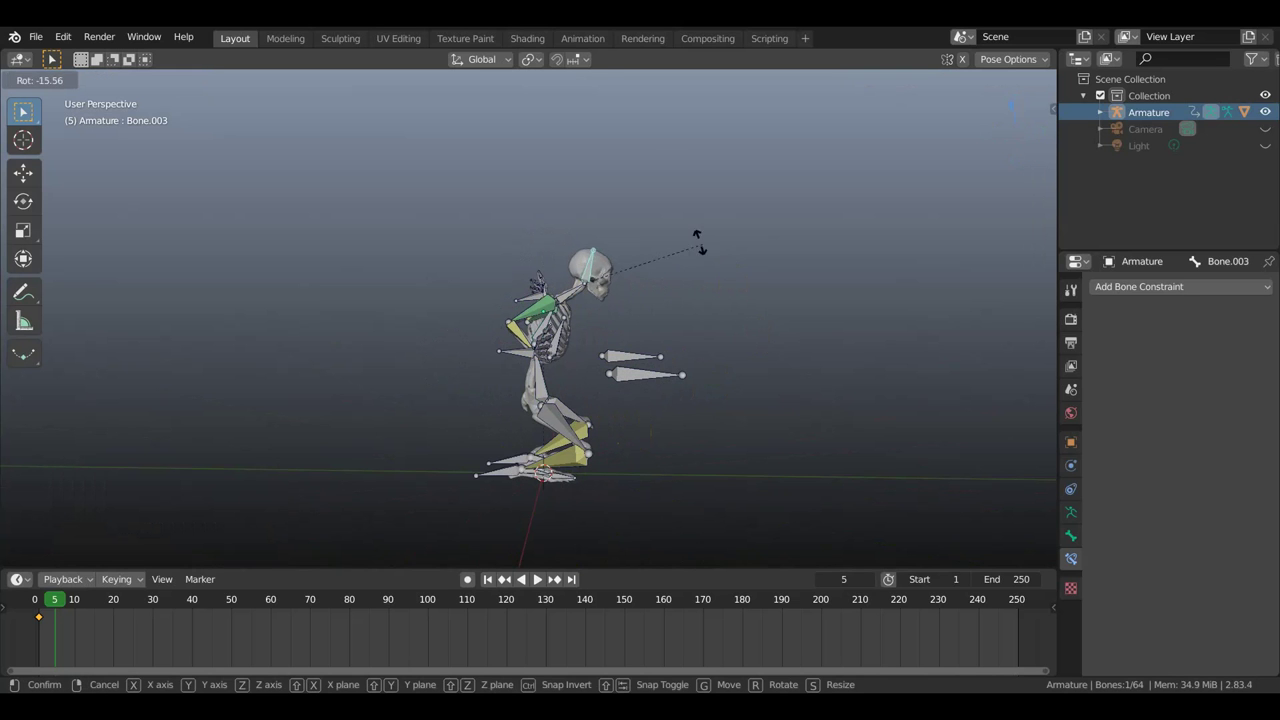
{"action": "left_click", "coordinate": [686, 247]}
{"action": "middle_click_drag", "start_coordinate": [687, 248], "coordinate": [552, 264]}
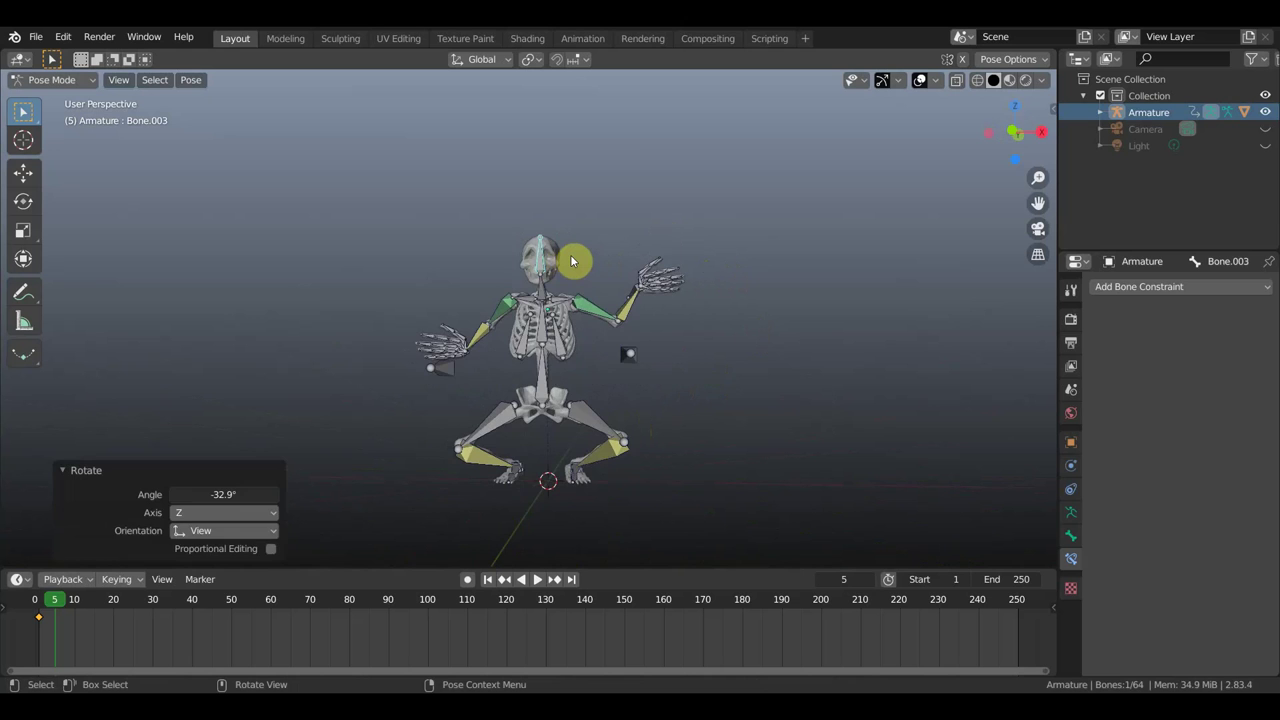
Step: Key location and rotation on every bone at frame 5
{"action": "key", "text": "a"}
{"action": "key", "text": "i"}
{"action": "left_click", "coordinate": [570, 258]}
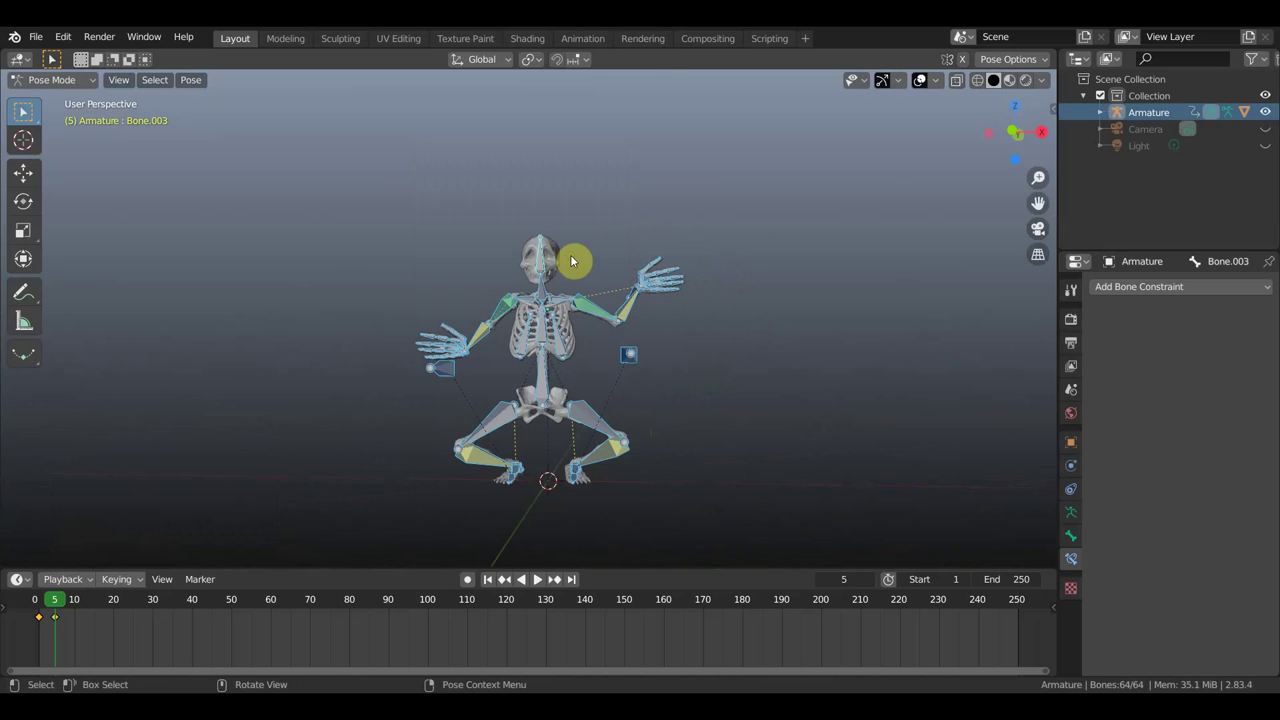
Step: Hide overlays, play the crouch animation from the front and stop at frame 10, then restore overlays
{"action": "left_click", "coordinate": [919, 82]}
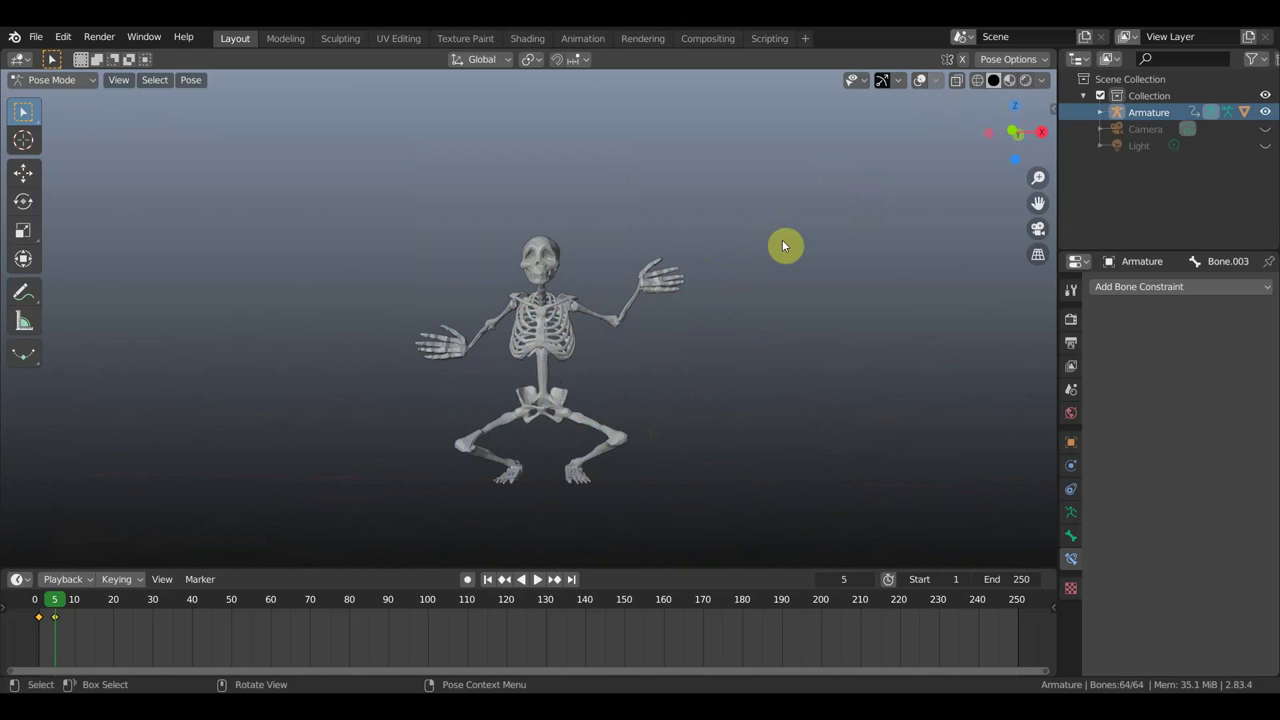
{"action": "key", "text": "KP_1"}
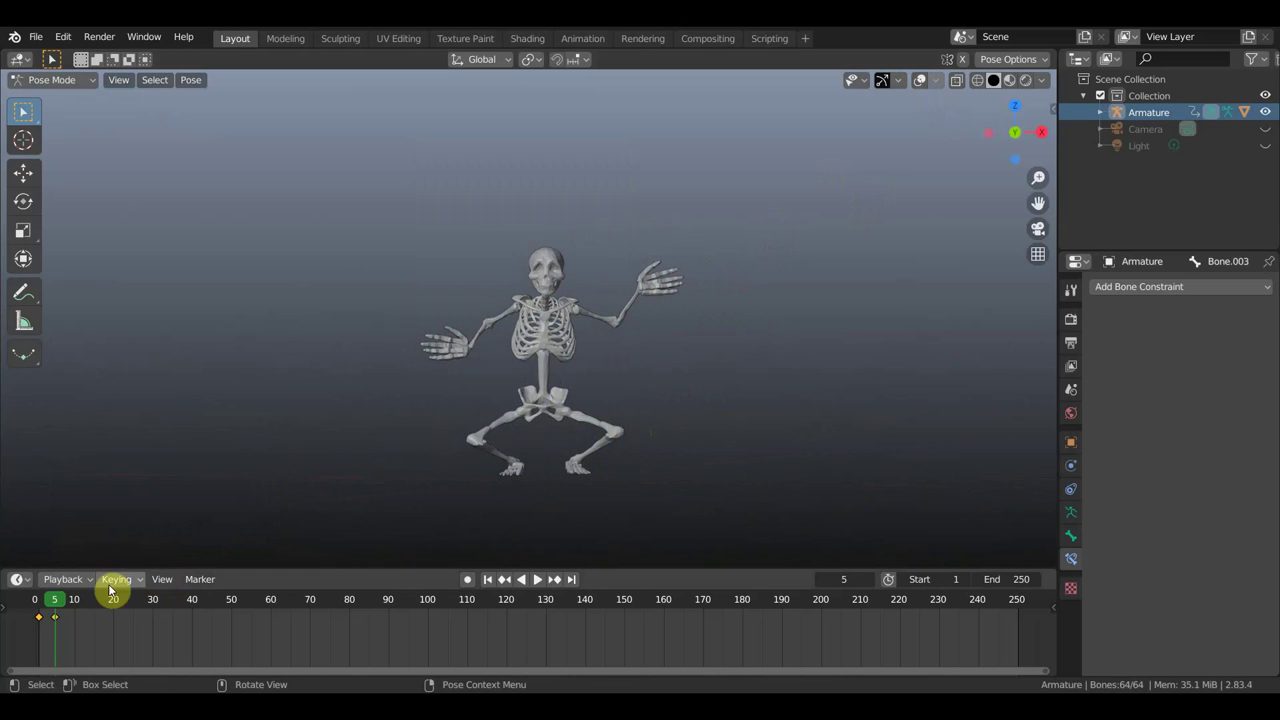
{"action": "key", "text": "space"}
{"action": "mouse_move", "coordinate": [51, 598]}
{"action": "left_mouse_down"}
{"action": "mouse_move", "coordinate": [37, 600]}
{"action": "mouse_move", "coordinate": [70, 606]}
{"action": "left_mouse_up"}
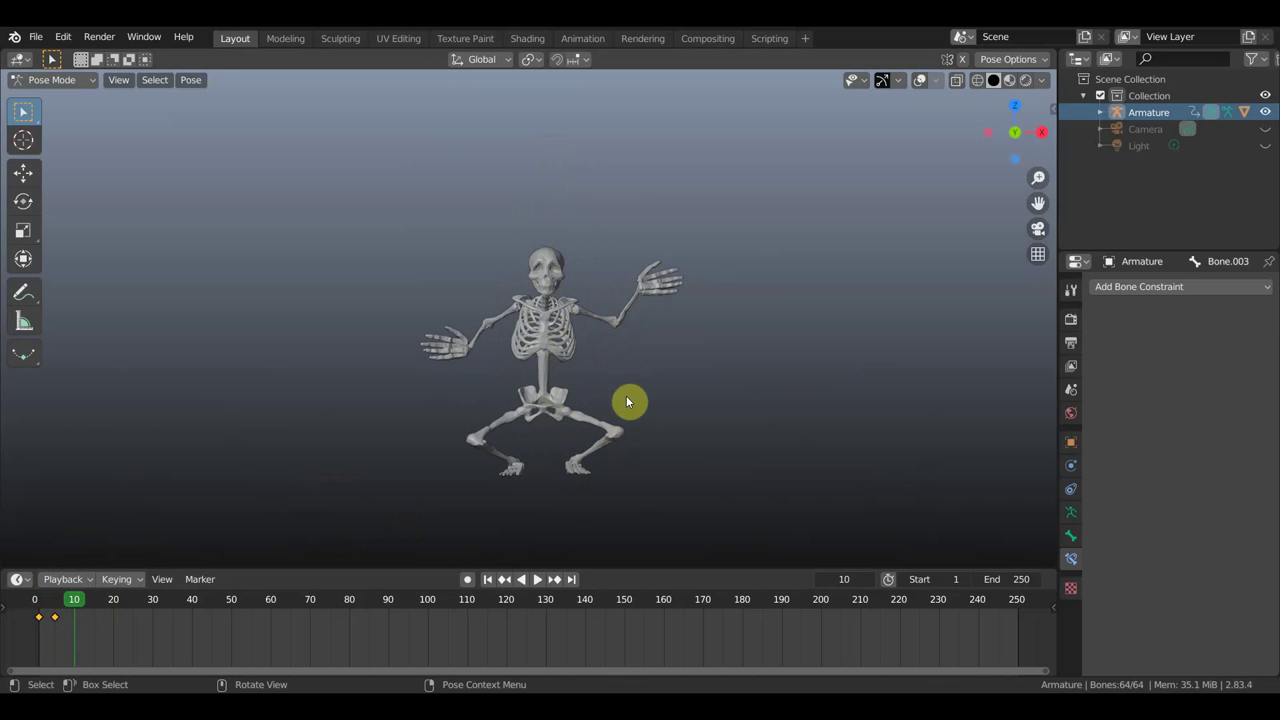
{"action": "left_click", "coordinate": [918, 82]}
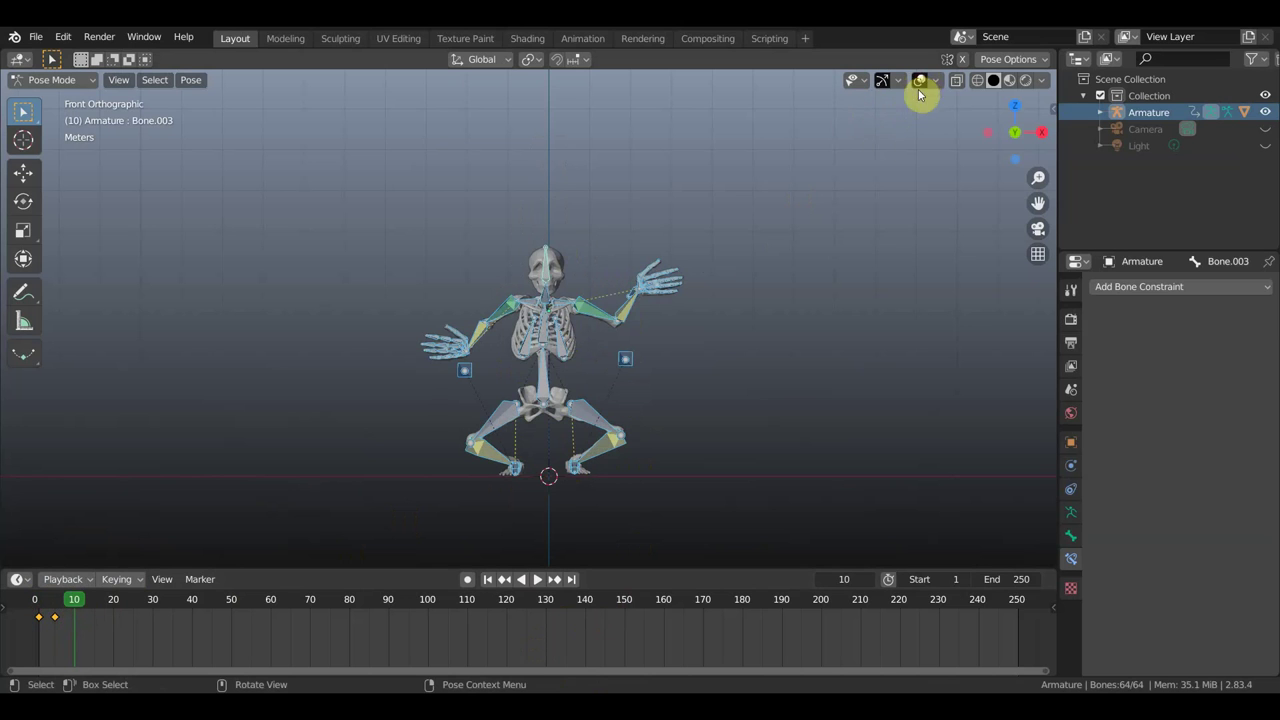
Step: Raise the root bone so the skeleton stands upright
{"action": "left_click", "coordinate": [547, 389]}
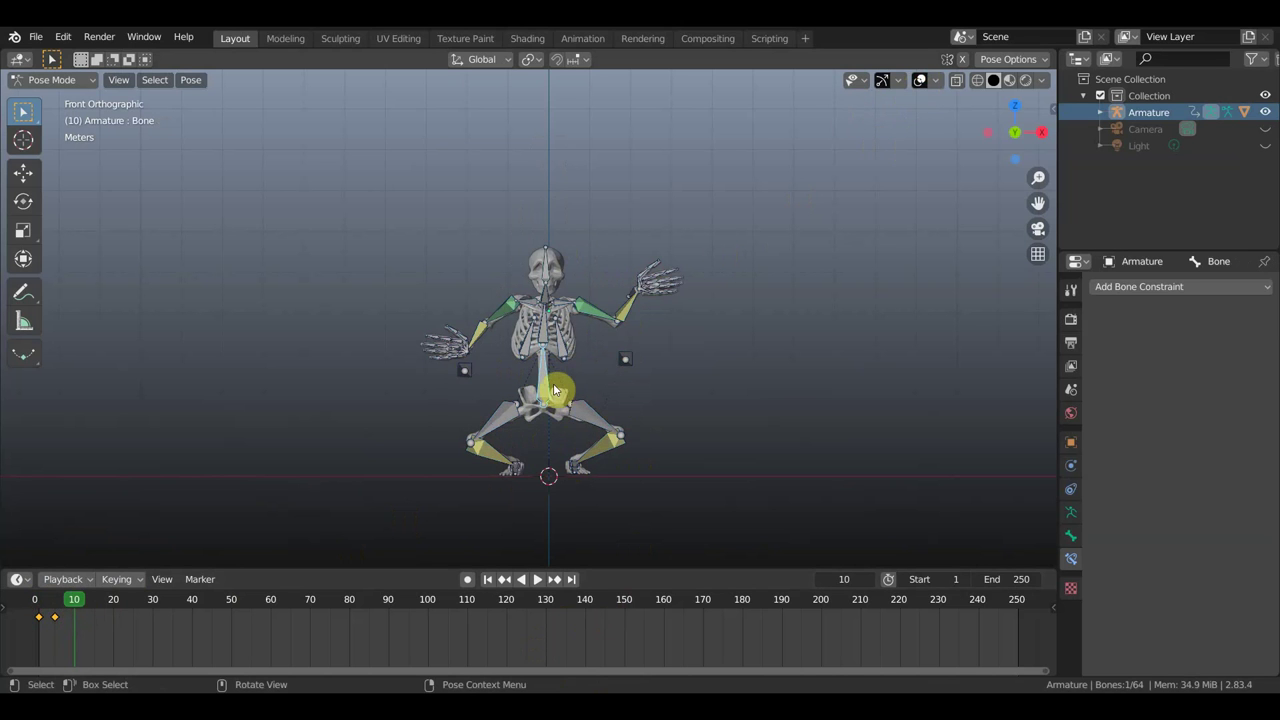
{"action": "key", "text": "g"}
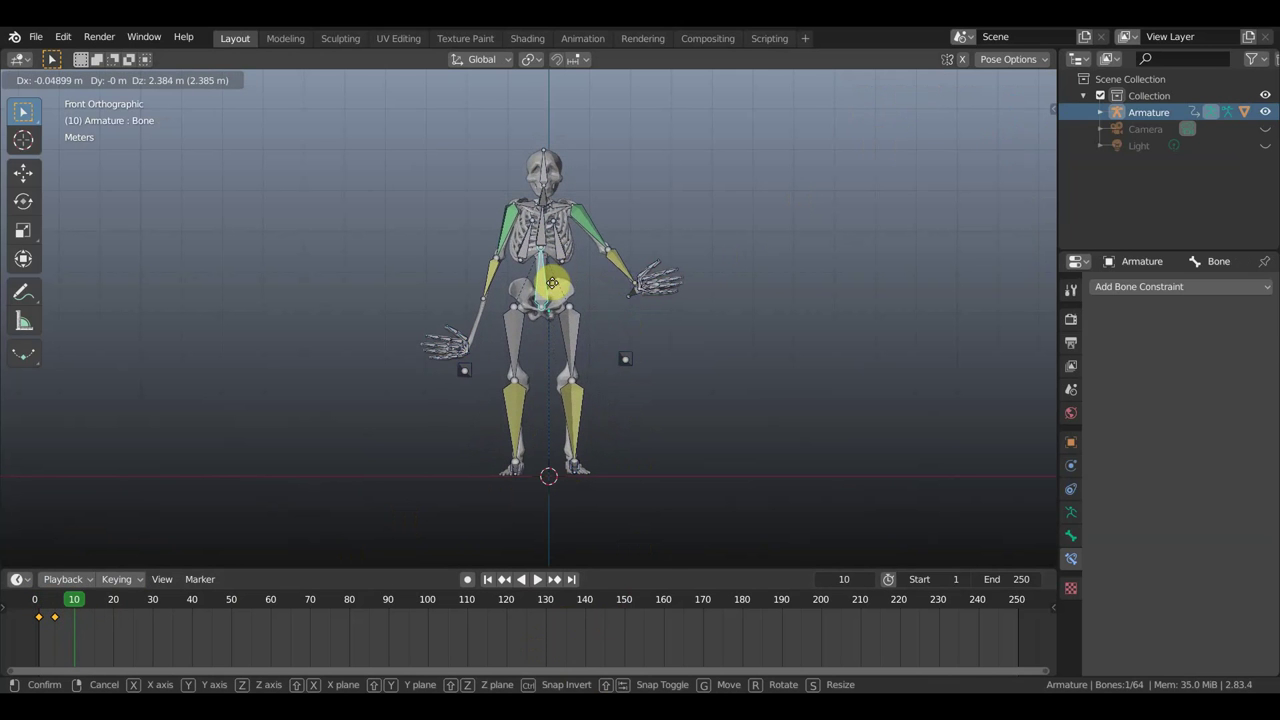
{"action": "left_click", "coordinate": [551, 283]}
{"action": "mouse_move", "coordinate": [563, 320]}
{"action": "middle_mouse_down"}
{"action": "mouse_move", "coordinate": [686, 337]}
{"action": "mouse_move", "coordinate": [722, 326]}
{"action": "mouse_move", "coordinate": [610, 288]}
{"action": "middle_mouse_up"}
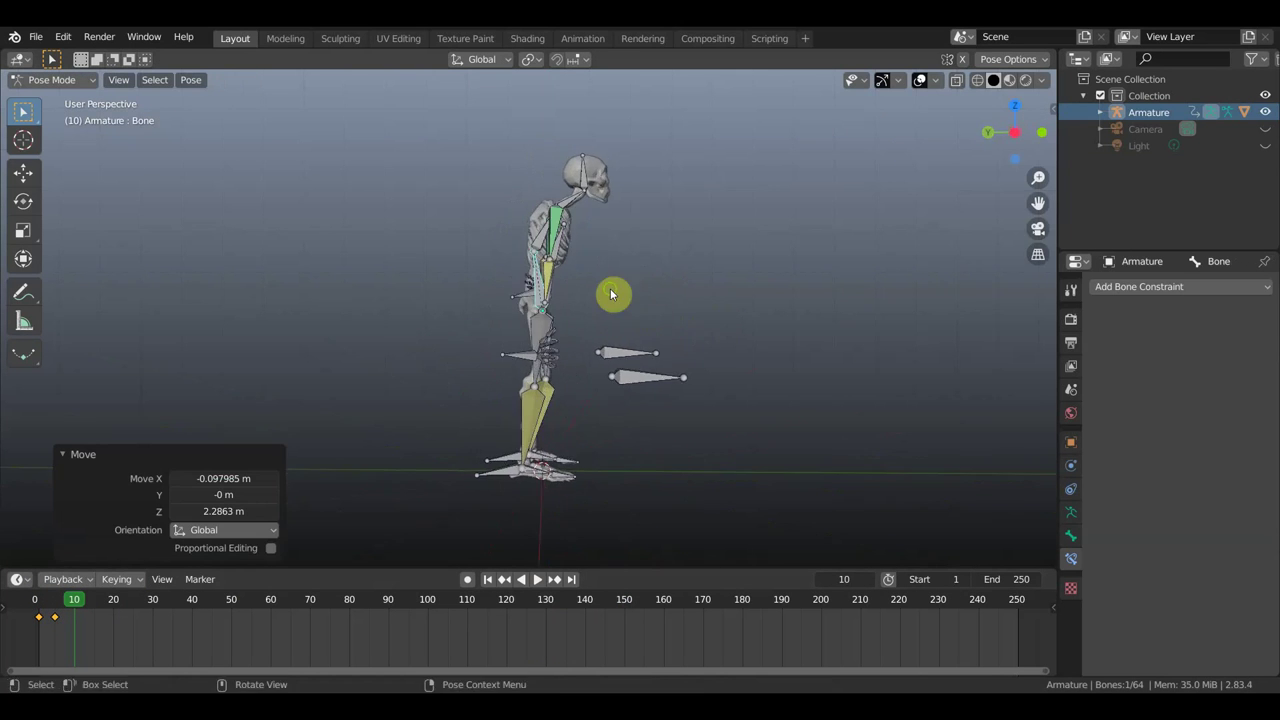
Step: Straighten the spine bone by -35° and tilt the head
{"action": "left_click", "coordinate": [549, 249]}
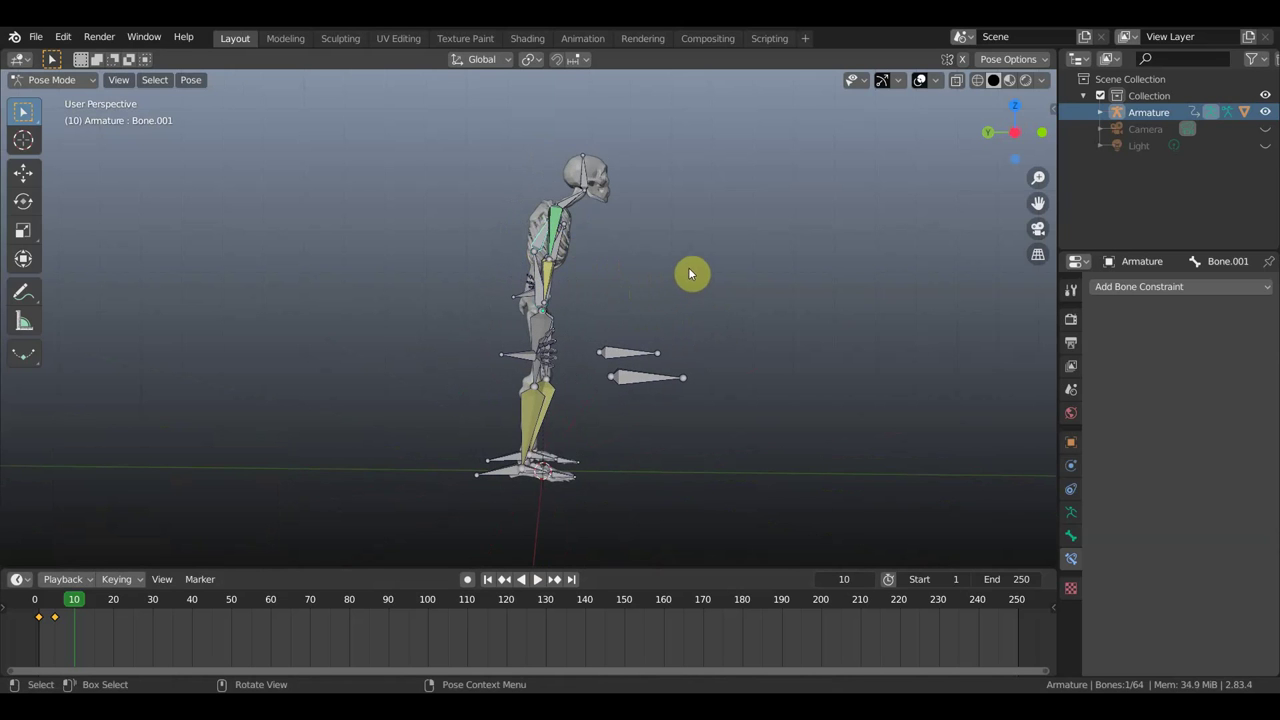
{"action": "key", "text": "r"}
{"action": "left_click", "coordinate": [577, 198]}
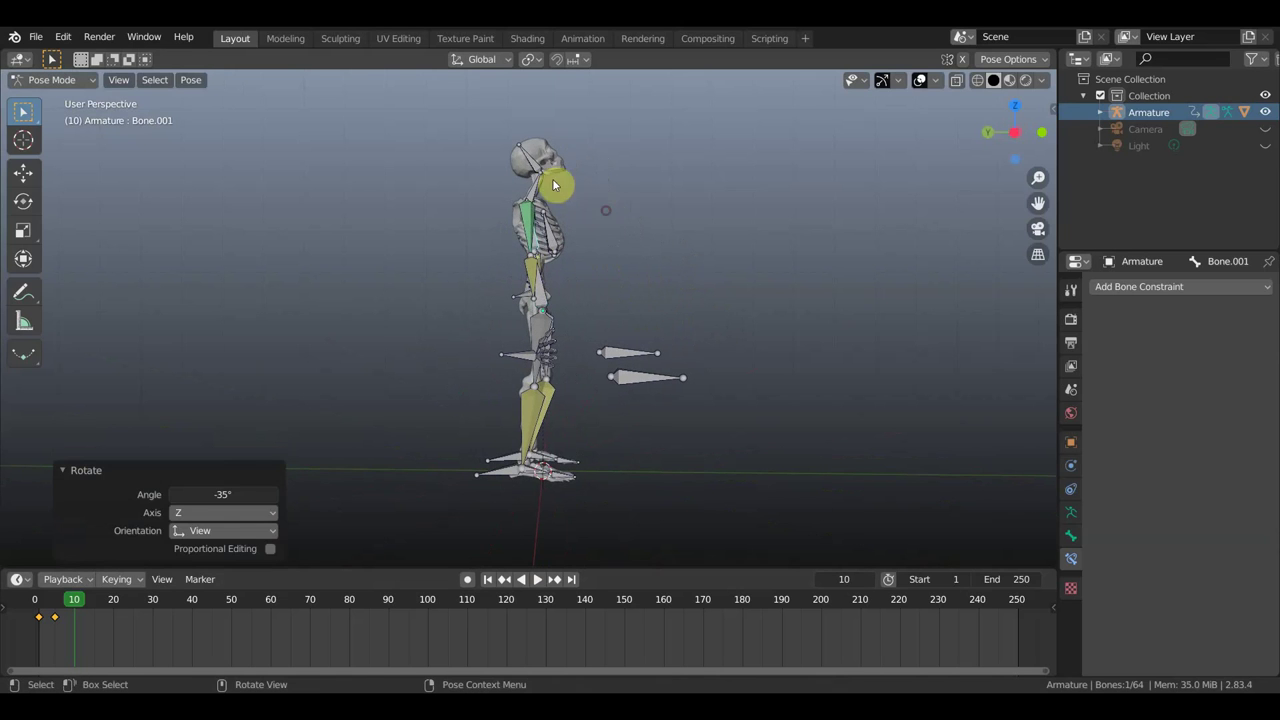
{"action": "left_click", "coordinate": [545, 160]}
{"action": "key", "text": "r"}
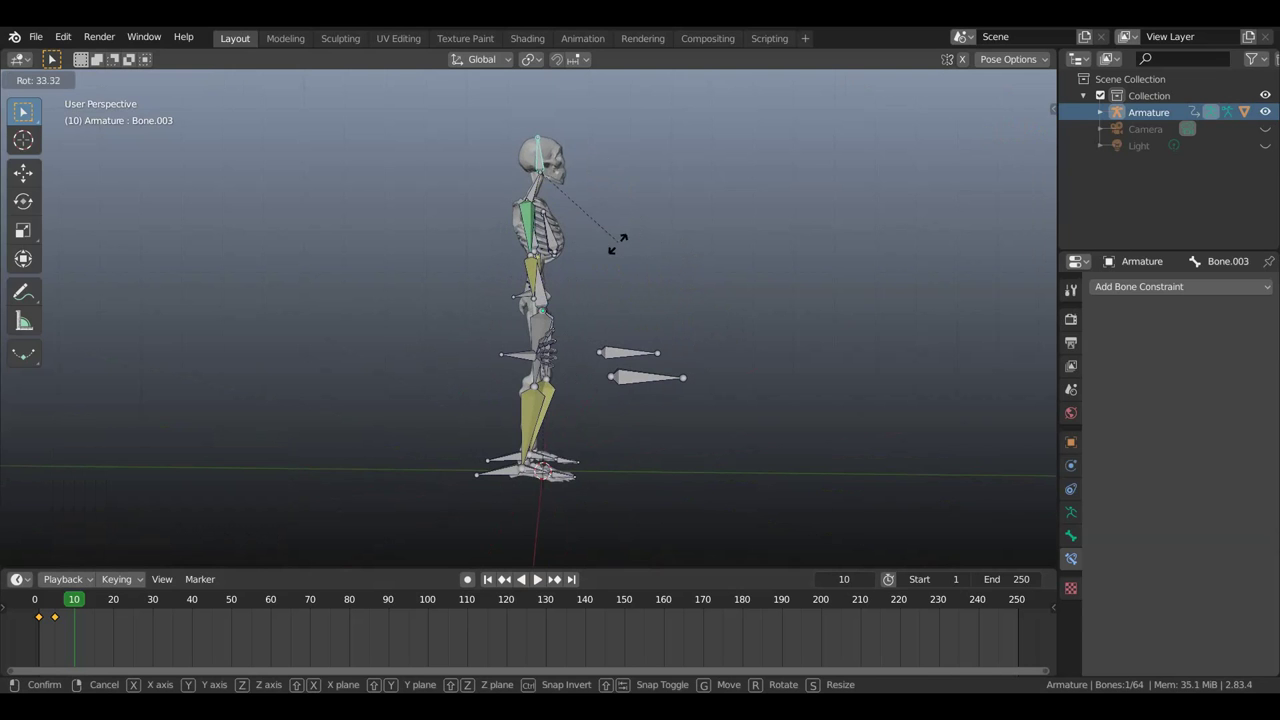
{"action": "left_click", "coordinate": [609, 262]}
{"action": "mouse_move", "coordinate": [600, 270]}
{"action": "middle_mouse_down"}
{"action": "mouse_move", "coordinate": [452, 278]}
{"action": "mouse_move", "coordinate": [466, 277]}
{"action": "middle_mouse_up"}
Step: Rotate and reposition the Bone.055 control bone
{"action": "left_click", "coordinate": [456, 392]}
{"action": "middle_click_drag", "start_coordinate": [497, 399], "coordinate": [614, 389]}
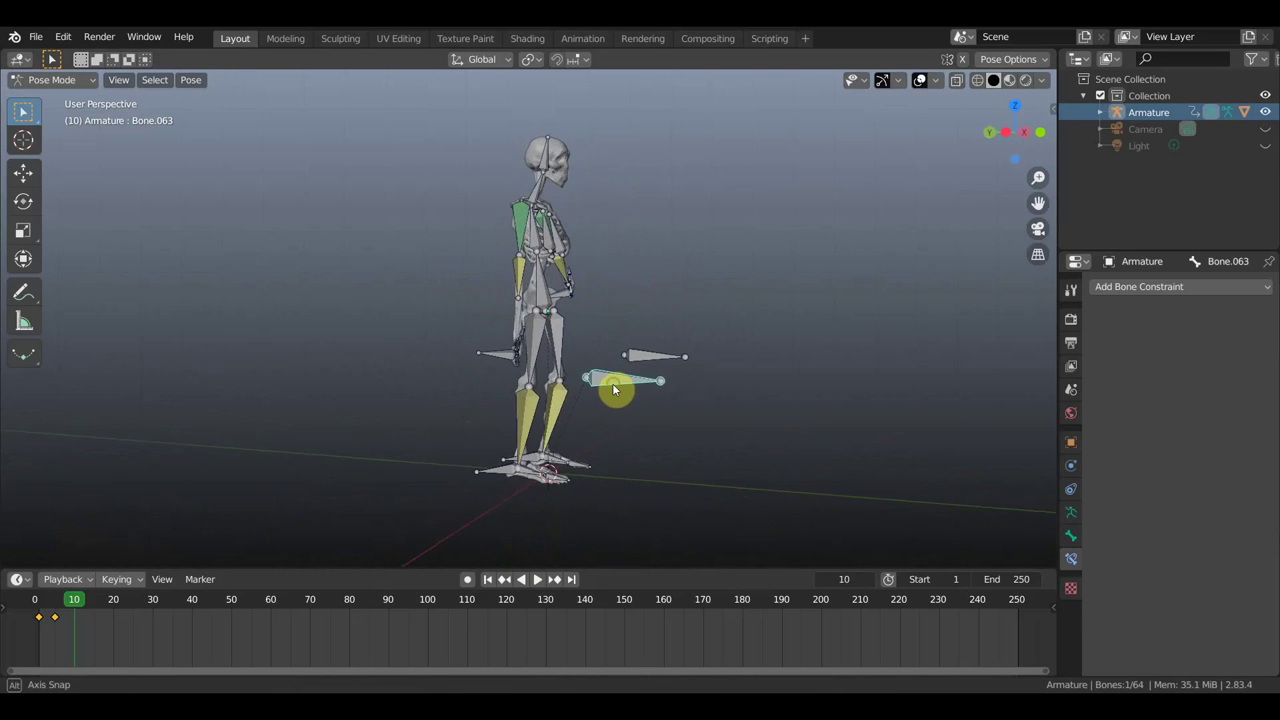
{"action": "left_click", "coordinate": [516, 372]}
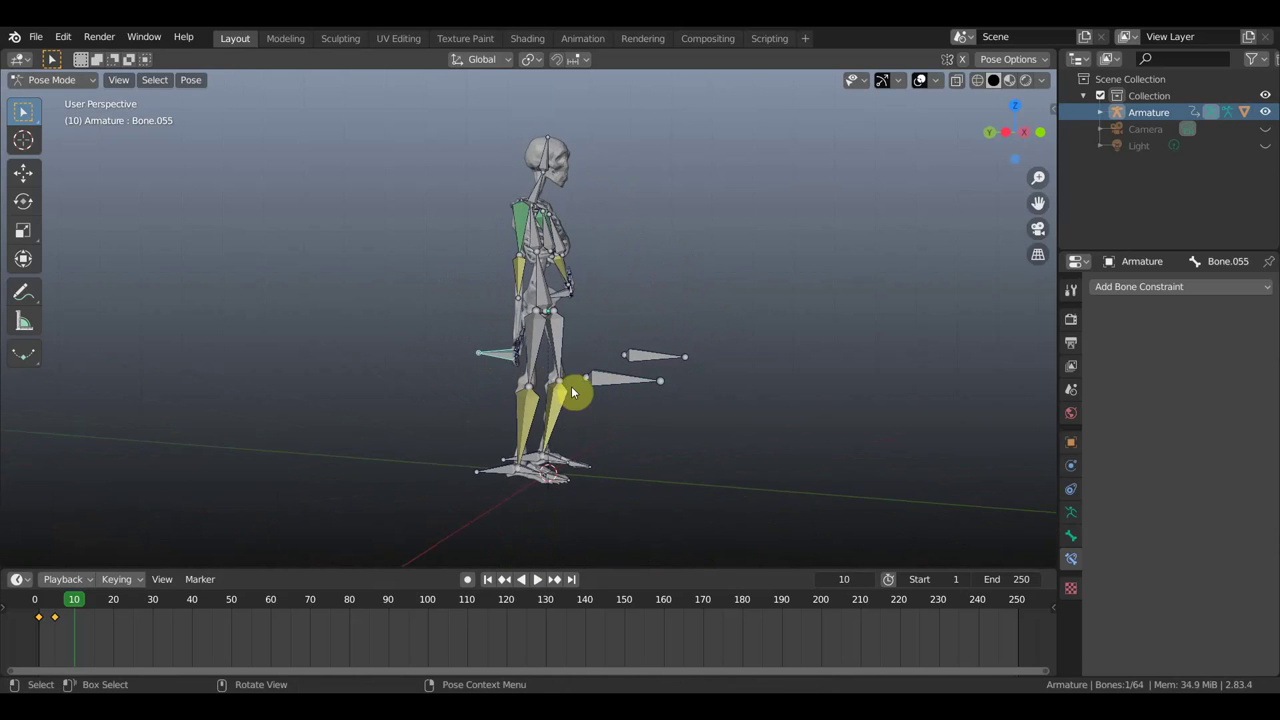
{"action": "key", "text": "r"}
{"action": "left_click", "coordinate": [463, 461]}
{"action": "key", "text": "g"}
{"action": "left_click", "coordinate": [510, 379]}
{"action": "middle_click_drag", "start_coordinate": [510, 380], "coordinate": [455, 385]}
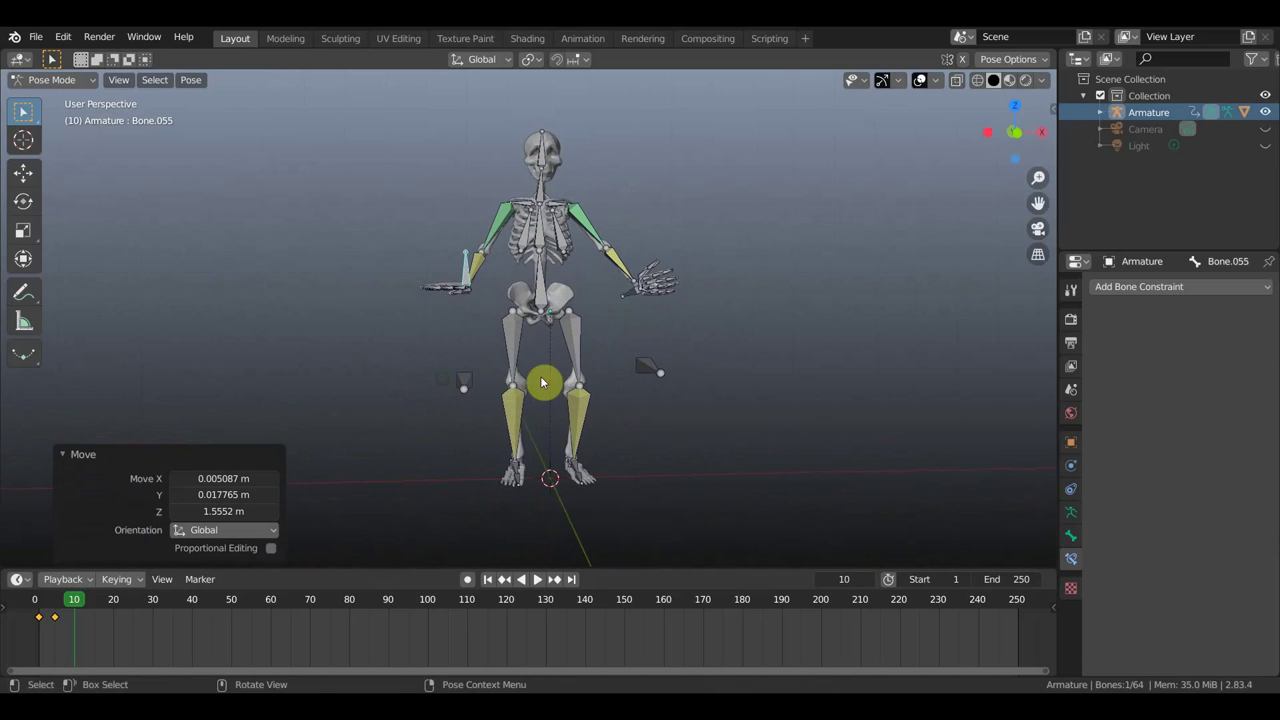
Step: Turn the hand control bone -89.8° and move it to its new position
{"action": "key", "text": "r"}
{"action": "left_click", "coordinate": [514, 229]}
{"action": "key", "text": "g"}
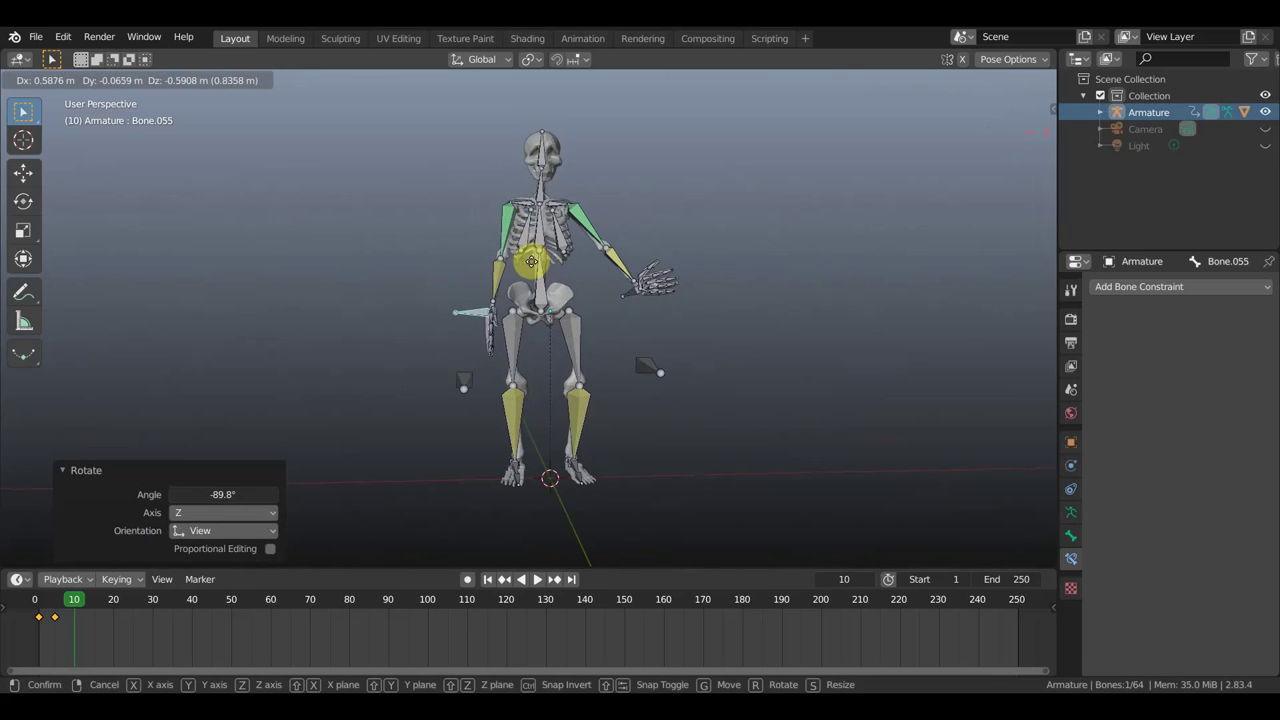
{"action": "left_click", "coordinate": [527, 238]}
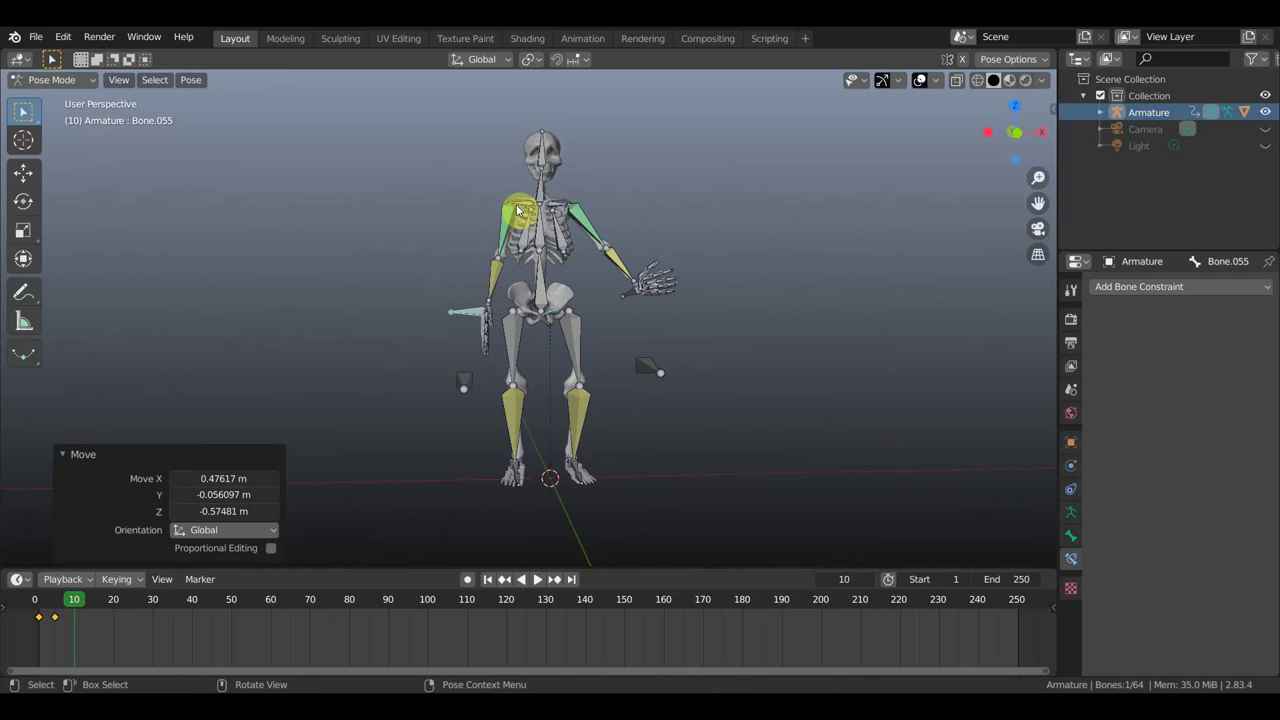
Step: Rotate arm bone Bone.033 by -19.6°
{"action": "left_click", "coordinate": [597, 216]}
{"action": "key", "text": "r"}
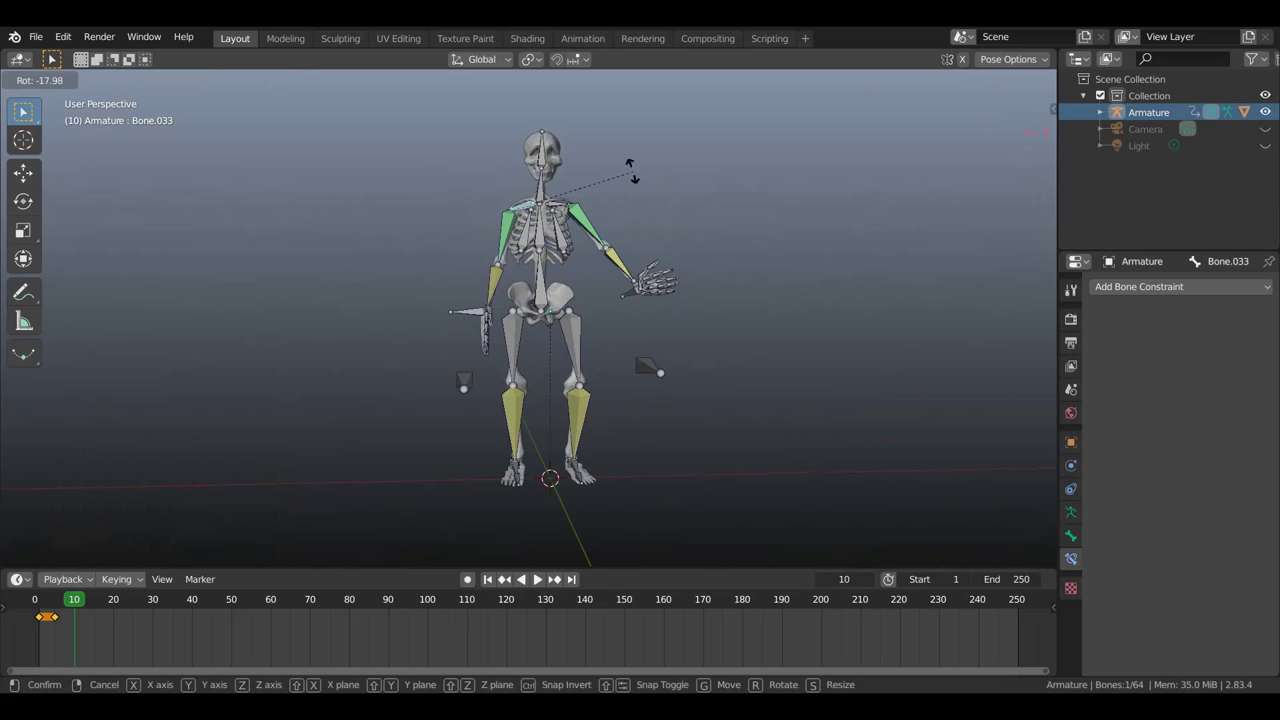
{"action": "left_click", "coordinate": [632, 174]}
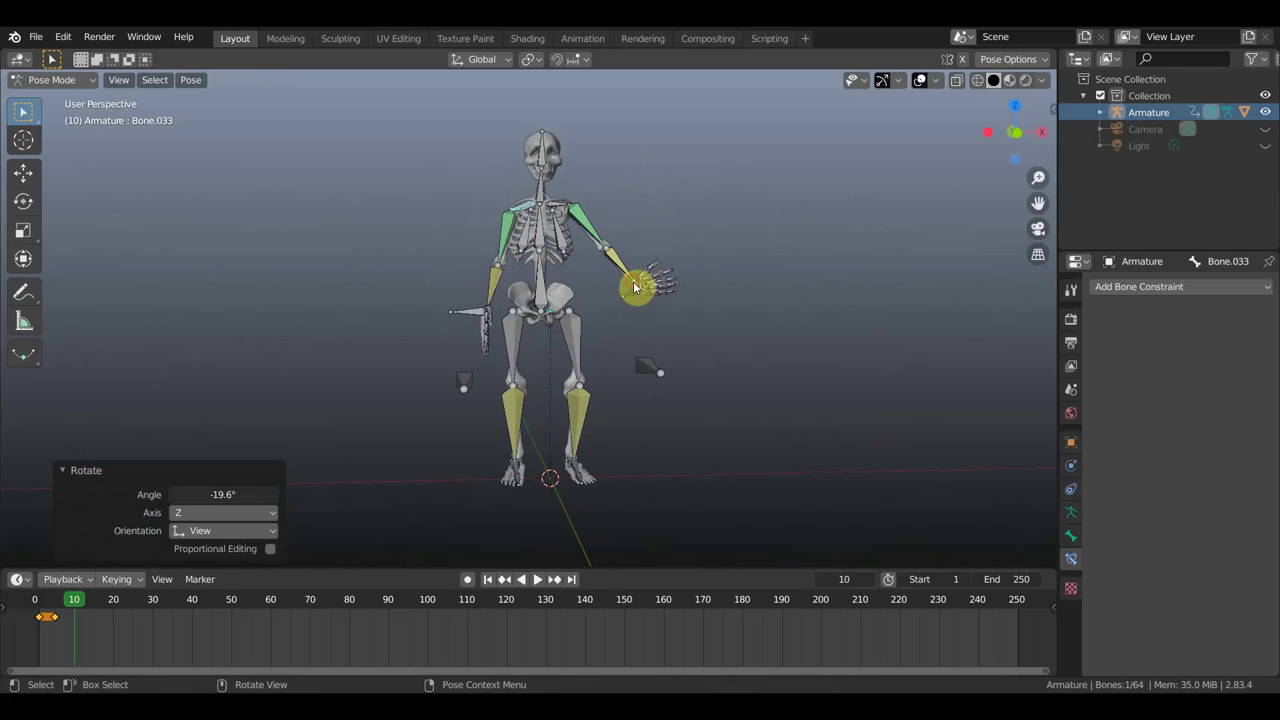
{"action": "left_click", "coordinate": [633, 287]}
{"action": "mouse_move", "coordinate": [660, 297]}
{"action": "middle_mouse_down"}
{"action": "mouse_move", "coordinate": [477, 329]}
{"action": "mouse_move", "coordinate": [740, 300]}
{"action": "middle_mouse_up"}
Step: Rotate arm bone Bone.026 by about -95°, checked in front orthographic view
{"action": "left_click", "coordinate": [456, 340]}
{"action": "key", "text": "r"}
{"action": "left_click", "coordinate": [629, 317]}
{"action": "key", "text": "KP_1"}
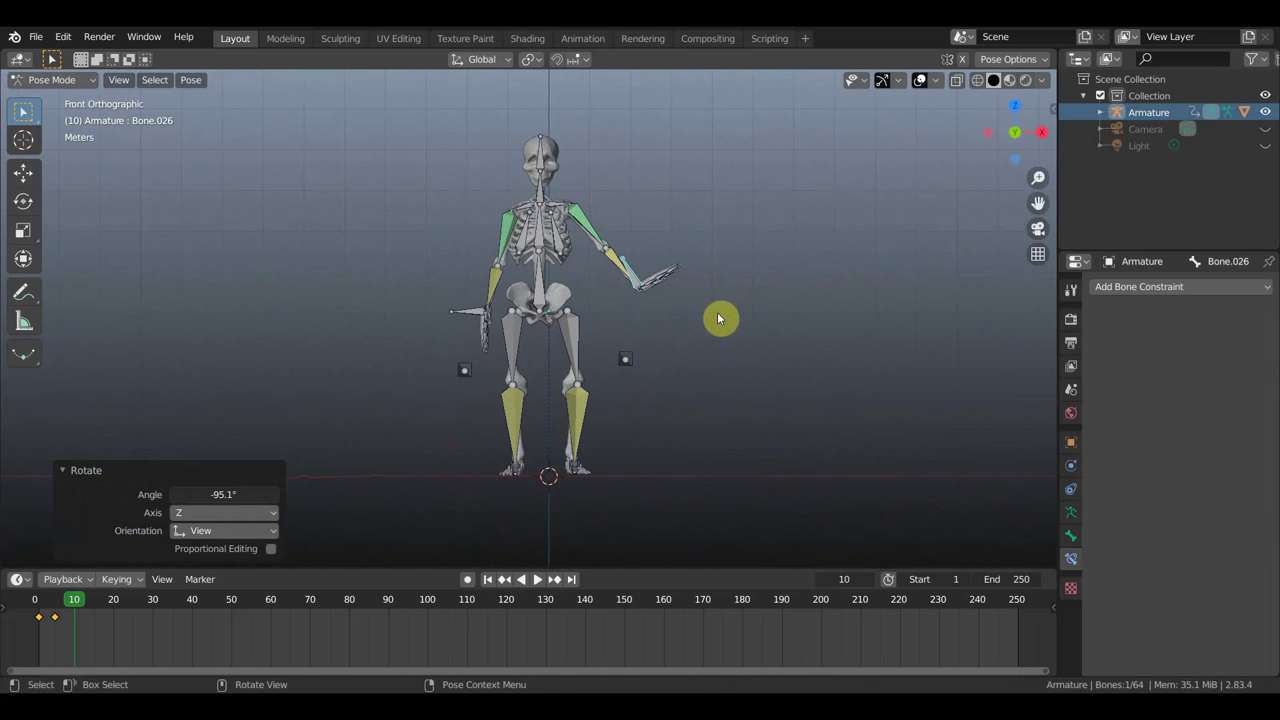
Step: Turn the hand bone 96.7° and reposition it, then rotate upper arm Bone.004 by 12.5°
{"action": "key", "text": "r"}
{"action": "left_click", "coordinate": [577, 436]}
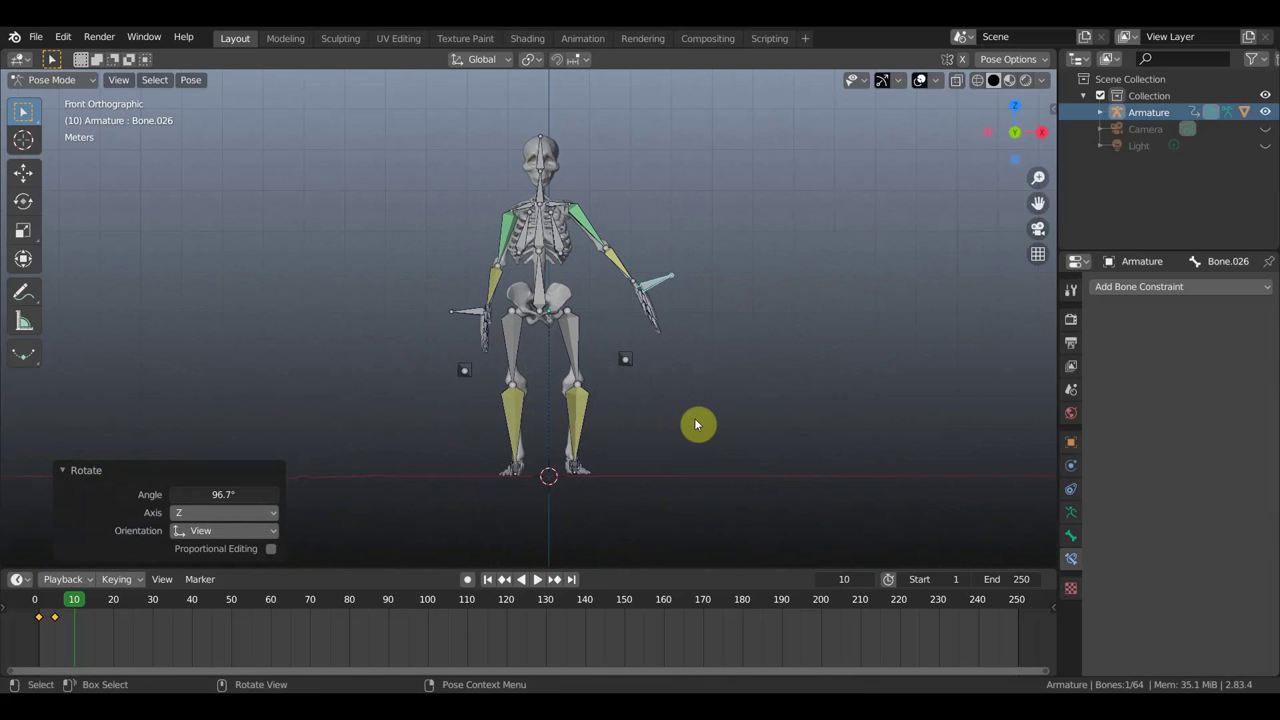
{"action": "key", "text": "g"}
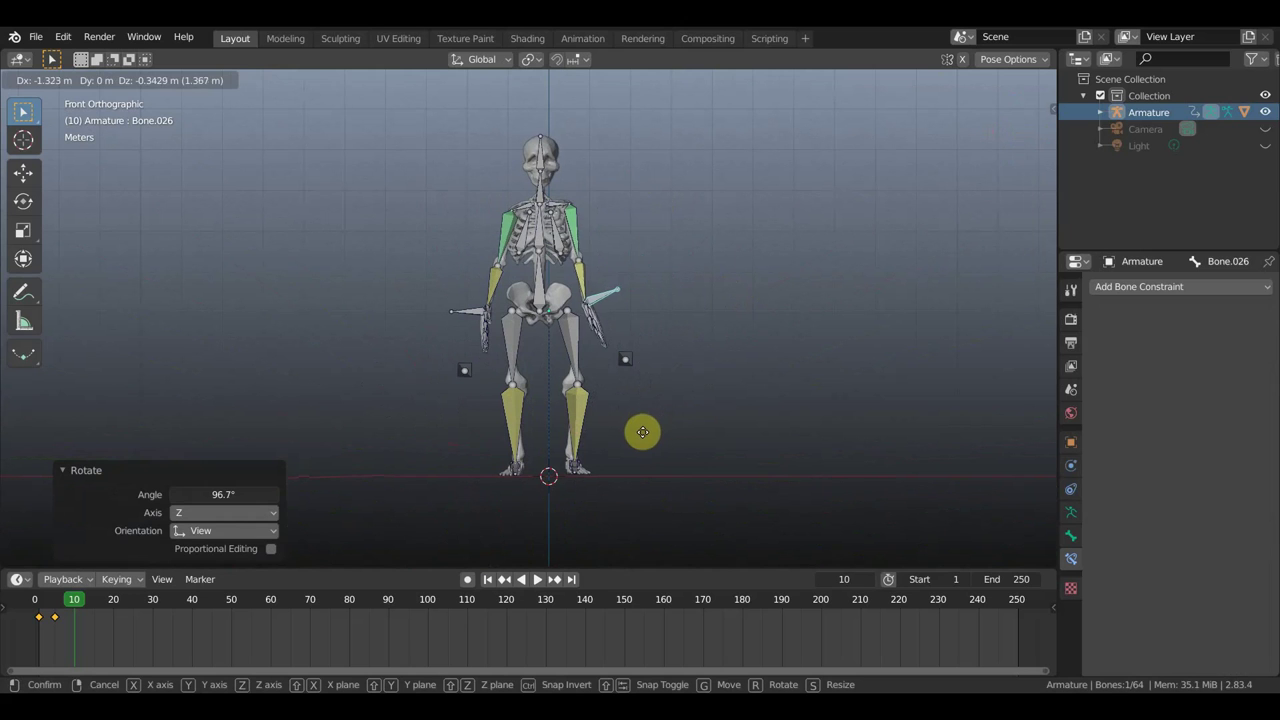
{"action": "left_click", "coordinate": [686, 433]}
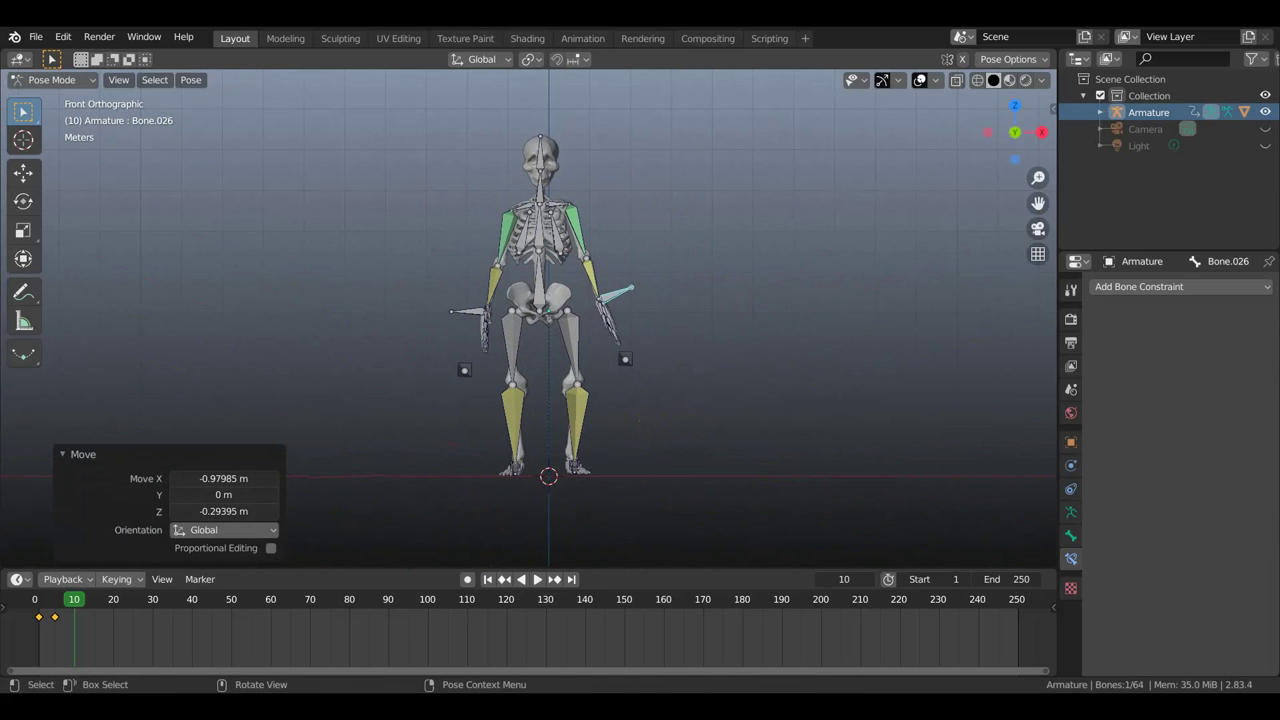
{"action": "key", "text": "r"}
{"action": "left_click", "coordinate": [628, 450]}
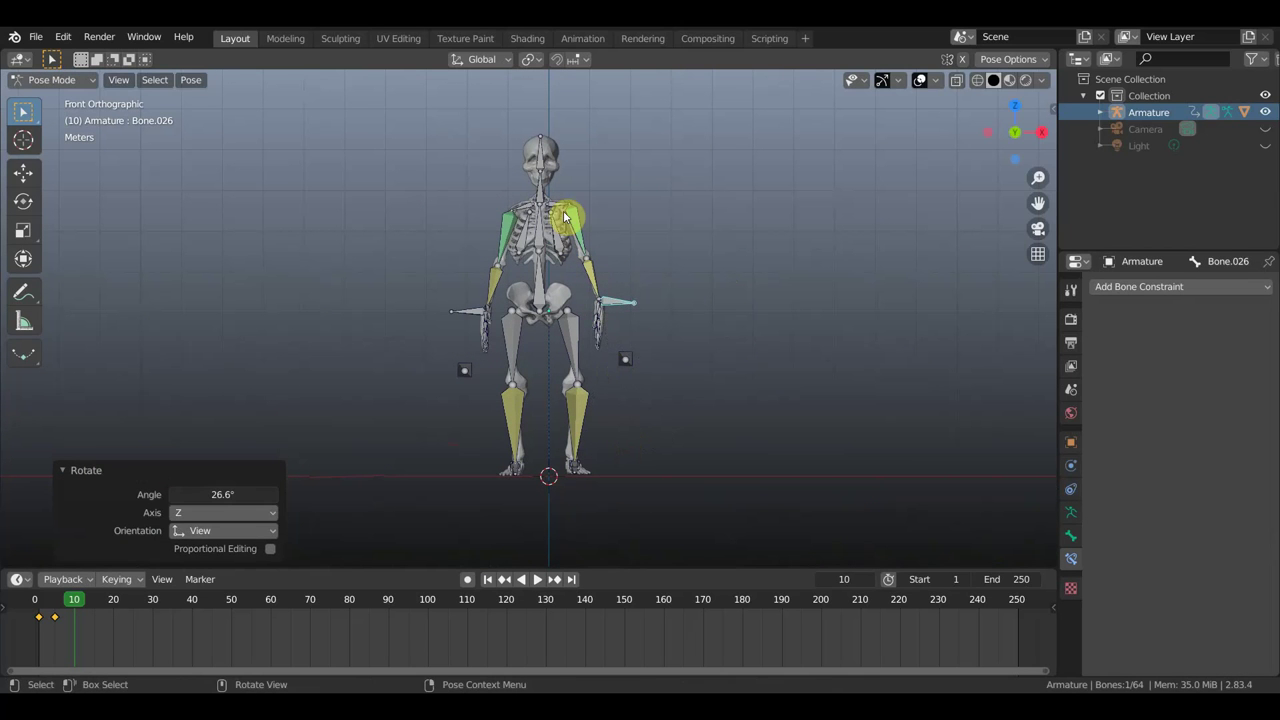
{"action": "left_click", "coordinate": [570, 212]}
{"action": "key", "text": "r"}
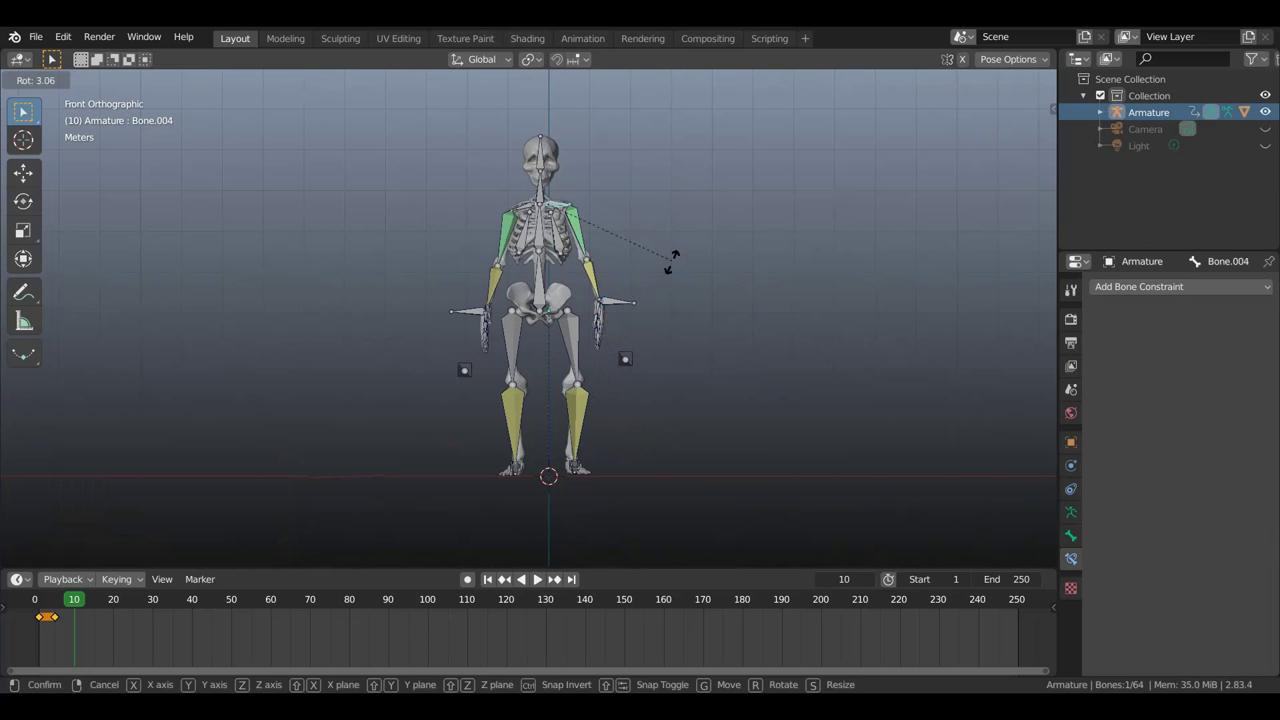
{"action": "left_click", "coordinate": [654, 281]}
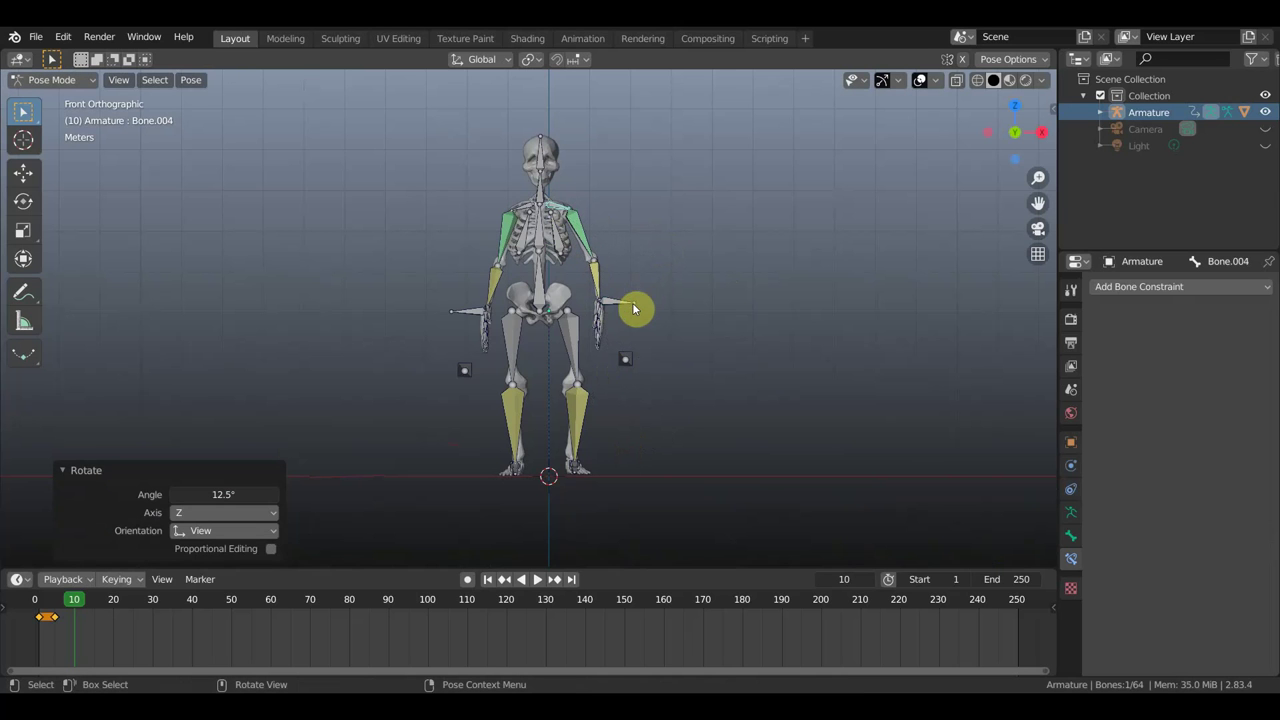
Step: Shift the pelvis bone to a new position
{"action": "left_click", "coordinate": [552, 298]}
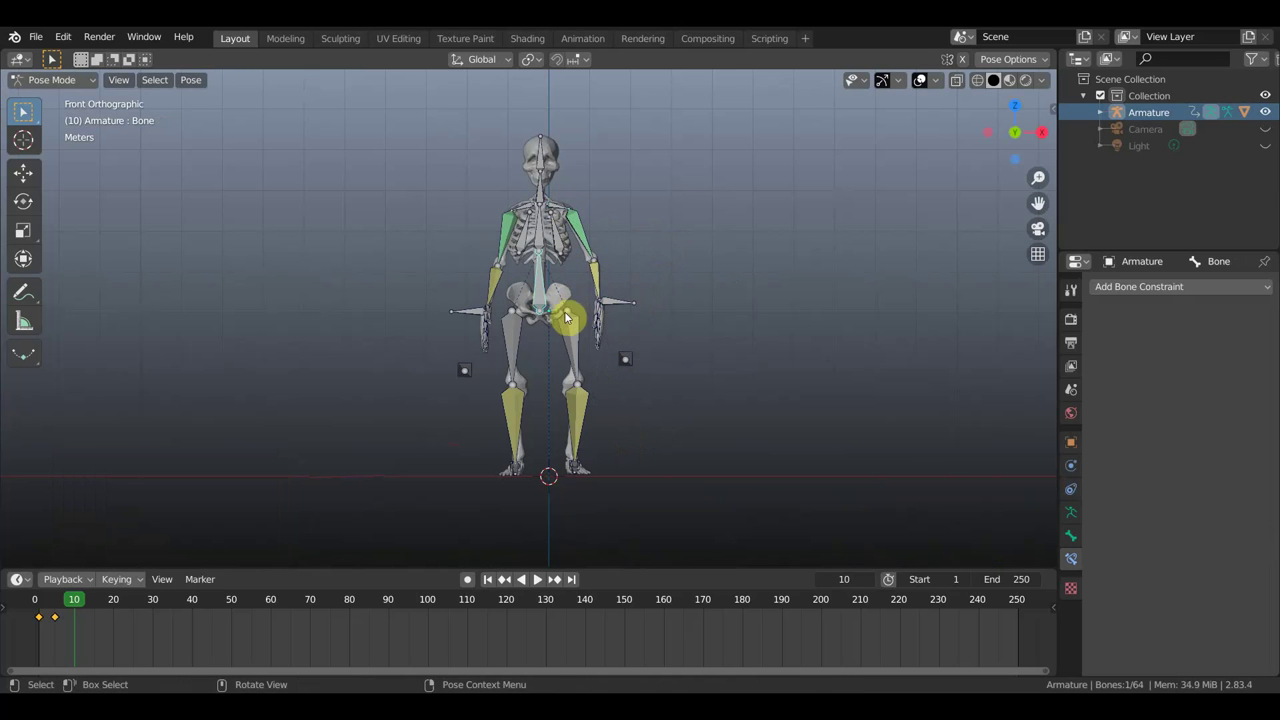
{"action": "key", "text": "g"}
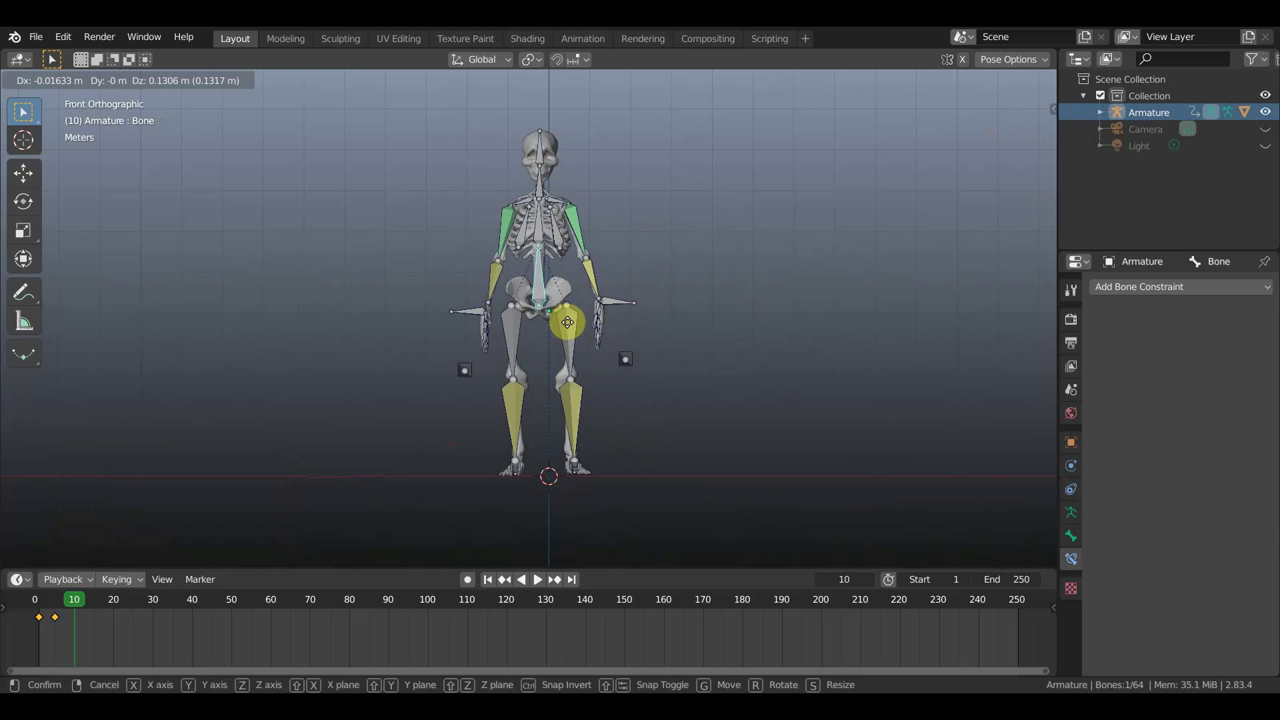
{"action": "left_click", "coordinate": [567, 322]}
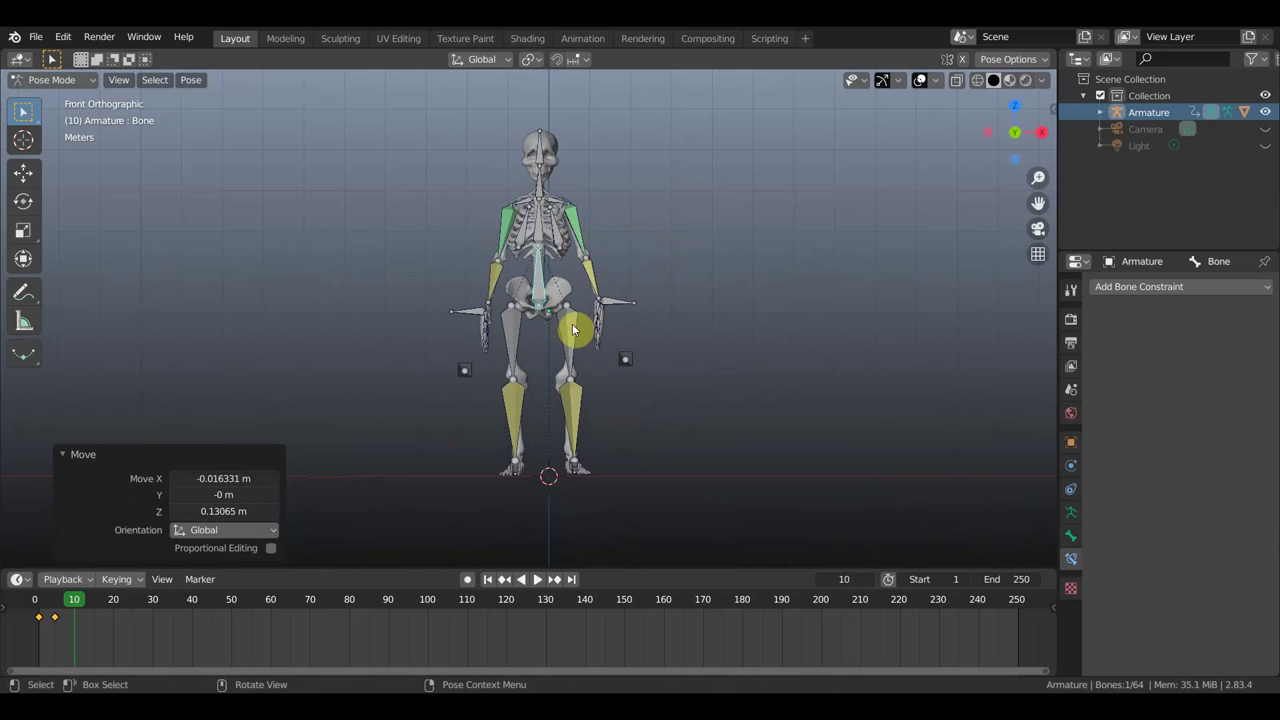
{"action": "key", "text": "g"}
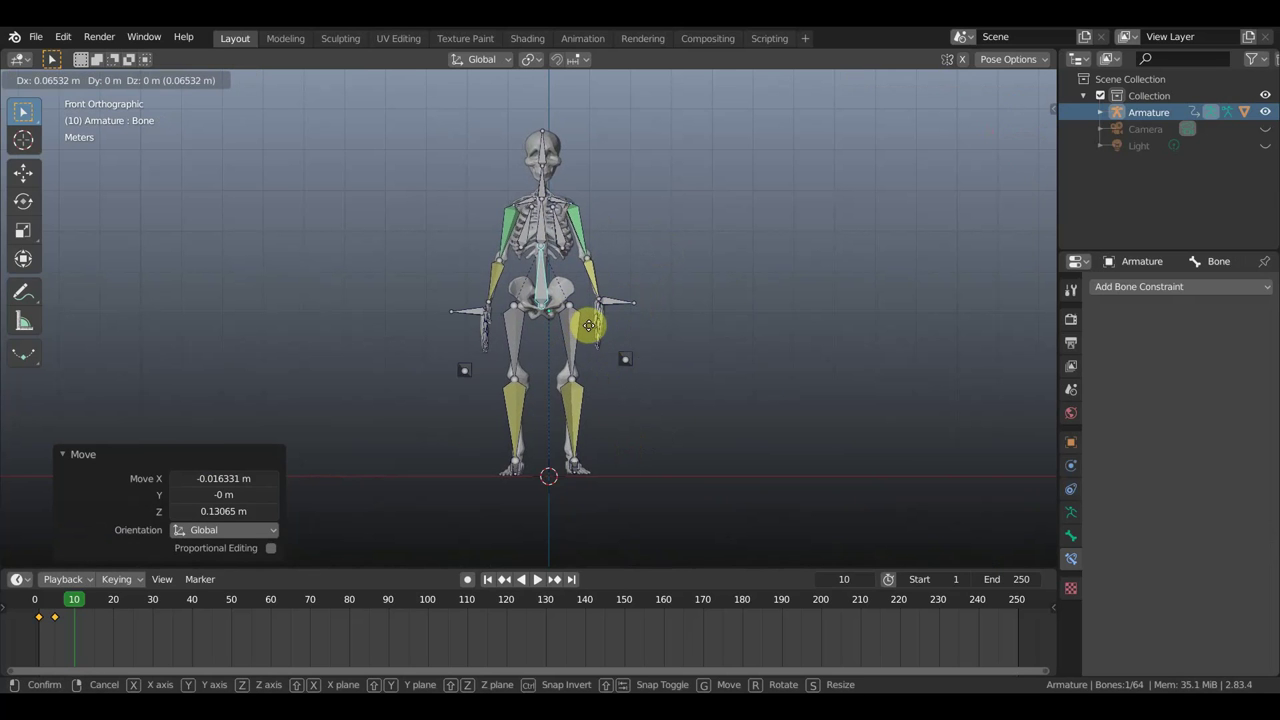
{"action": "left_click", "coordinate": [590, 330]}
Step: Turn hand Bone.055 -8.42° and move it, and move hand Bone.026 -0.229 m along X
{"action": "left_click", "coordinate": [628, 320]}
{"action": "key", "text": "r"}
{"action": "left_click", "coordinate": [596, 314]}
{"action": "key", "text": "g"}
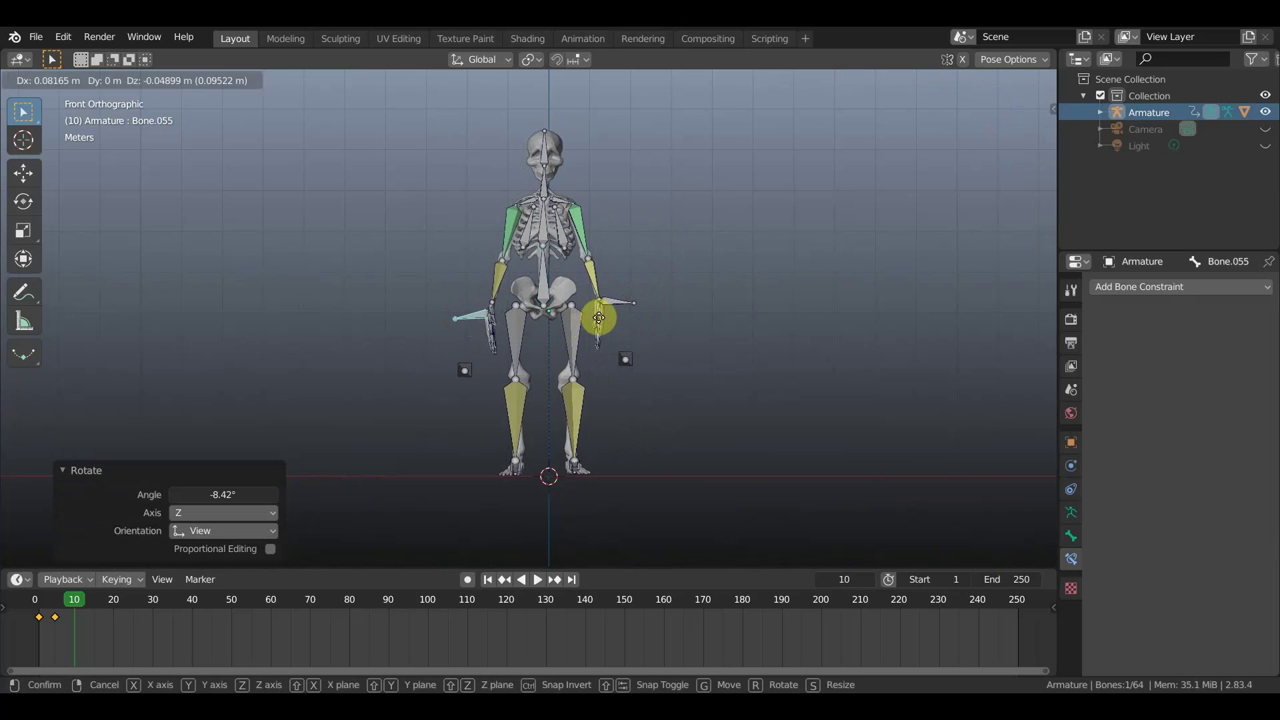
{"action": "left_click", "coordinate": [600, 317]}
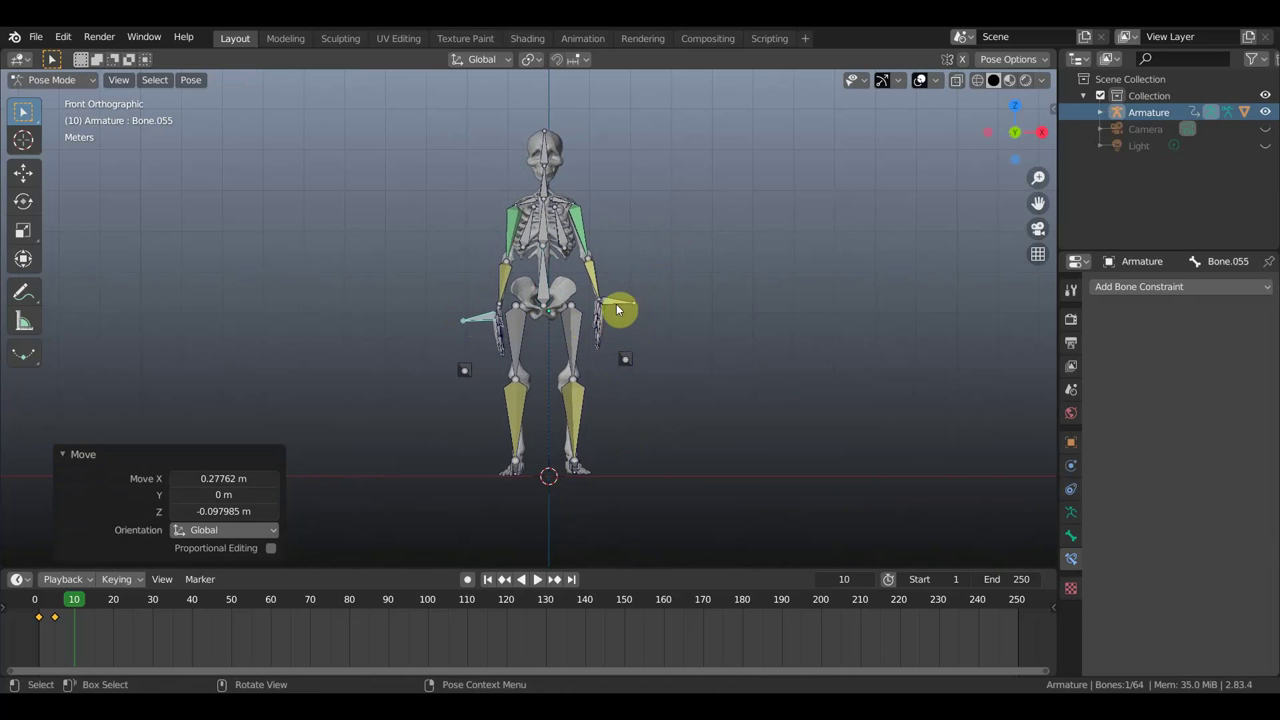
{"action": "left_click", "coordinate": [616, 303]}
{"action": "key", "text": "g"}
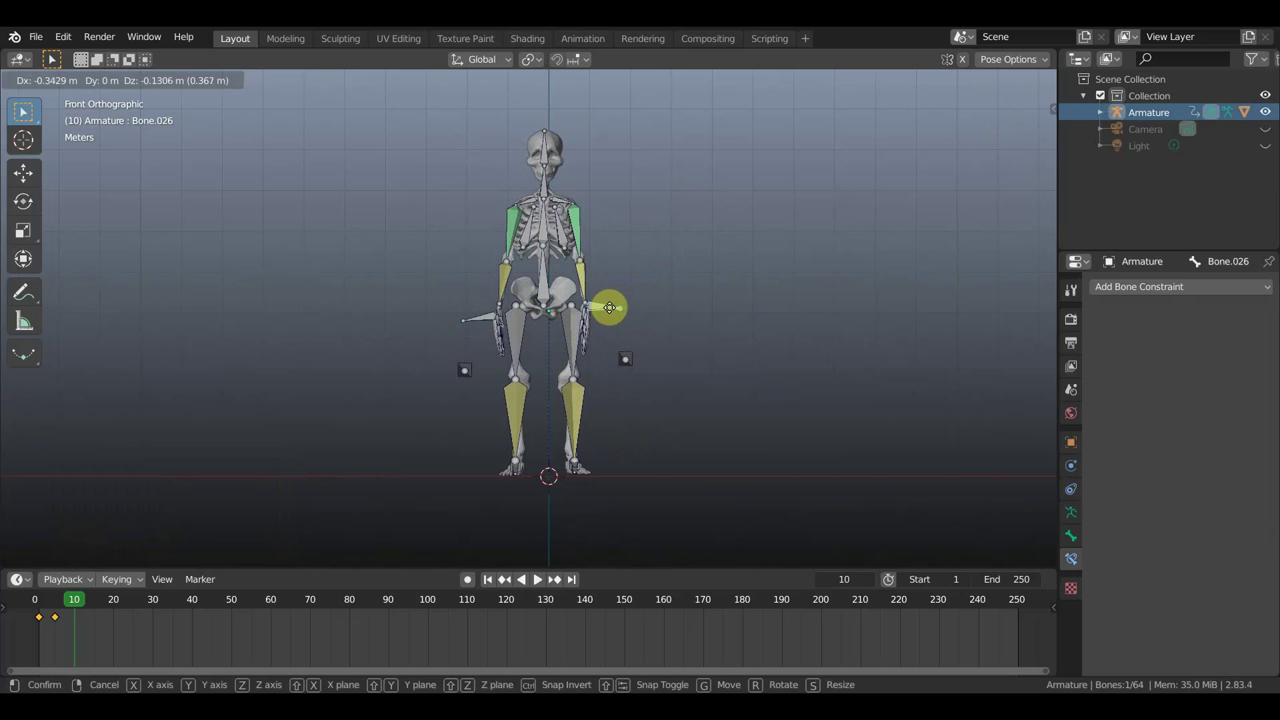
{"action": "left_click", "coordinate": [614, 308]}
{"action": "middle_click_drag", "start_coordinate": [636, 326], "coordinate": [800, 332]}
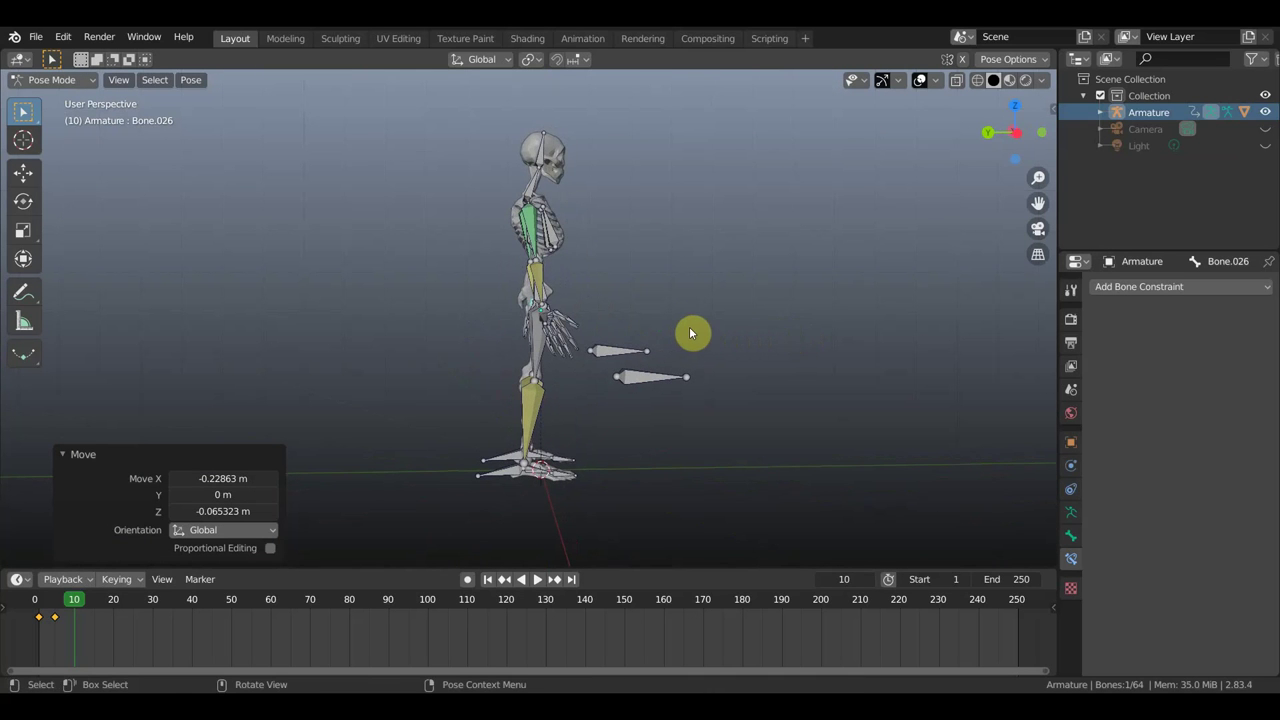
{"action": "middle_click_drag", "start_coordinate": [686, 328], "coordinate": [521, 317]}
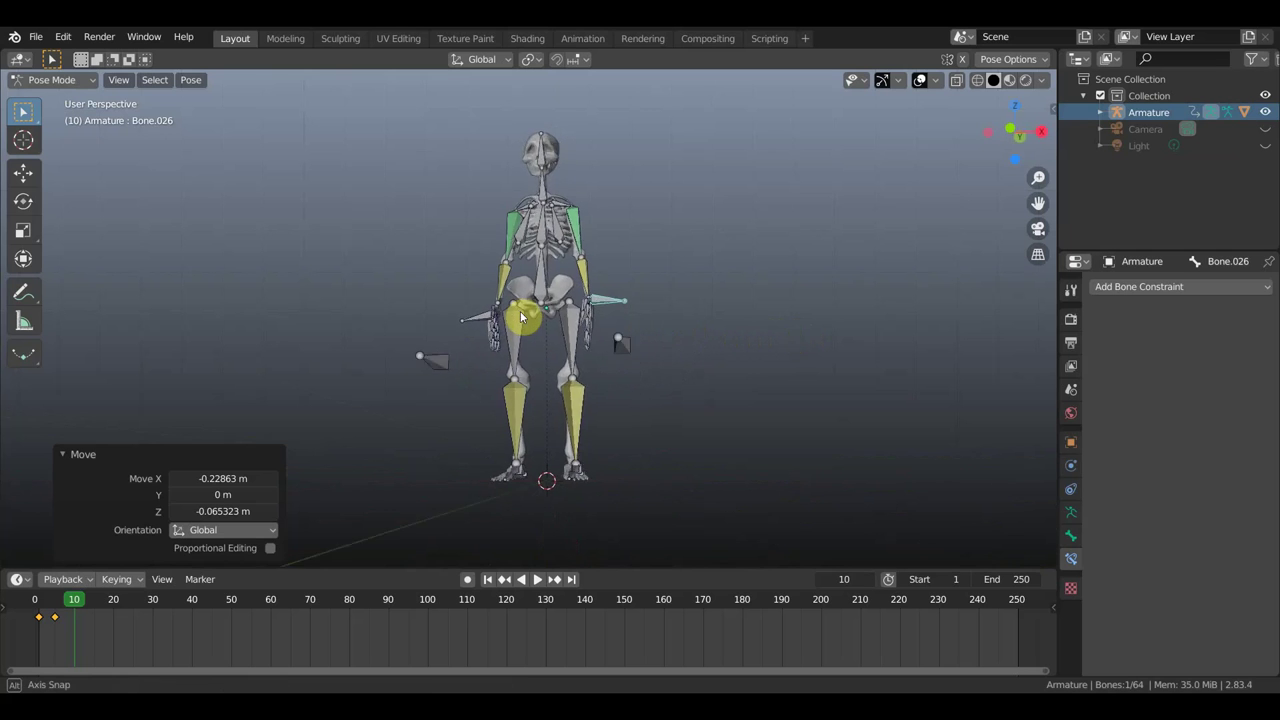
Step: Keyframe Location & Rotation for all bones at frame 10, hide overlays, and preview playback
{"action": "key", "text": "a"}
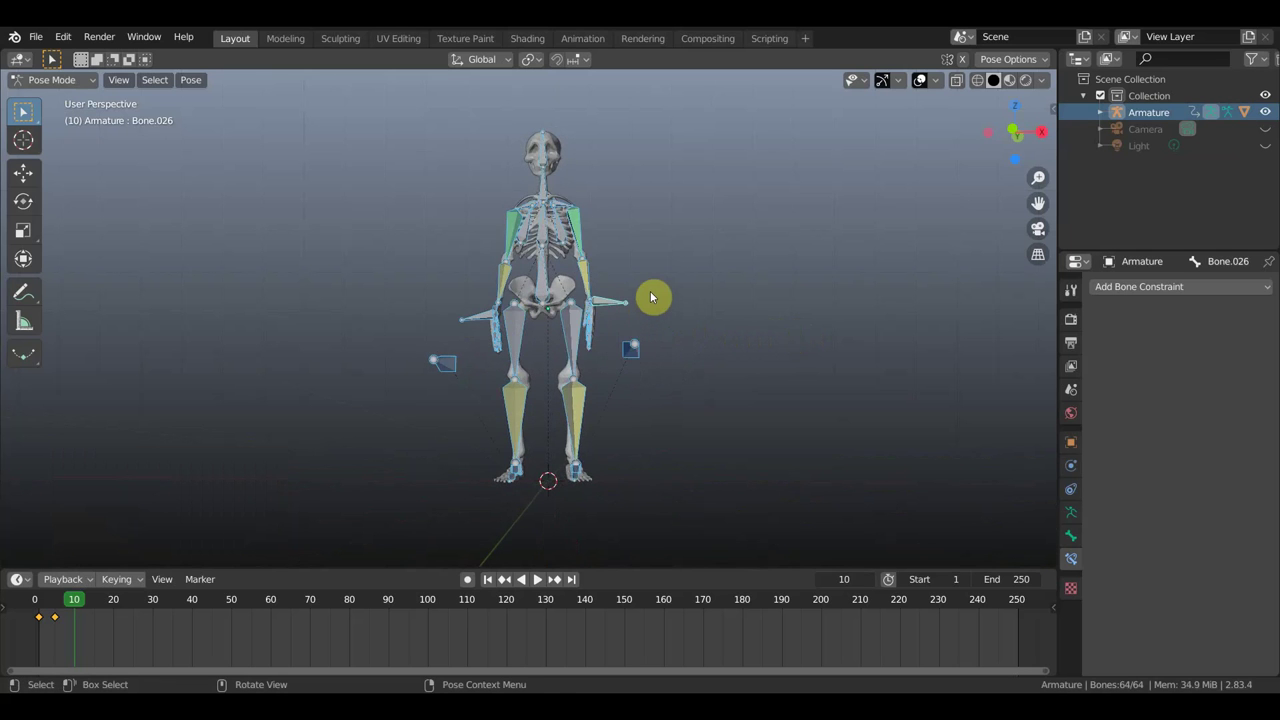
{"action": "key", "text": "i"}
{"action": "left_click", "coordinate": [650, 291]}
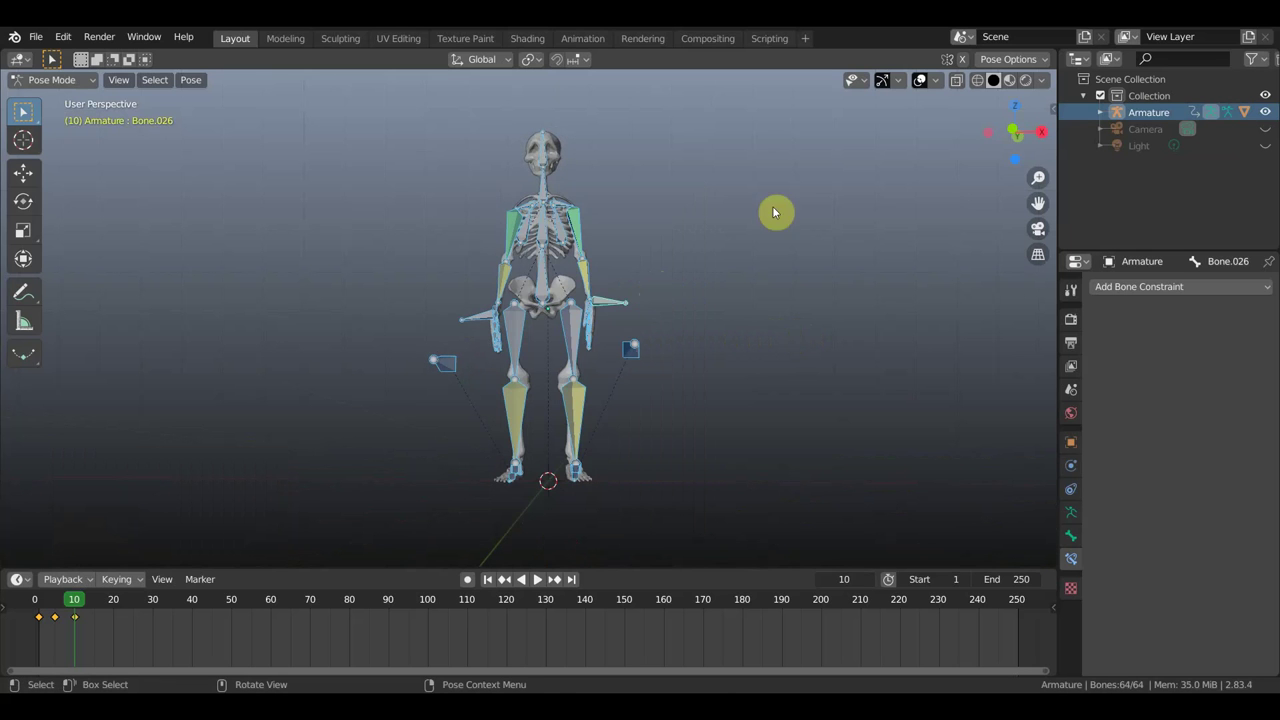
{"action": "left_click", "coordinate": [921, 80]}
{"action": "middle_click_drag", "start_coordinate": [607, 394], "coordinate": [516, 457]}
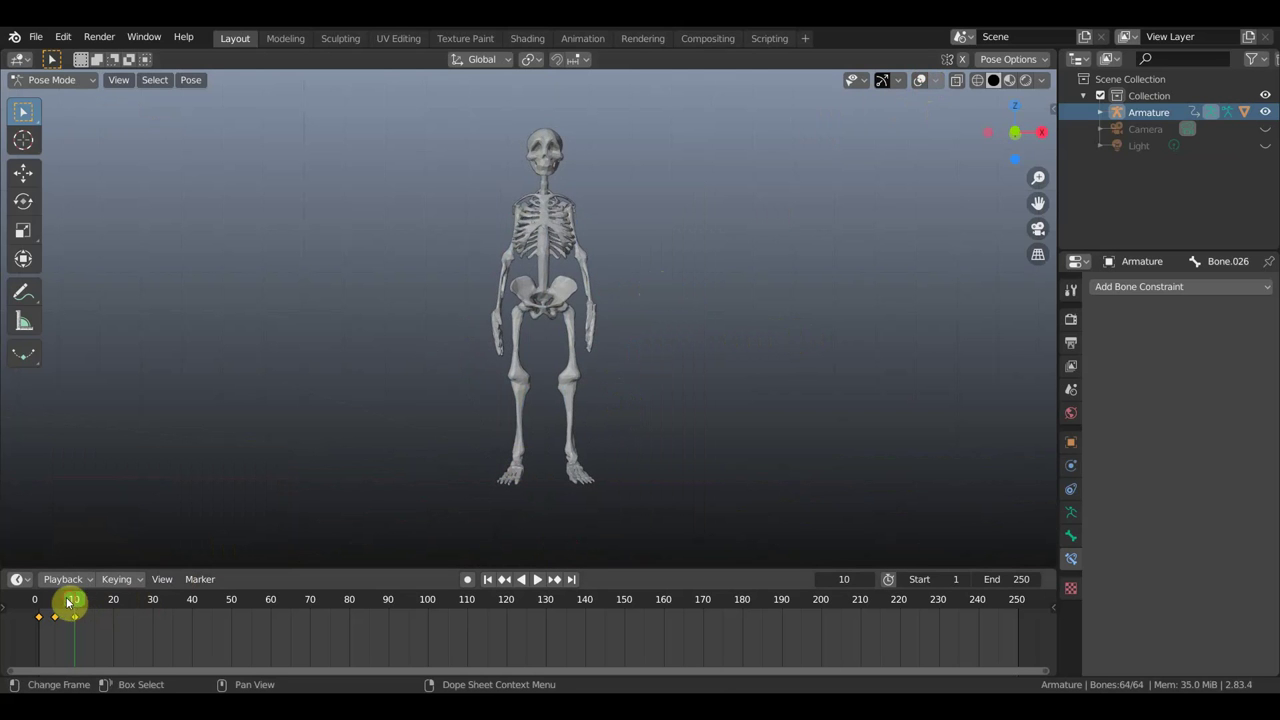
{"action": "key", "text": "space"}
{"action": "mouse_move", "coordinate": [52, 622]}
{"action": "left_mouse_down"}
{"action": "mouse_move", "coordinate": [40, 616]}
{"action": "mouse_move", "coordinate": [78, 625]}
{"action": "mouse_move", "coordinate": [38, 630]}
{"action": "mouse_move", "coordinate": [89, 637]}
{"action": "mouse_move", "coordinate": [56, 640]}
{"action": "mouse_move", "coordinate": [76, 643]}
{"action": "left_mouse_up"}
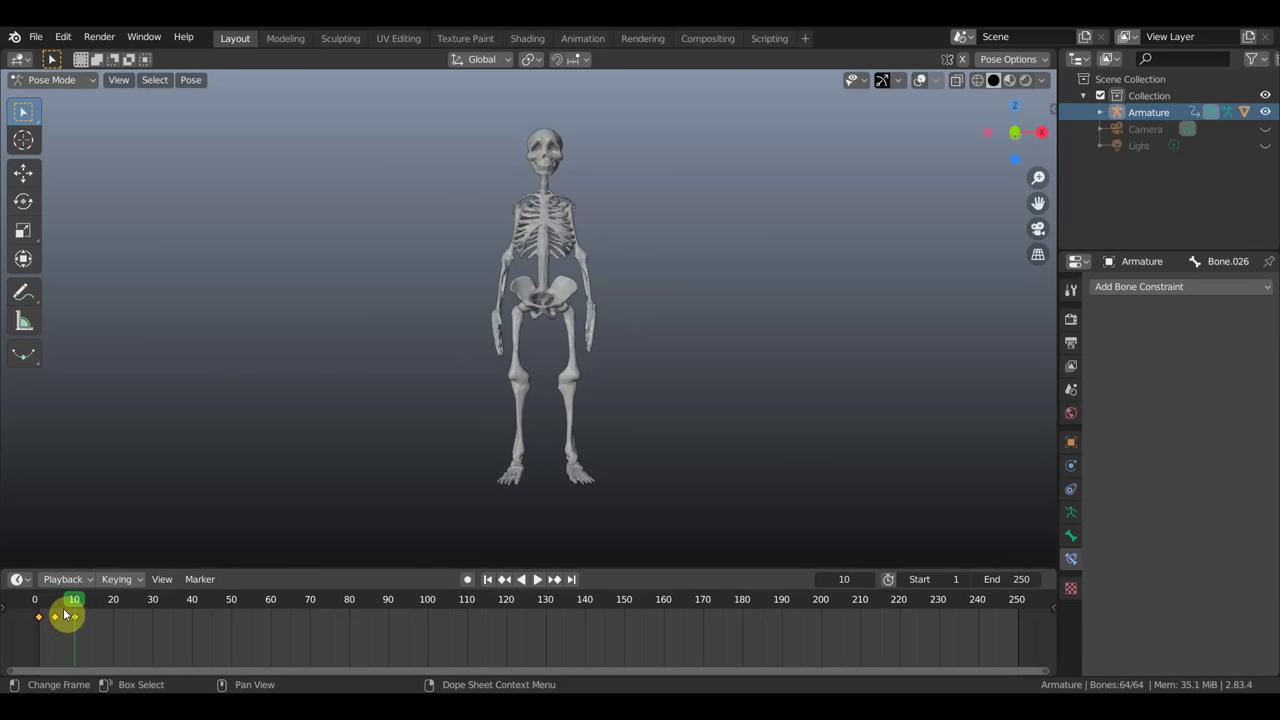
Step: Duplicate the dance keyframes later in the timeline so keys run through frame 25
{"action": "left_click_drag", "start_coordinate": [111, 633], "coordinate": [34, 619]}
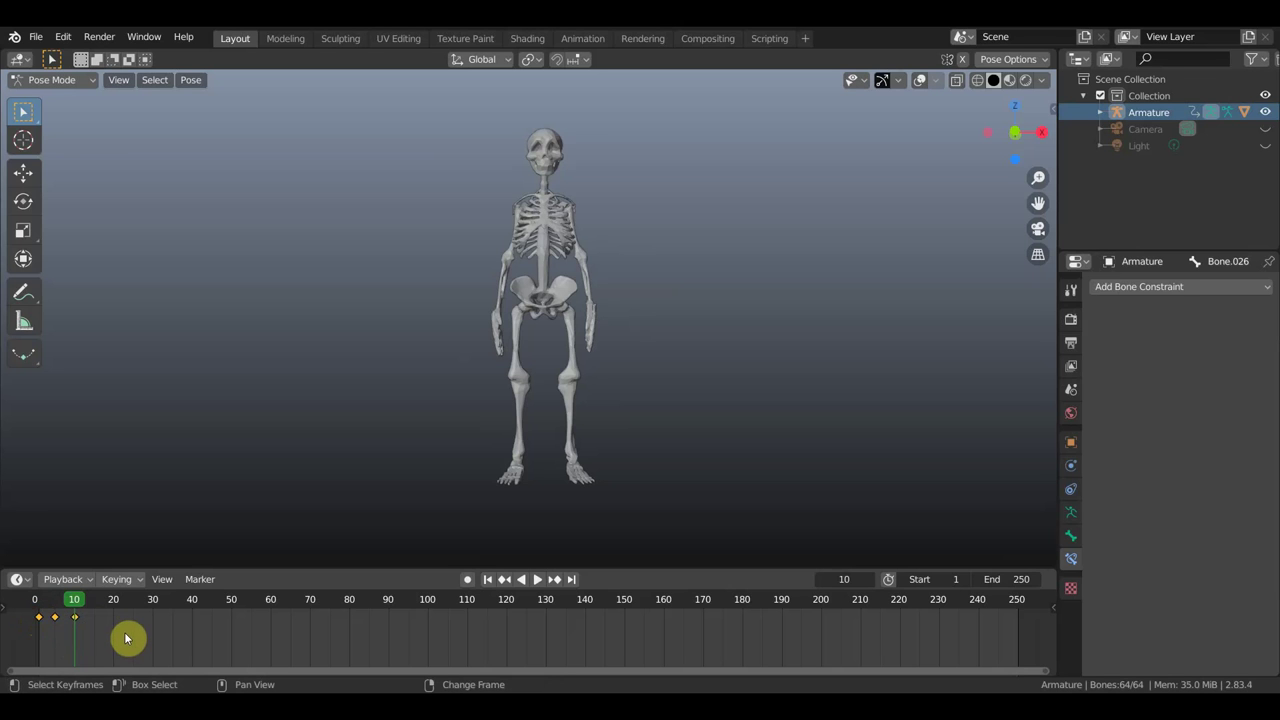
{"action": "key", "text": "shift+d"}
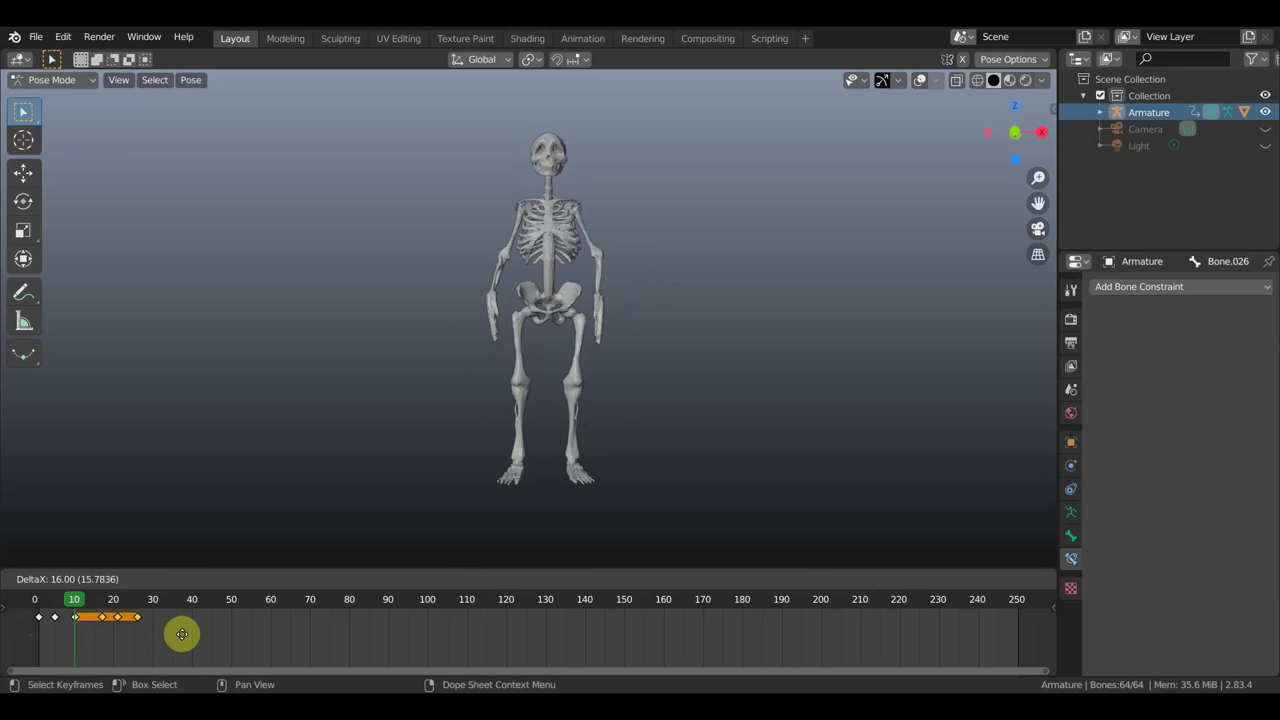
{"action": "left_click", "coordinate": [177, 634]}
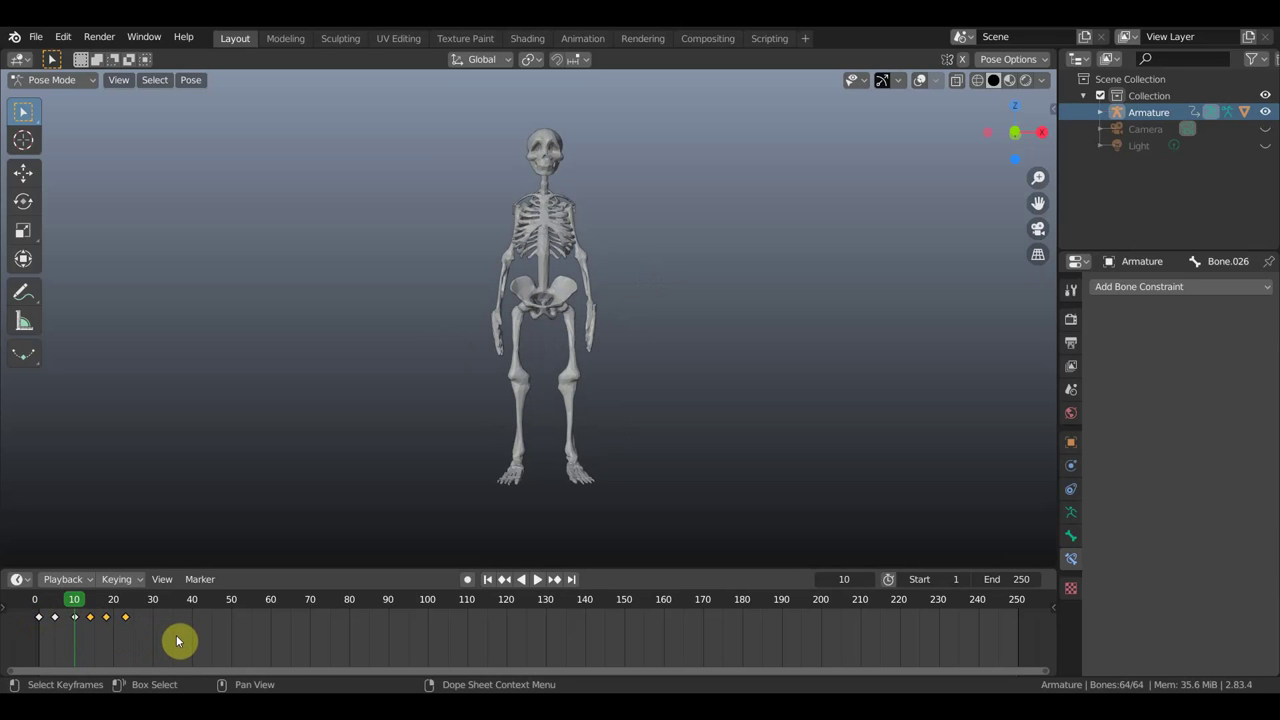
{"action": "key", "text": "g"}
{"action": "left_click", "coordinate": [184, 635]}
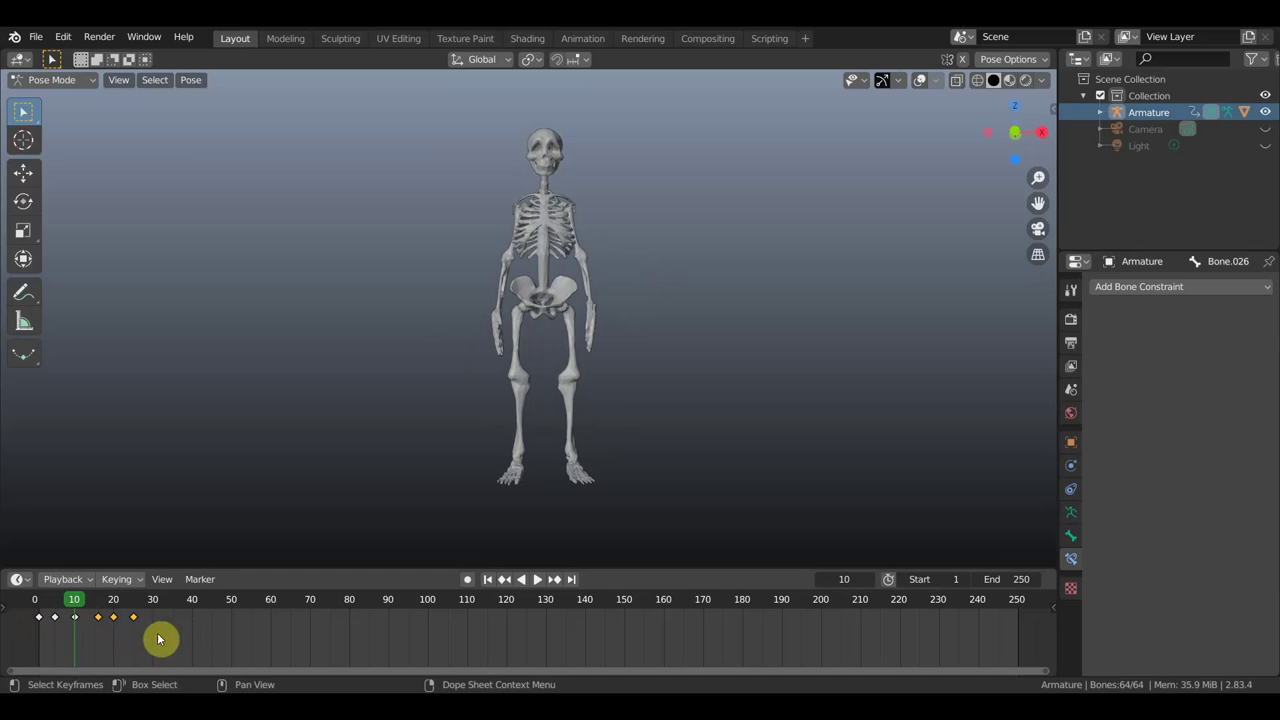
{"action": "left_click_drag", "start_coordinate": [102, 630], "coordinate": [101, 632]}
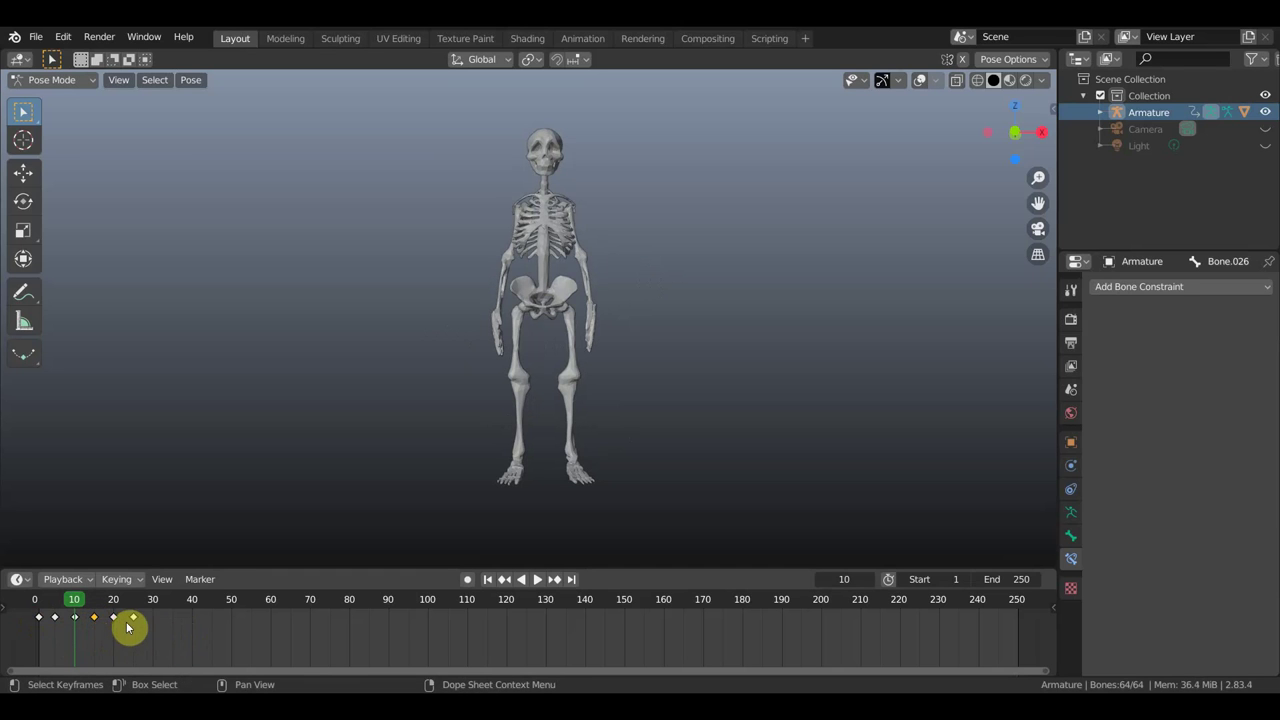
{"action": "mouse_move", "coordinate": [66, 606]}
{"action": "left_mouse_down"}
{"action": "mouse_move", "coordinate": [140, 634]}
{"action": "mouse_move", "coordinate": [55, 634]}
{"action": "mouse_move", "coordinate": [136, 653]}
{"action": "mouse_move", "coordinate": [34, 611]}
{"action": "left_mouse_up"}
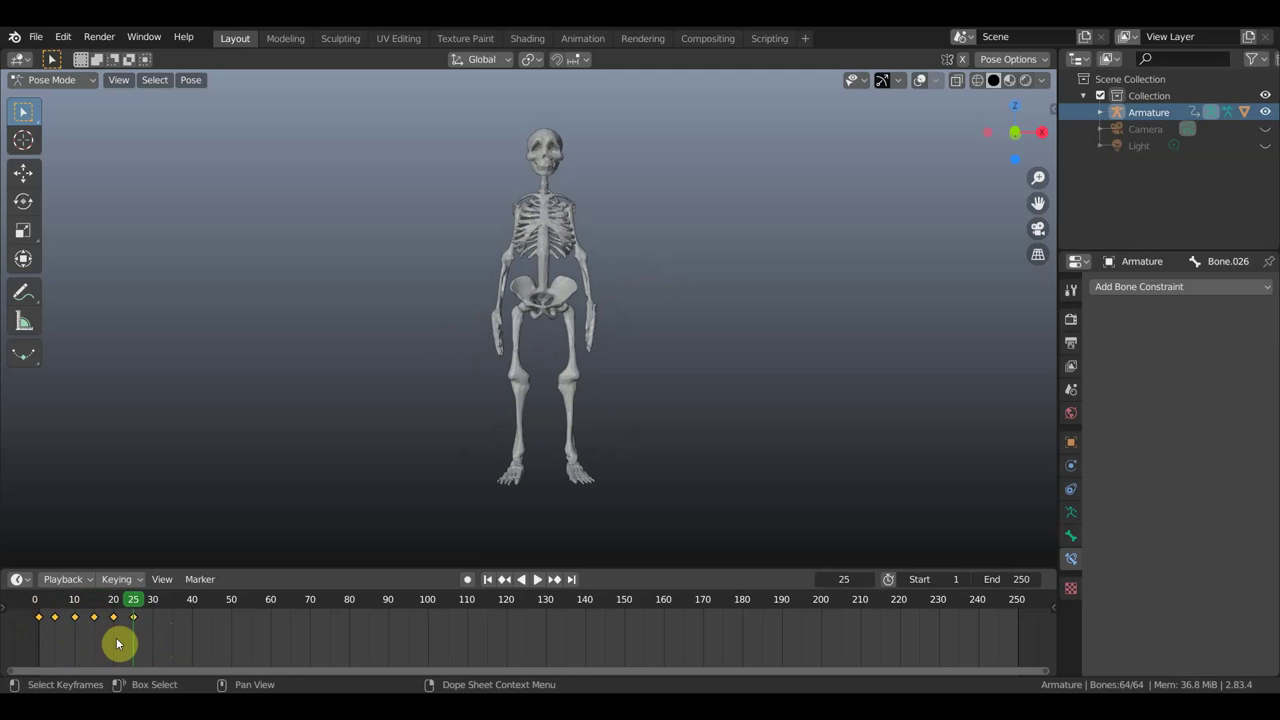
Step: Duplicate the dance keys 30 and then 32 frames later, extending keys to about frame 84
{"action": "key", "text": "shift+d"}
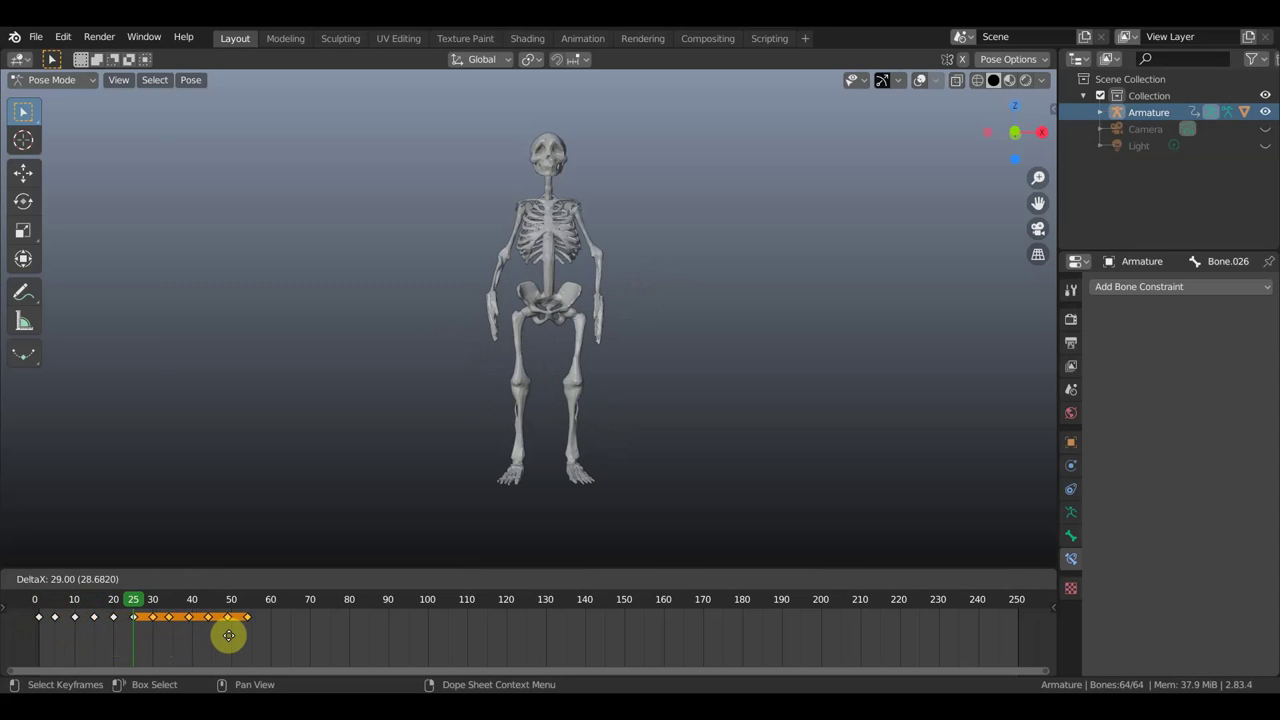
{"action": "left_click", "coordinate": [228, 635]}
{"action": "key", "text": "space"}
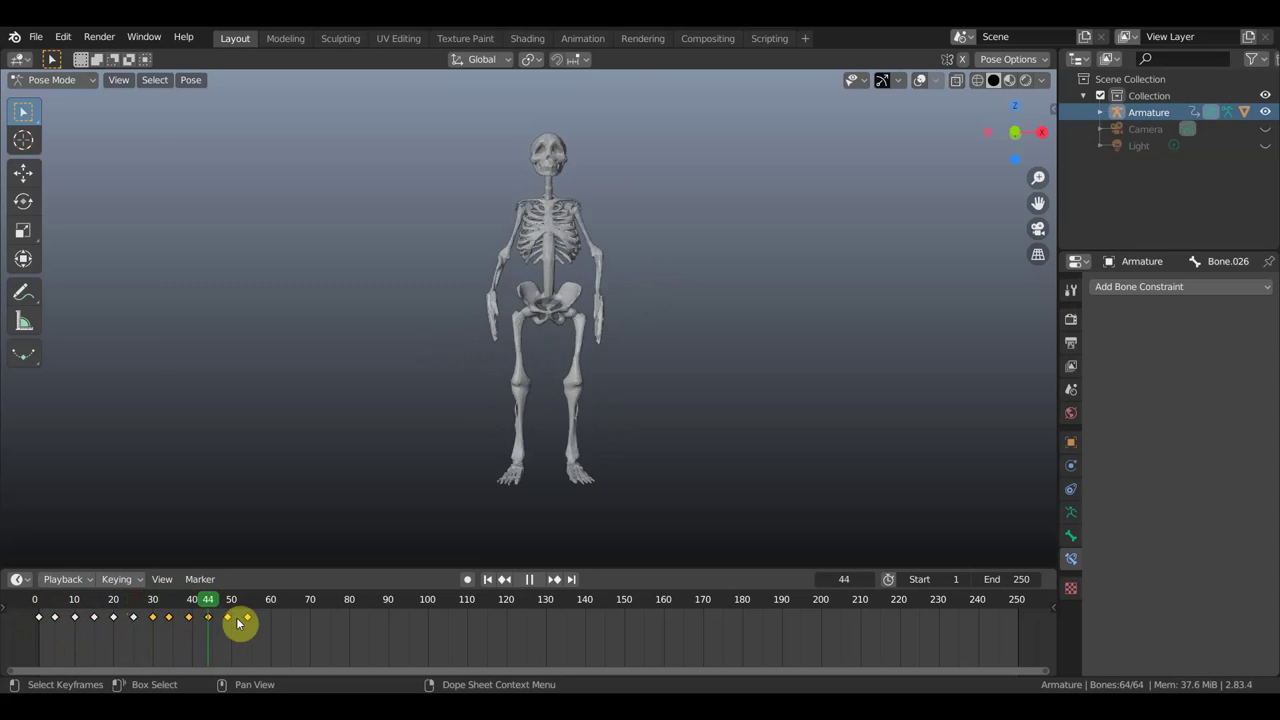
{"action": "mouse_move", "coordinate": [236, 621]}
{"action": "left_mouse_down"}
{"action": "mouse_move", "coordinate": [38, 620]}
{"action": "mouse_move", "coordinate": [251, 632]}
{"action": "left_mouse_up"}
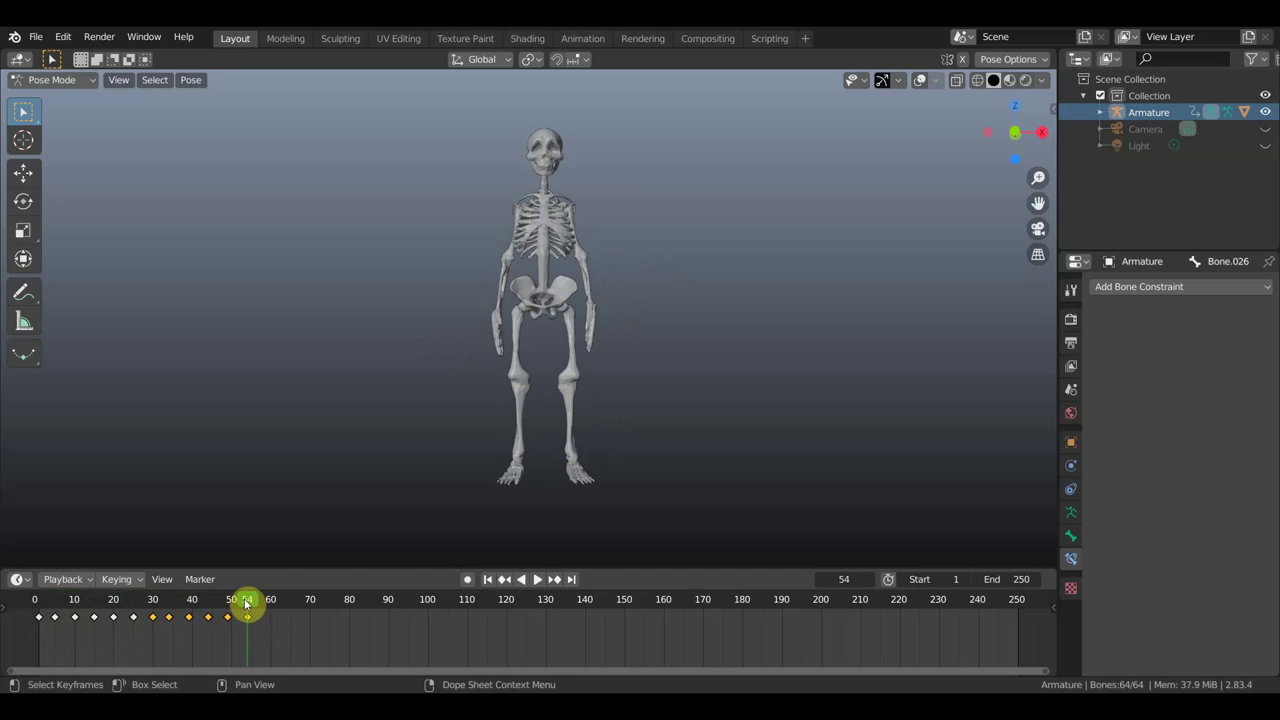
{"action": "key", "text": "shift+d"}
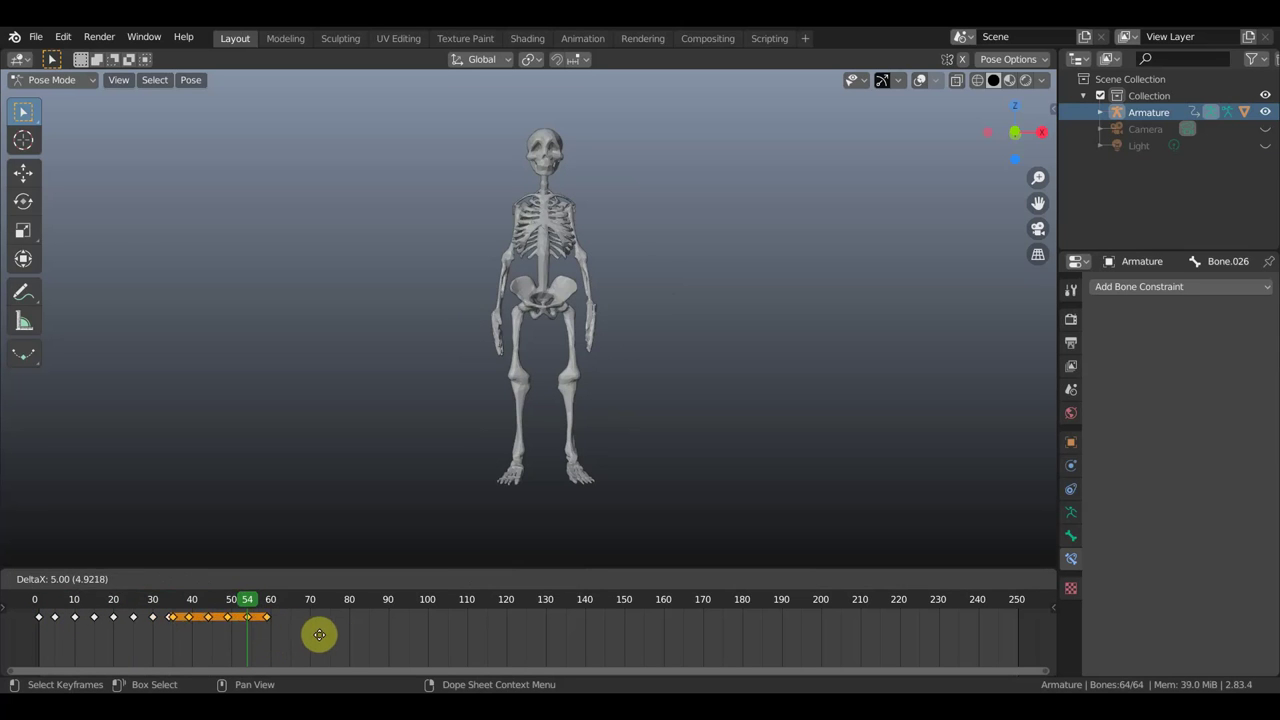
{"action": "left_click", "coordinate": [393, 642]}
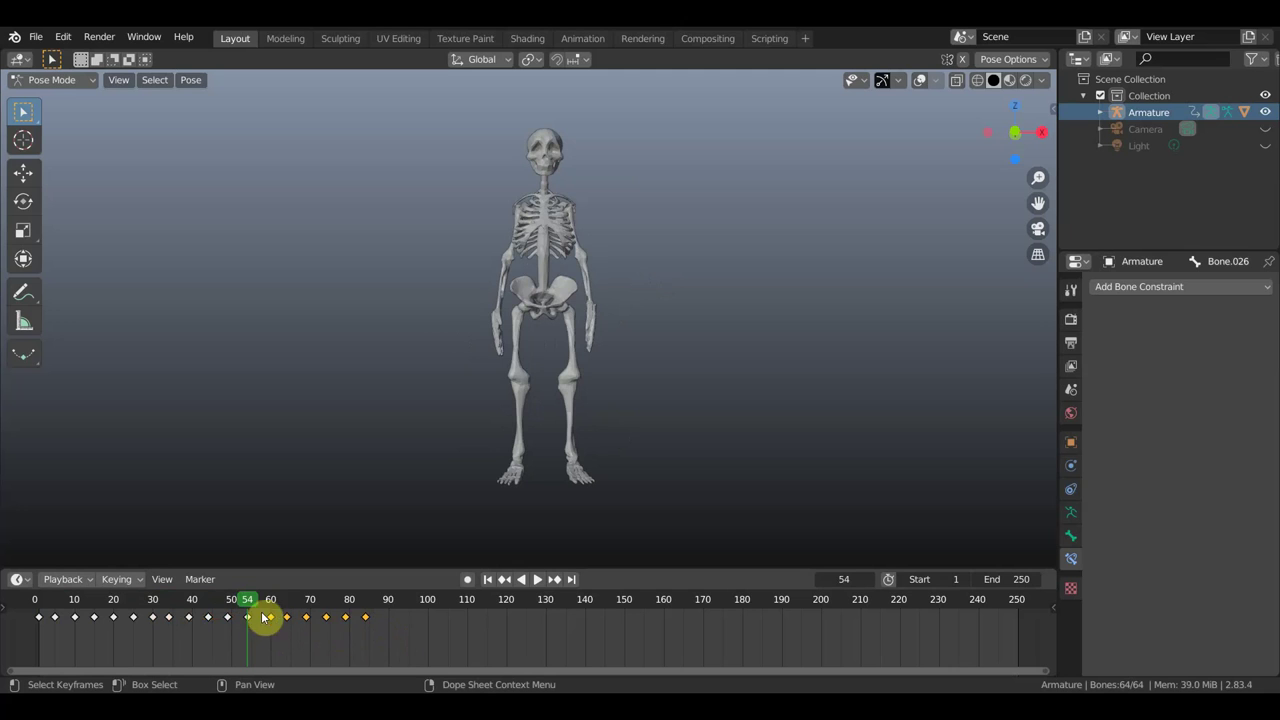
{"action": "left_click_drag", "start_coordinate": [258, 602], "coordinate": [365, 605]}
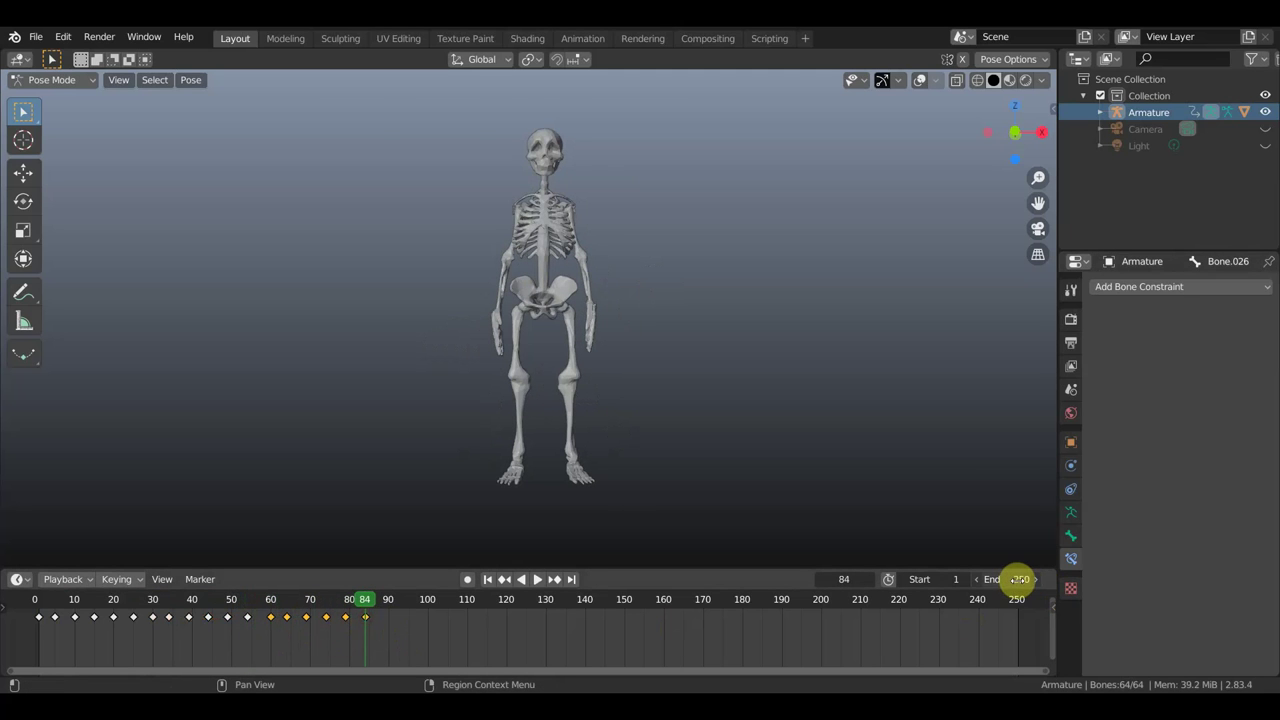
{"action": "left_click", "coordinate": [1027, 579]}
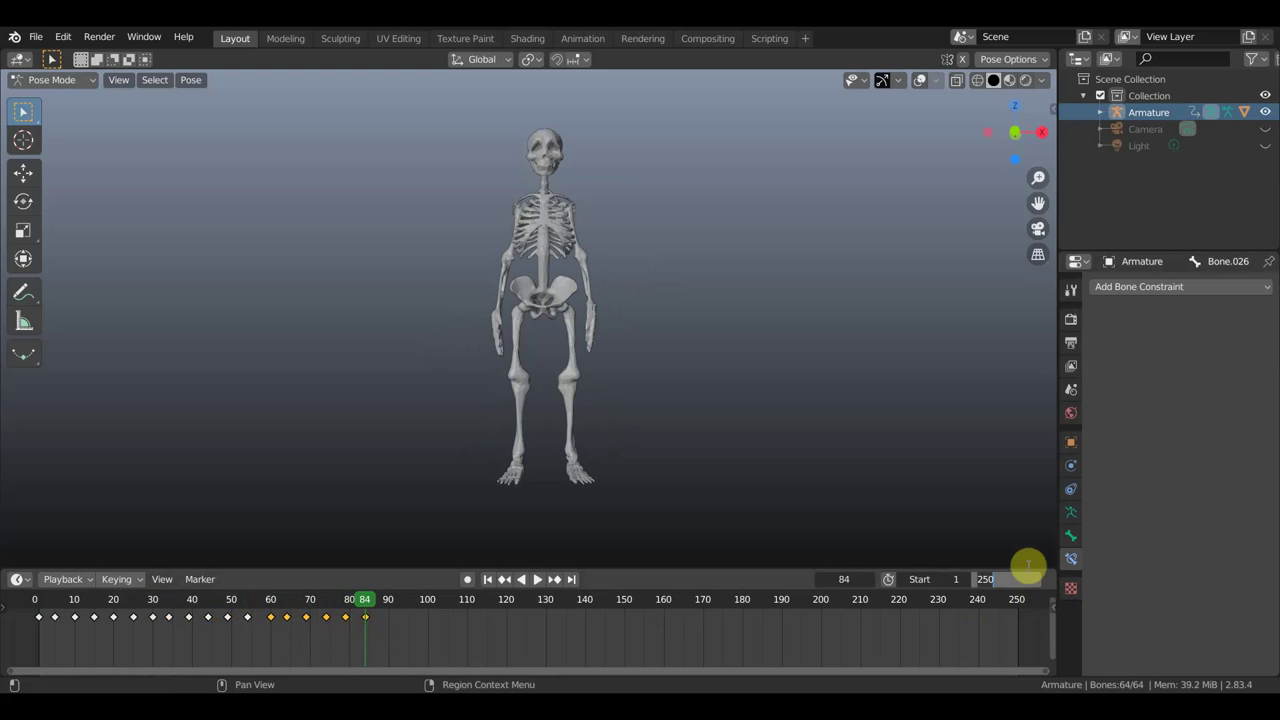
{"action": "type", "text": "84"}
Step: Set the scene end frame to 84 and scrub the dance back to frame 1
{"action": "key", "text": "Return"}
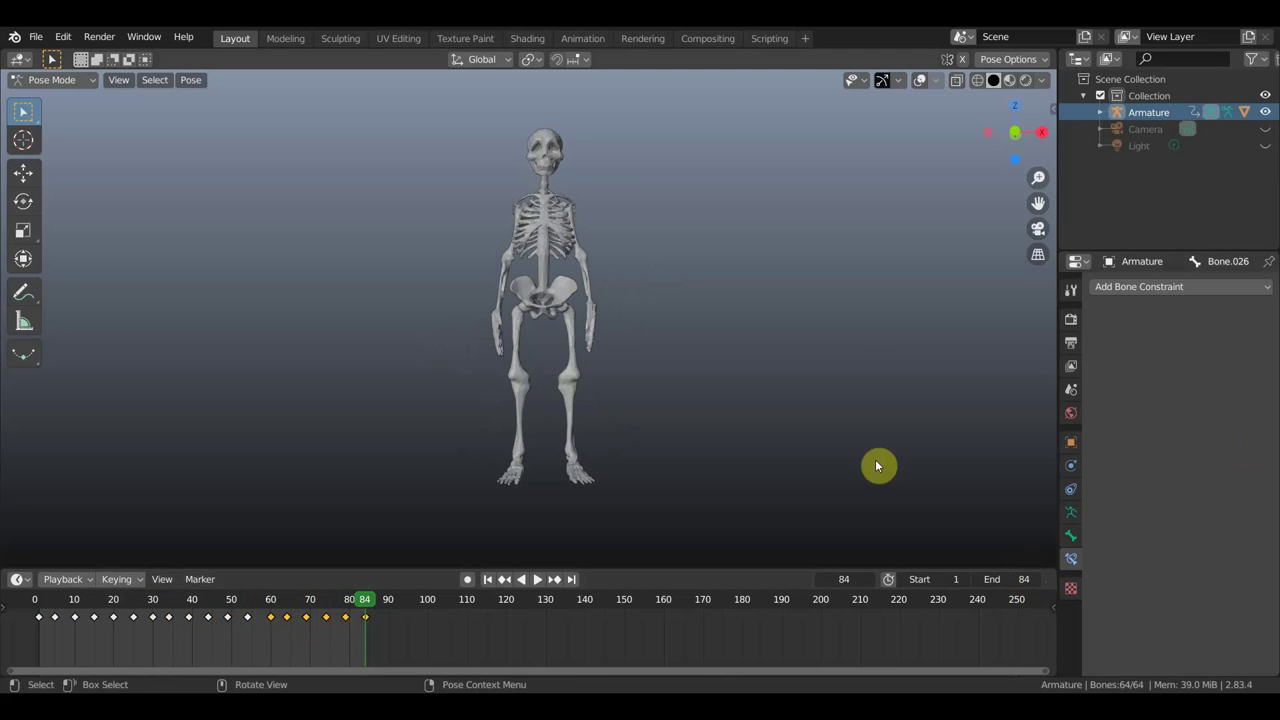
{"action": "mouse_move", "coordinate": [406, 637]}
{"action": "left_mouse_down"}
{"action": "mouse_move", "coordinate": [131, 599]}
{"action": "mouse_move", "coordinate": [314, 660]}
{"action": "mouse_move", "coordinate": [40, 636]}
{"action": "left_mouse_up"}
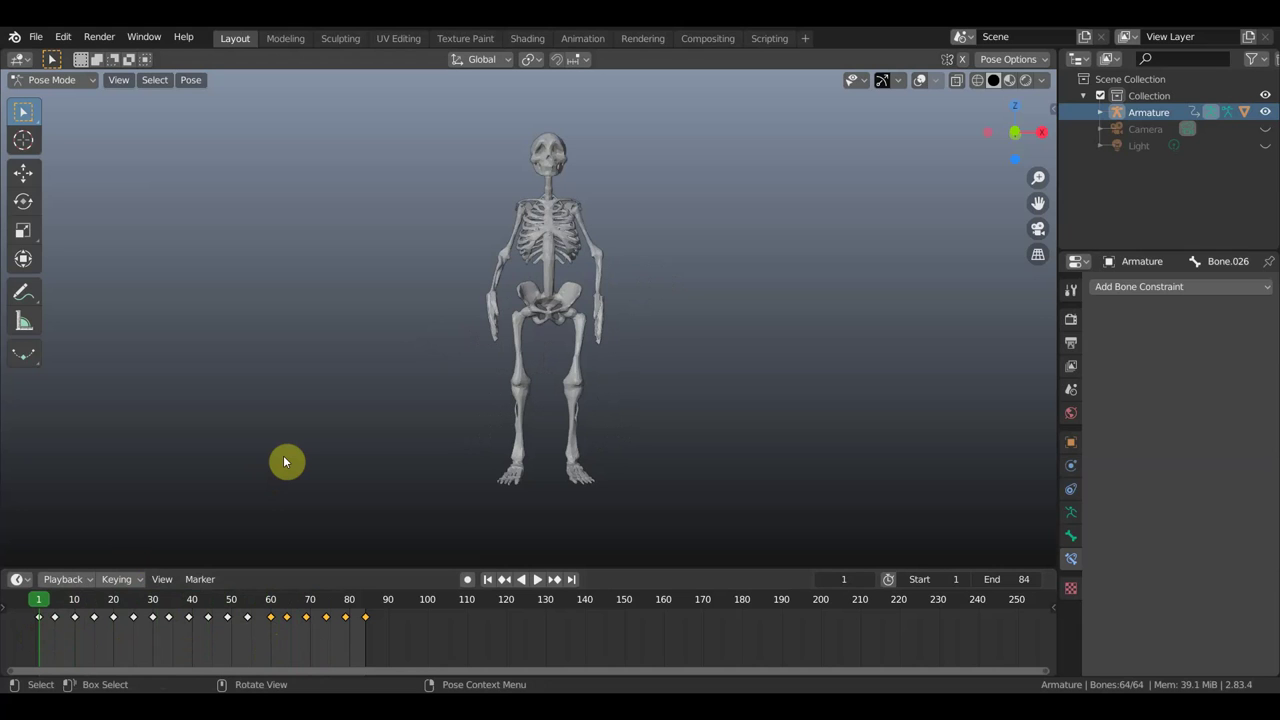
{"action": "scroll", "coordinate": [300, 448], "scroll_direction": "down", "scroll_amount": 1}
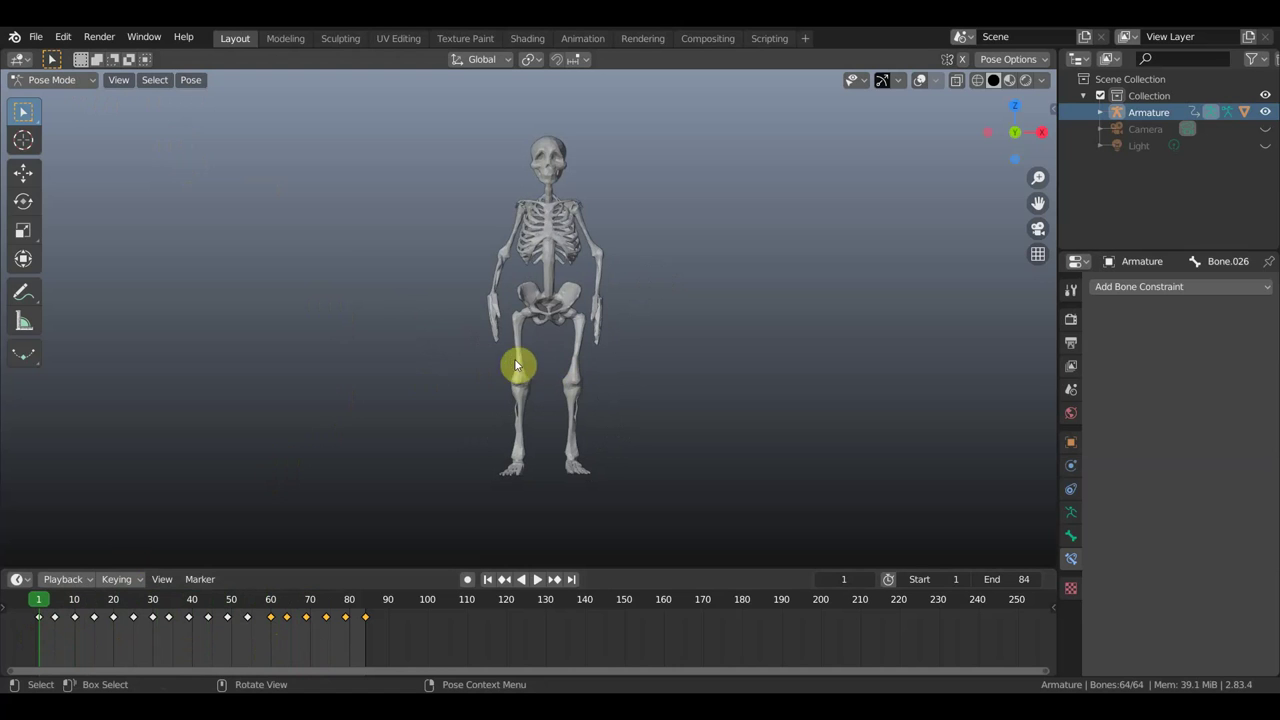
Step: In Object Mode, duplicate the skeleton and its rig and move the copy about 3.9 m left
{"action": "left_click", "coordinate": [85, 80]}
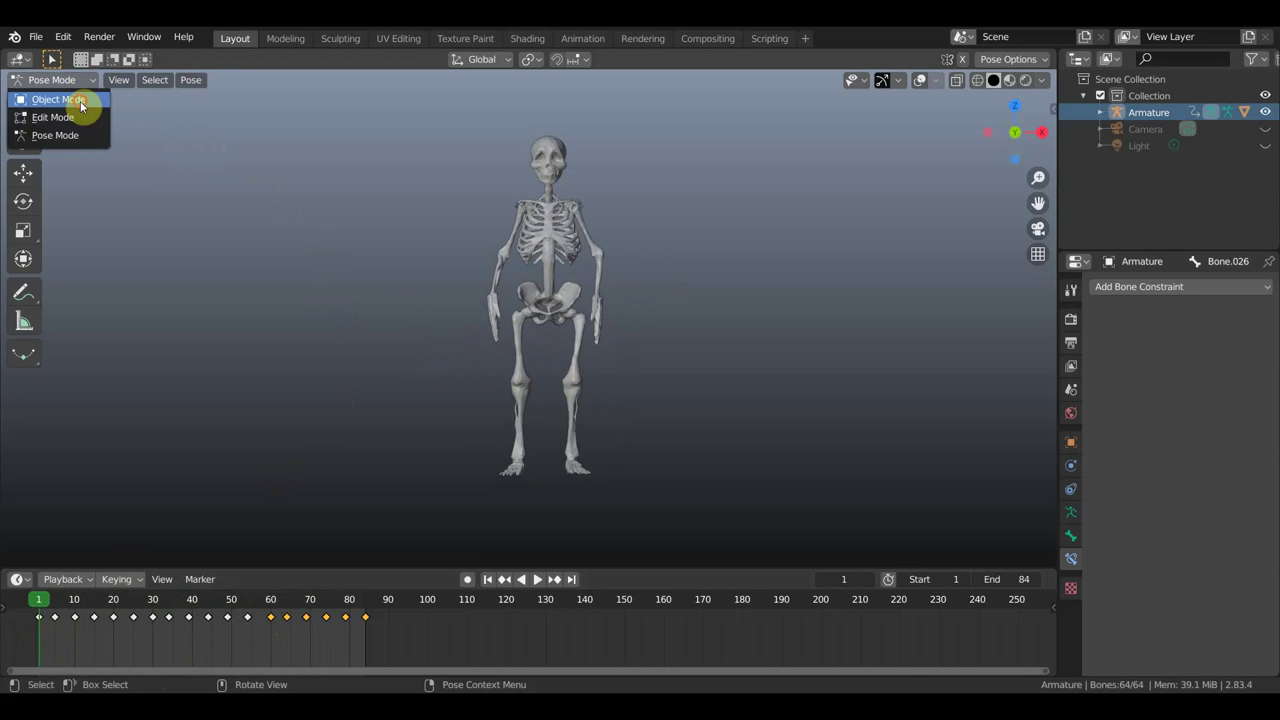
{"action": "left_click", "coordinate": [60, 100]}
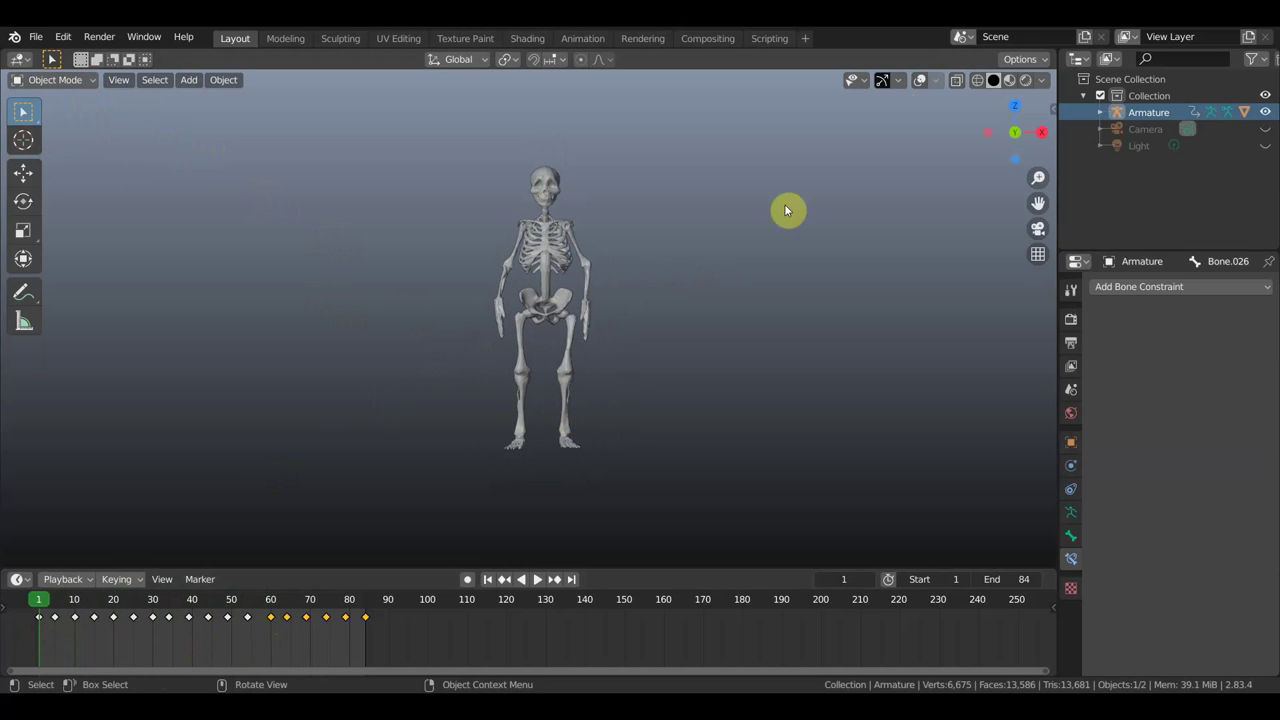
{"action": "left_click", "coordinate": [920, 80]}
{"action": "left_click_drag", "start_coordinate": [662, 479], "coordinate": [462, 150]}
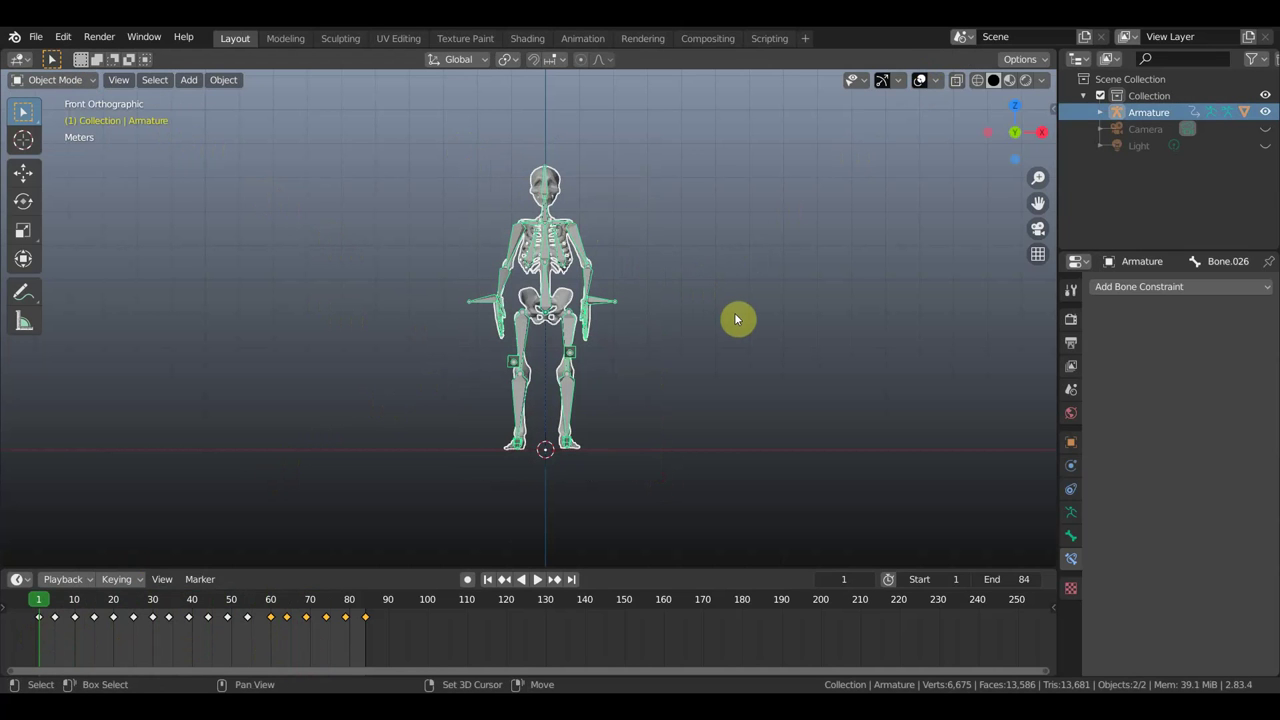
{"action": "key", "text": "shift+d"}
{"action": "key", "text": "Escape"}
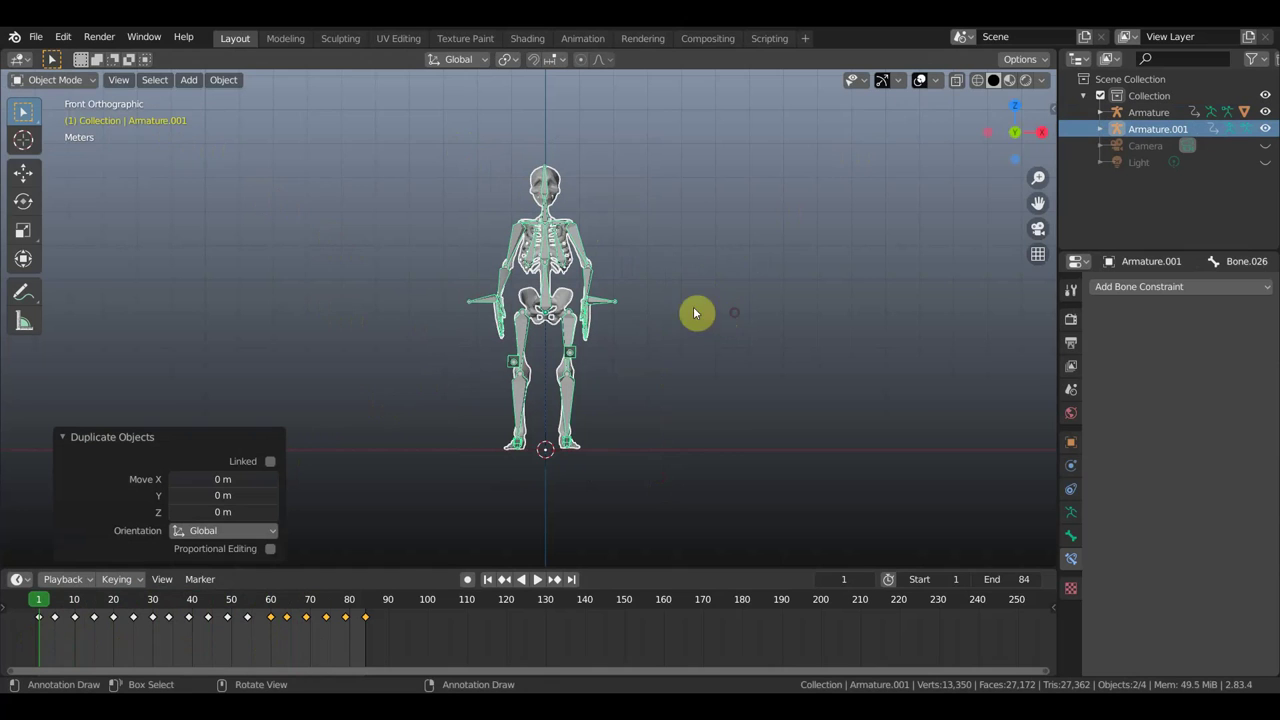
{"action": "left_click", "coordinate": [23, 172]}
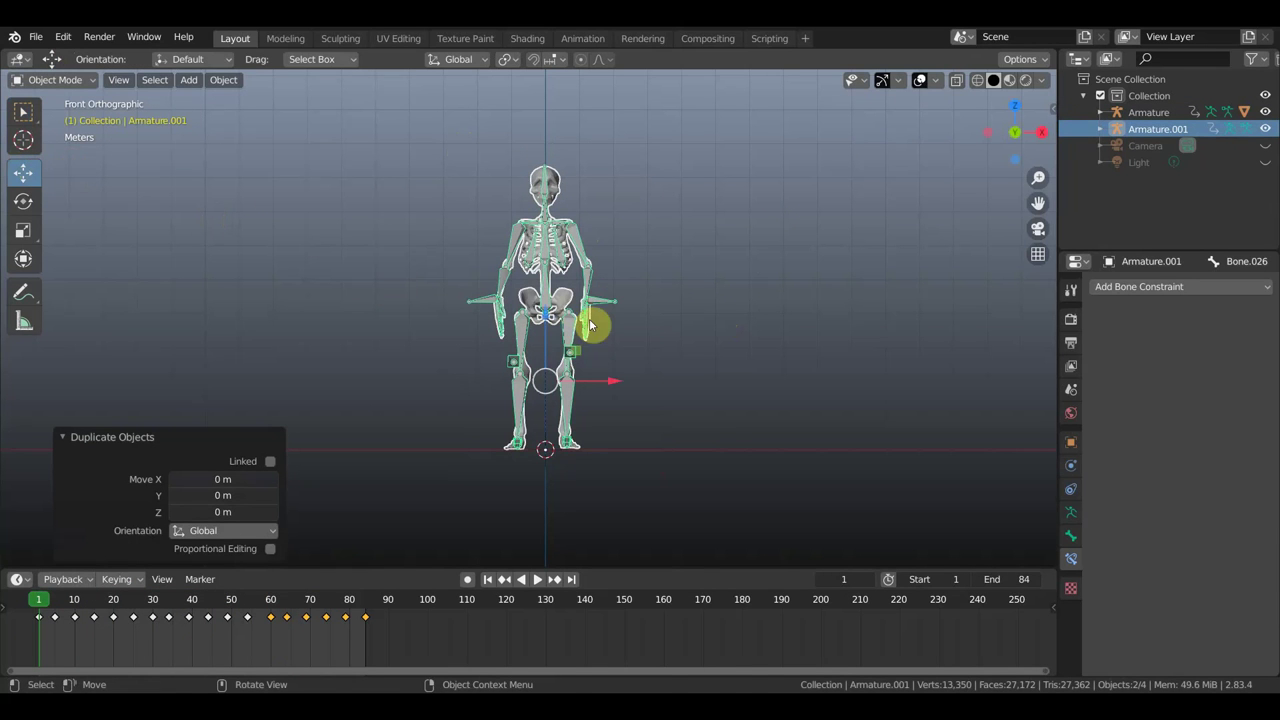
{"action": "left_click_drag", "start_coordinate": [608, 380], "coordinate": [481, 390]}
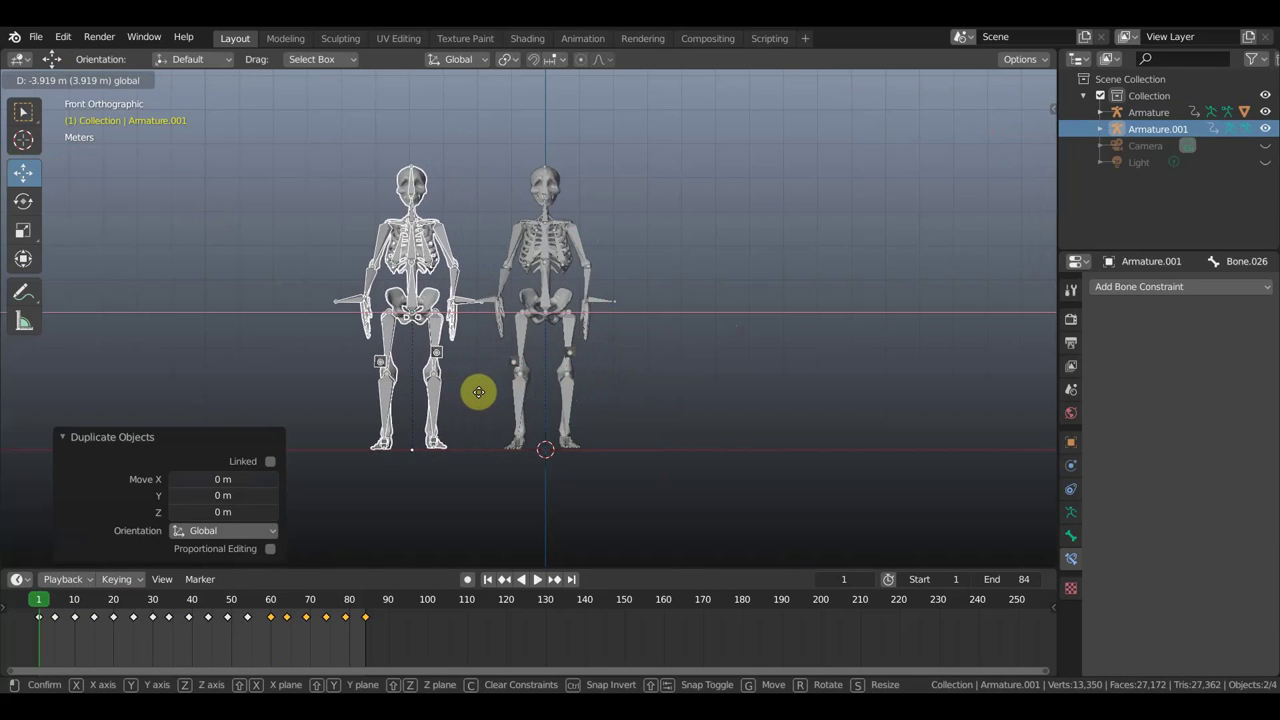
{"action": "left_click_drag", "start_coordinate": [481, 390], "coordinate": [479, 398]}
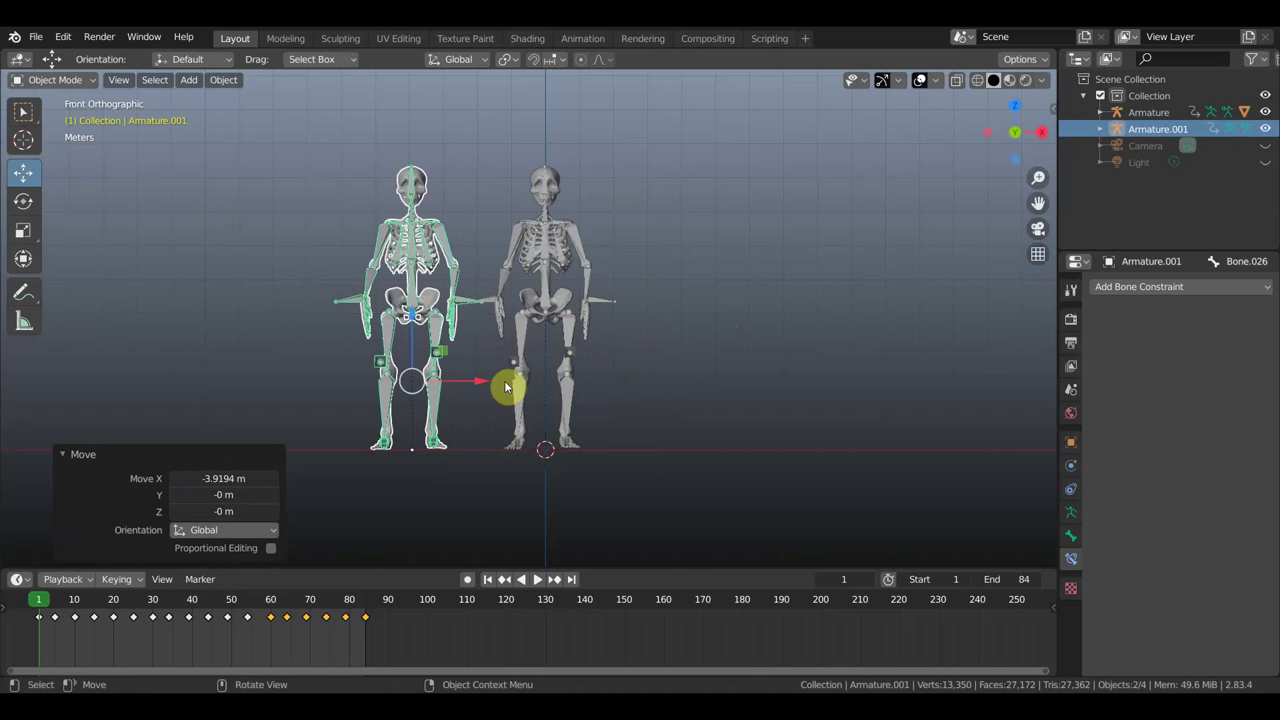
Step: Add two more skeleton copies, each placed about 3.8 m further left
{"action": "key", "text": "shift+d"}
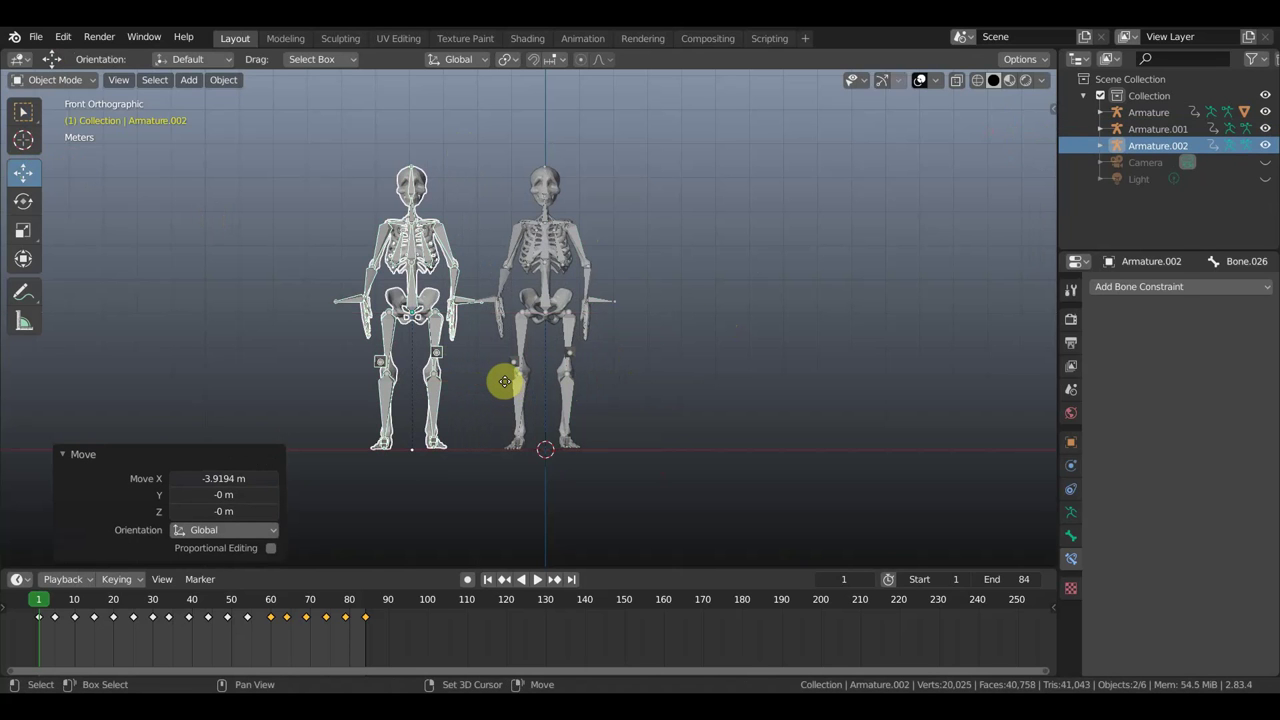
{"action": "key", "text": "Escape"}
{"action": "left_click_drag", "start_coordinate": [486, 379], "coordinate": [346, 406]}
{"action": "scroll", "coordinate": [404, 393], "scroll_direction": "down", "scroll_amount": 2}
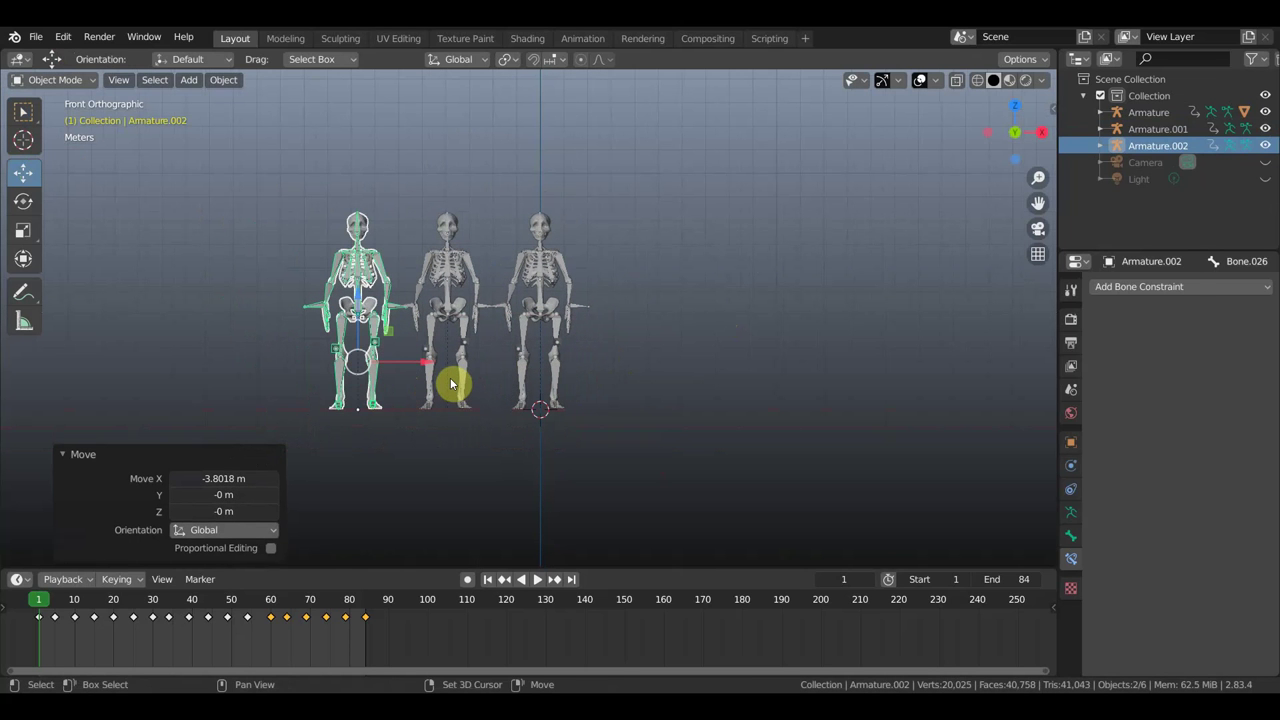
{"action": "key", "text": "shift+d"}
{"action": "left_click", "coordinate": [442, 374]}
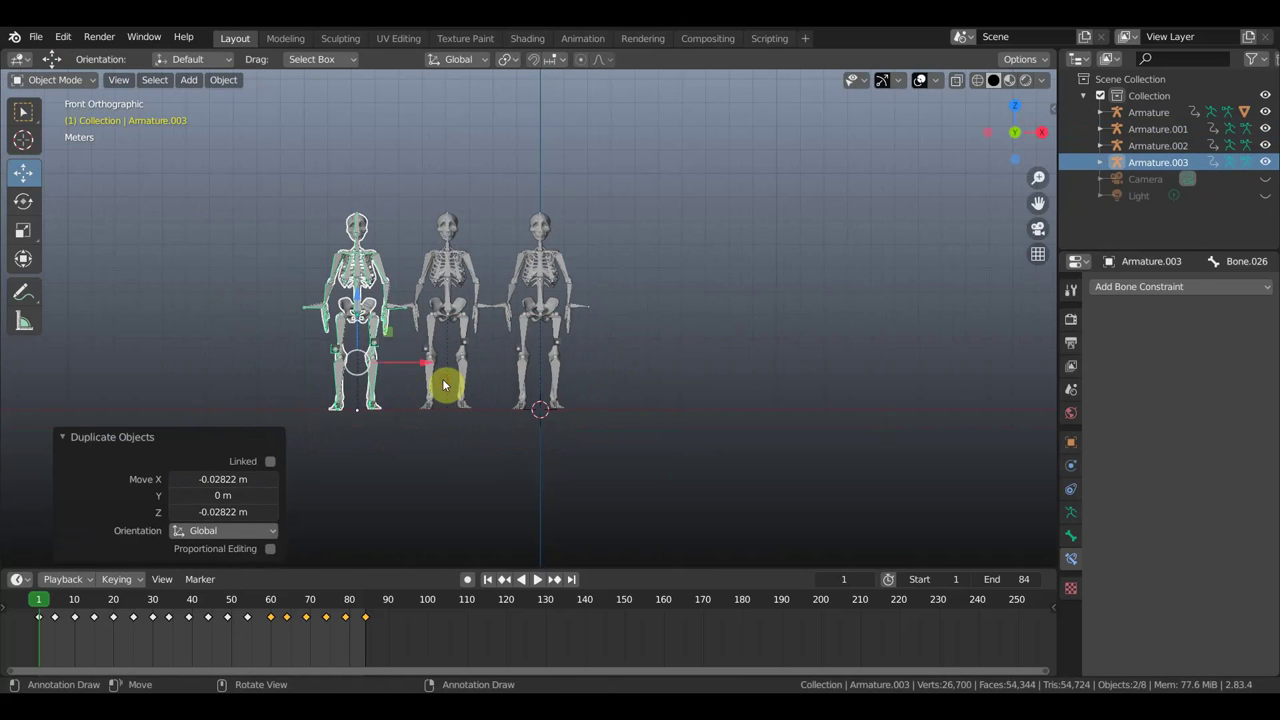
{"action": "key", "text": "g"}
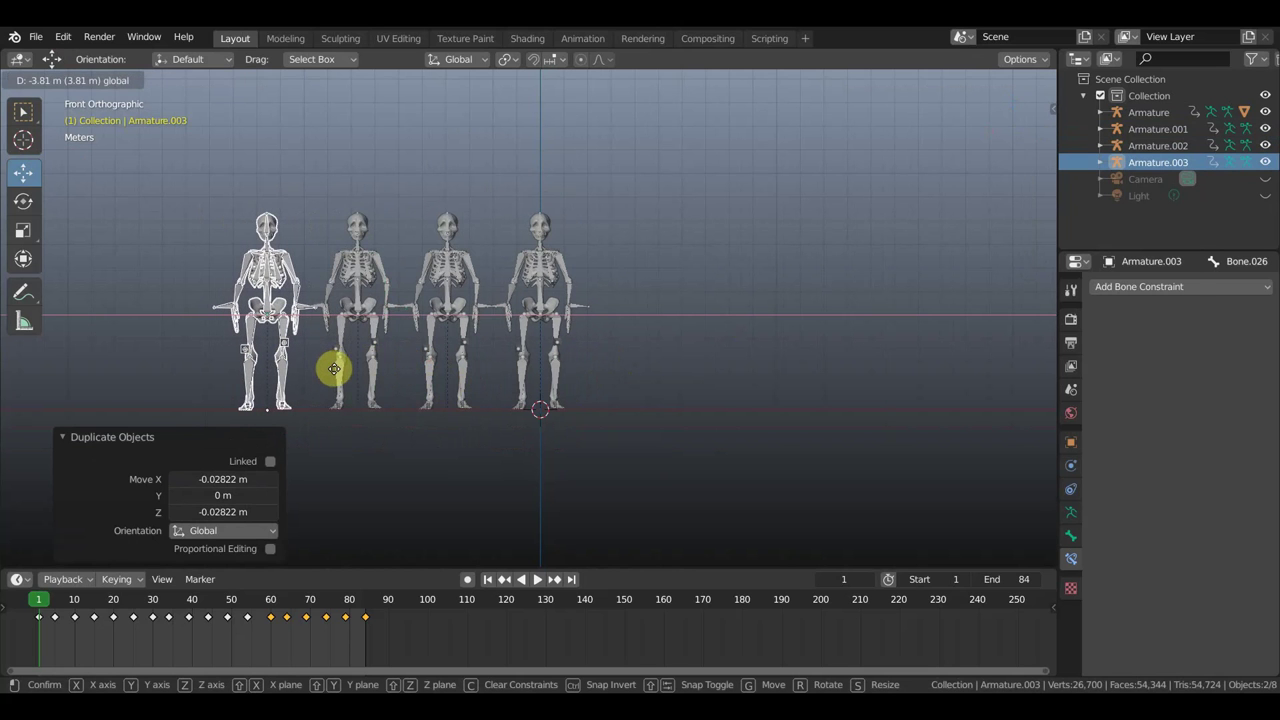
{"action": "left_click", "coordinate": [336, 375]}
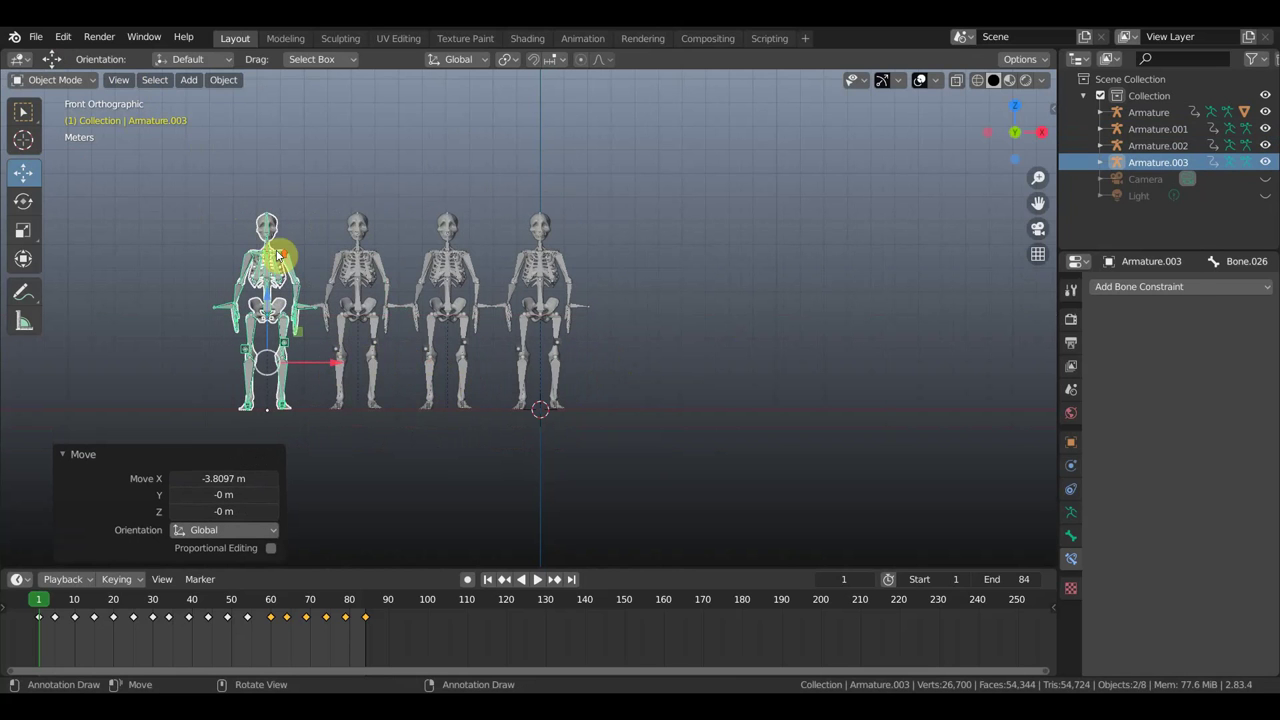
Step: Select all four skeletons together
{"action": "scroll", "coordinate": [290, 260], "scroll_direction": "up", "scroll_amount": 1}
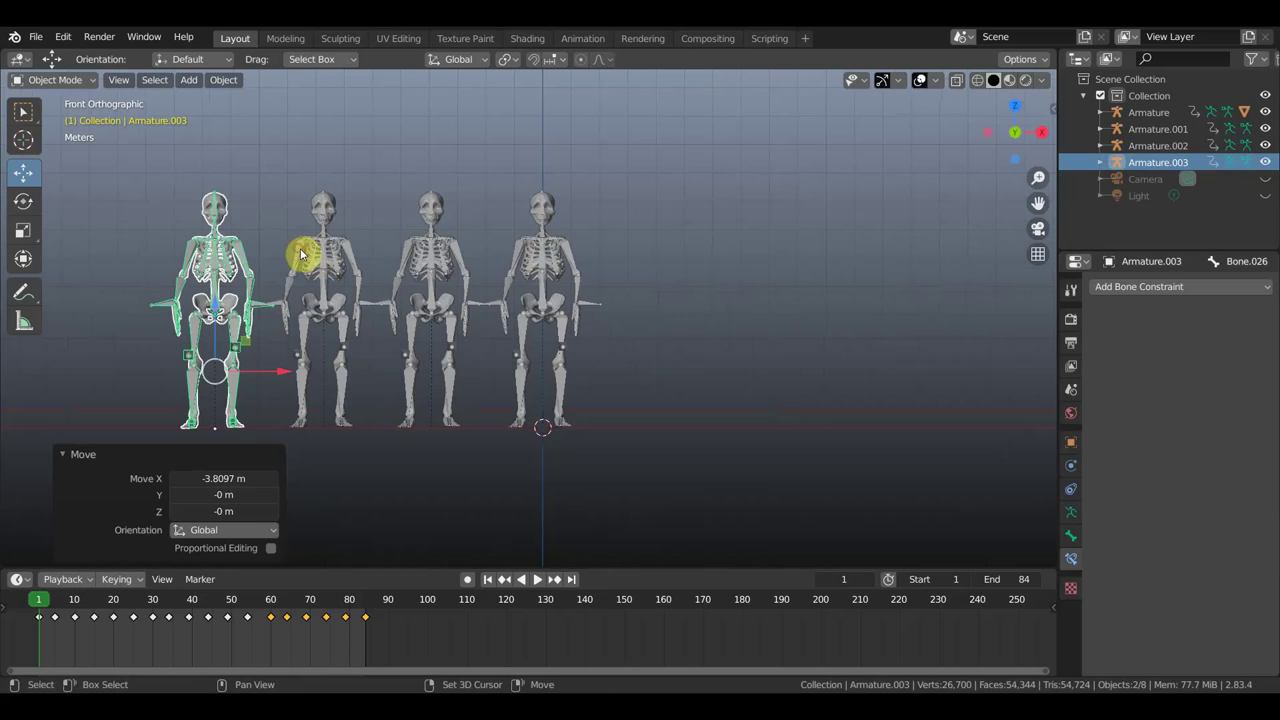
{"action": "left_click", "coordinate": [300, 254], "text": "shift"}
{"action": "left_click", "coordinate": [416, 257], "text": "shift"}
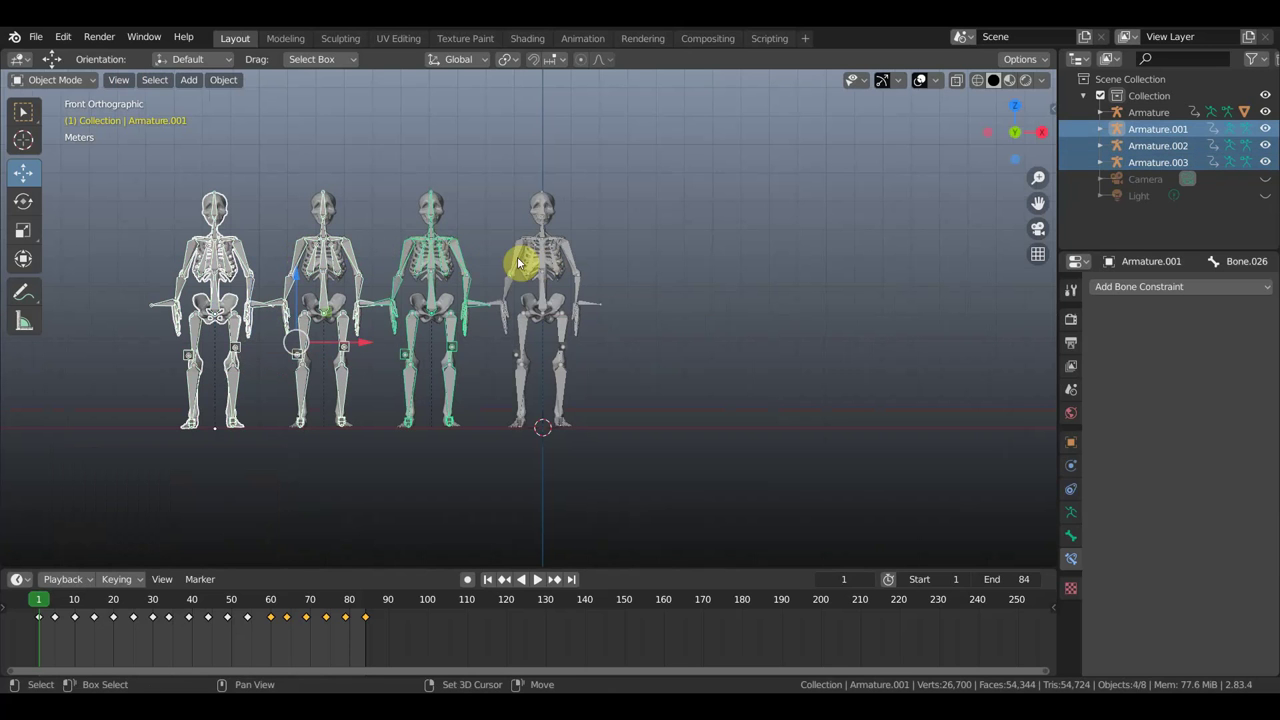
{"action": "left_click", "coordinate": [516, 258], "text": "shift"}
{"action": "left_click", "coordinate": [78, 79]}
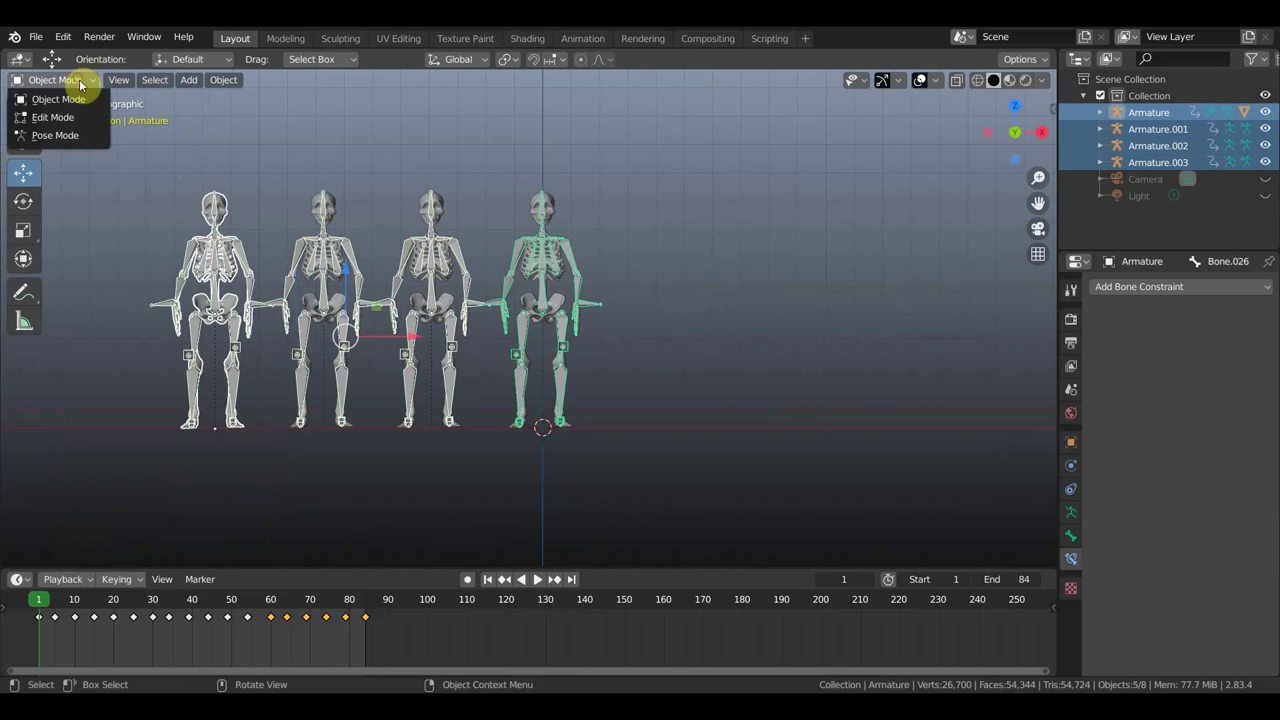
Step: Switch all four skeletons to Pose Mode, play the dance, and scrub back to frame 1
{"action": "left_click", "coordinate": [77, 137]}
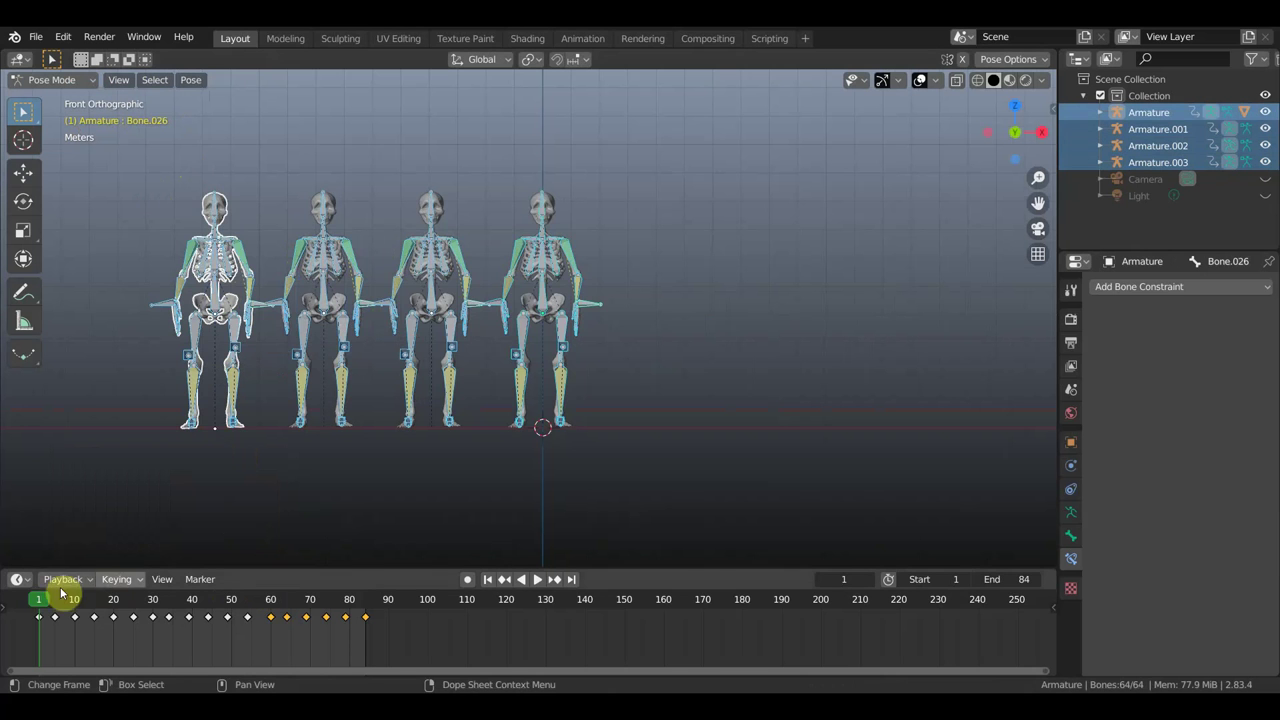
{"action": "key", "text": "space"}
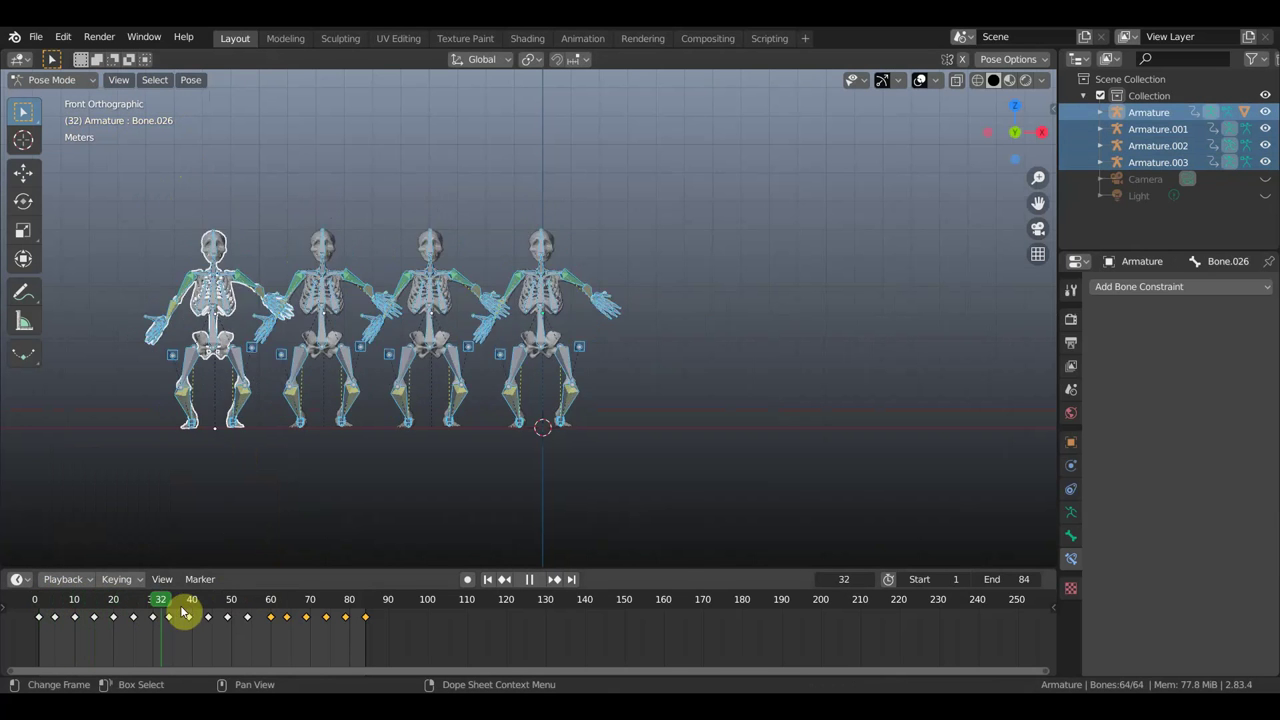
{"action": "left_click_drag", "start_coordinate": [284, 619], "coordinate": [42, 618]}
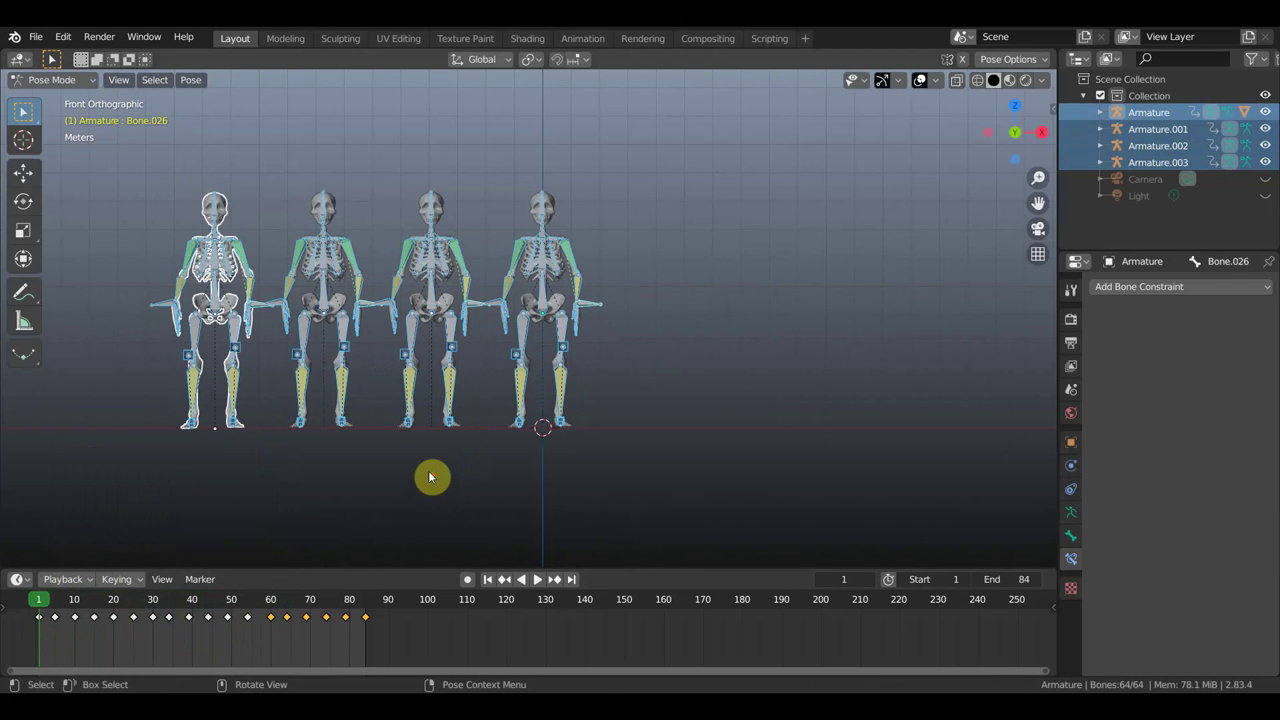
{"action": "left_click", "coordinate": [446, 455]}
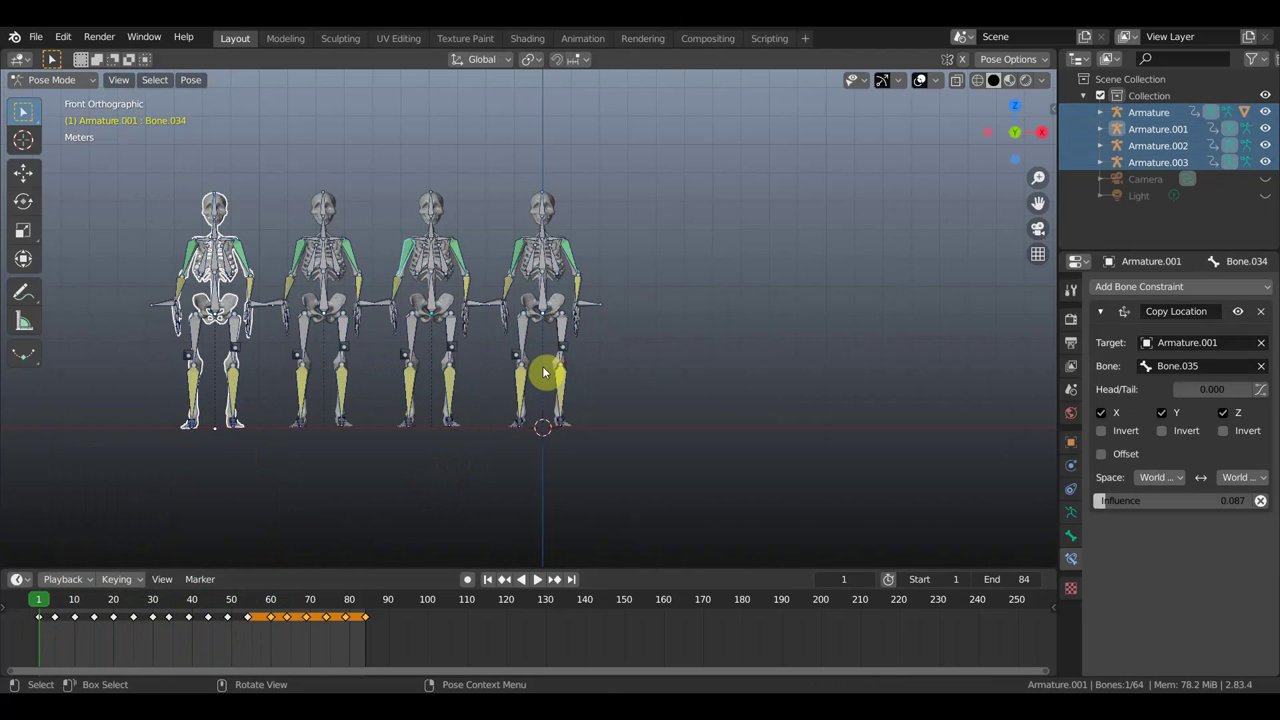
Step: Box-select the third skeleton's bones, then pick its thigh bone
{"action": "scroll", "coordinate": [531, 375], "scroll_direction": "up", "scroll_amount": 2}
{"action": "scroll", "coordinate": [530, 386], "scroll_direction": "down", "scroll_amount": 1}
{"action": "scroll", "coordinate": [515, 395], "scroll_direction": "down", "scroll_amount": 1}
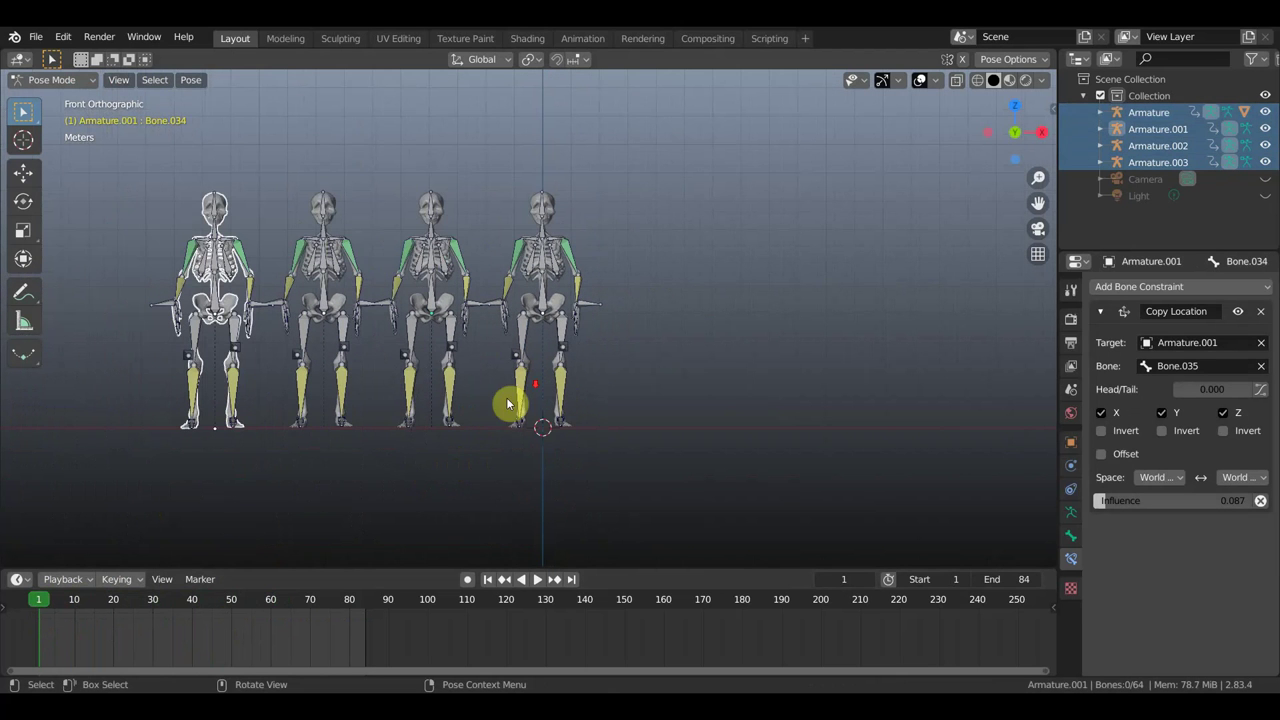
{"action": "key", "text": "b"}
{"action": "left_click_drag", "start_coordinate": [471, 460], "coordinate": [375, 182]}
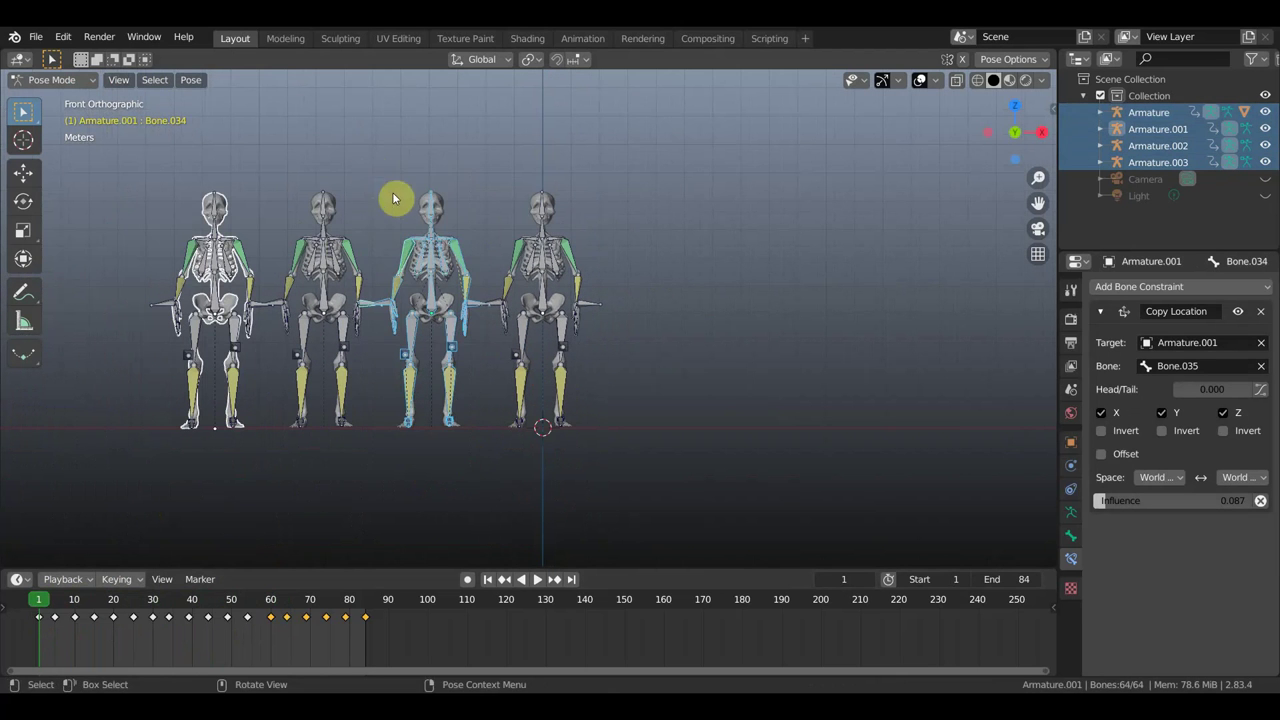
{"action": "scroll", "coordinate": [401, 263], "scroll_direction": "up", "scroll_amount": 1}
{"action": "scroll", "coordinate": [401, 263], "scroll_direction": "up", "scroll_amount": 1}
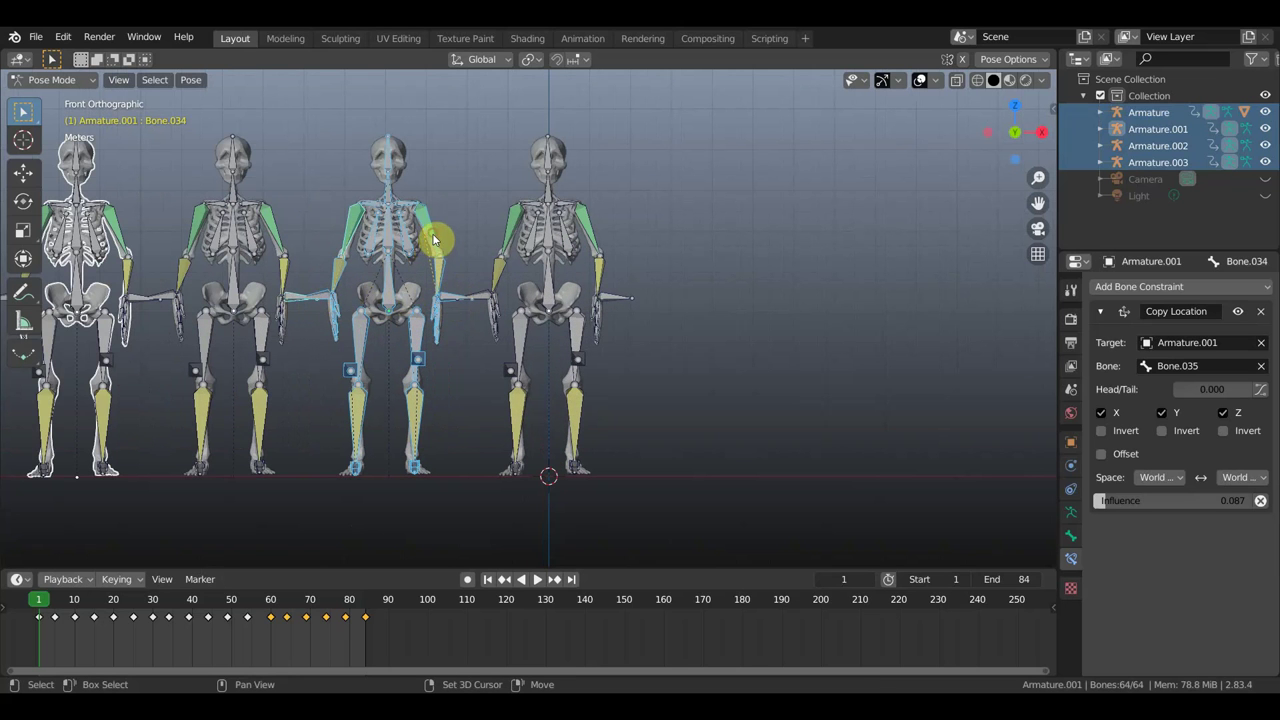
{"action": "left_click", "coordinate": [438, 263]}
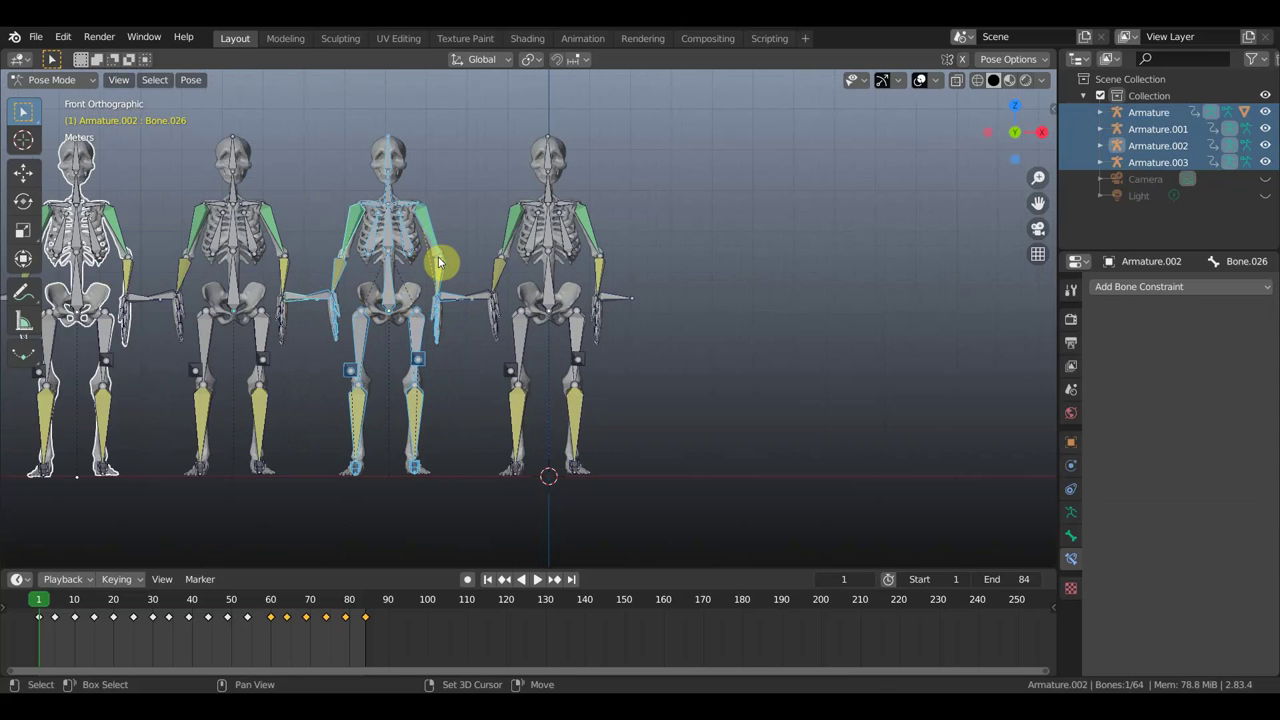
{"action": "left_click", "coordinate": [417, 333]}
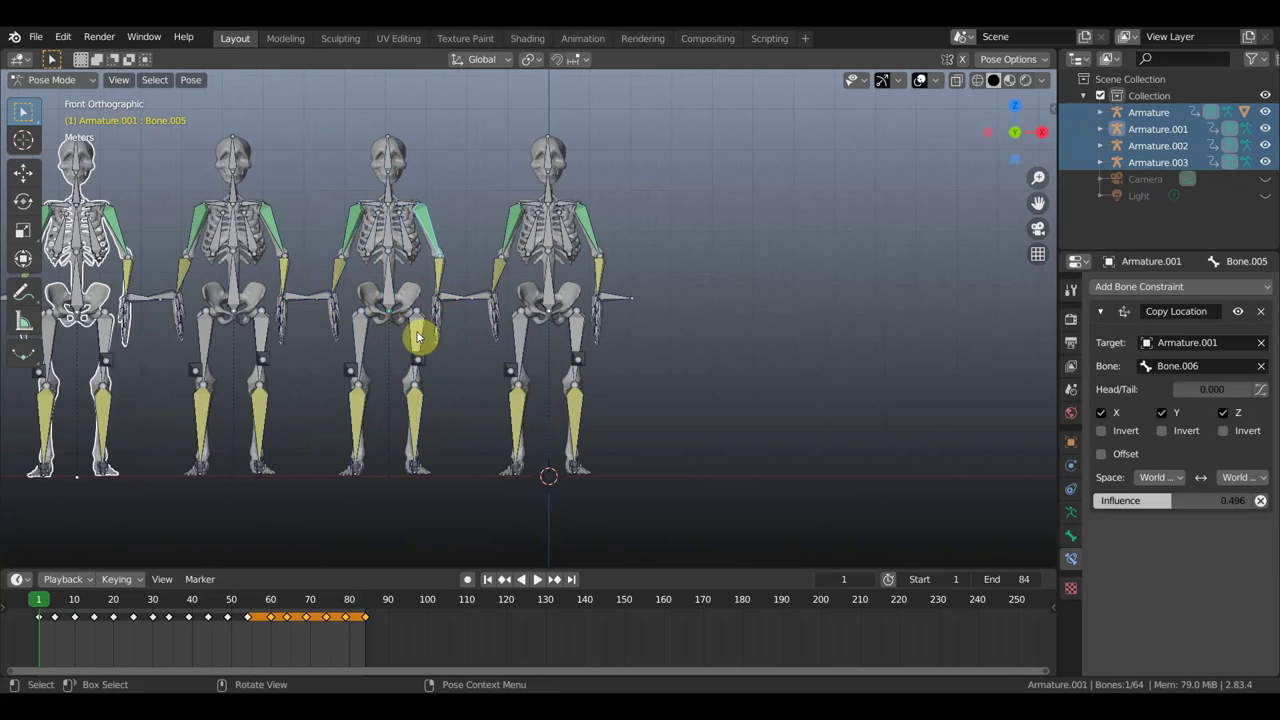
{"action": "left_click", "coordinate": [416, 331]}
{"action": "scroll", "coordinate": [416, 331], "scroll_direction": "down", "scroll_amount": 1}
Step: Move the third skeleton's dance keyframes about 10 frames later and compare poses
{"action": "left_click_drag", "start_coordinate": [388, 638], "coordinate": [36, 610]}
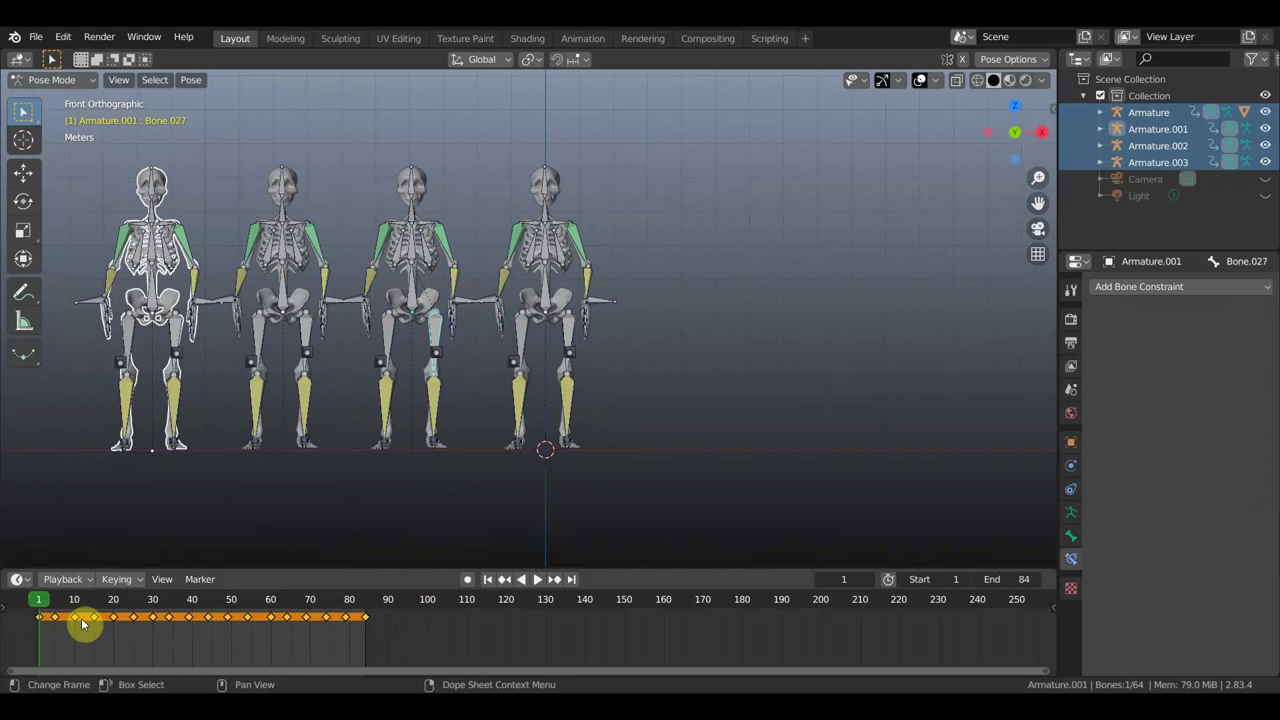
{"action": "left_click_drag", "start_coordinate": [88, 625], "coordinate": [127, 620]}
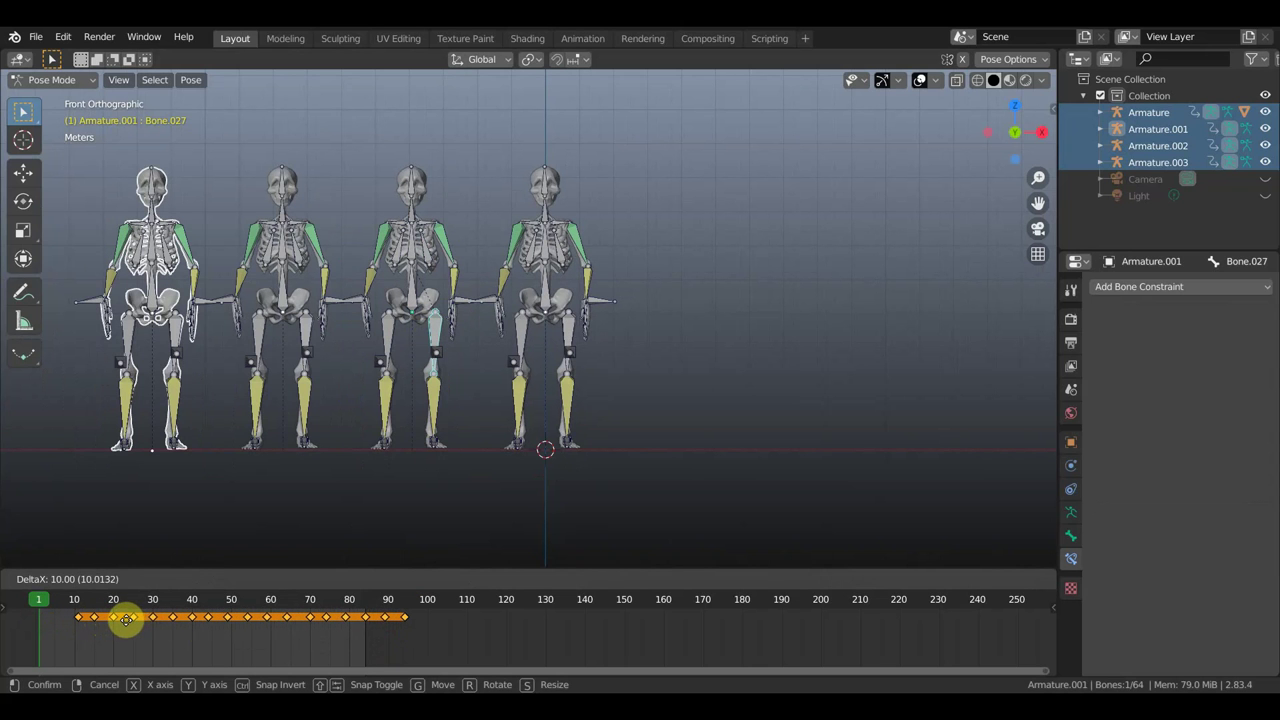
{"action": "left_click_drag", "start_coordinate": [125, 621], "coordinate": [123, 621]}
{"action": "mouse_move", "coordinate": [38, 603]}
{"action": "left_mouse_down"}
{"action": "mouse_move", "coordinate": [88, 604]}
{"action": "mouse_move", "coordinate": [43, 617]}
{"action": "left_mouse_up"}
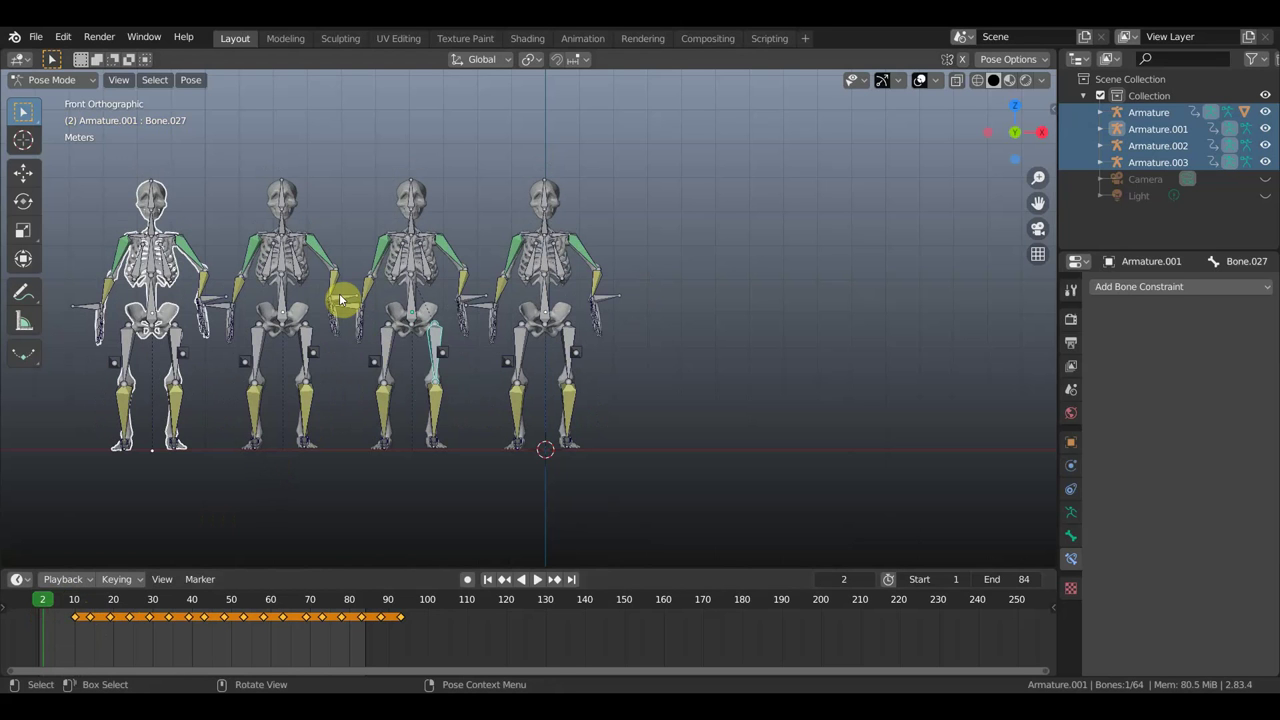
{"action": "left_click", "coordinate": [446, 249]}
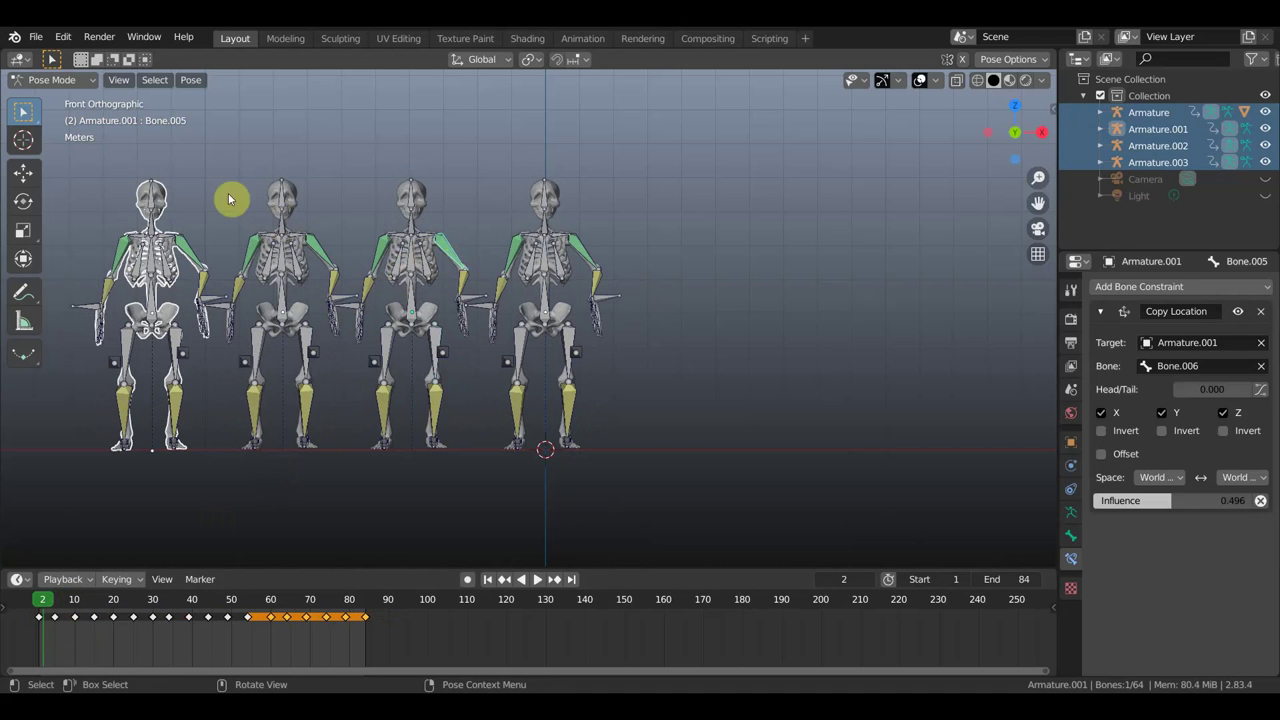
Step: In Object Mode, delete the two left skeleton meshes and their armatures
{"action": "left_click", "coordinate": [71, 84]}
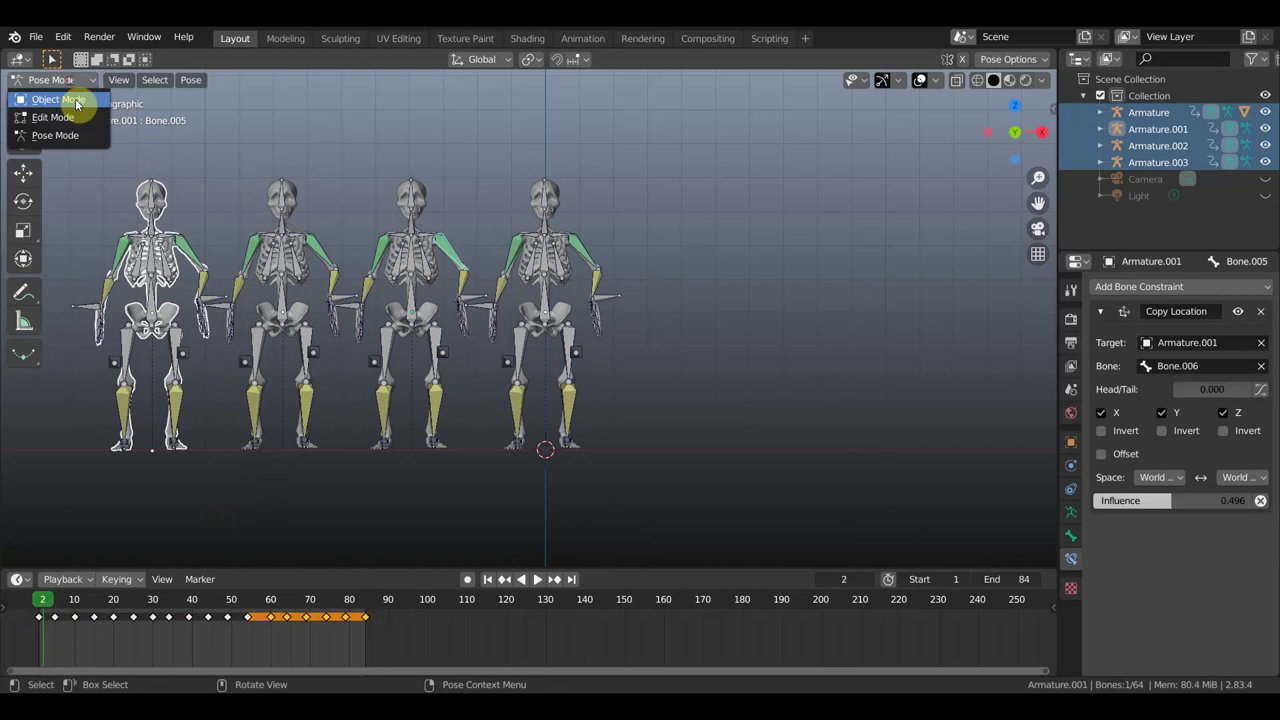
{"action": "left_click", "coordinate": [75, 100]}
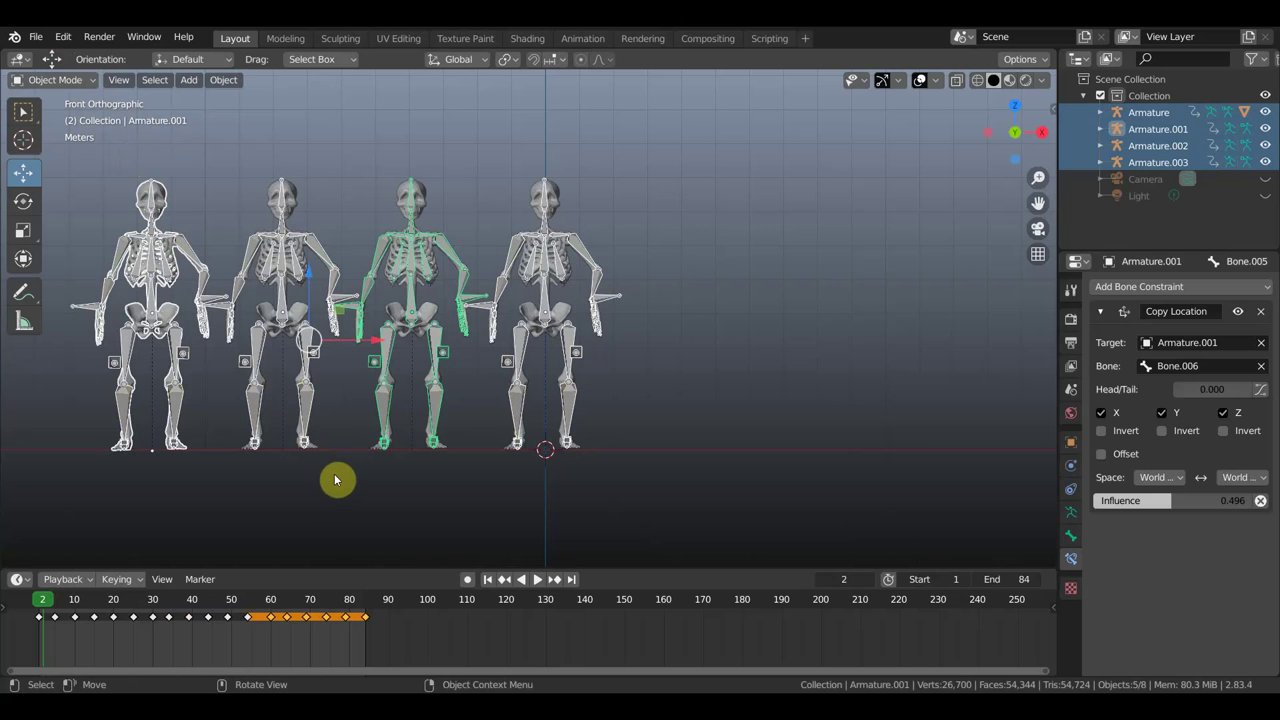
{"action": "left_click", "coordinate": [282, 262]}
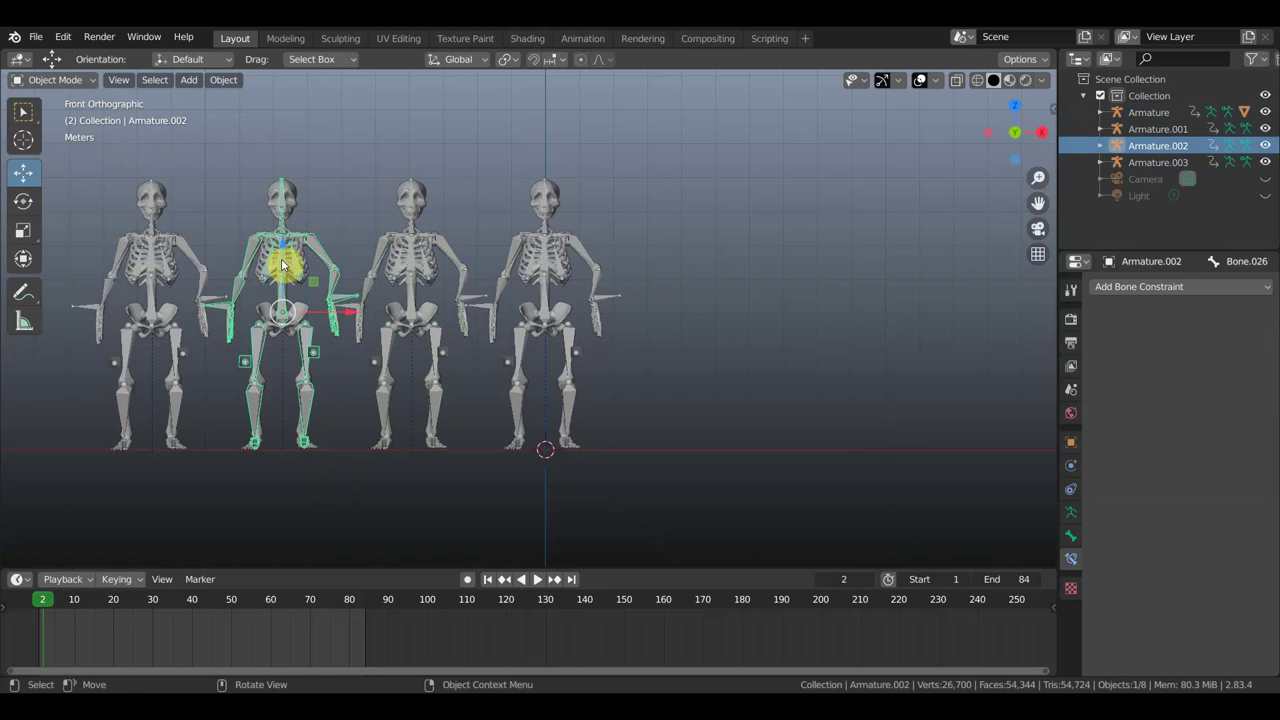
{"action": "left_click", "coordinate": [176, 257], "text": "shift"}
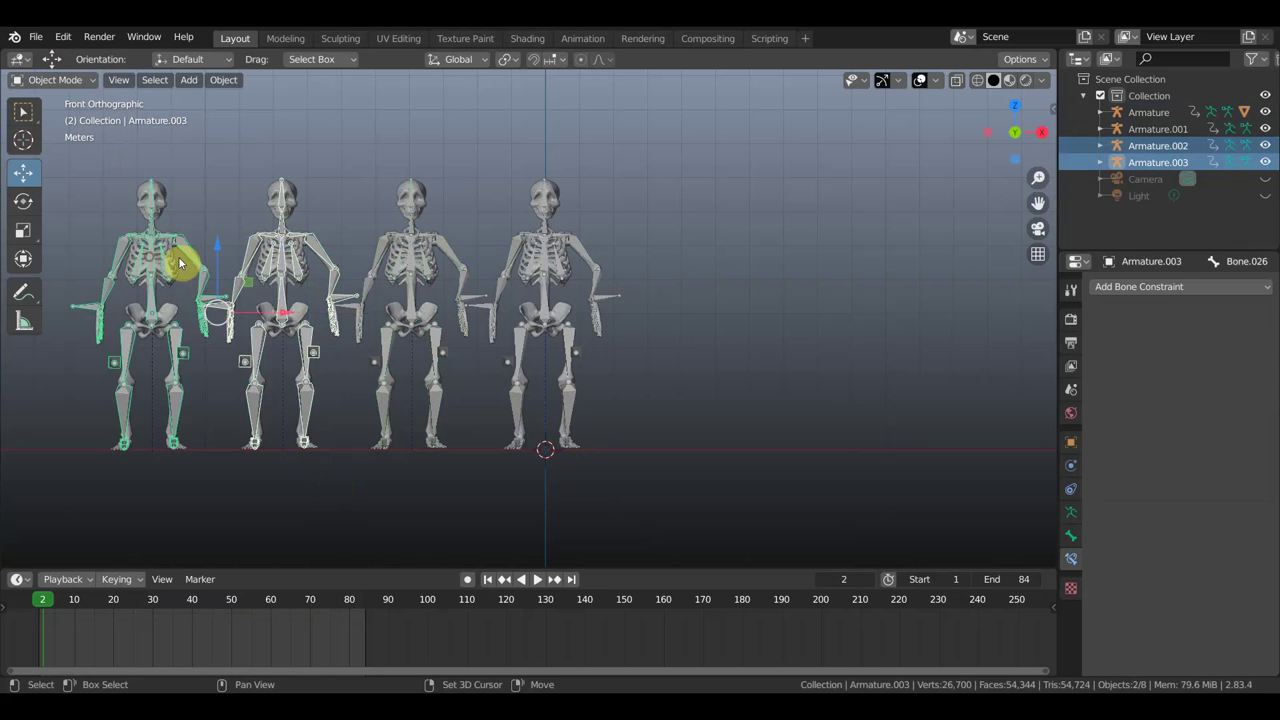
{"action": "left_click", "coordinate": [180, 196], "text": "shift"}
{"action": "left_click", "coordinate": [295, 198], "text": "shift"}
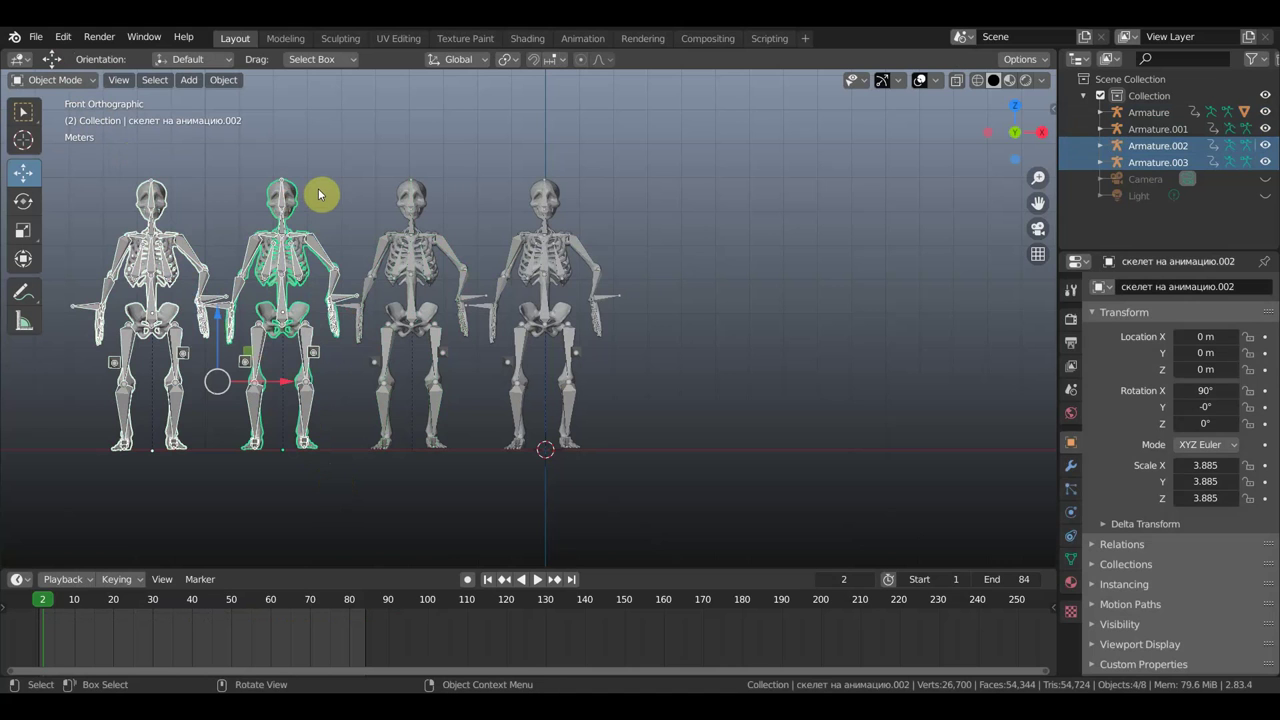
{"action": "key", "text": "Delete"}
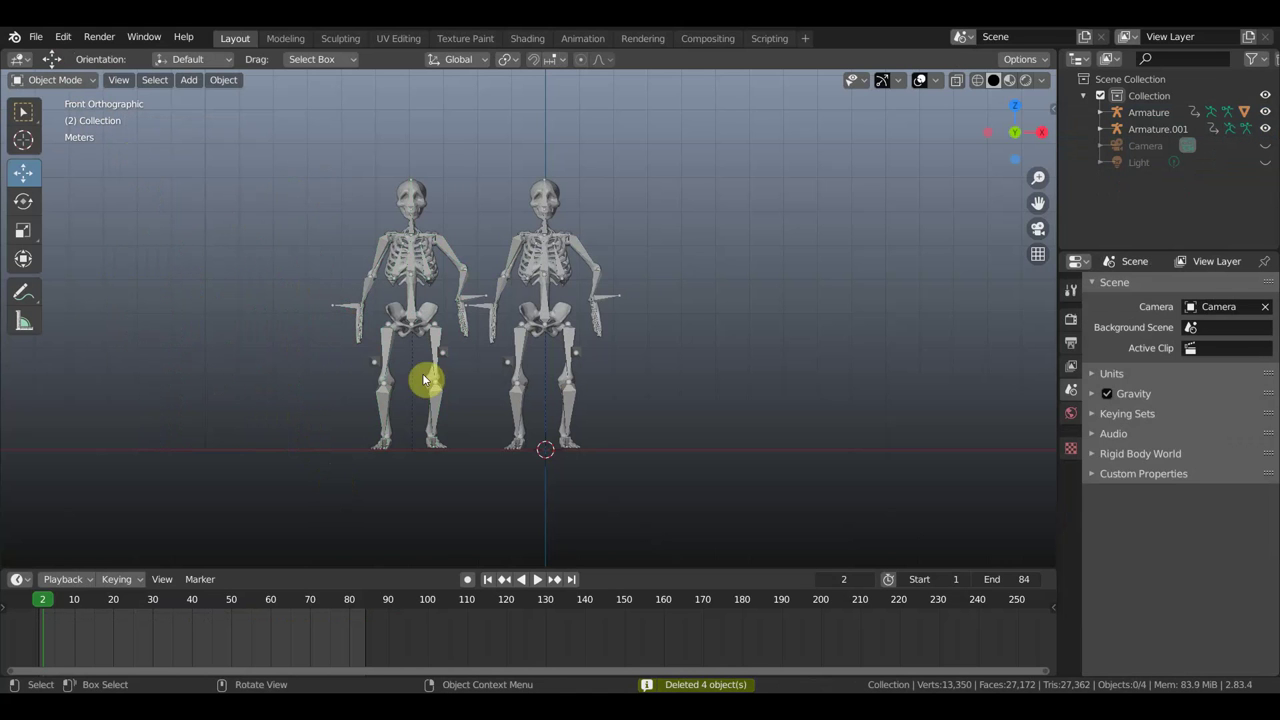
{"action": "left_click", "coordinate": [600, 300]}
Step: Add the left armature to the selection, enter Pose Mode and slide the keyframes to frame 10
{"action": "left_click", "coordinate": [366, 280], "text": "shift"}
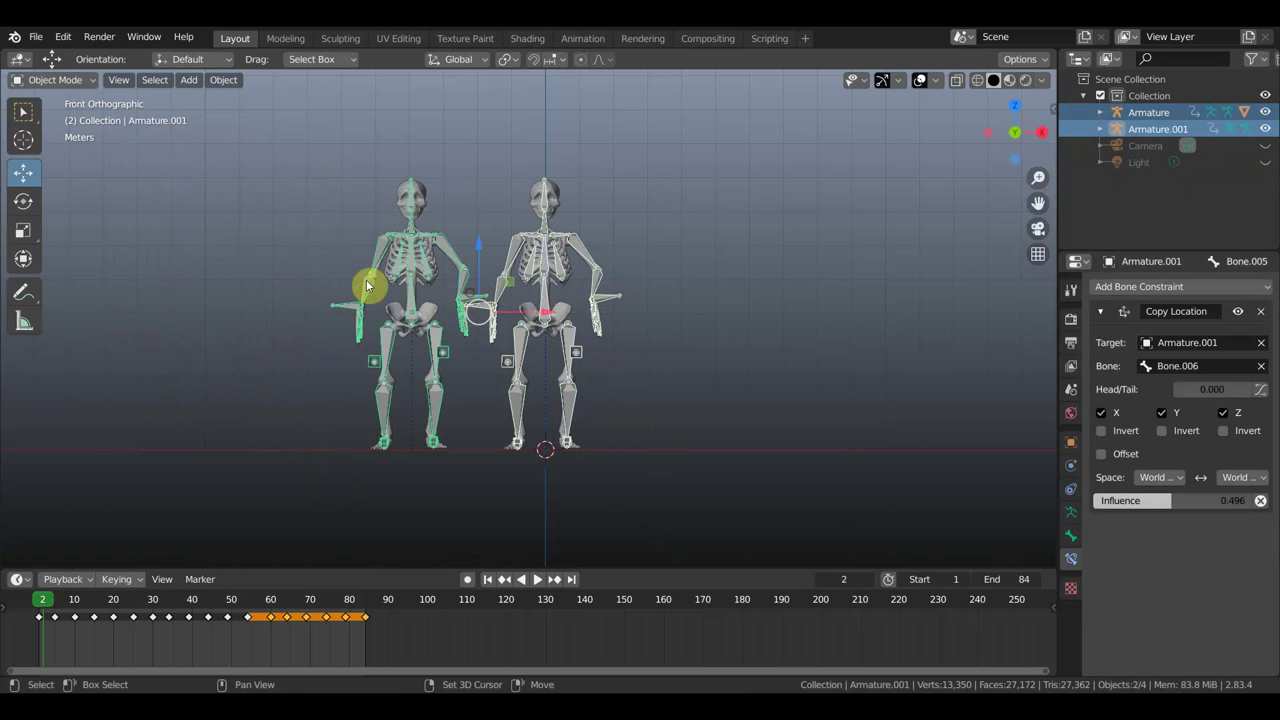
{"action": "left_click", "coordinate": [57, 85]}
{"action": "left_click", "coordinate": [60, 132]}
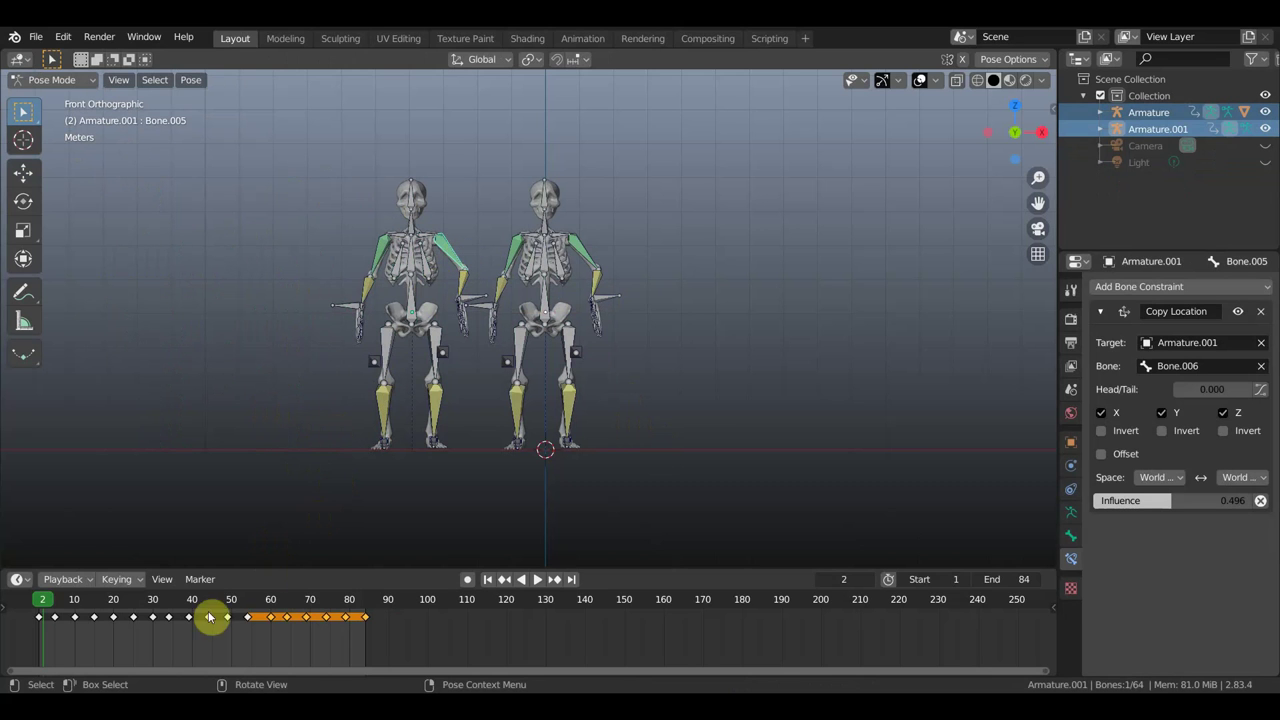
{"action": "mouse_move", "coordinate": [327, 620]}
{"action": "left_mouse_down"}
{"action": "mouse_move", "coordinate": [113, 600]}
{"action": "mouse_move", "coordinate": [329, 643]}
{"action": "left_mouse_up"}
{"action": "left_click", "coordinate": [374, 648]}
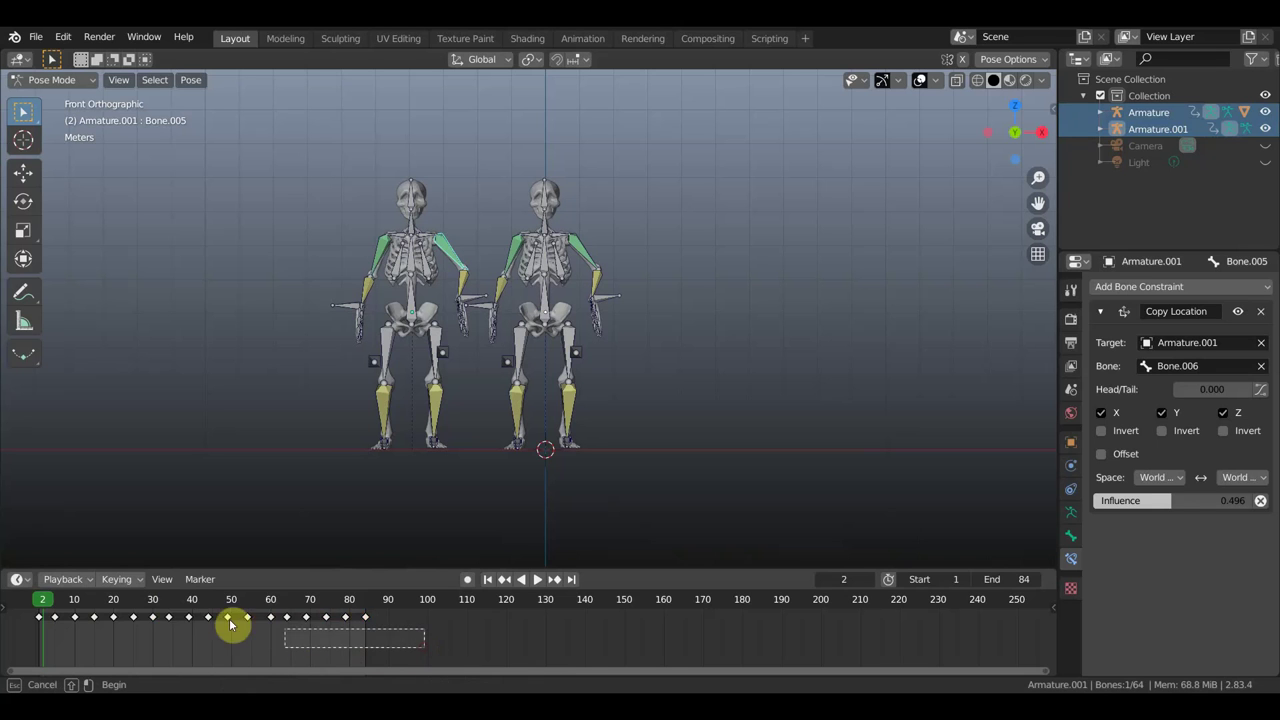
{"action": "mouse_move", "coordinate": [310, 636]}
{"action": "left_mouse_down"}
{"action": "mouse_move", "coordinate": [24, 612]}
{"action": "mouse_move", "coordinate": [108, 623]}
{"action": "mouse_move", "coordinate": [74, 610]}
{"action": "left_mouse_up"}
{"action": "key", "text": "space"}
{"action": "key", "text": "space"}
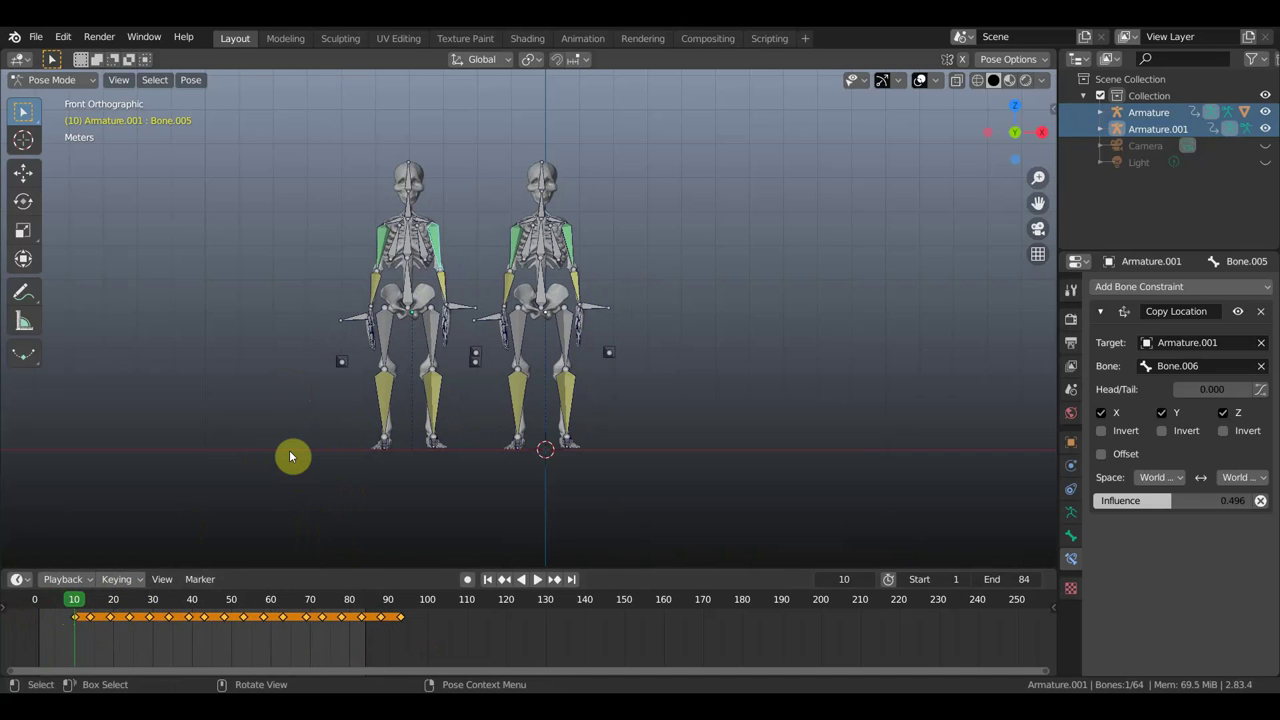
Step: Clear the bone selection and select only the left skeleton's bones
{"action": "key", "text": "a"}
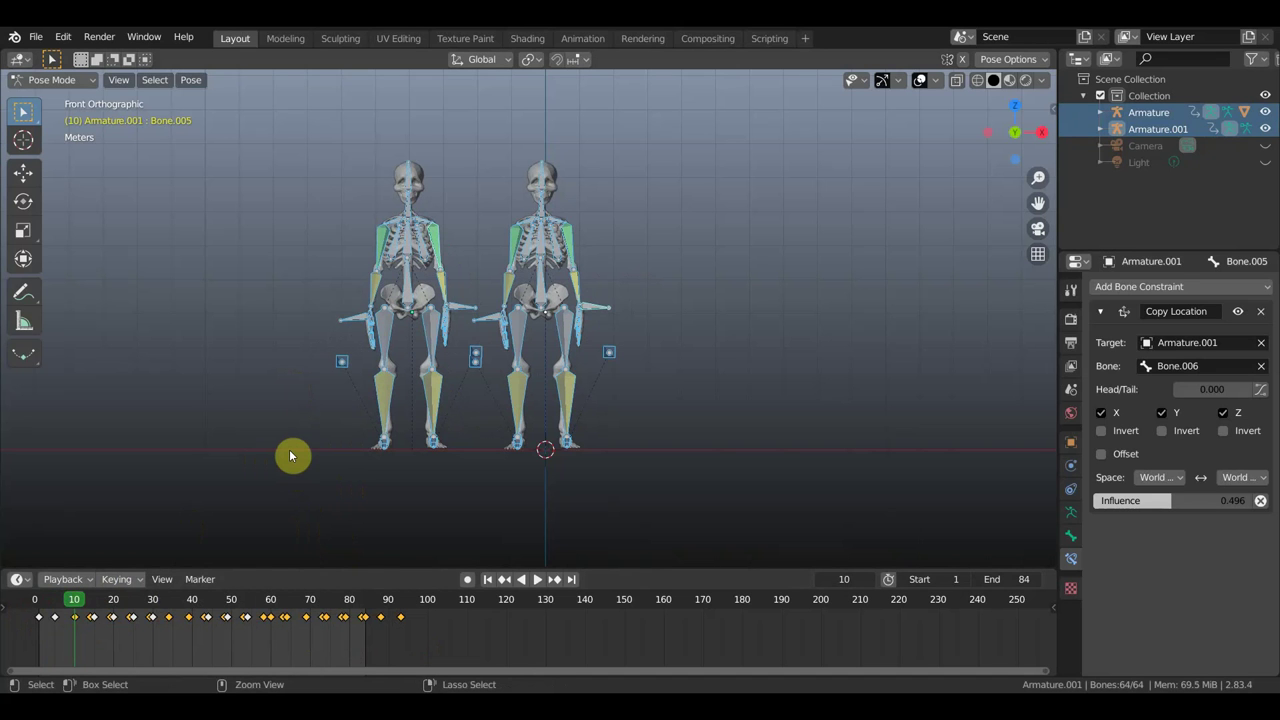
{"action": "key", "text": "ctrl+i"}
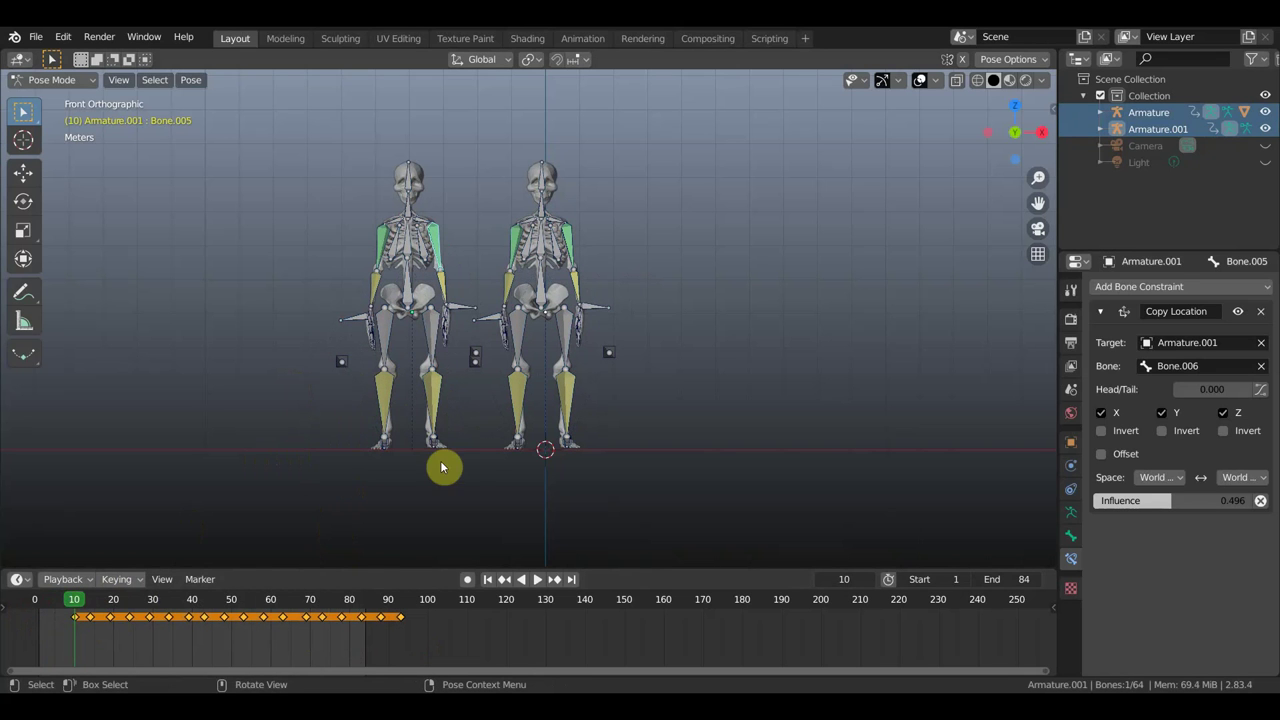
{"action": "mouse_move", "coordinate": [459, 466]}
{"action": "left_mouse_down"}
{"action": "mouse_move", "coordinate": [435, 368]}
{"action": "mouse_move", "coordinate": [325, 116]}
{"action": "left_mouse_up"}
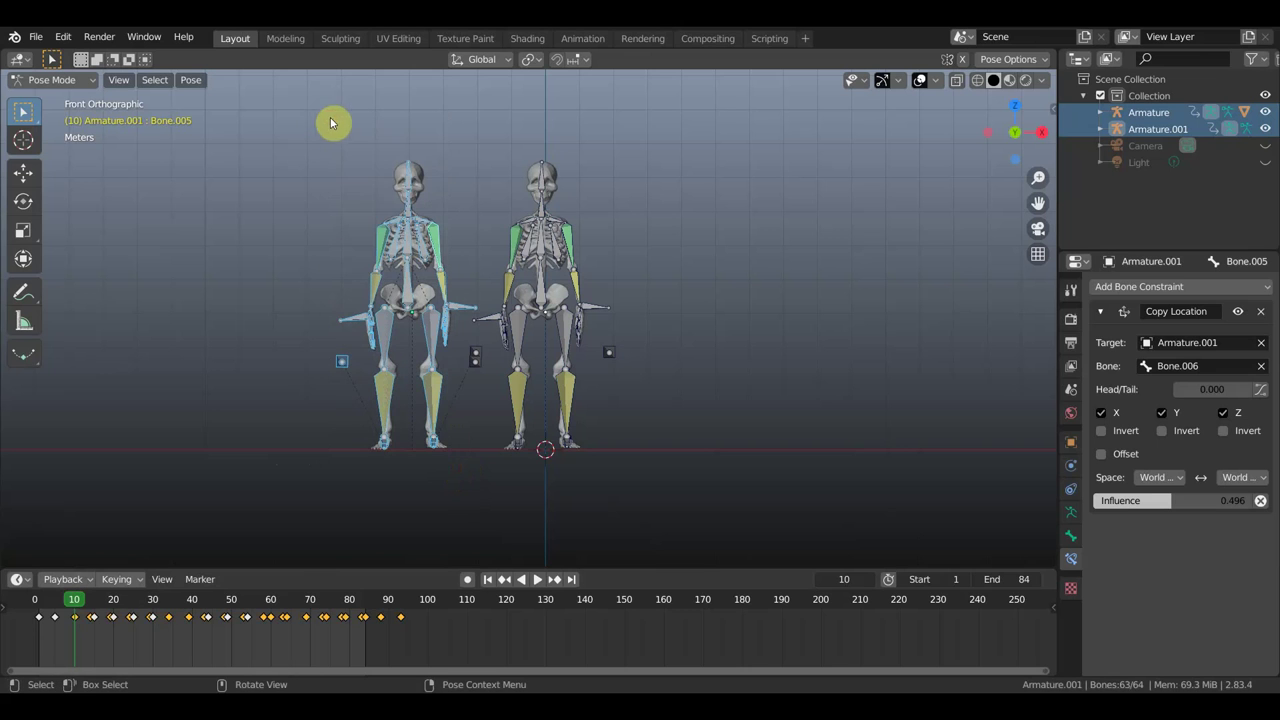
{"action": "left_click", "coordinate": [490, 357], "text": "shift"}
{"action": "mouse_move", "coordinate": [471, 420]}
{"action": "middle_mouse_down"}
{"action": "mouse_move", "coordinate": [520, 434]}
{"action": "mouse_move", "coordinate": [538, 408]}
{"action": "mouse_move", "coordinate": [492, 423]}
{"action": "mouse_move", "coordinate": [506, 398]}
{"action": "middle_mouse_up"}
Step: Key location and rotation for the left skeleton's selected bones at frame 10
{"action": "scroll", "coordinate": [527, 438], "scroll_direction": "up", "scroll_amount": 2}
{"action": "key", "text": "g"}
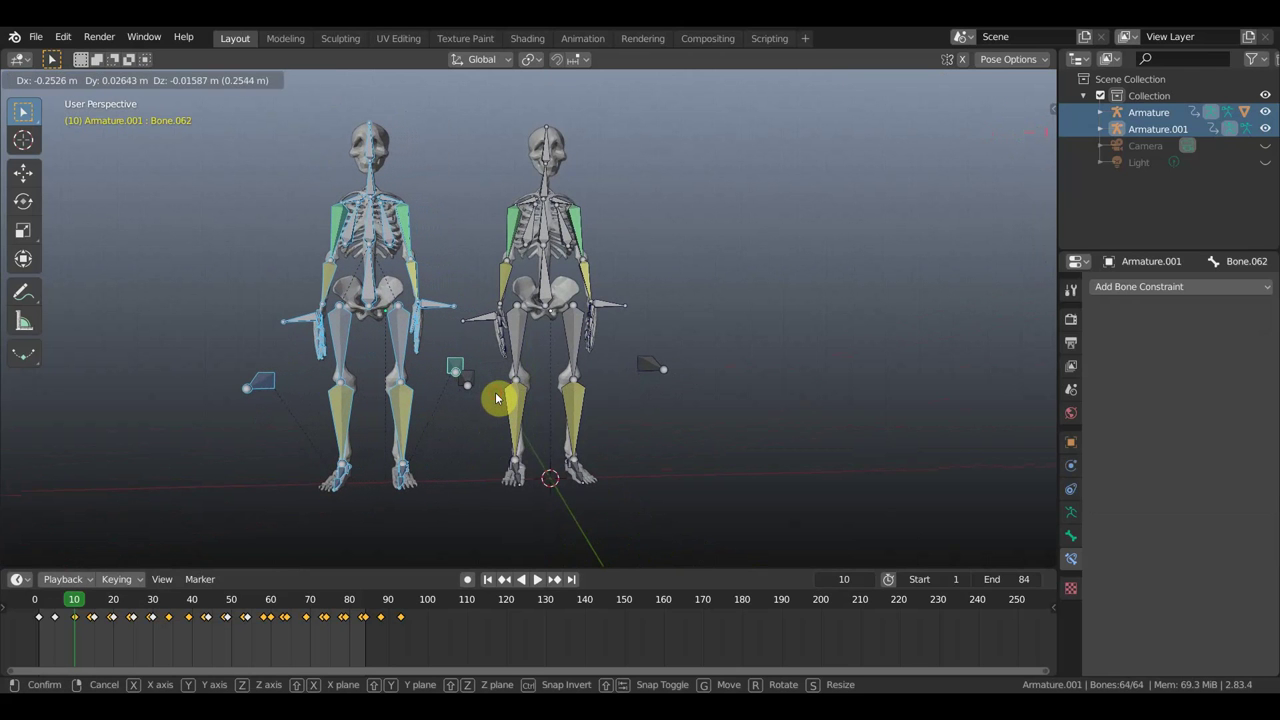
{"action": "left_click", "coordinate": [500, 398]}
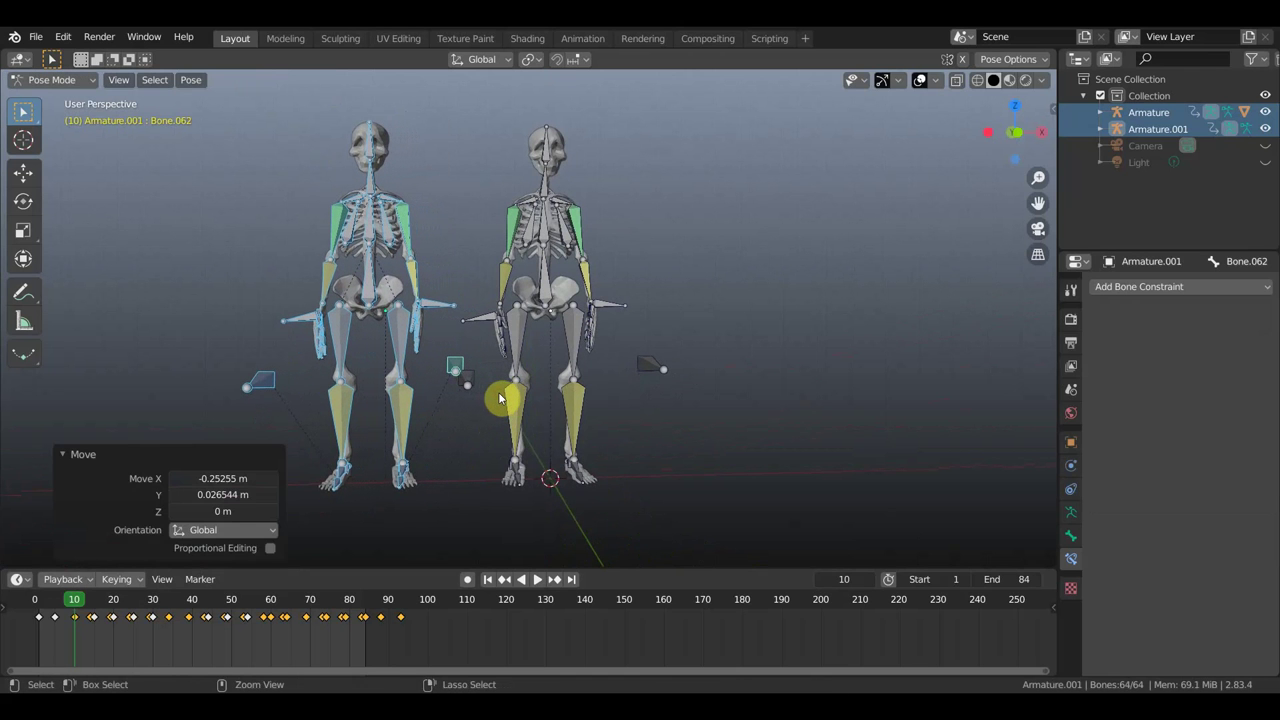
{"action": "key", "text": "ctrl+z"}
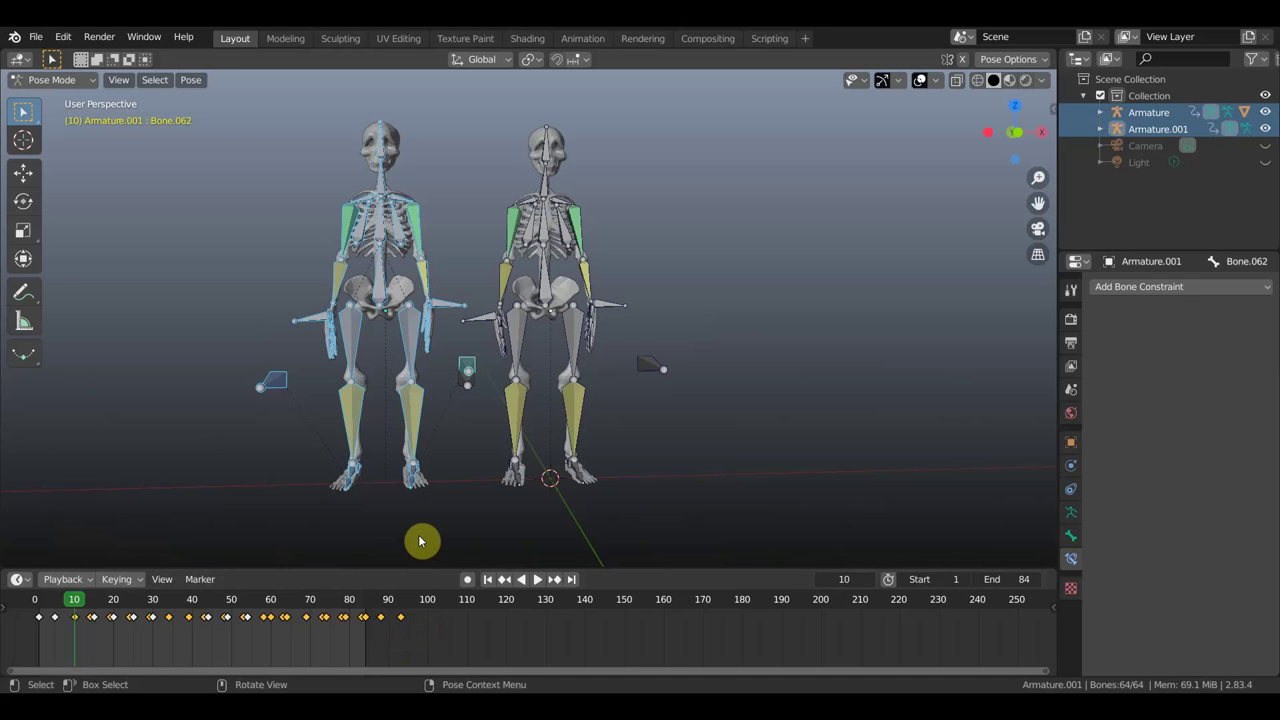
{"action": "key", "text": "i"}
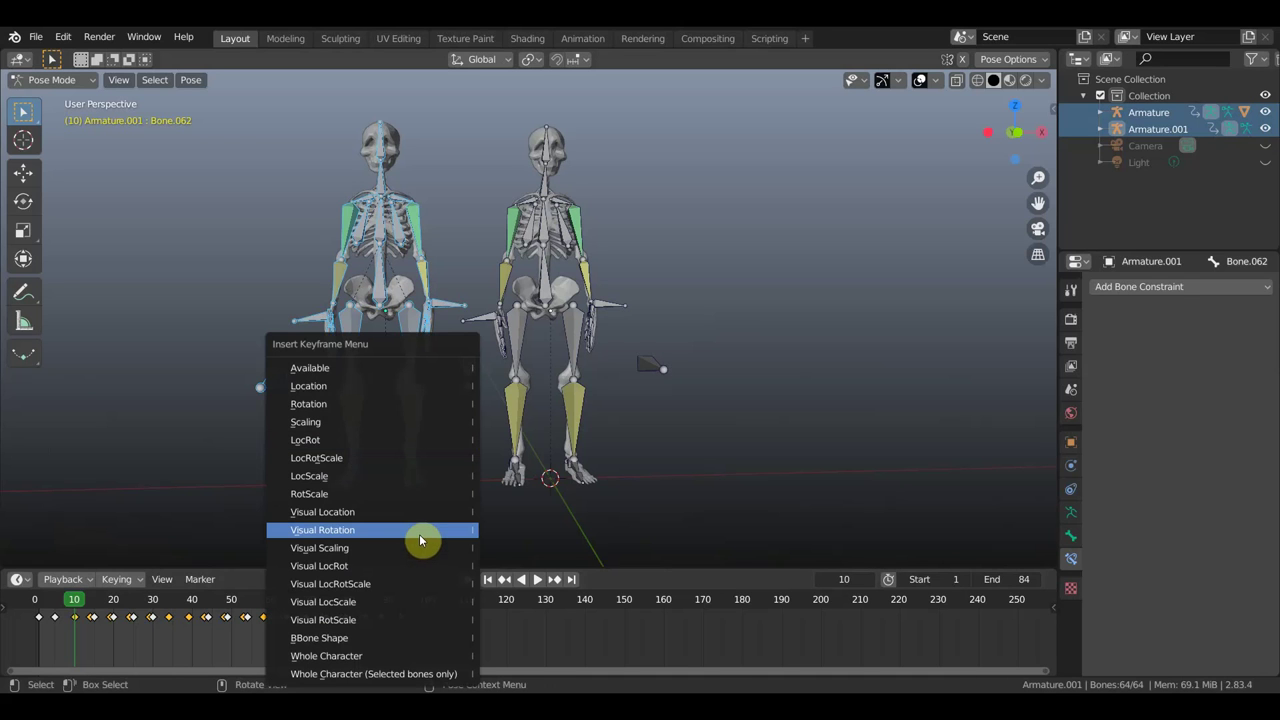
{"action": "left_click", "coordinate": [380, 440]}
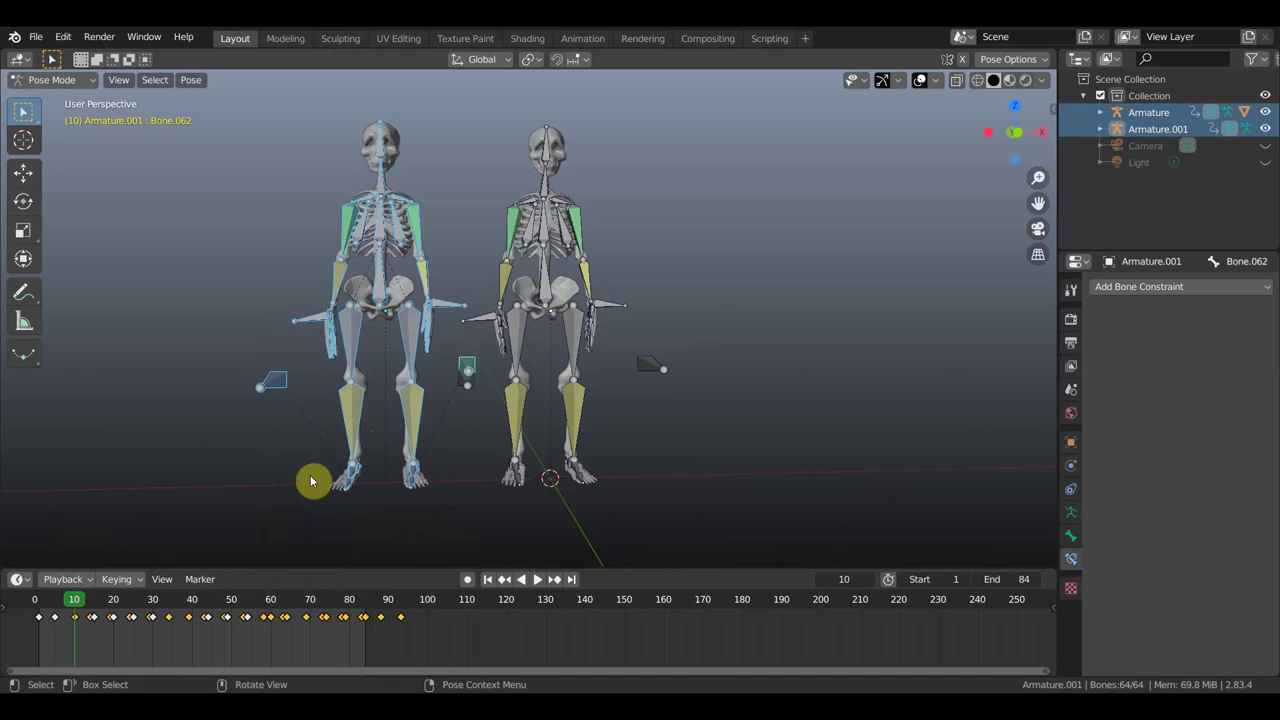
Step: Play the dance and scrub frames 9–16 to compare the two skeletons' offset
{"action": "left_click", "coordinate": [57, 602]}
{"action": "key", "text": "space"}
{"action": "mouse_move", "coordinate": [57, 602]}
{"action": "left_mouse_down"}
{"action": "mouse_move", "coordinate": [266, 634]}
{"action": "mouse_move", "coordinate": [43, 634]}
{"action": "mouse_move", "coordinate": [70, 647]}
{"action": "mouse_move", "coordinate": [434, 663]}
{"action": "mouse_move", "coordinate": [404, 657]}
{"action": "mouse_move", "coordinate": [406, 594]}
{"action": "left_mouse_up"}
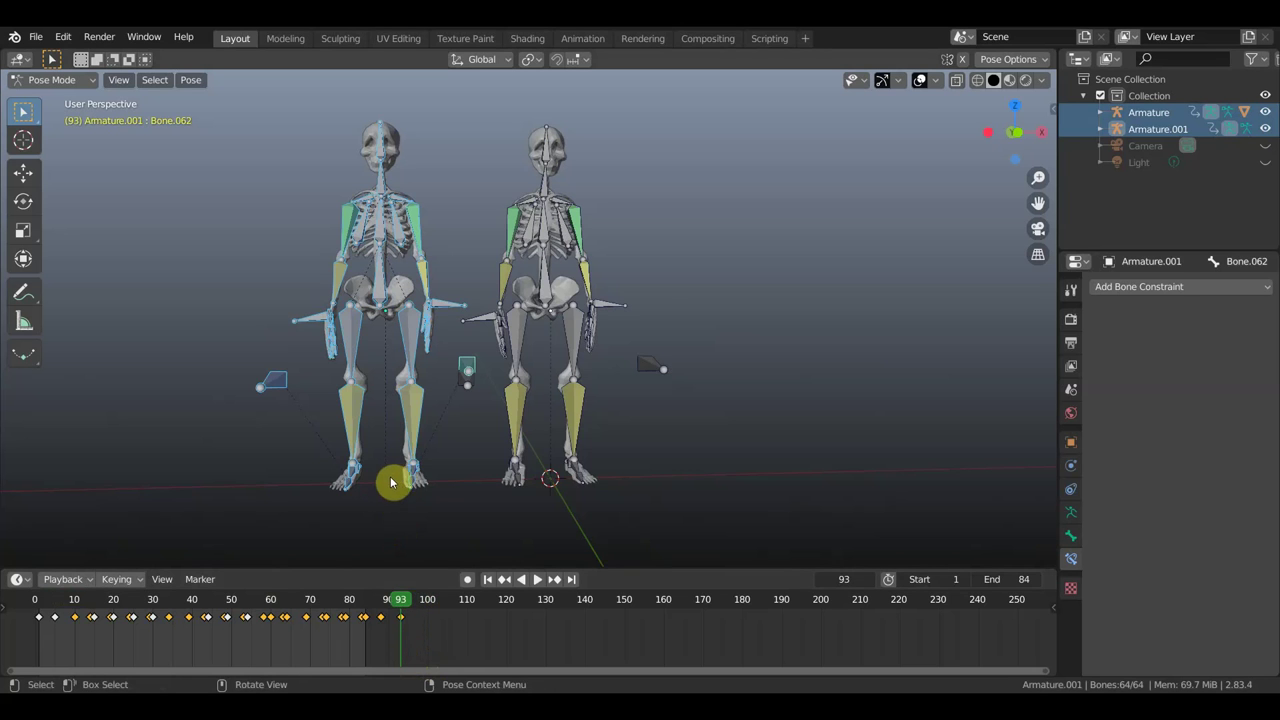
{"action": "middle_click_drag", "start_coordinate": [384, 491], "coordinate": [408, 485]}
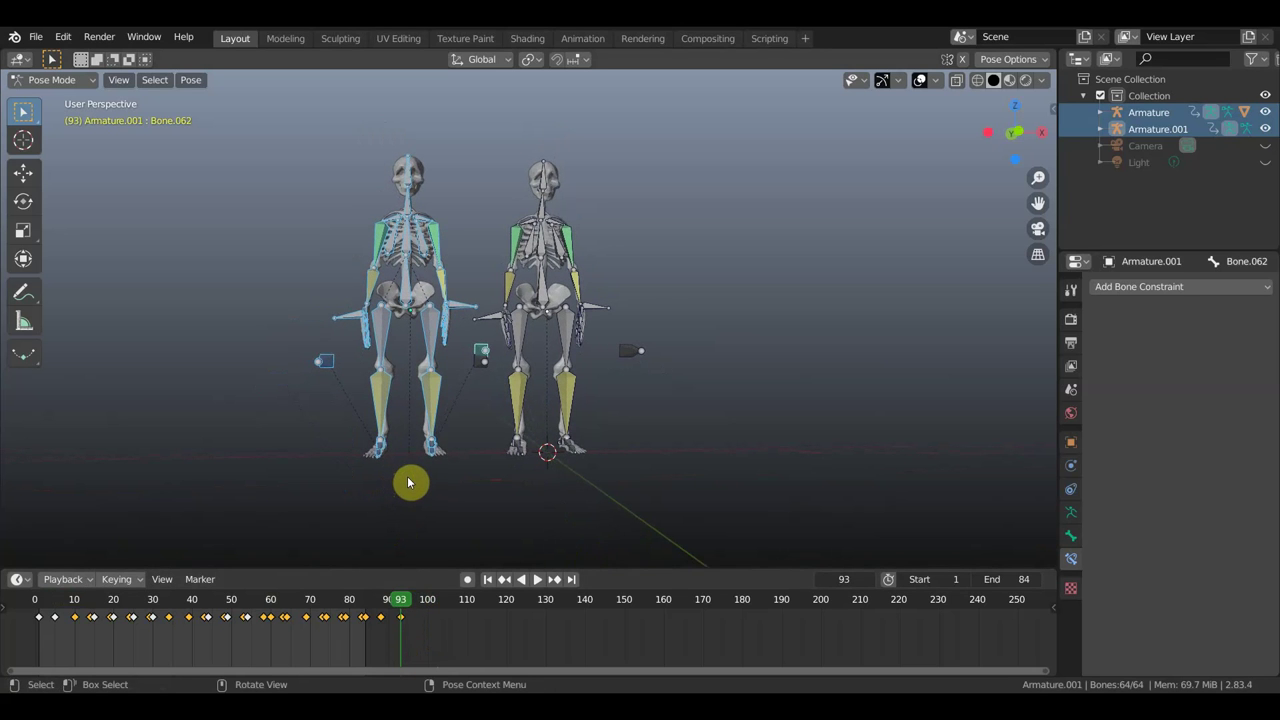
{"action": "key", "text": "space"}
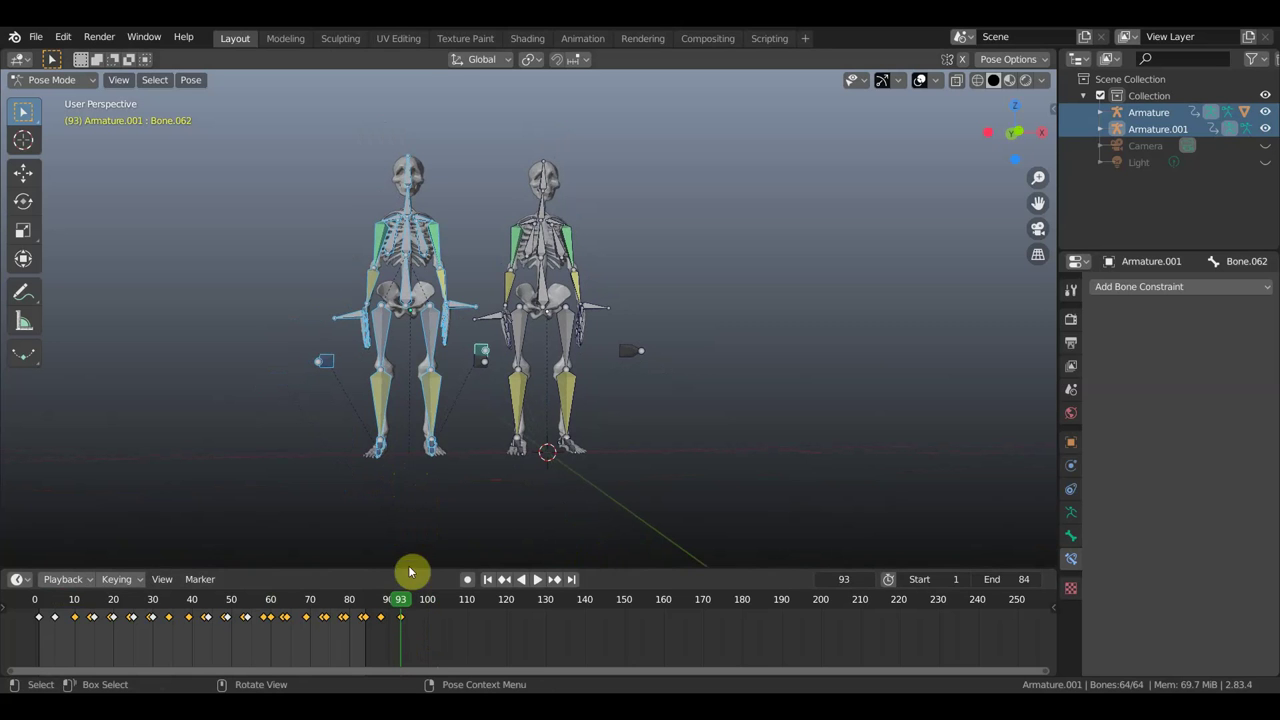
{"action": "mouse_move", "coordinate": [210, 617]}
{"action": "left_mouse_down"}
{"action": "mouse_move", "coordinate": [40, 619]}
{"action": "mouse_move", "coordinate": [228, 643]}
{"action": "mouse_move", "coordinate": [77, 642]}
{"action": "left_mouse_up"}
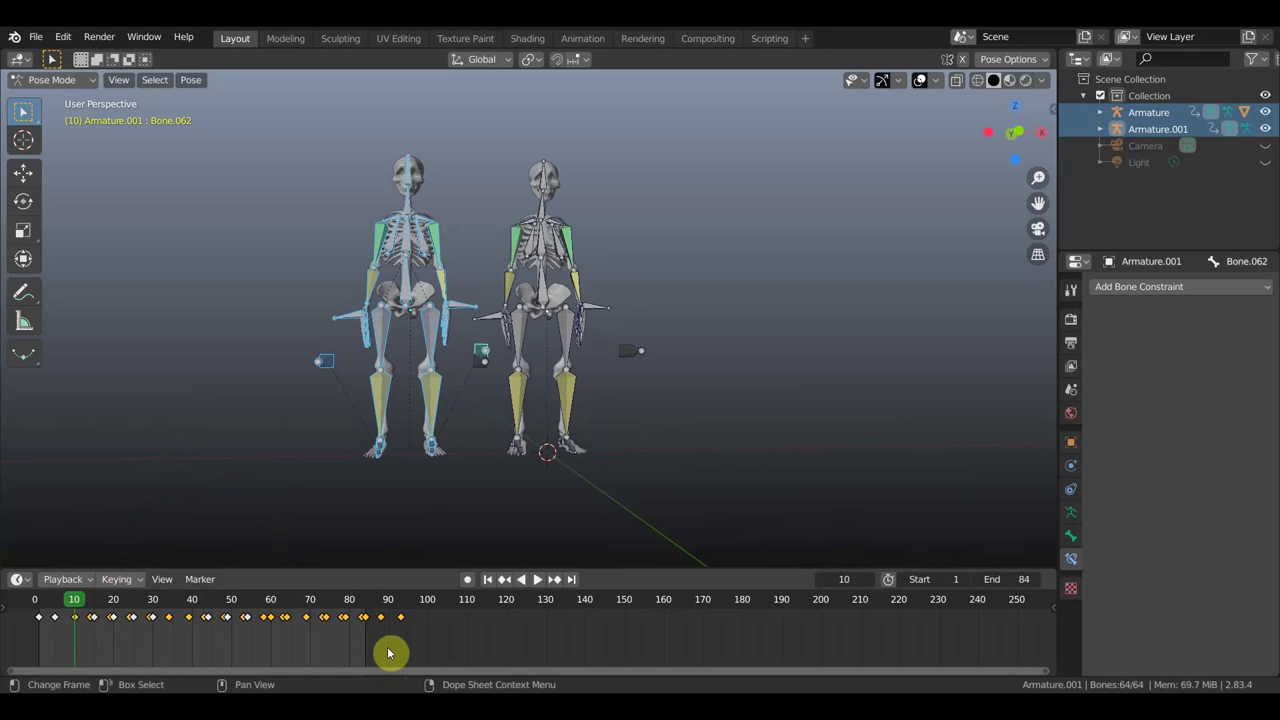
Step: Delete the left skeleton's selected keyframes and return the playhead to frame 10
{"action": "key", "text": "x"}
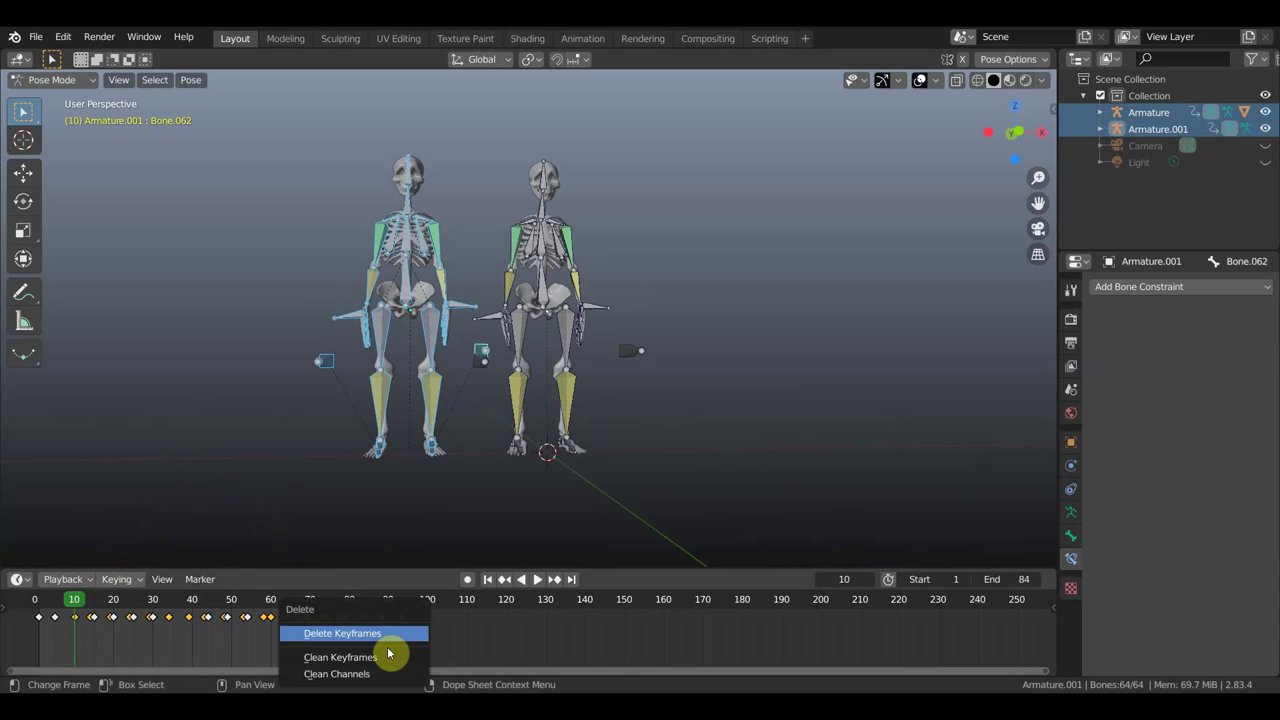
{"action": "left_click", "coordinate": [381, 633]}
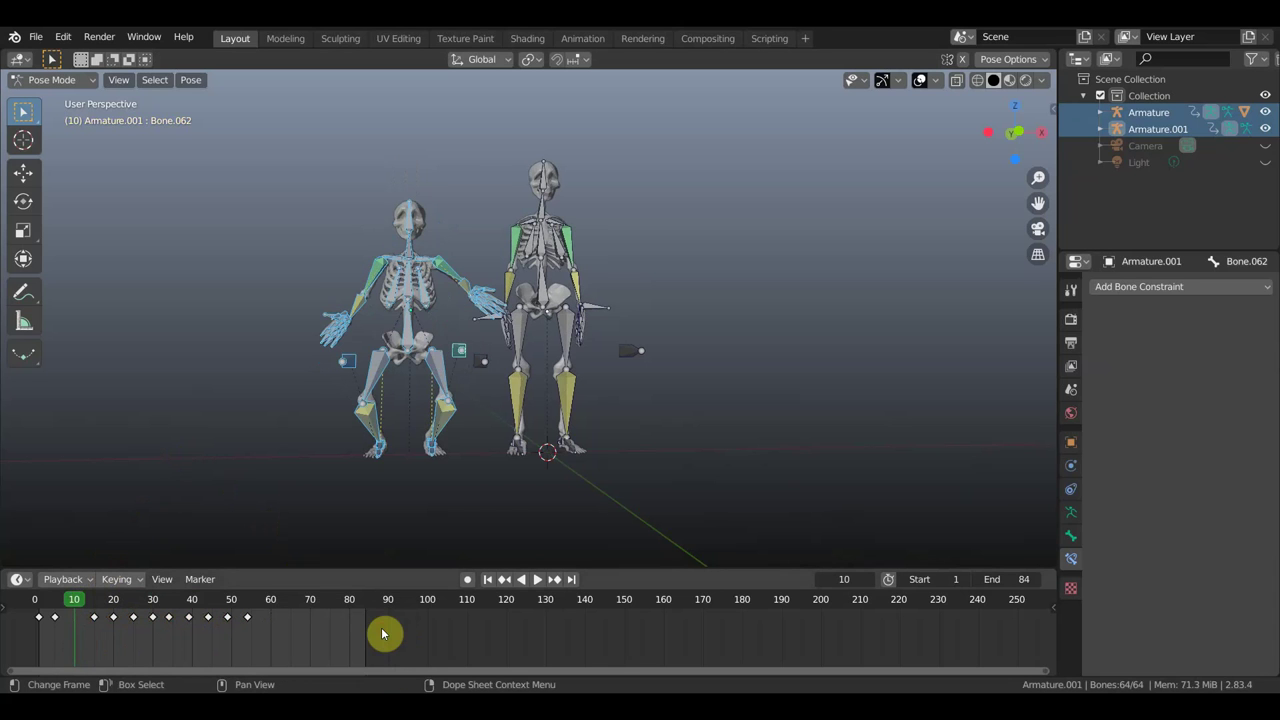
{"action": "mouse_move", "coordinate": [74, 602]}
{"action": "left_mouse_down"}
{"action": "mouse_move", "coordinate": [38, 615]}
{"action": "mouse_move", "coordinate": [129, 634]}
{"action": "mouse_move", "coordinate": [76, 632]}
{"action": "left_mouse_up"}
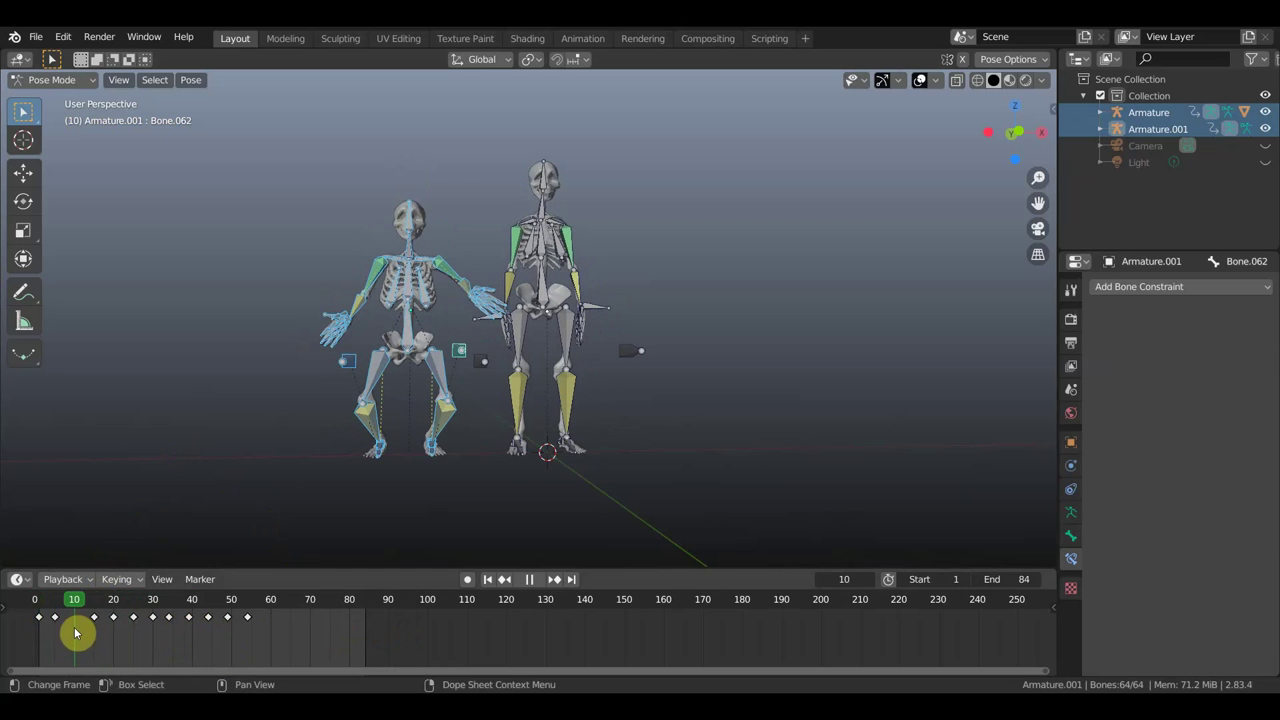
{"action": "left_click_drag", "start_coordinate": [75, 632], "coordinate": [76, 632]}
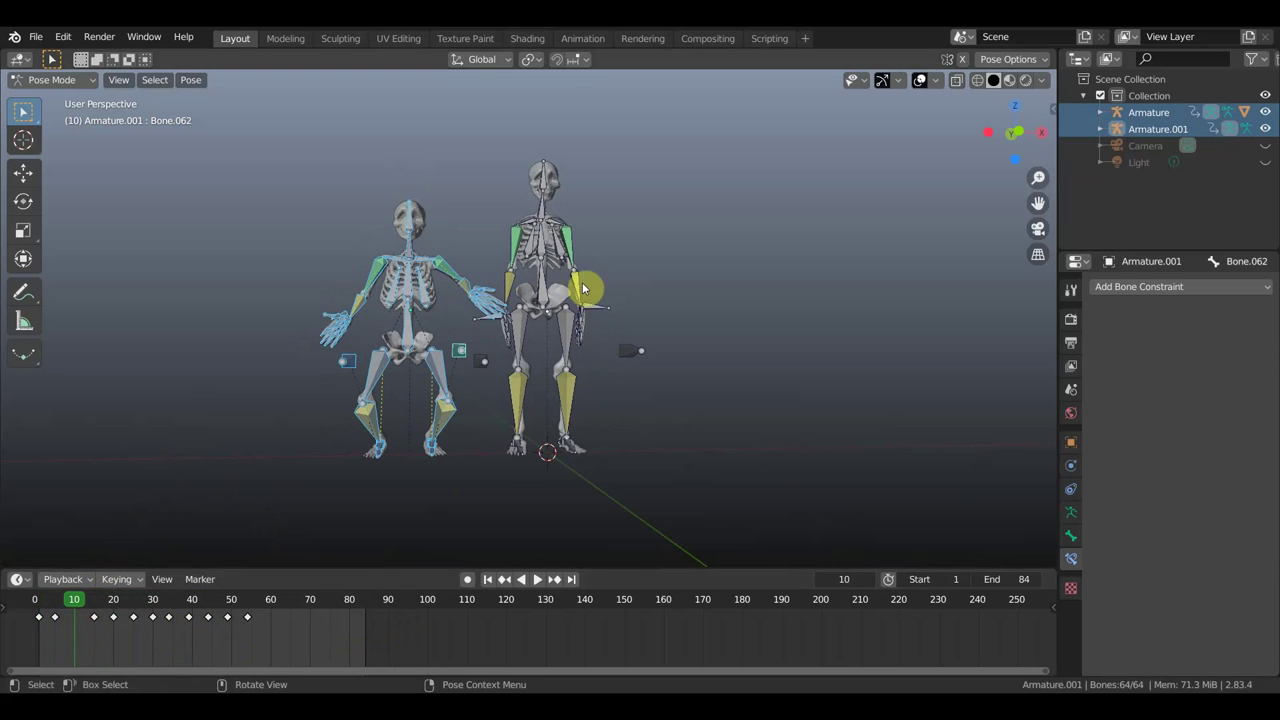
Step: Inspect matching bones' constraints on both skeletons, then return to Object Mode
{"action": "left_click", "coordinate": [570, 250]}
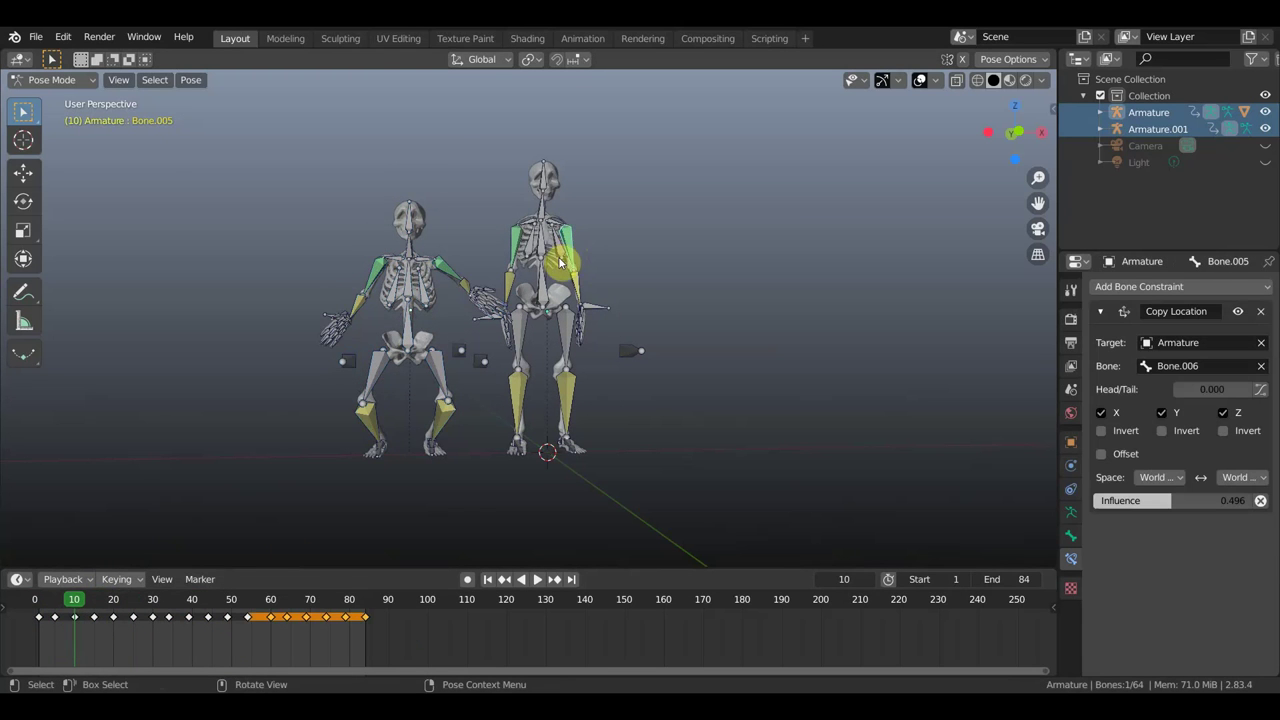
{"action": "left_click", "coordinate": [460, 320]}
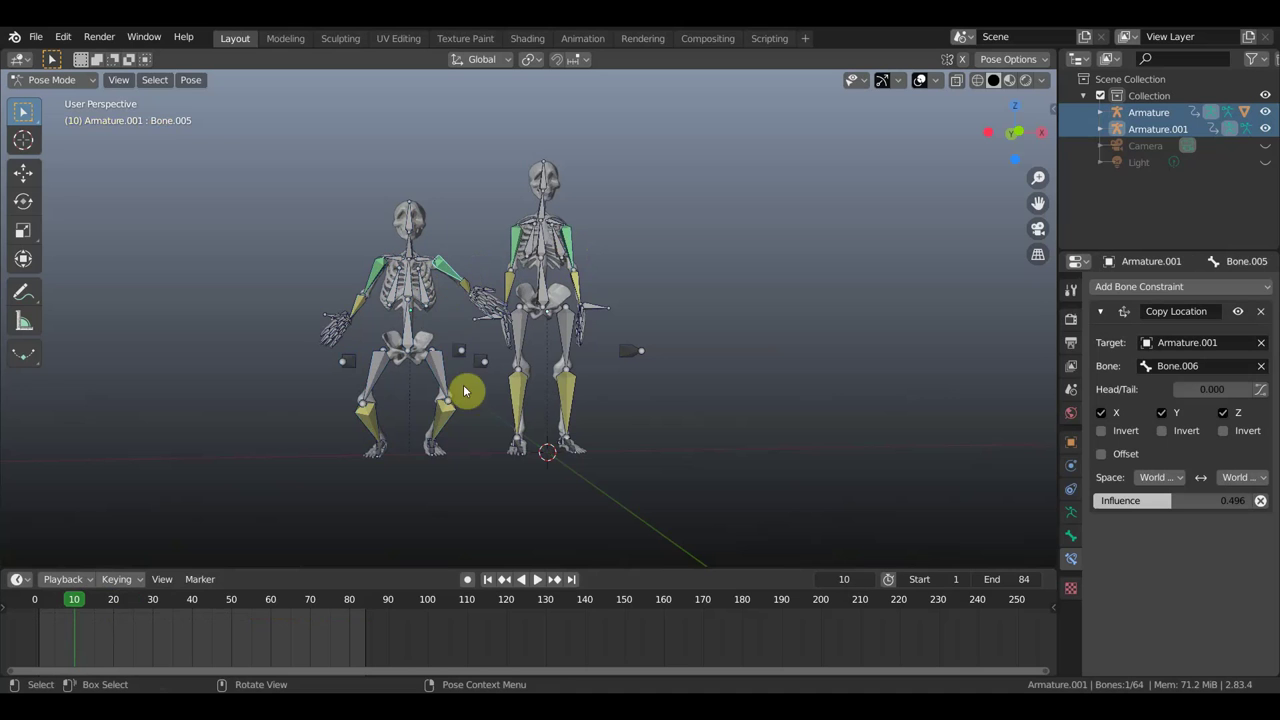
{"action": "left_click", "coordinate": [467, 293]}
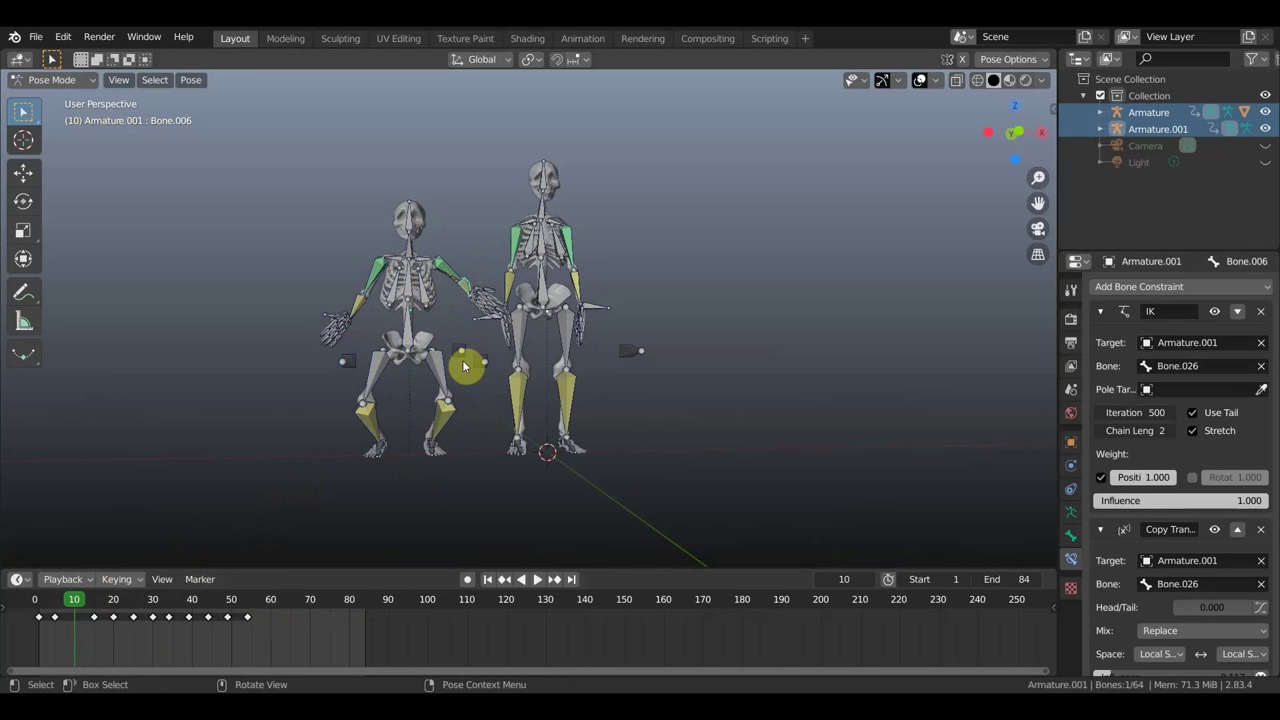
{"action": "left_click", "coordinate": [72, 82]}
{"action": "left_click", "coordinate": [85, 92]}
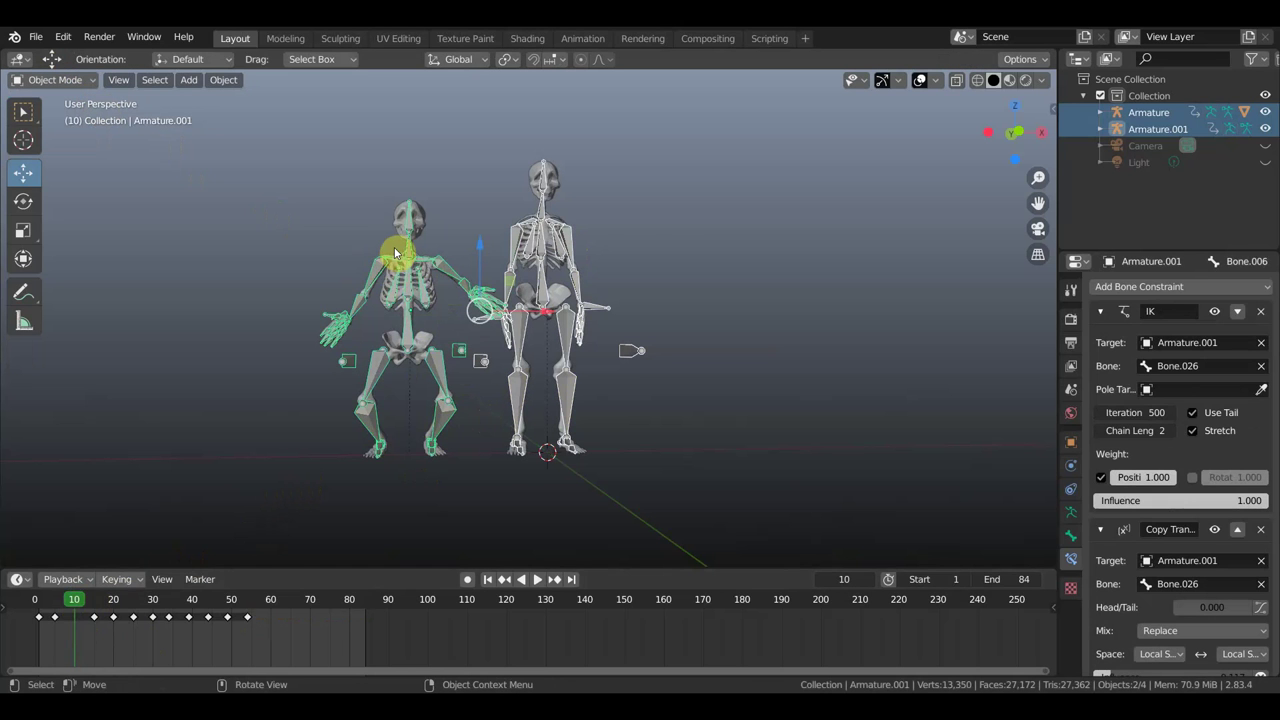
Step: Delete the old left skeleton copy together with its rig
{"action": "key", "text": "Delete"}
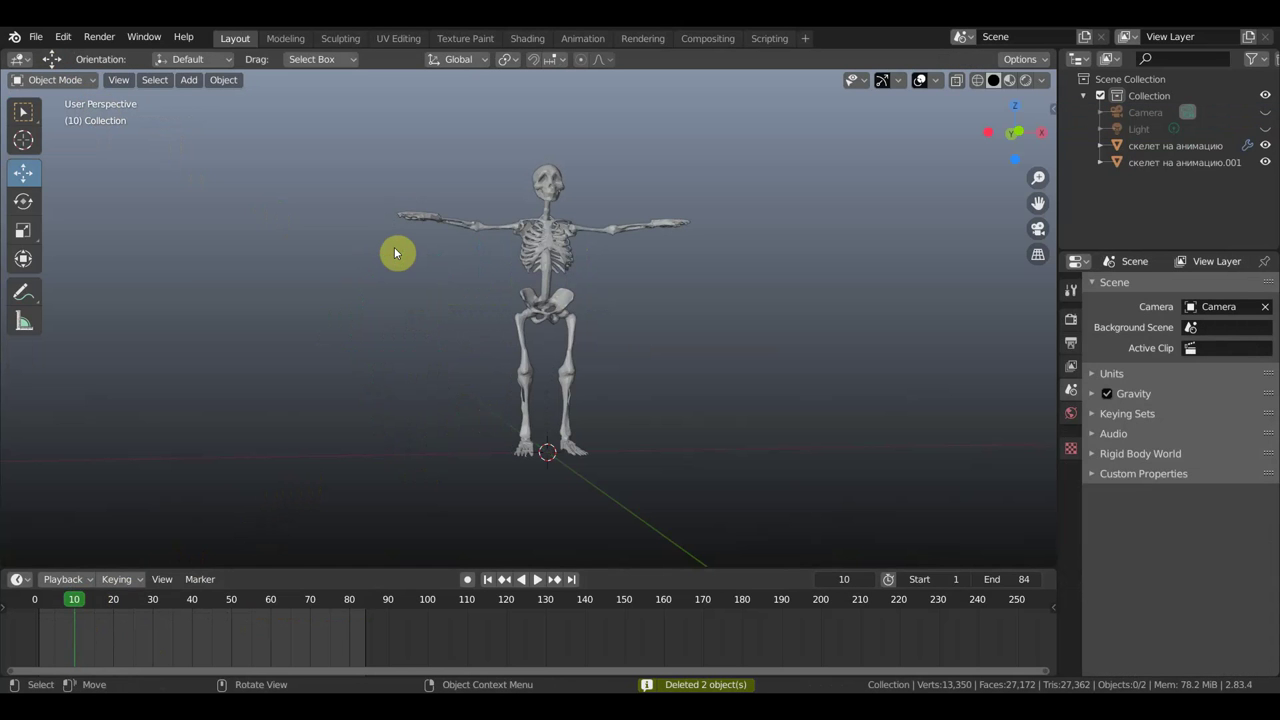
{"action": "key", "text": "ctrl+z"}
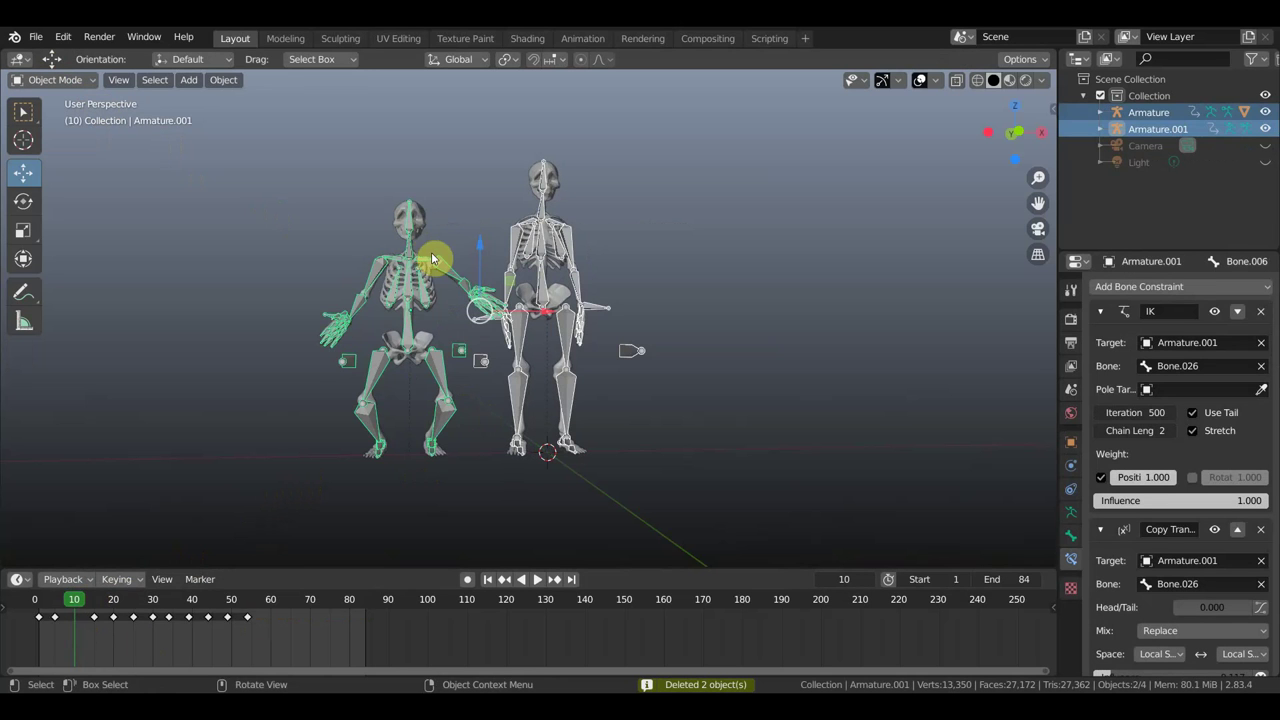
{"action": "left_click", "coordinate": [446, 268]}
{"action": "left_click", "coordinate": [443, 268]}
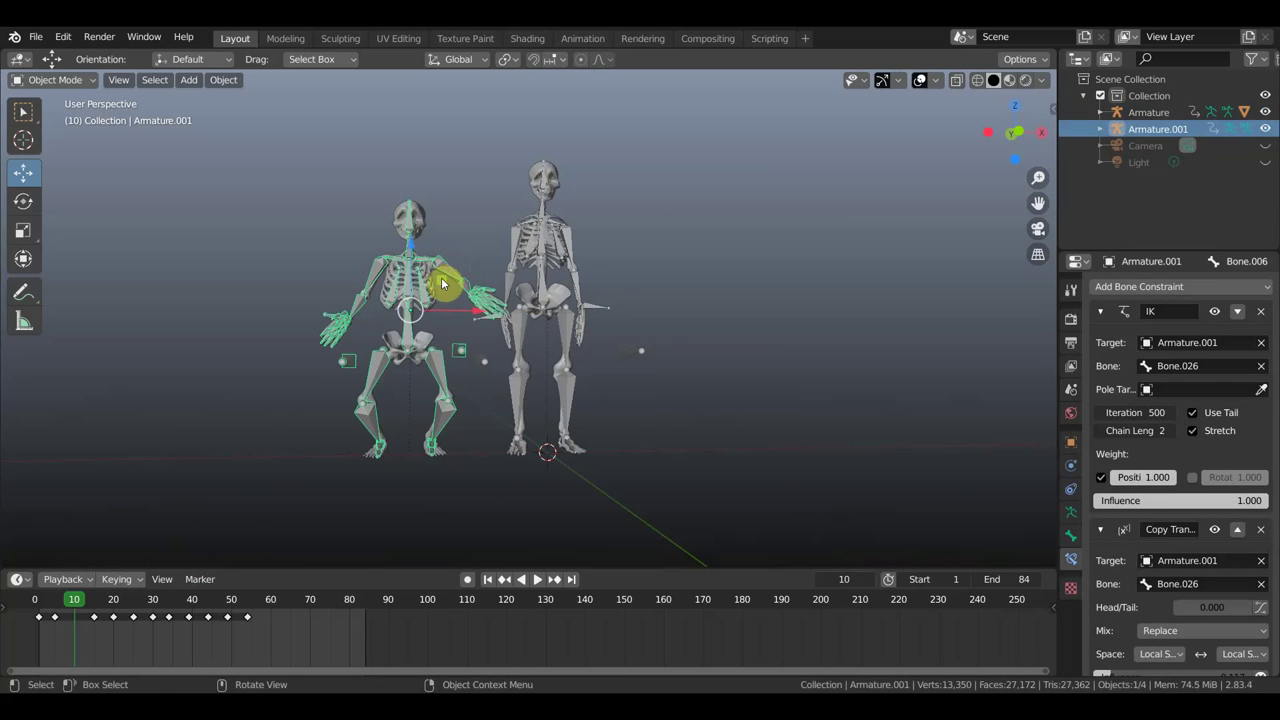
{"action": "left_click", "coordinate": [391, 280]}
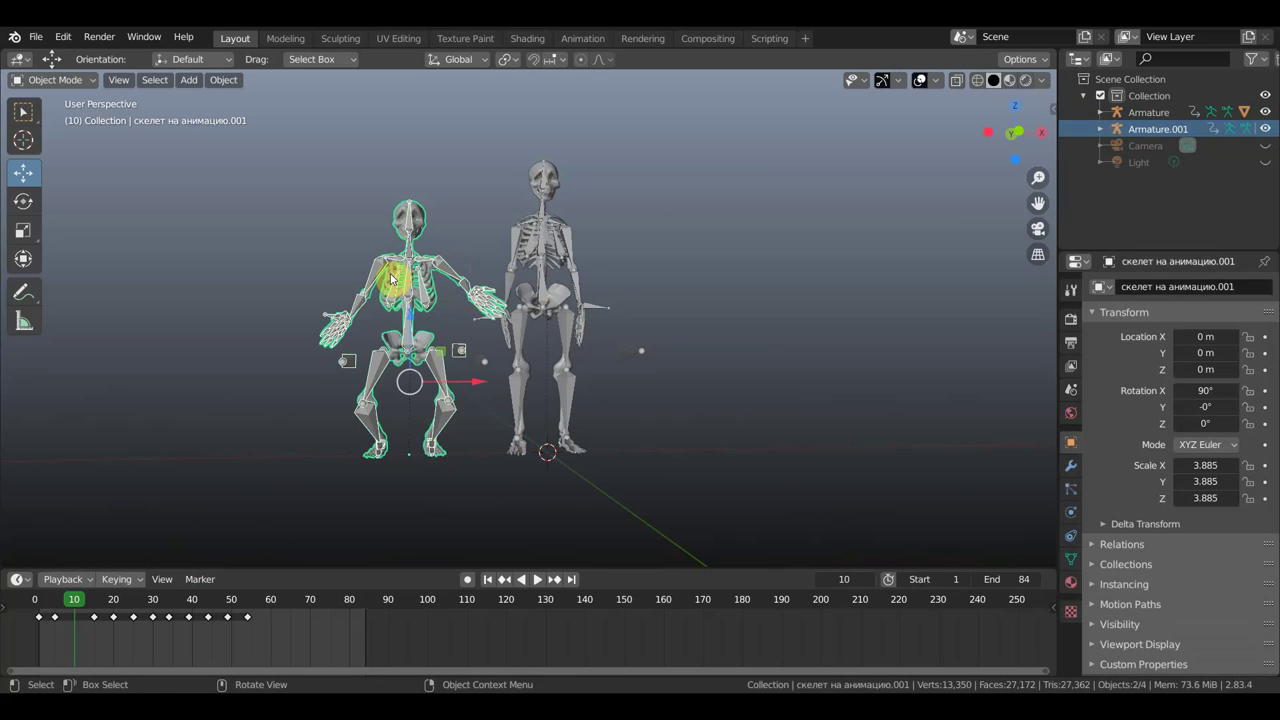
{"action": "key", "text": "Delete"}
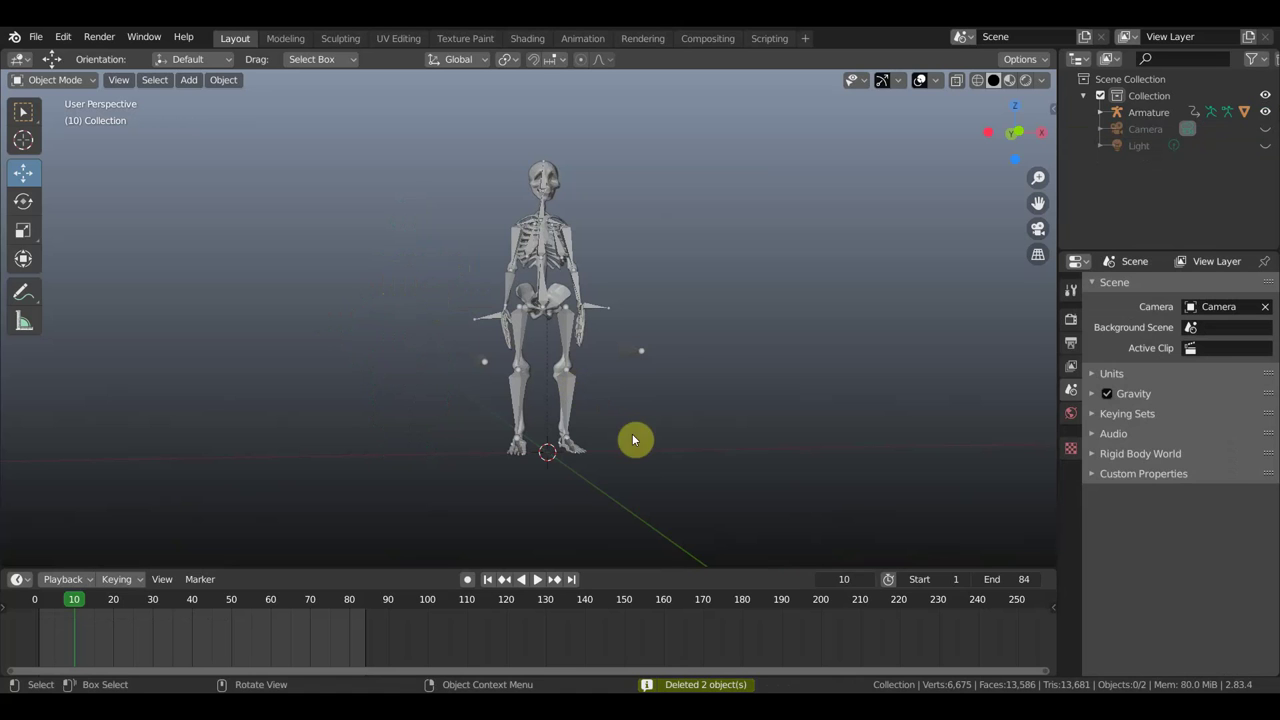
Step: Duplicate the skeleton and rig, move the copy about -4 m along X, and select its armature
{"action": "left_click_drag", "start_coordinate": [682, 487], "coordinate": [414, 122]}
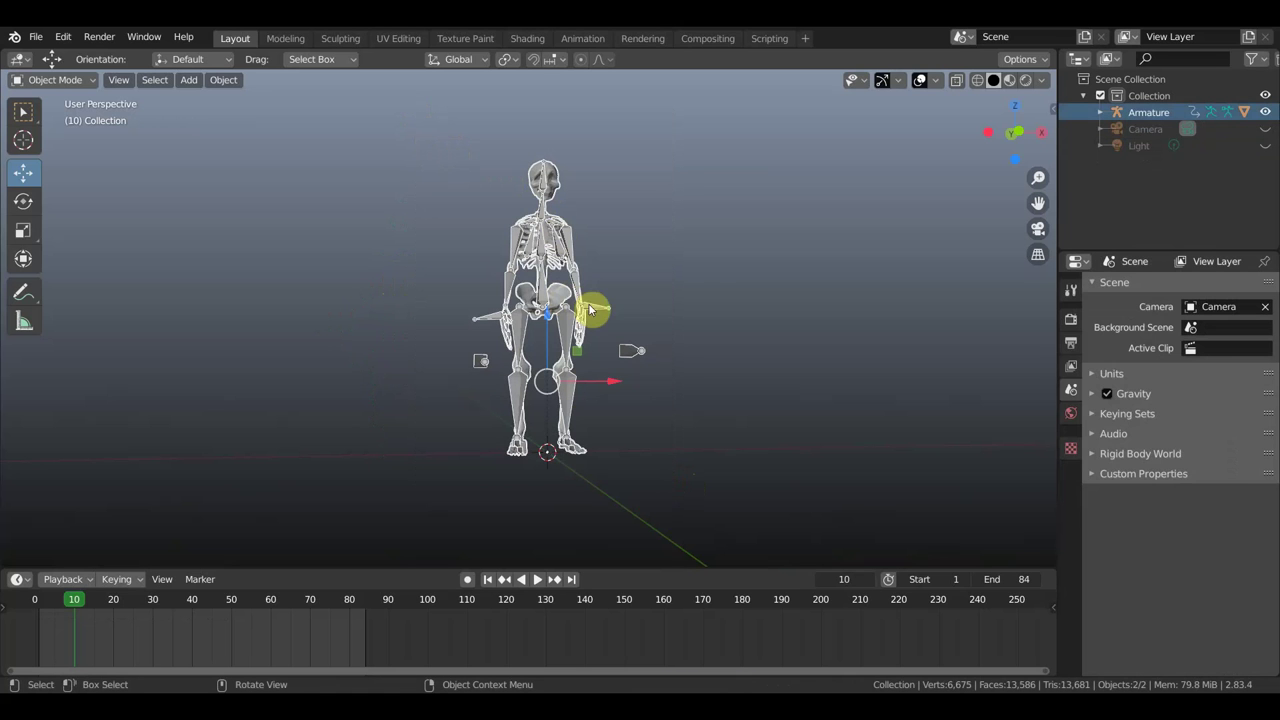
{"action": "key", "text": "shift+d"}
{"action": "right_click", "coordinate": [698, 289]}
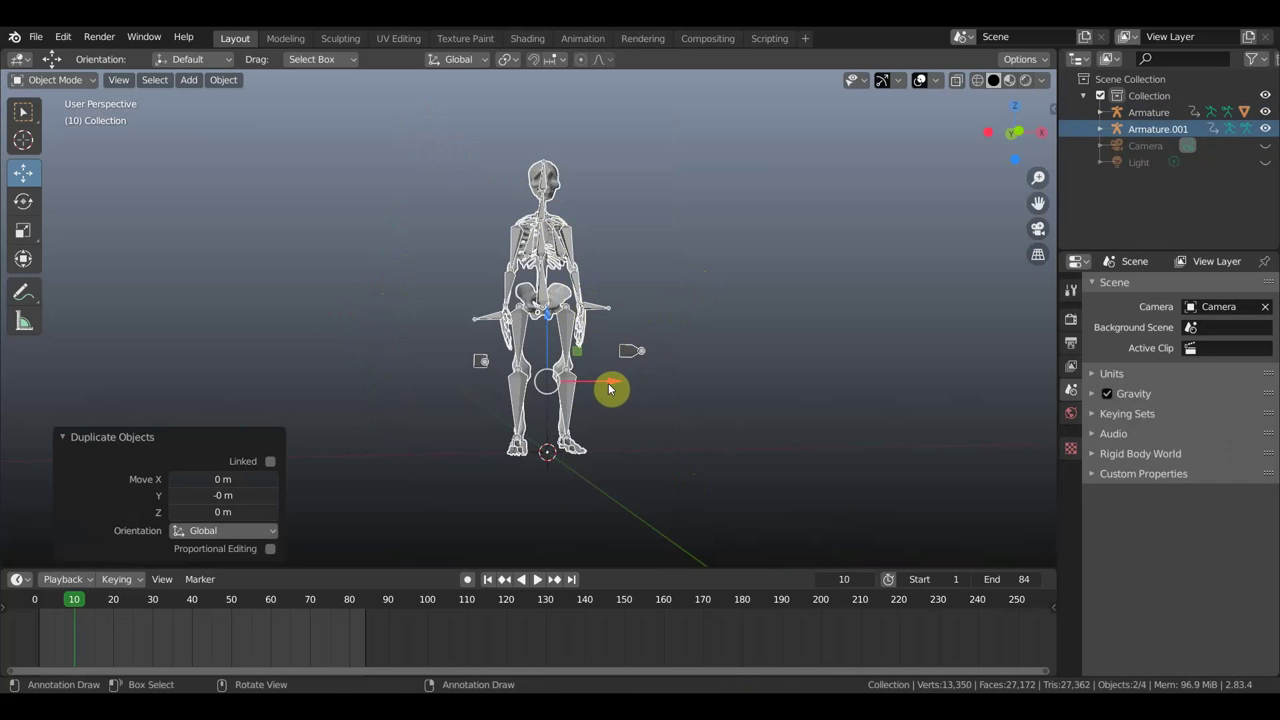
{"action": "left_click_drag", "start_coordinate": [609, 388], "coordinate": [469, 384]}
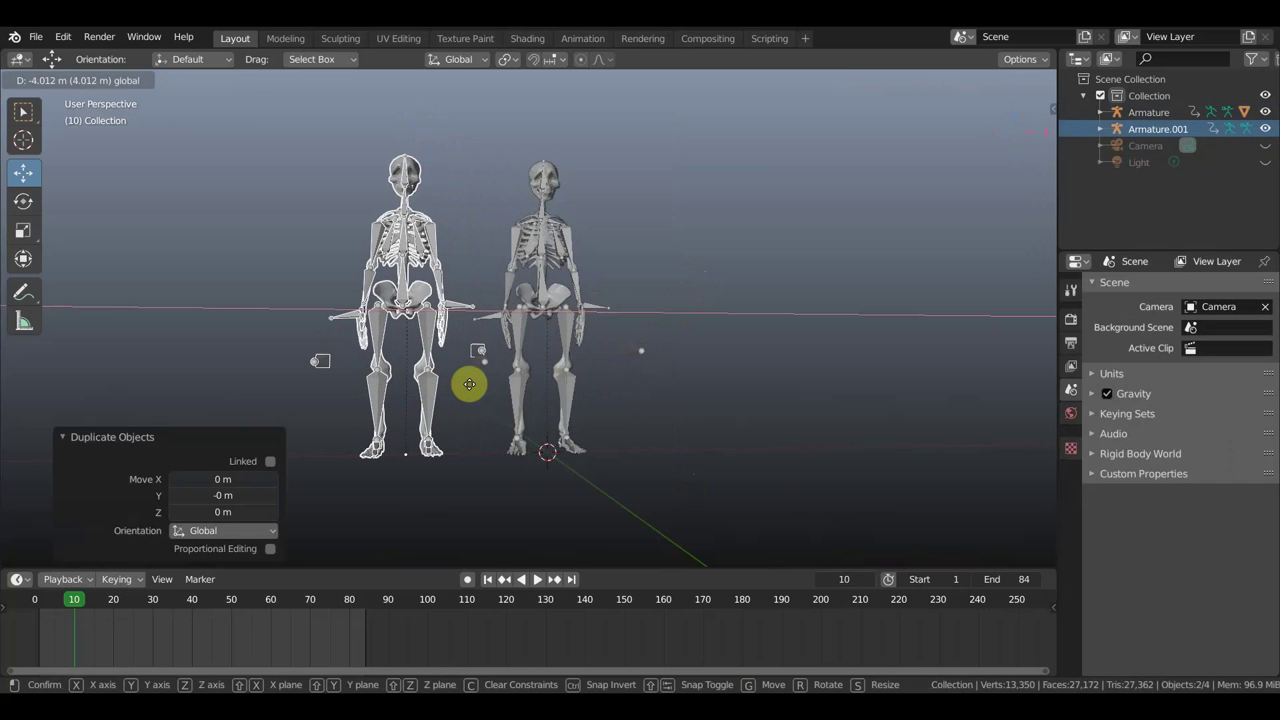
{"action": "left_click", "coordinate": [469, 384]}
{"action": "key", "text": "KP_1"}
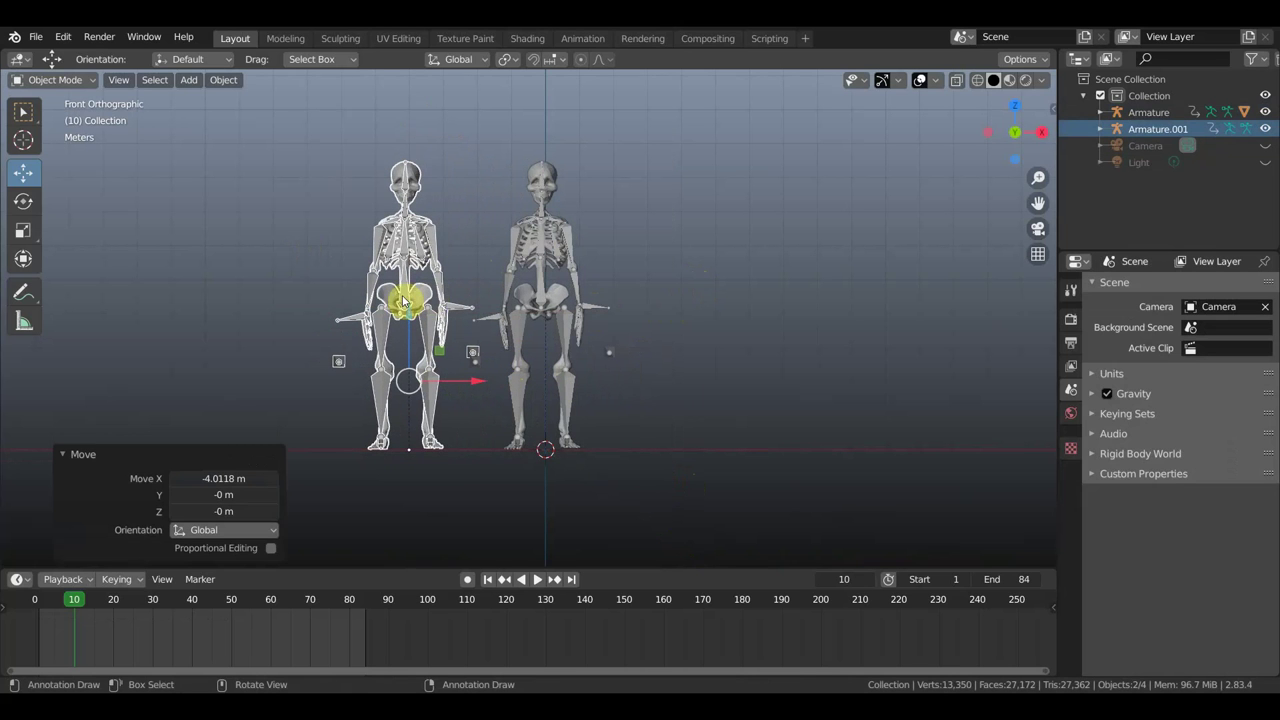
{"action": "left_click", "coordinate": [52, 79]}
{"action": "left_click", "coordinate": [378, 241]}
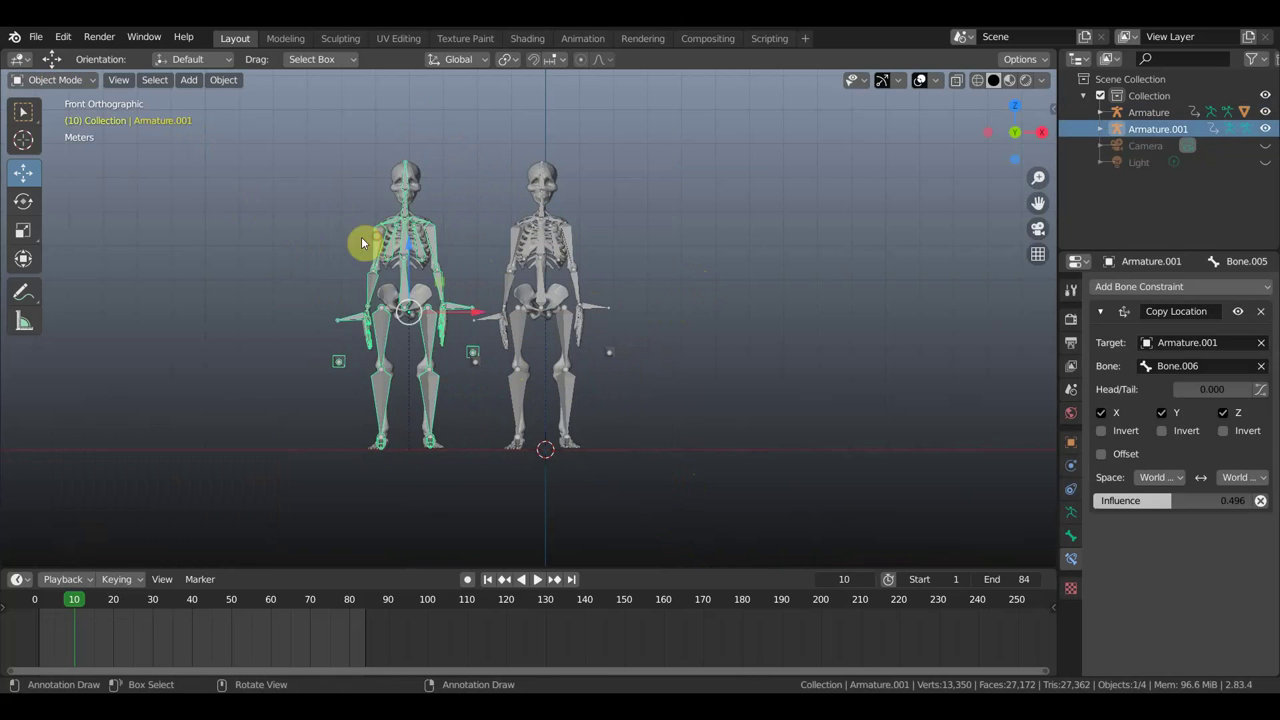
Step: Put the left armature in Pose Mode and shift all its keyframes about 8 frames later
{"action": "left_click", "coordinate": [78, 84]}
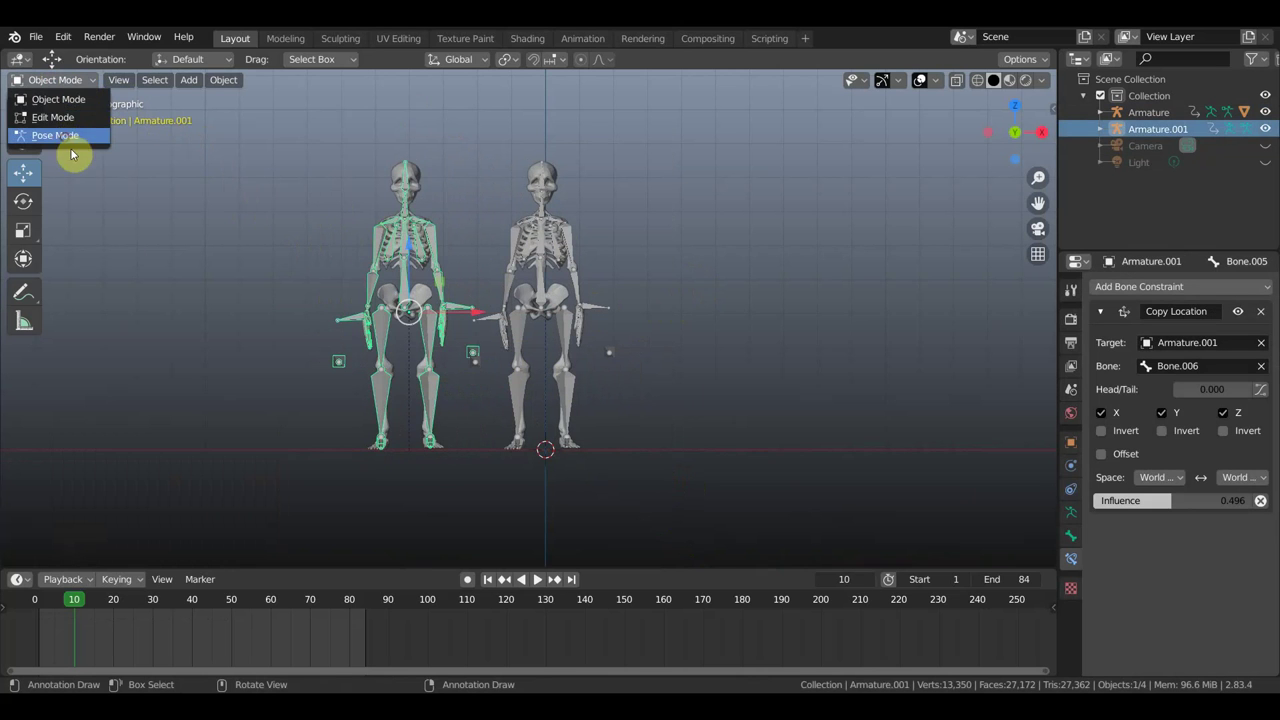
{"action": "left_click", "coordinate": [62, 136]}
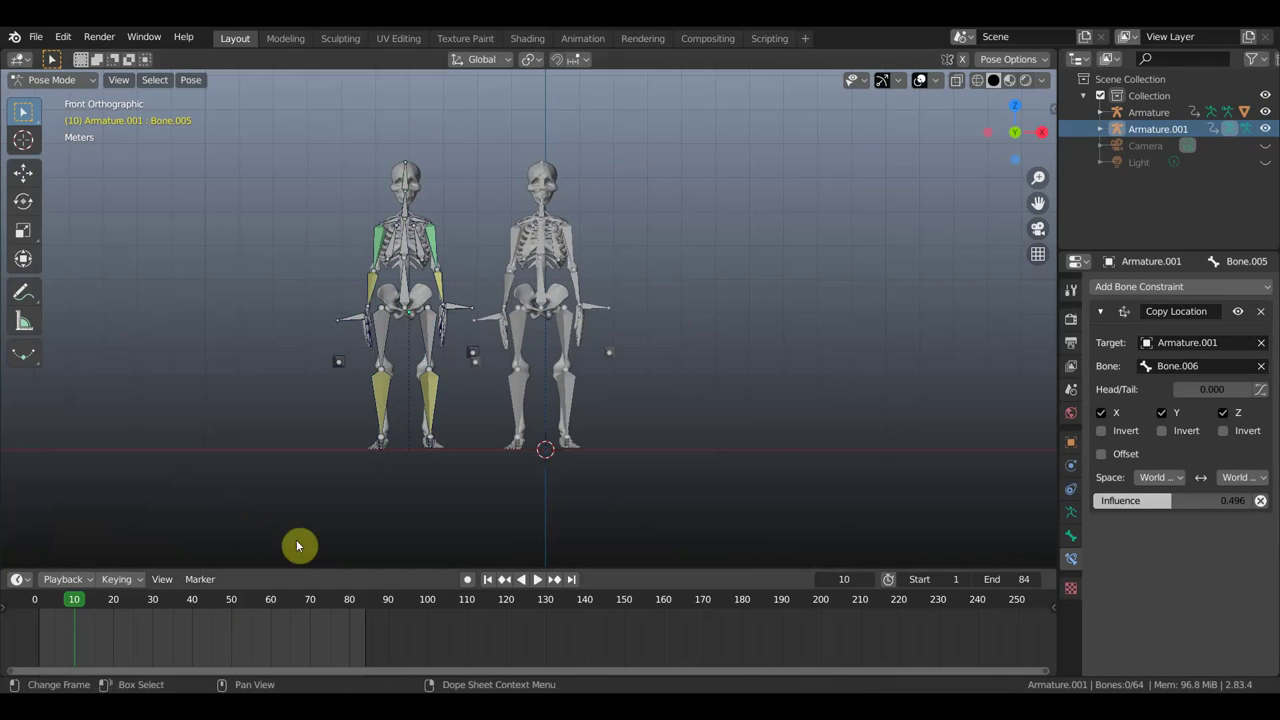
{"action": "left_click", "coordinate": [373, 287]}
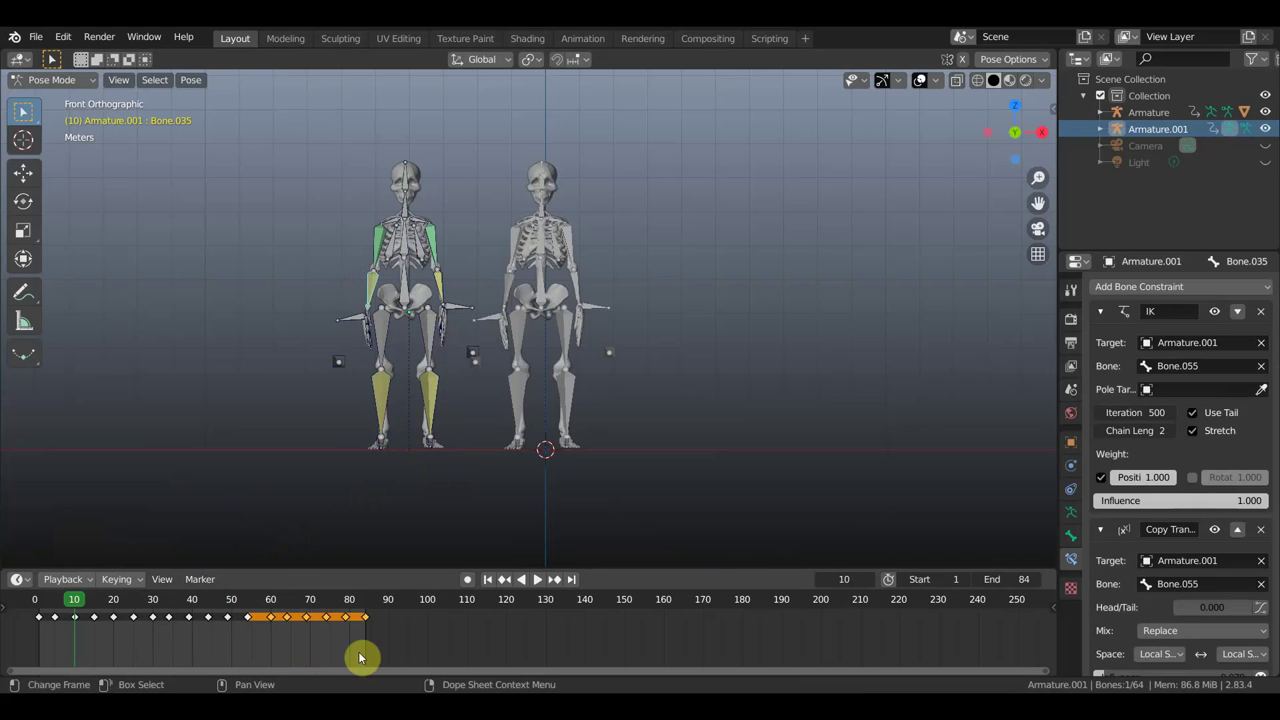
{"action": "key", "text": "a"}
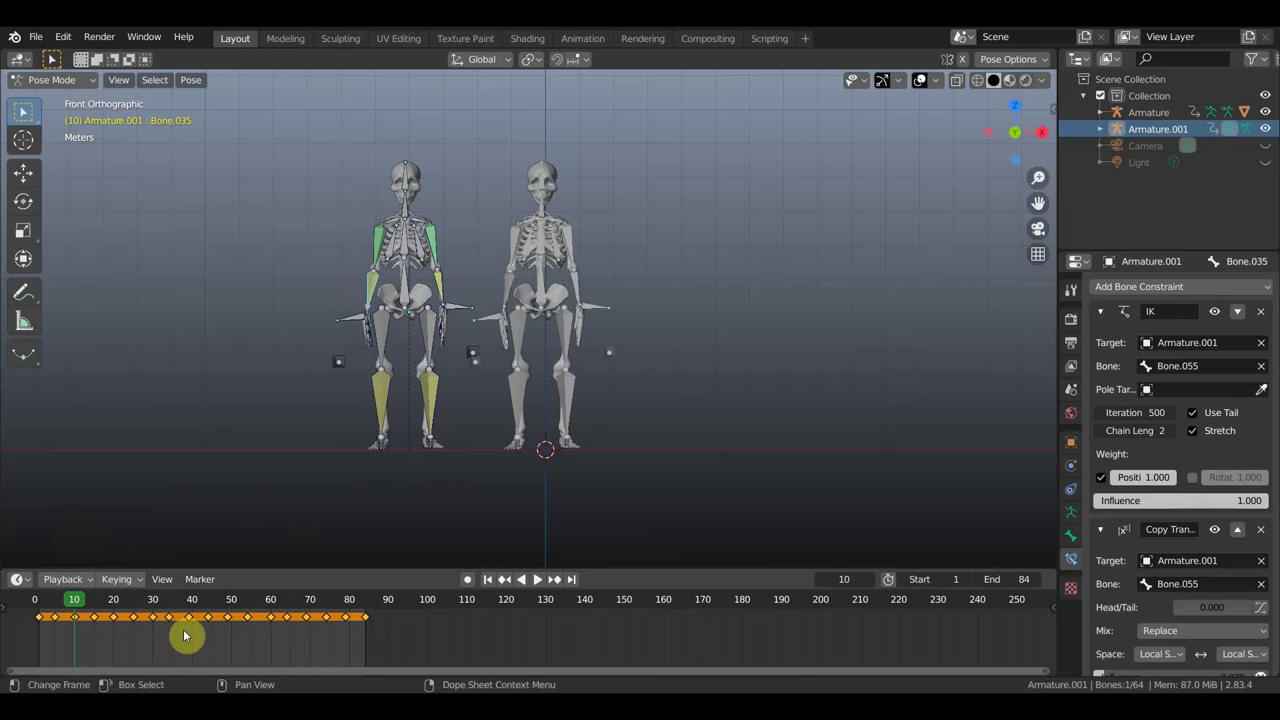
{"action": "key", "text": "g"}
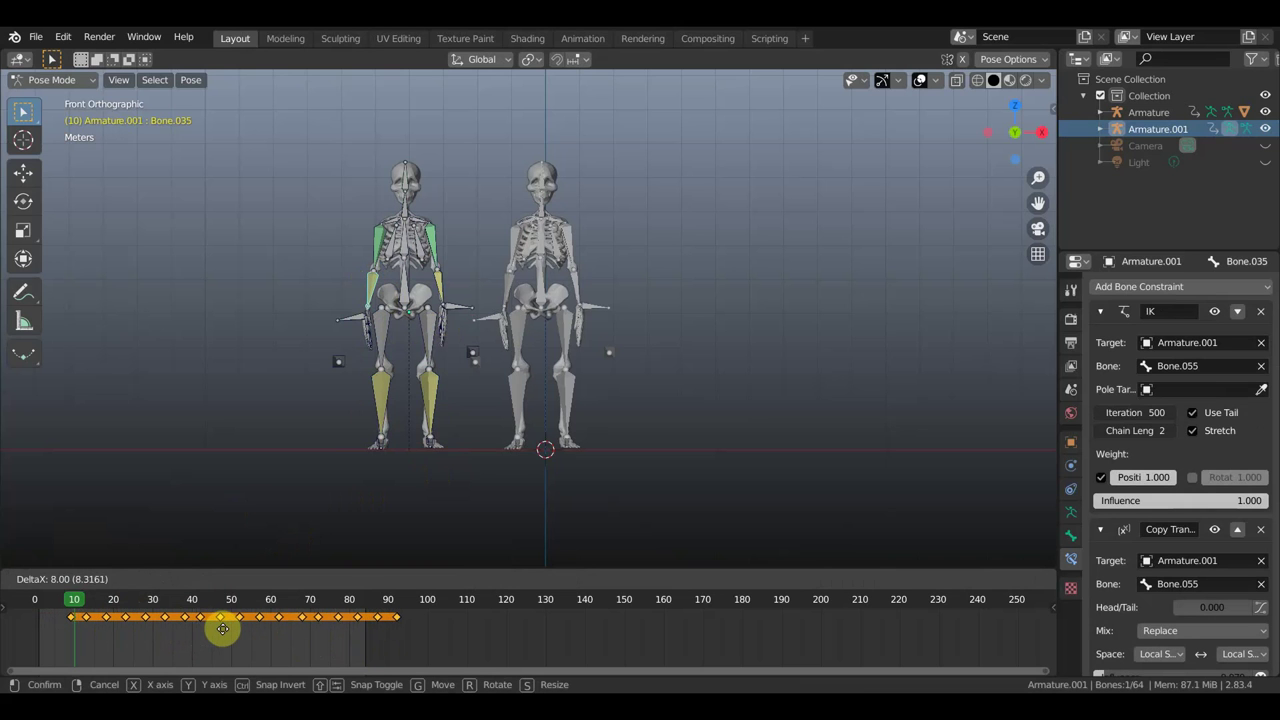
{"action": "left_click", "coordinate": [222, 625]}
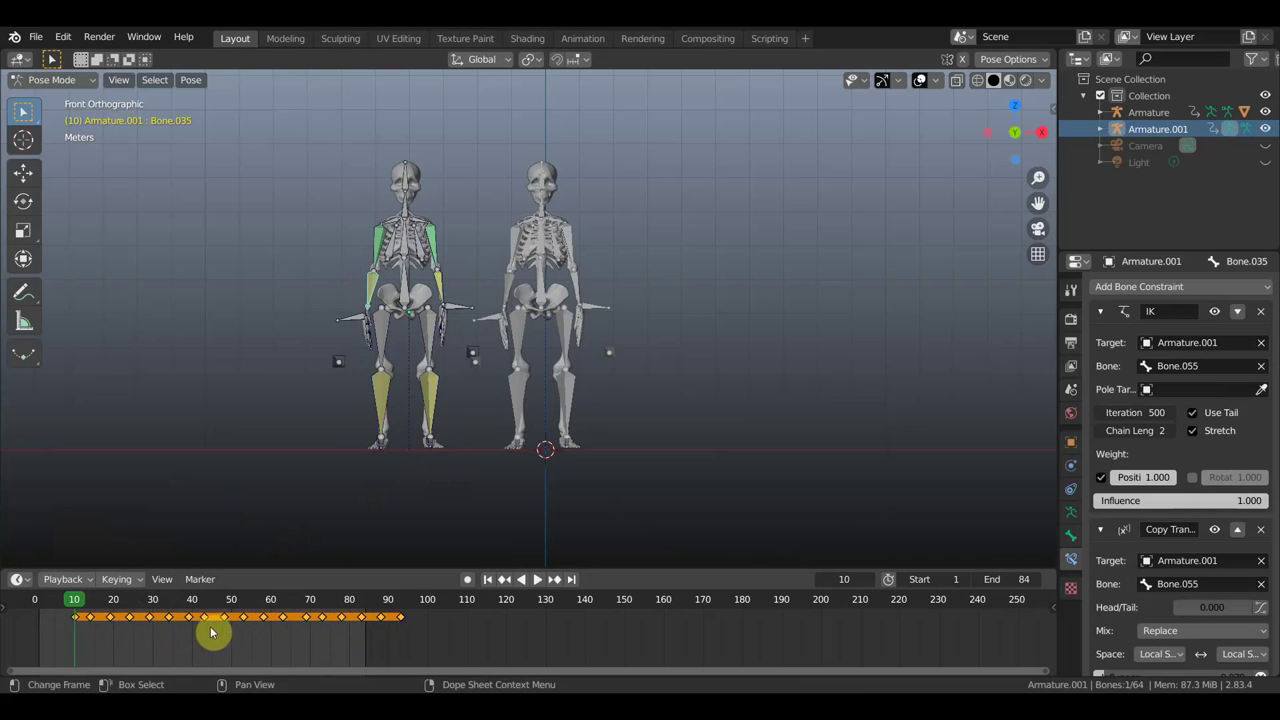
{"action": "key", "text": "space"}
{"action": "mouse_move", "coordinate": [63, 601]}
{"action": "left_mouse_down"}
{"action": "mouse_move", "coordinate": [59, 616]}
{"action": "mouse_move", "coordinate": [76, 618]}
{"action": "left_mouse_up"}
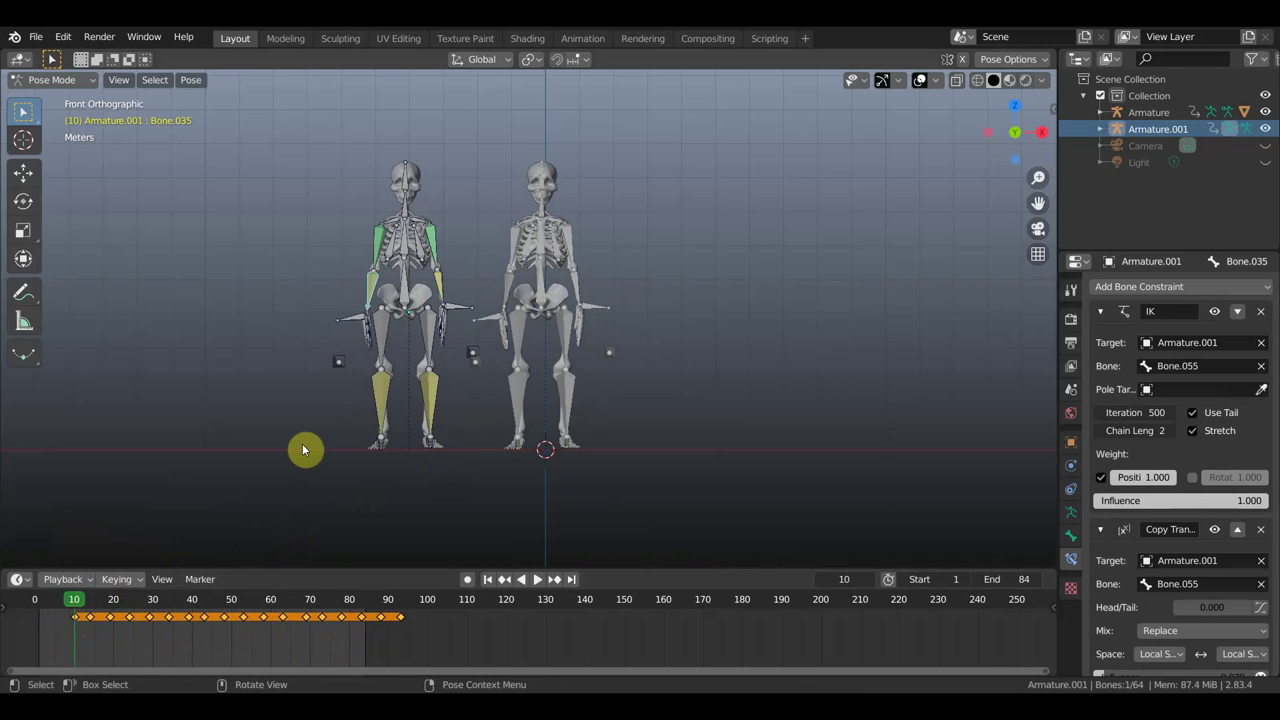
Step: Key LocRot for all left-rig bones at frame 10, then play to check the offset
{"action": "key", "text": "a"}
{"action": "key", "text": "i"}
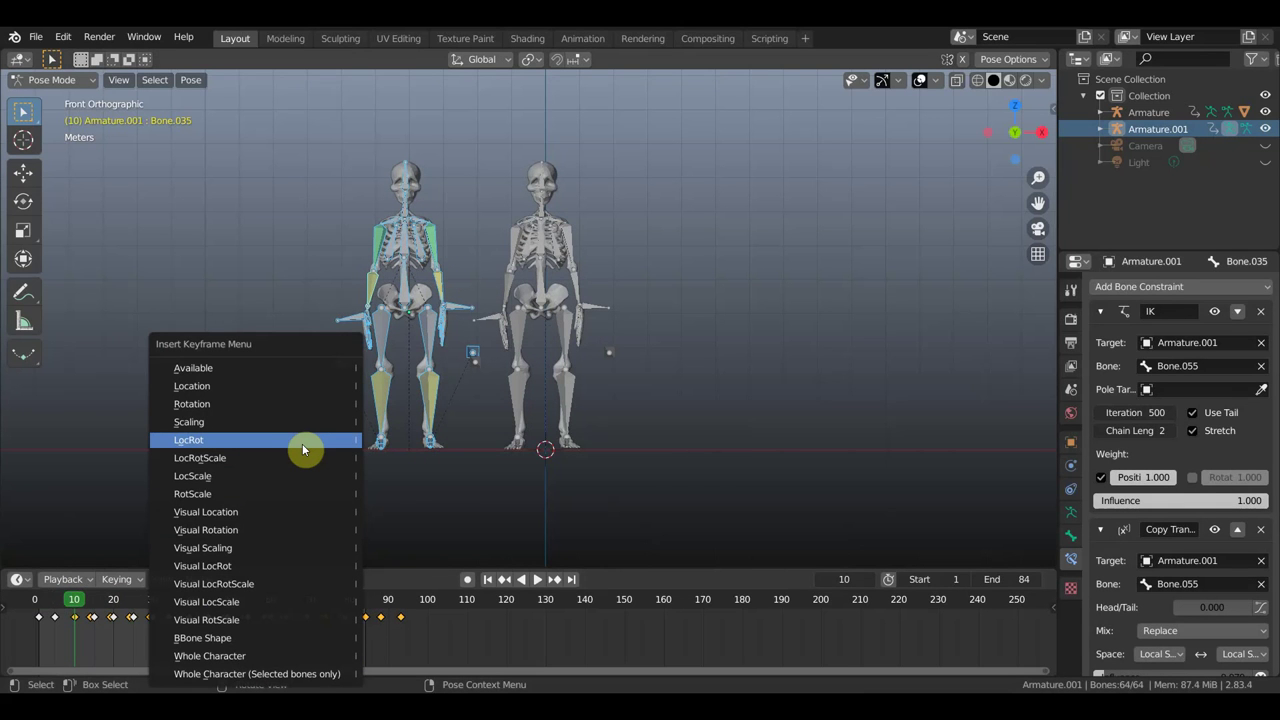
{"action": "left_click", "coordinate": [236, 439]}
{"action": "key", "text": "space"}
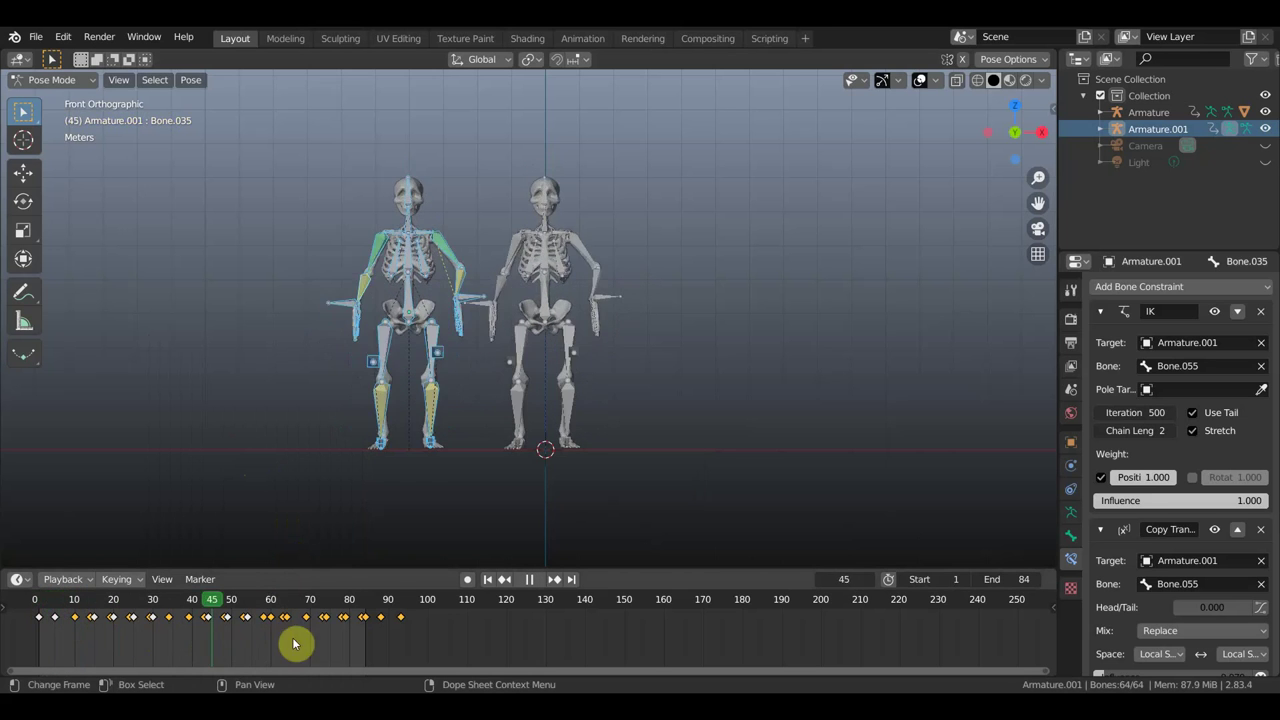
{"action": "key", "text": "space"}
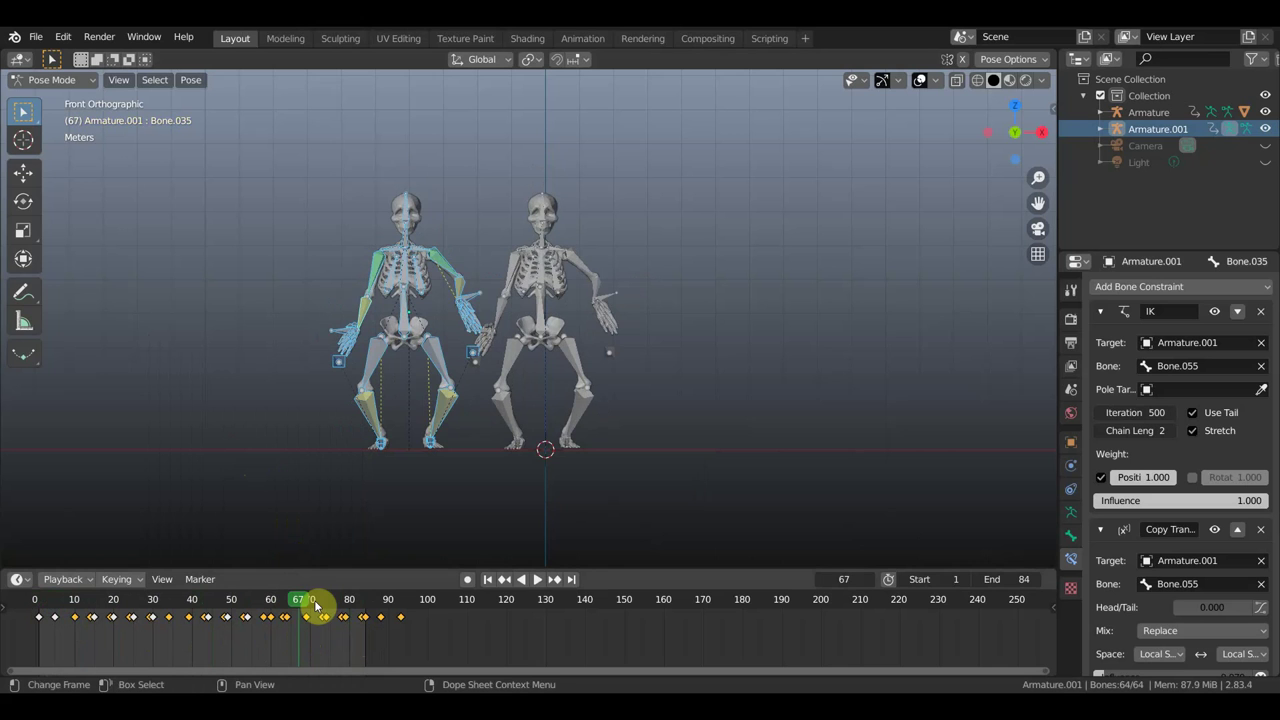
Step: Shift the selected keyframes about 69 frames later, then delete and restore them
{"action": "mouse_move", "coordinate": [315, 605]}
{"action": "left_mouse_down"}
{"action": "mouse_move", "coordinate": [617, 615]}
{"action": "mouse_move", "coordinate": [254, 640]}
{"action": "mouse_move", "coordinate": [335, 653]}
{"action": "left_mouse_up"}
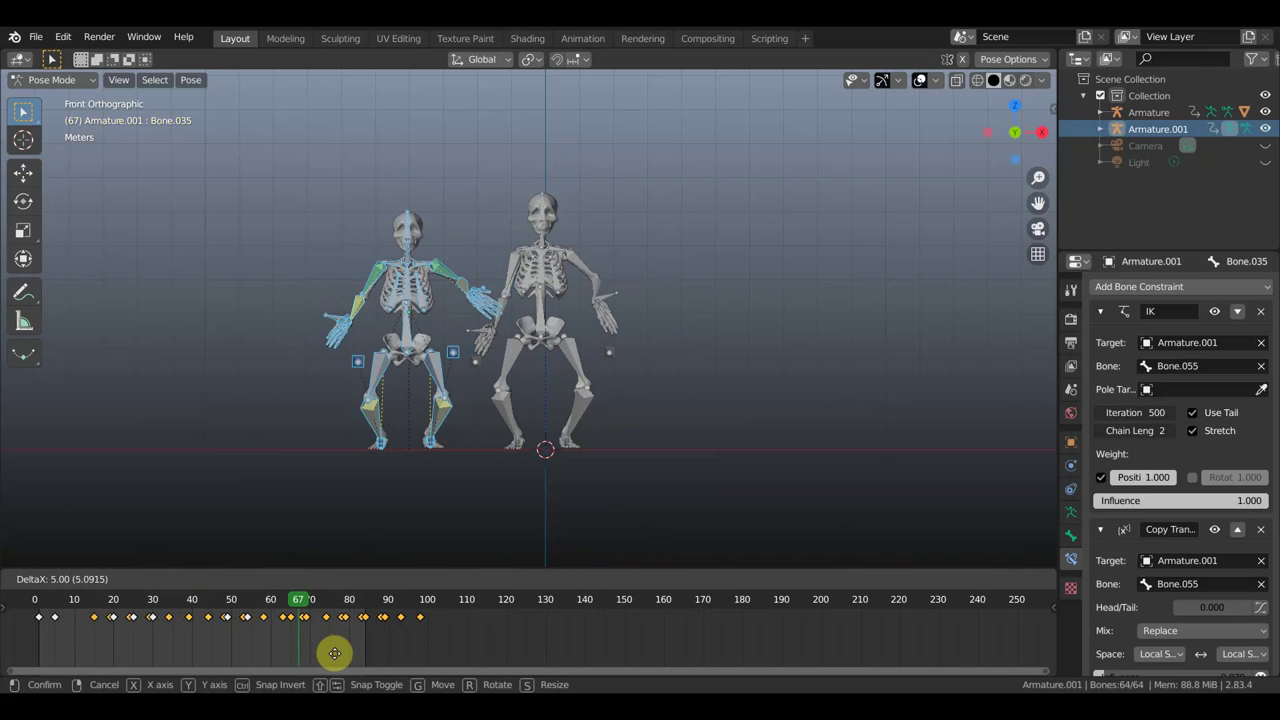
{"action": "left_click", "coordinate": [335, 653]}
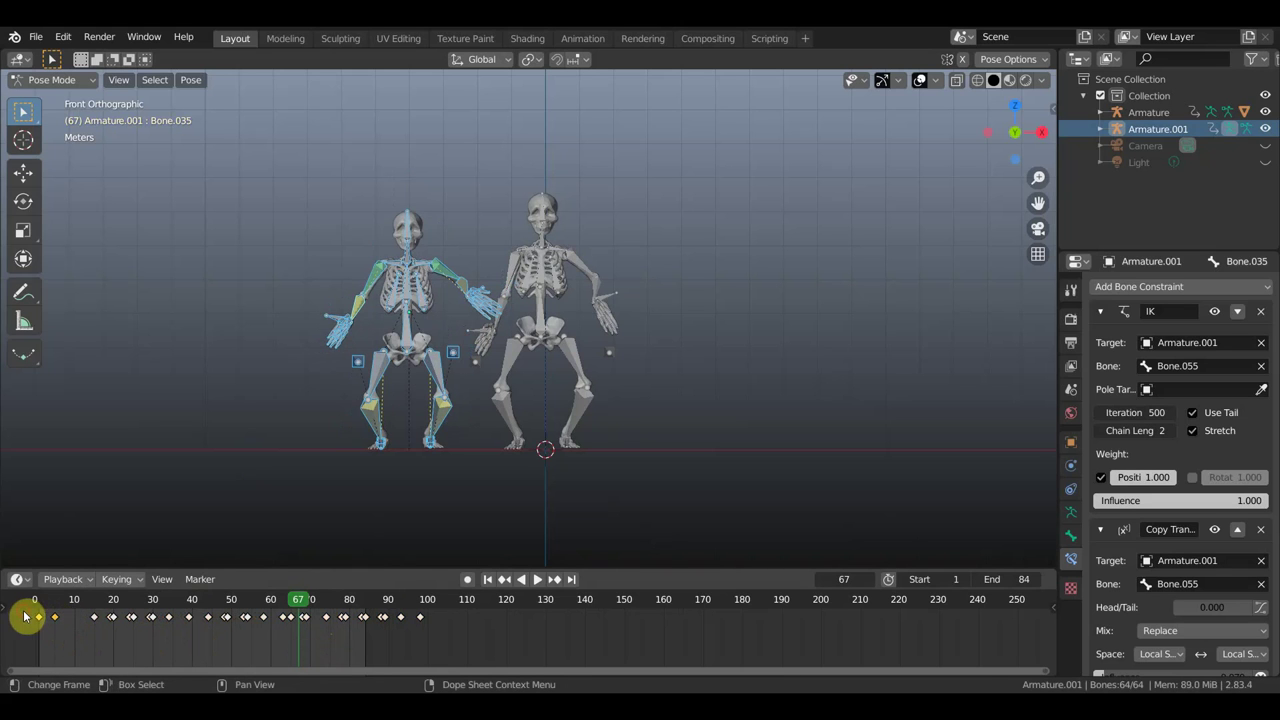
{"action": "key", "text": "x"}
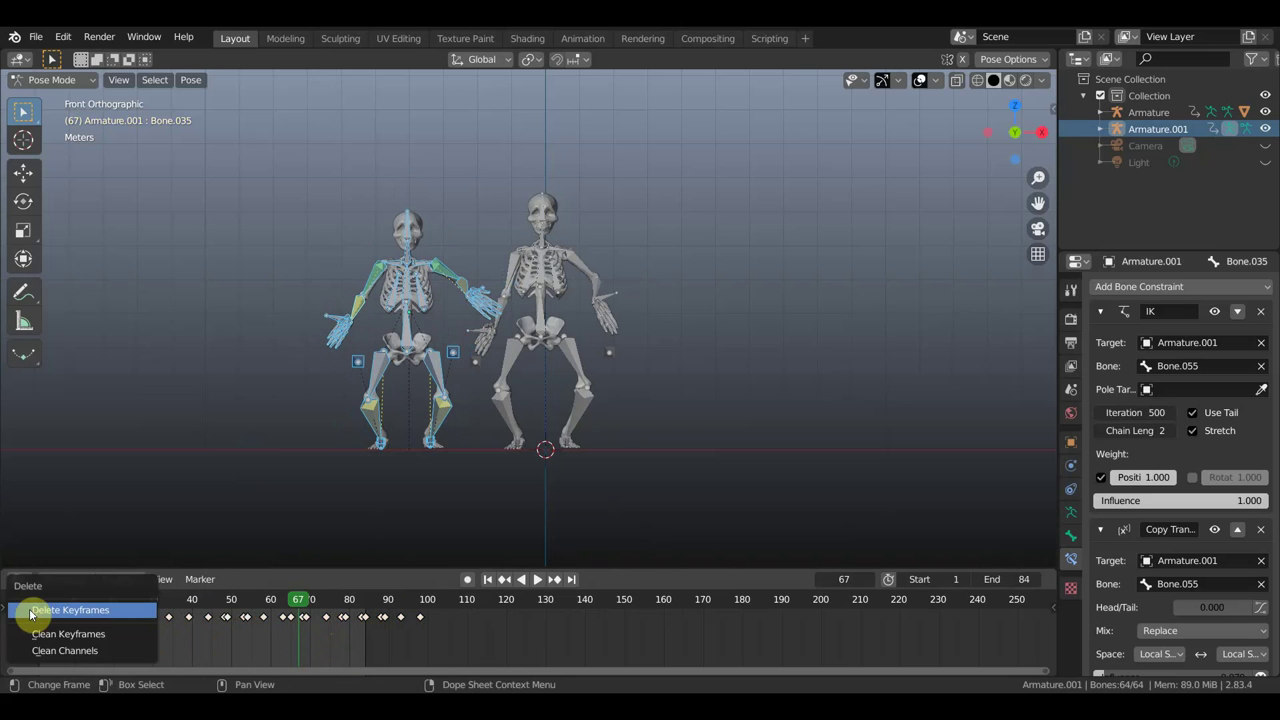
{"action": "left_click", "coordinate": [70, 610]}
{"action": "mouse_move", "coordinate": [300, 606]}
{"action": "left_mouse_down"}
{"action": "mouse_move", "coordinate": [86, 600]}
{"action": "mouse_move", "coordinate": [129, 604]}
{"action": "left_mouse_up"}
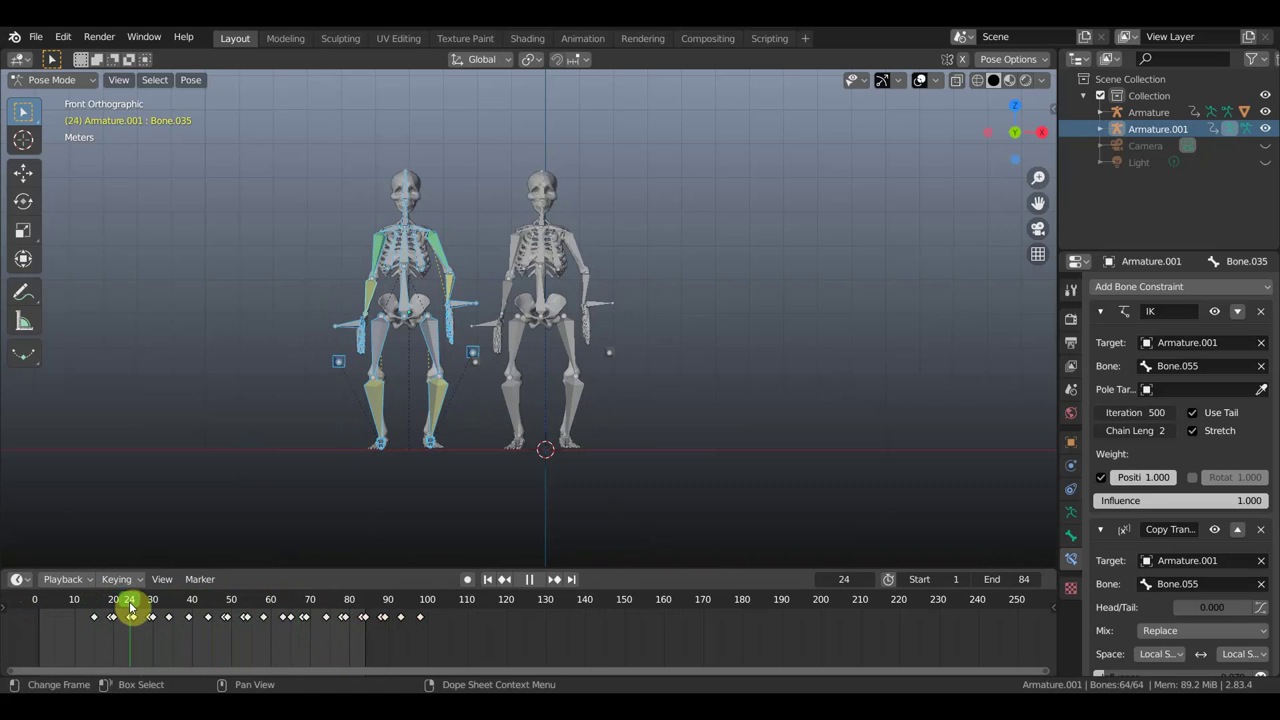
{"action": "key", "text": "ctrl+z"}
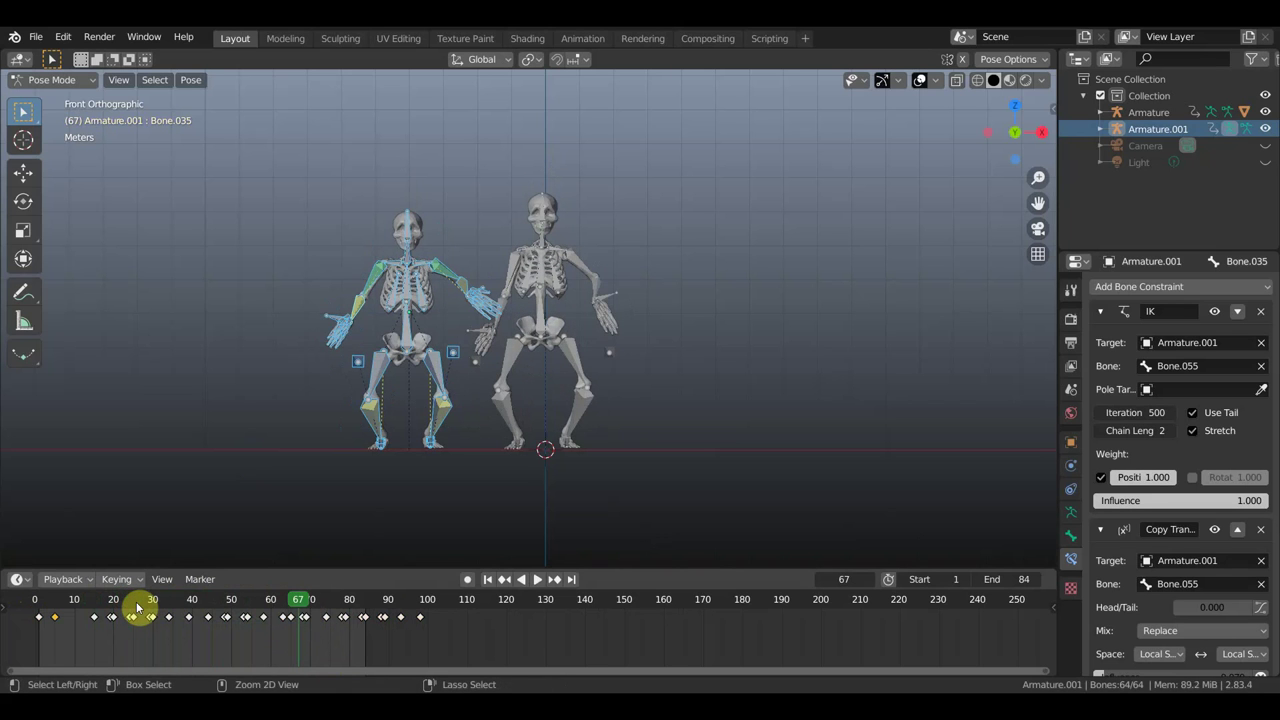
Step: Move the inverted keyframe selection later and delete the keys between frames 10 and 50
{"action": "key", "text": "ctrl+i"}
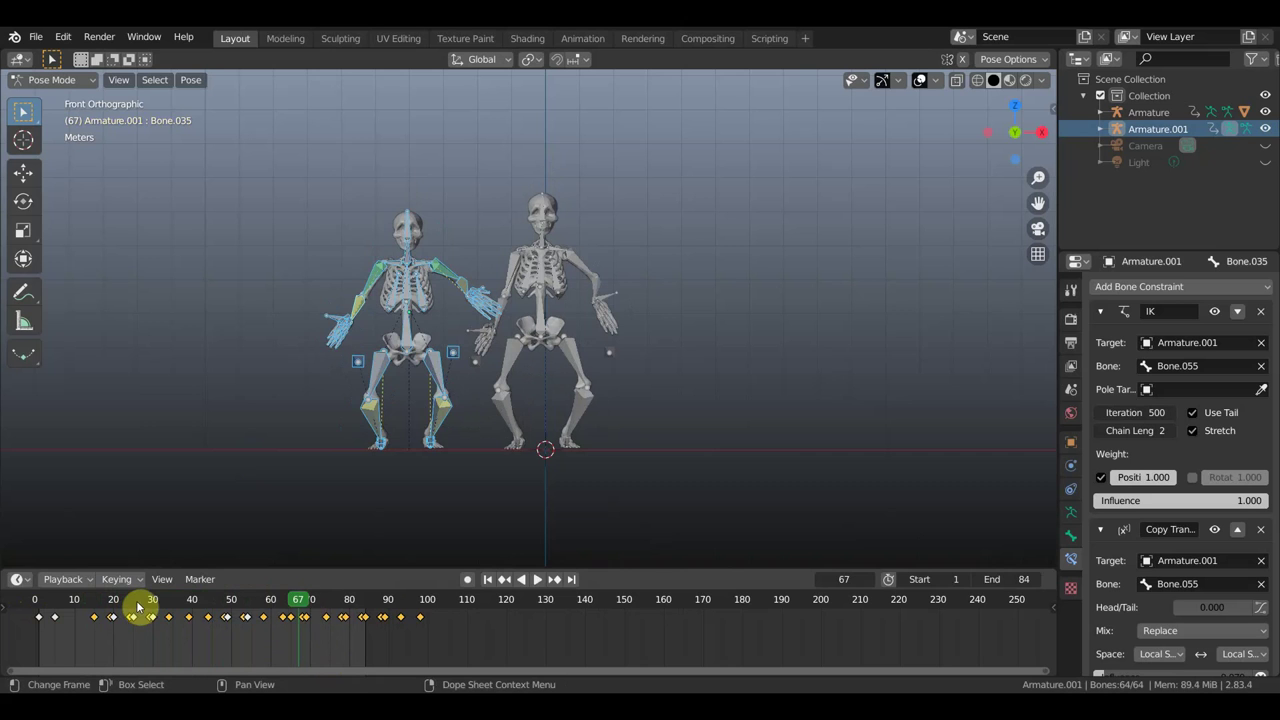
{"action": "key", "text": "g"}
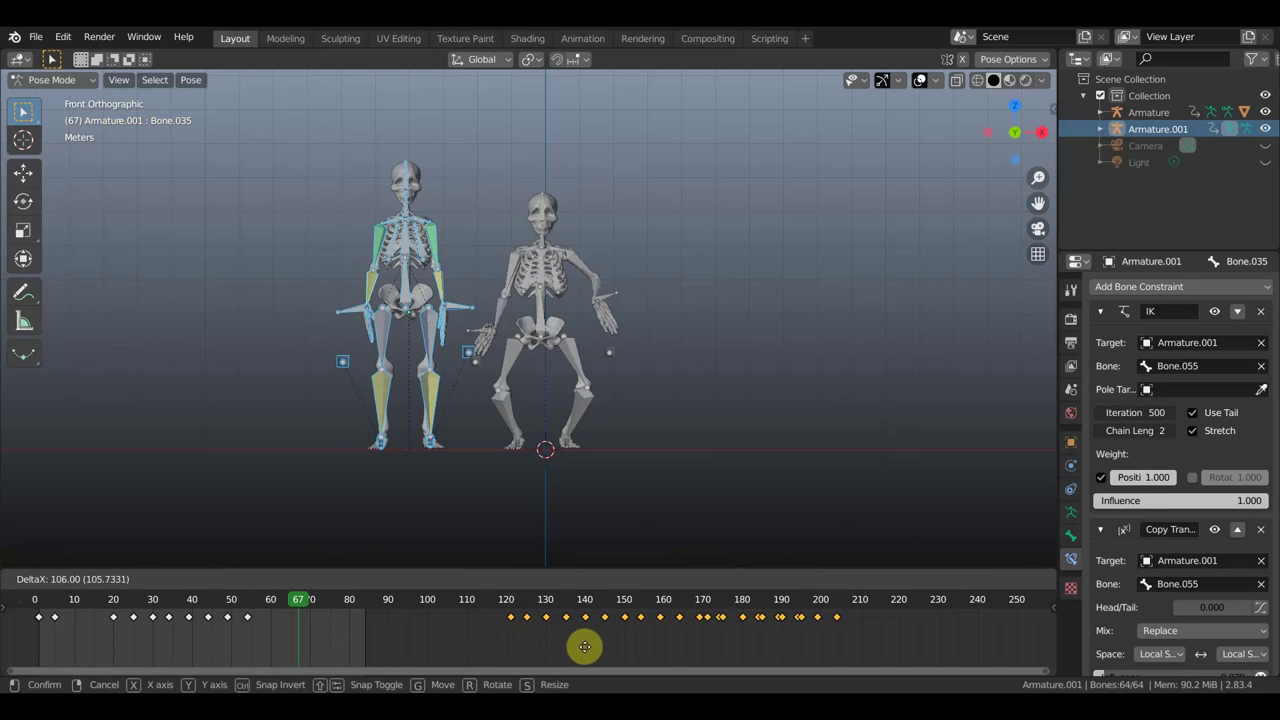
{"action": "left_click", "coordinate": [284, 652]}
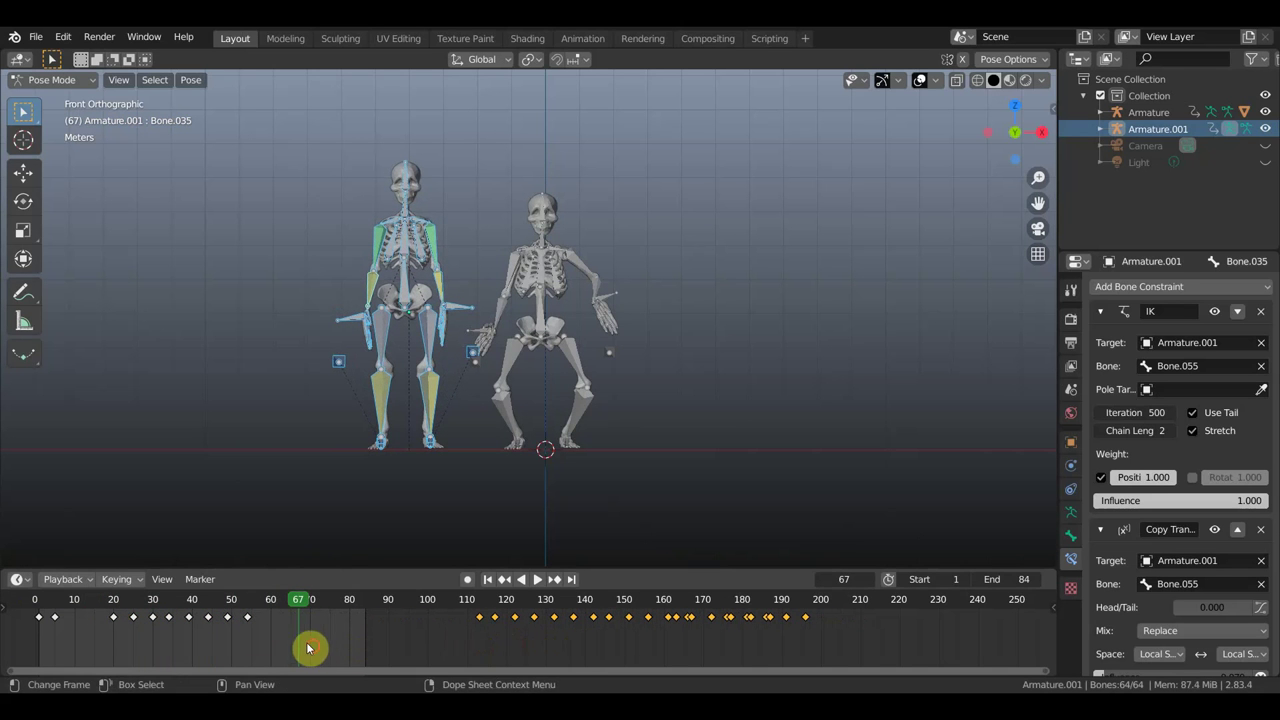
{"action": "left_click_drag", "start_coordinate": [307, 648], "coordinate": [75, 606]}
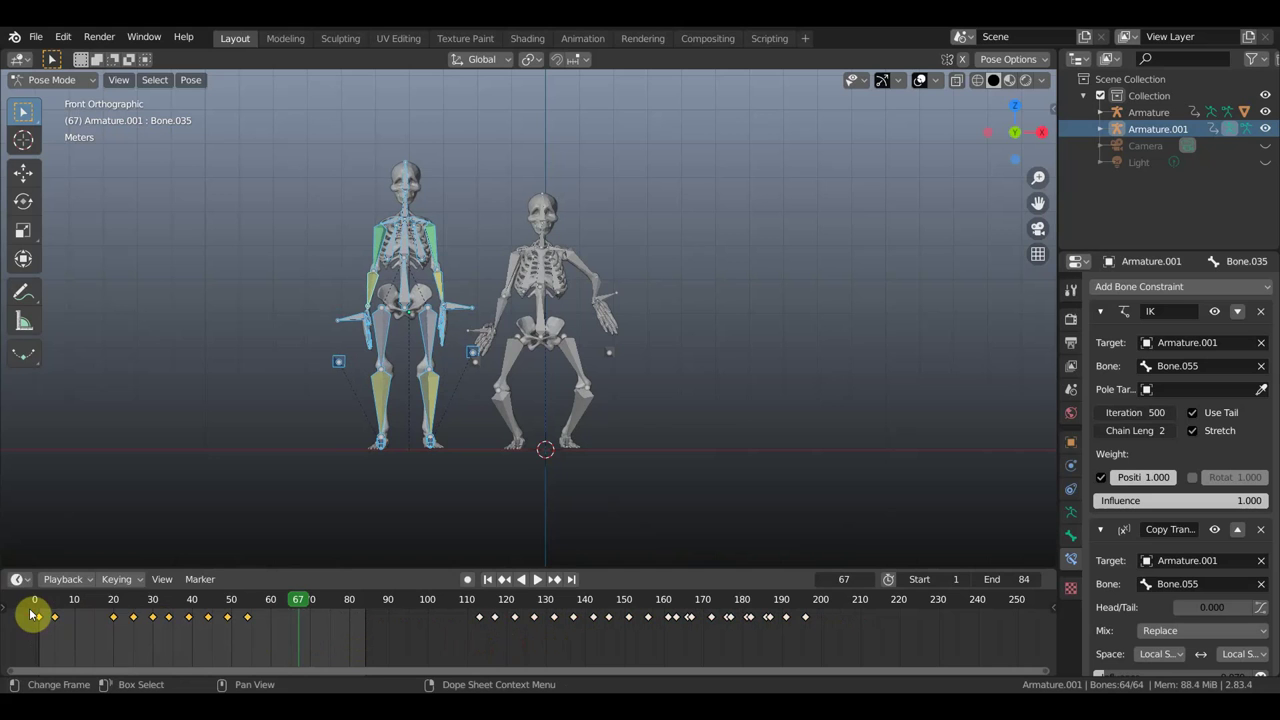
{"action": "key", "text": "x"}
{"action": "left_click", "coordinate": [31, 613]}
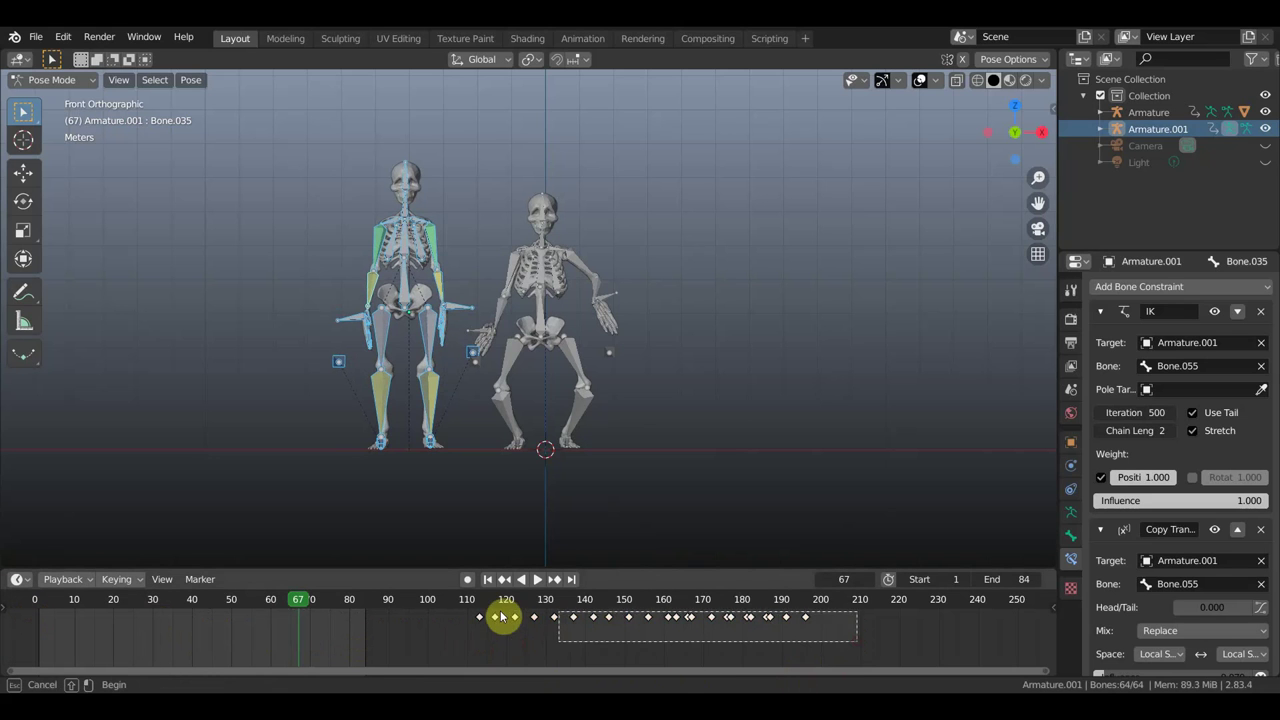
Step: Move the keyframes around frames 110–200 back along the timeline and check frame 8
{"action": "left_click_drag", "start_coordinate": [857, 648], "coordinate": [455, 617]}
{"action": "key", "text": "g"}
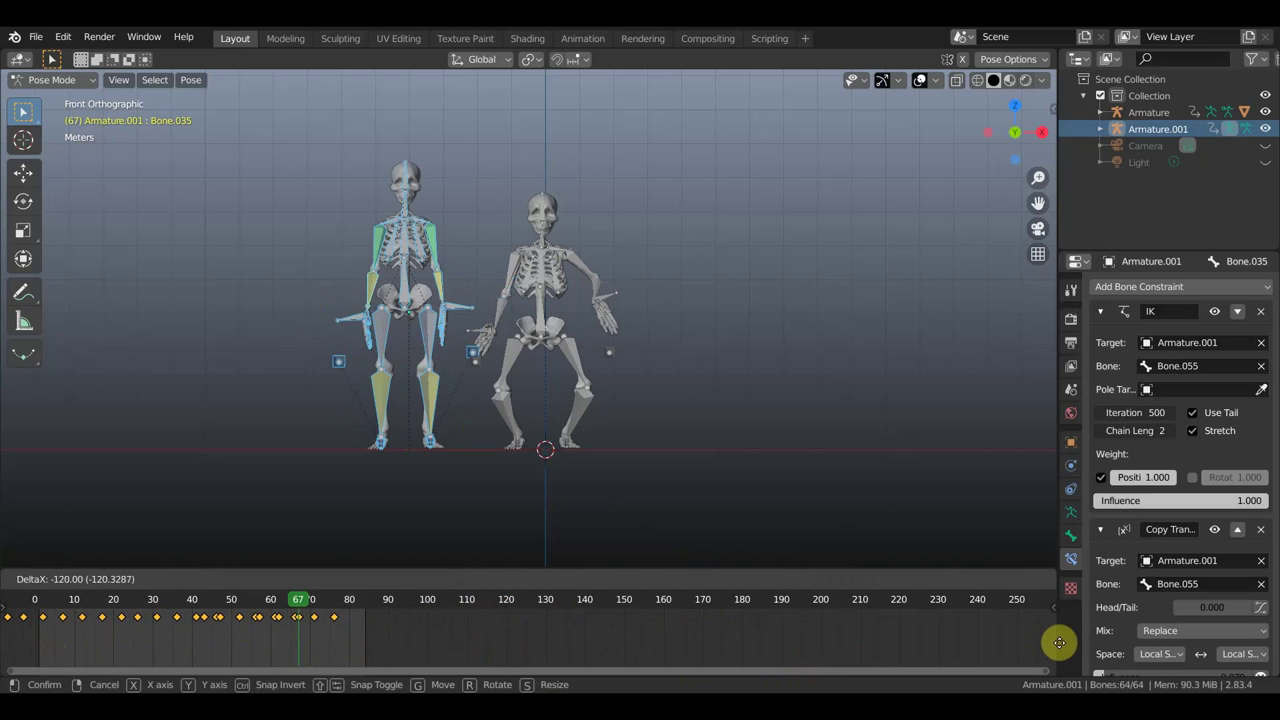
{"action": "left_click", "coordinate": [97, 645]}
{"action": "mouse_move", "coordinate": [283, 604]}
{"action": "left_mouse_down"}
{"action": "mouse_move", "coordinate": [60, 614]}
{"action": "mouse_move", "coordinate": [204, 644]}
{"action": "mouse_move", "coordinate": [384, 648]}
{"action": "mouse_move", "coordinate": [352, 646]}
{"action": "left_mouse_up"}
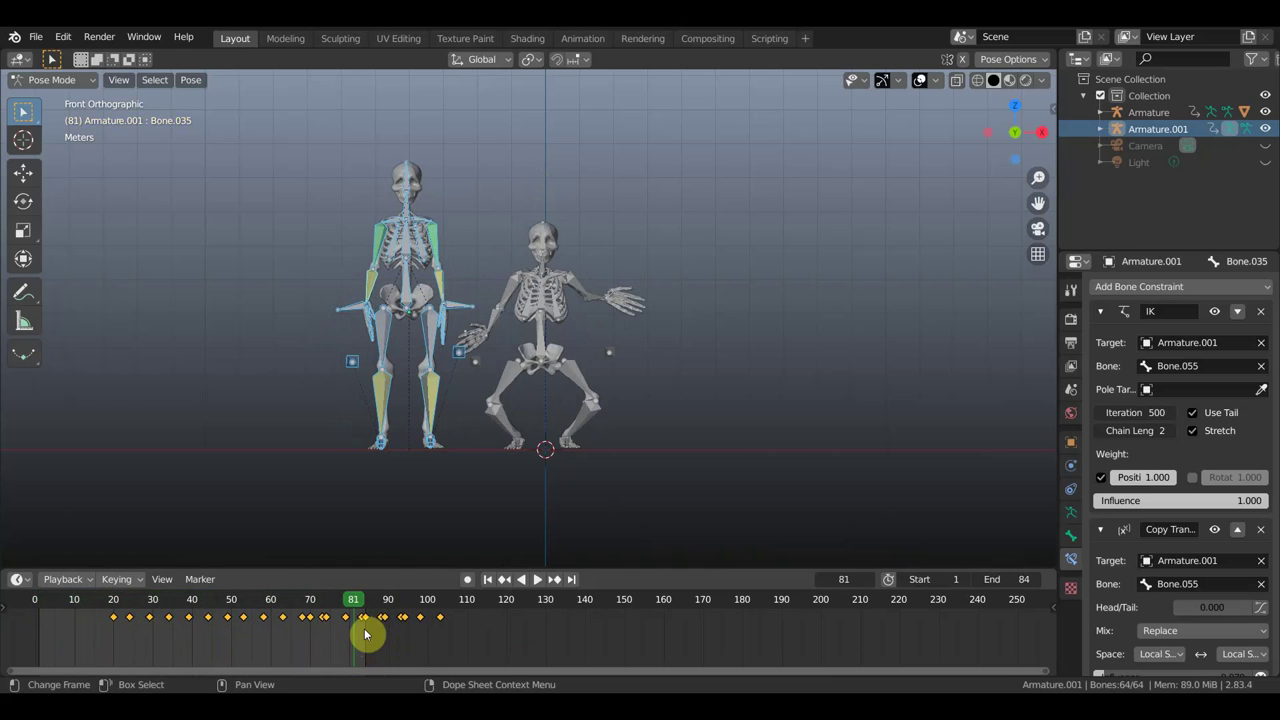
Step: In Object Mode, delete the left skeleton with its armature and select the remaining skeleton
{"action": "left_click", "coordinate": [52, 86]}
{"action": "left_click", "coordinate": [90, 98]}
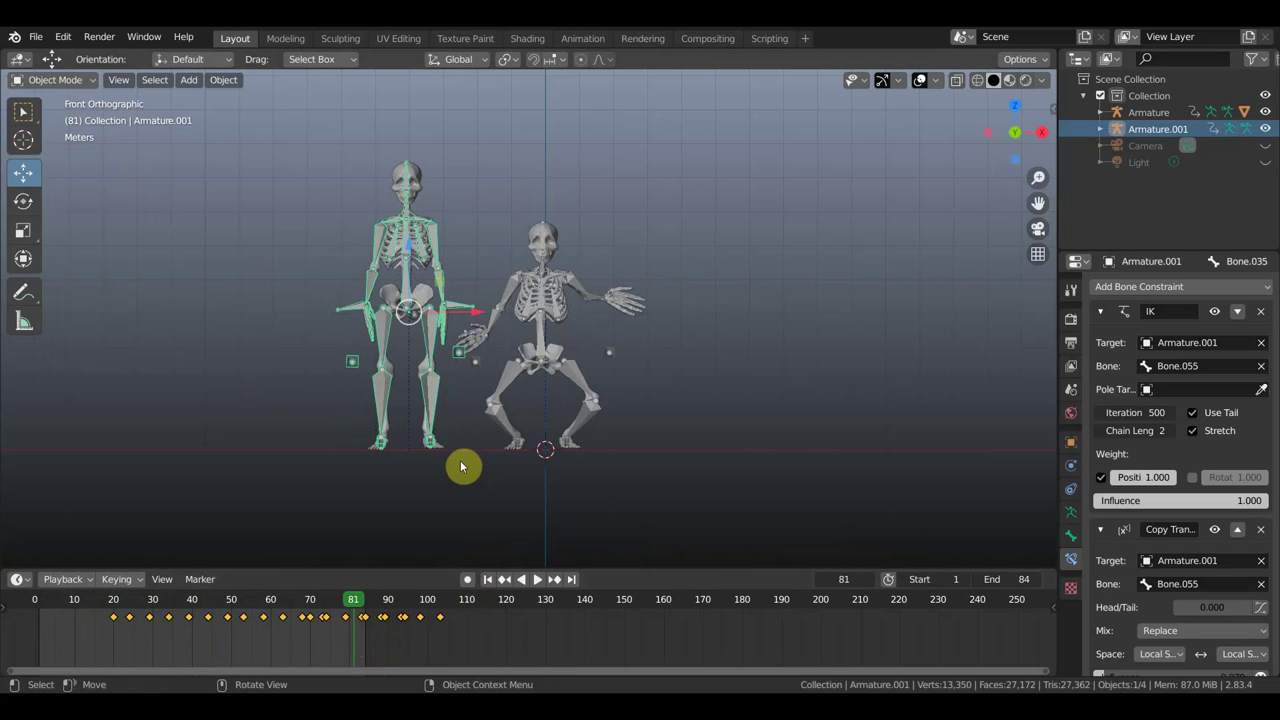
{"action": "left_click", "coordinate": [416, 169]}
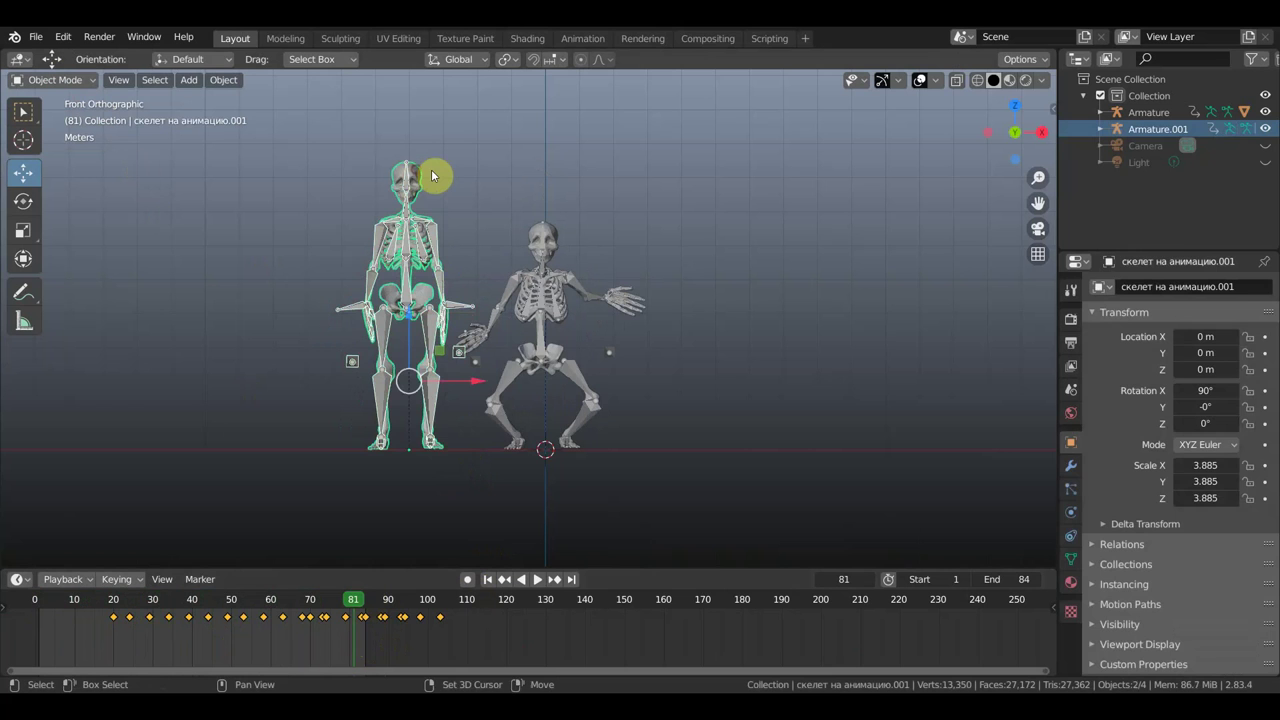
{"action": "key", "text": "Delete"}
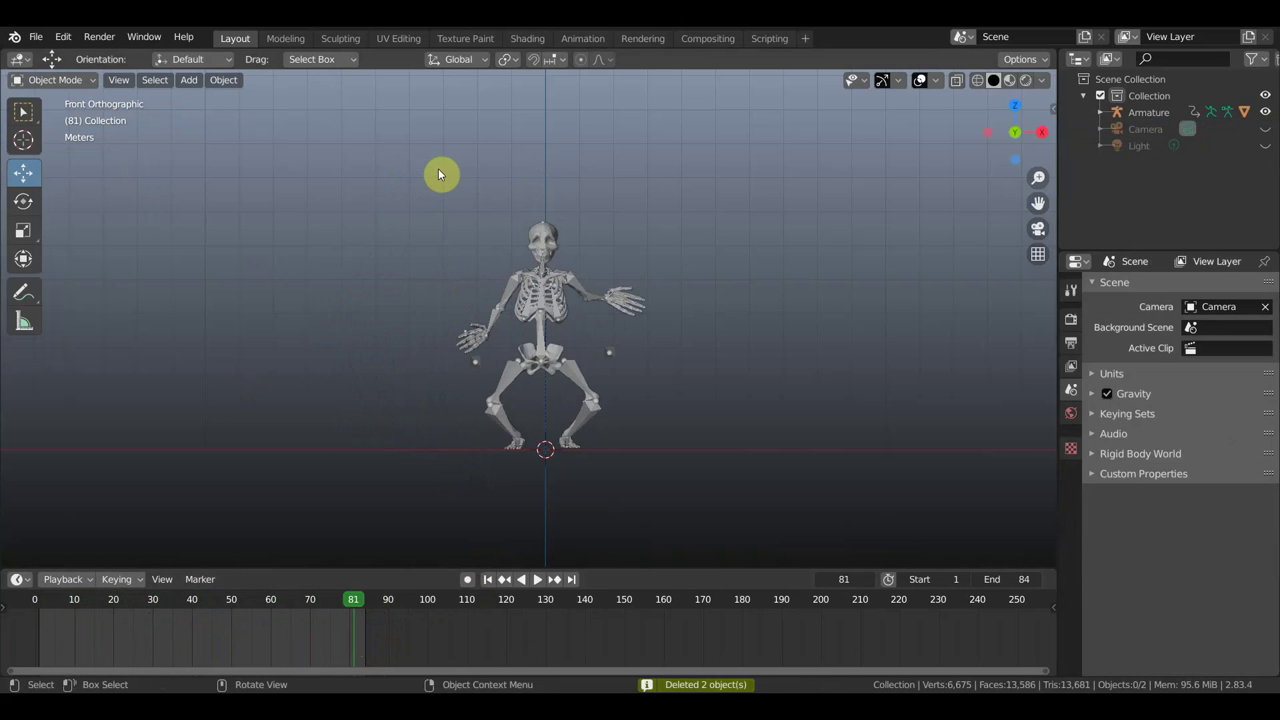
{"action": "key", "text": "space"}
{"action": "left_click_drag", "start_coordinate": [352, 600], "coordinate": [36, 600]}
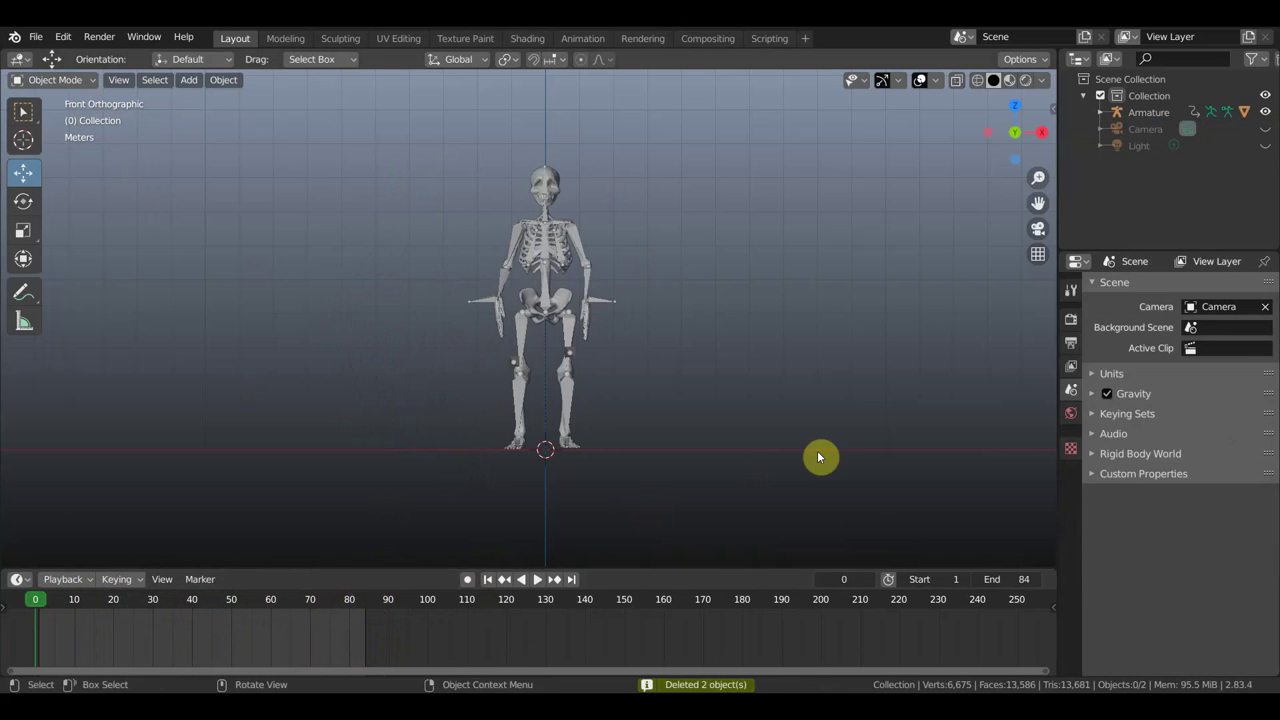
{"action": "left_click_drag", "start_coordinate": [650, 468], "coordinate": [423, 133]}
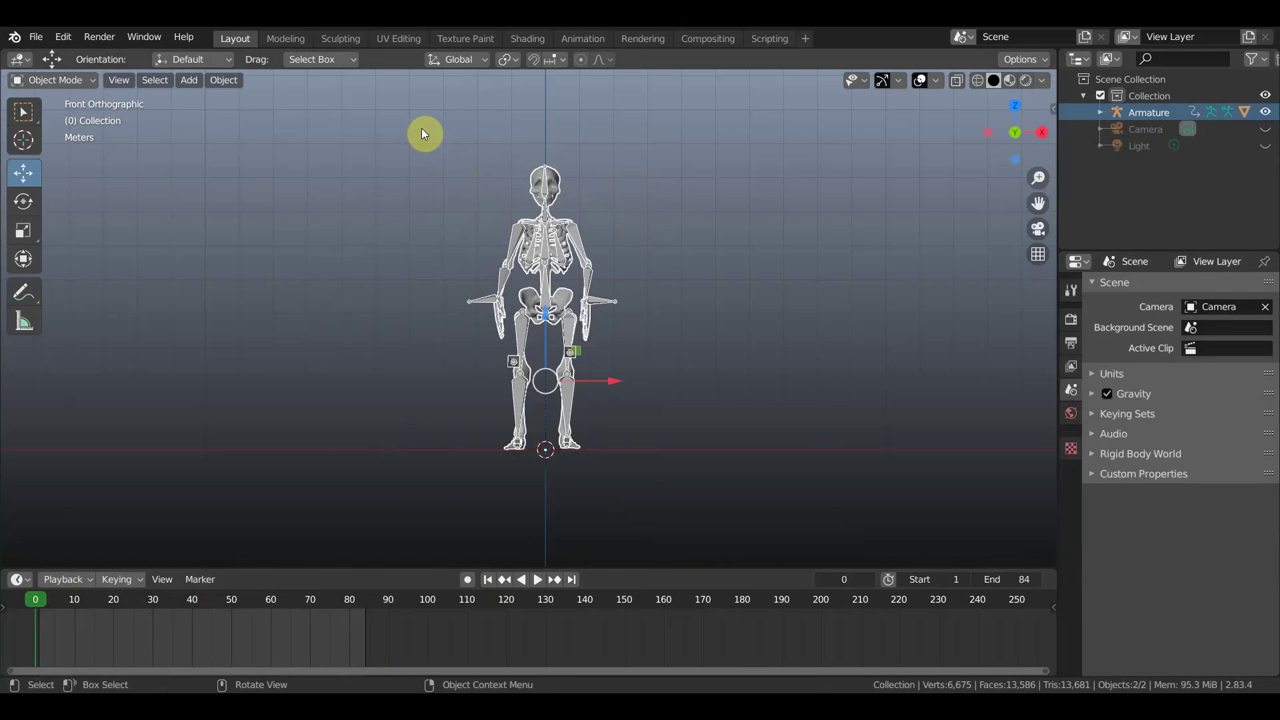
Step: Duplicate the skeleton and move the copy about -3.86 m along X
{"action": "key", "text": "shift+d"}
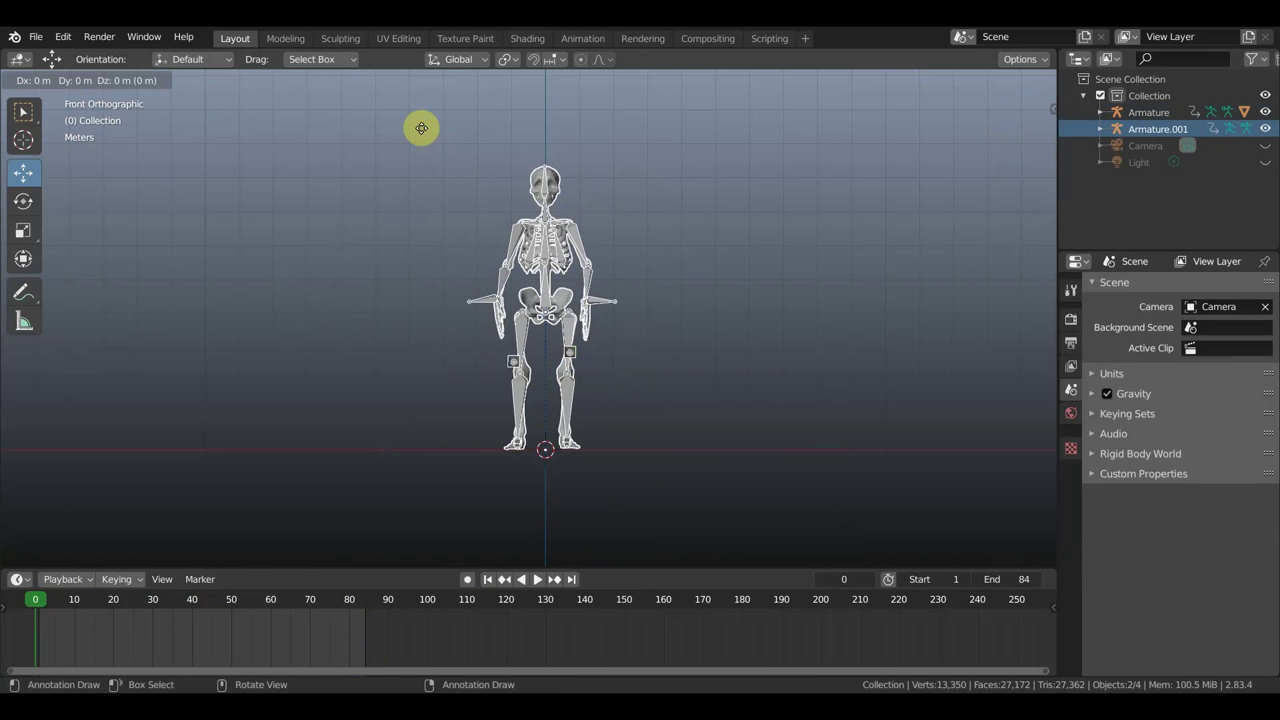
{"action": "right_click", "coordinate": [421, 128]}
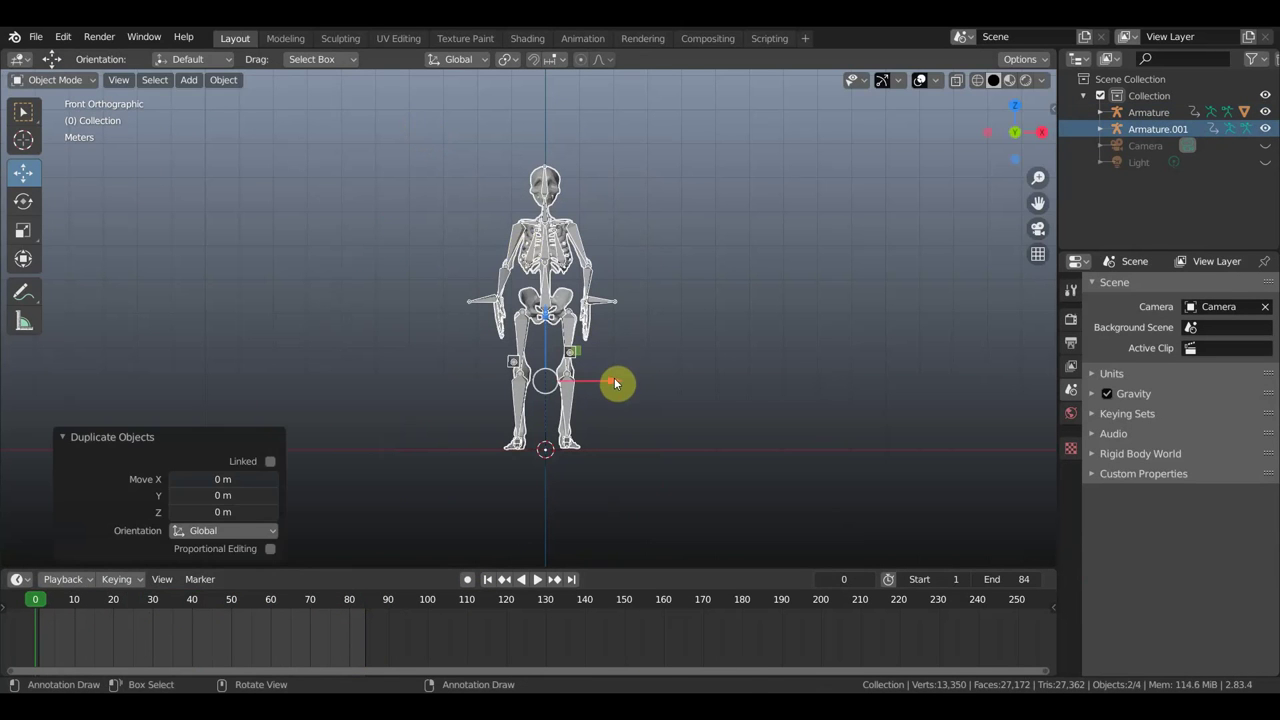
{"action": "key", "text": "g"}
{"action": "key", "text": "x"}
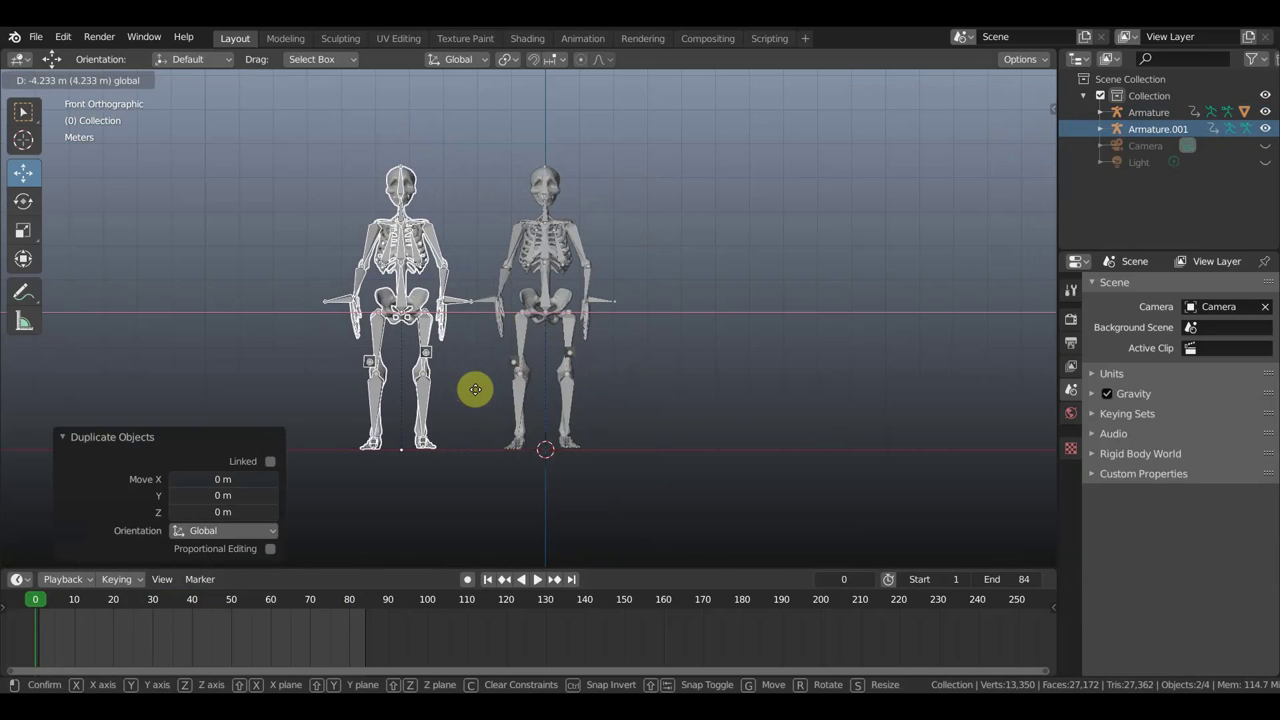
{"action": "left_click", "coordinate": [484, 393]}
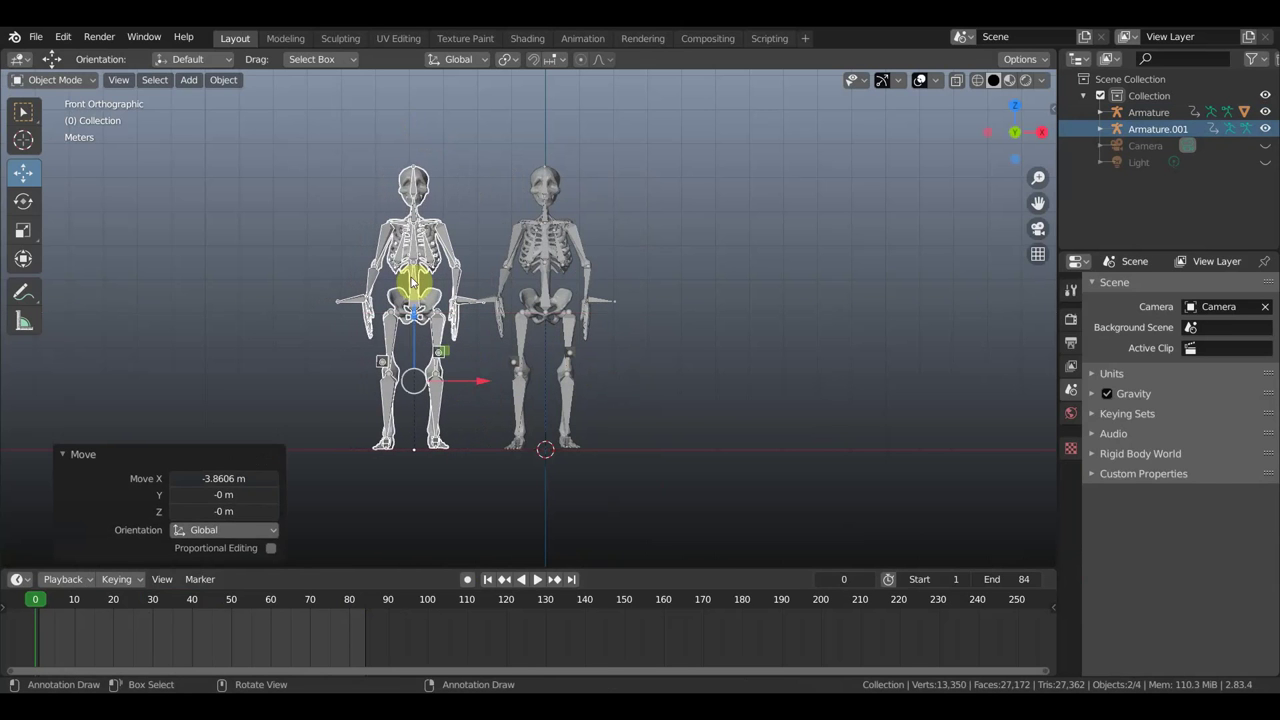
Step: Put the copied armature in Pose Mode and select all 64 of its bones
{"action": "left_click", "coordinate": [382, 242]}
{"action": "left_click", "coordinate": [88, 86]}
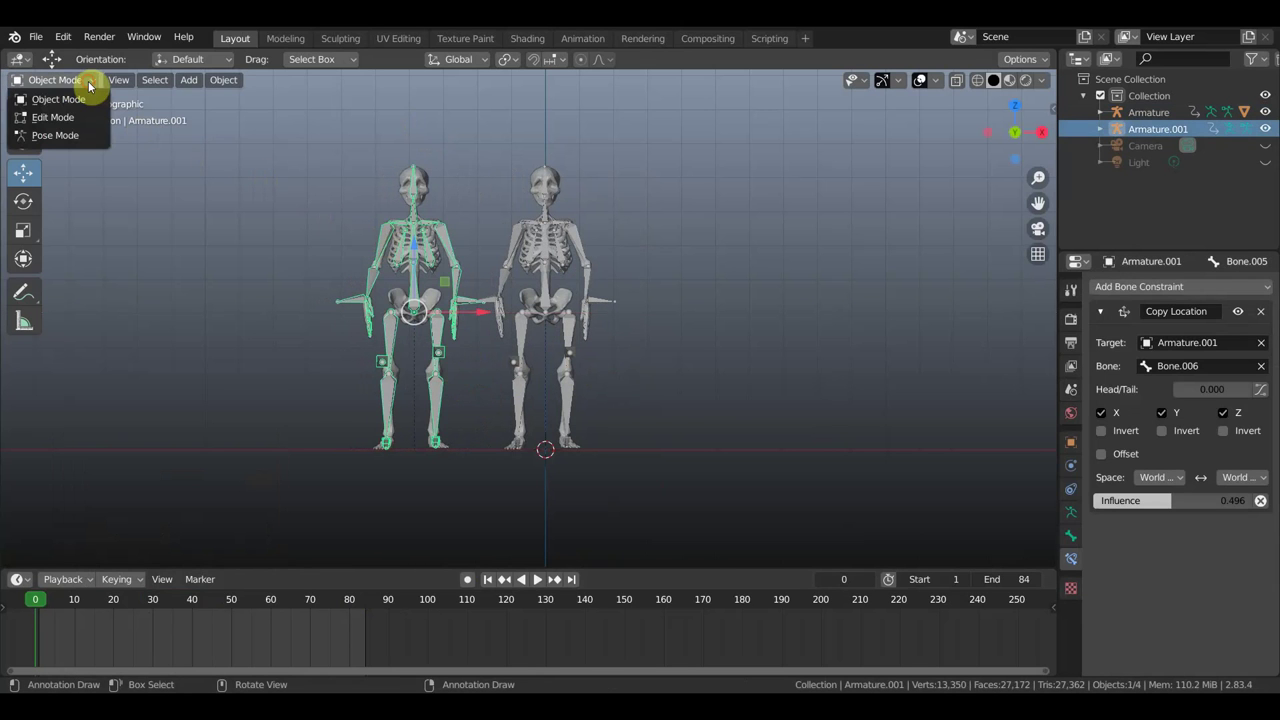
{"action": "left_click", "coordinate": [80, 134]}
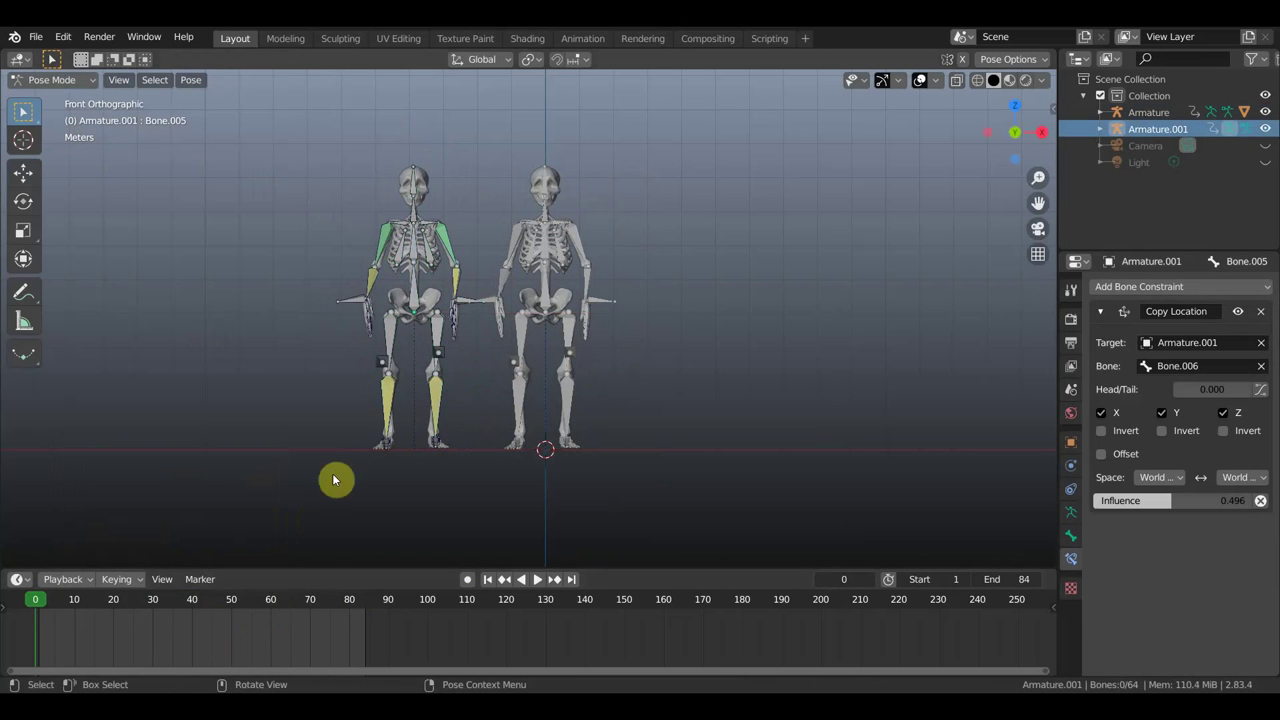
{"action": "left_click", "coordinate": [400, 300]}
{"action": "key", "text": "a"}
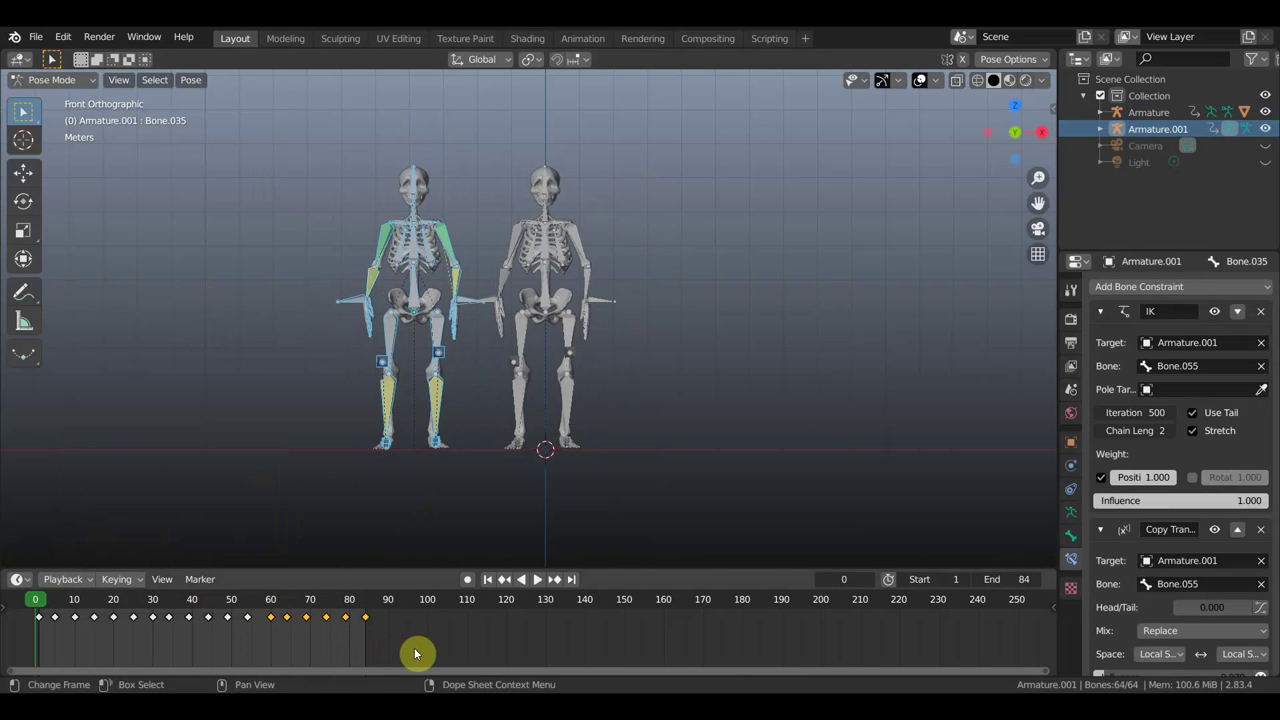
Step: Slide all the copy's keyframes right and duplicate them back to a roughly ten-frame offset
{"action": "left_click_drag", "start_coordinate": [408, 642], "coordinate": [35, 614]}
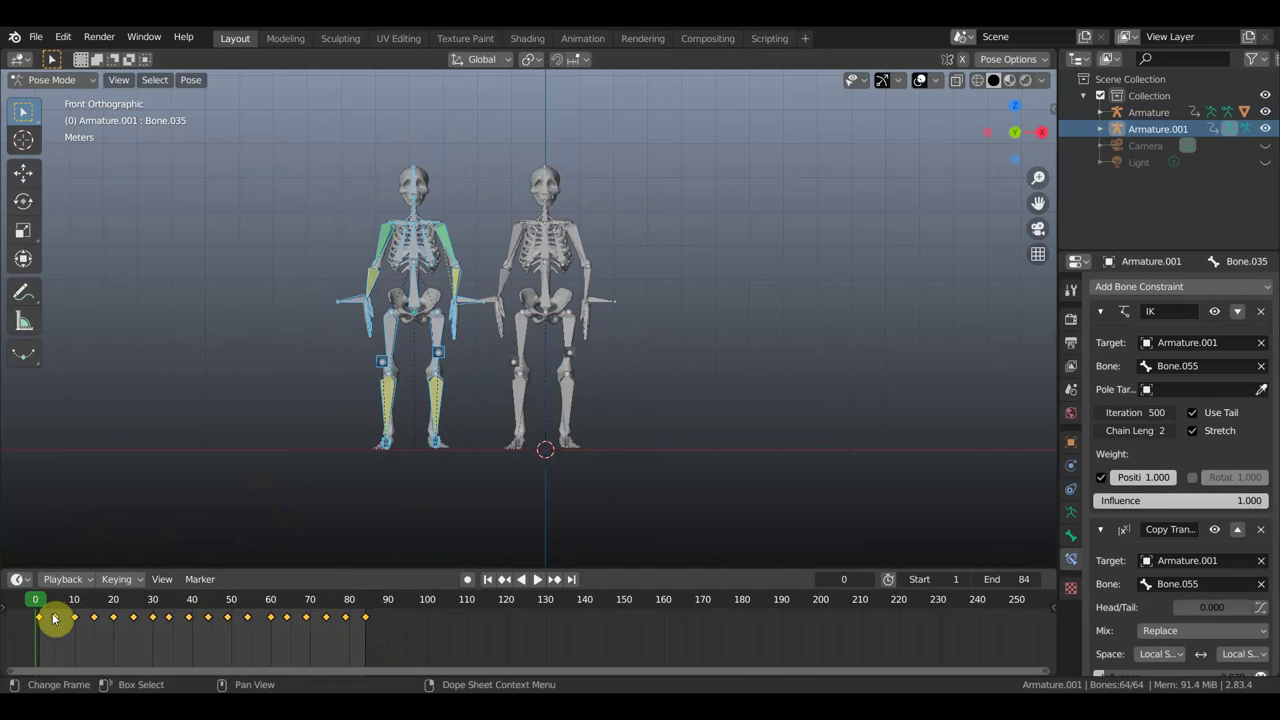
{"action": "left_click_drag", "start_coordinate": [55, 620], "coordinate": [521, 657]}
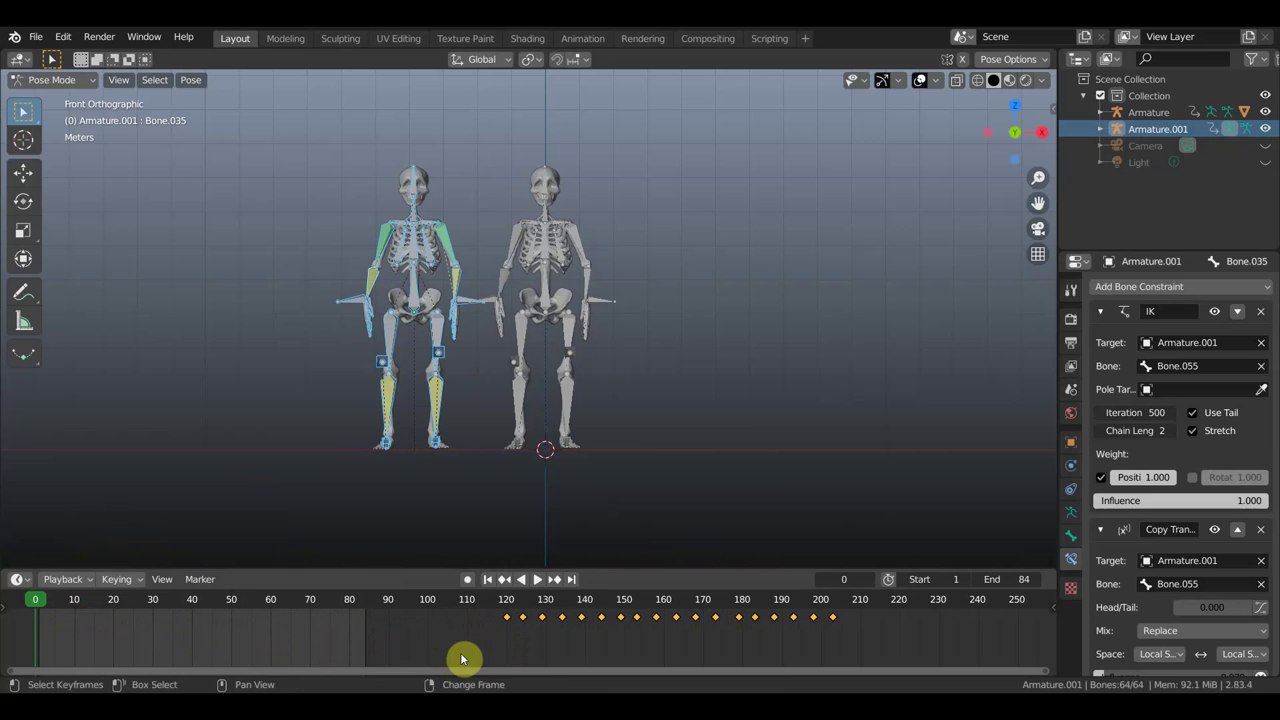
{"action": "key", "text": "shift+d"}
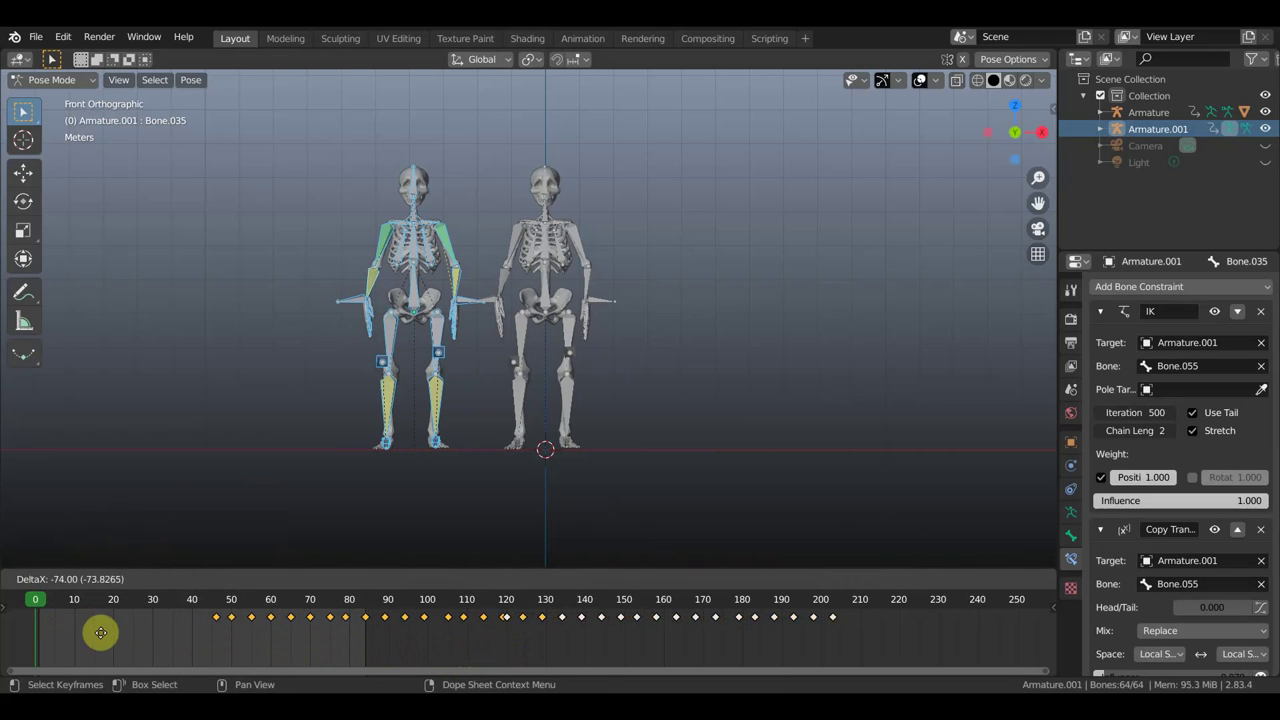
{"action": "left_click", "coordinate": [36, 628]}
Step: Delete the stray right-hand keyframe group and preview the offset at frame 7
{"action": "left_click_drag", "start_coordinate": [870, 645], "coordinate": [485, 617]}
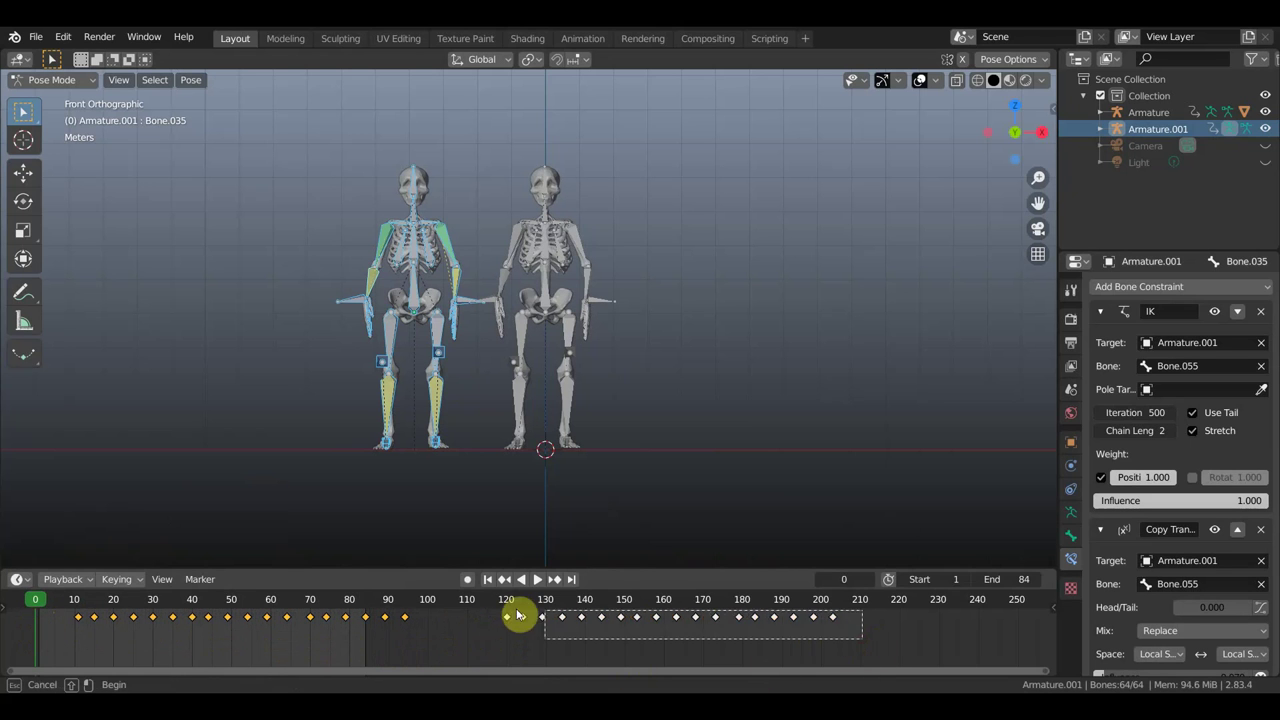
{"action": "key", "text": "x"}
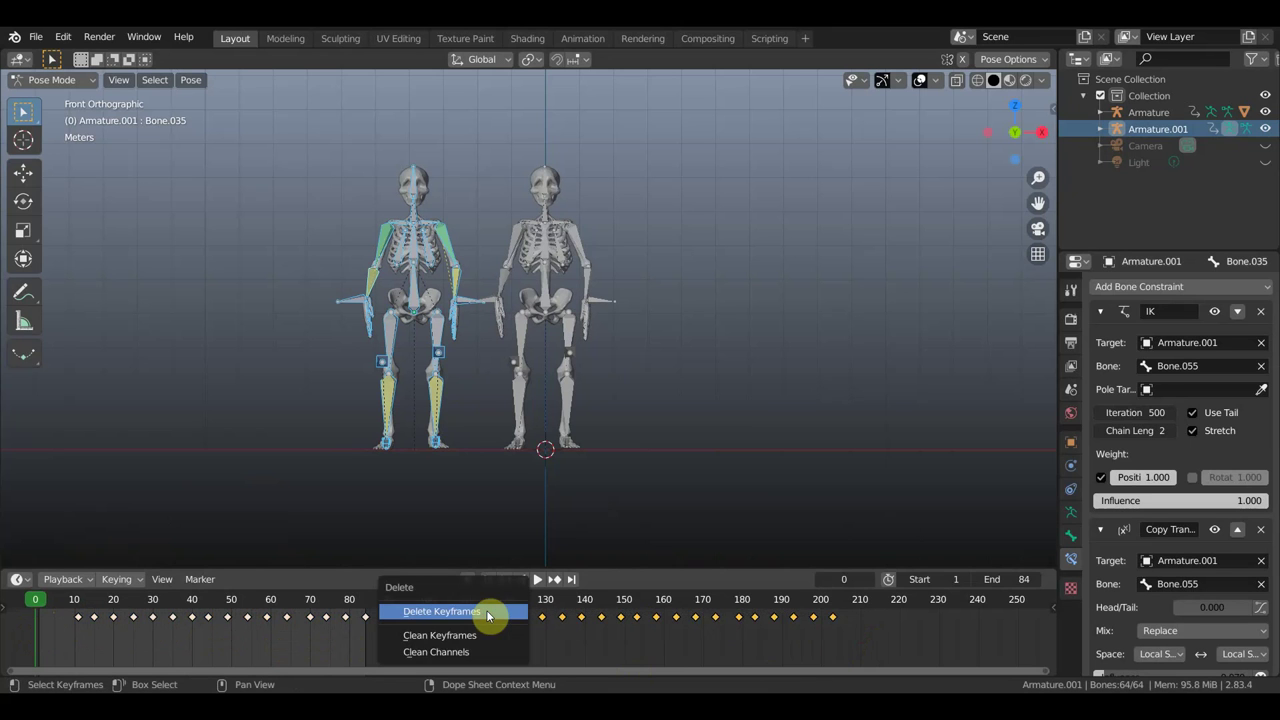
{"action": "left_click", "coordinate": [488, 615]}
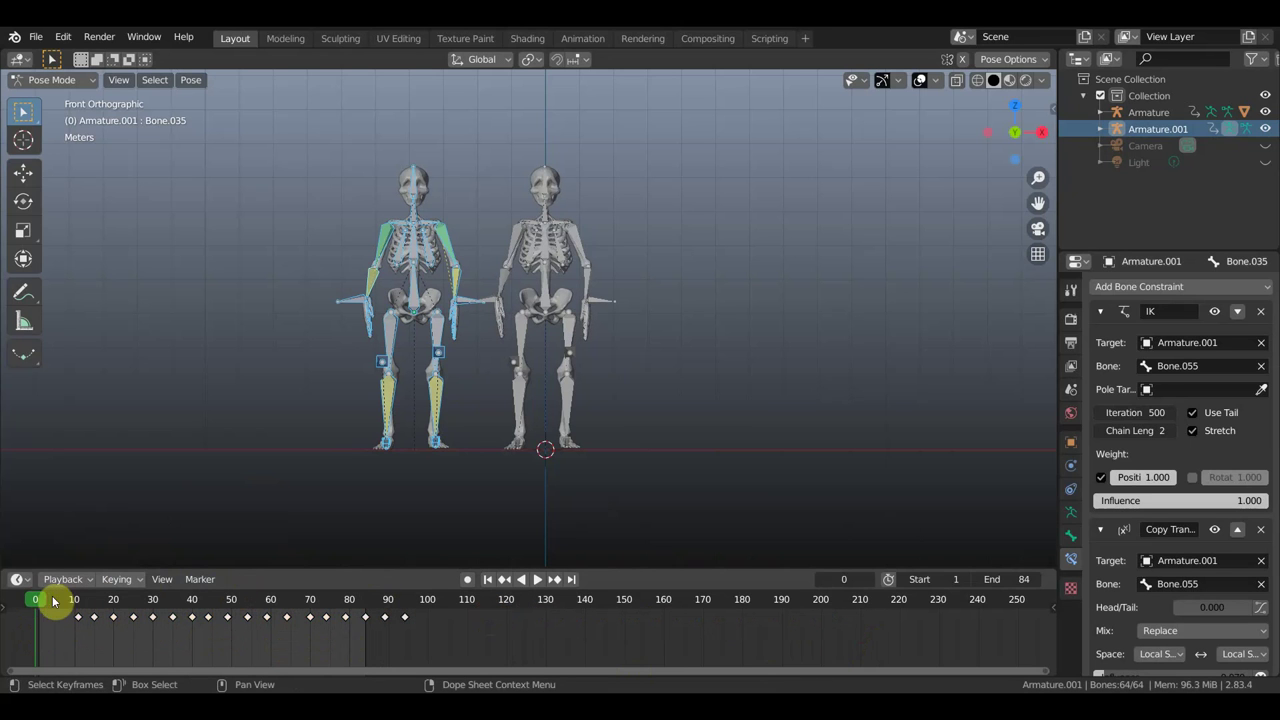
{"action": "key", "text": "space"}
{"action": "left_click_drag", "start_coordinate": [46, 600], "coordinate": [63, 602]}
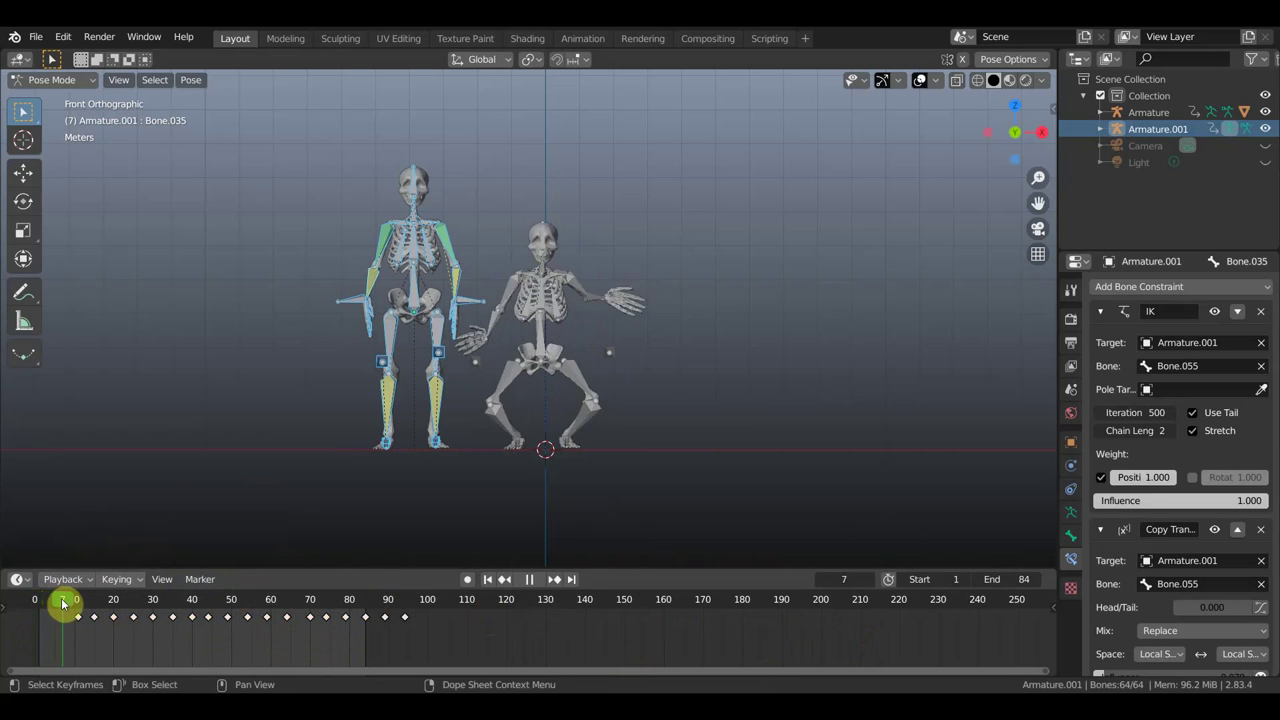
Step: Play and scrub frames 14–19 to compare the two skeletons' poses
{"action": "mouse_move", "coordinate": [65, 605]}
{"action": "left_mouse_down"}
{"action": "mouse_move", "coordinate": [278, 651]}
{"action": "mouse_move", "coordinate": [163, 626]}
{"action": "mouse_move", "coordinate": [40, 623]}
{"action": "left_mouse_up"}
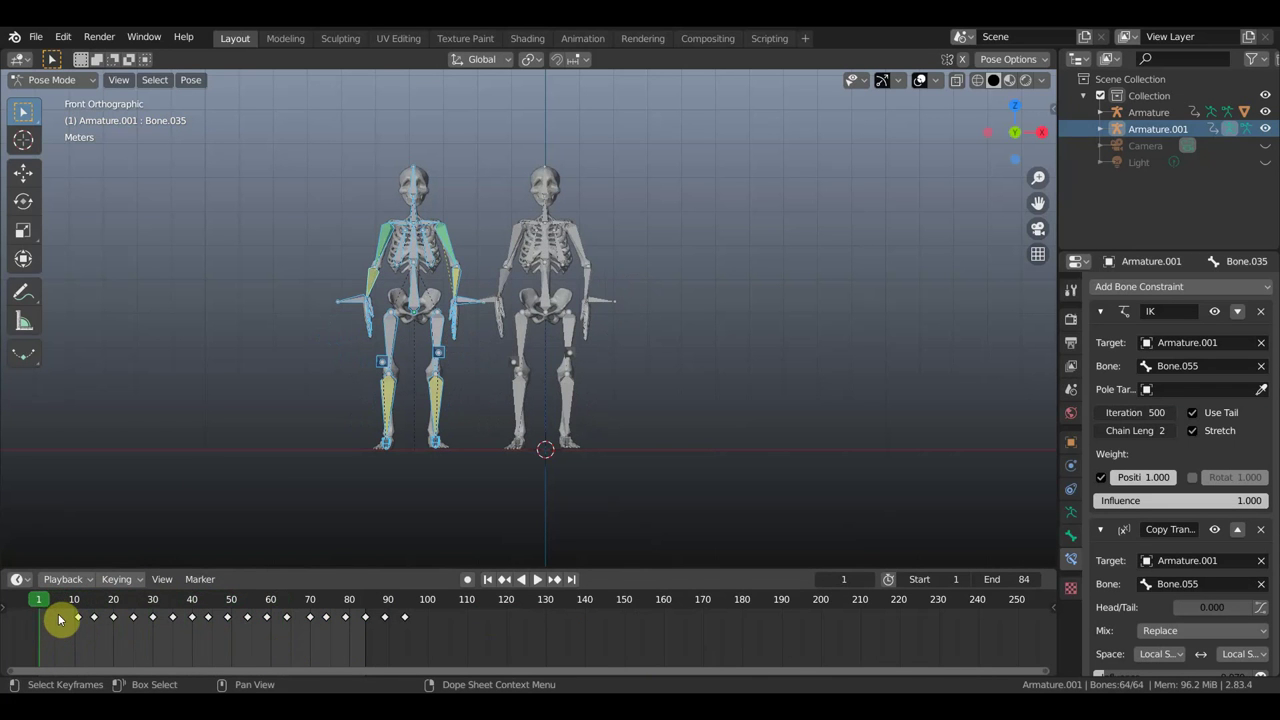
{"action": "key", "text": "space"}
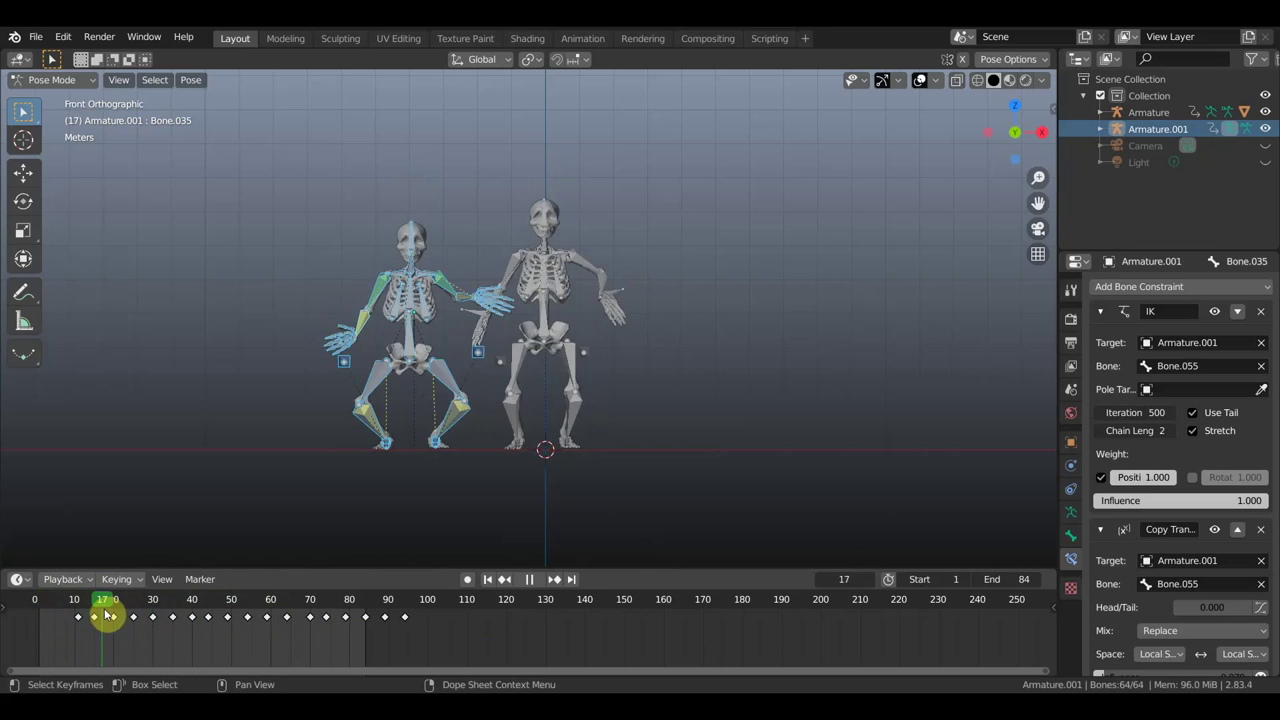
{"action": "mouse_move", "coordinate": [126, 621]}
{"action": "left_mouse_down"}
{"action": "mouse_move", "coordinate": [100, 621]}
{"action": "mouse_move", "coordinate": [240, 646]}
{"action": "mouse_move", "coordinate": [77, 620]}
{"action": "mouse_move", "coordinate": [36, 630]}
{"action": "left_mouse_up"}
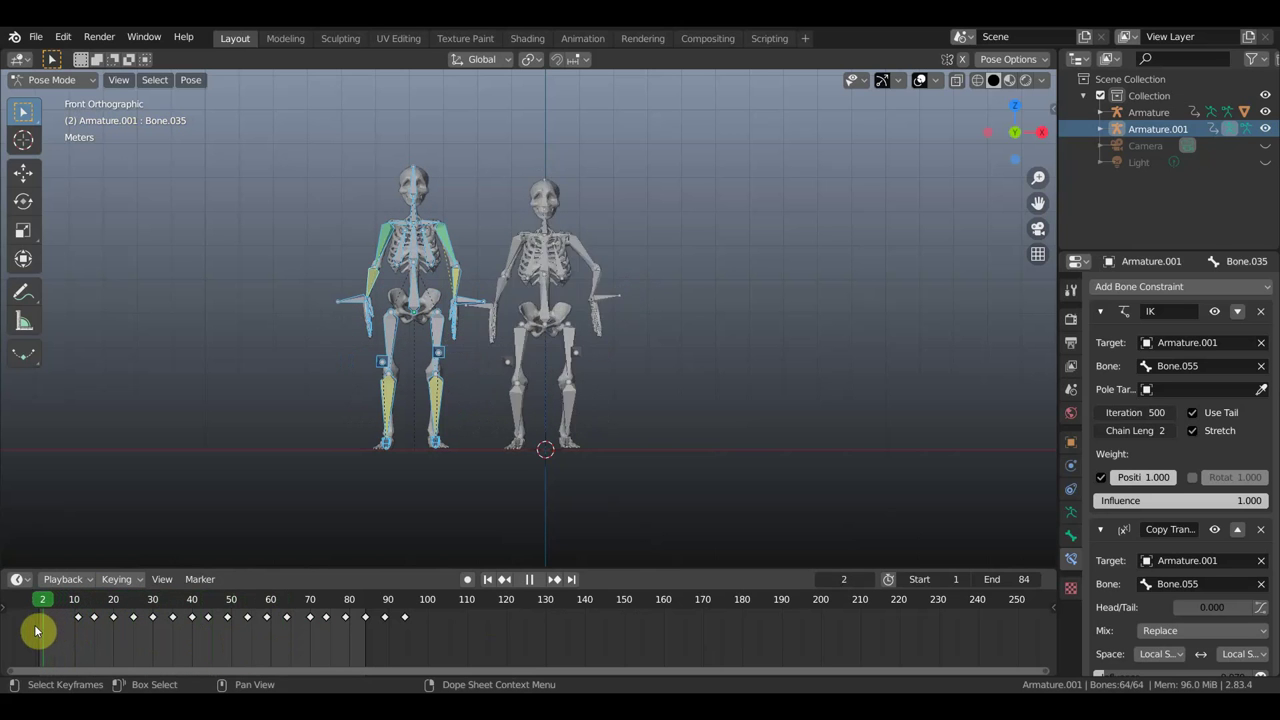
Step: Slide all the copy's keyframes a few frames earlier, checking poses at frames 7 and 15
{"action": "mouse_move", "coordinate": [432, 642]}
{"action": "left_mouse_down"}
{"action": "mouse_move", "coordinate": [69, 617]}
{"action": "mouse_move", "coordinate": [60, 605]}
{"action": "left_mouse_up"}
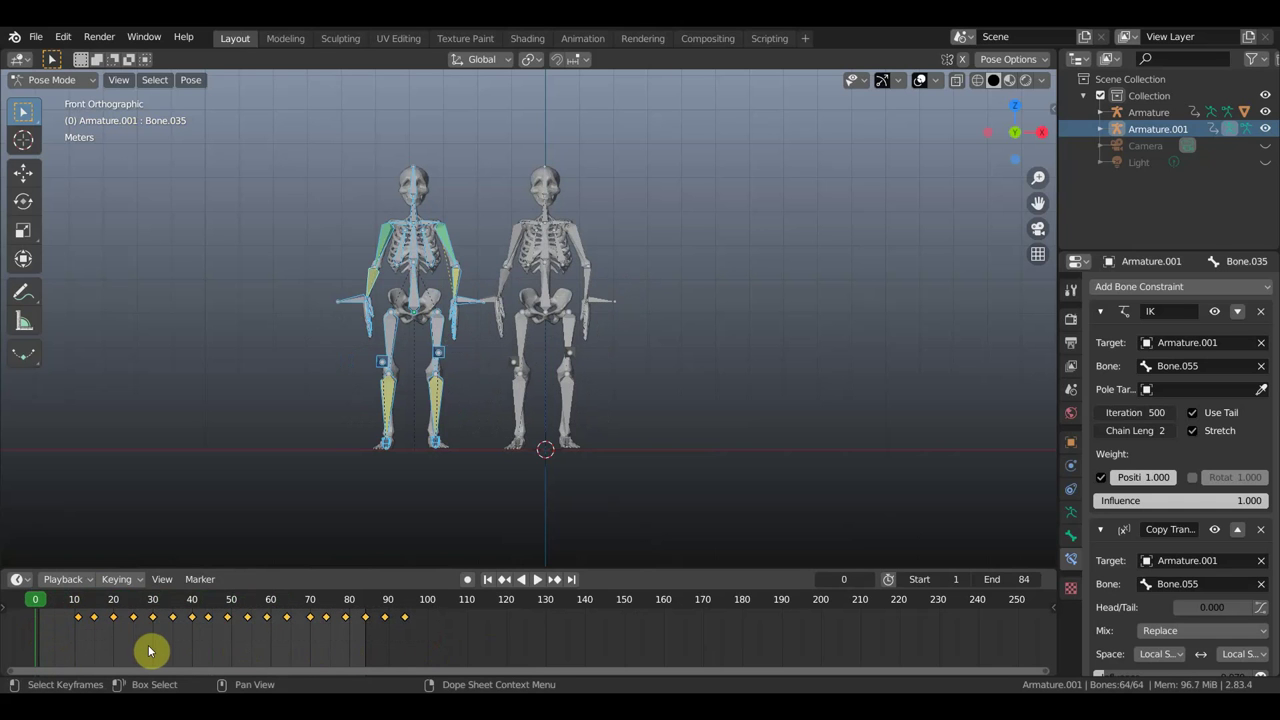
{"action": "key", "text": "g"}
{"action": "left_click_drag", "start_coordinate": [134, 645], "coordinate": [119, 644]}
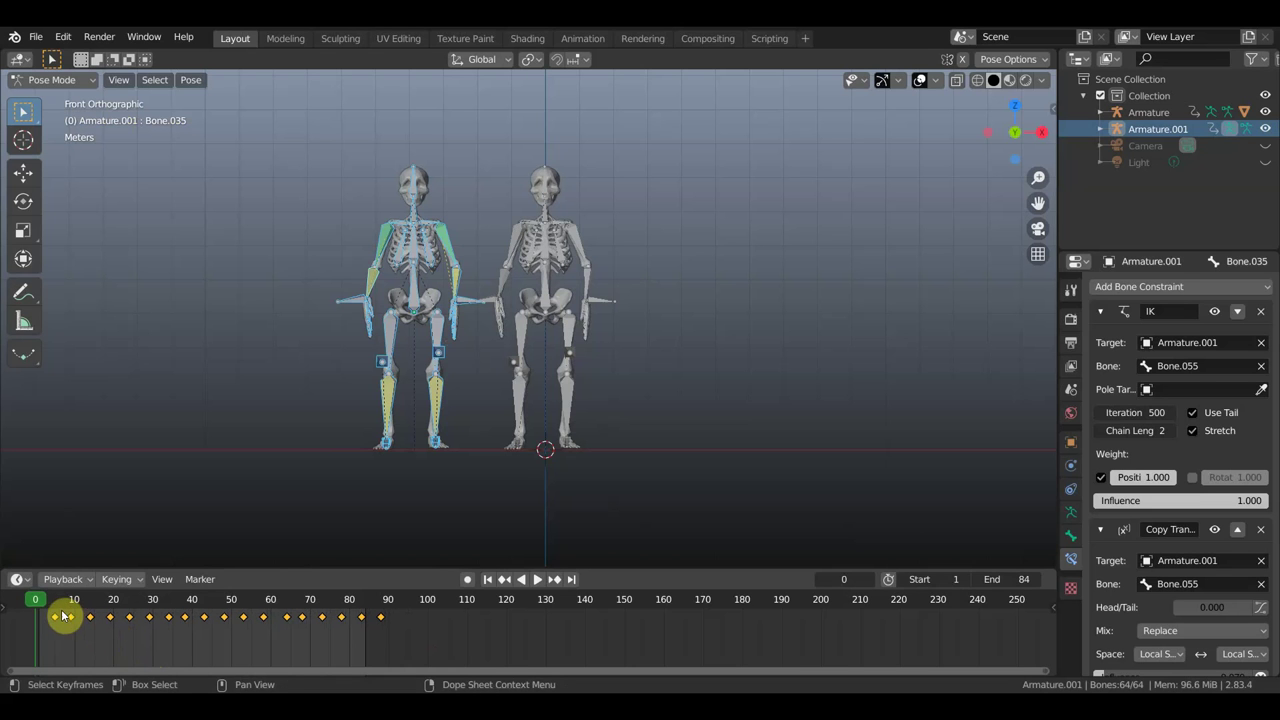
{"action": "left_click_drag", "start_coordinate": [47, 607], "coordinate": [62, 611]}
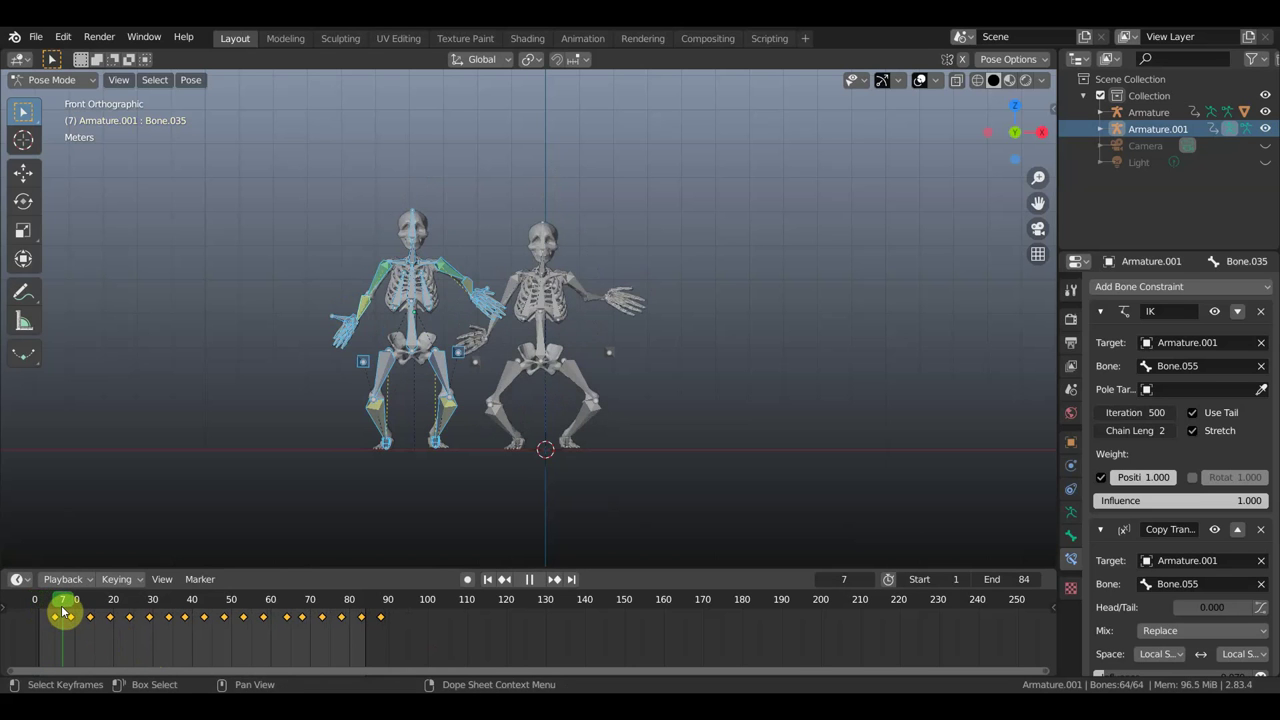
{"action": "mouse_move", "coordinate": [67, 612]}
{"action": "left_mouse_down"}
{"action": "mouse_move", "coordinate": [271, 663]}
{"action": "mouse_move", "coordinate": [212, 662]}
{"action": "mouse_move", "coordinate": [230, 662]}
{"action": "left_mouse_up"}
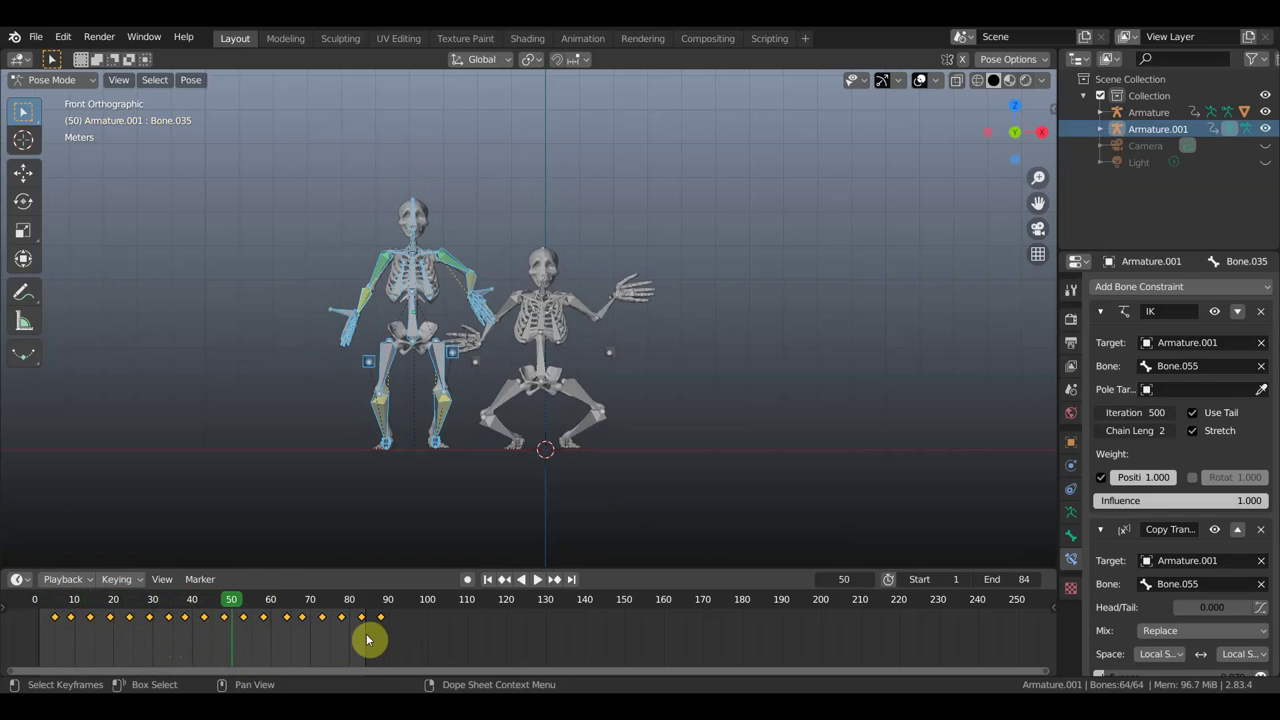
{"action": "key", "text": "g"}
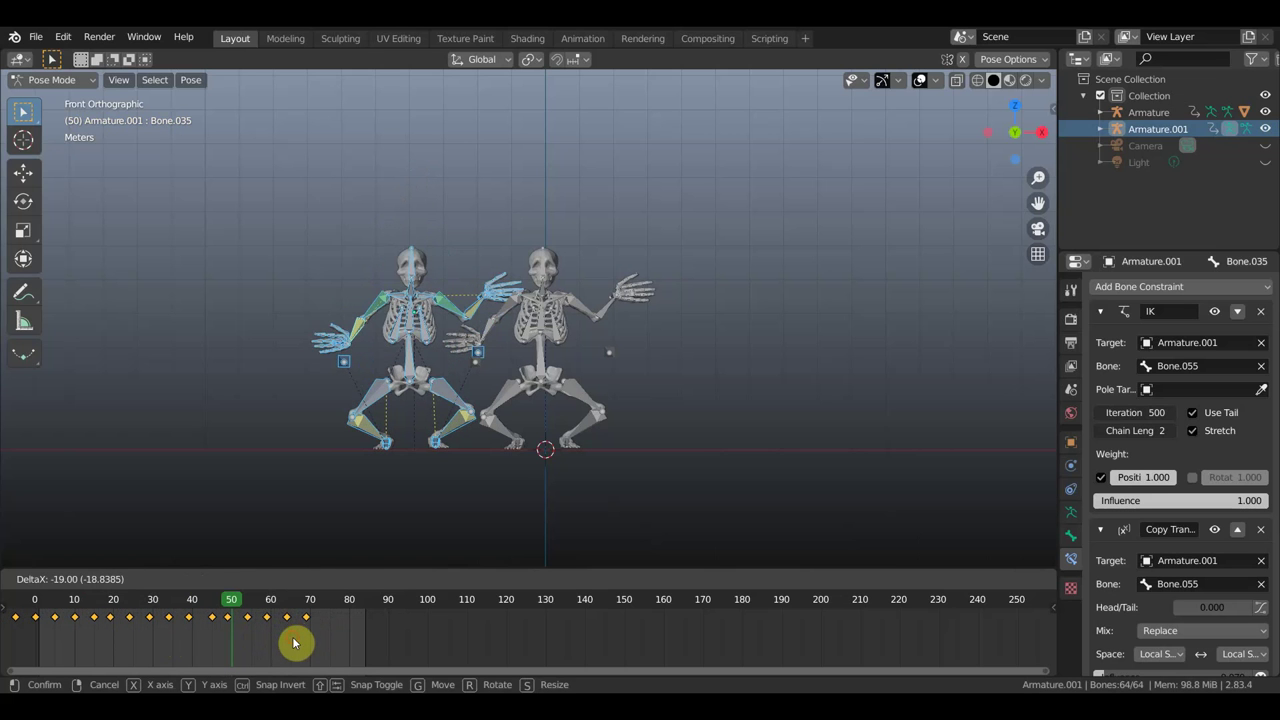
Step: Confirm the earlier keyframe position, then shift all keyframes 24 frames later
{"action": "left_click", "coordinate": [294, 643]}
{"action": "left_click_drag", "start_coordinate": [240, 601], "coordinate": [127, 604]}
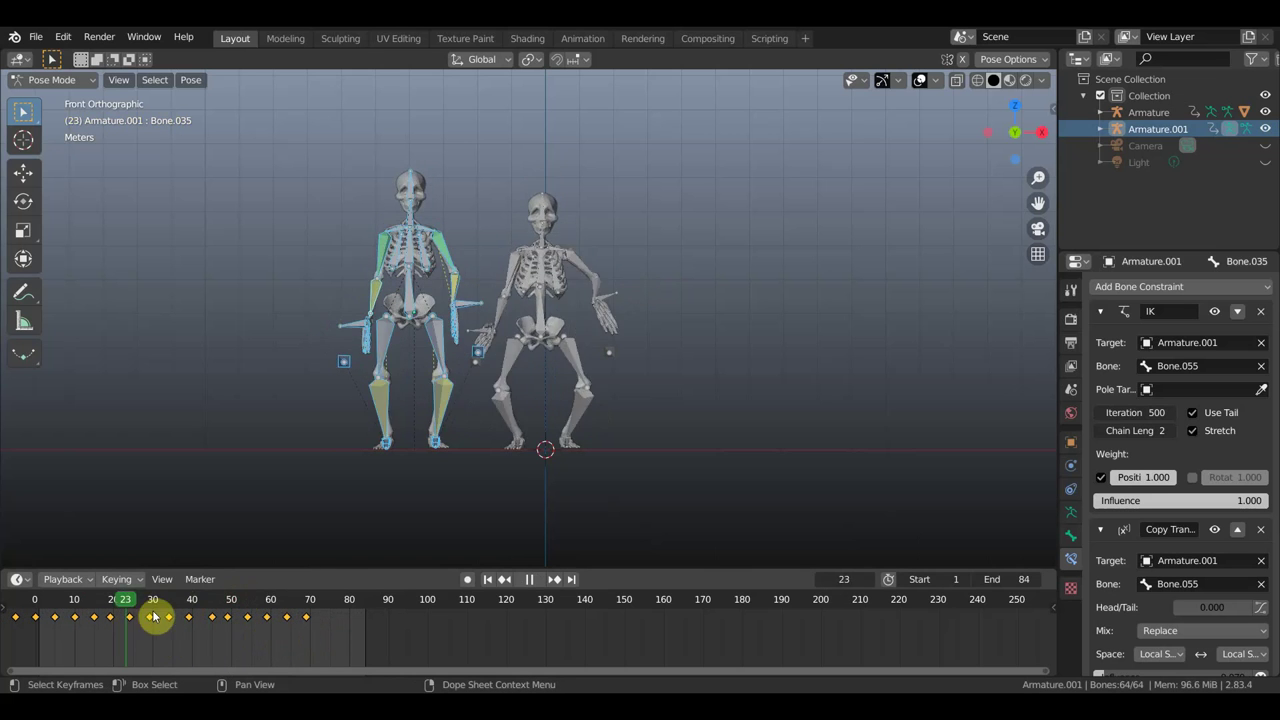
{"action": "mouse_move", "coordinate": [165, 620]}
{"action": "left_mouse_down"}
{"action": "mouse_move", "coordinate": [114, 612]}
{"action": "mouse_move", "coordinate": [129, 618]}
{"action": "left_mouse_up"}
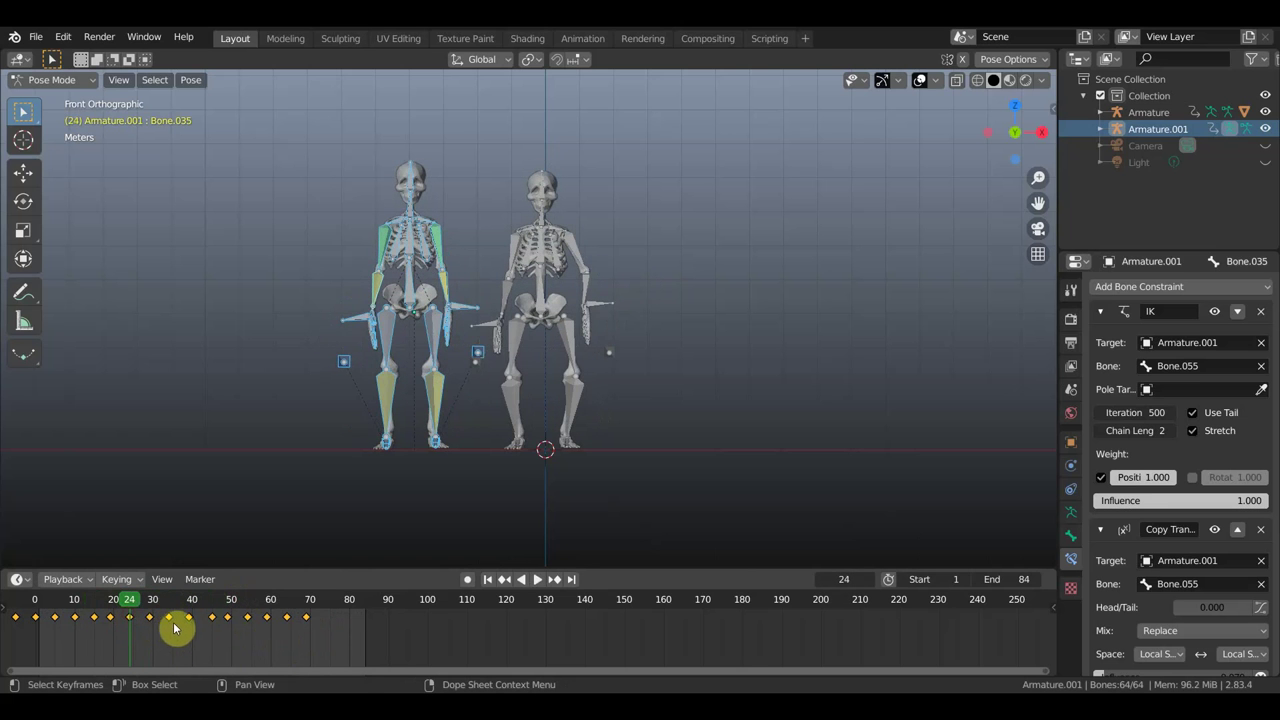
{"action": "key", "text": "g"}
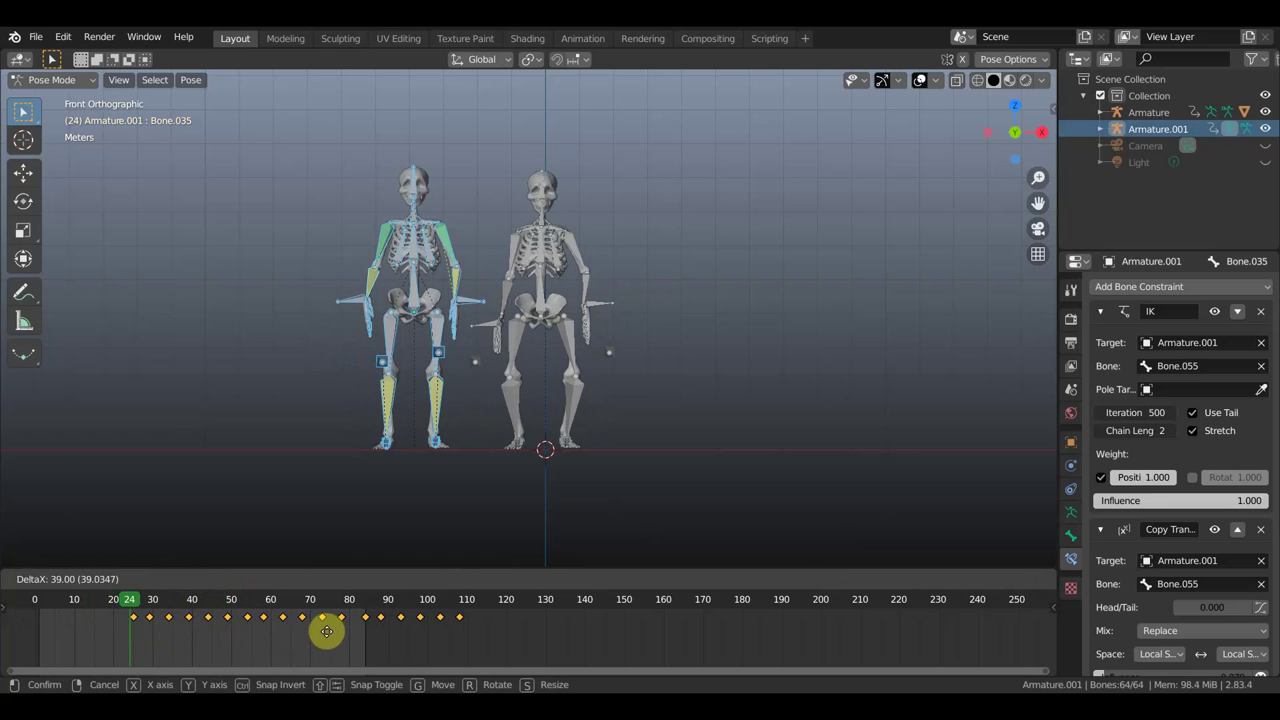
{"action": "left_click", "coordinate": [267, 631]}
{"action": "left_click_drag", "start_coordinate": [220, 603], "coordinate": [84, 604]}
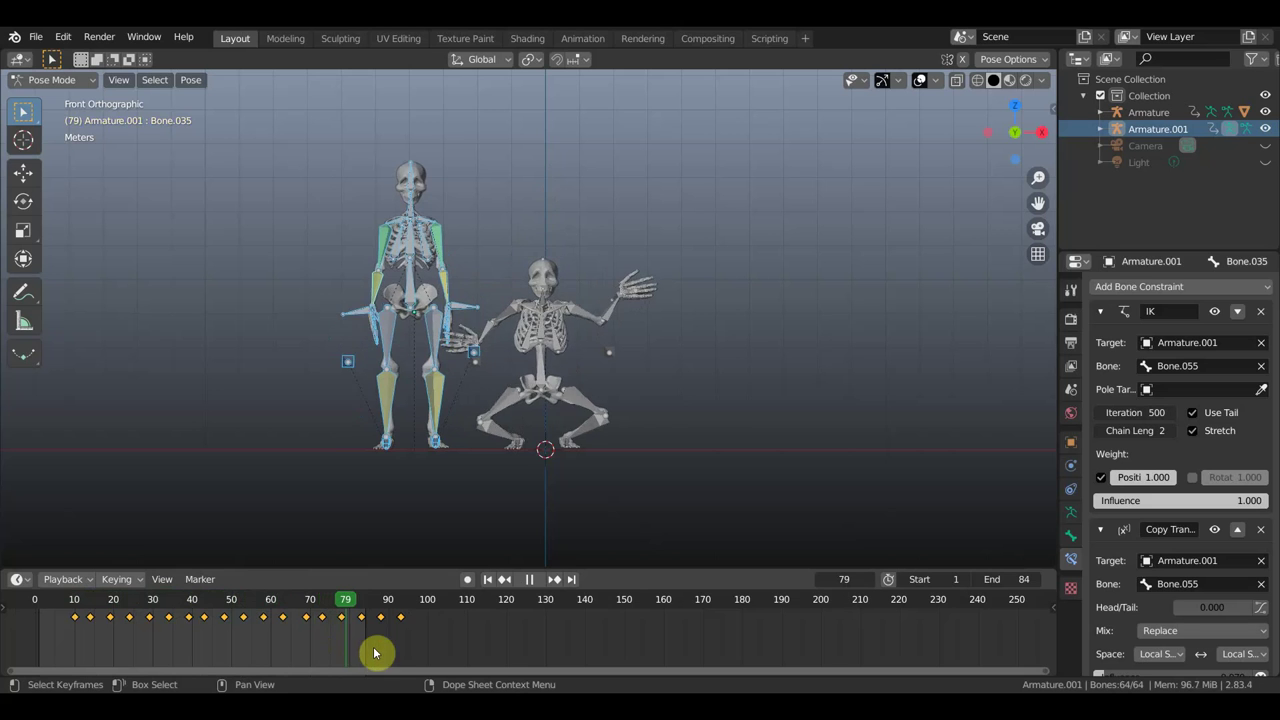
Step: Set the scene end frame to 93 and play the offset dance from the start
{"action": "left_click_drag", "start_coordinate": [375, 653], "coordinate": [405, 657]}
{"action": "key", "text": "space"}
{"action": "type", "text": "93"}
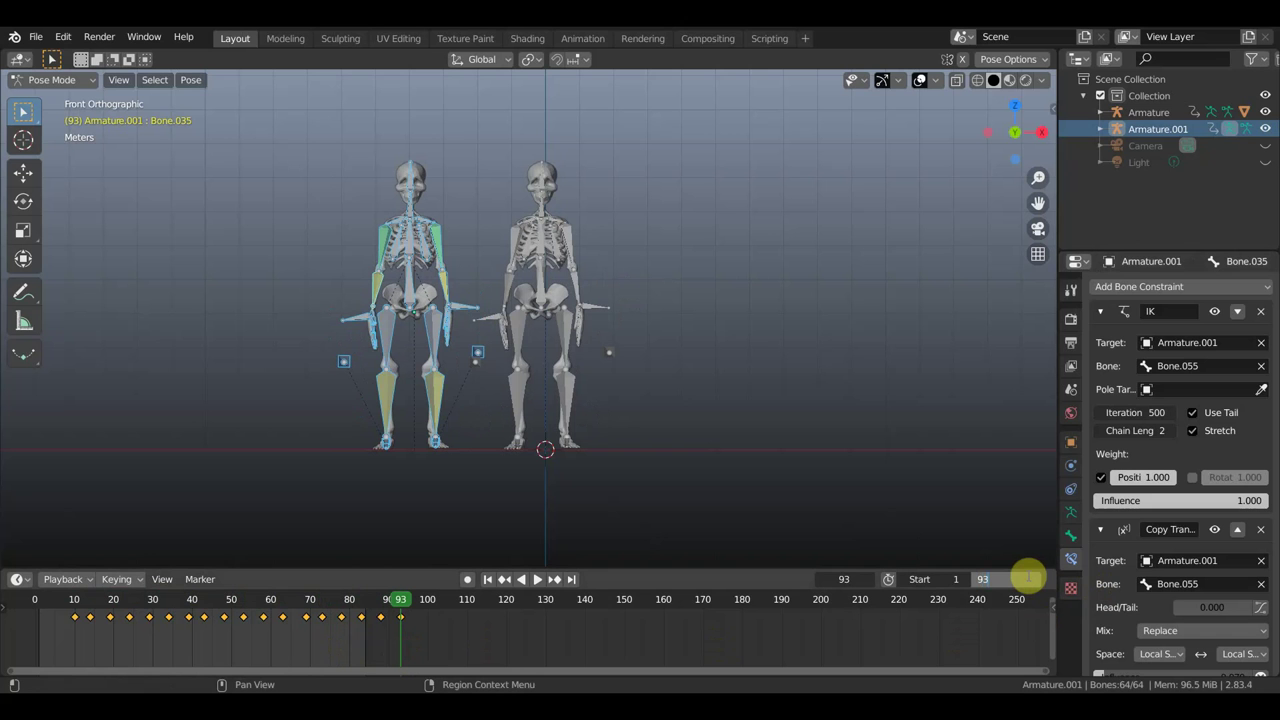
{"action": "left_click_drag", "start_coordinate": [1028, 577], "coordinate": [1027, 578]}
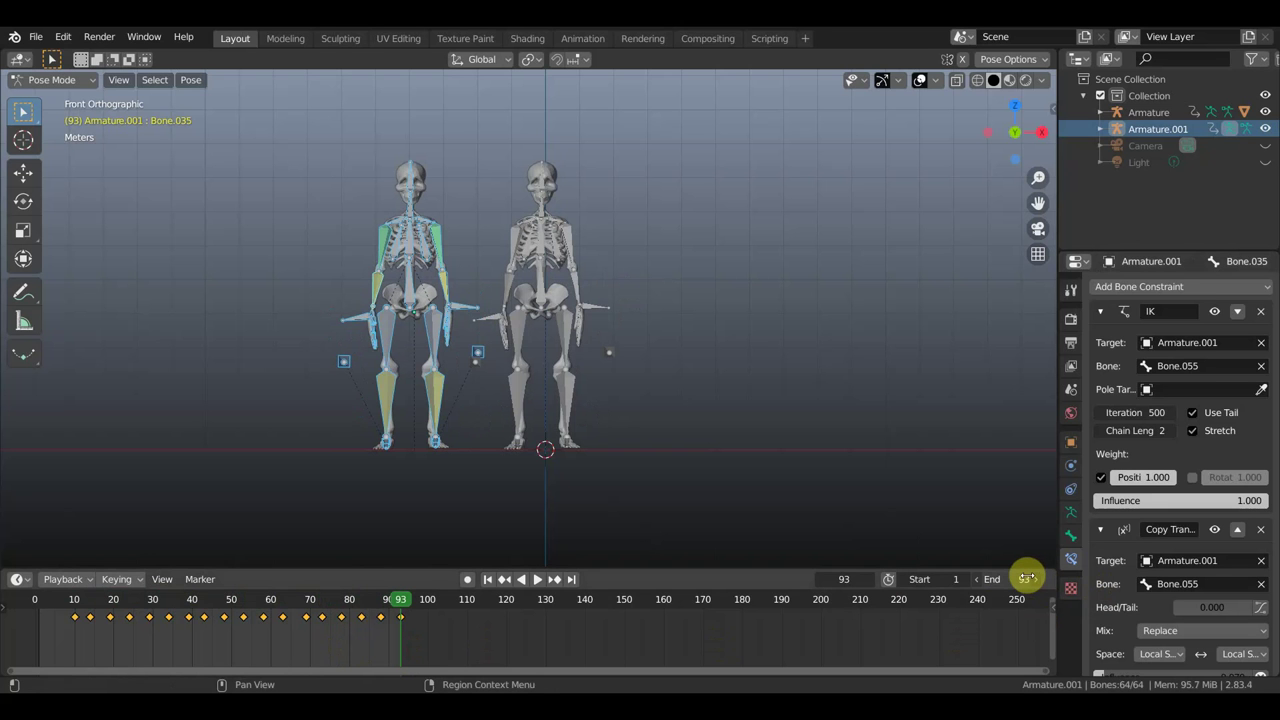
{"action": "key", "text": "shift+ctrl+space"}
{"action": "left_click_drag", "start_coordinate": [329, 600], "coordinate": [38, 598]}
{"action": "key", "text": "space"}
{"action": "left_click", "coordinate": [52, 80]}
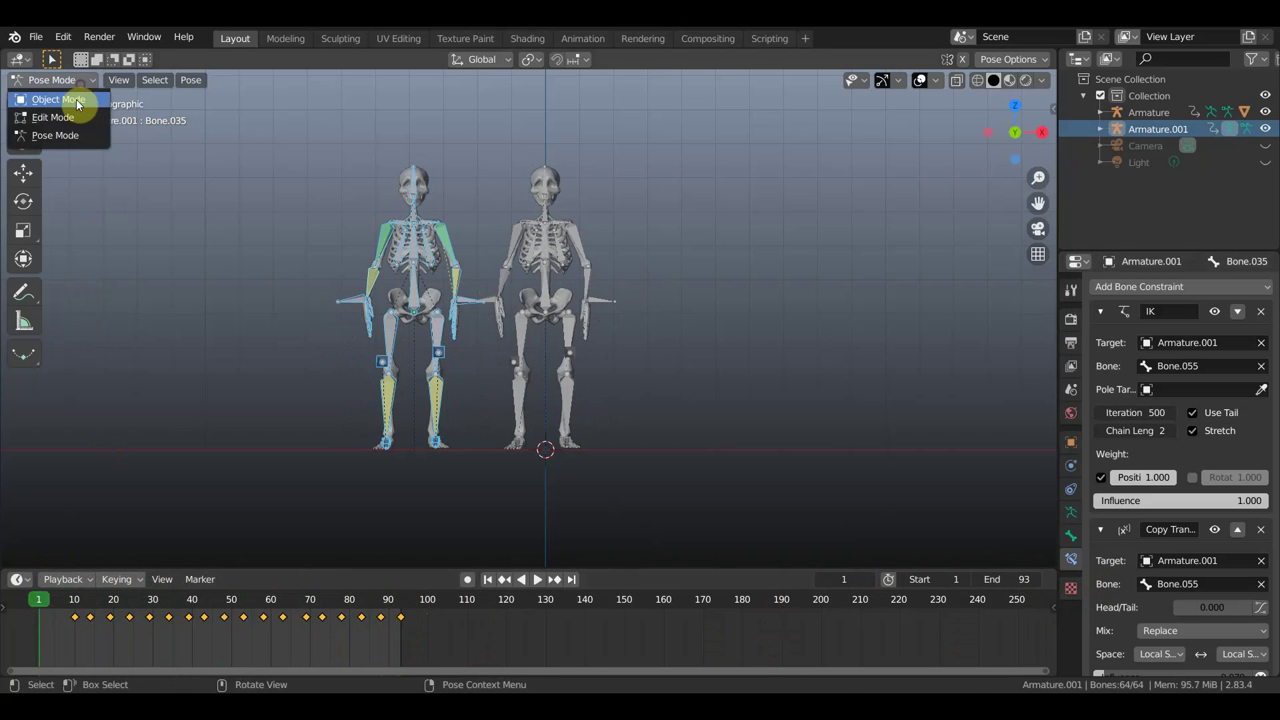
Step: Duplicate the skeleton and its armature, placing the copy about 3.8 m to the left
{"action": "left_click", "coordinate": [75, 100]}
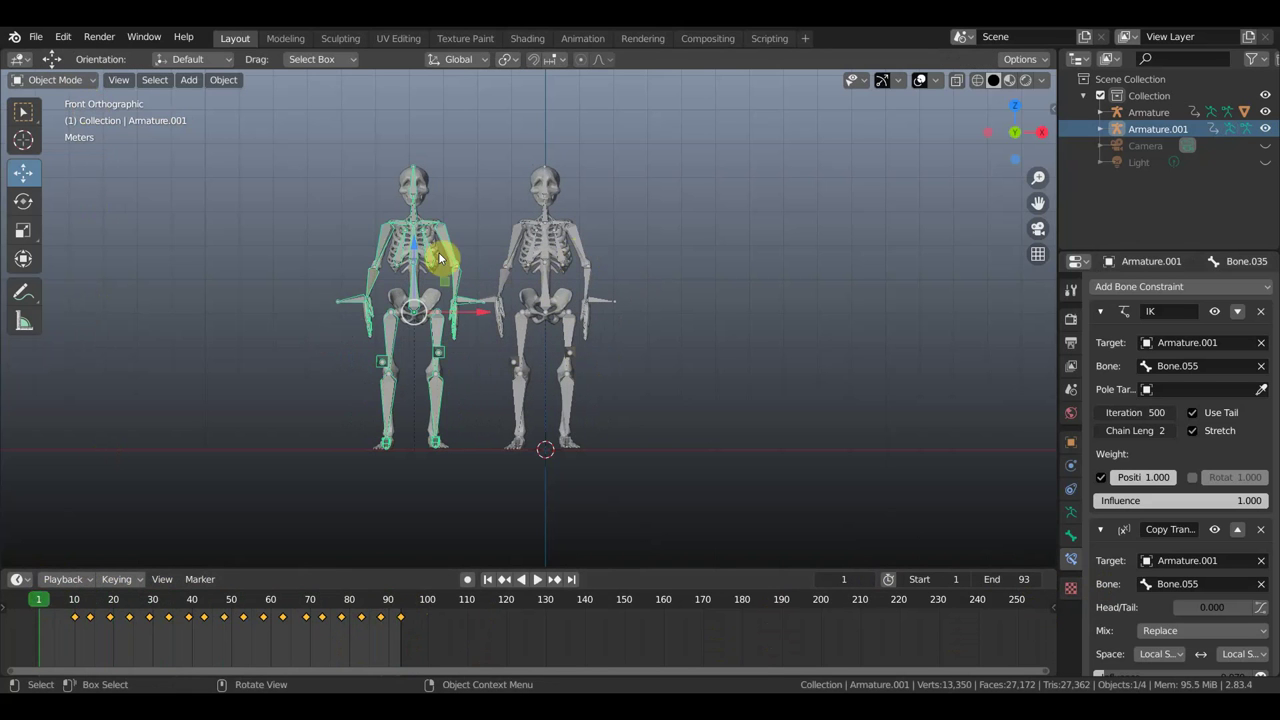
{"action": "left_click", "coordinate": [428, 190], "text": "shift"}
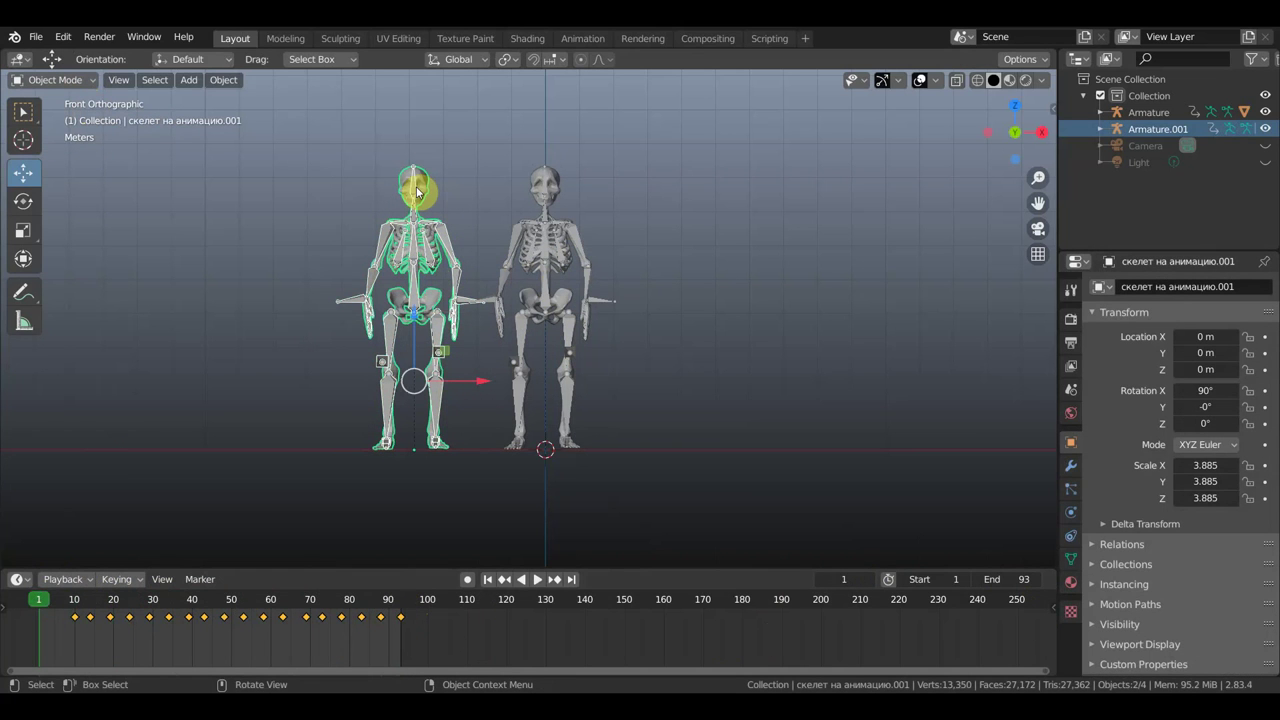
{"action": "key", "text": "shift+d"}
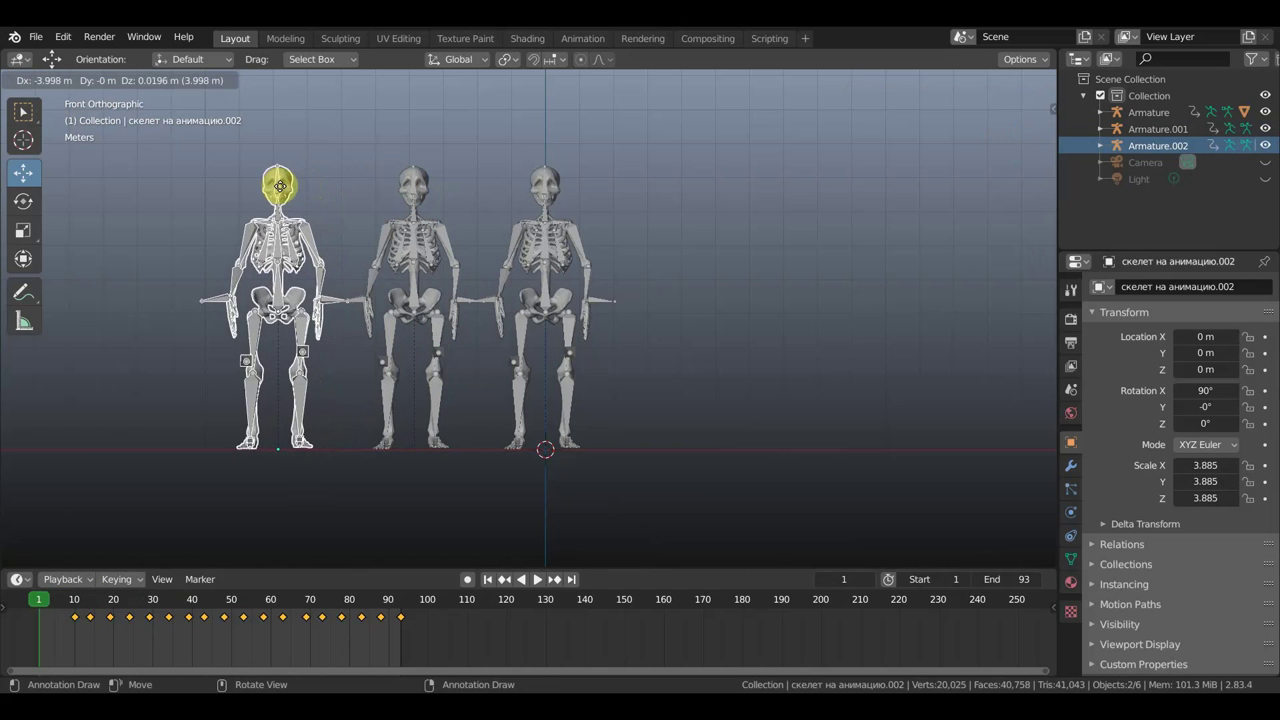
{"action": "left_click", "coordinate": [284, 185]}
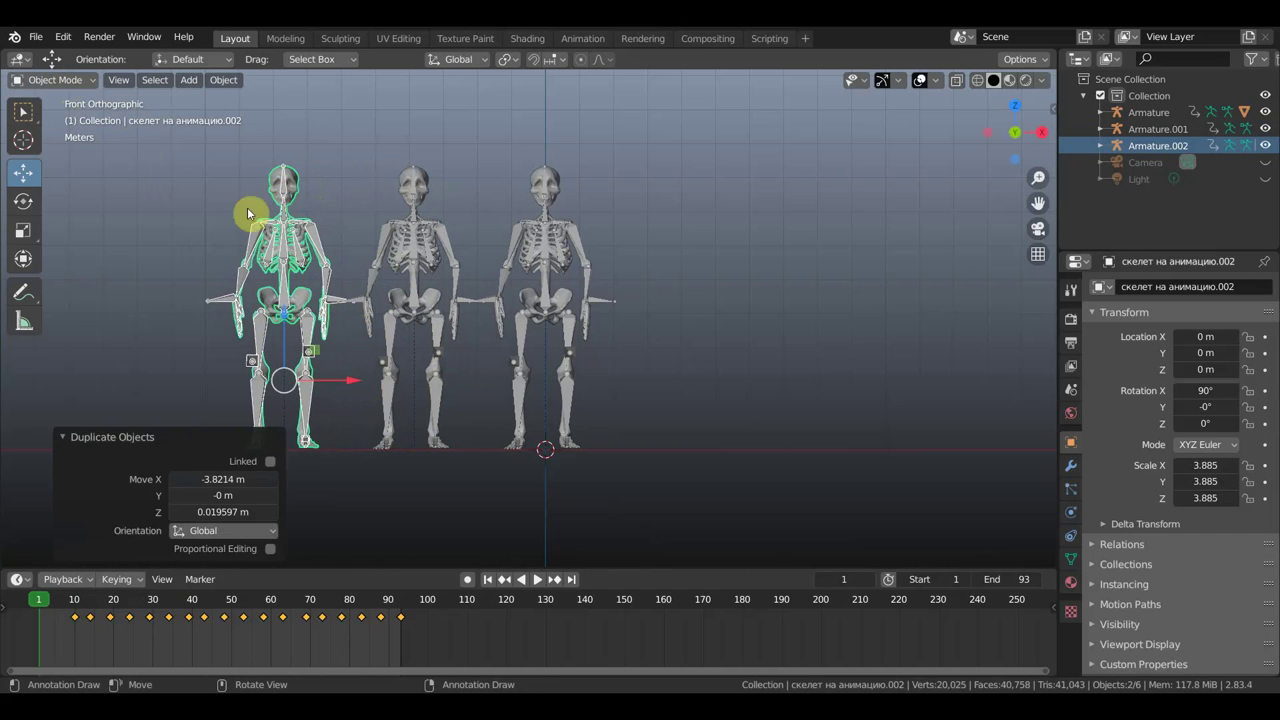
Step: Make the new Armature.002 active and switch it into Pose Mode
{"action": "left_click", "coordinate": [313, 245]}
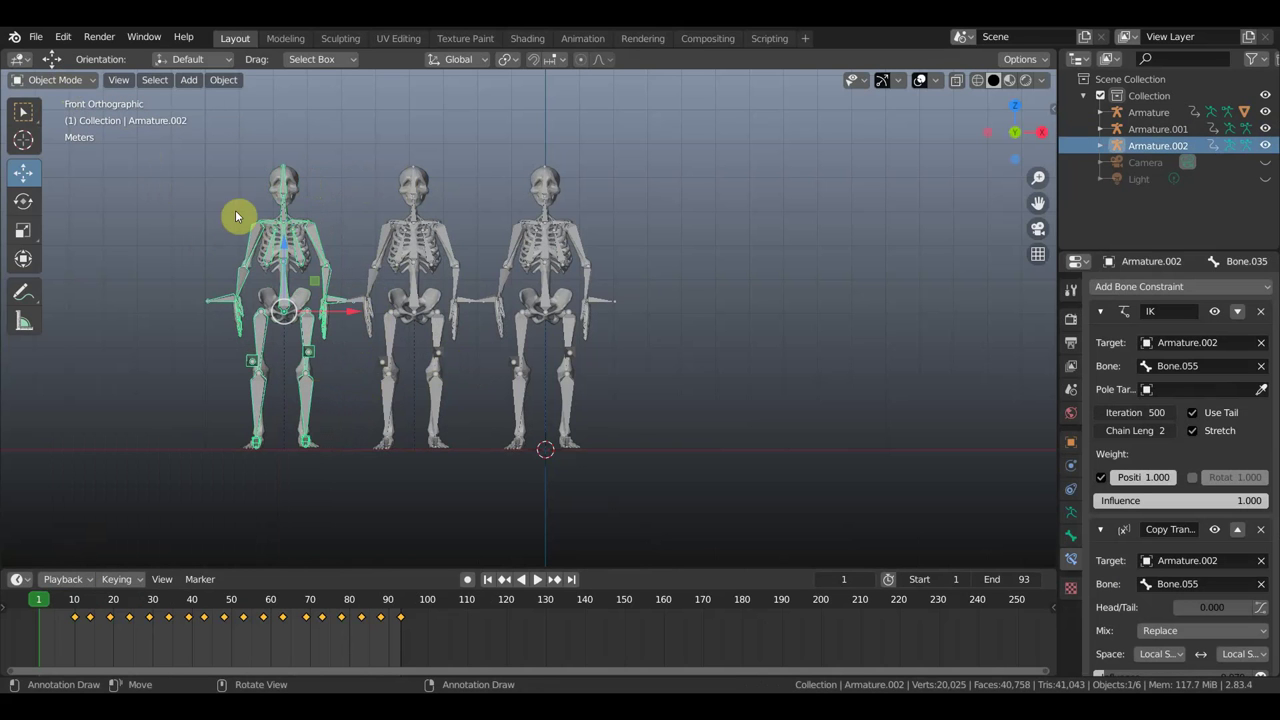
{"action": "left_click", "coordinate": [86, 88]}
{"action": "left_click", "coordinate": [65, 134]}
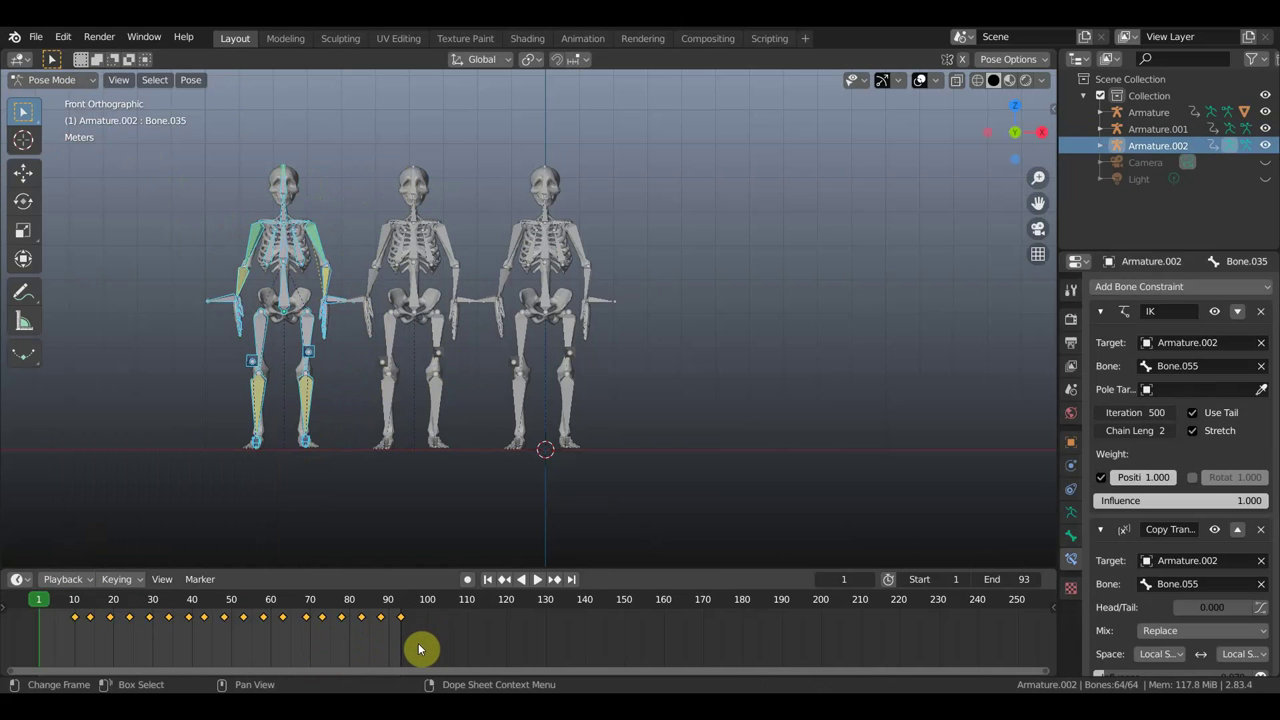
Step: Move Armature.002's dance keys later, then duplicate a copy back near the timeline start
{"action": "key", "text": "g"}
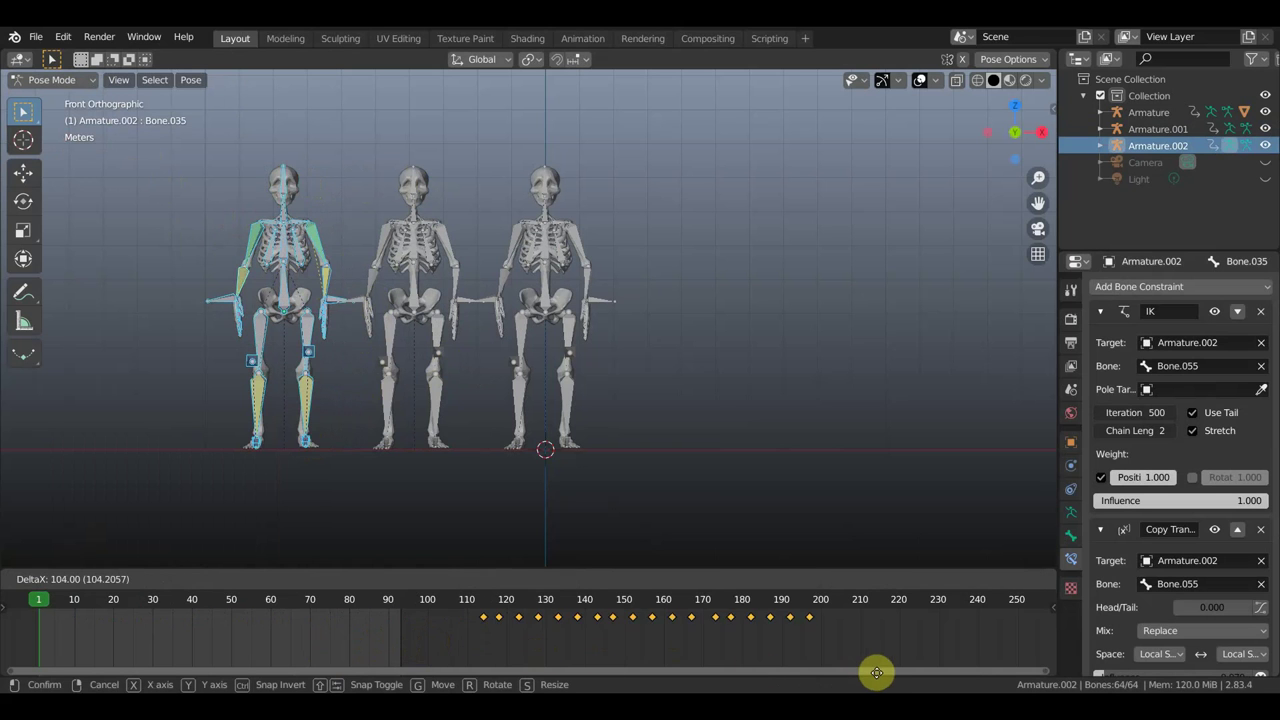
{"action": "left_click", "coordinate": [885, 679]}
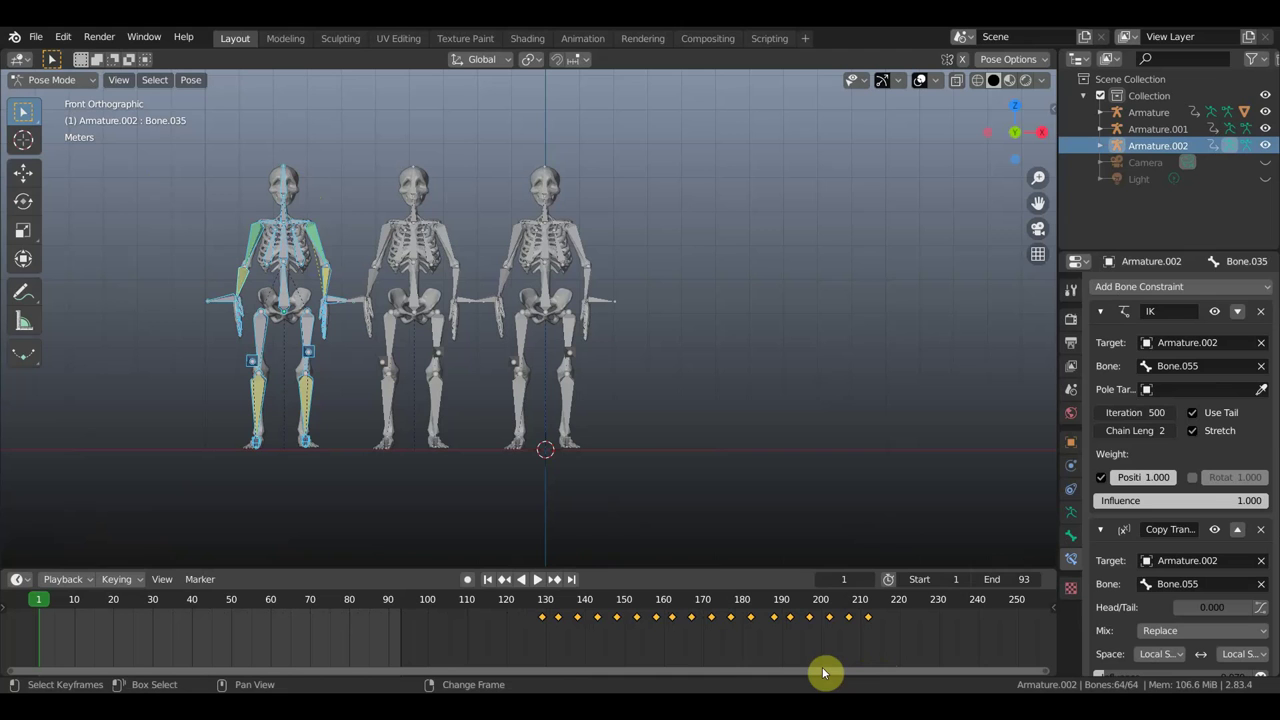
{"action": "key", "text": "shift+d"}
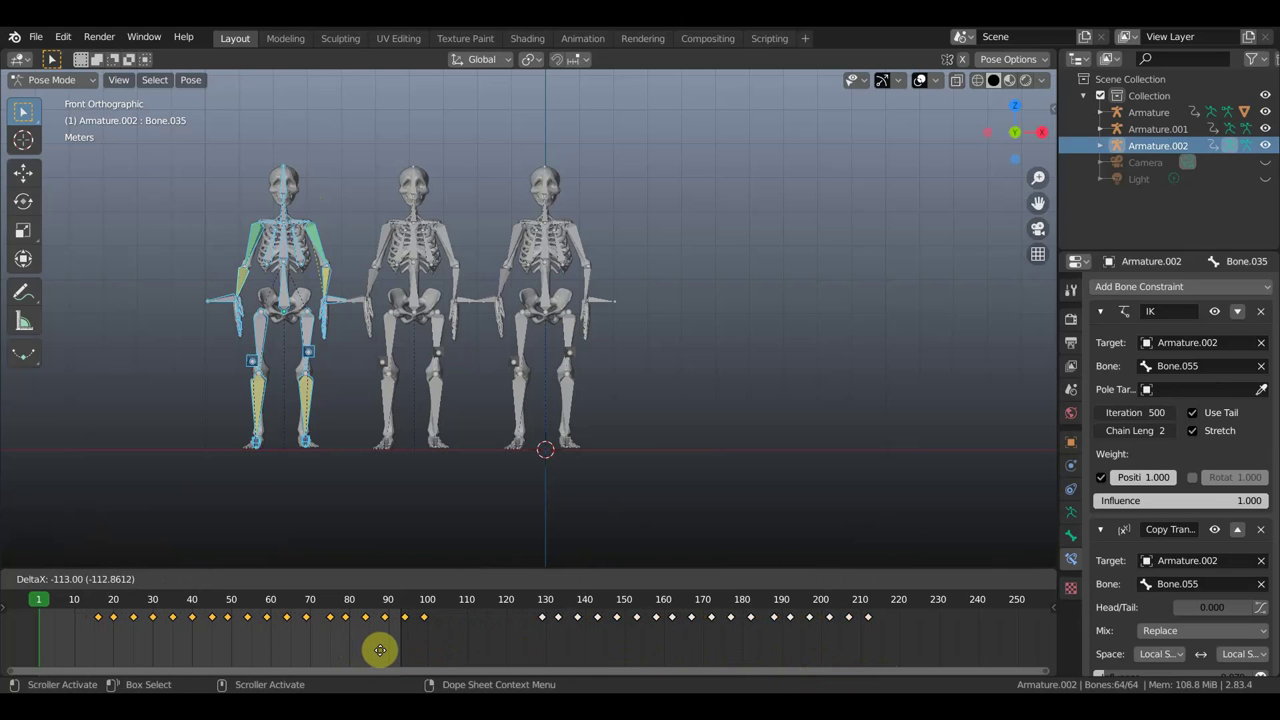
{"action": "left_click", "coordinate": [380, 649]}
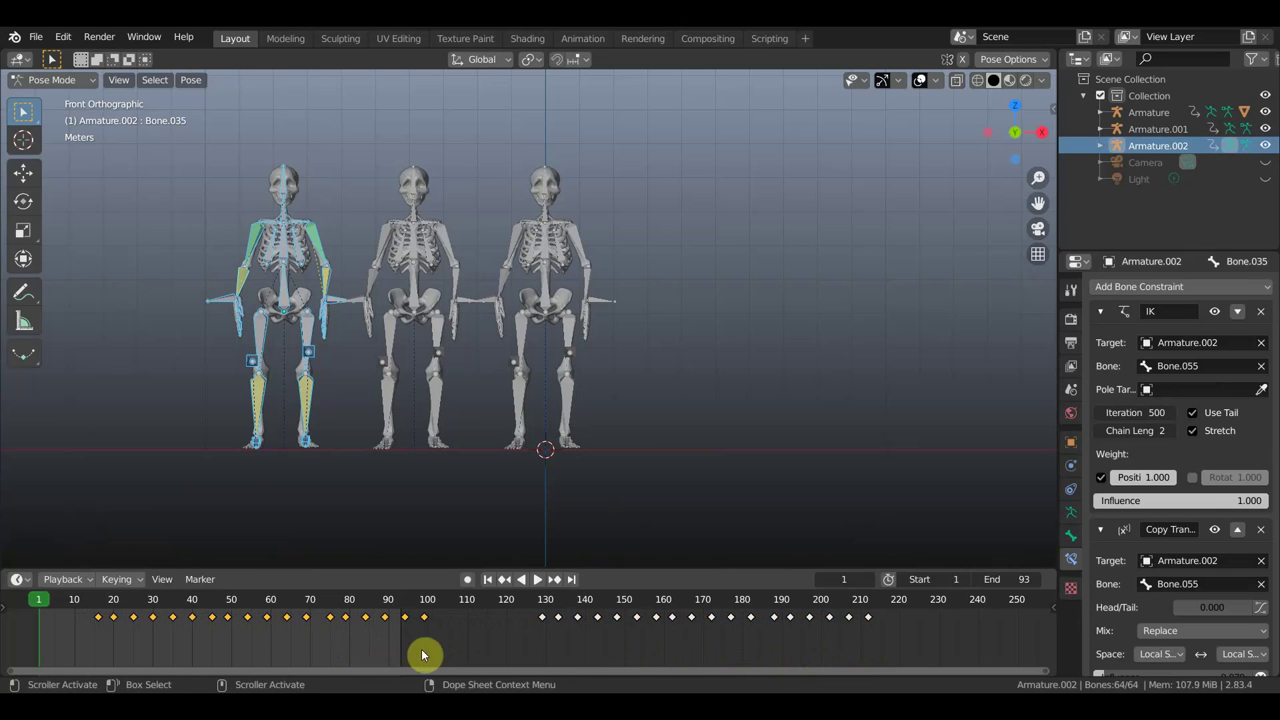
Step: Delete the original keys from frame 130 to 210 and play back to check the offset
{"action": "left_click_drag", "start_coordinate": [910, 645], "coordinate": [528, 619]}
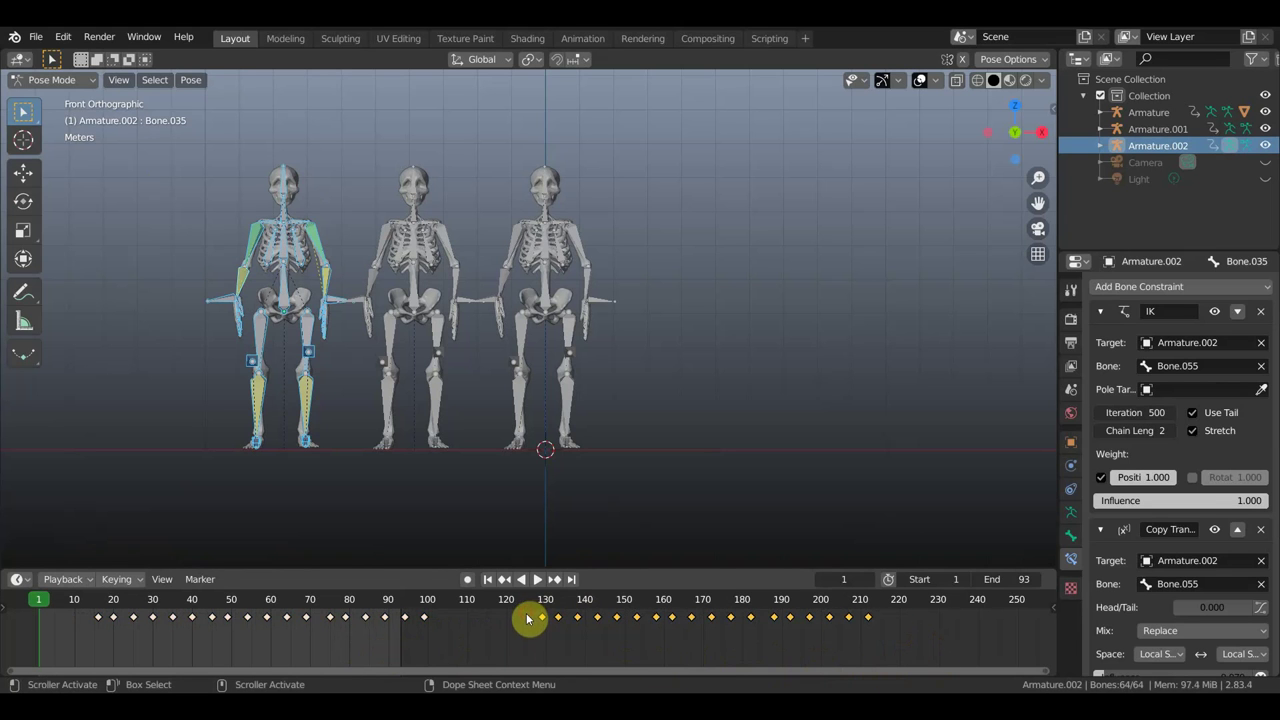
{"action": "key", "text": "x"}
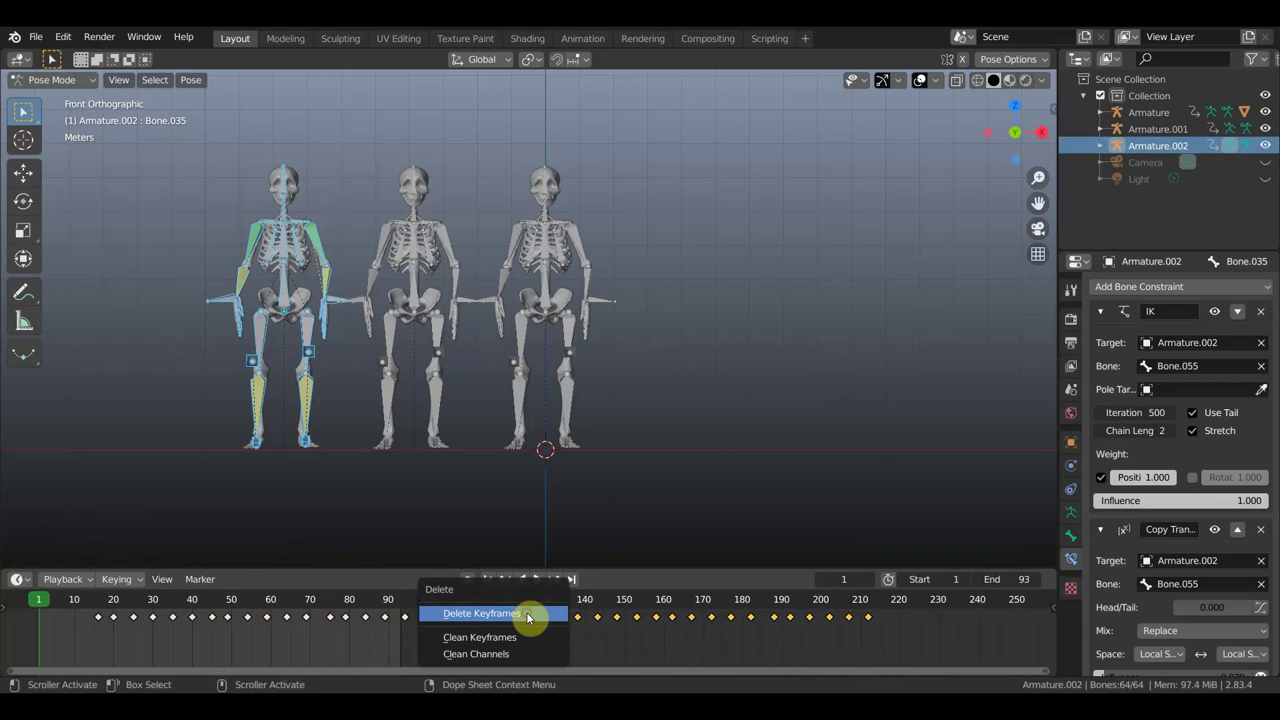
{"action": "left_click", "coordinate": [526, 613]}
{"action": "key", "text": "space"}
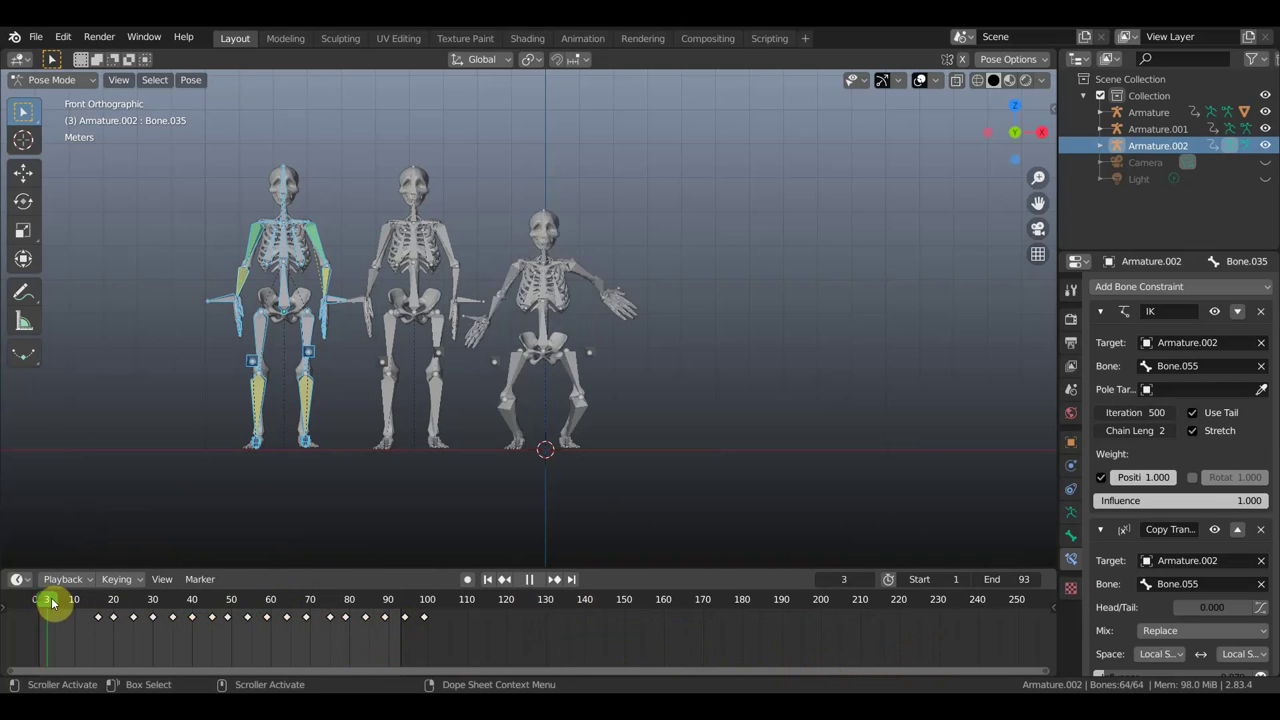
{"action": "left_click_drag", "start_coordinate": [60, 603], "coordinate": [437, 653]}
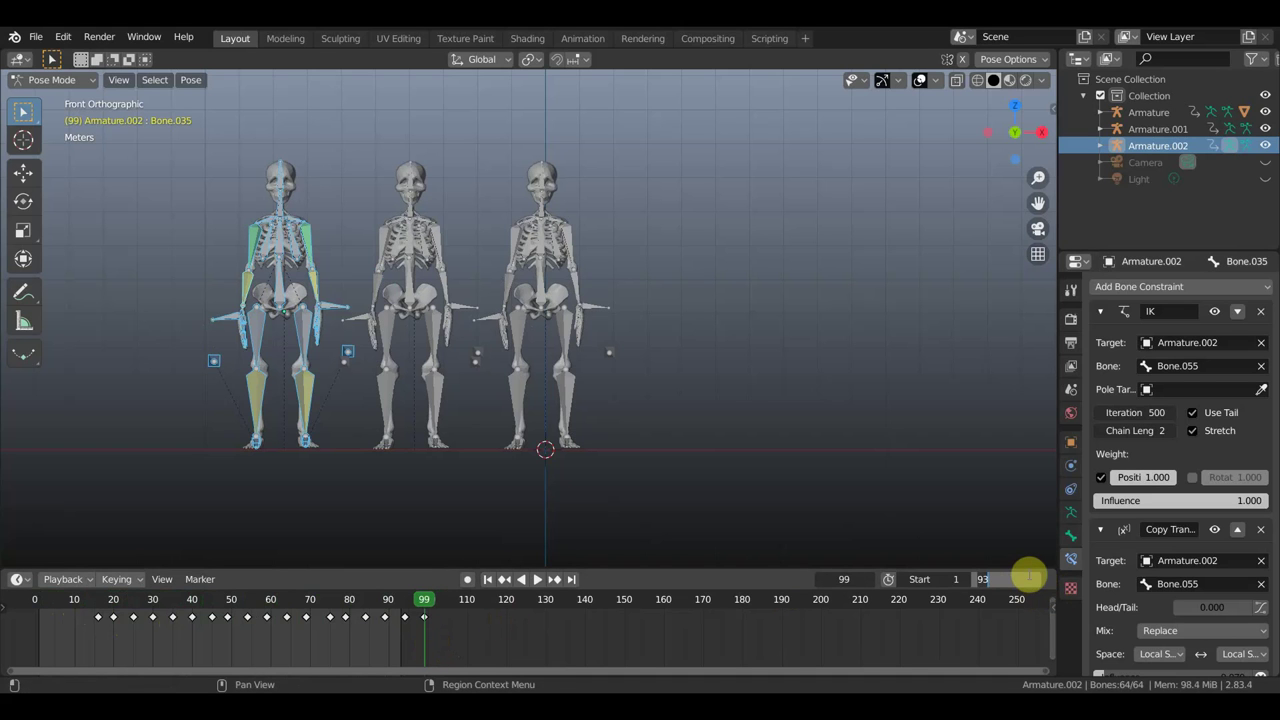
{"action": "left_click", "coordinate": [1010, 579]}
{"action": "type", "text": "99"}
Step: Set the scene end frame to 99 and scrub through the three skeletons' offset dance
{"action": "key", "text": "Return"}
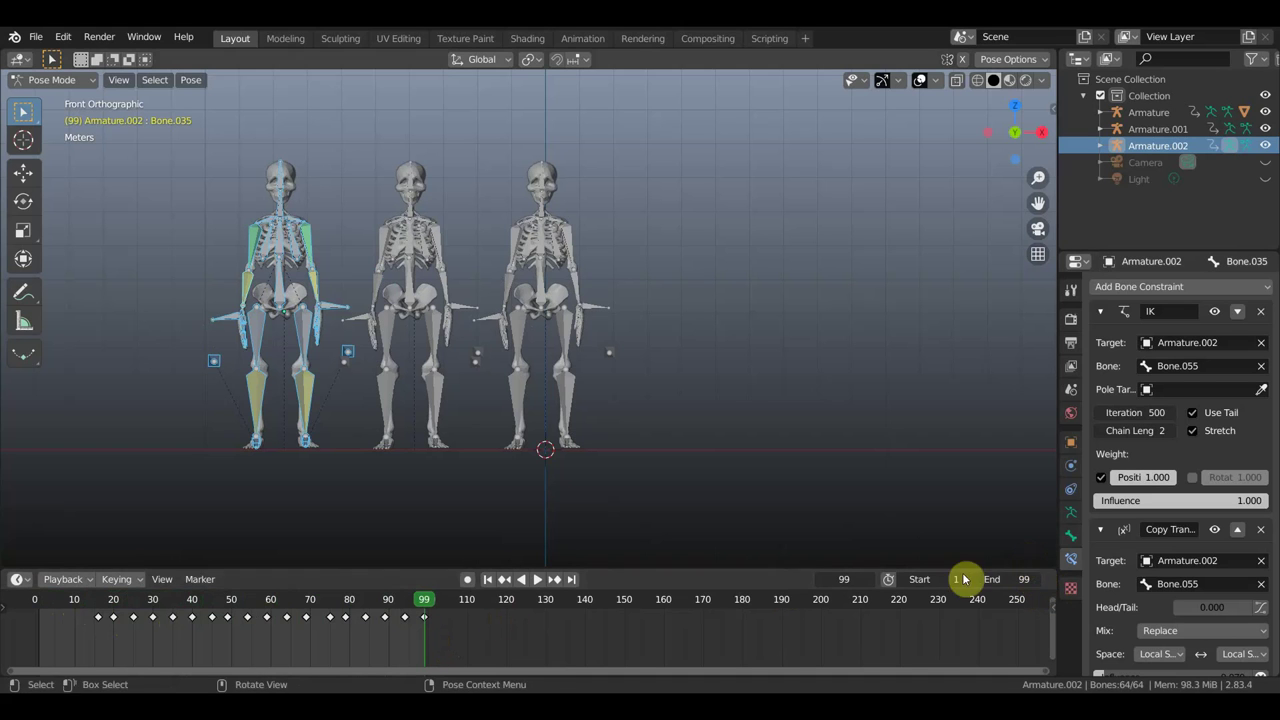
{"action": "left_click_drag", "start_coordinate": [409, 605], "coordinate": [44, 603]}
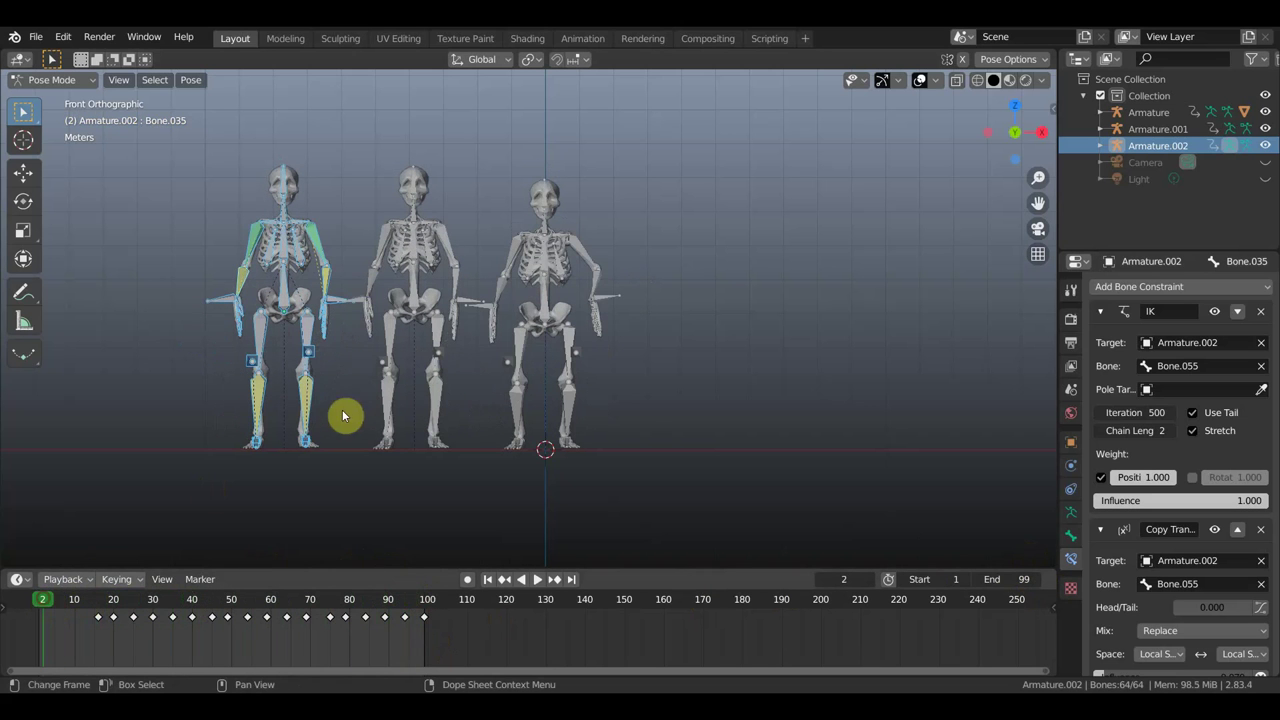
{"action": "mouse_move", "coordinate": [49, 600]}
{"action": "left_mouse_down"}
{"action": "mouse_move", "coordinate": [197, 631]}
{"action": "mouse_move", "coordinate": [40, 603]}
{"action": "left_mouse_up"}
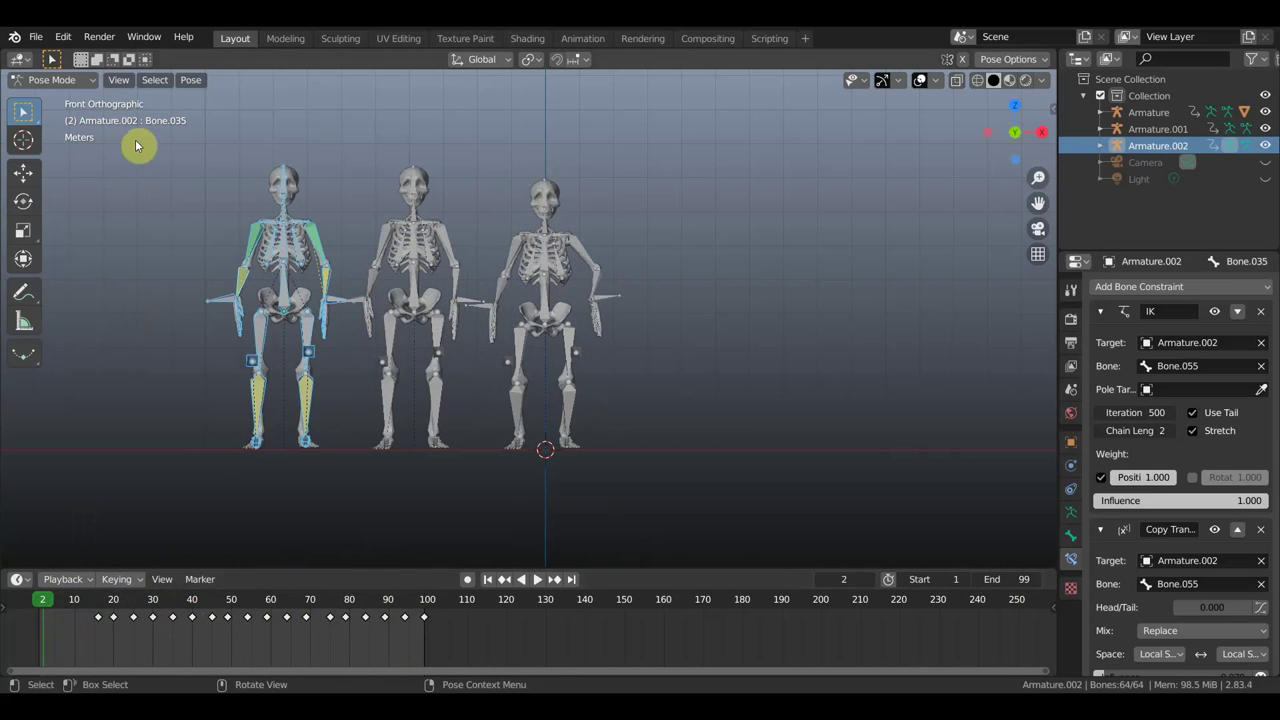
{"action": "left_click", "coordinate": [48, 80]}
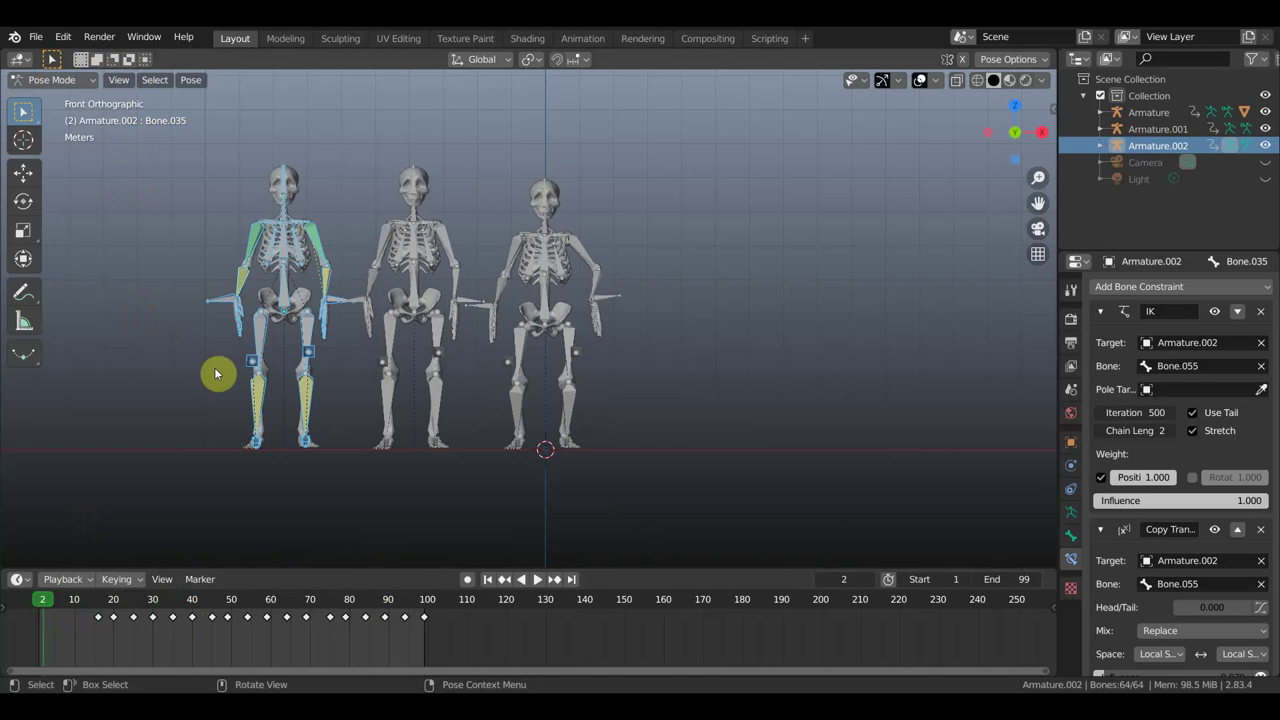
{"action": "left_click", "coordinate": [71, 84]}
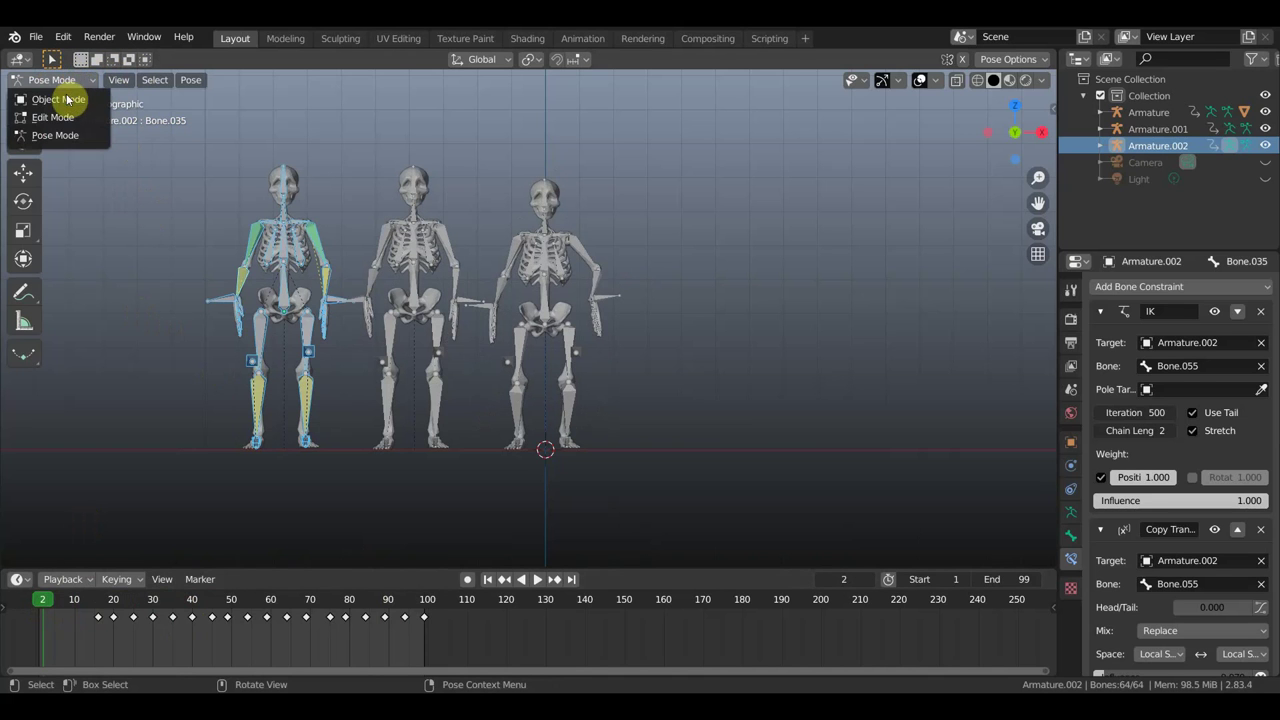
Step: Duplicate the third skeleton and rig, placing the fourth copy about 4 m further left
{"action": "left_click", "coordinate": [62, 100]}
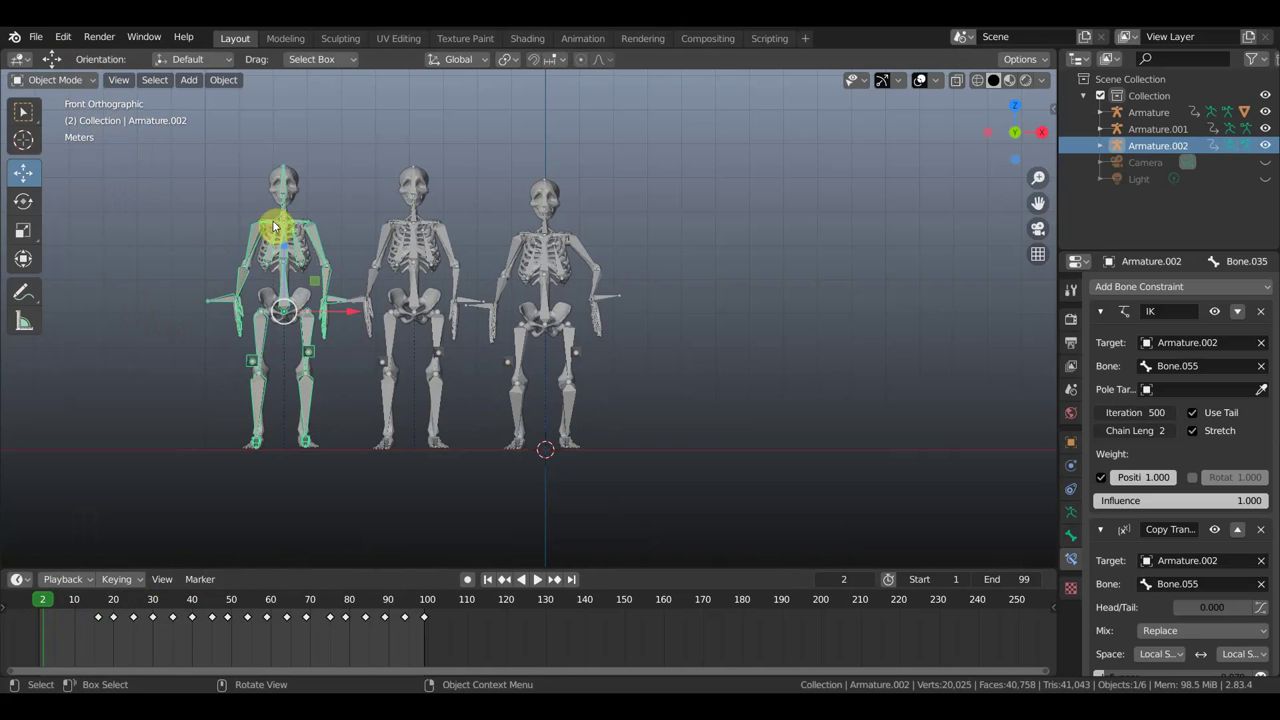
{"action": "left_click", "coordinate": [300, 180]}
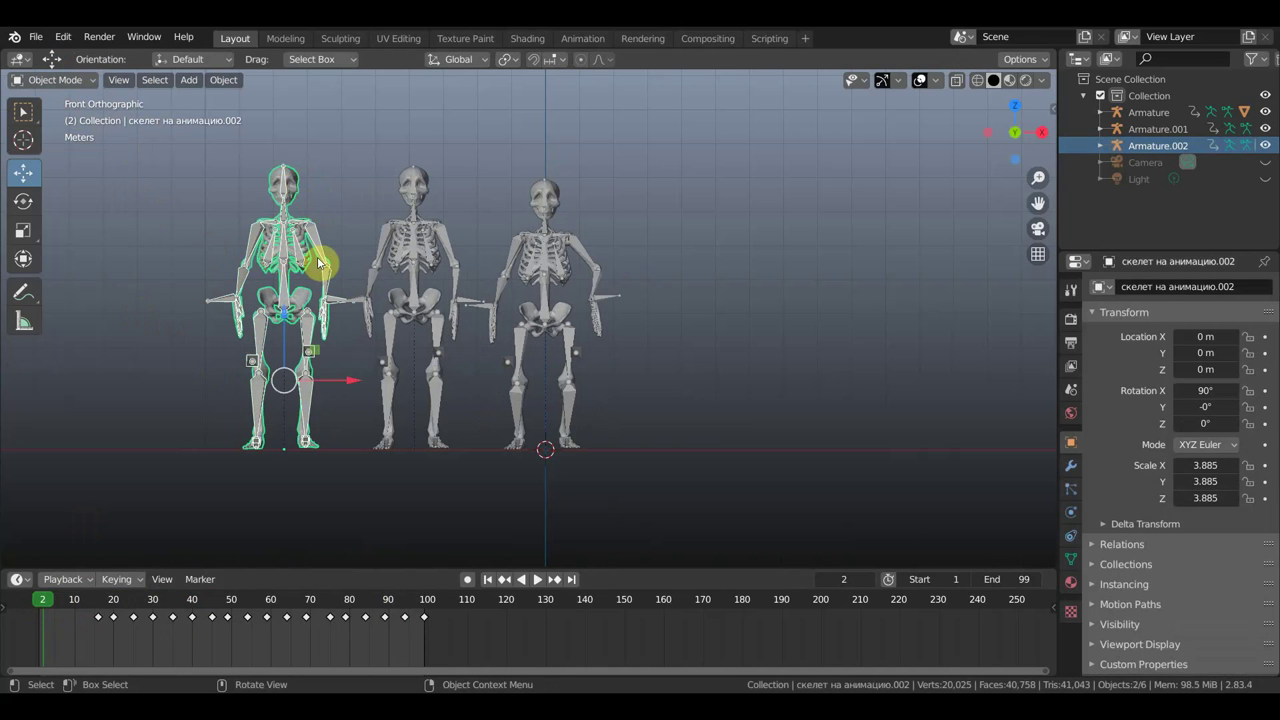
{"action": "key", "text": "shift"}
{"action": "key", "text": "shift+d"}
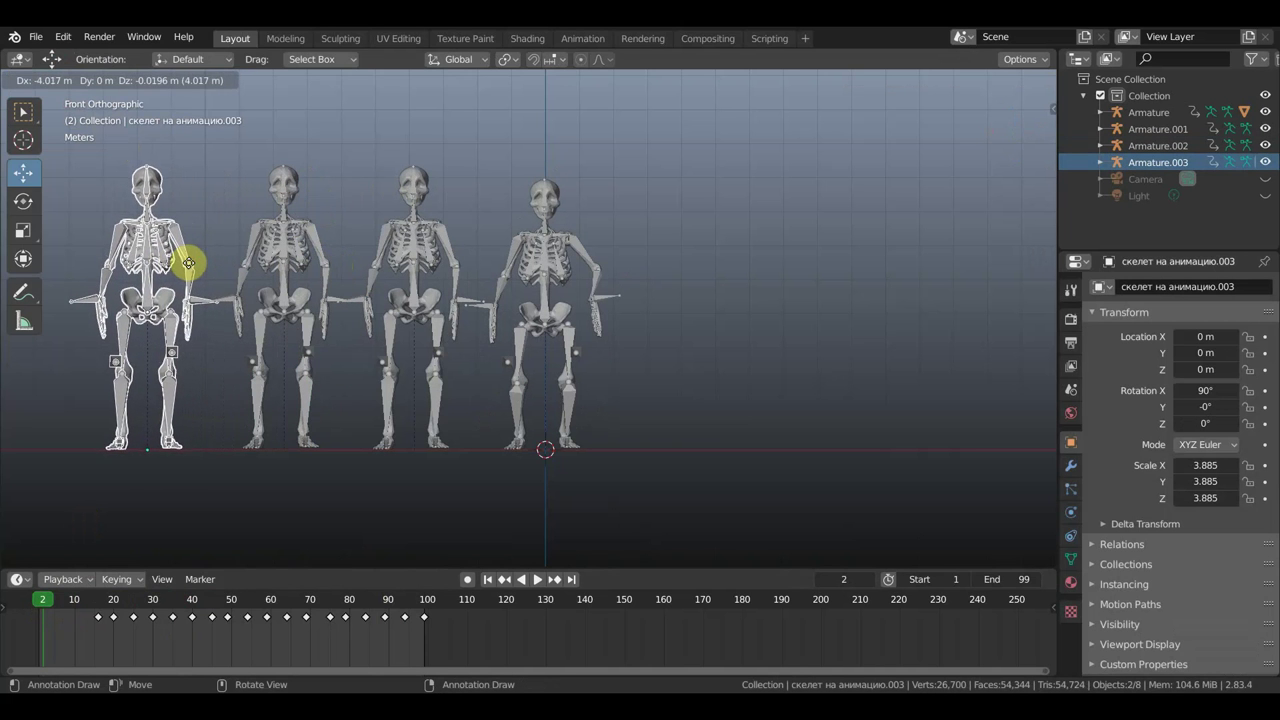
{"action": "left_click", "coordinate": [193, 269]}
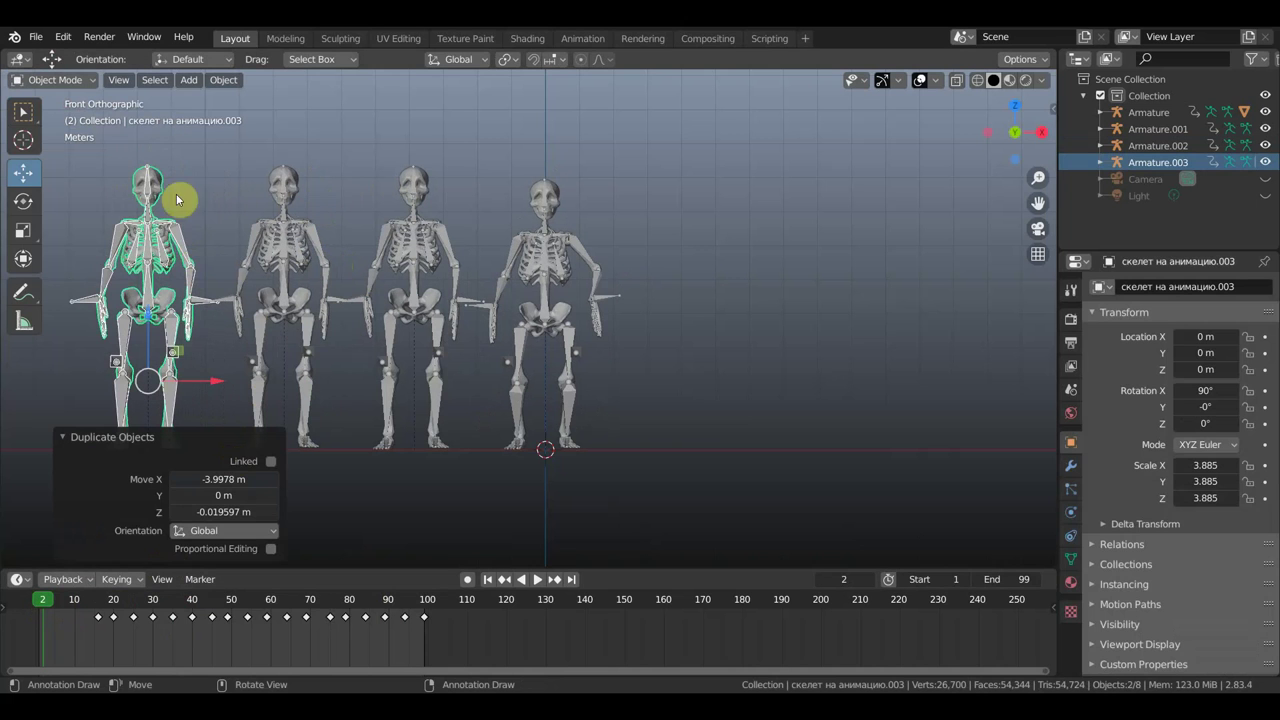
Step: Make Armature.003 active and switch it into Pose Mode
{"action": "left_click", "coordinate": [178, 237]}
{"action": "left_click", "coordinate": [62, 79]}
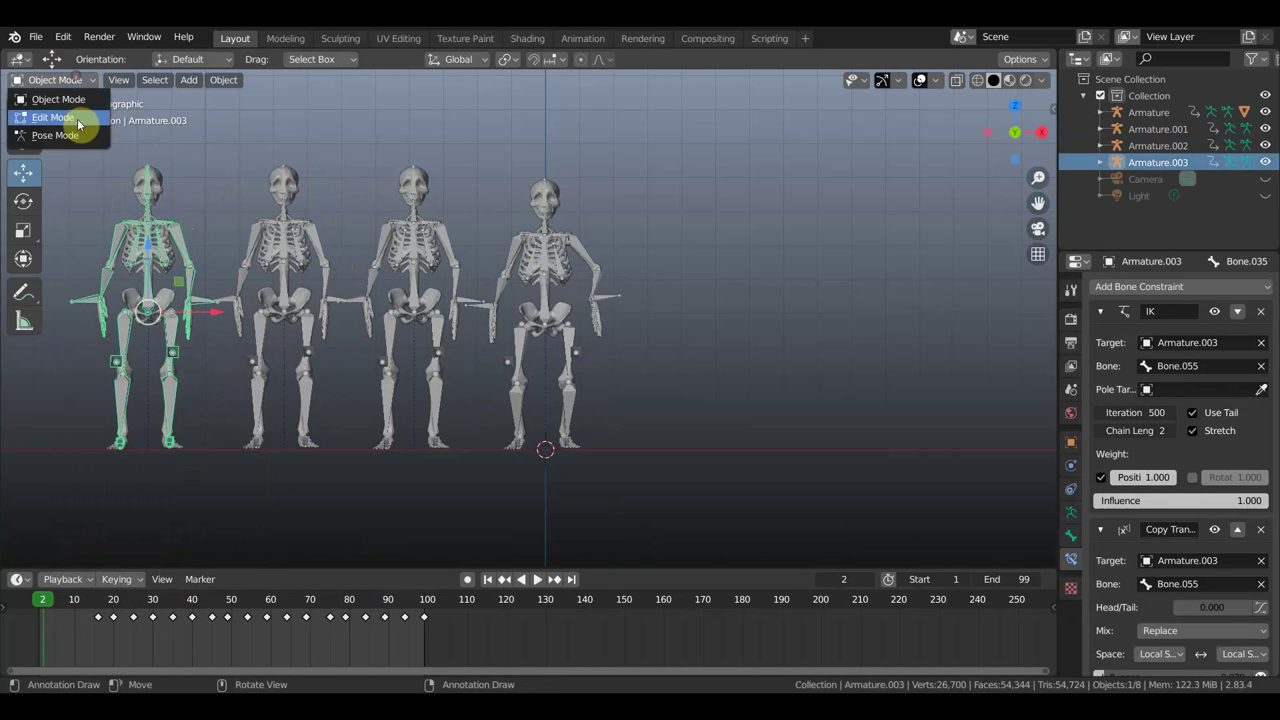
{"action": "left_click", "coordinate": [62, 135]}
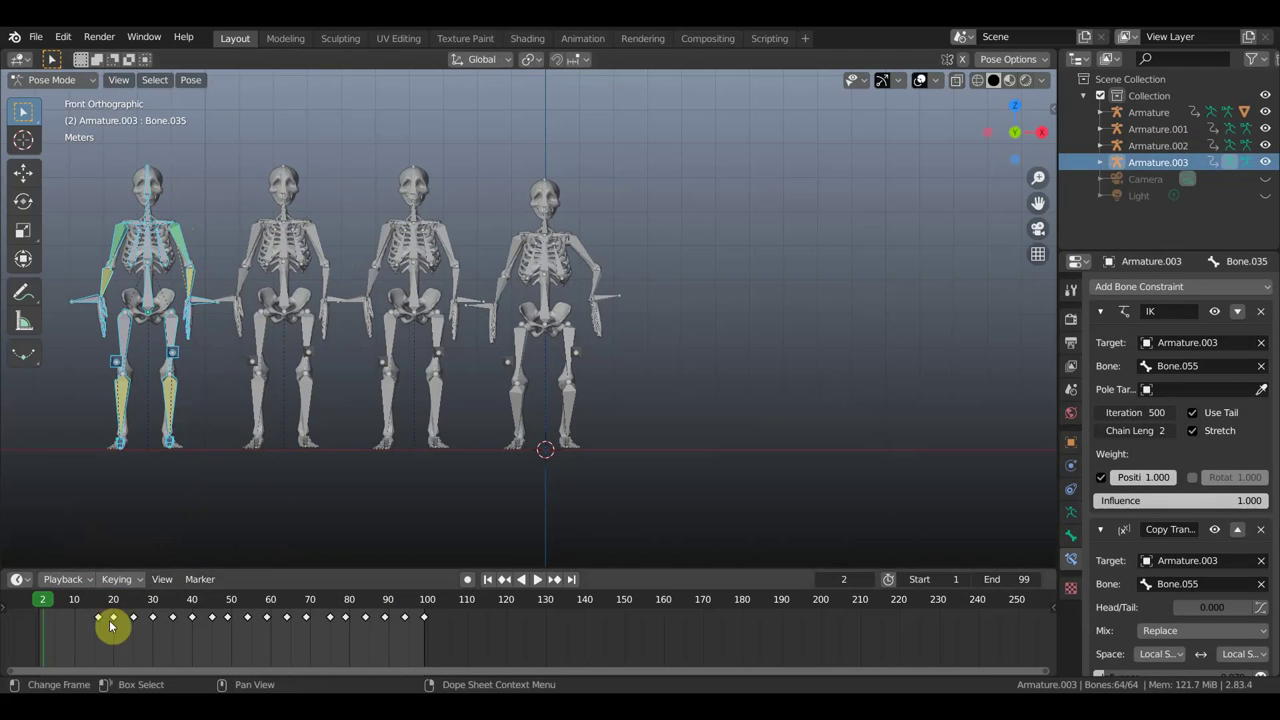
Step: Move all Armature.003 dance keys later and duplicate a copy starting around frame 20
{"action": "left_click_drag", "start_coordinate": [425, 645], "coordinate": [93, 612]}
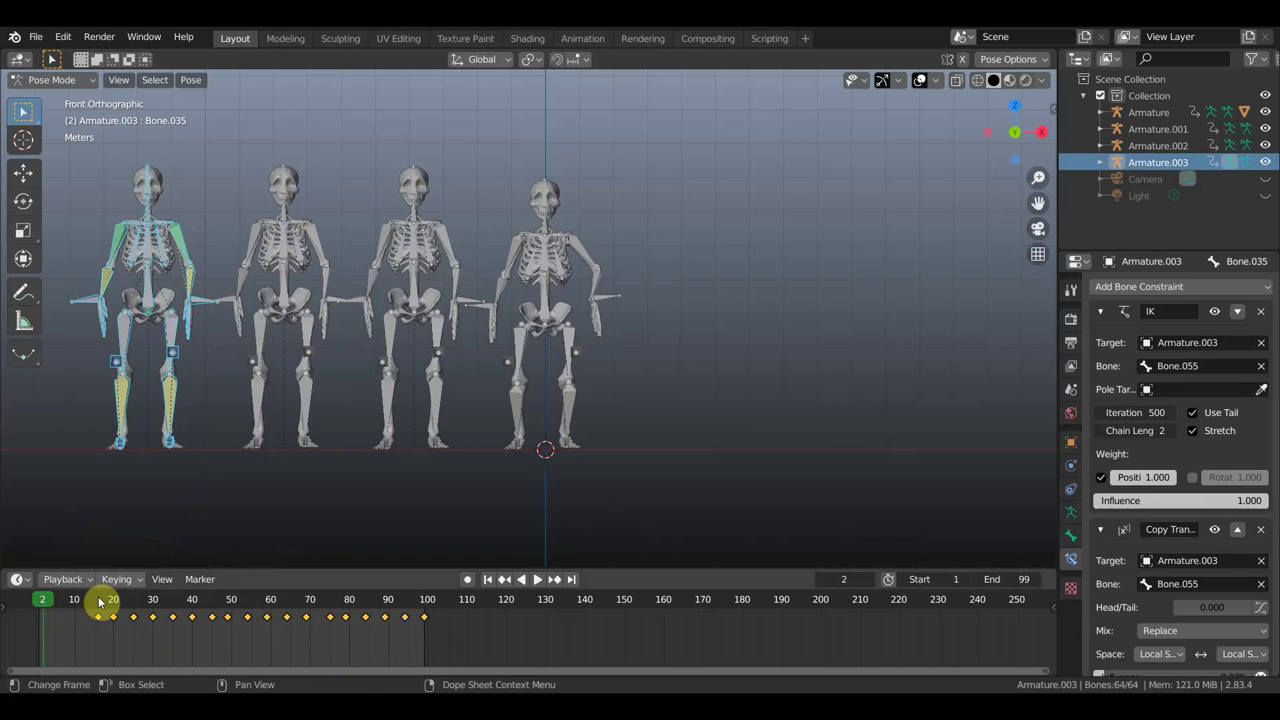
{"action": "key", "text": "g"}
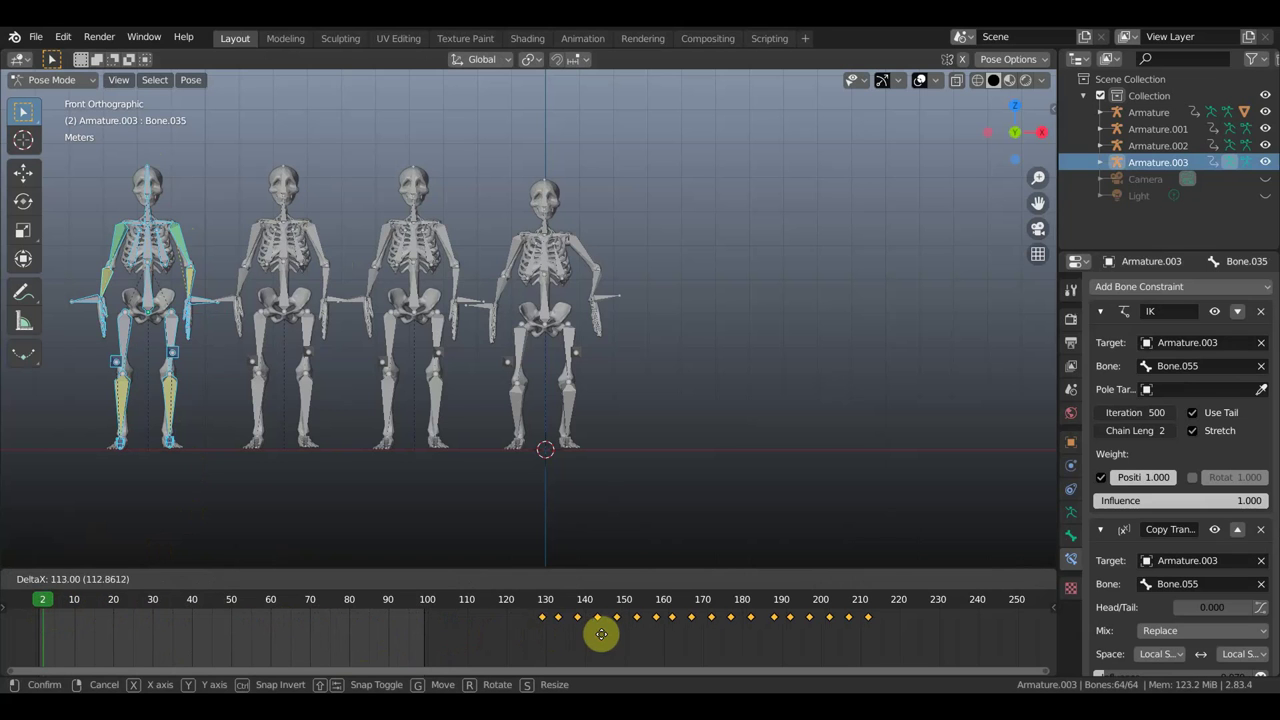
{"action": "left_click", "coordinate": [600, 640]}
{"action": "key", "text": "shift+d"}
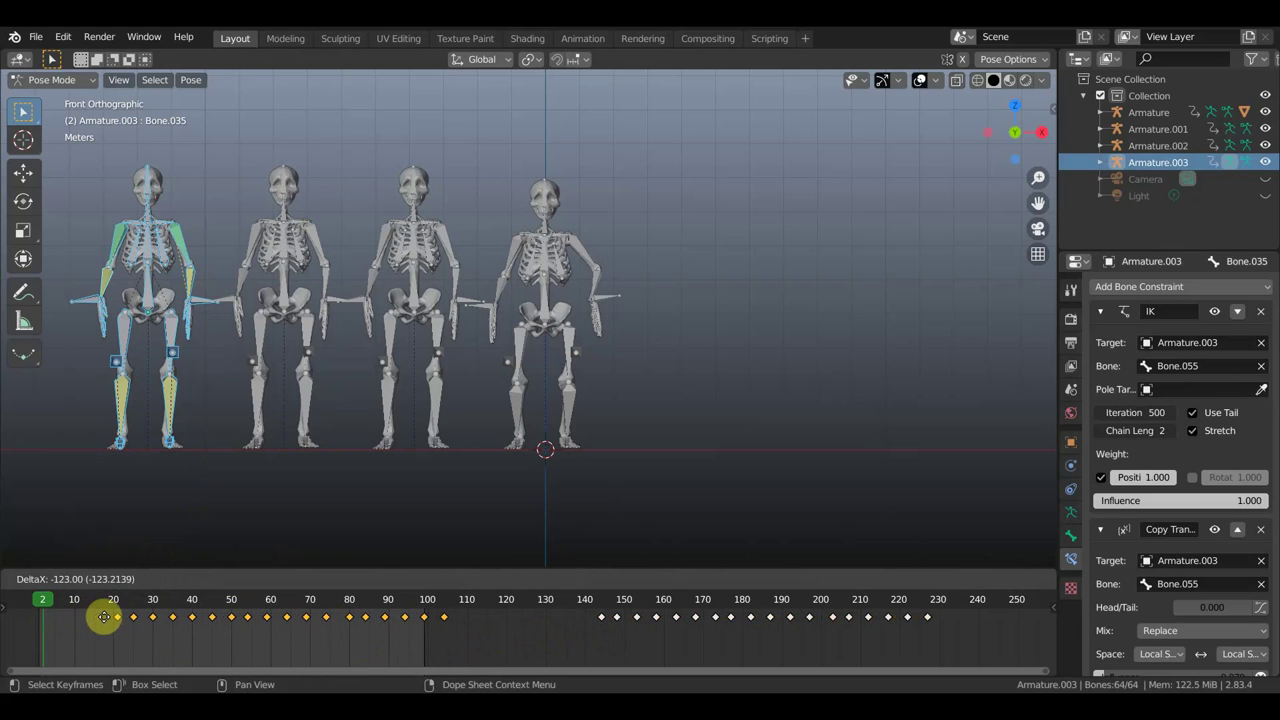
{"action": "left_click", "coordinate": [101, 622]}
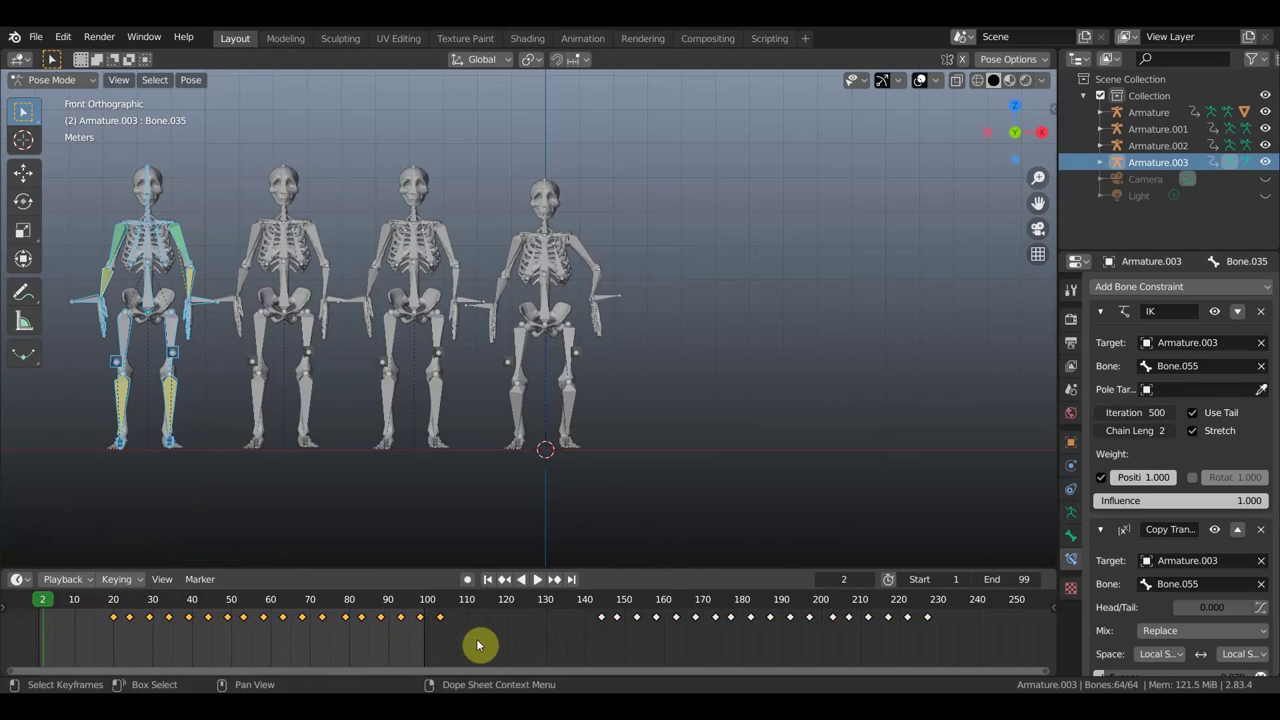
Step: Delete the leftover keys from frame 140 on and play the four-skeleton animation
{"action": "left_click_drag", "start_coordinate": [962, 624], "coordinate": [582, 614]}
{"action": "key", "text": "x"}
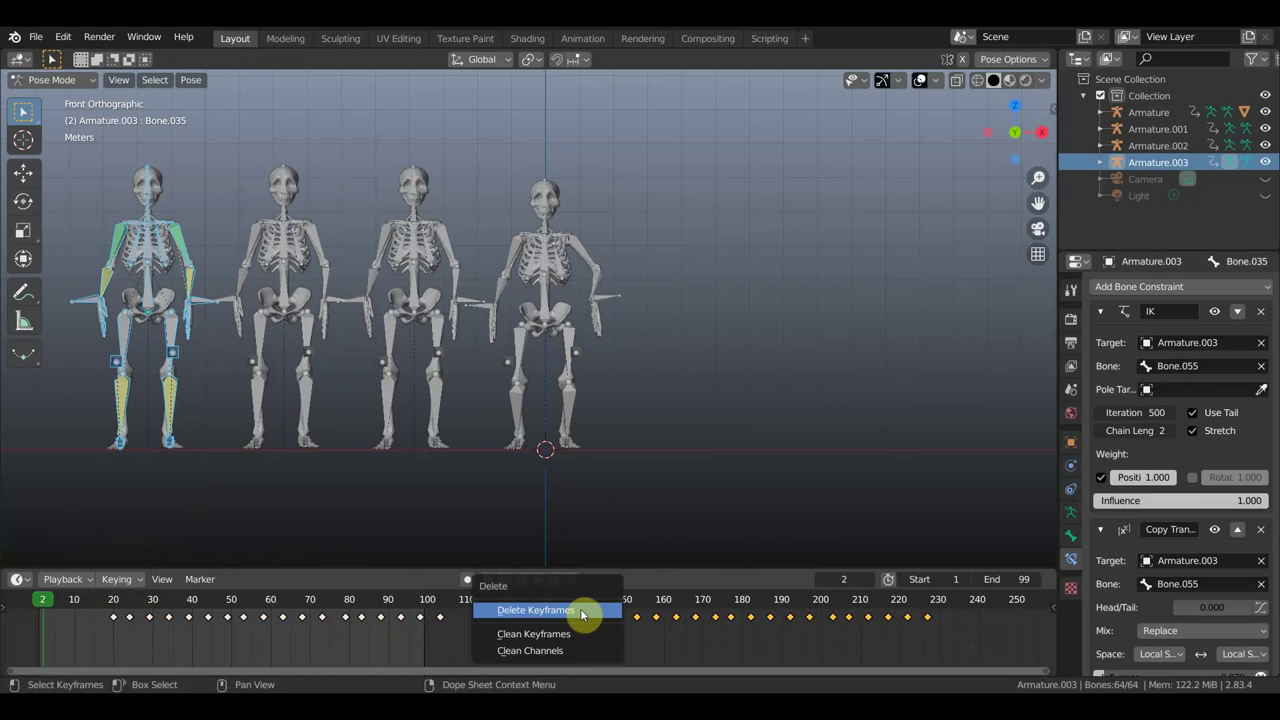
{"action": "left_click", "coordinate": [582, 611]}
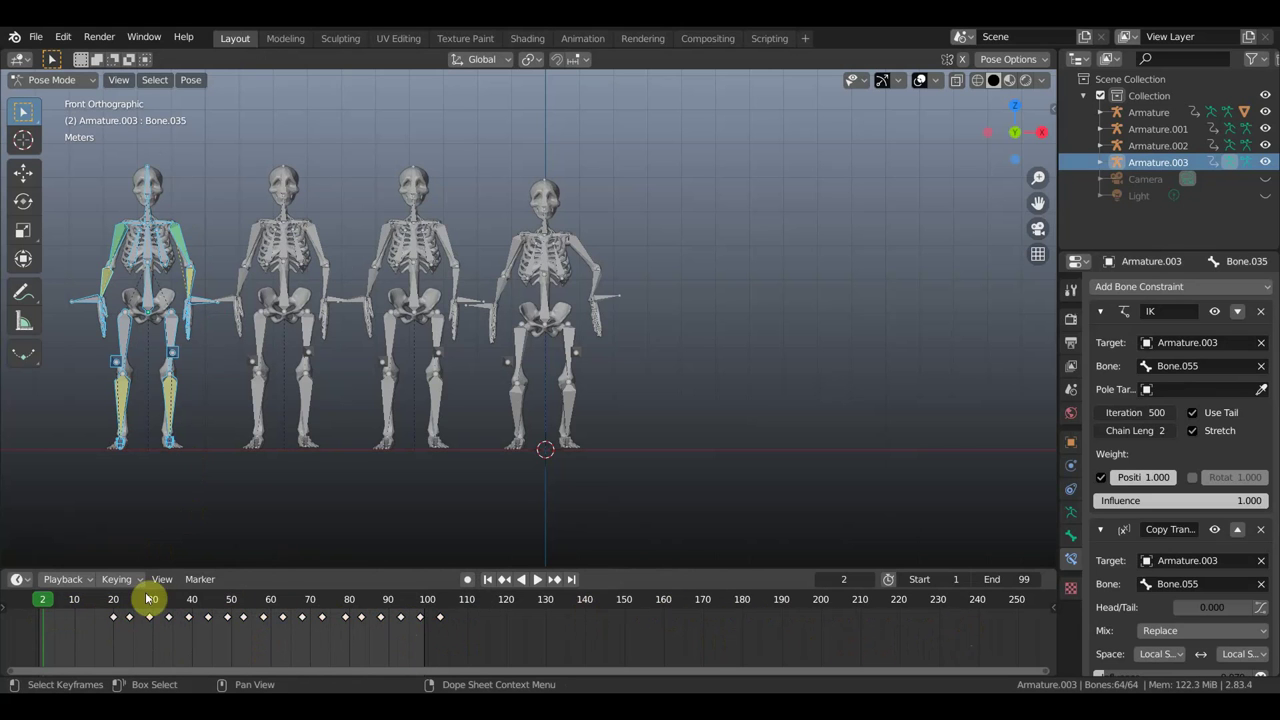
{"action": "key", "text": "space"}
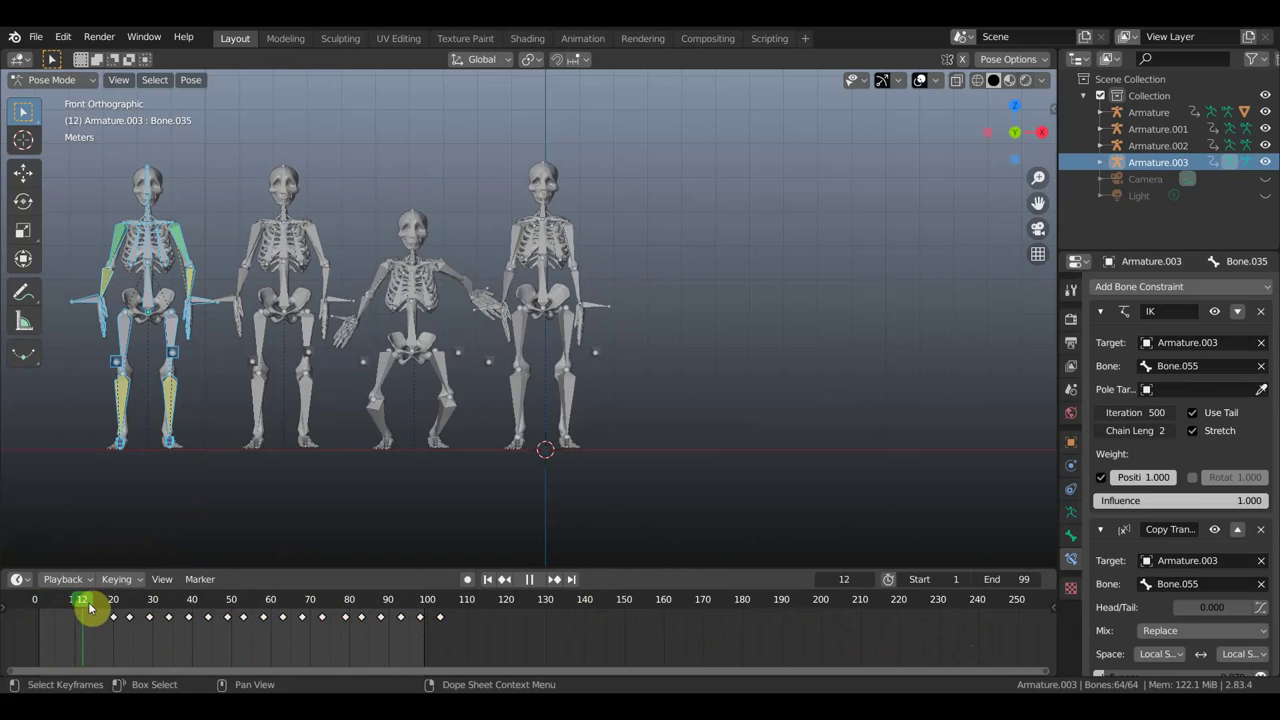
{"action": "left_click_drag", "start_coordinate": [128, 617], "coordinate": [138, 617]}
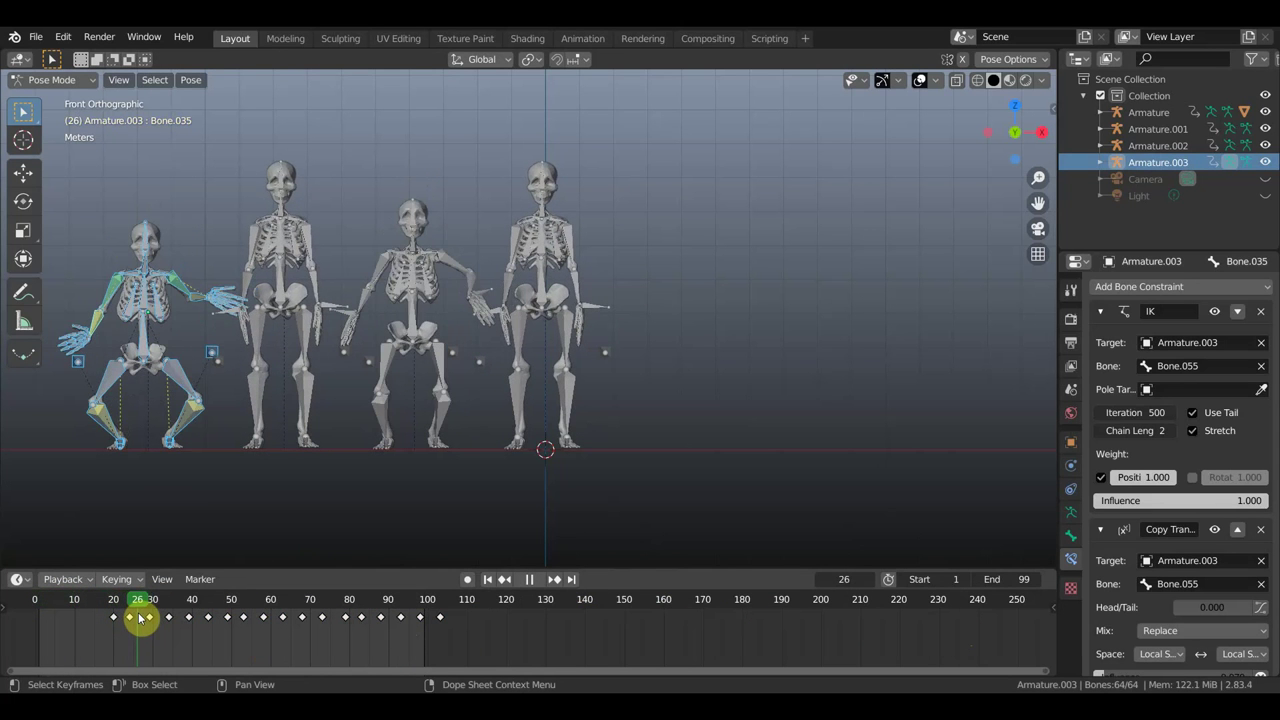
{"action": "mouse_move", "coordinate": [143, 618]}
{"action": "left_mouse_down"}
{"action": "mouse_move", "coordinate": [240, 634]}
{"action": "mouse_move", "coordinate": [116, 629]}
{"action": "left_mouse_up"}
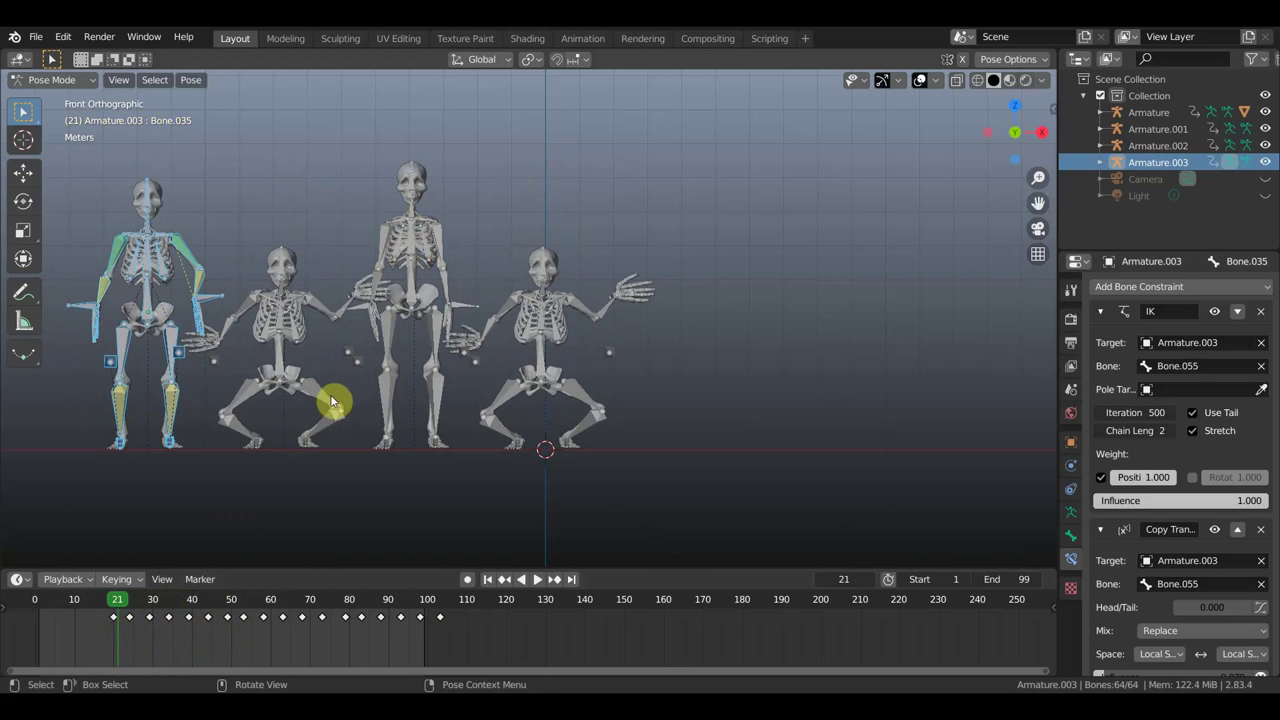
{"action": "mouse_move", "coordinate": [114, 600]}
{"action": "left_mouse_down"}
{"action": "mouse_move", "coordinate": [64, 605]}
{"action": "mouse_move", "coordinate": [163, 623]}
{"action": "mouse_move", "coordinate": [139, 627]}
{"action": "left_mouse_up"}
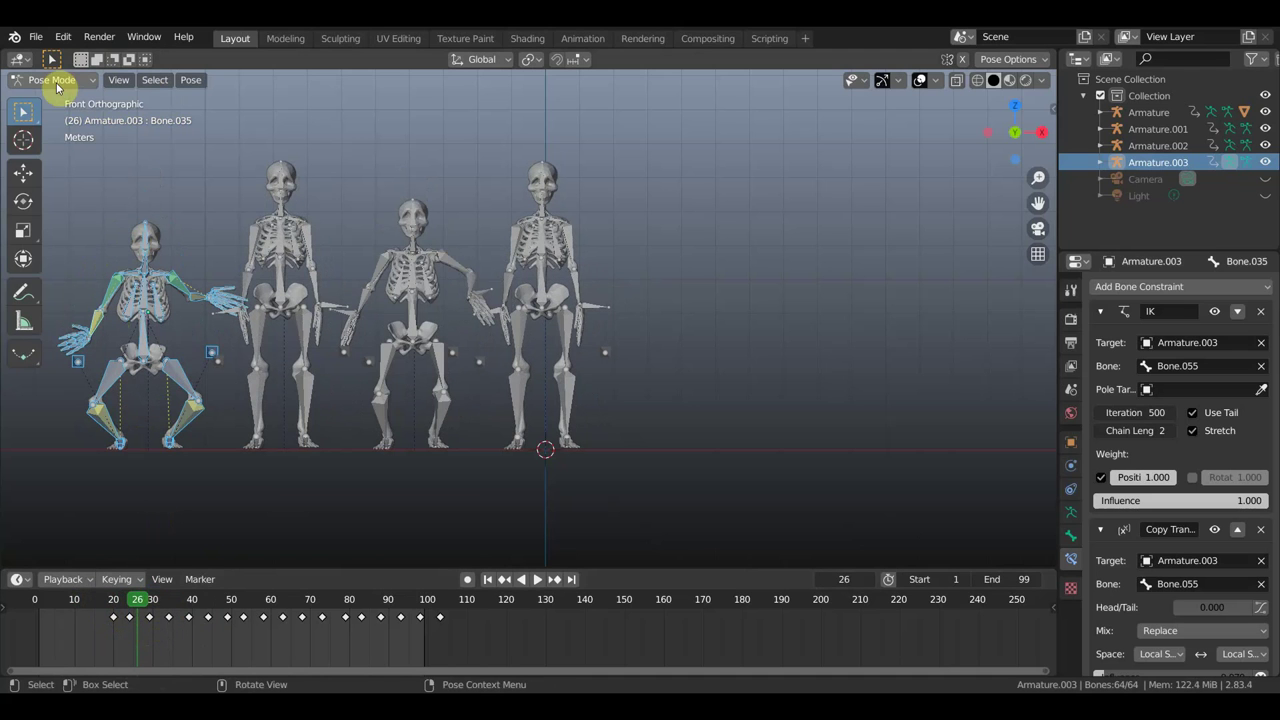
Step: In Object Mode, delete the leftmost skeleton and its rig
{"action": "left_click", "coordinate": [52, 80]}
{"action": "left_click", "coordinate": [62, 94]}
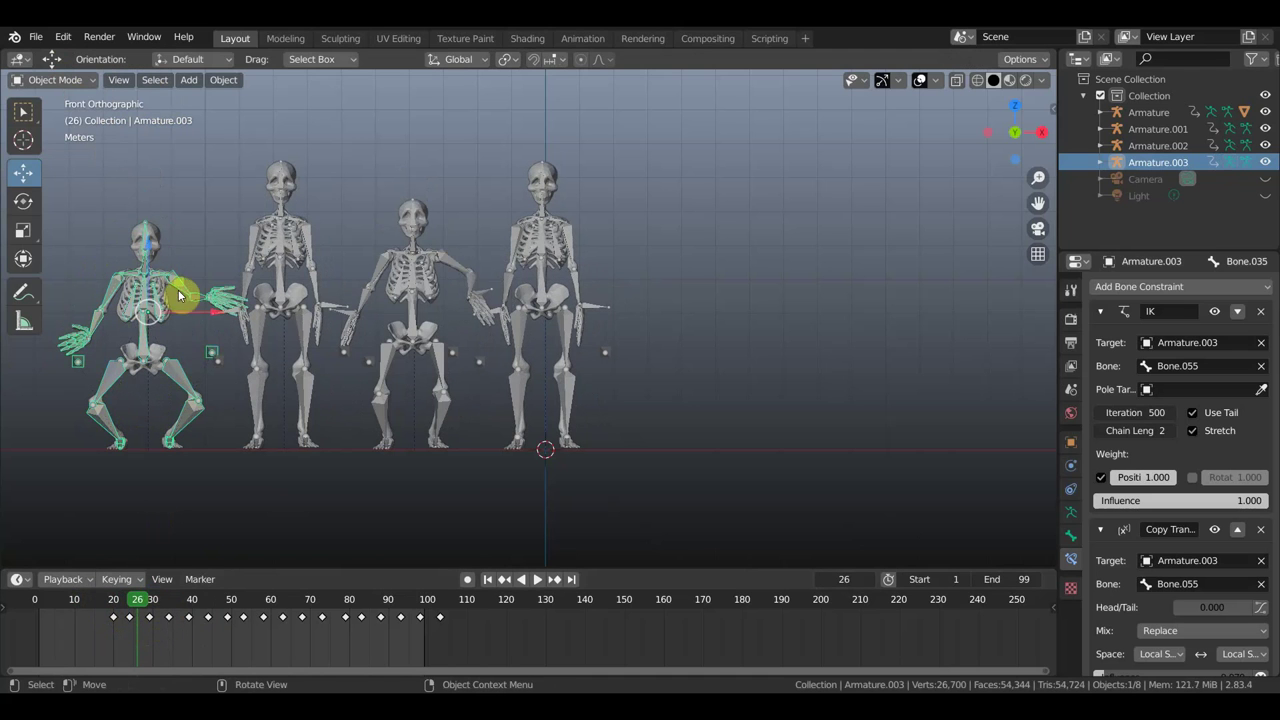
{"action": "left_click", "coordinate": [157, 234], "text": "shift"}
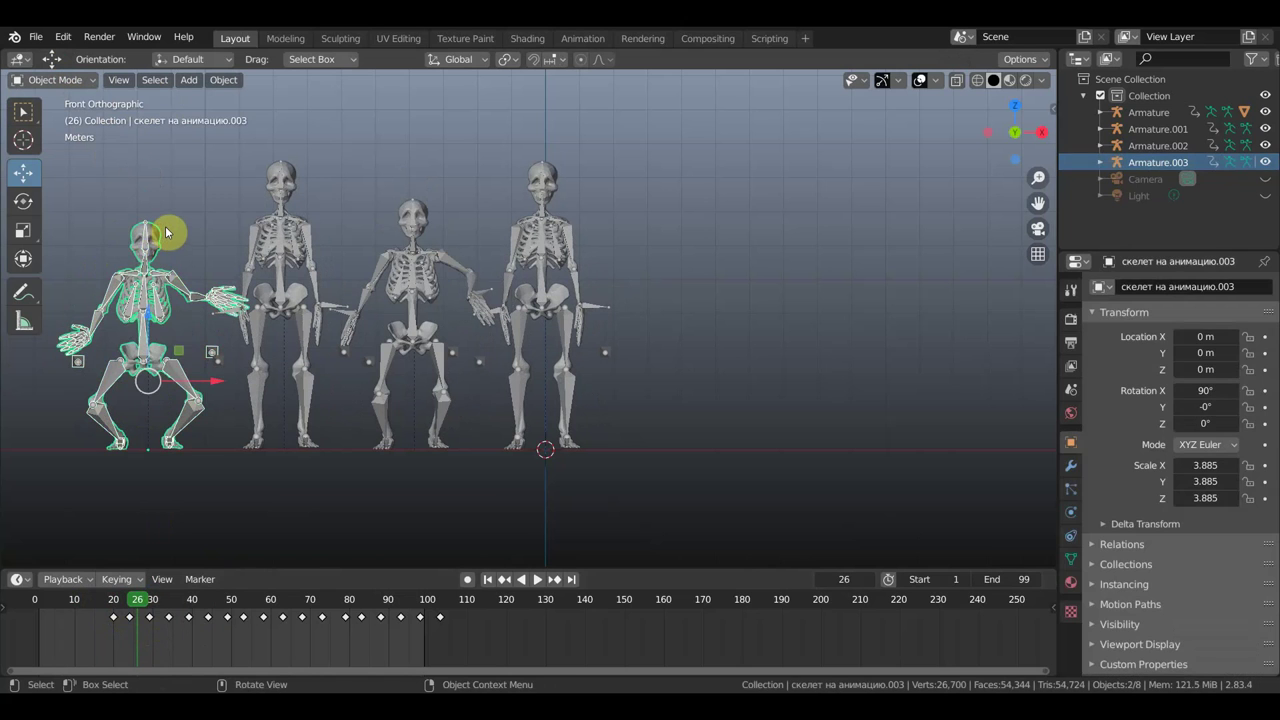
{"action": "key", "text": "Delete"}
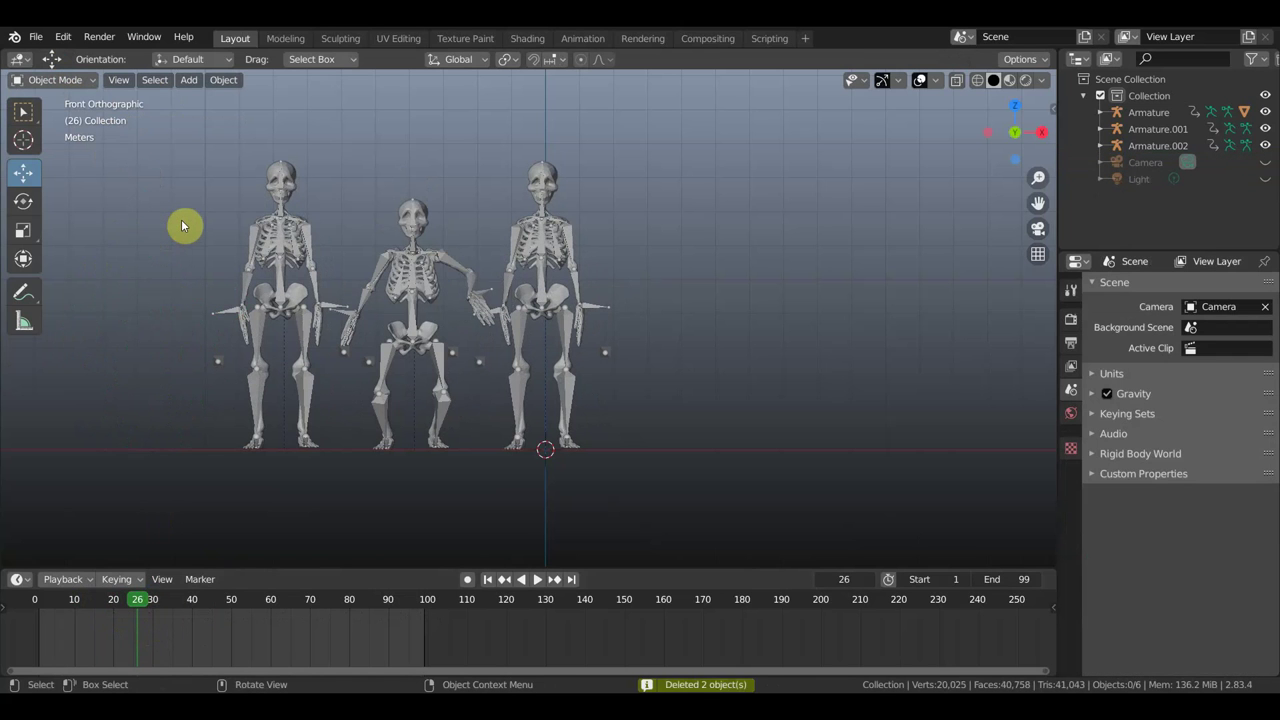
Step: Duplicate the crouching middle skeleton with its rig and move it -8.13 m along X
{"action": "left_click", "coordinate": [380, 264]}
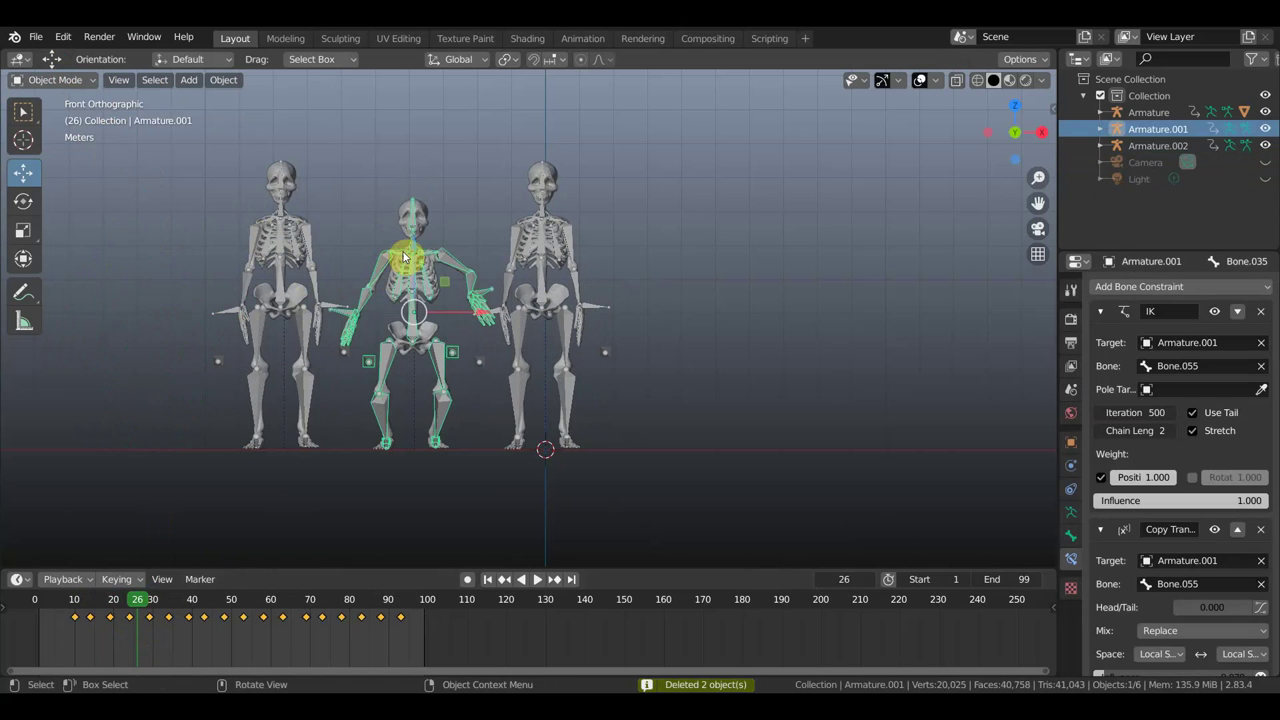
{"action": "left_click", "coordinate": [425, 209]}
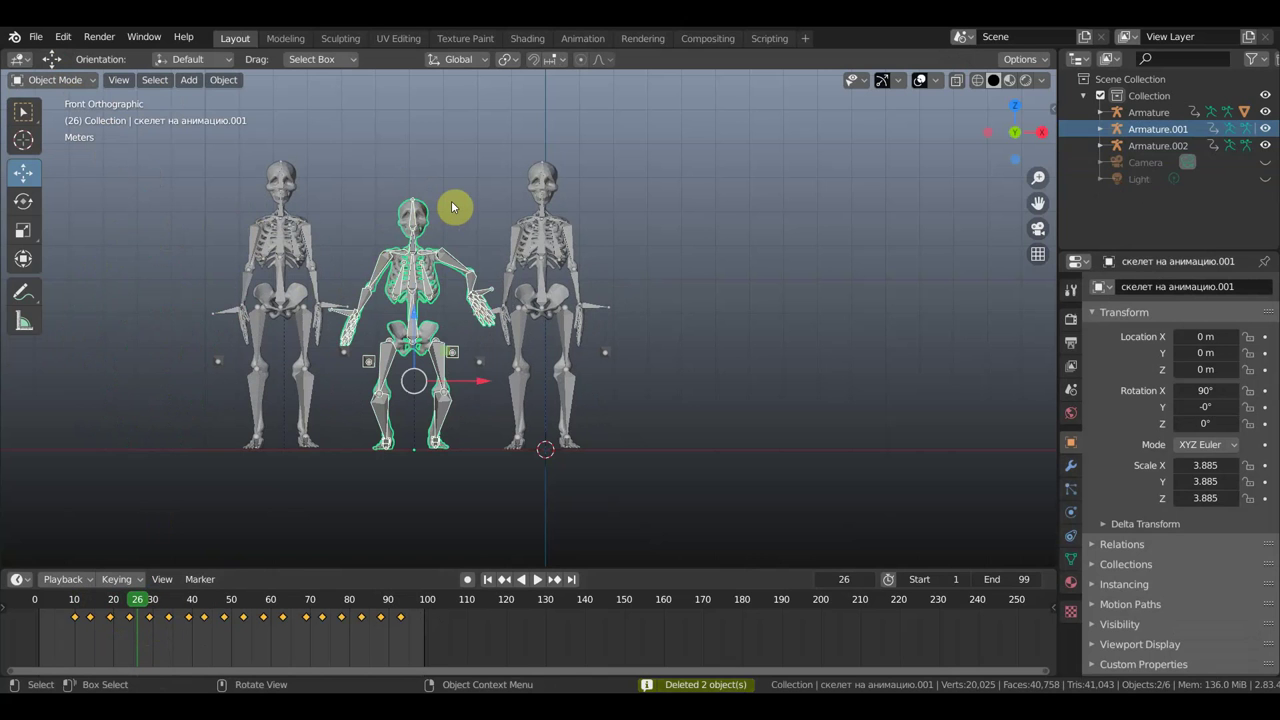
{"action": "key", "text": "shift+d"}
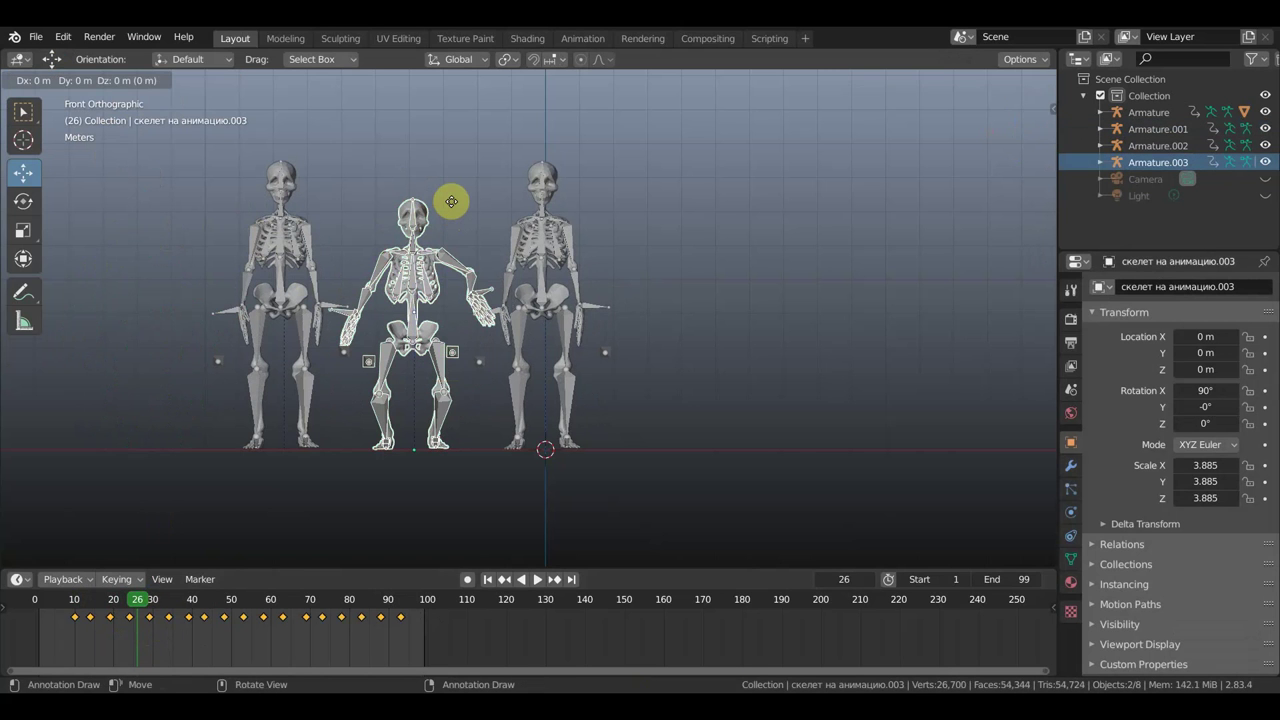
{"action": "right_click", "coordinate": [453, 208]}
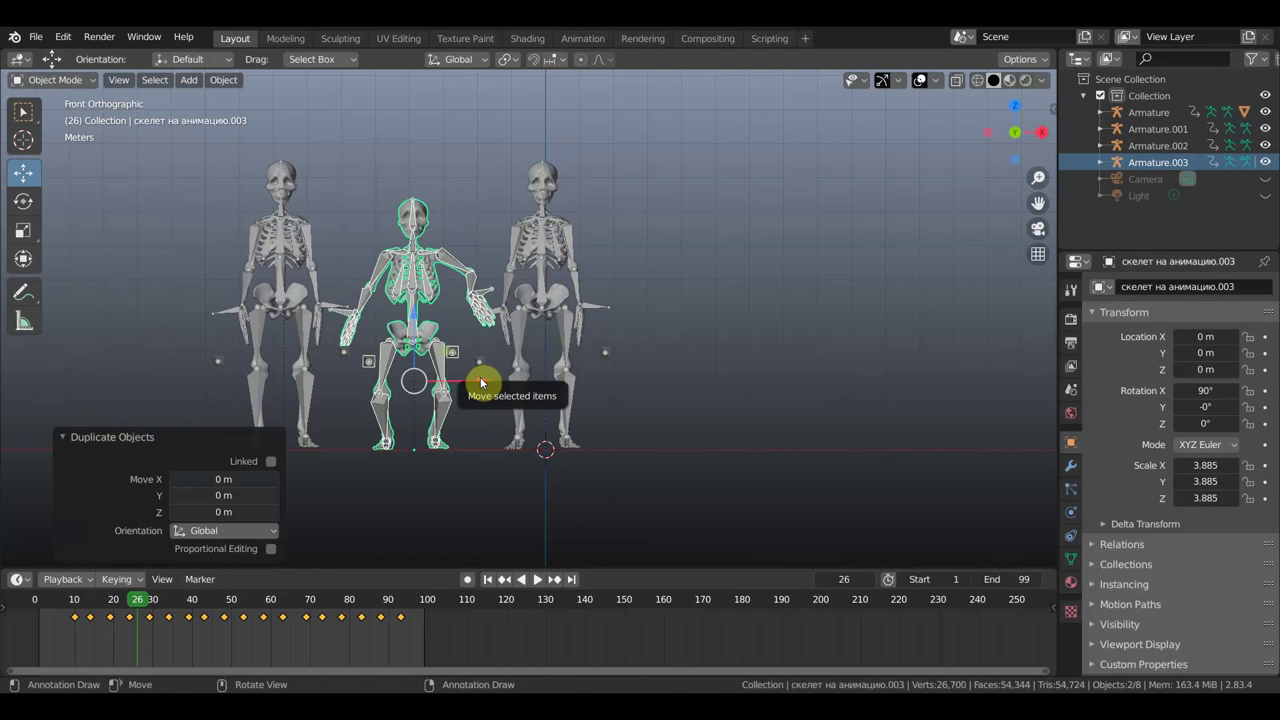
{"action": "left_click_drag", "start_coordinate": [478, 383], "coordinate": [201, 382]}
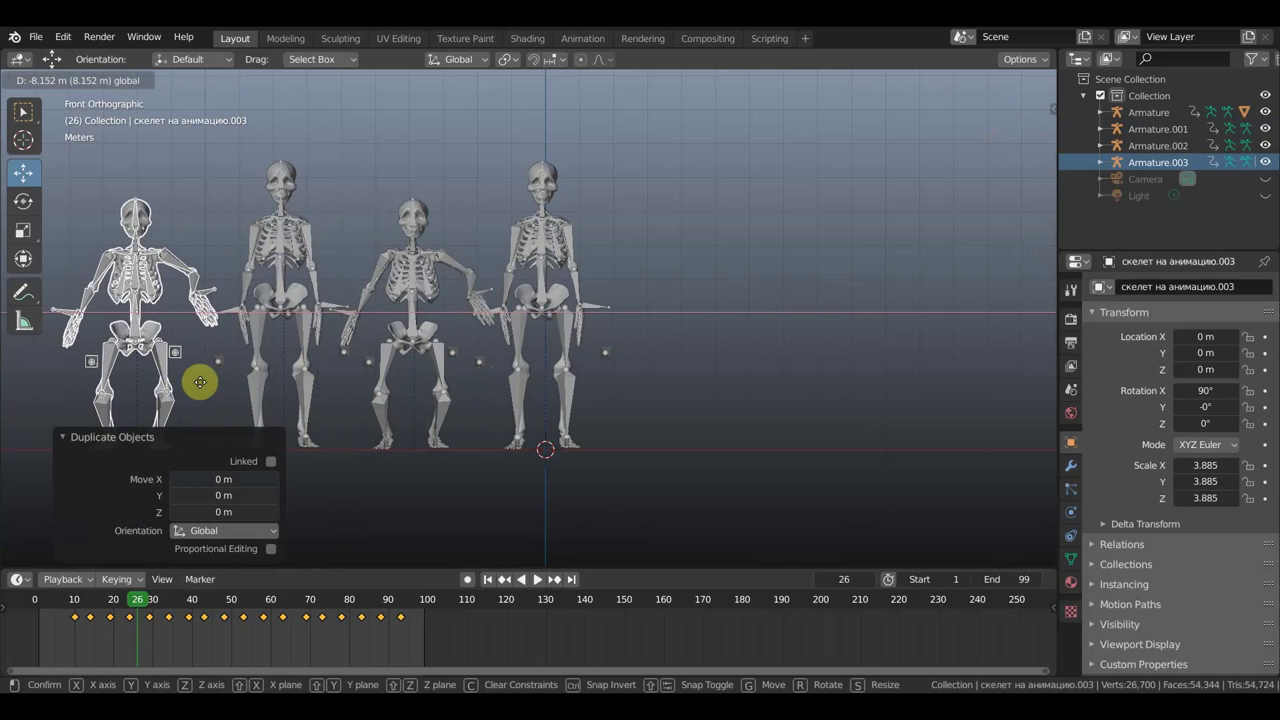
{"action": "left_click_drag", "start_coordinate": [200, 382], "coordinate": [201, 382]}
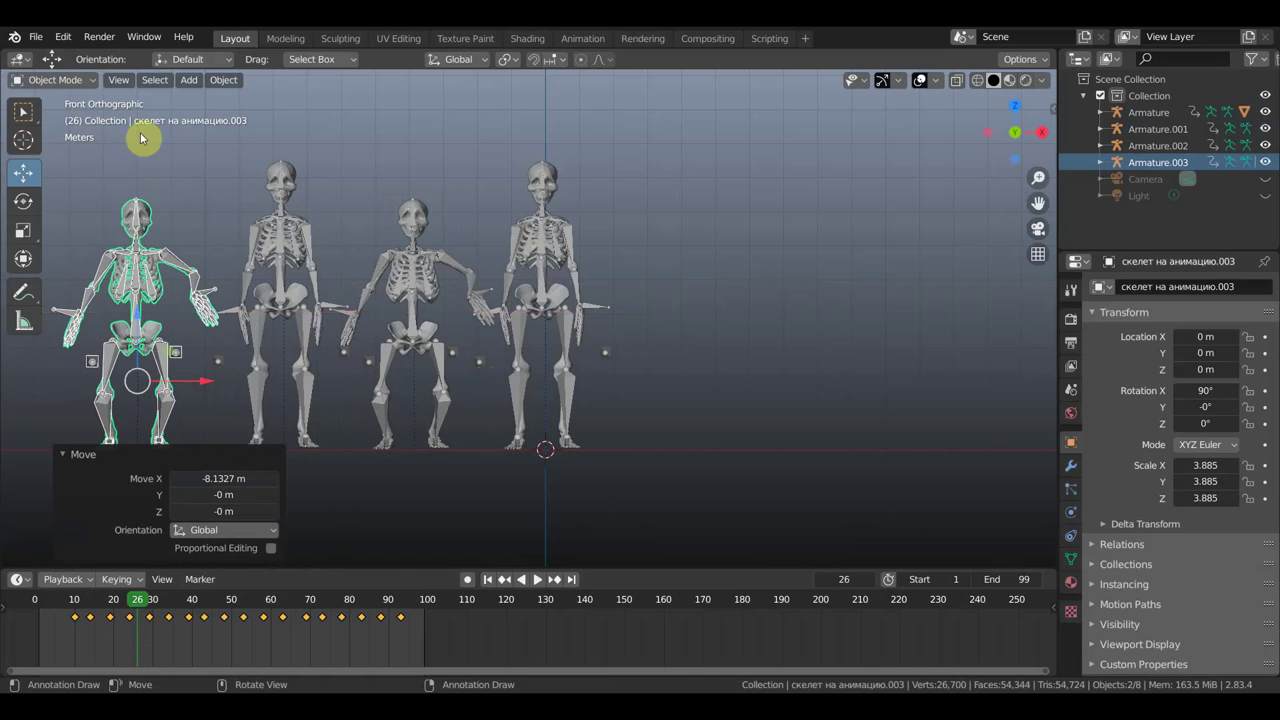
{"action": "left_click", "coordinate": [167, 262]}
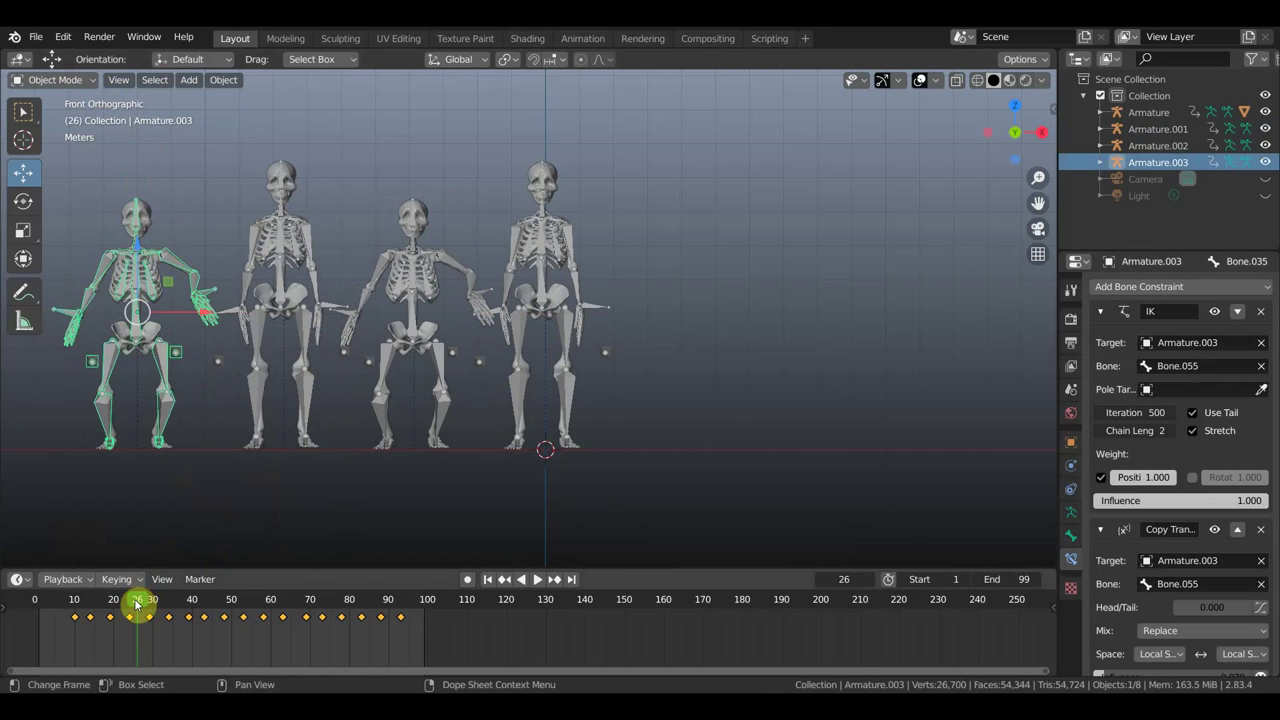
{"action": "left_click_drag", "start_coordinate": [137, 604], "coordinate": [63, 604]}
{"action": "key", "text": "space"}
{"action": "mouse_move", "coordinate": [318, 612]}
{"action": "left_mouse_down"}
{"action": "mouse_move", "coordinate": [358, 612]}
{"action": "mouse_move", "coordinate": [63, 600]}
{"action": "mouse_move", "coordinate": [226, 611]}
{"action": "mouse_move", "coordinate": [111, 606]}
{"action": "mouse_move", "coordinate": [200, 608]}
{"action": "left_mouse_up"}
{"action": "scroll", "coordinate": [313, 472], "scroll_direction": "down", "scroll_amount": 1}
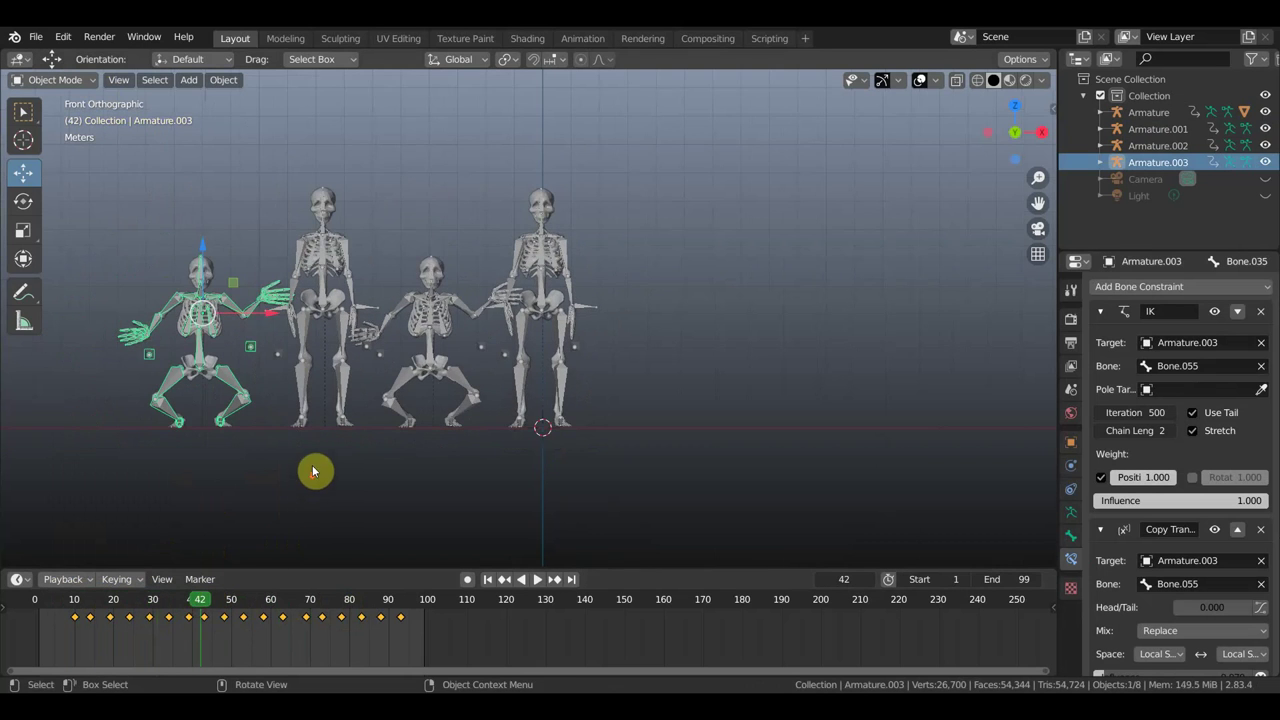
{"action": "middle_click_drag", "start_coordinate": [330, 454], "coordinate": [479, 456], "text": "shift"}
{"action": "scroll", "coordinate": [467, 442], "scroll_direction": "up", "scroll_amount": 1}
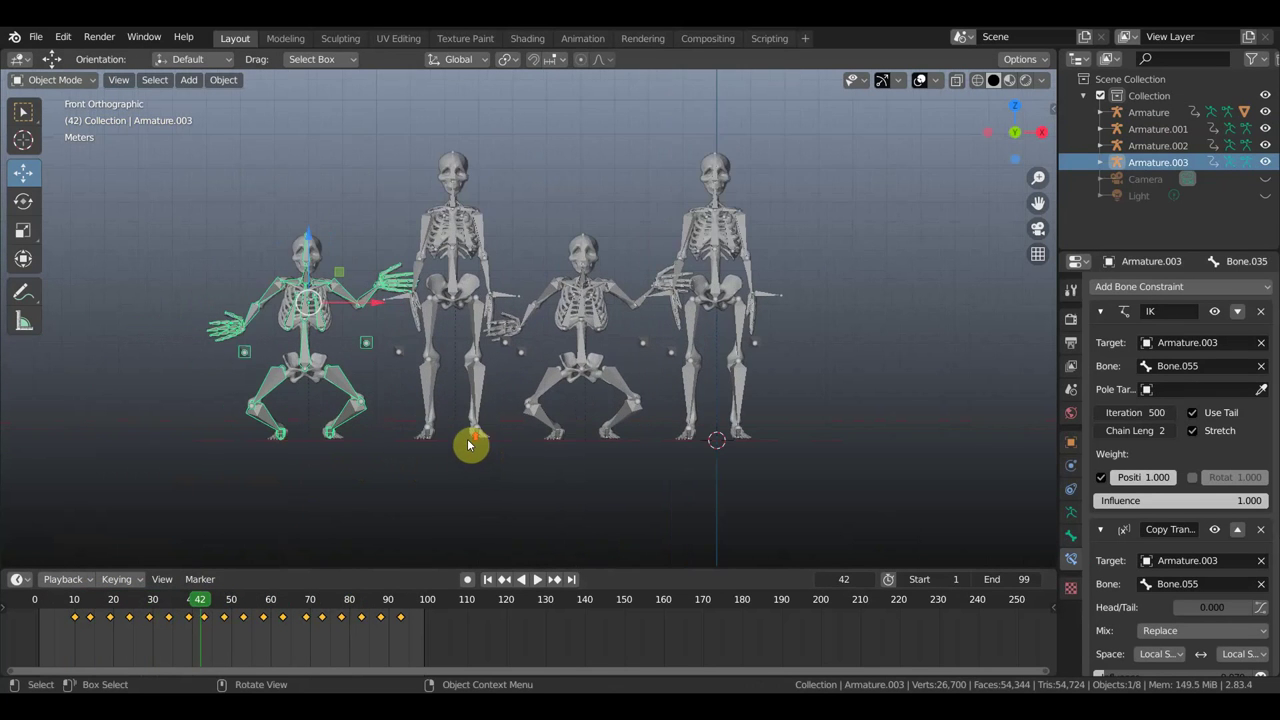
Step: Use Material Preview shading with overlays hidden and the Select Box tool, then play the dance
{"action": "left_click", "coordinate": [1010, 80]}
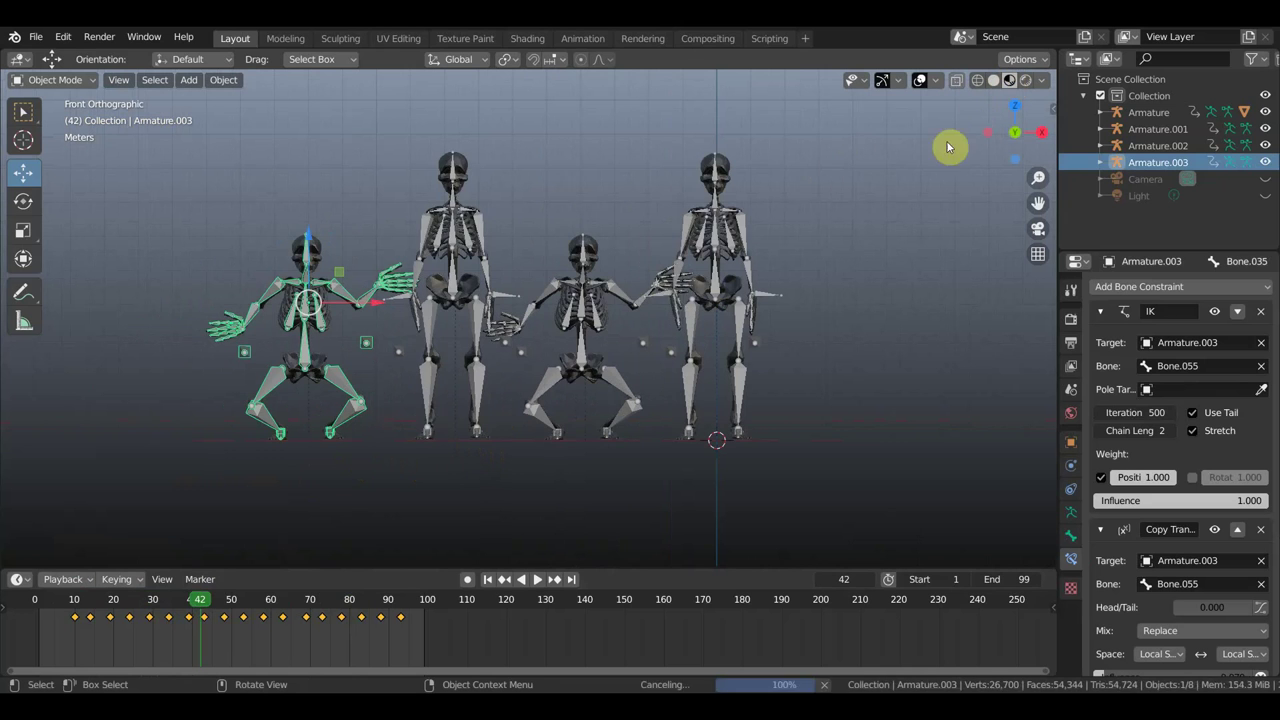
{"action": "left_click", "coordinate": [920, 80]}
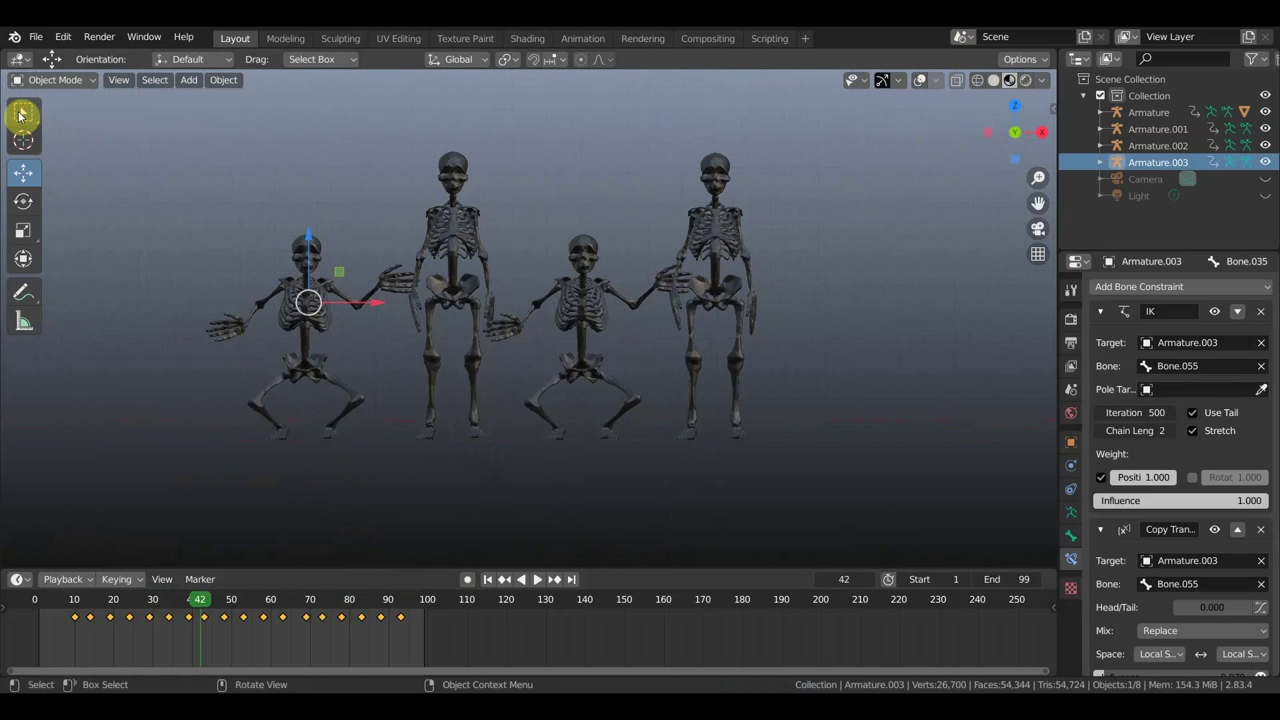
{"action": "left_click", "coordinate": [20, 115]}
{"action": "left_click", "coordinate": [538, 580]}
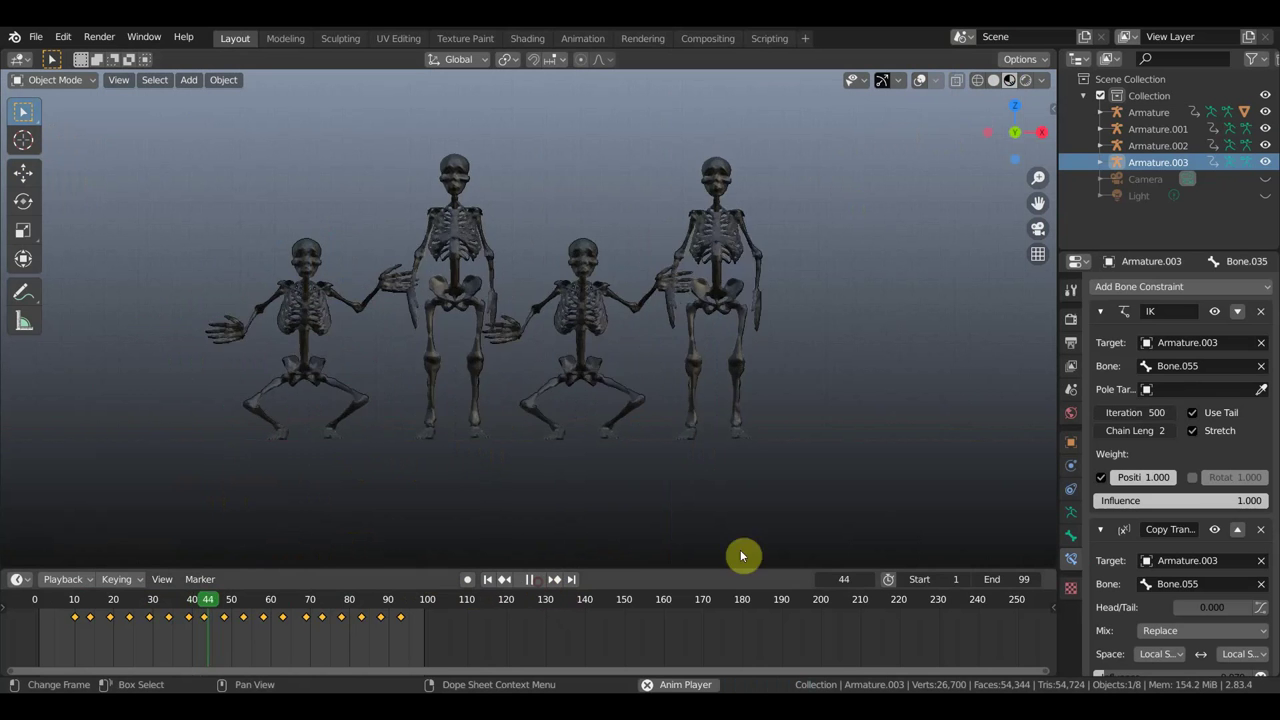
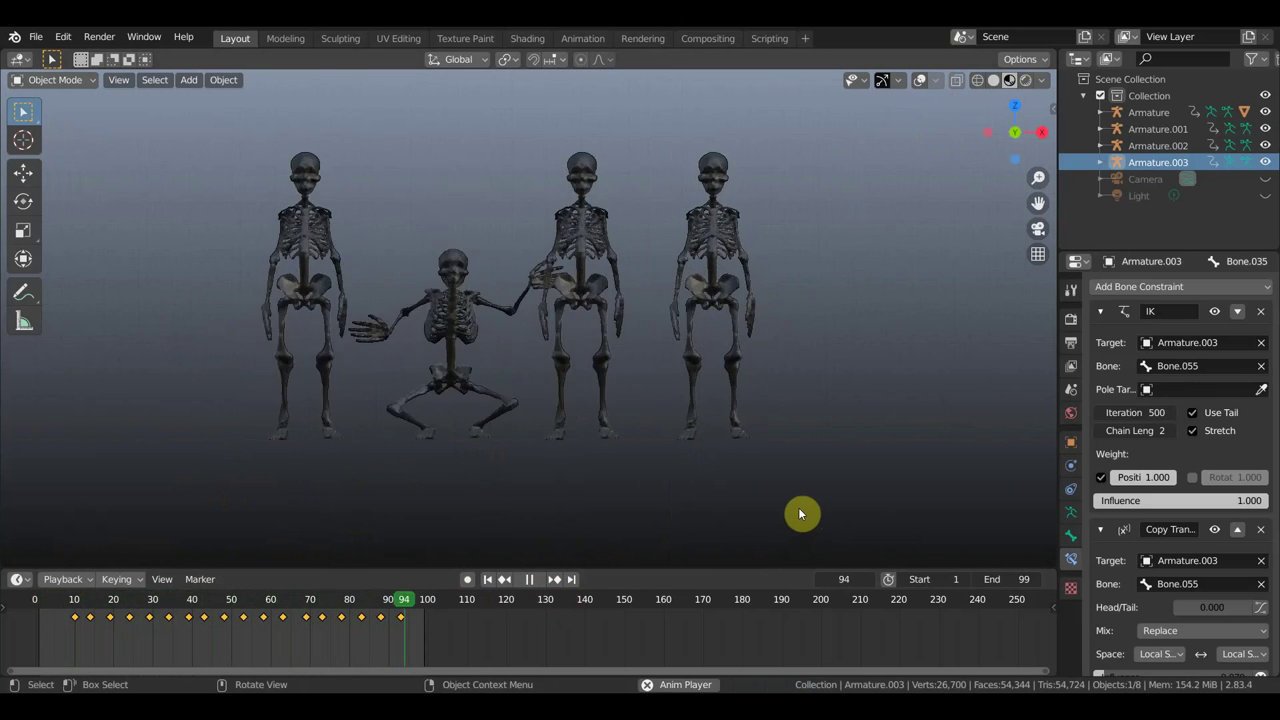
Step: Stop playback at frame 53, show viewport overlays, and delete then restore the three skeleton copies
{"action": "left_click", "coordinate": [528, 580]}
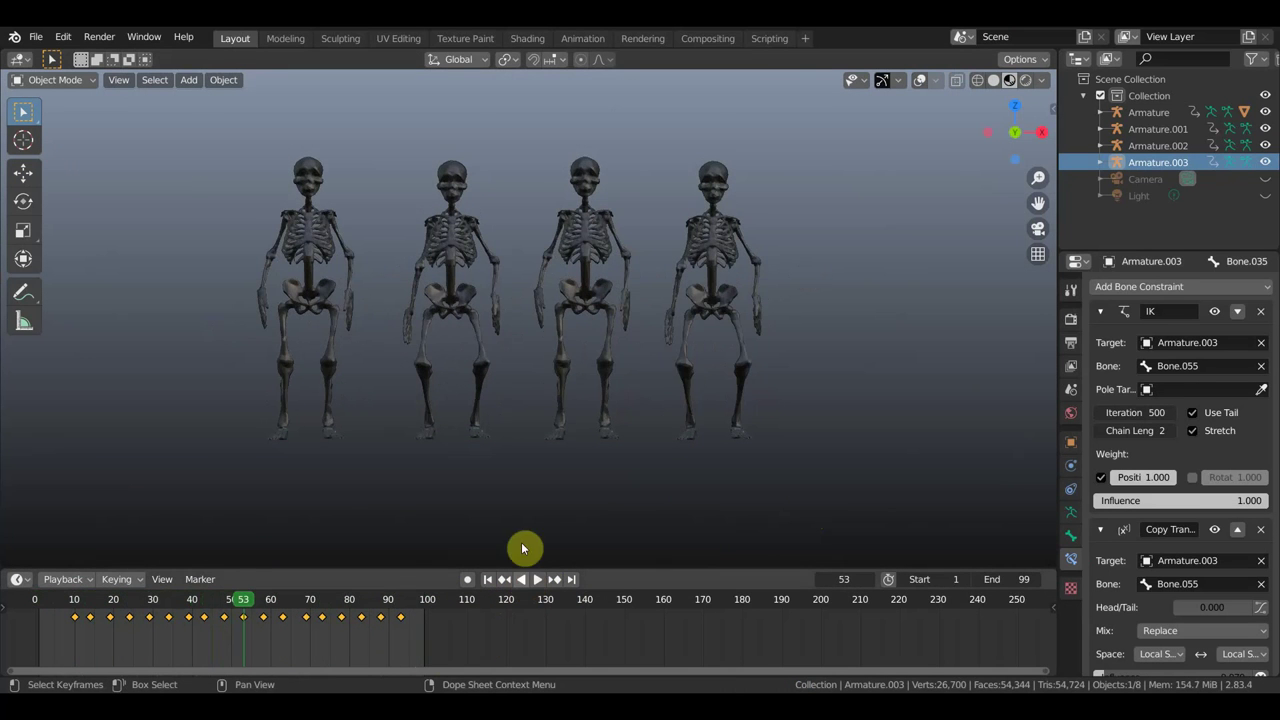
{"action": "left_click", "coordinate": [921, 82]}
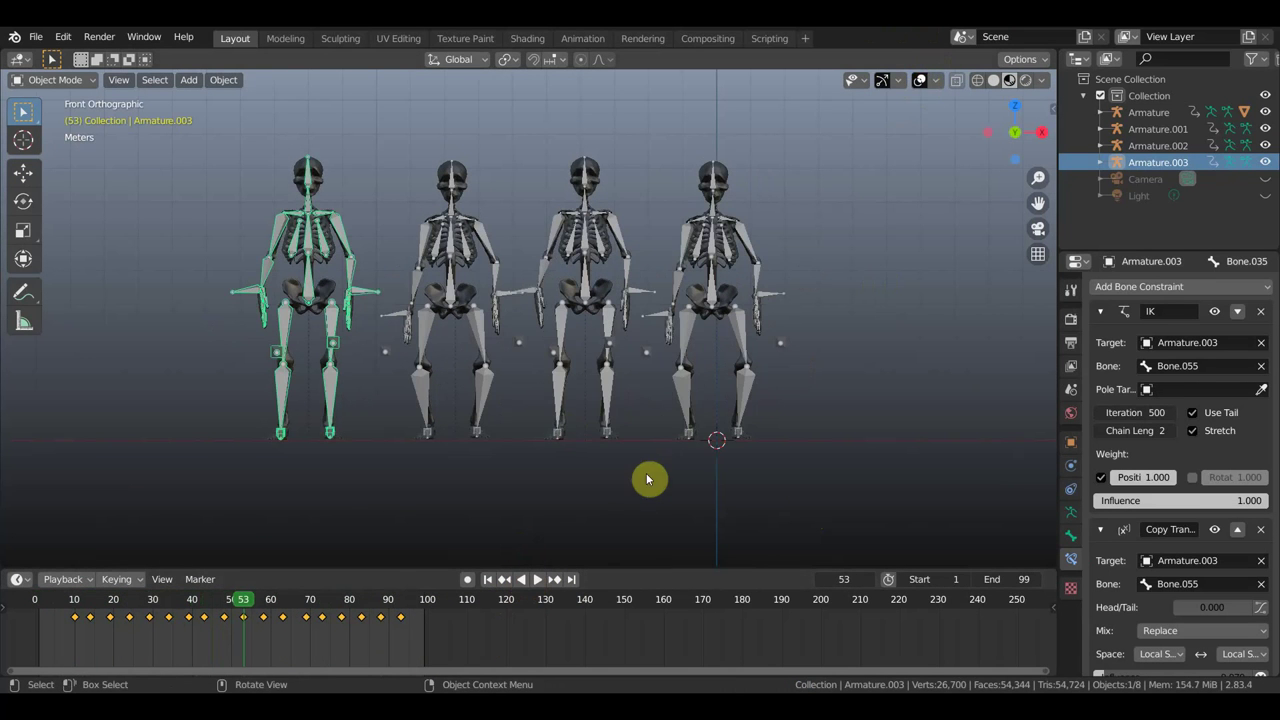
{"action": "left_click_drag", "start_coordinate": [641, 503], "coordinate": [252, 112]}
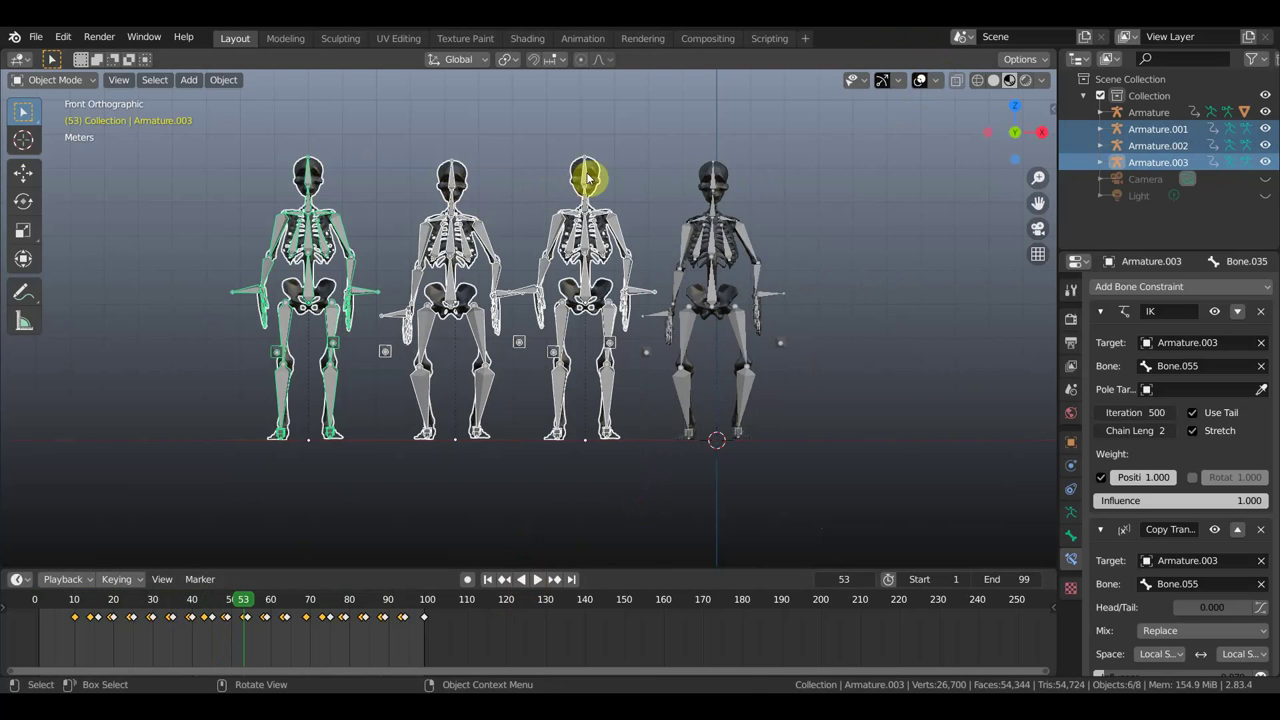
{"action": "key", "text": "Delete"}
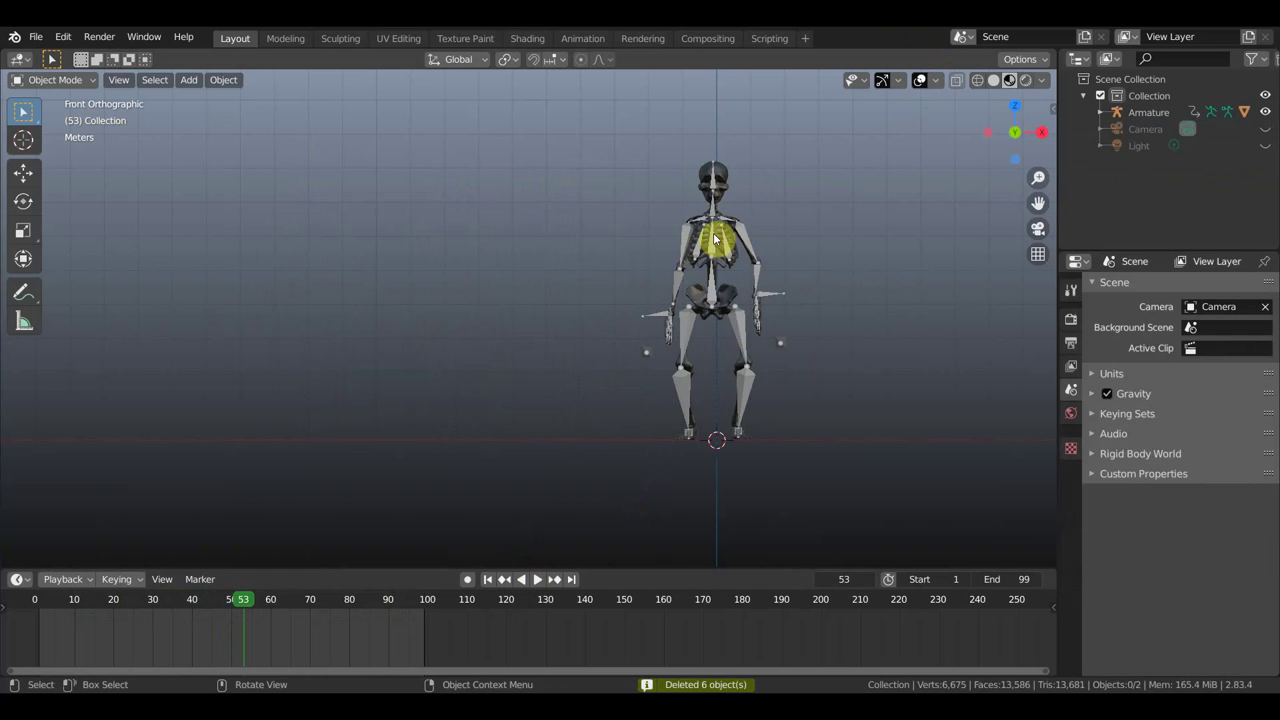
{"action": "key", "text": "ctrl+z"}
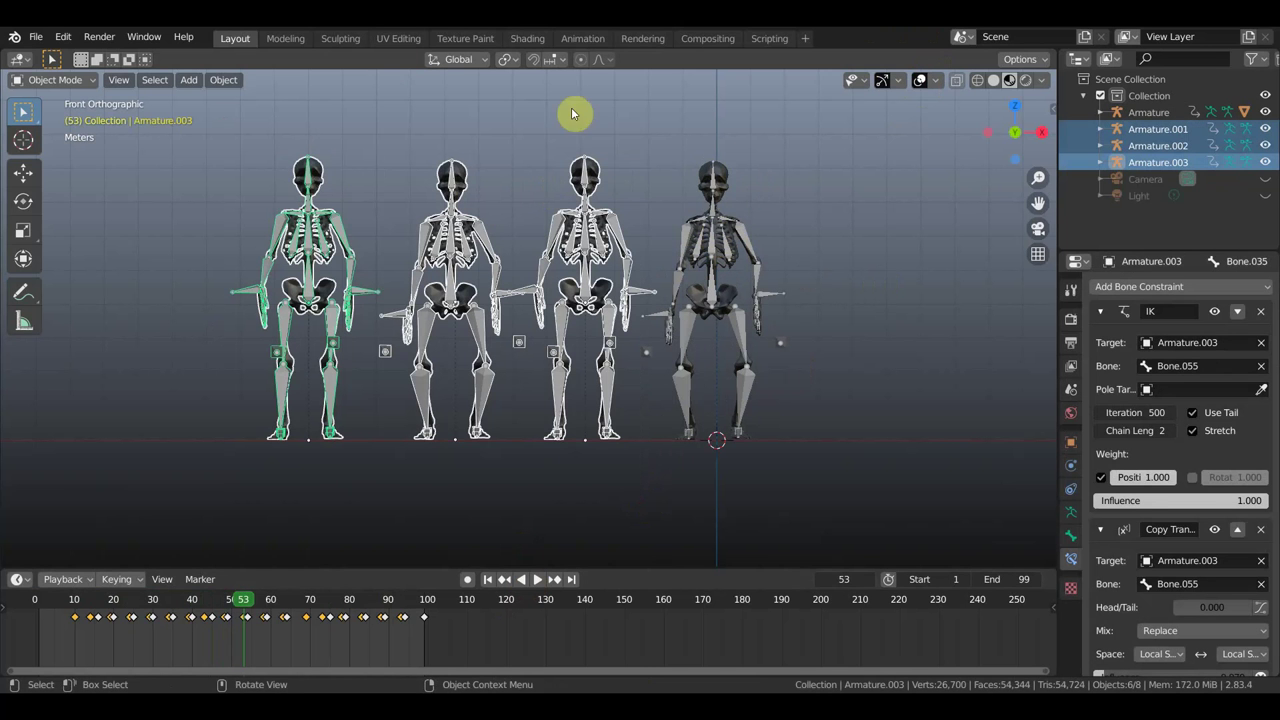
{"action": "left_click", "coordinate": [33, 40]}
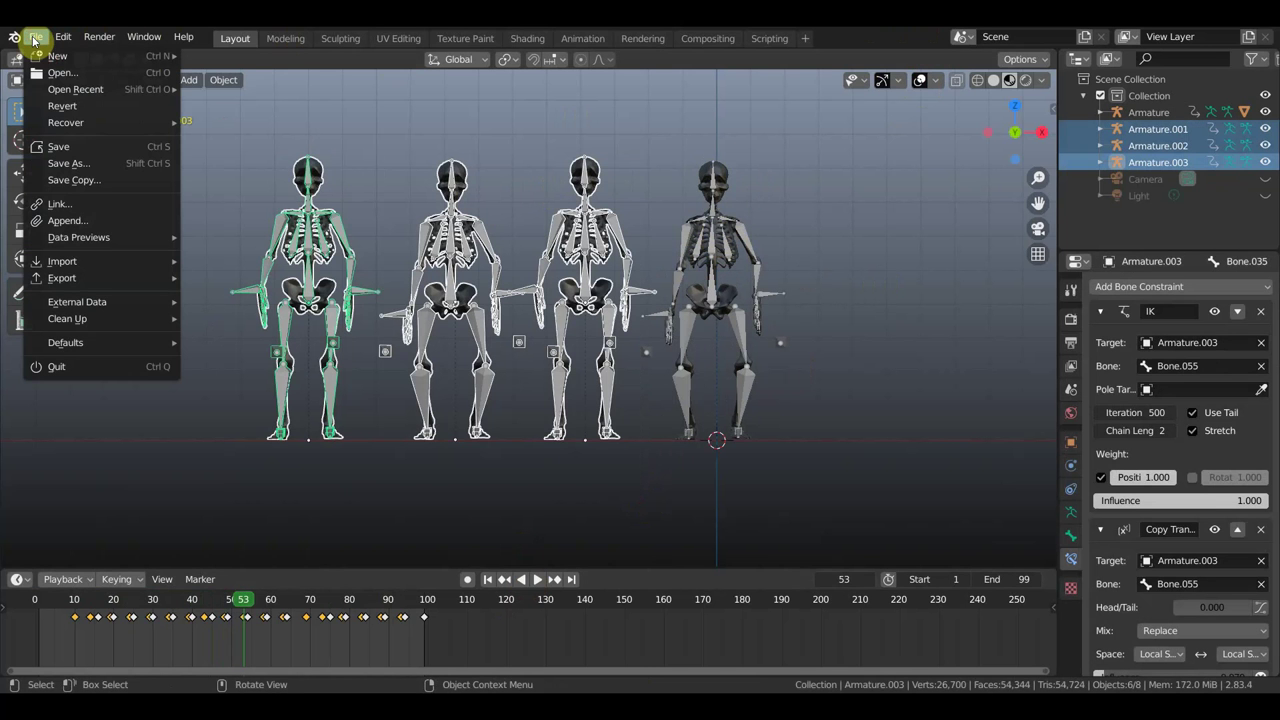
Step: Save the scene as 'скелет для анимации2.blend', then delete the three duplicate armatures
{"action": "left_click", "coordinate": [88, 164]}
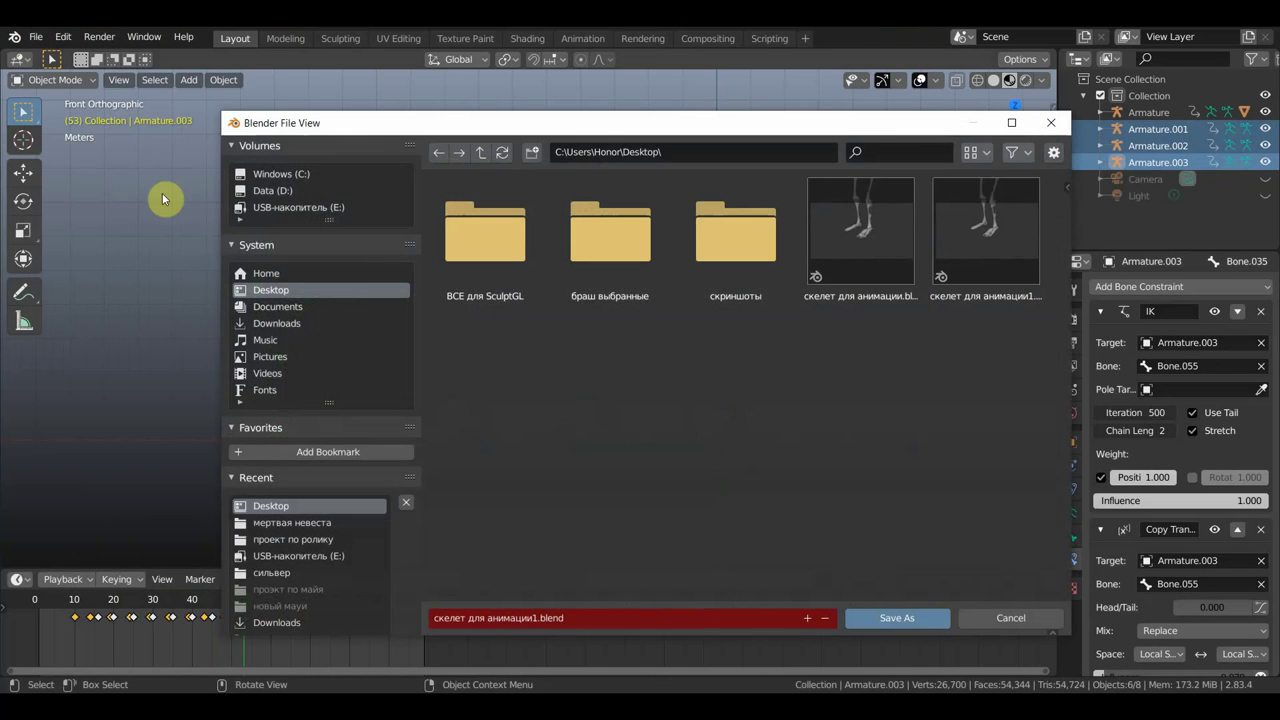
{"action": "left_click", "coordinate": [810, 618]}
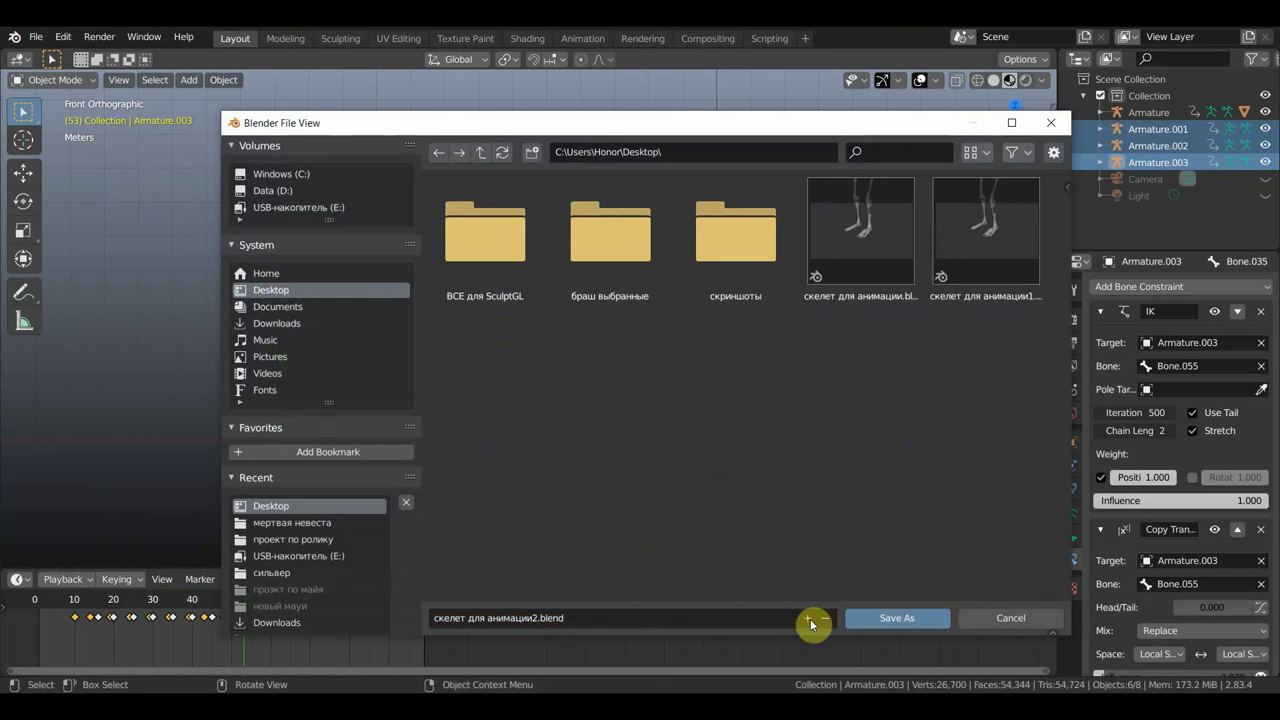
{"action": "left_click", "coordinate": [881, 620]}
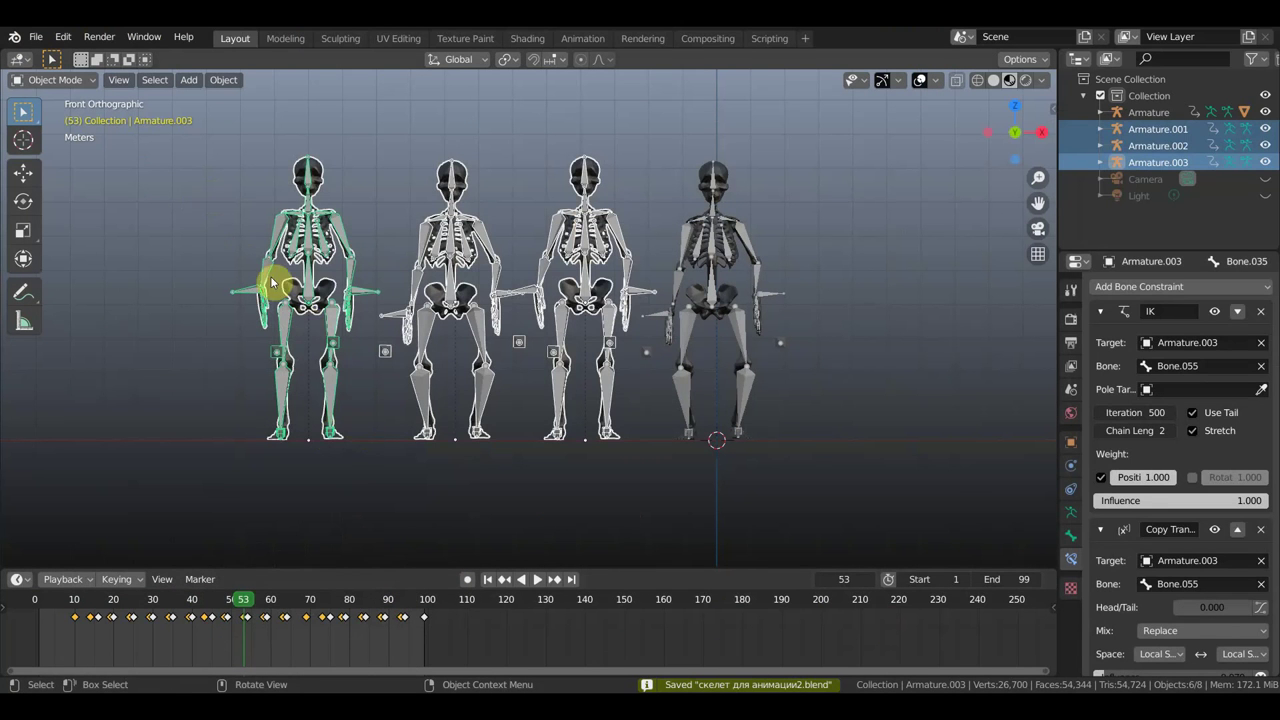
{"action": "key", "text": "Delete"}
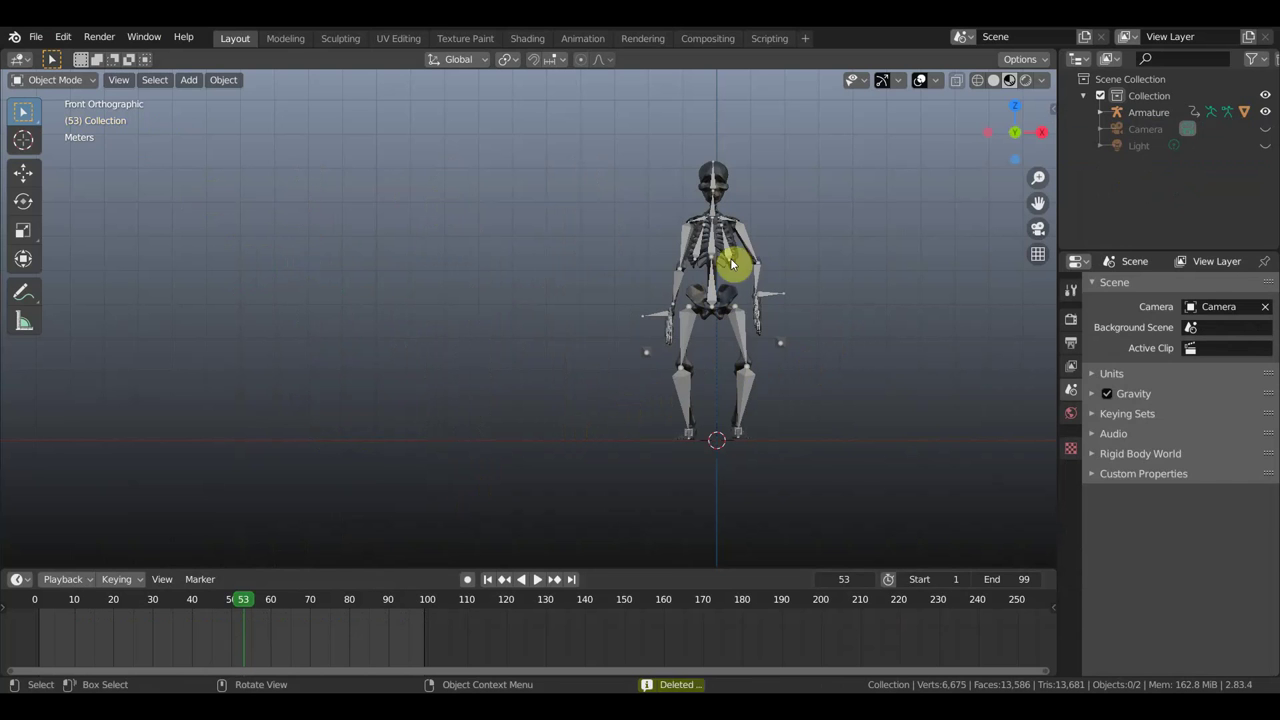
Step: Select the remaining skeleton rig and switch it to Pose Mode
{"action": "left_click", "coordinate": [667, 285]}
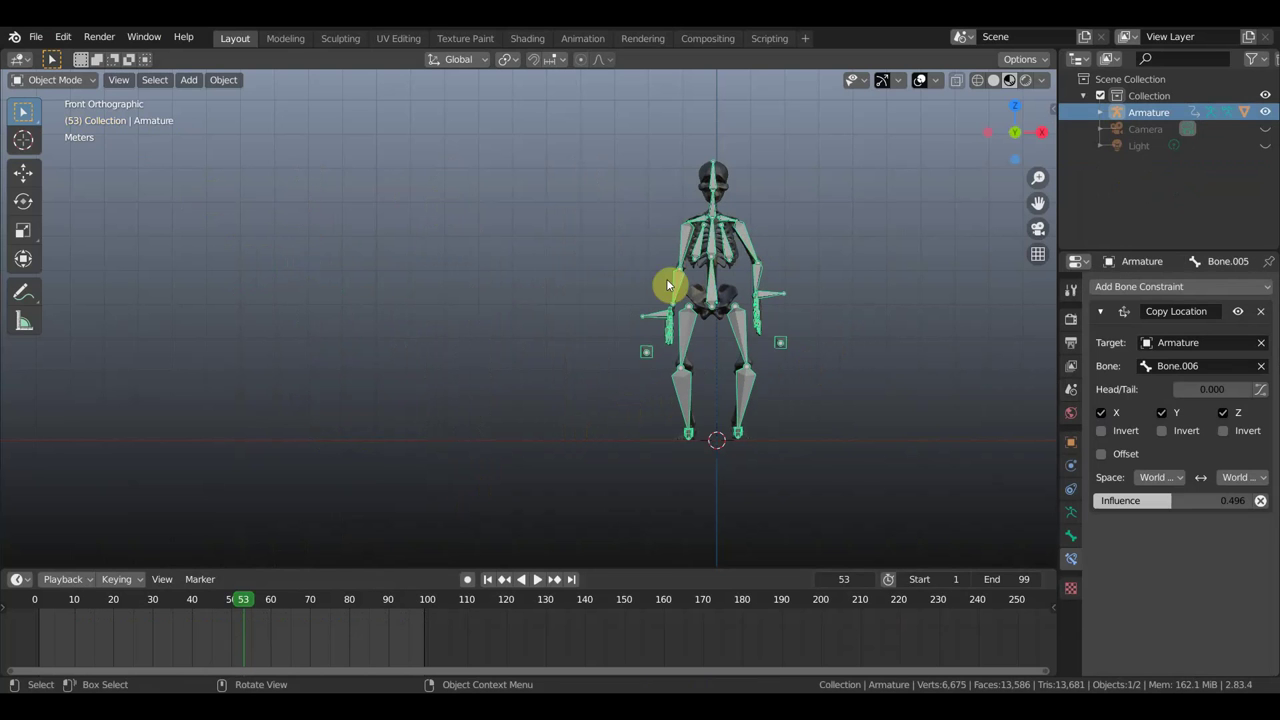
{"action": "left_click", "coordinate": [55, 80]}
{"action": "left_click", "coordinate": [57, 134]}
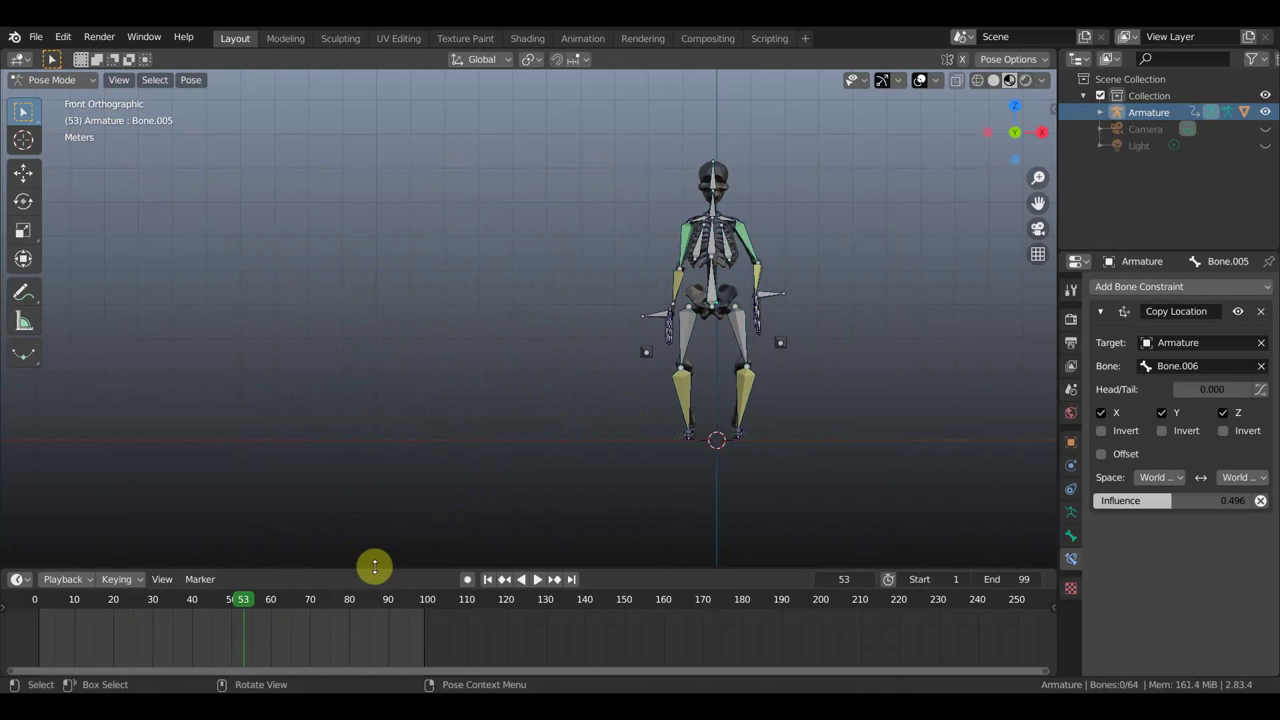
Step: Delete all of the rig's dance keyframes before frame 49
{"action": "left_click", "coordinate": [711, 354]}
{"action": "mouse_move", "coordinate": [366, 606]}
{"action": "left_mouse_down"}
{"action": "mouse_move", "coordinate": [306, 626]}
{"action": "mouse_move", "coordinate": [238, 608]}
{"action": "mouse_move", "coordinate": [224, 610]}
{"action": "mouse_move", "coordinate": [261, 621]}
{"action": "mouse_move", "coordinate": [34, 606]}
{"action": "left_mouse_up"}
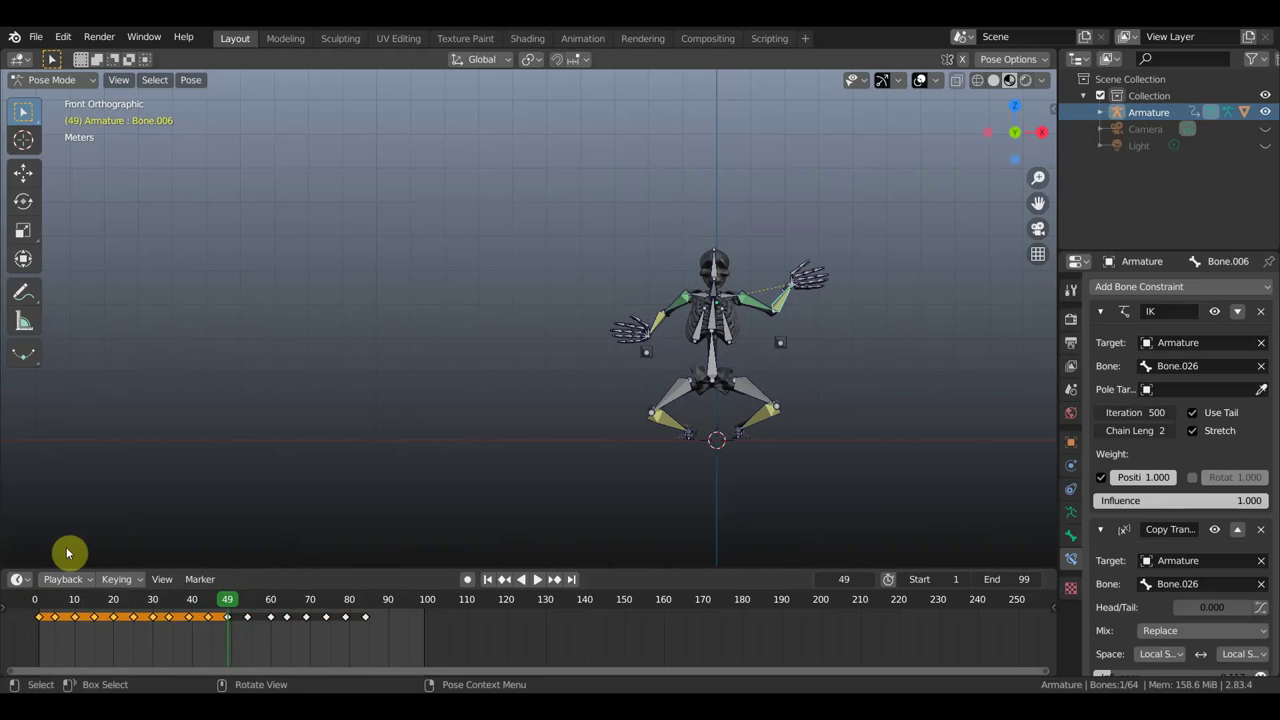
{"action": "key", "text": "x"}
{"action": "left_click", "coordinate": [162, 621]}
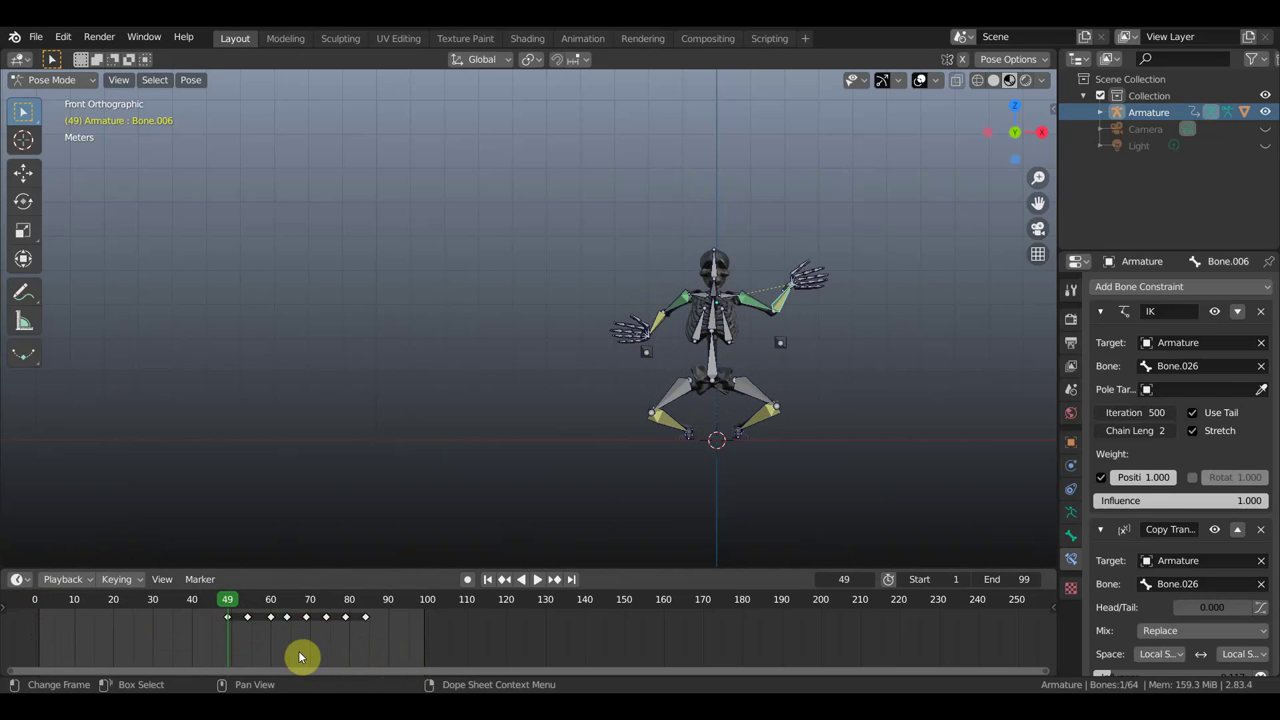
Step: Slide the keyframes from frame 49 back to the timeline start and delete the stray frame-1 key
{"action": "left_click_drag", "start_coordinate": [403, 640], "coordinate": [210, 624]}
{"action": "key", "text": "g"}
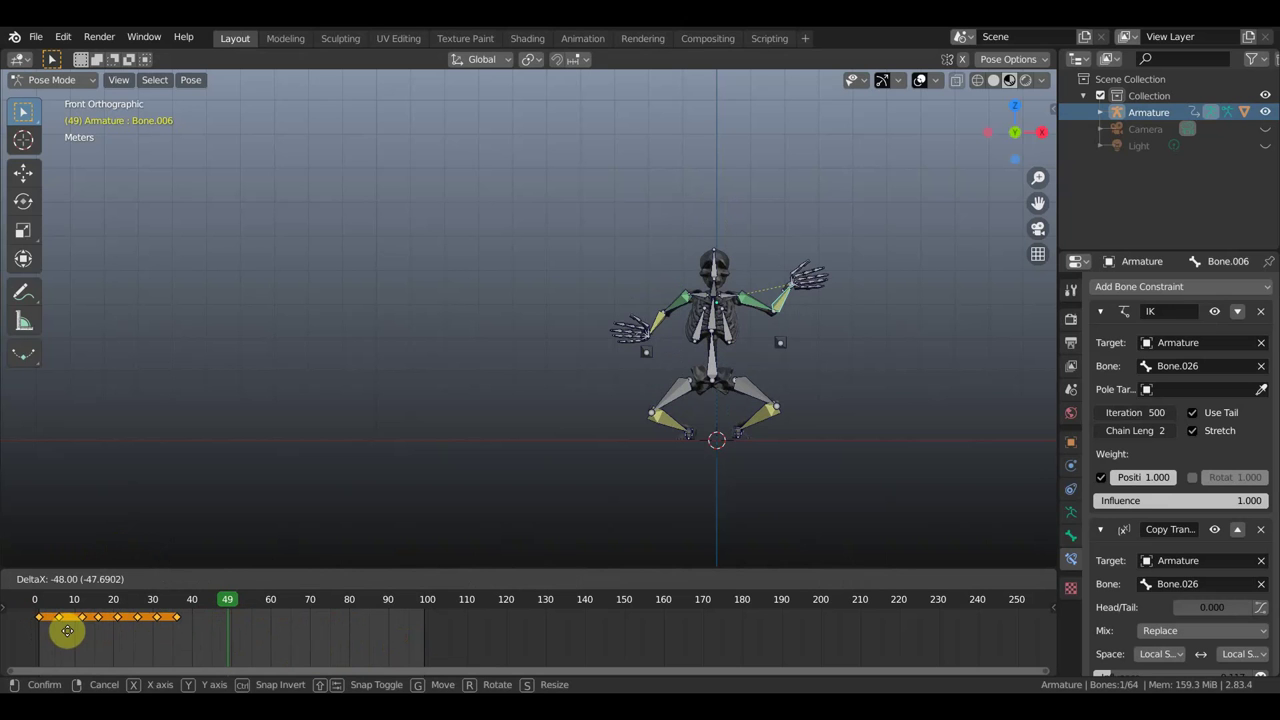
{"action": "left_click", "coordinate": [67, 629]}
{"action": "left_click_drag", "start_coordinate": [240, 603], "coordinate": [40, 608]}
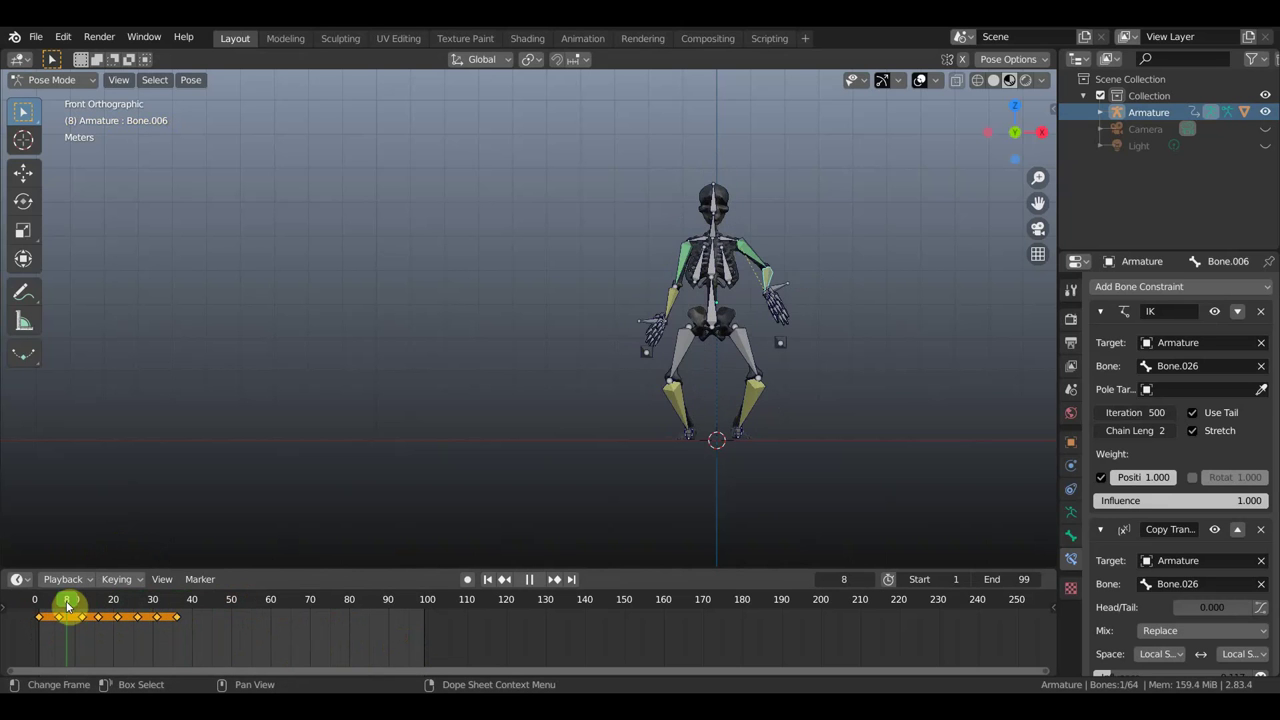
{"action": "left_click_drag", "start_coordinate": [40, 608], "coordinate": [56, 616]}
{"action": "left_click", "coordinate": [41, 622]}
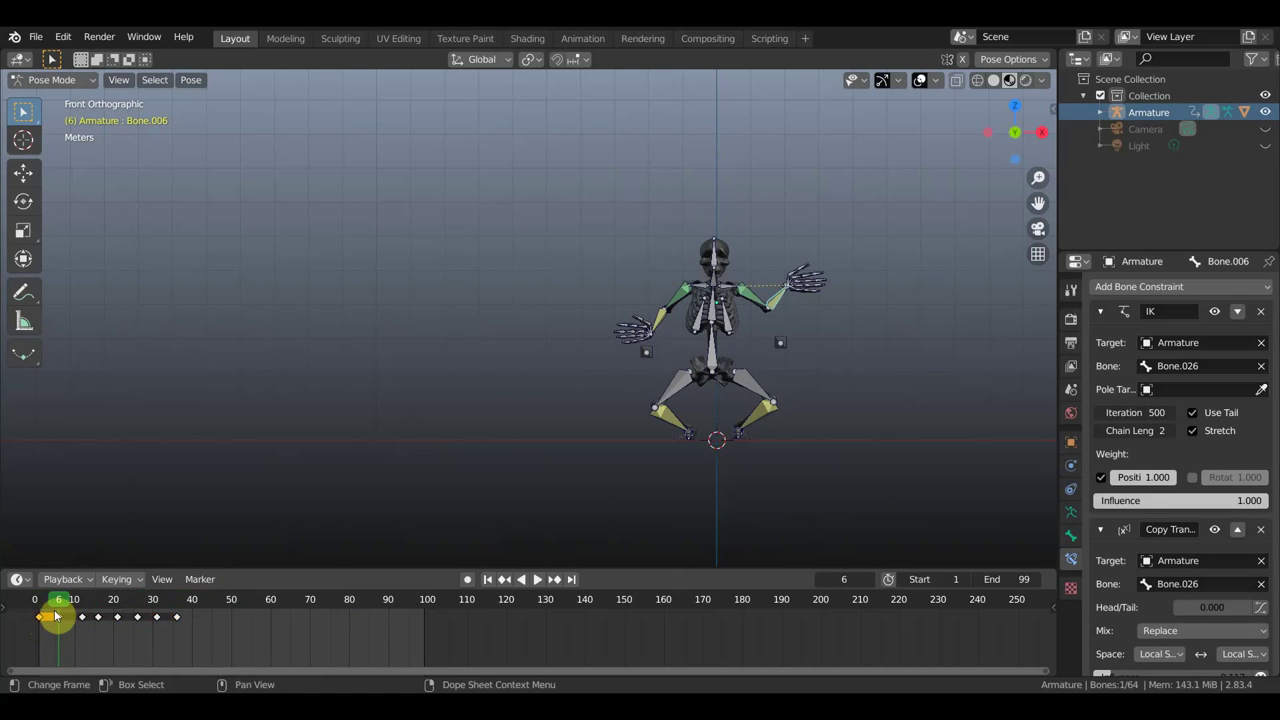
{"action": "key", "text": "x"}
{"action": "left_click", "coordinate": [55, 612]}
Step: Shift the remaining keyframes a few frames earlier, then nudge them one frame later
{"action": "mouse_move", "coordinate": [196, 636]}
{"action": "left_mouse_down"}
{"action": "mouse_move", "coordinate": [26, 620]}
{"action": "mouse_move", "coordinate": [61, 622]}
{"action": "left_mouse_up"}
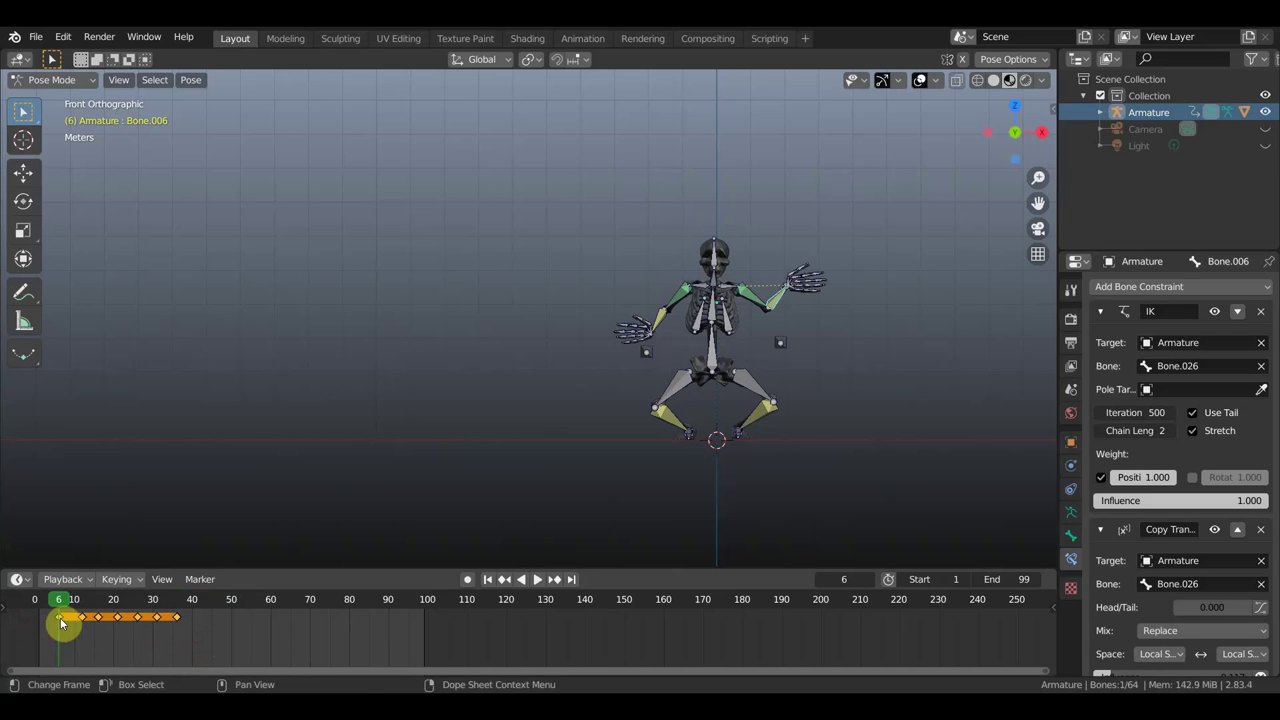
{"action": "key", "text": "g"}
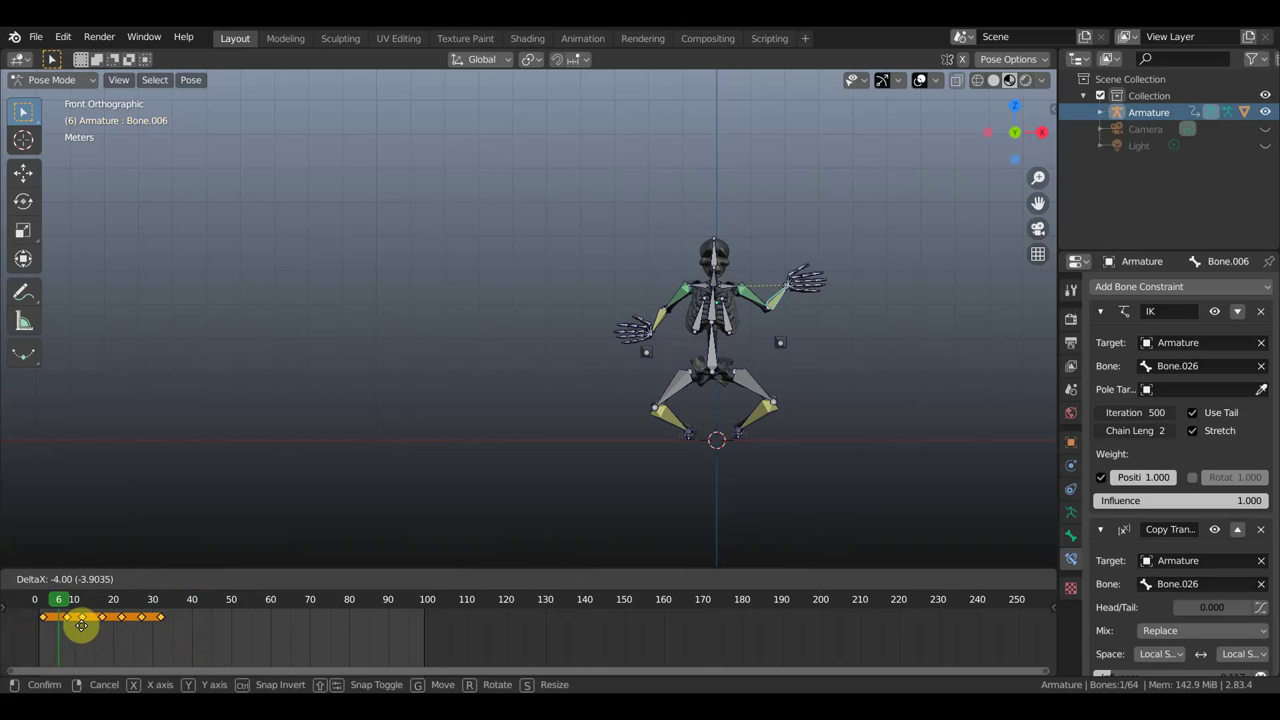
{"action": "left_click", "coordinate": [81, 629]}
{"action": "key", "text": "g"}
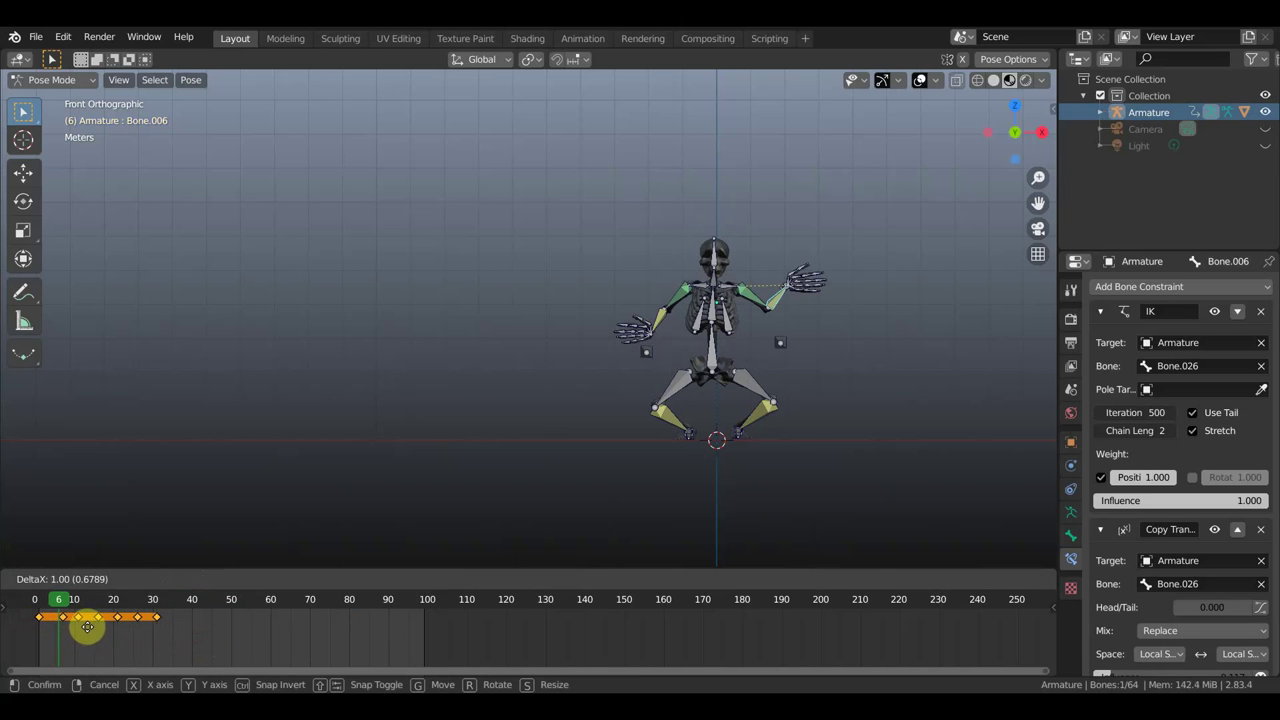
{"action": "left_click", "coordinate": [88, 626]}
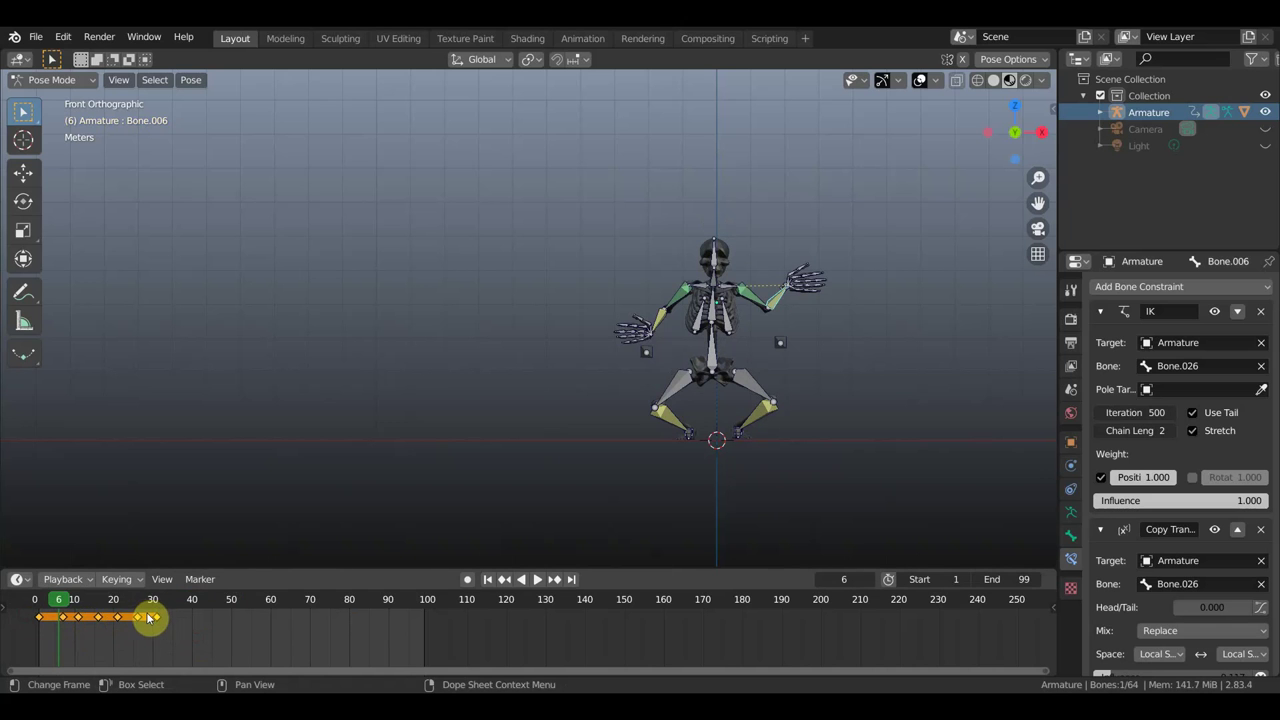
Step: Play the animation to check timing and set the current frame to 14
{"action": "key", "text": "space"}
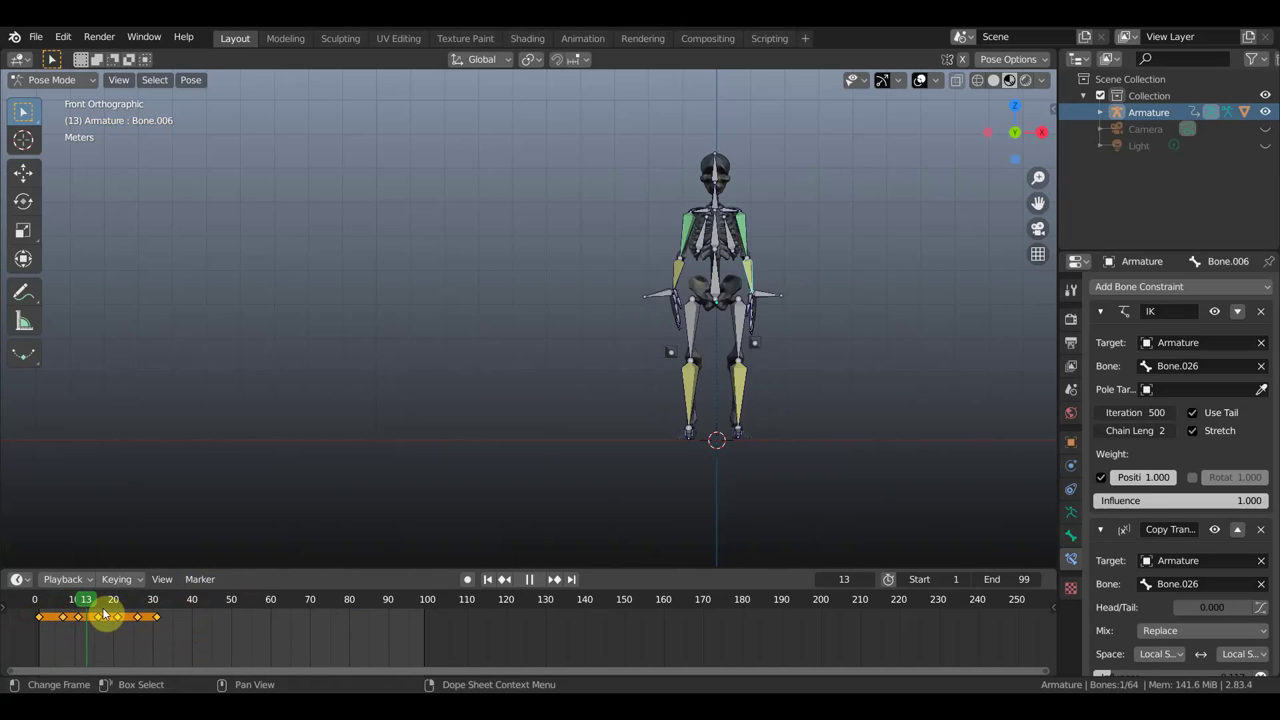
{"action": "left_click_drag", "start_coordinate": [122, 622], "coordinate": [96, 628]}
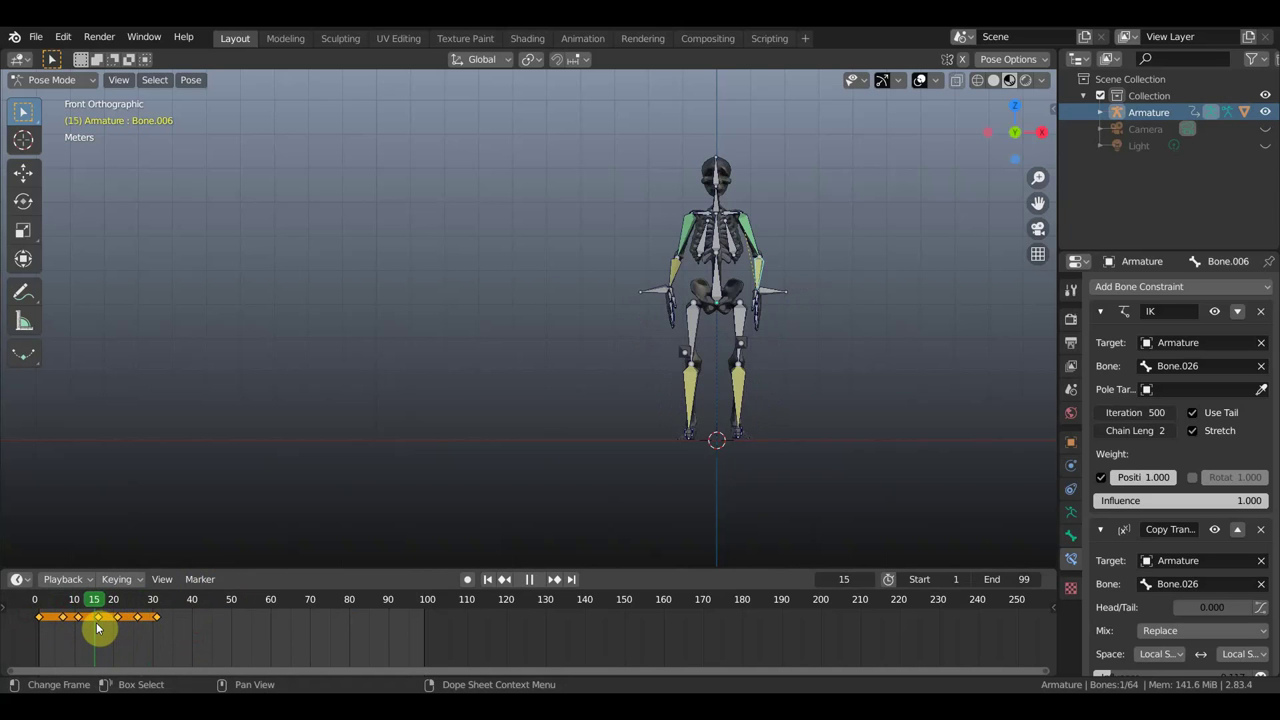
{"action": "left_click_drag", "start_coordinate": [96, 622], "coordinate": [98, 622]}
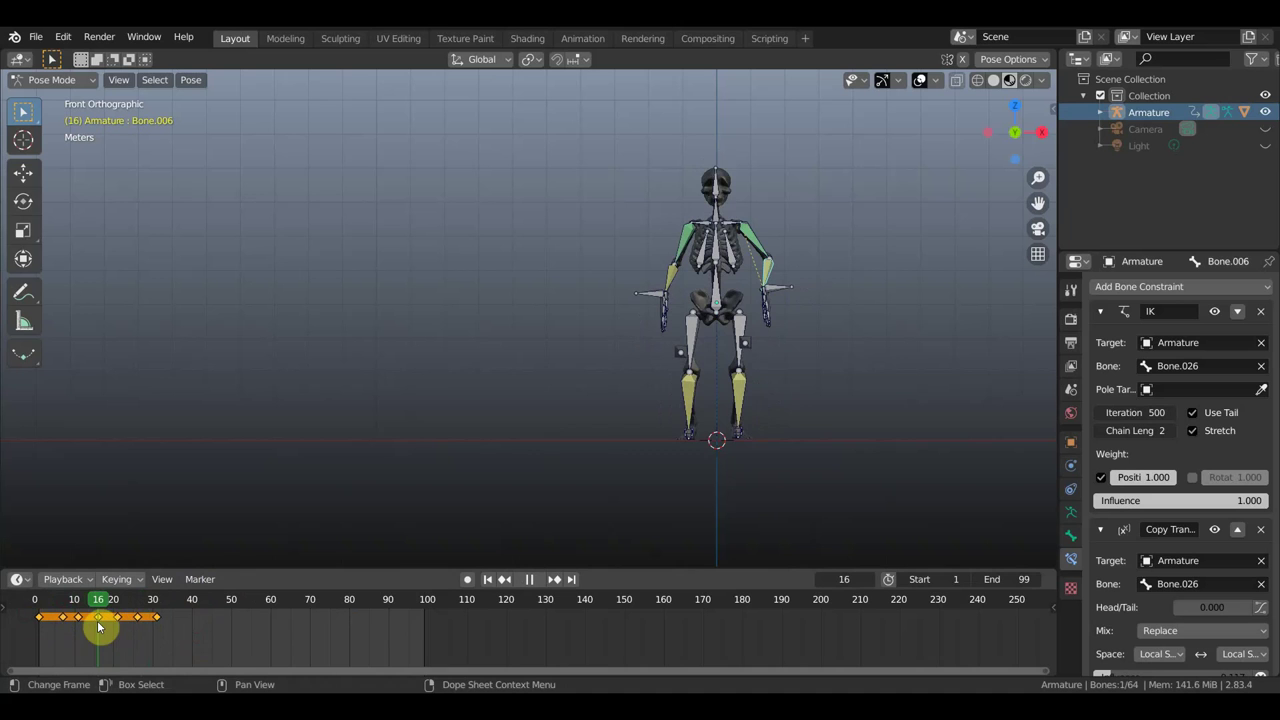
{"action": "left_click_drag", "start_coordinate": [98, 621], "coordinate": [90, 627]}
{"action": "left_click", "coordinate": [206, 643]}
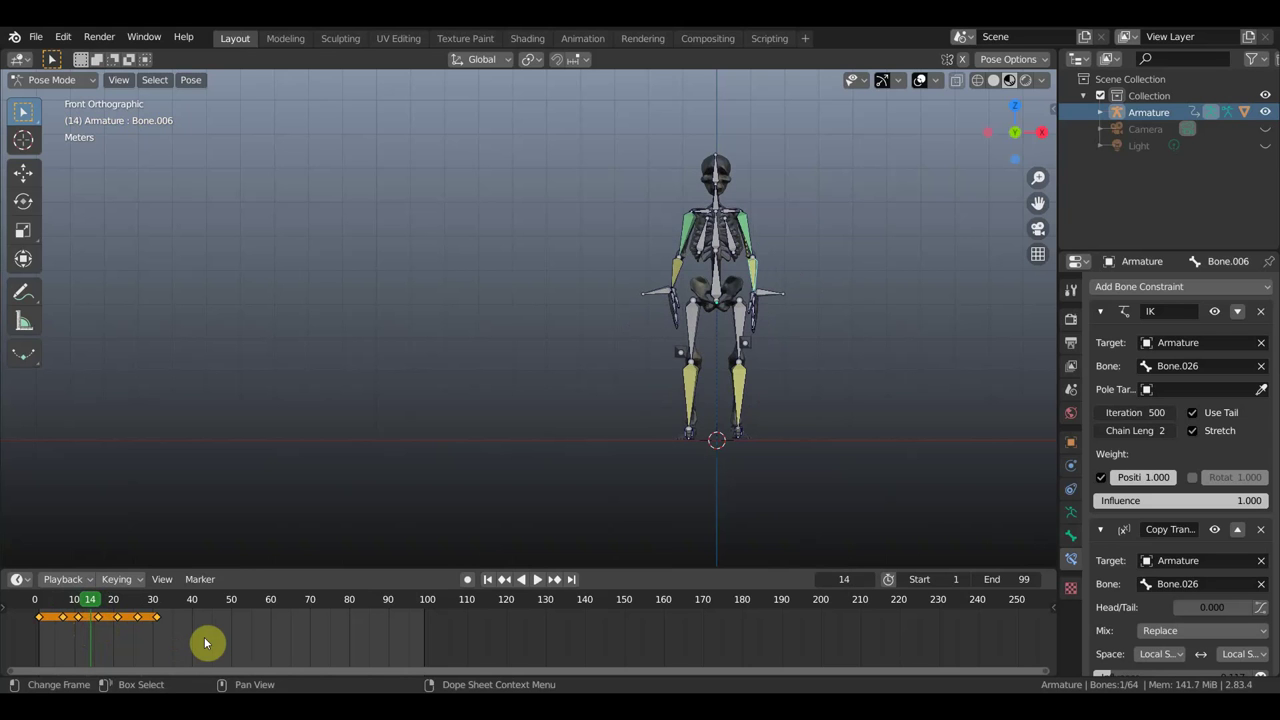
Step: Insert location and rotation keyframes for all bones at the current frame
{"action": "key", "text": "i"}
{"action": "left_click", "coordinate": [204, 637]}
{"action": "key", "text": "a"}
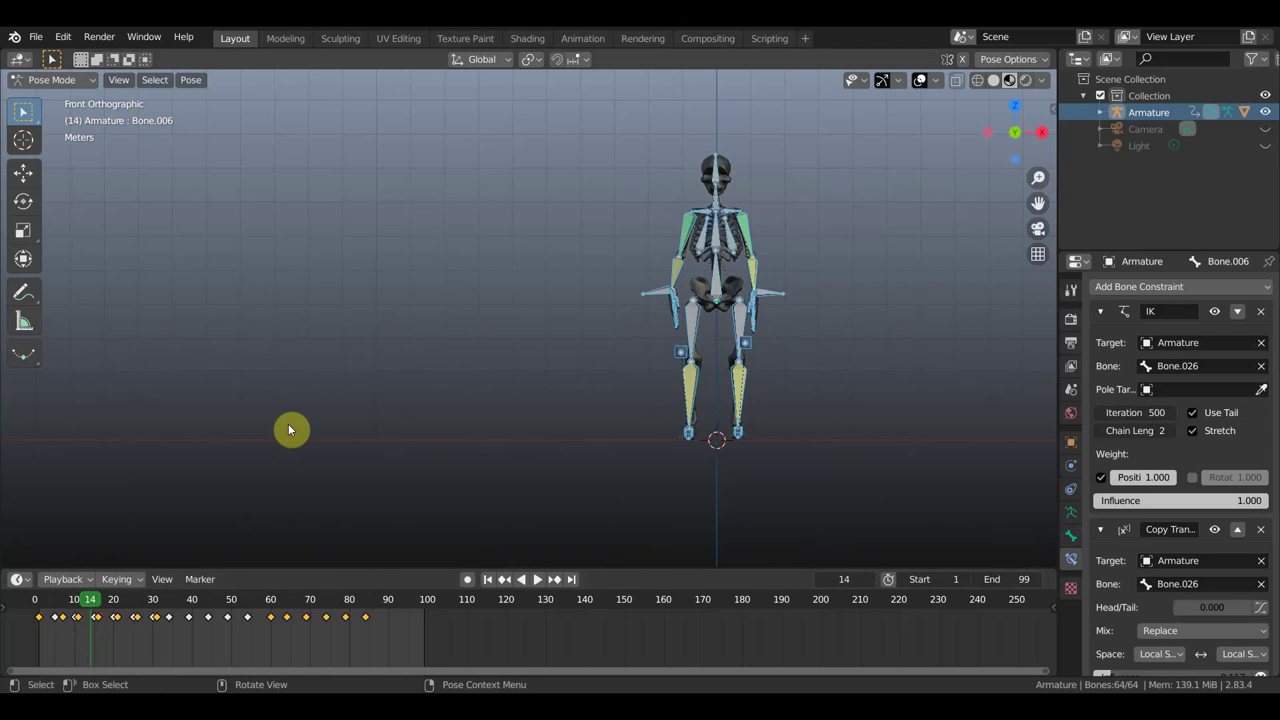
{"action": "key", "text": "i"}
{"action": "left_click", "coordinate": [288, 424]}
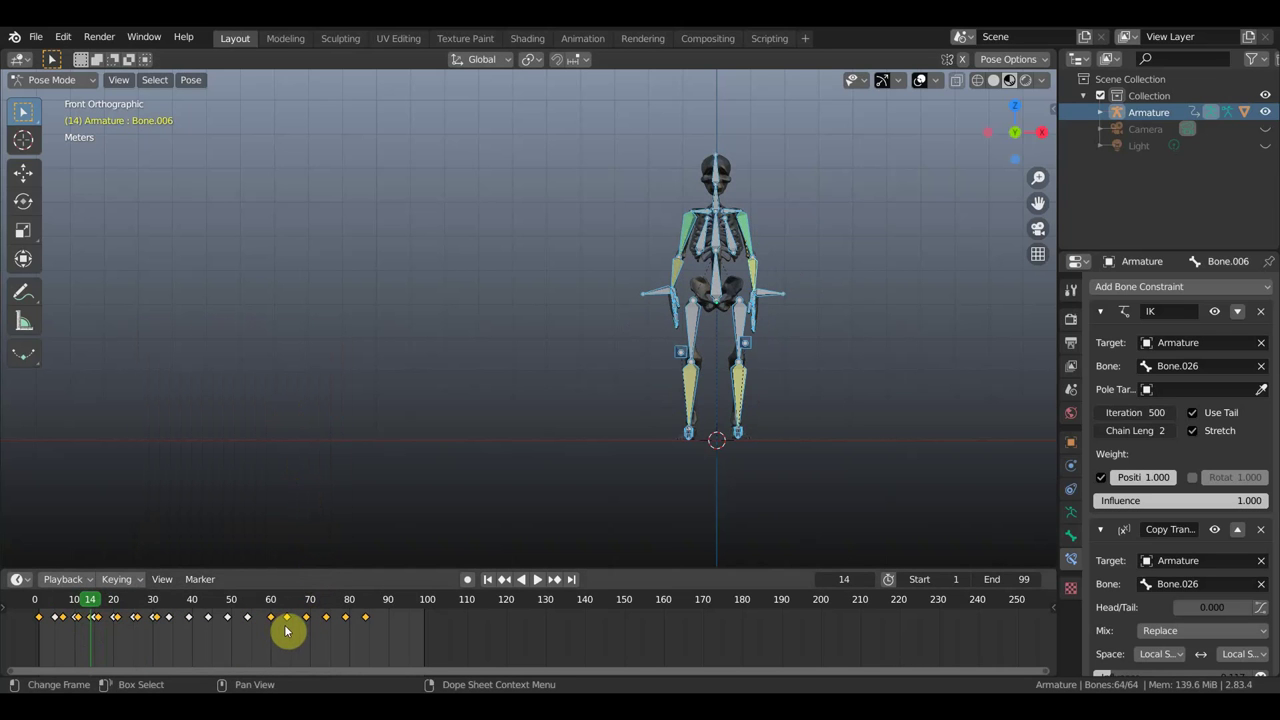
Step: Move the selected keyframes later and delete the keys around frames 110–190
{"action": "key", "text": "g"}
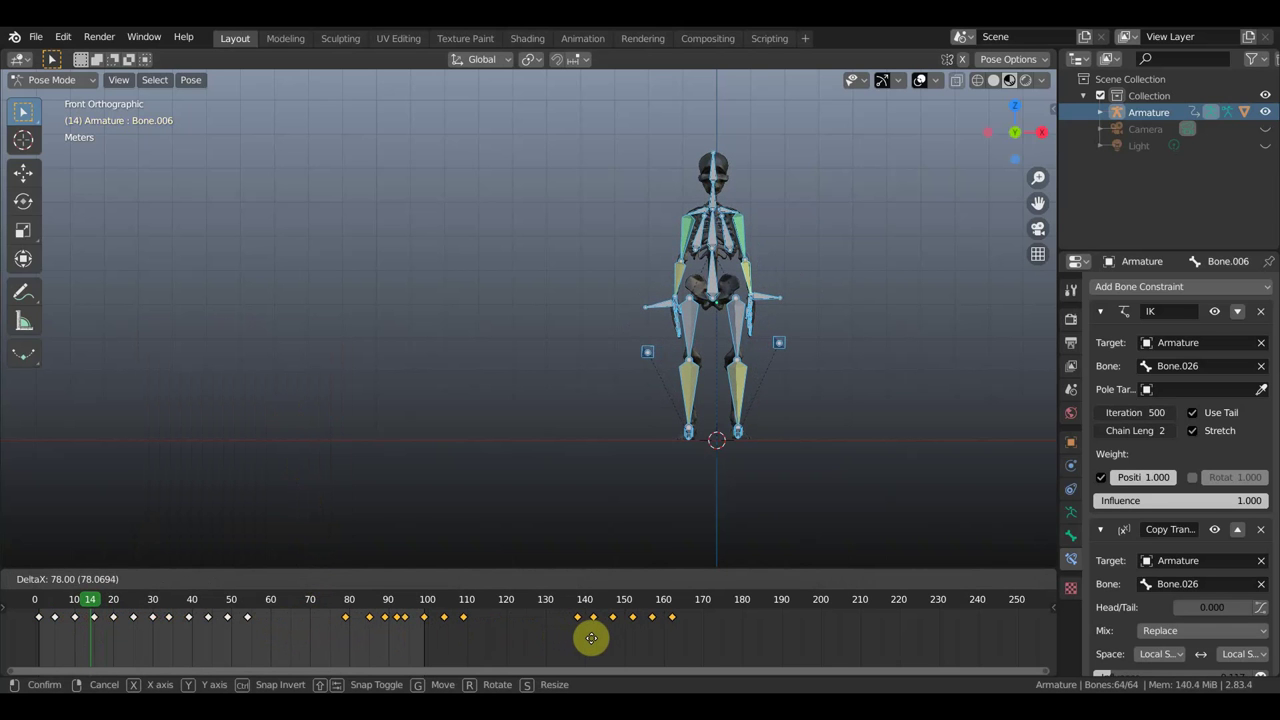
{"action": "left_click", "coordinate": [690, 650]}
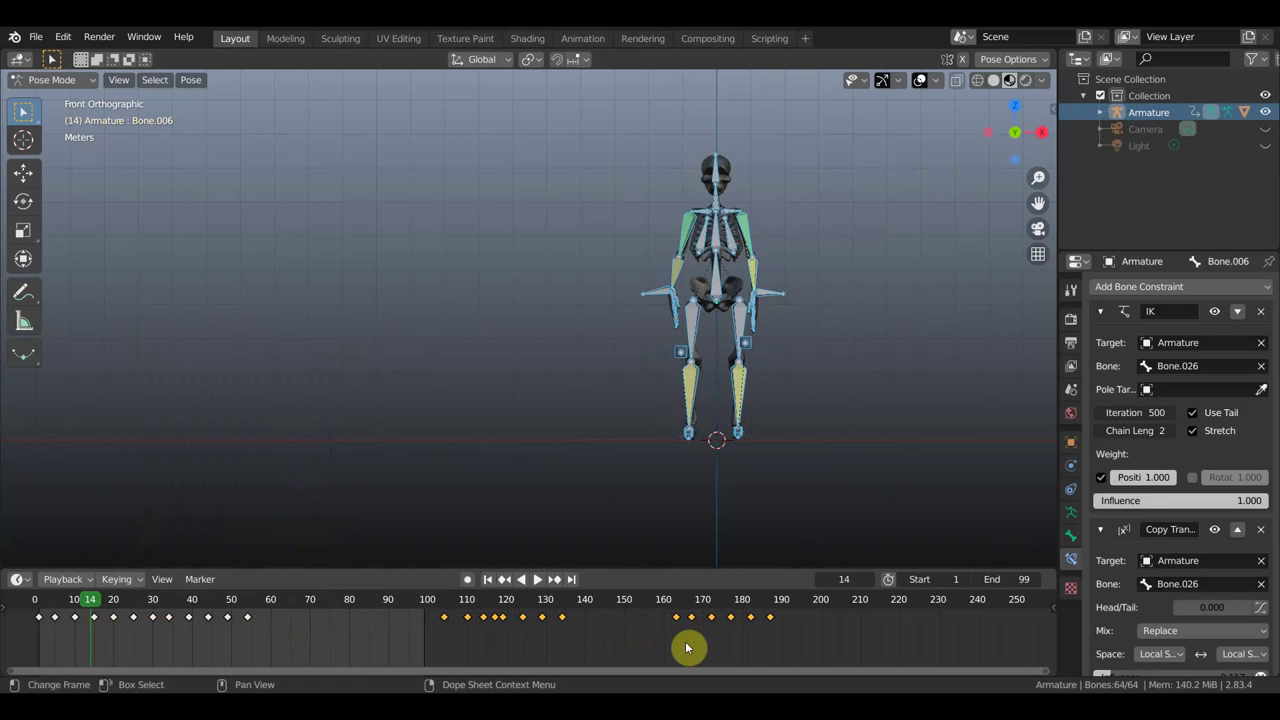
{"action": "key", "text": "x"}
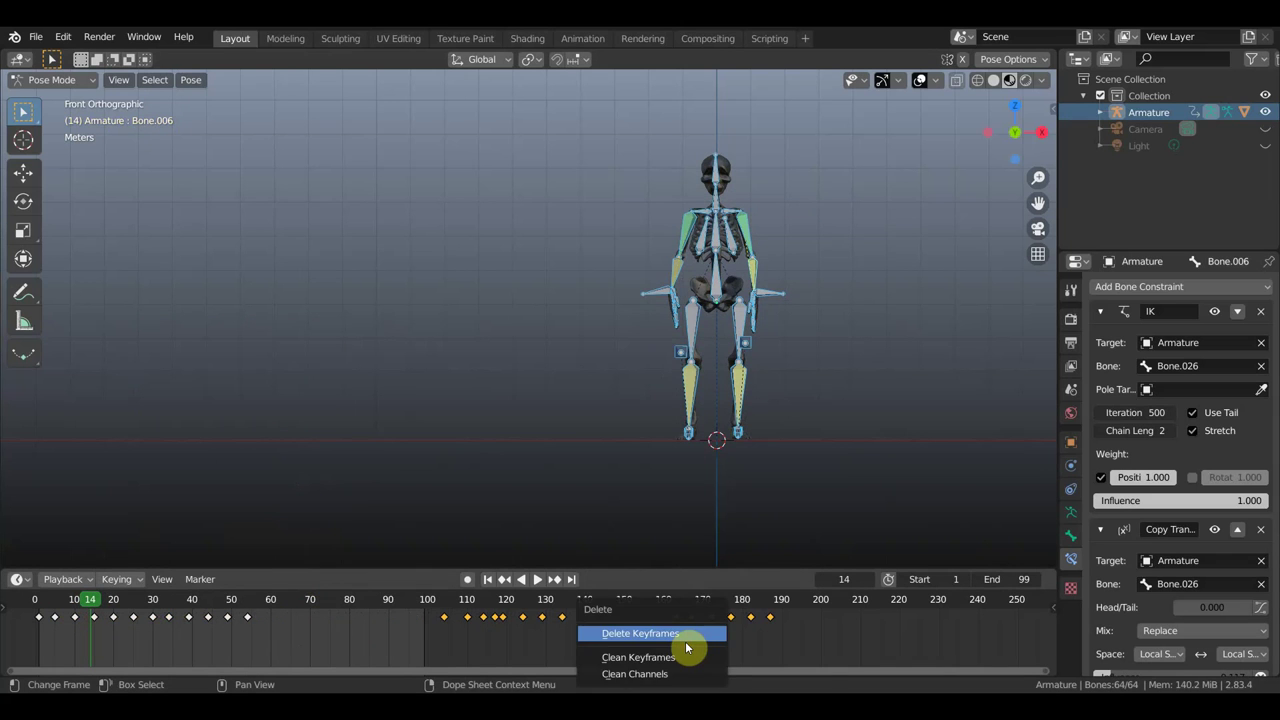
{"action": "left_click", "coordinate": [685, 638]}
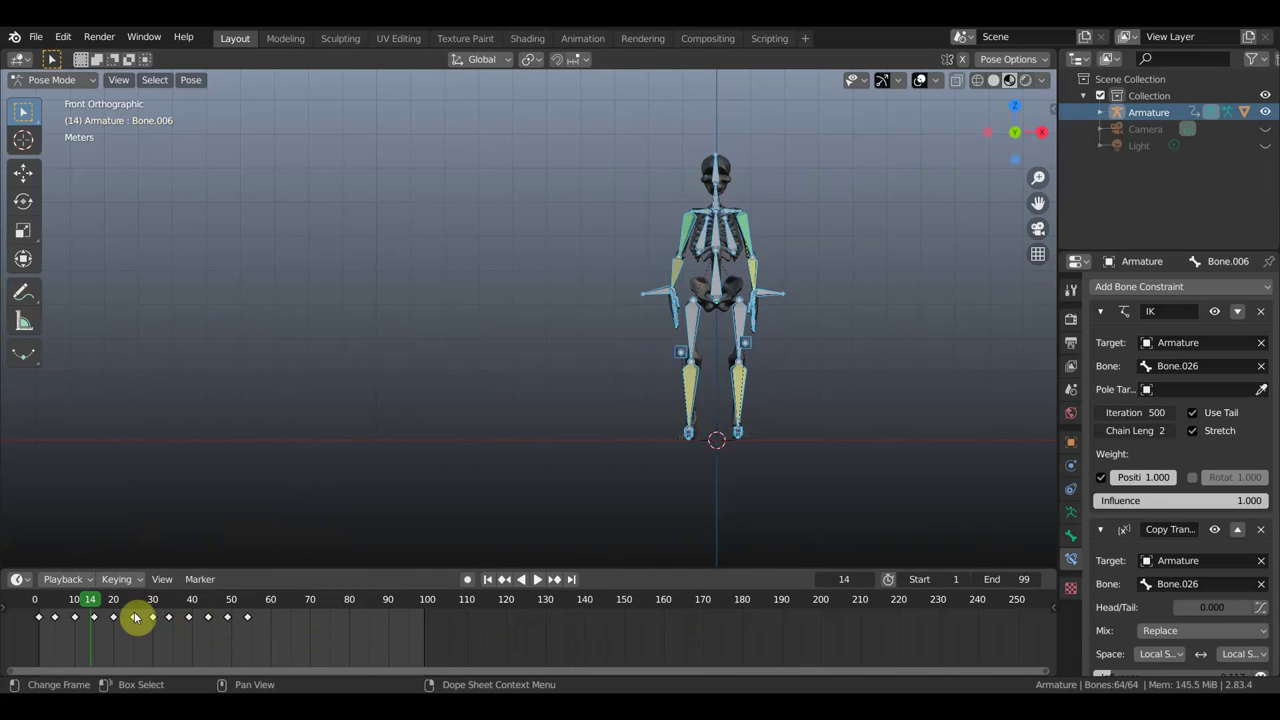
Step: Scrub back to frame 20 and delete every keyframe after frame 10
{"action": "mouse_move", "coordinate": [100, 603]}
{"action": "left_mouse_down"}
{"action": "mouse_move", "coordinate": [130, 614]}
{"action": "mouse_move", "coordinate": [120, 617]}
{"action": "left_mouse_up"}
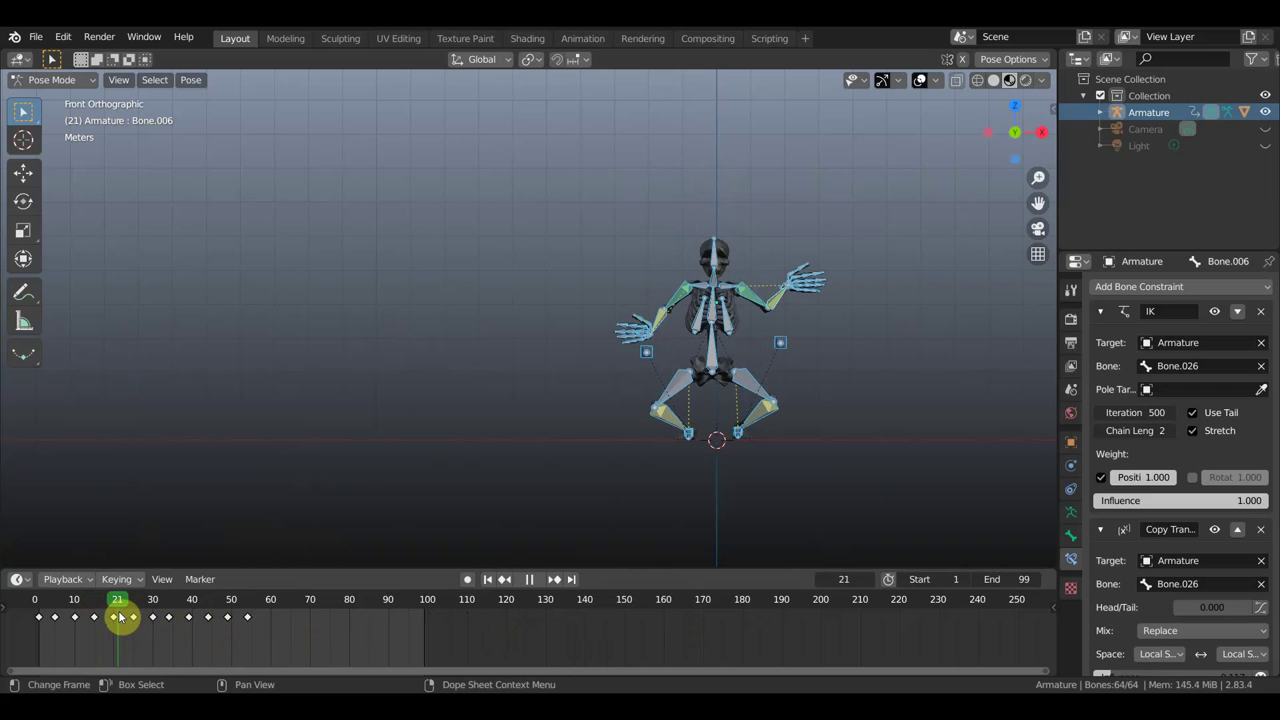
{"action": "mouse_move", "coordinate": [117, 618]}
{"action": "left_mouse_down"}
{"action": "mouse_move", "coordinate": [49, 620]}
{"action": "mouse_move", "coordinate": [76, 627]}
{"action": "left_mouse_up"}
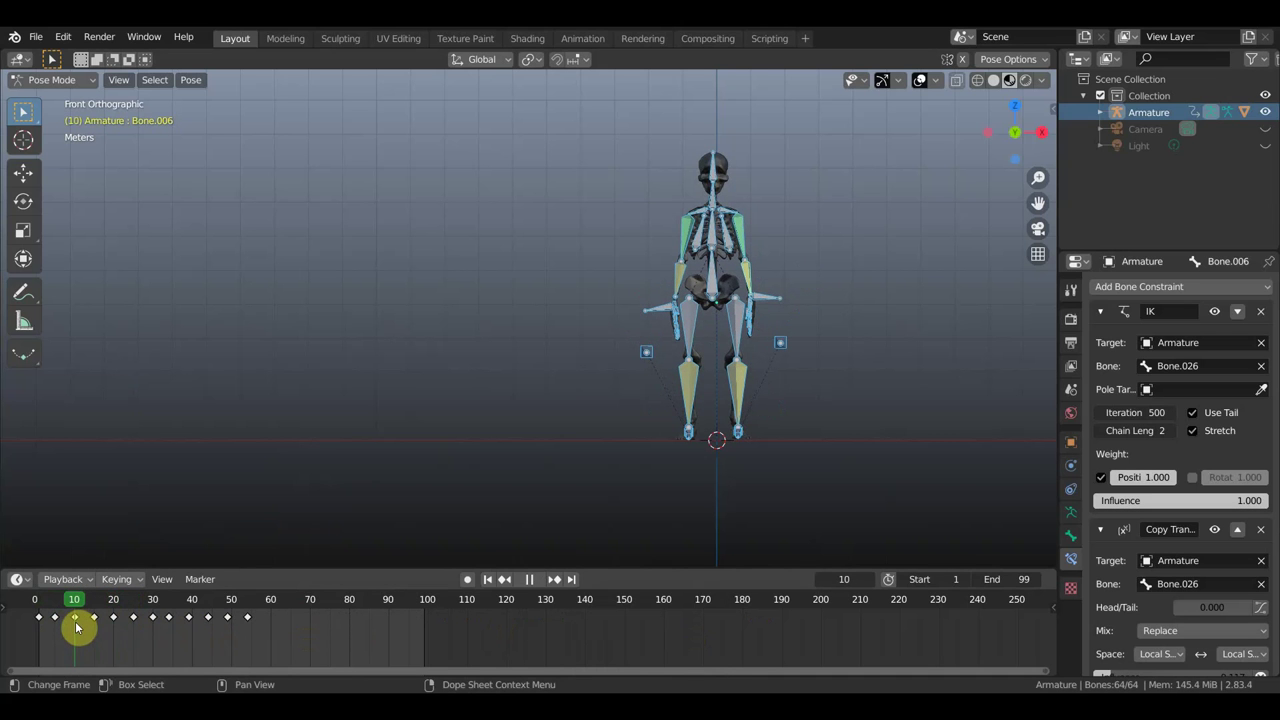
{"action": "left_click_drag", "start_coordinate": [292, 644], "coordinate": [89, 613]}
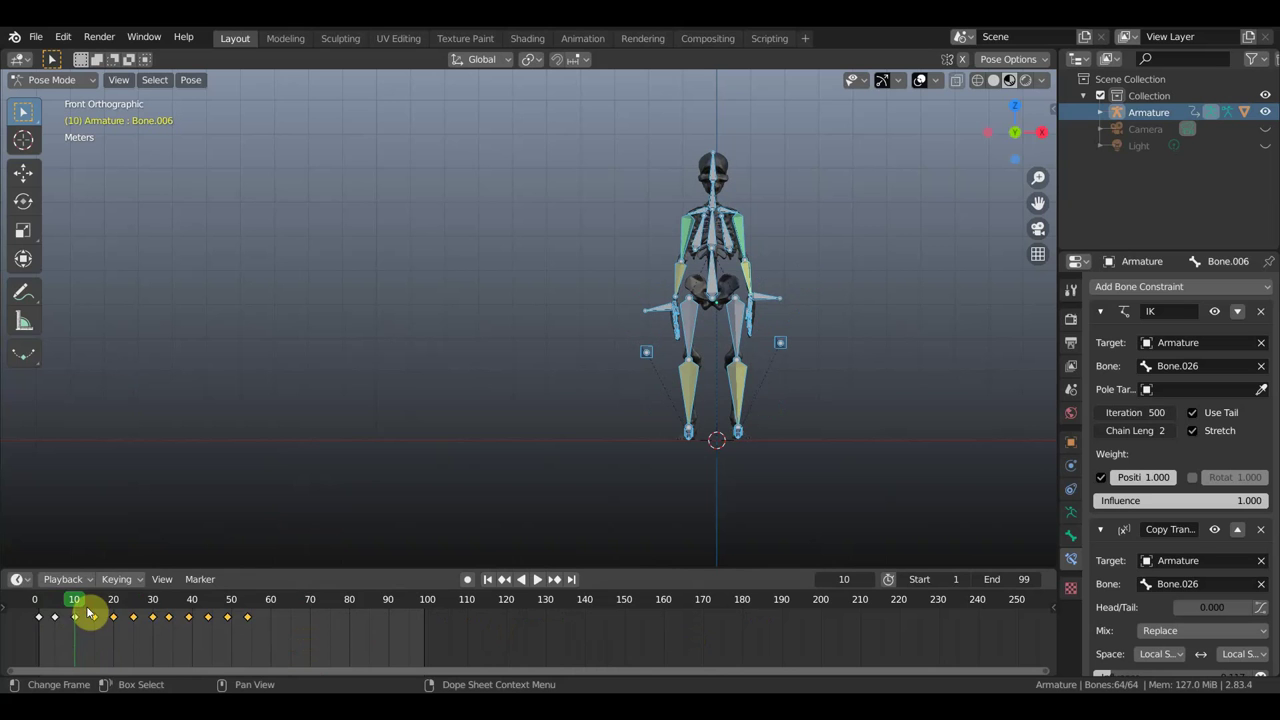
{"action": "key", "text": "x"}
{"action": "left_click", "coordinate": [88, 607]}
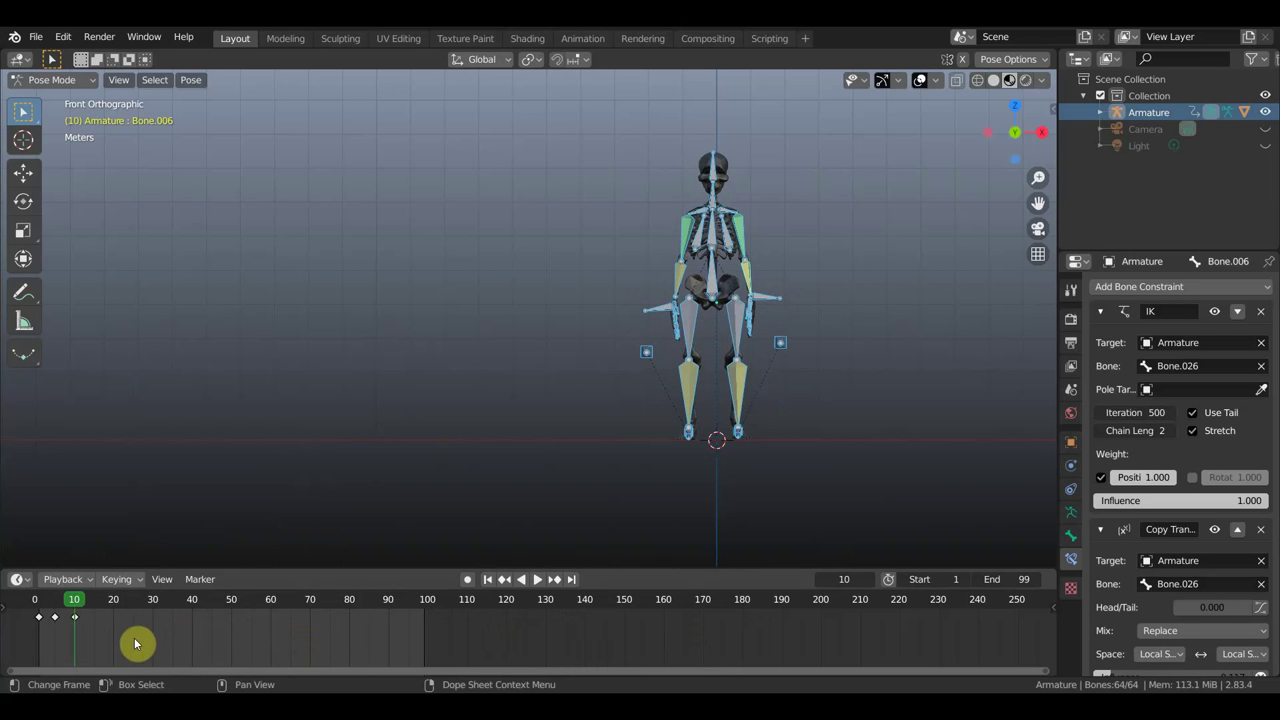
Step: Duplicate the first three keyframes to follow frame 10 and preview the six-key dance
{"action": "key", "text": "b"}
{"action": "left_click_drag", "start_coordinate": [22, 616], "coordinate": [97, 615]}
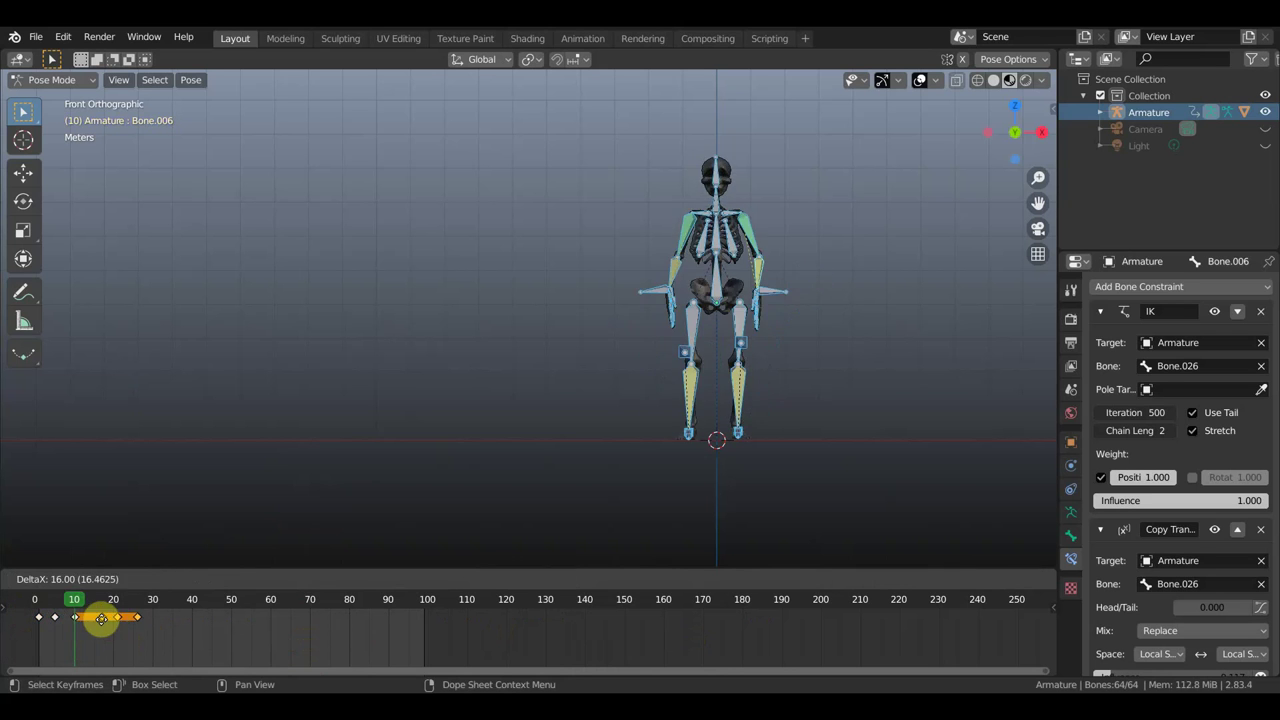
{"action": "left_click_drag", "start_coordinate": [87, 616], "coordinate": [80, 616]}
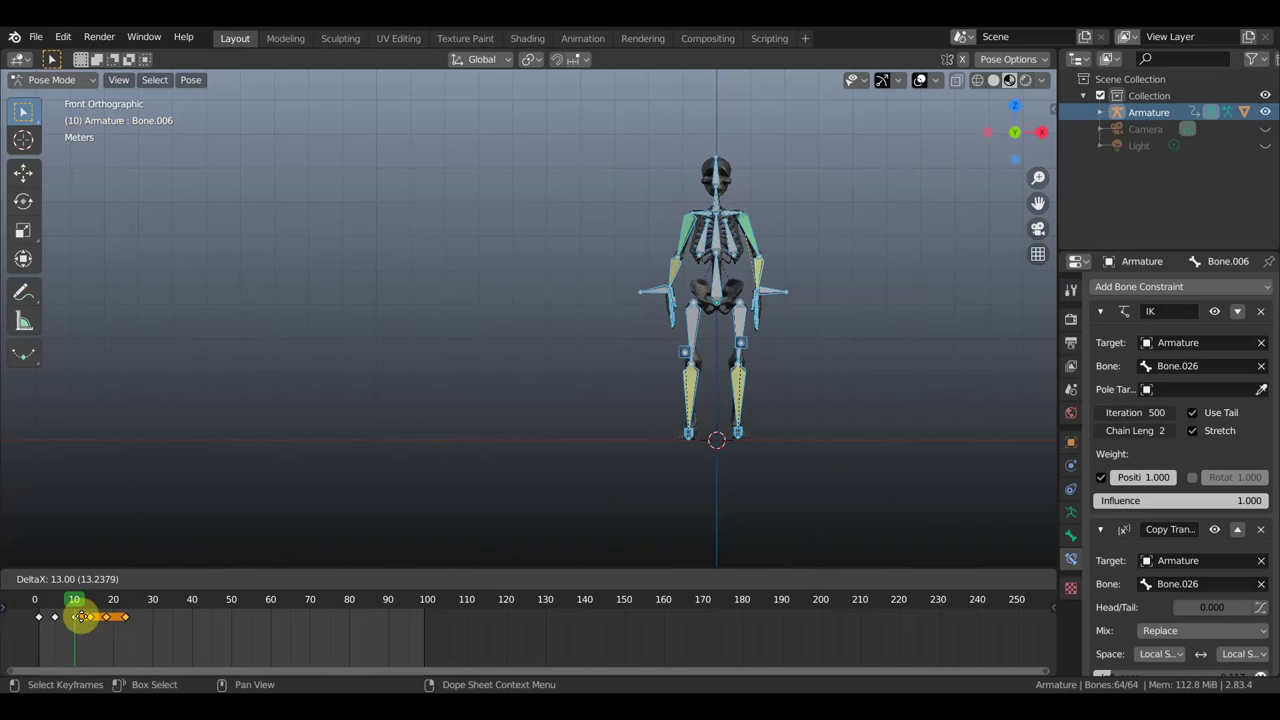
{"action": "left_click_drag", "start_coordinate": [85, 621], "coordinate": [86, 622]}
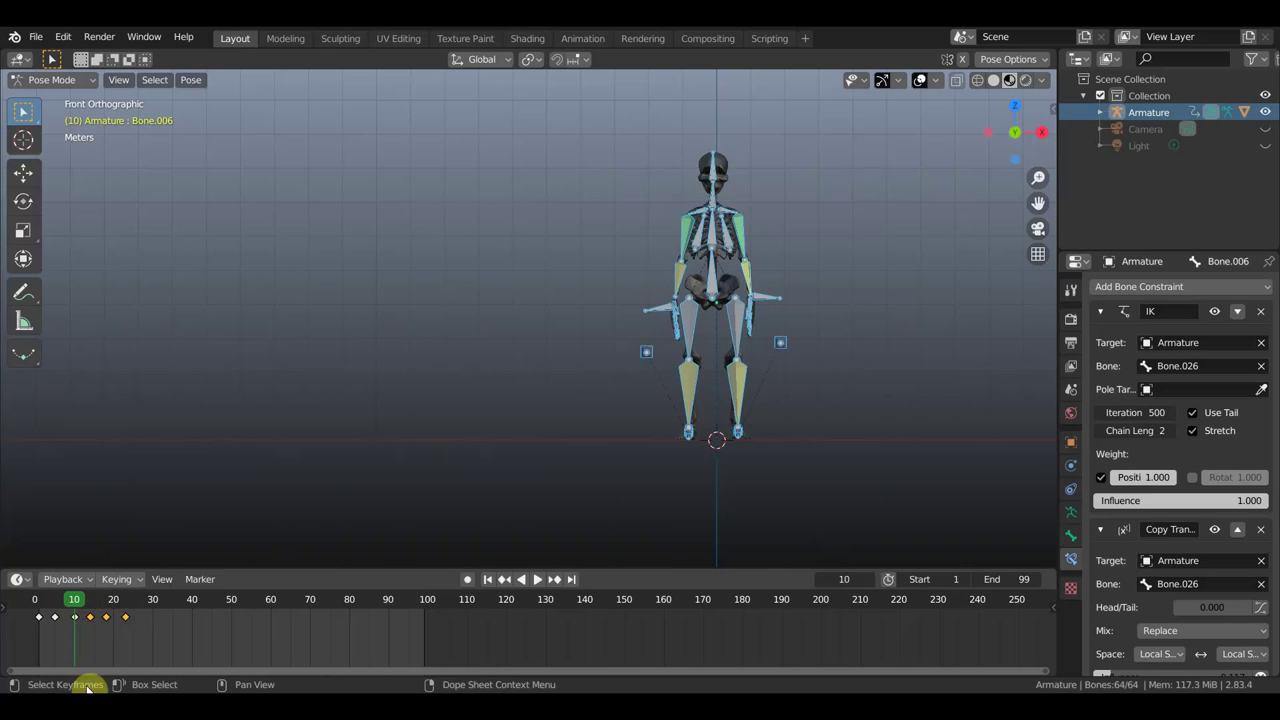
{"action": "key", "text": "g"}
{"action": "left_click", "coordinate": [117, 641]}
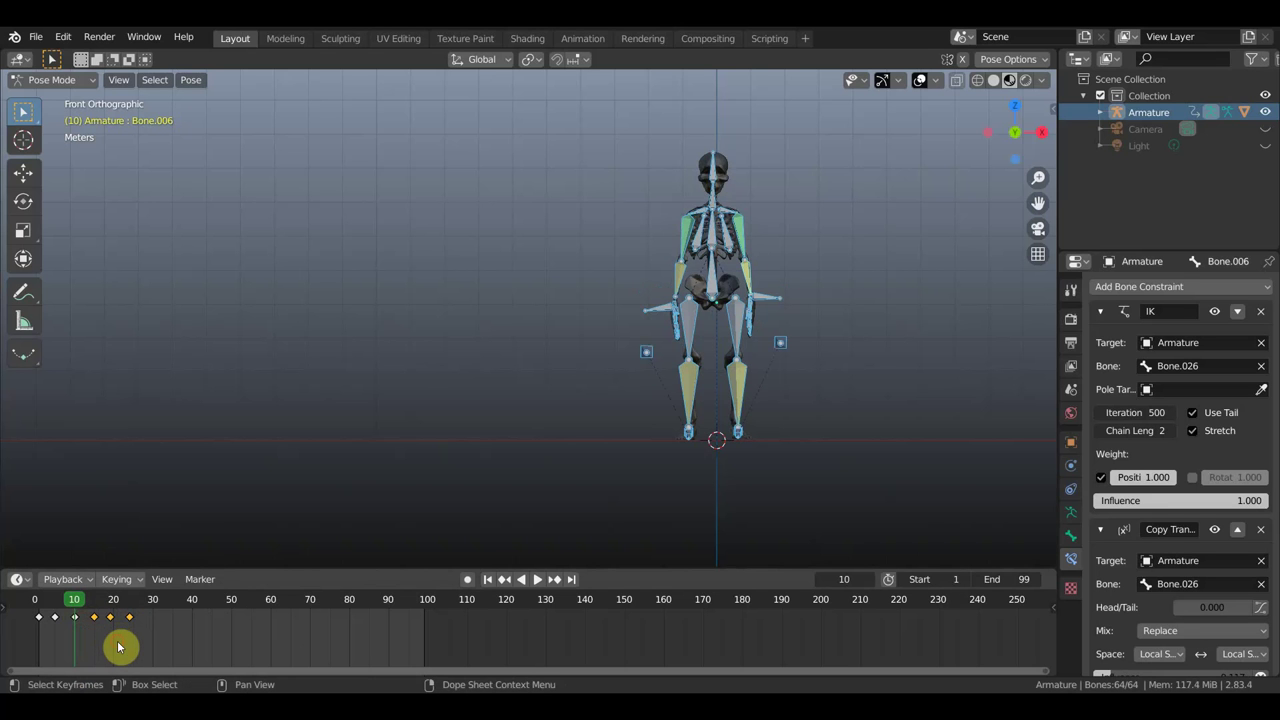
{"action": "key", "text": "space"}
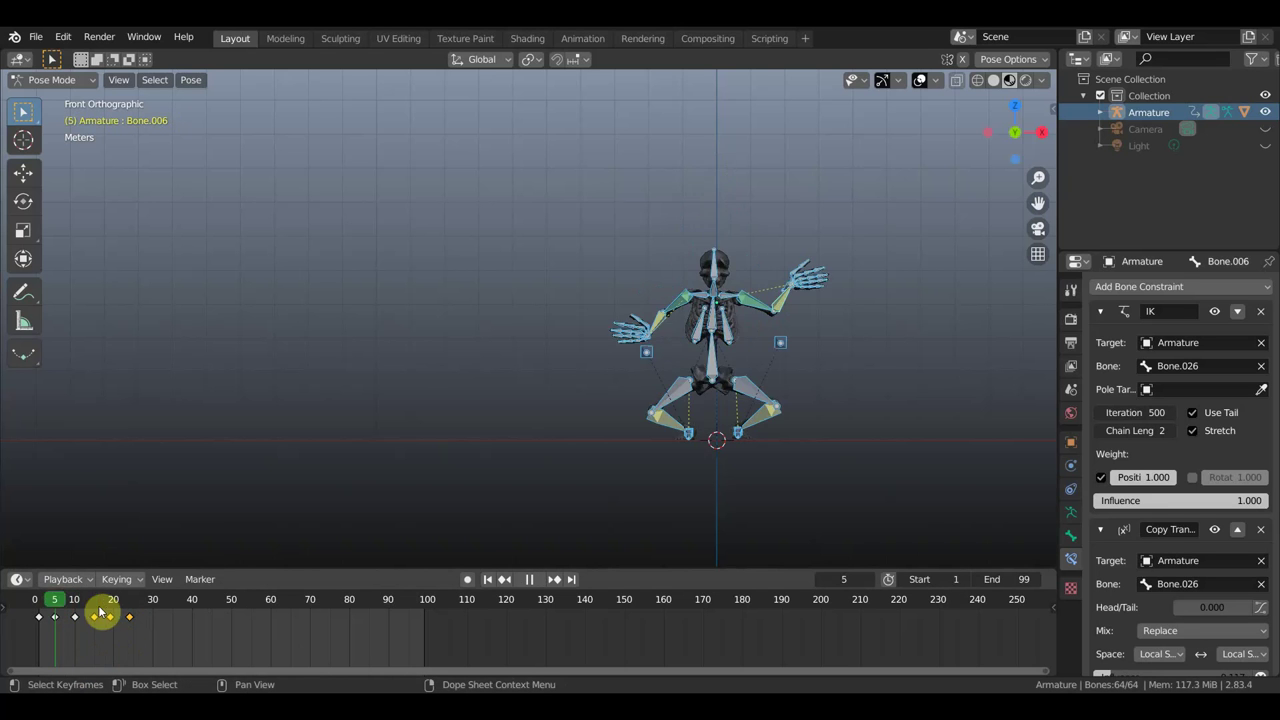
{"action": "left_click_drag", "start_coordinate": [117, 617], "coordinate": [44, 612]}
{"action": "key", "text": "space"}
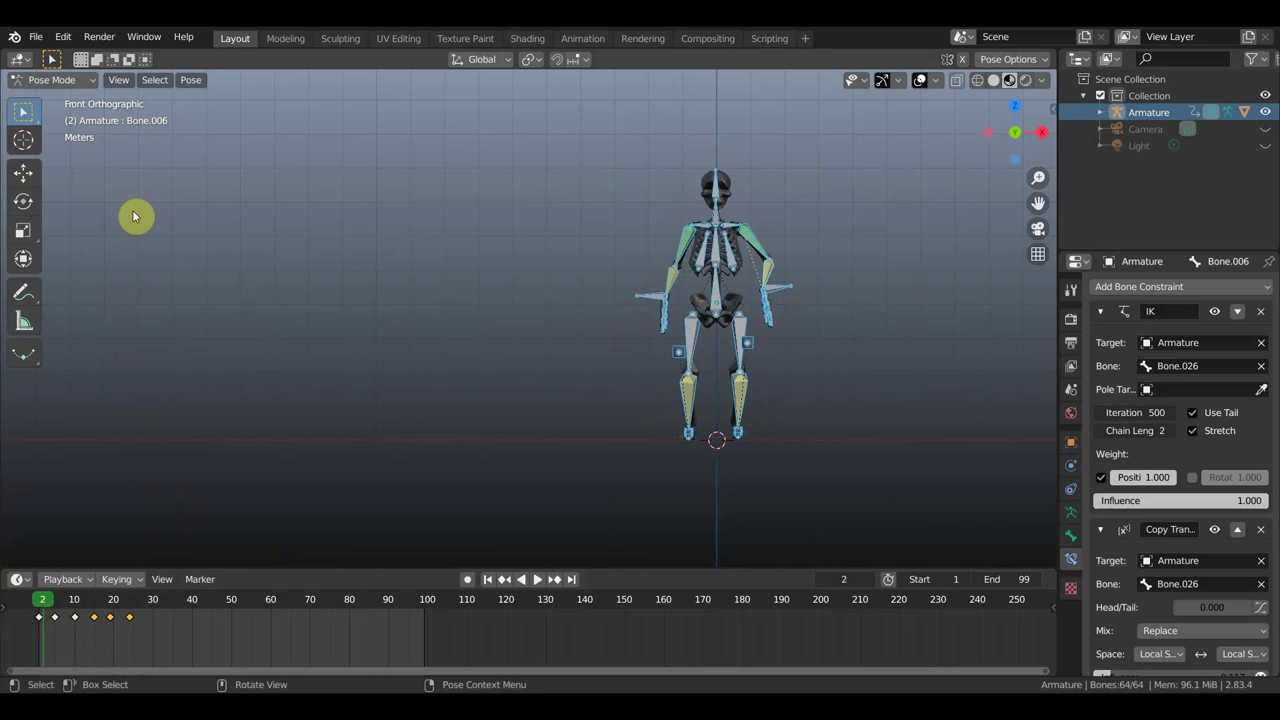
Step: Switch to Object Mode and play then stop the animation back at frame 1
{"action": "left_click", "coordinate": [87, 84]}
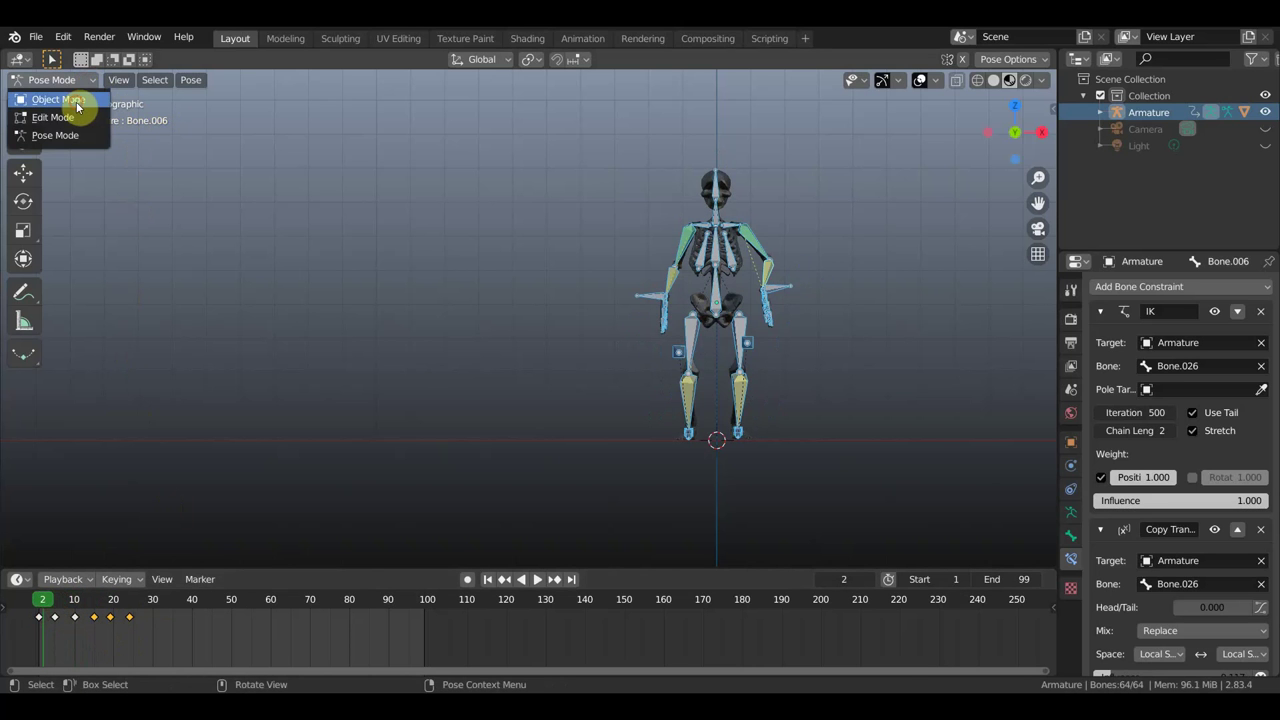
{"action": "left_click", "coordinate": [78, 99]}
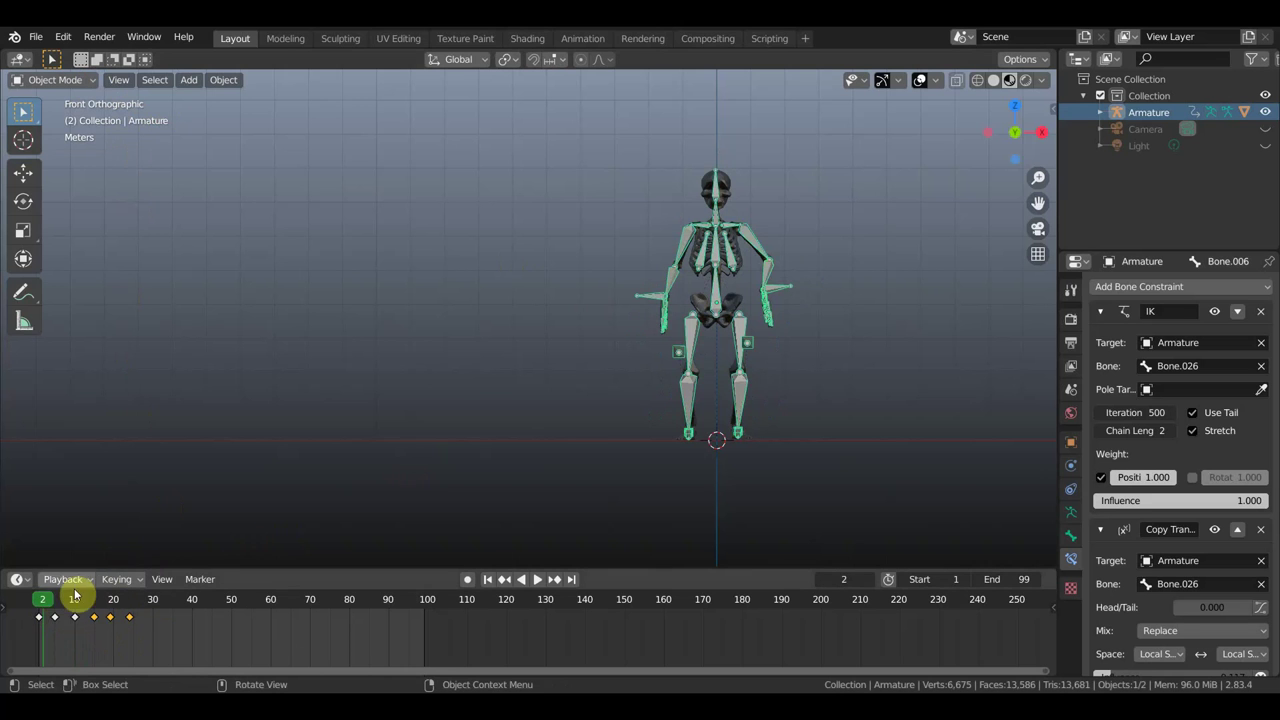
{"action": "key", "text": "space"}
{"action": "key", "text": "Escape"}
Step: Duplicate the skeleton mesh and rig and move the copy about 3.41 m left
{"action": "left_click", "coordinate": [755, 278]}
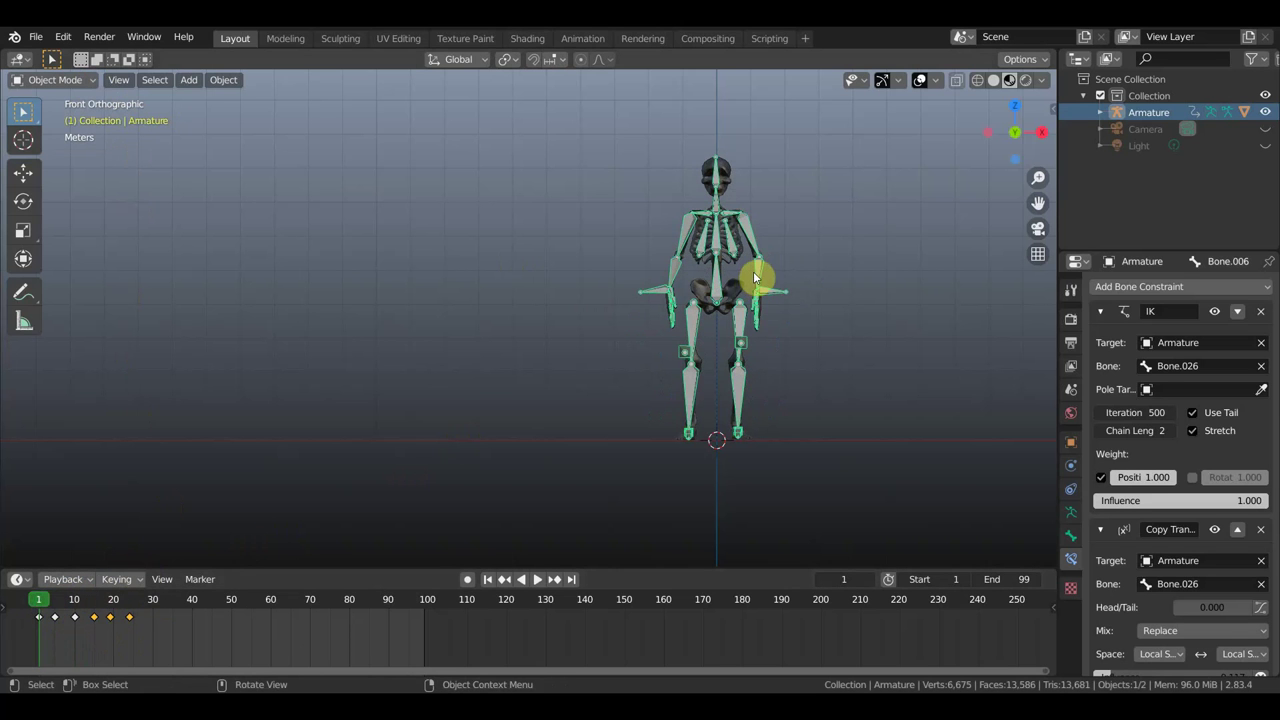
{"action": "left_click", "coordinate": [741, 183], "text": "shift"}
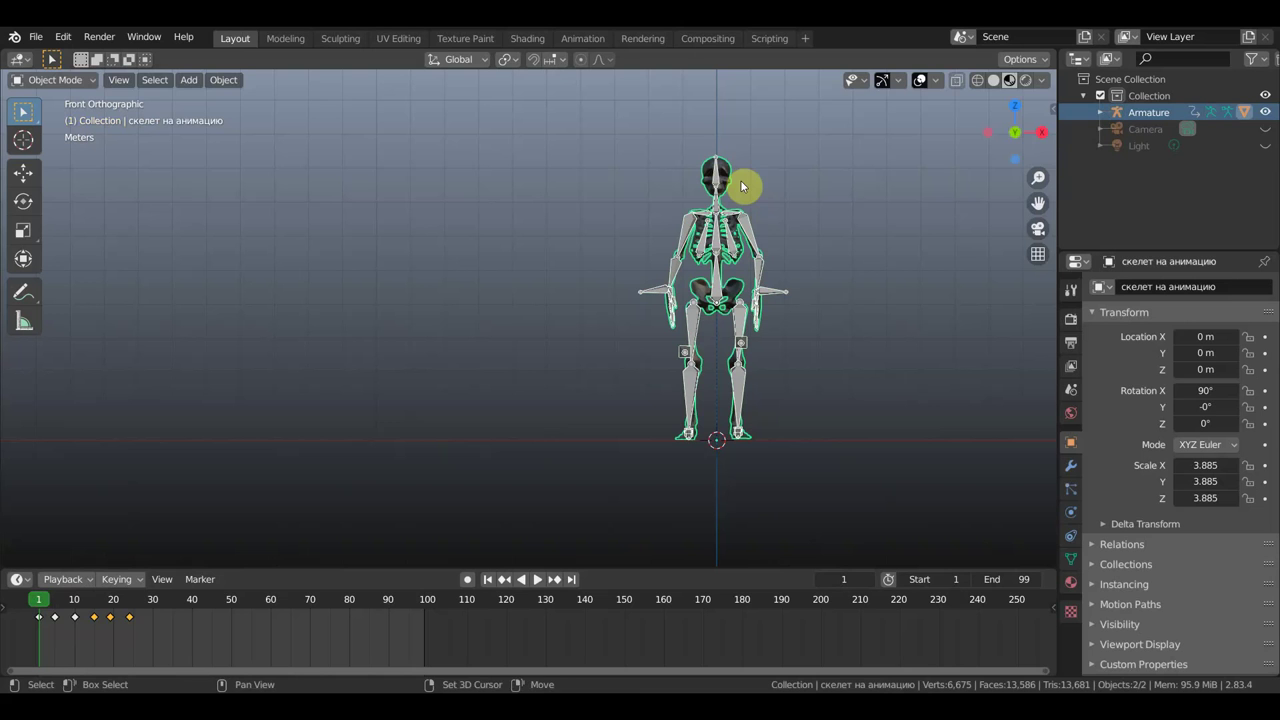
{"action": "key", "text": "shift+d"}
{"action": "right_click", "coordinate": [741, 186]}
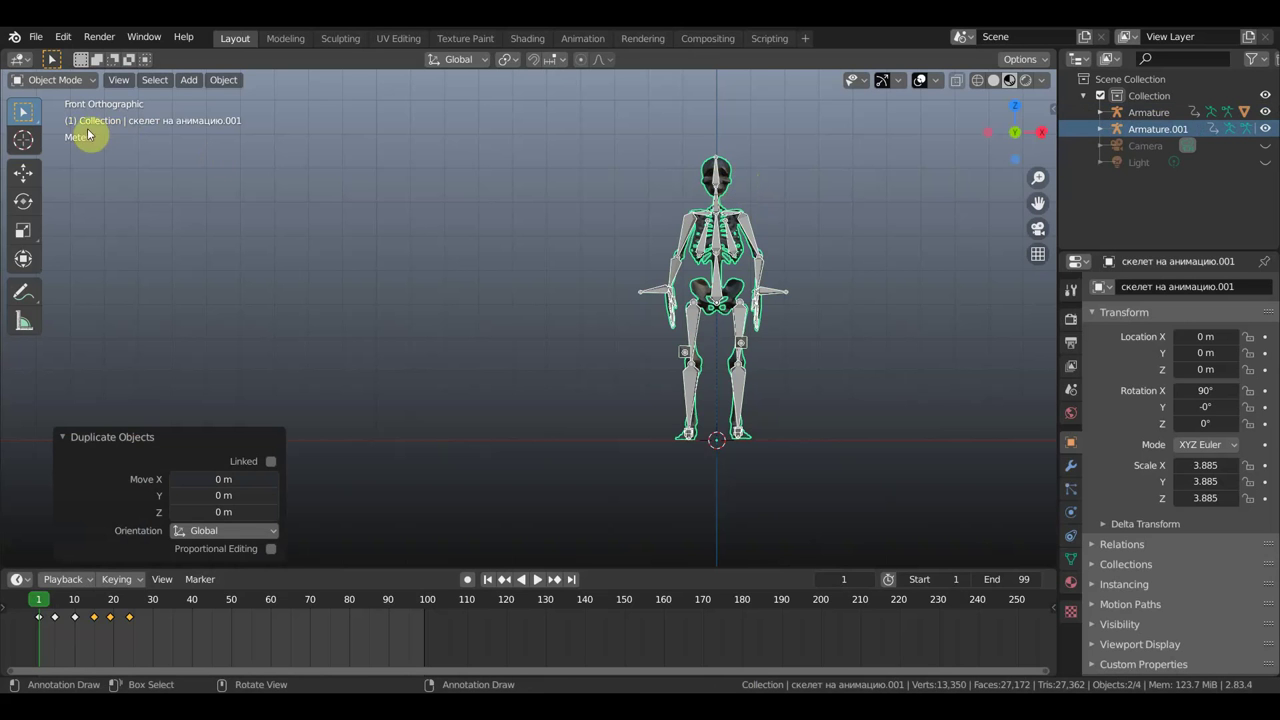
{"action": "left_click", "coordinate": [23, 173]}
{"action": "left_click_drag", "start_coordinate": [784, 375], "coordinate": [663, 373]}
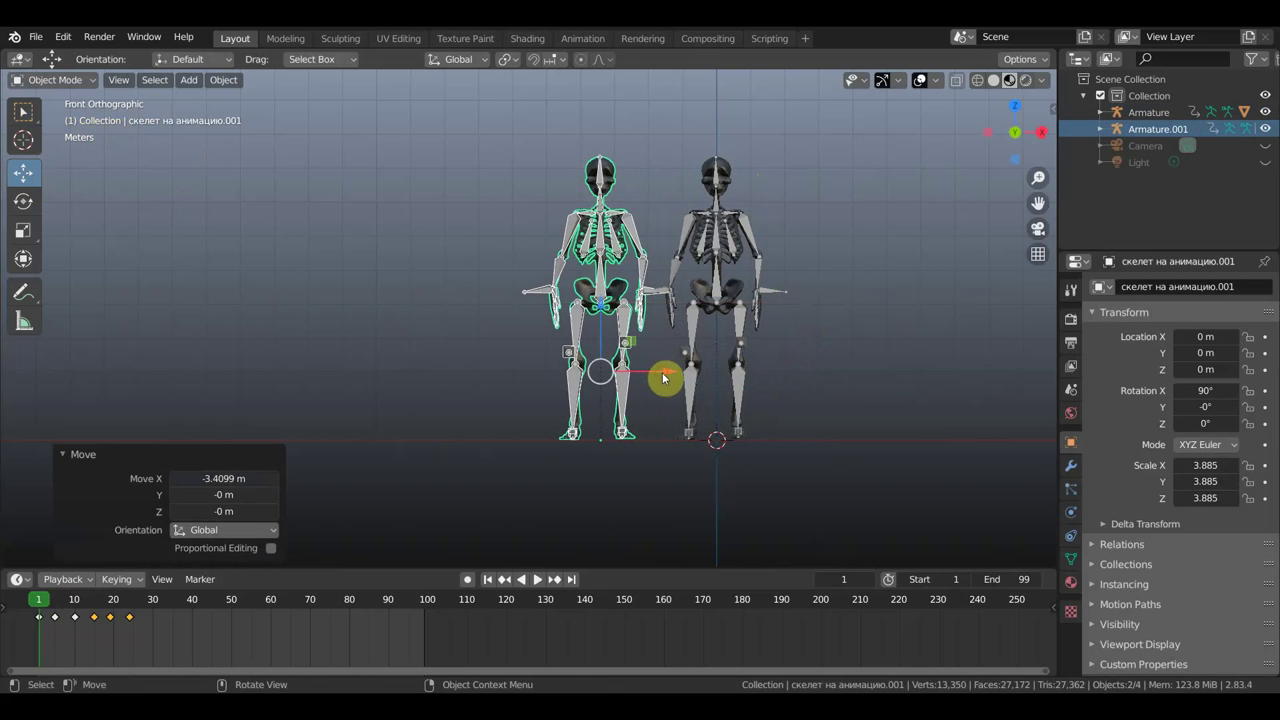
Step: Make the copied rig Armature.001 active and put it in Pose Mode
{"action": "left_click", "coordinate": [630, 230]}
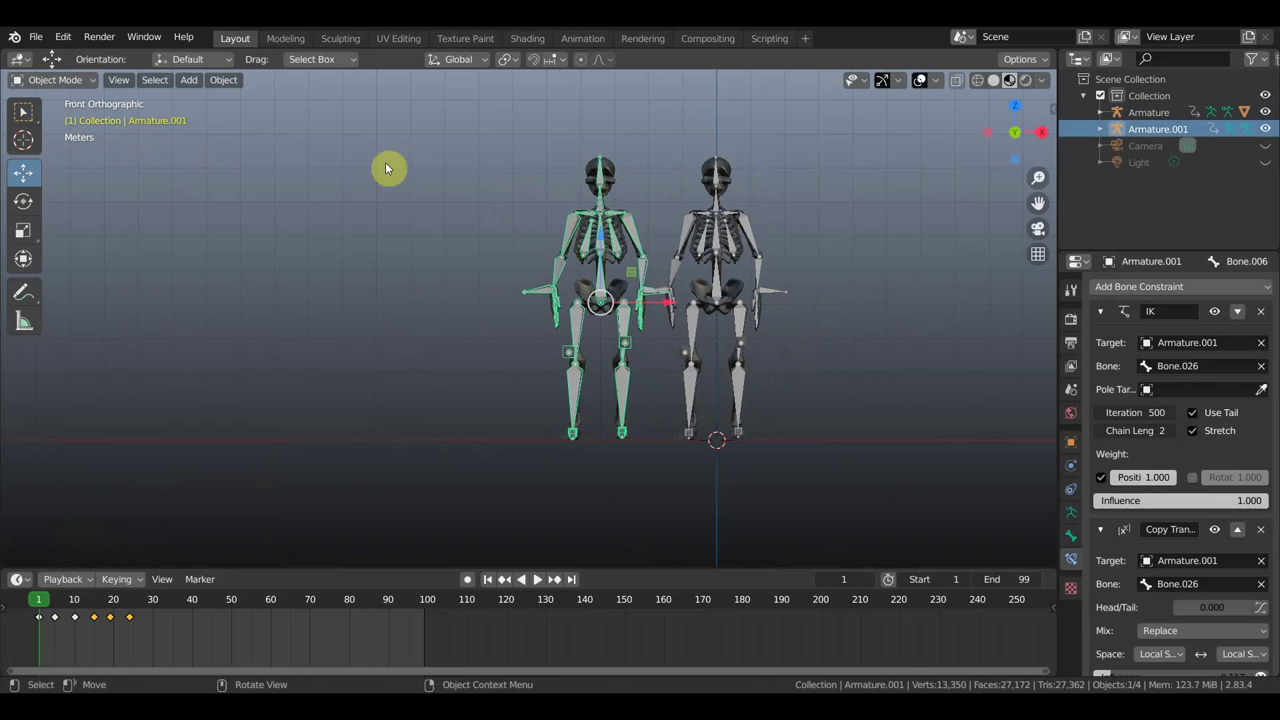
{"action": "left_click", "coordinate": [83, 83]}
{"action": "left_click", "coordinate": [71, 131]}
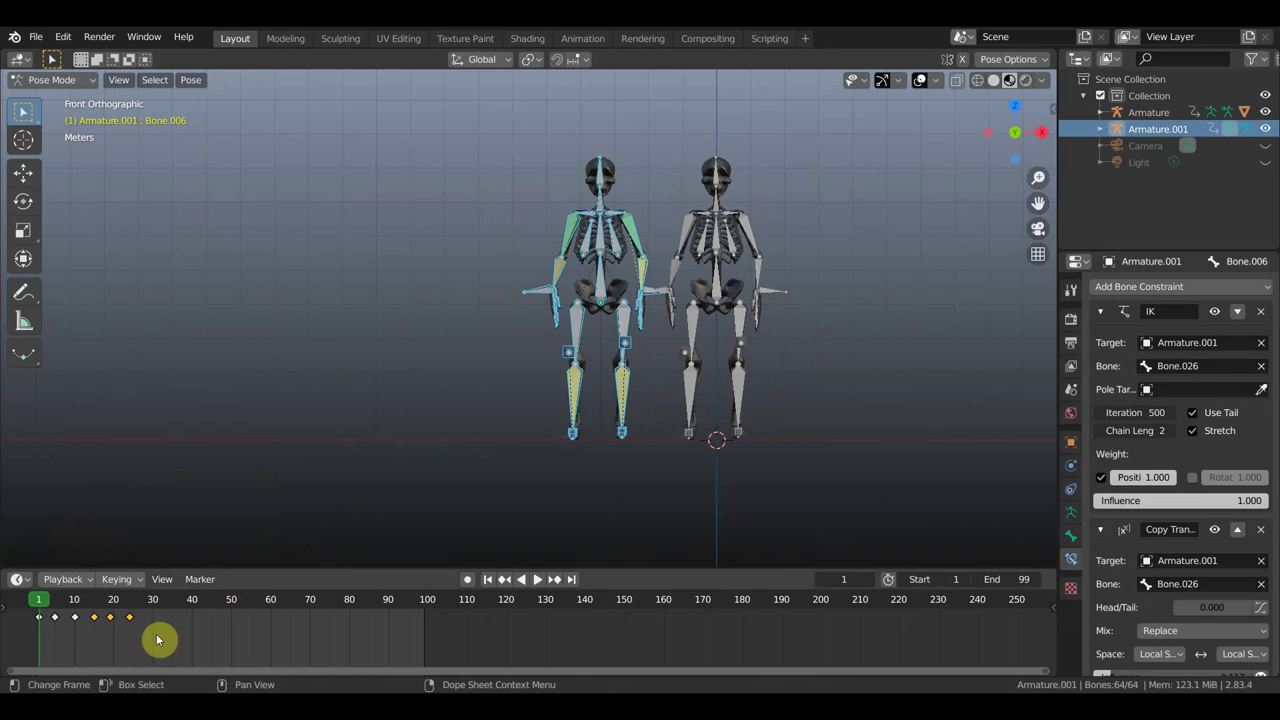
Step: Move Armature.001's keyframes along the timeline and place a copy back at the start
{"action": "left_click_drag", "start_coordinate": [157, 653], "coordinate": [32, 607]}
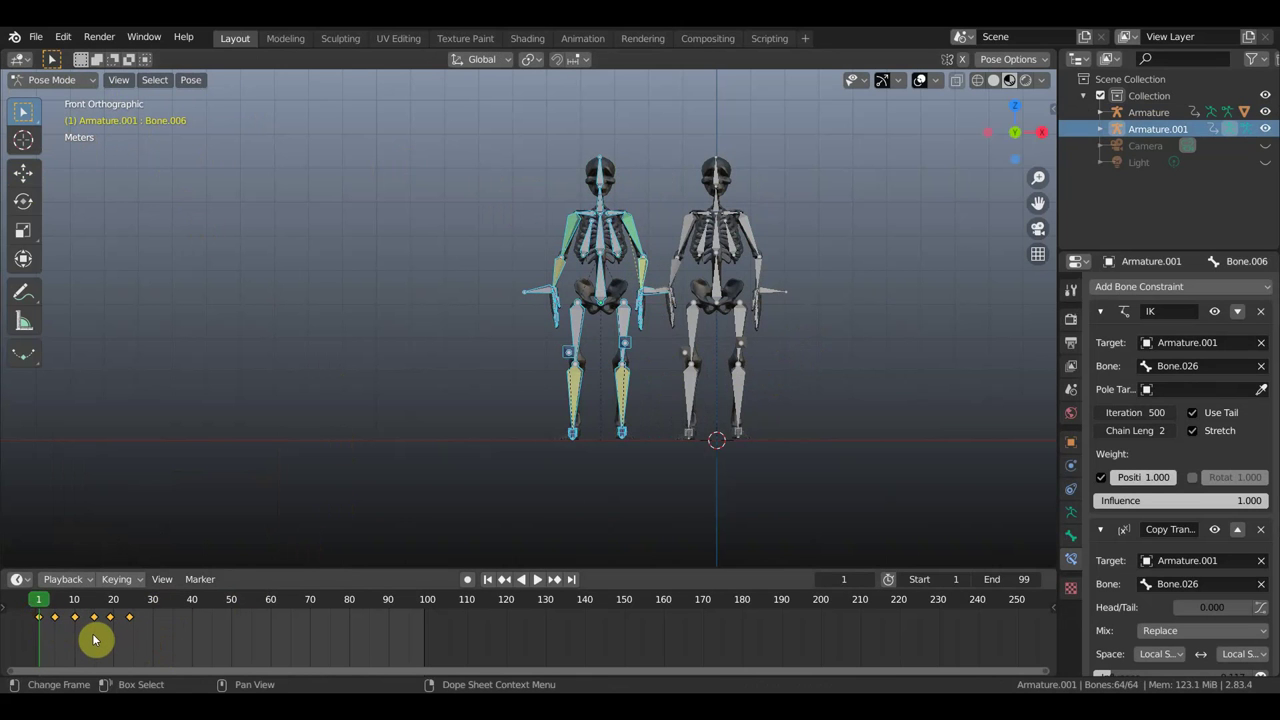
{"action": "key", "text": "g"}
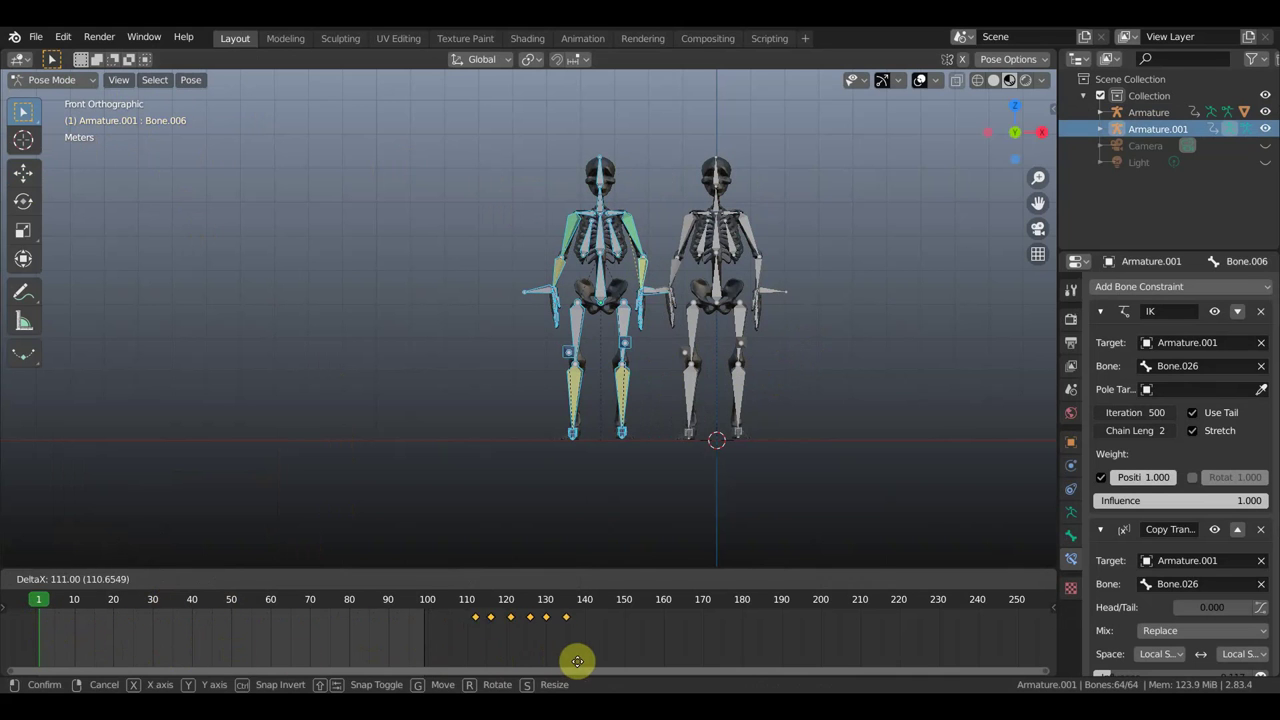
{"action": "left_click", "coordinate": [566, 662]}
{"action": "key", "text": "g"}
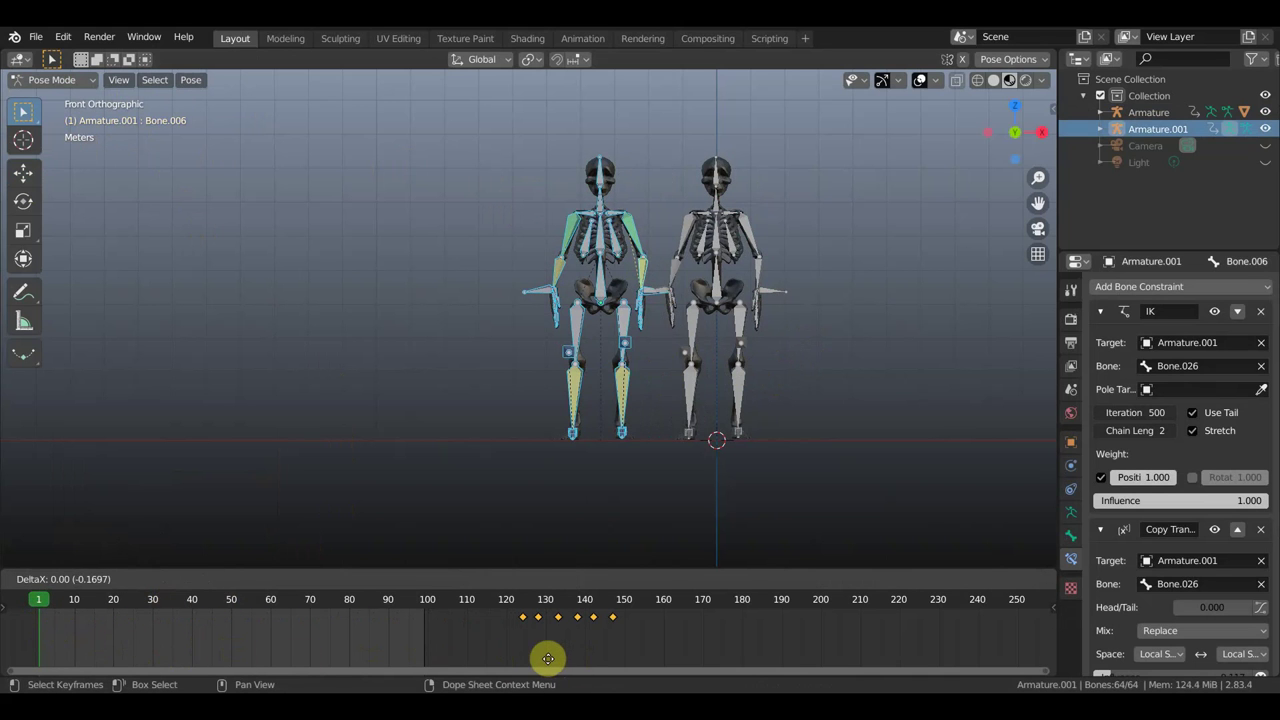
{"action": "left_click", "coordinate": [97, 647]}
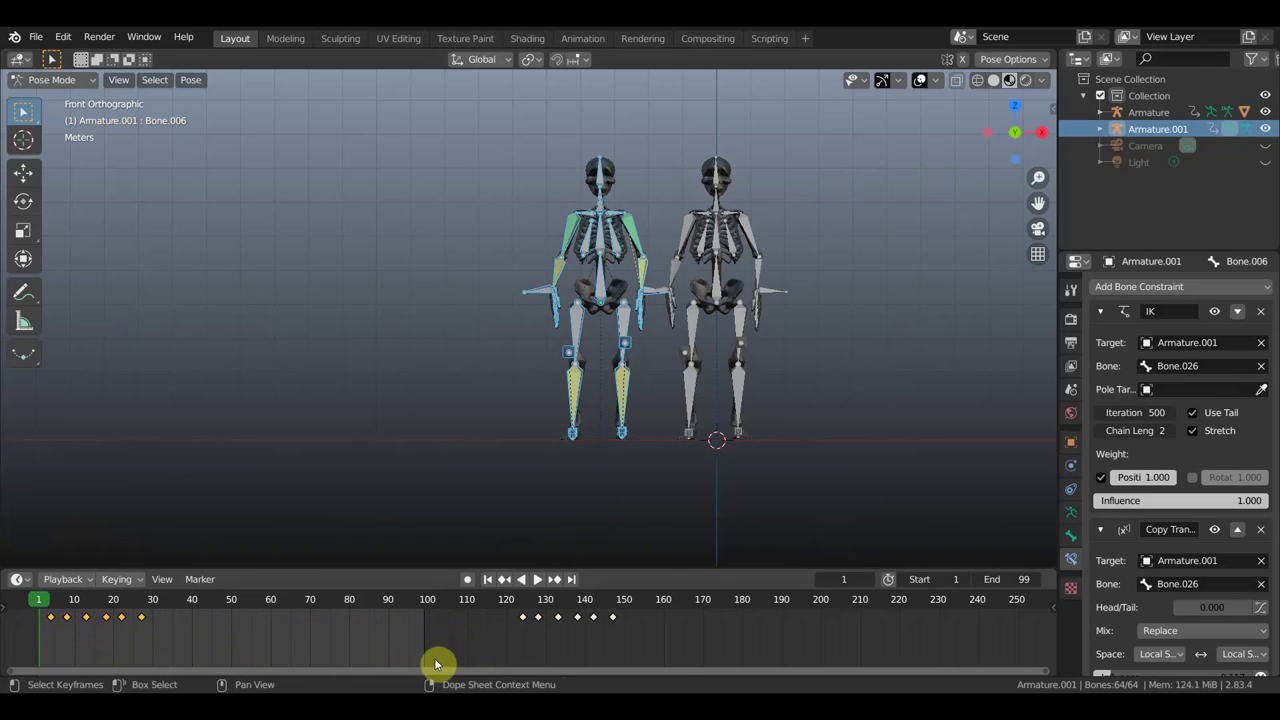
Step: Delete the spare keyframes near frames 122–147 and replay to compare both skeletons
{"action": "key", "text": "b"}
{"action": "left_click_drag", "start_coordinate": [533, 622], "coordinate": [500, 620]}
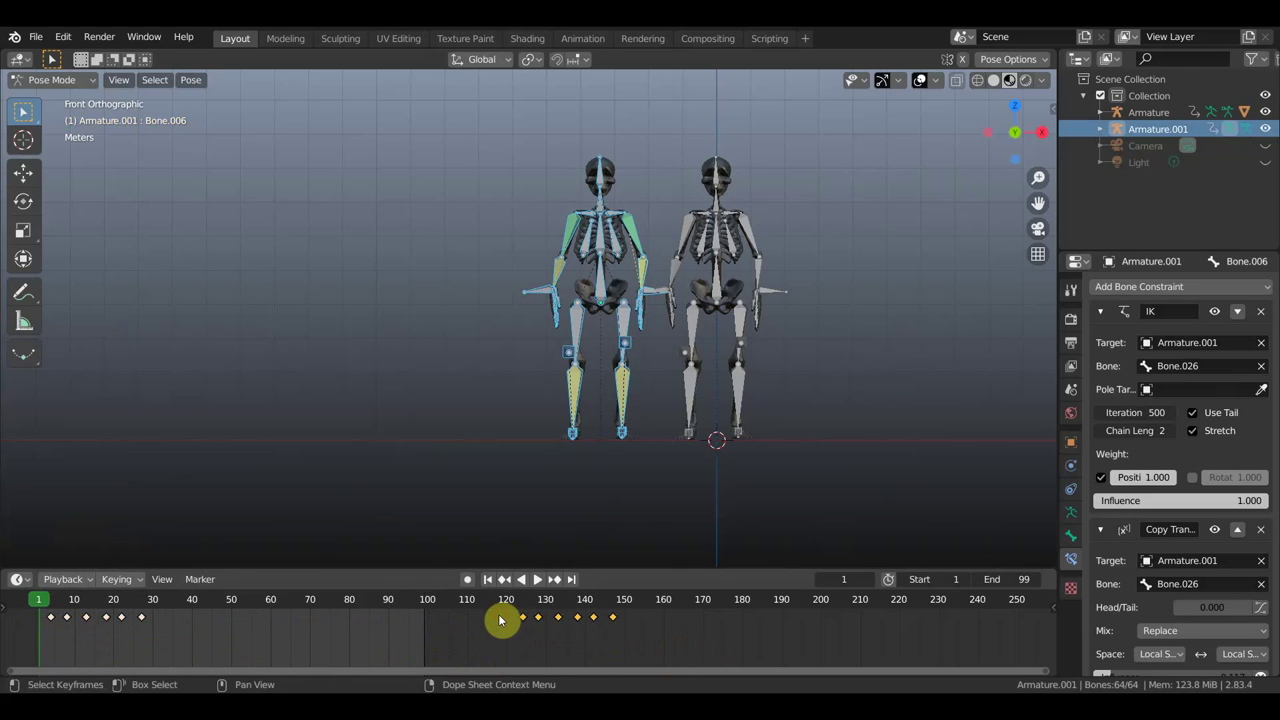
{"action": "key", "text": "x"}
{"action": "left_click", "coordinate": [500, 620]}
{"action": "key", "text": "space"}
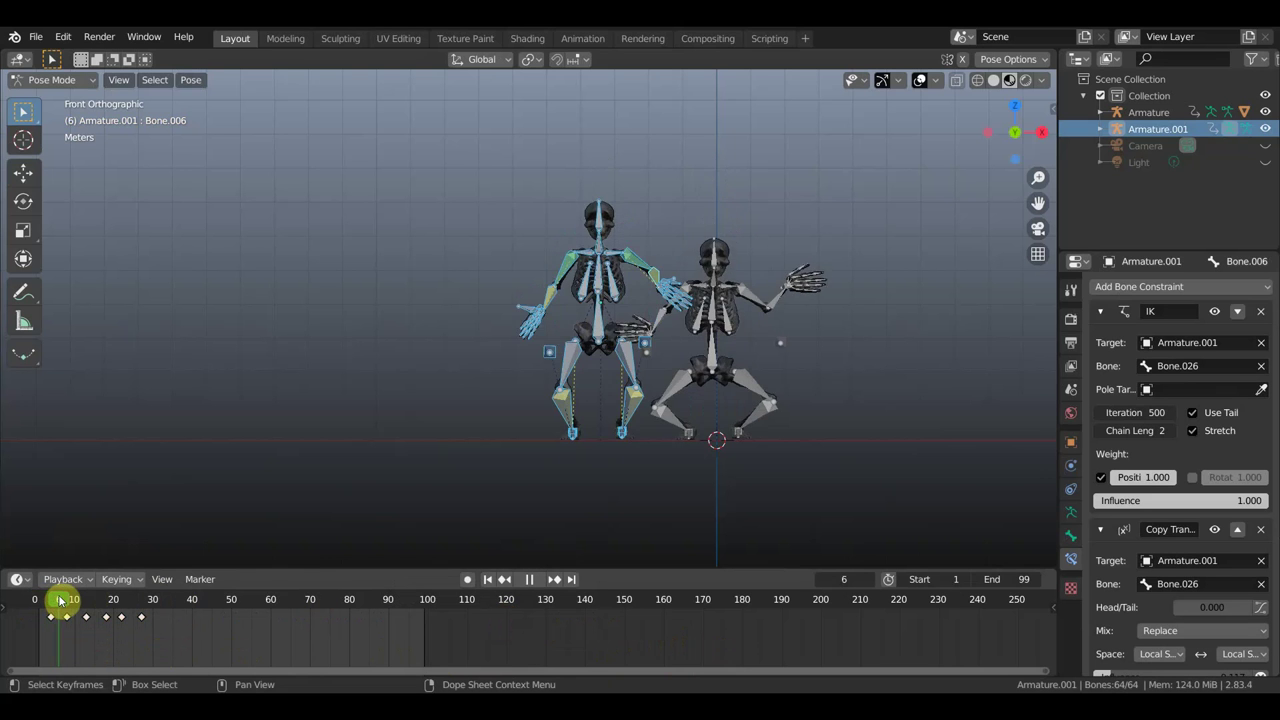
{"action": "mouse_move", "coordinate": [63, 600]}
{"action": "left_mouse_down"}
{"action": "mouse_move", "coordinate": [38, 604]}
{"action": "mouse_move", "coordinate": [68, 612]}
{"action": "left_mouse_up"}
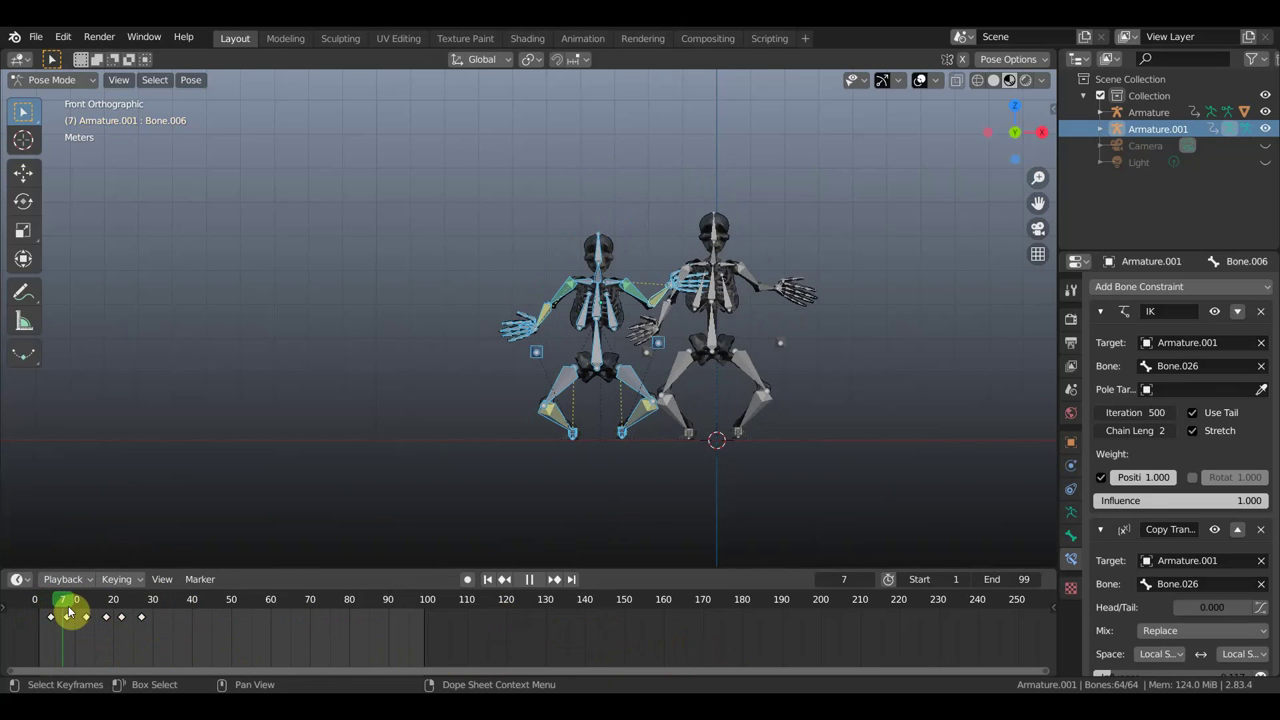
Step: Delete the first keyframe and shift the remaining keys 3 frames earlier
{"action": "left_click", "coordinate": [50, 617]}
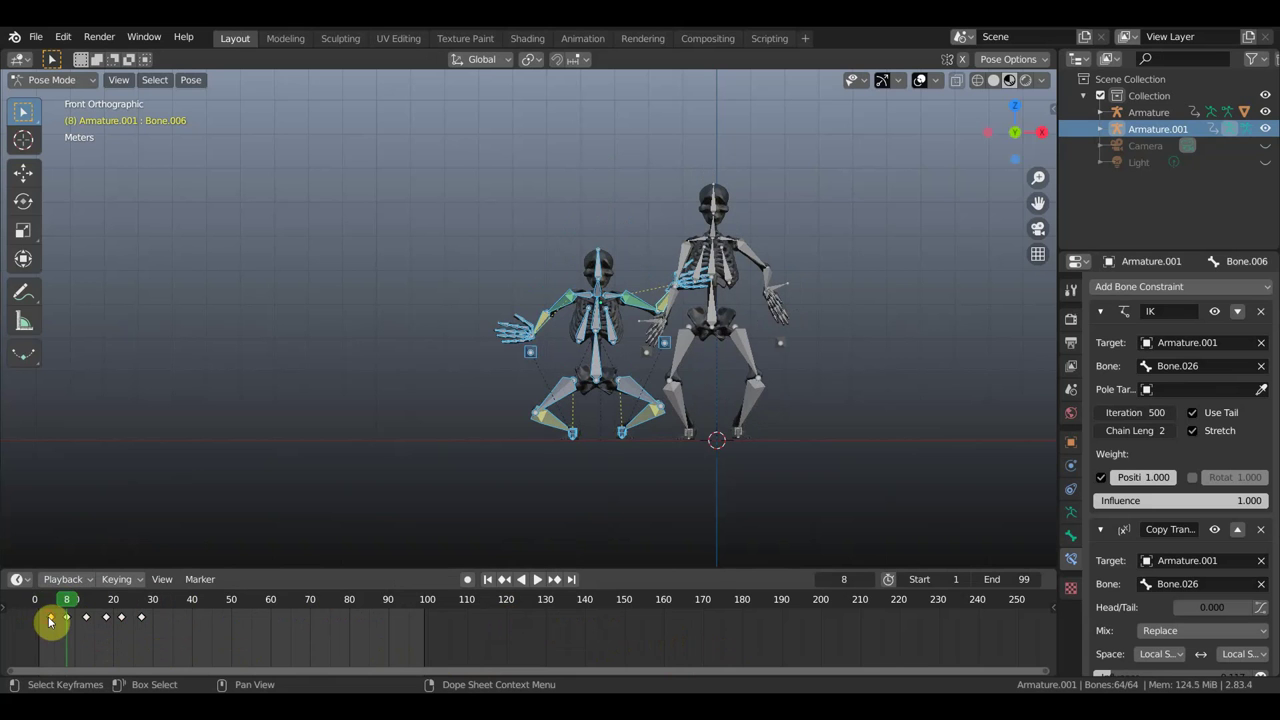
{"action": "key", "text": "x"}
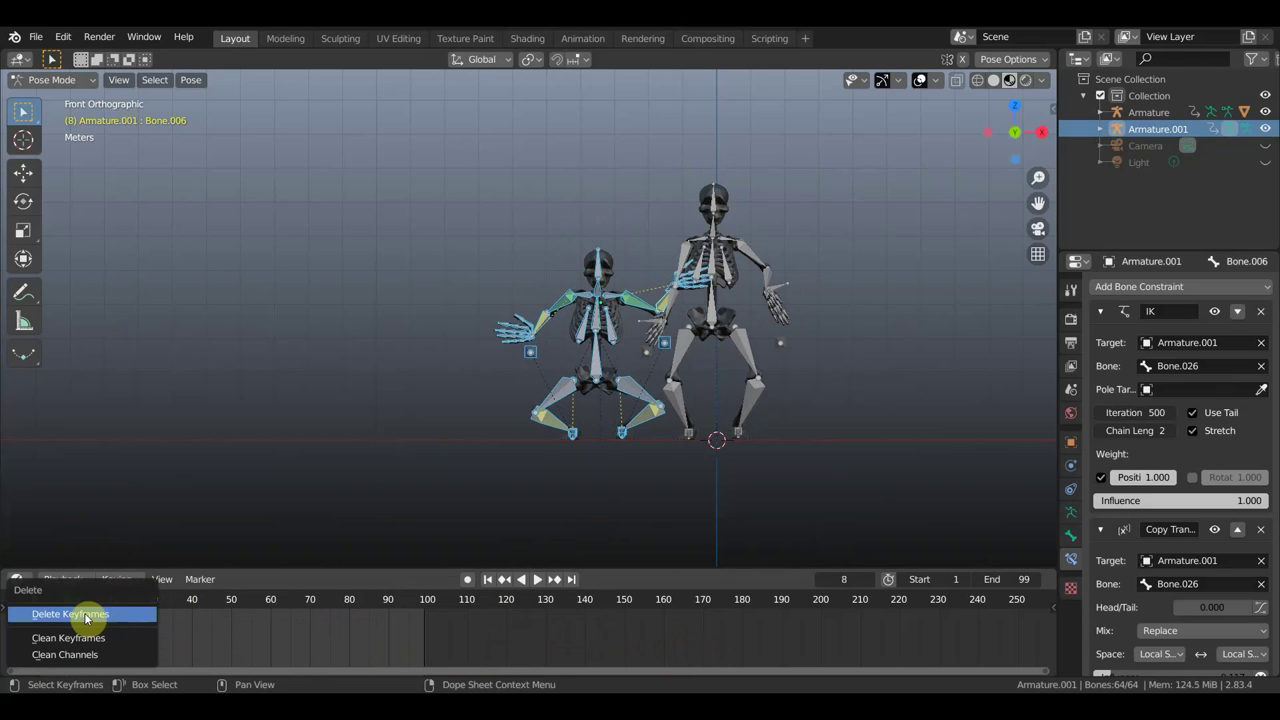
{"action": "left_click", "coordinate": [86, 614]}
{"action": "left_click_drag", "start_coordinate": [164, 636], "coordinate": [38, 594]}
{"action": "key", "text": "g"}
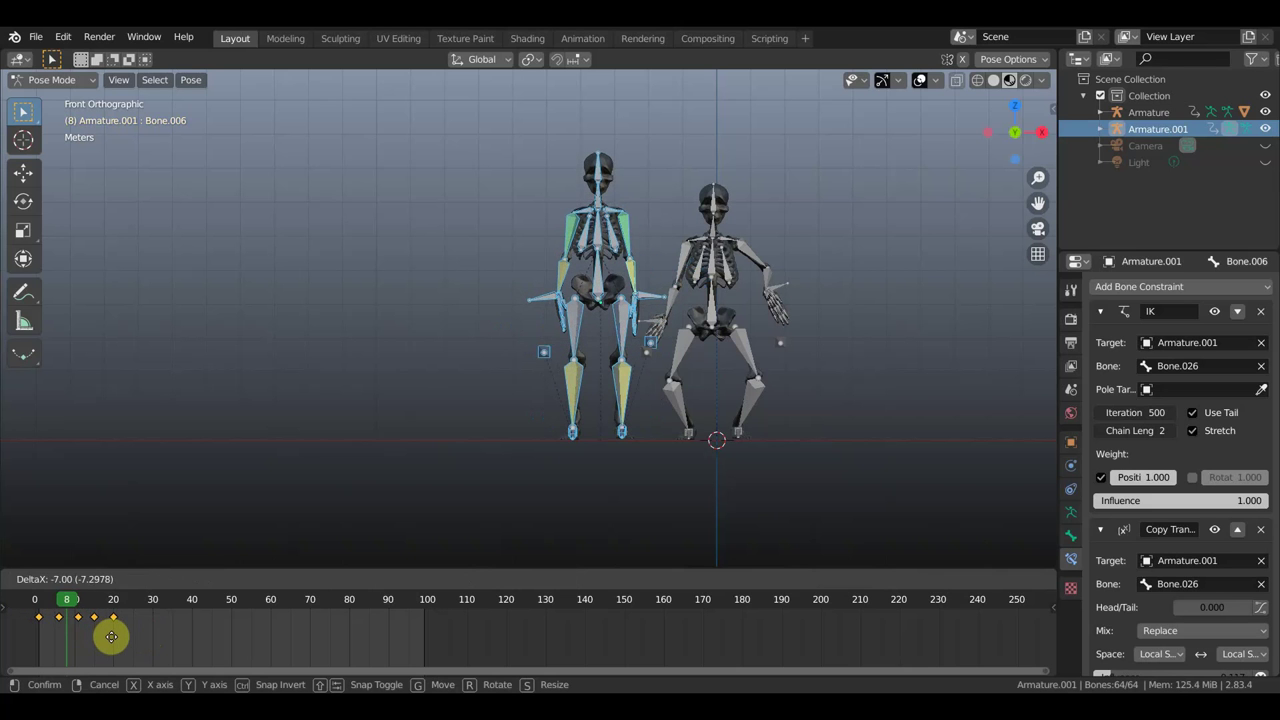
{"action": "left_click", "coordinate": [111, 637]}
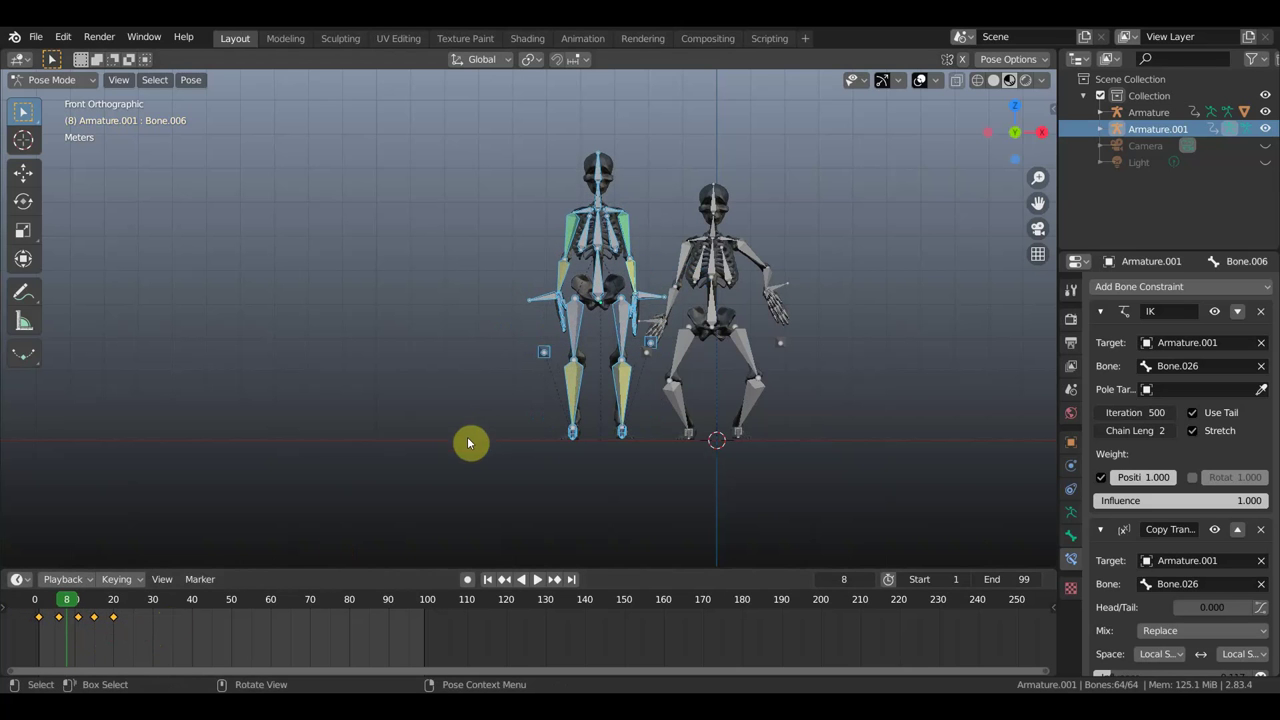
Step: Replay the offset animation from frame 1 and stop it
{"action": "left_click", "coordinate": [41, 601]}
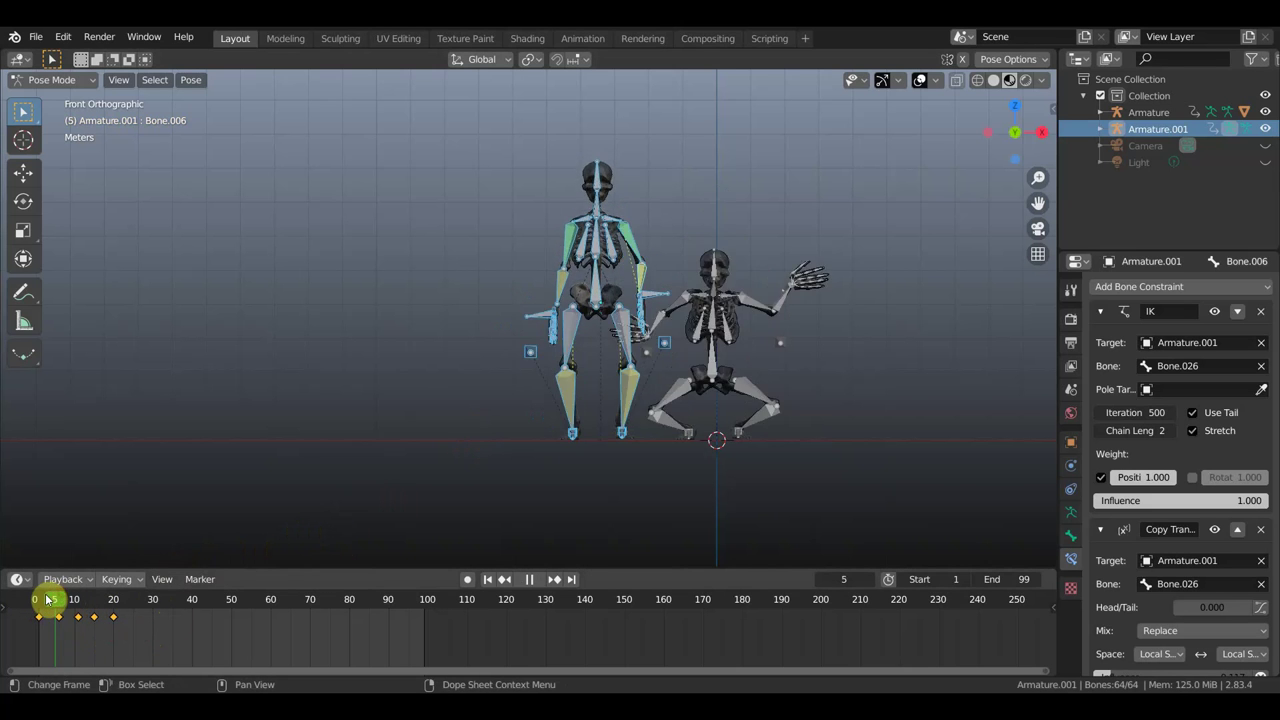
{"action": "key", "text": "space"}
{"action": "key", "text": "Escape"}
{"action": "left_click", "coordinate": [68, 79]}
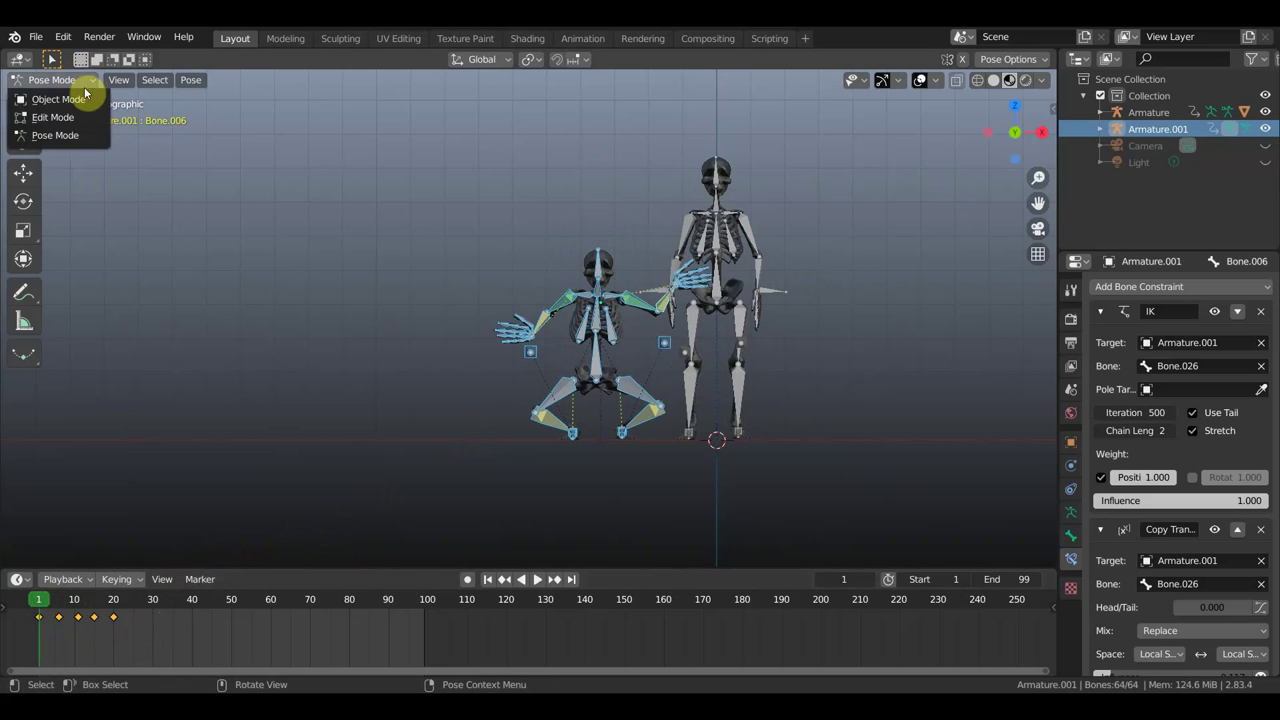
Step: Switch to Object Mode, select both skeleton rigs, and enter Pose Mode together
{"action": "left_click", "coordinate": [78, 103]}
{"action": "left_click", "coordinate": [697, 230]}
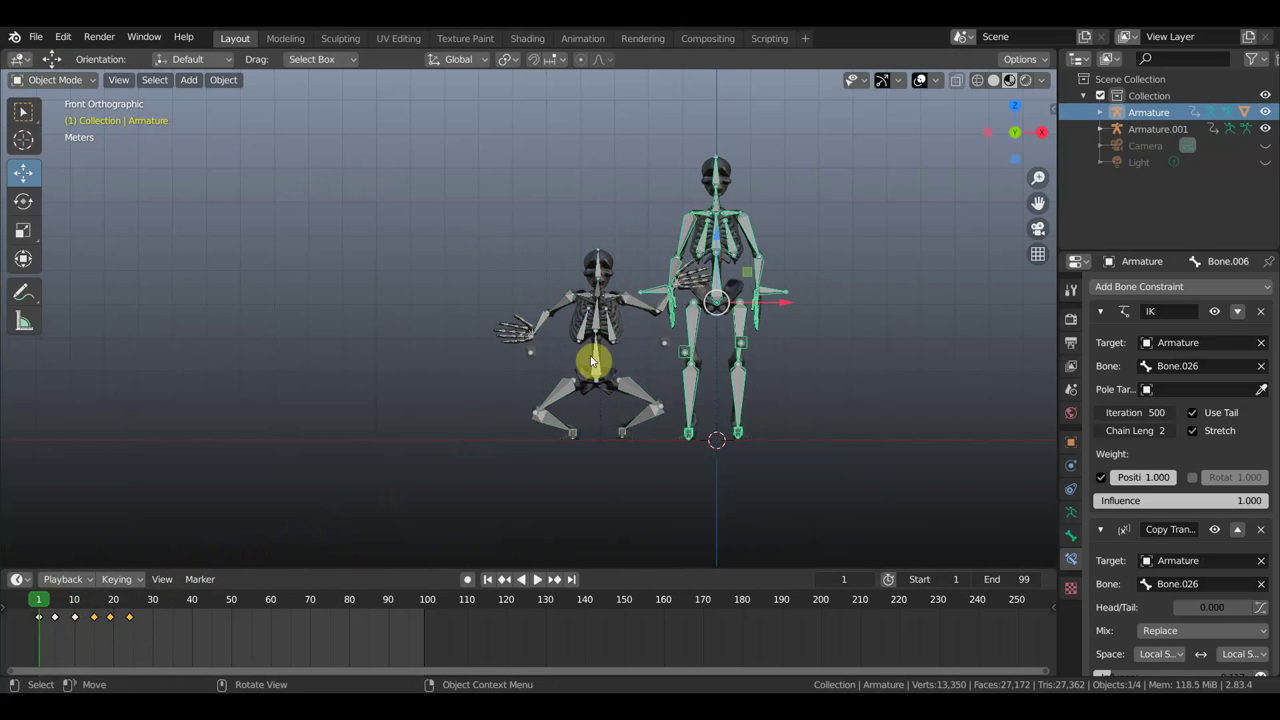
{"action": "left_click", "coordinate": [629, 299], "text": "shift"}
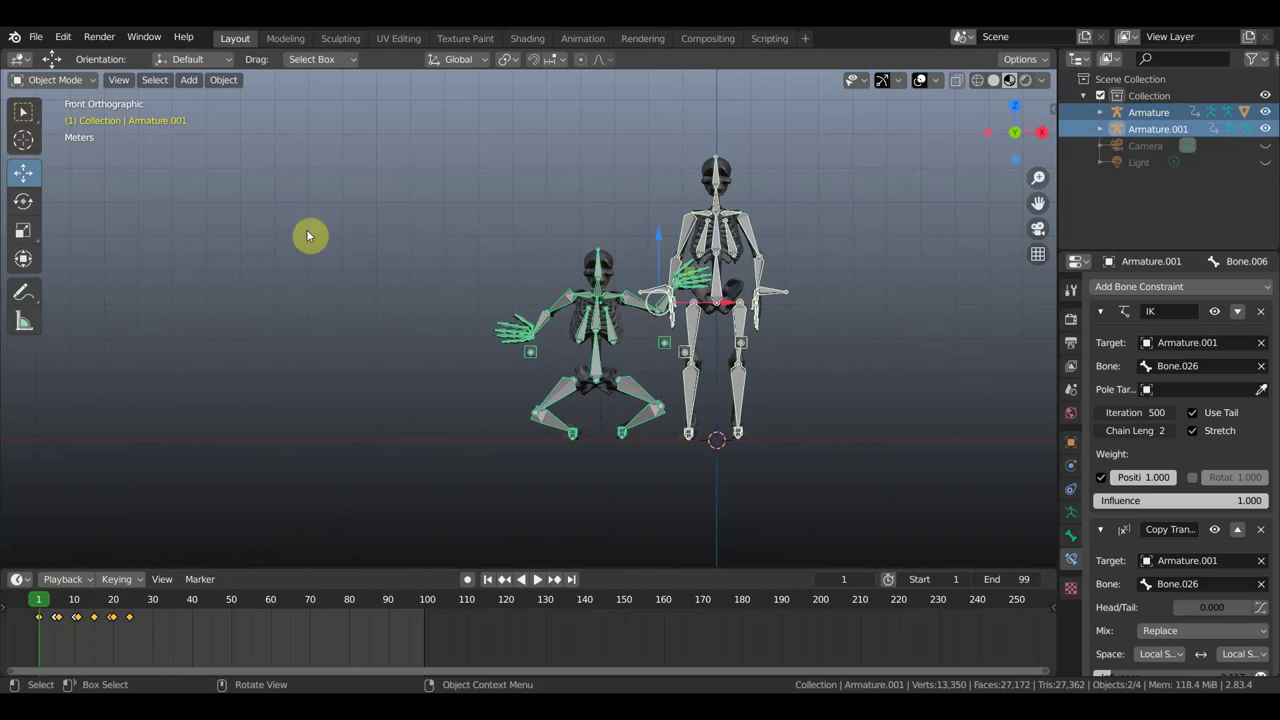
{"action": "left_click", "coordinate": [80, 80]}
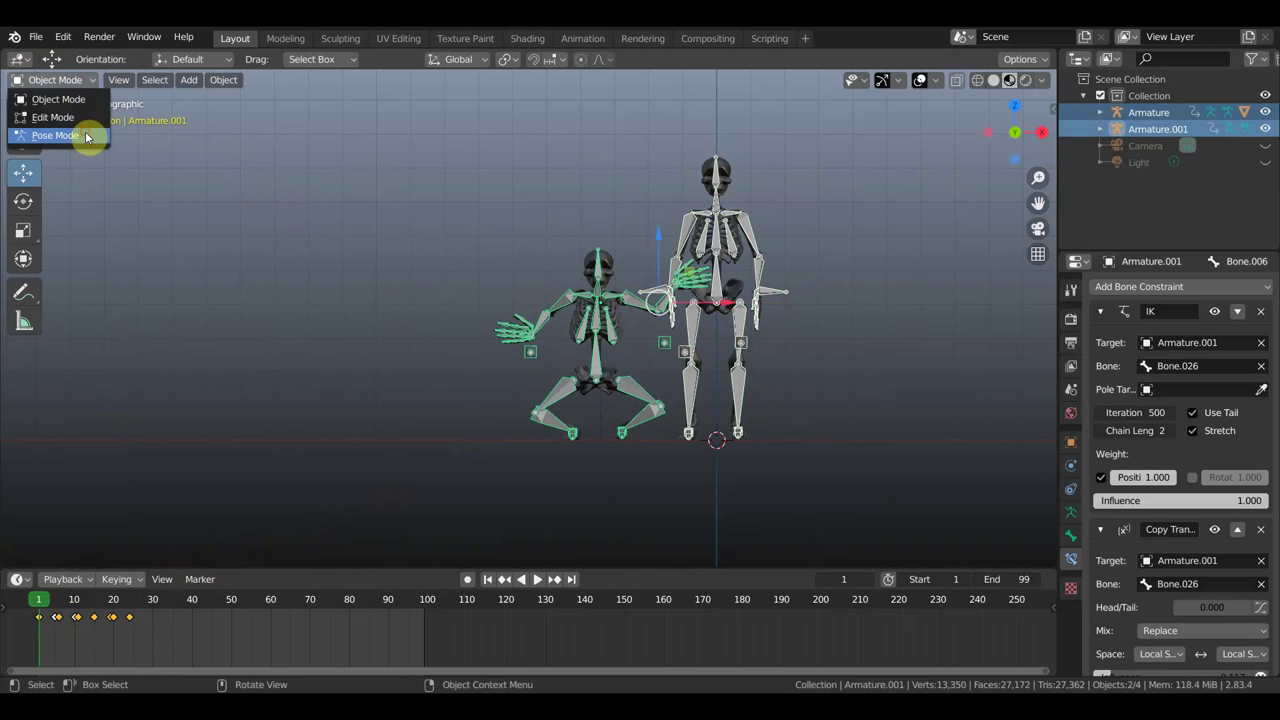
{"action": "left_click", "coordinate": [88, 131]}
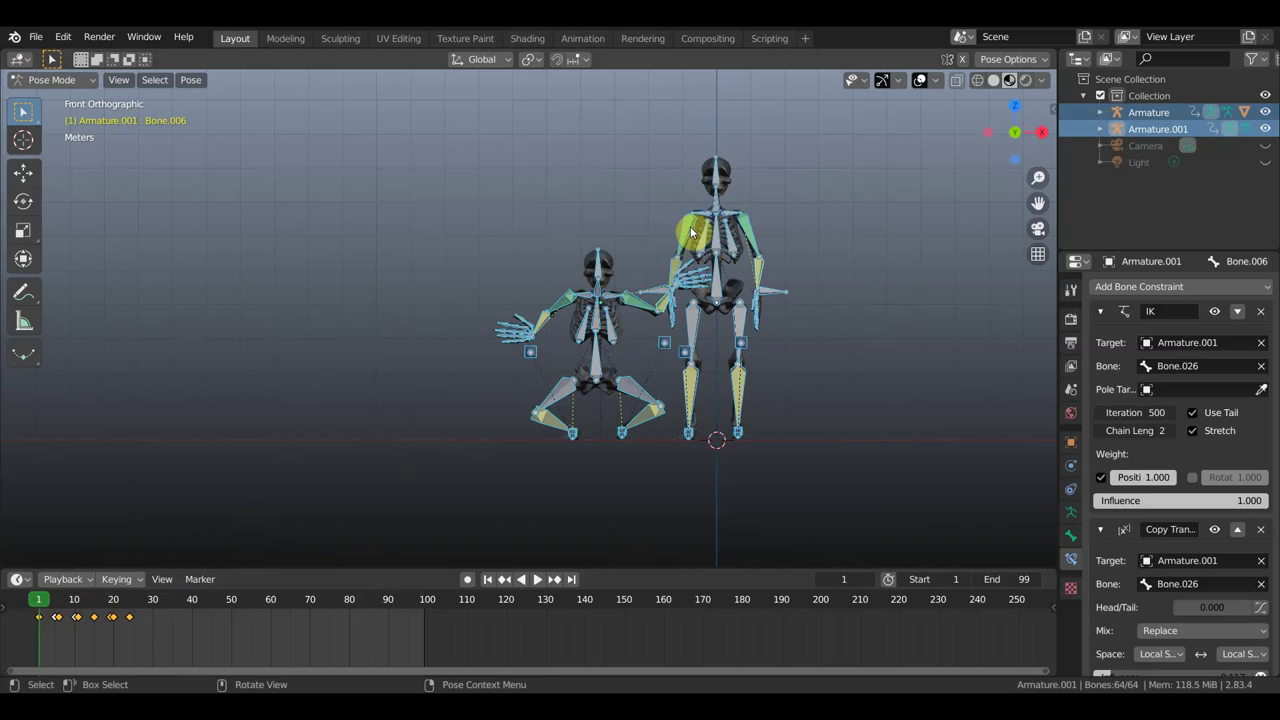
Step: Return to Object Mode, select only the taller skeleton's Armature, and enter Pose Mode
{"action": "left_click", "coordinate": [677, 270]}
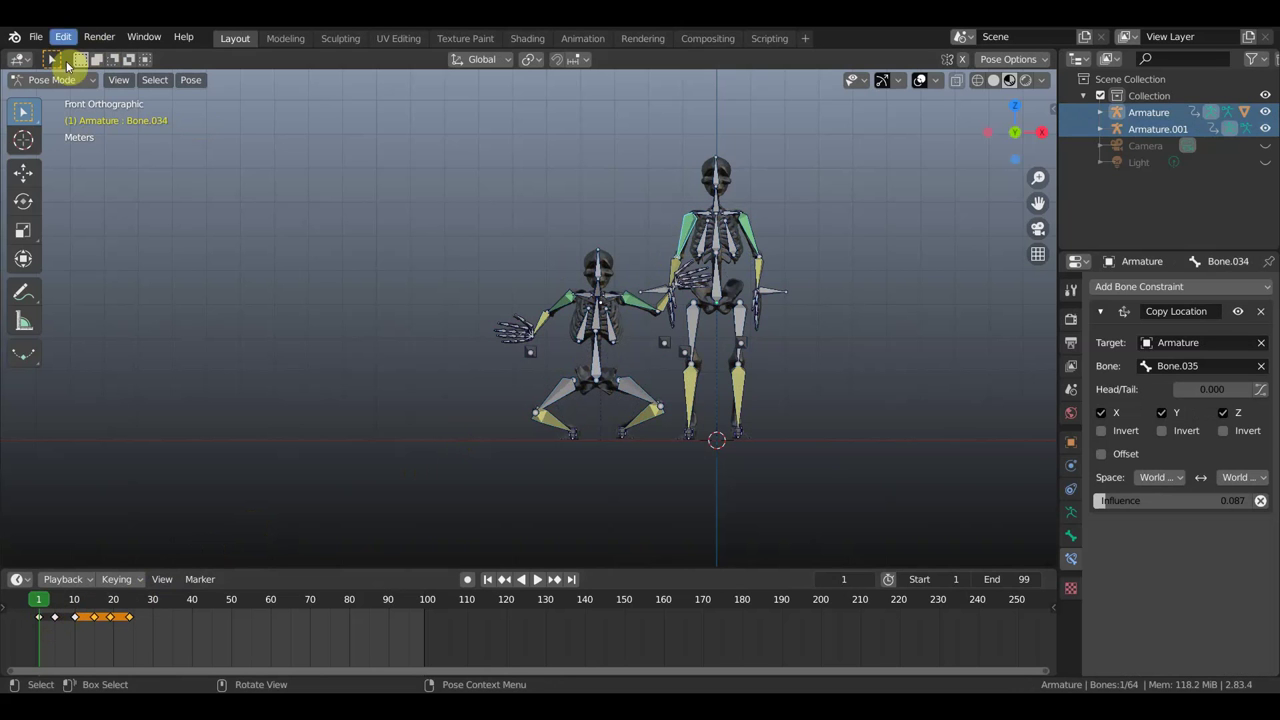
{"action": "left_click", "coordinate": [68, 87]}
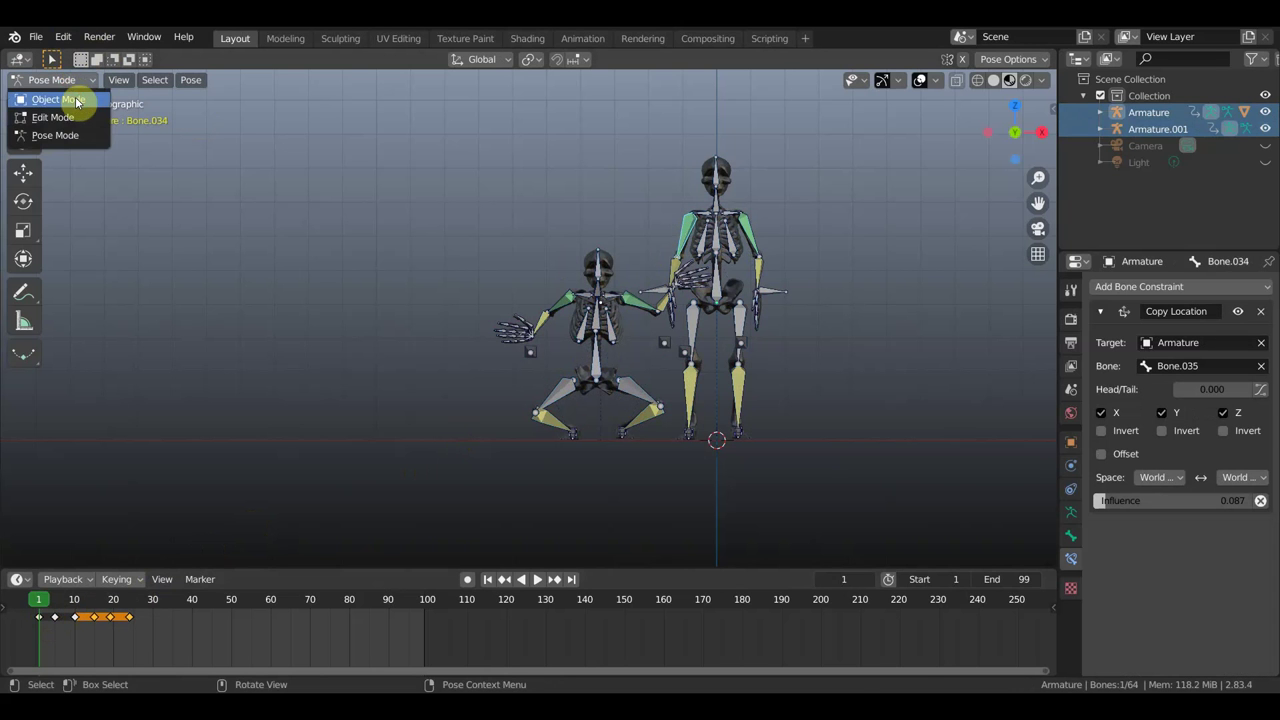
{"action": "left_click", "coordinate": [72, 98]}
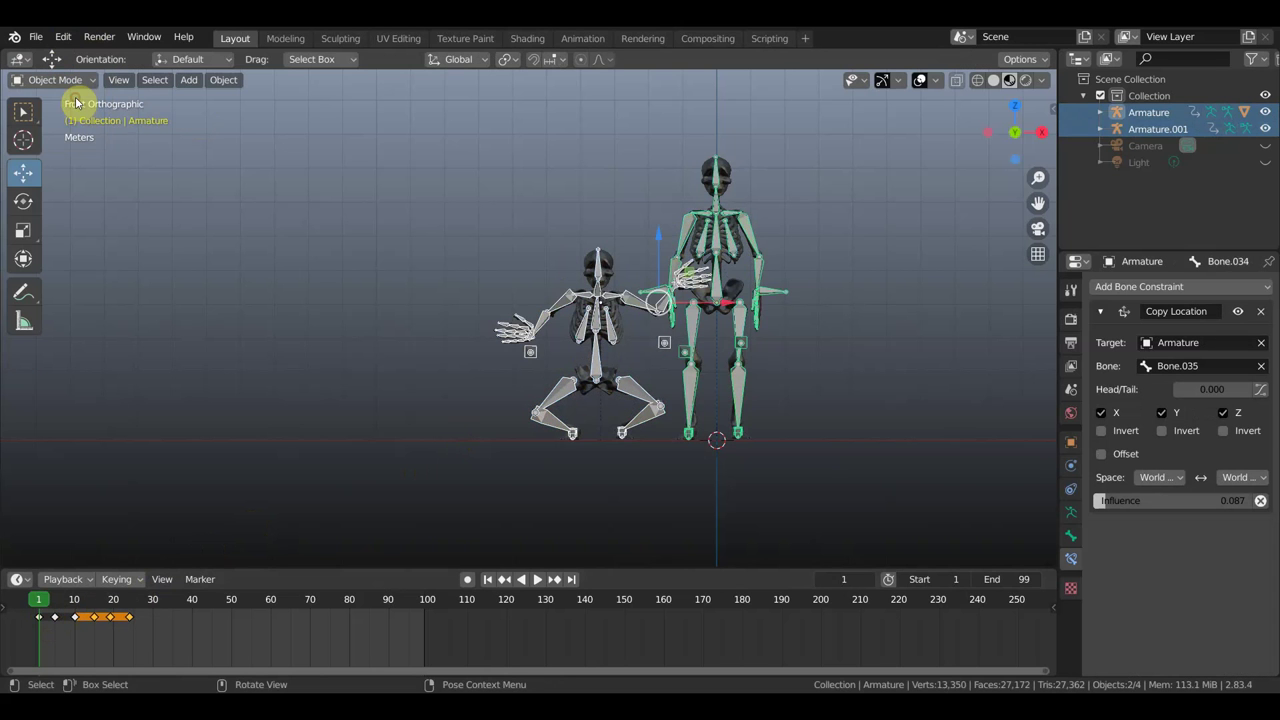
{"action": "left_click", "coordinate": [748, 232]}
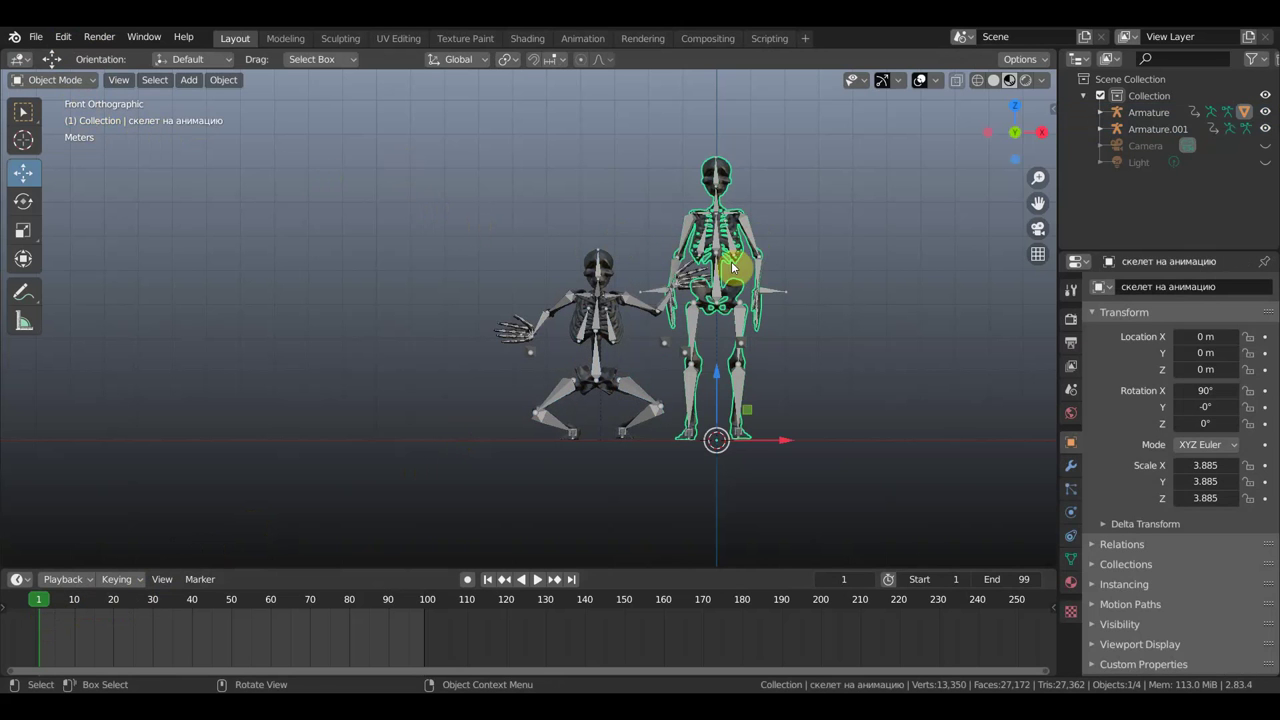
{"action": "left_click", "coordinate": [740, 230]}
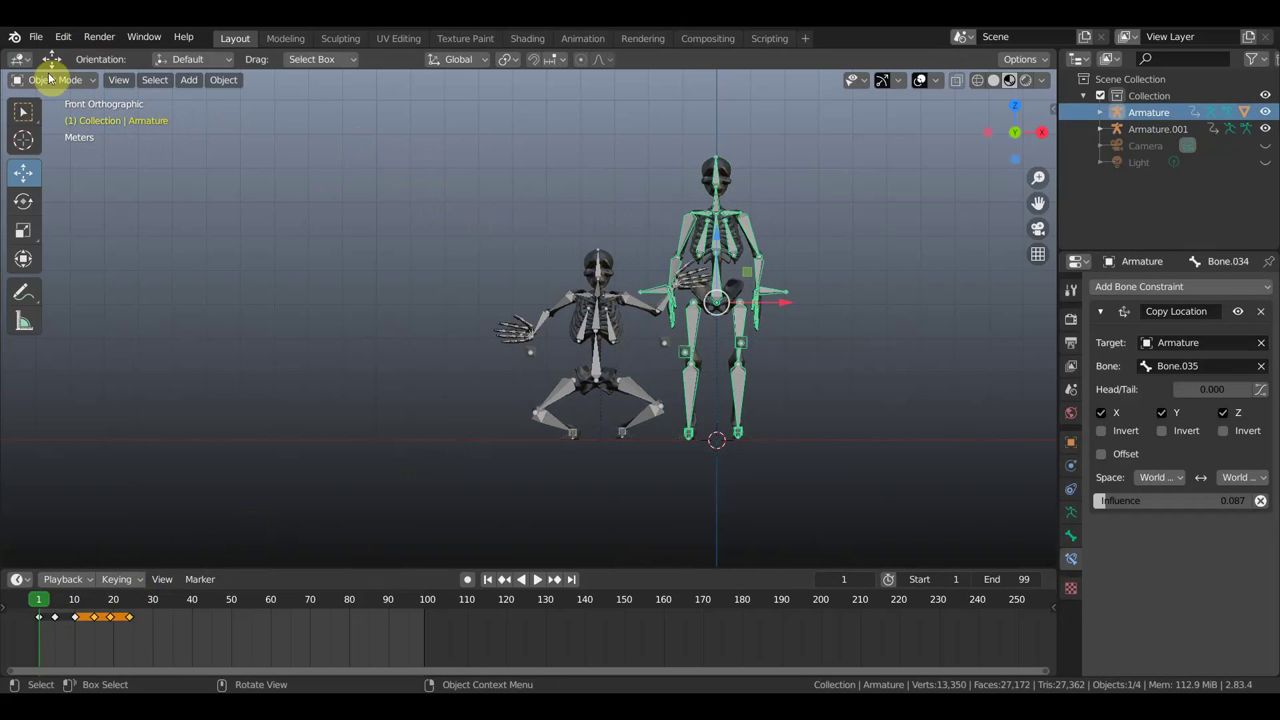
{"action": "left_click", "coordinate": [55, 80]}
{"action": "left_click", "coordinate": [55, 135]}
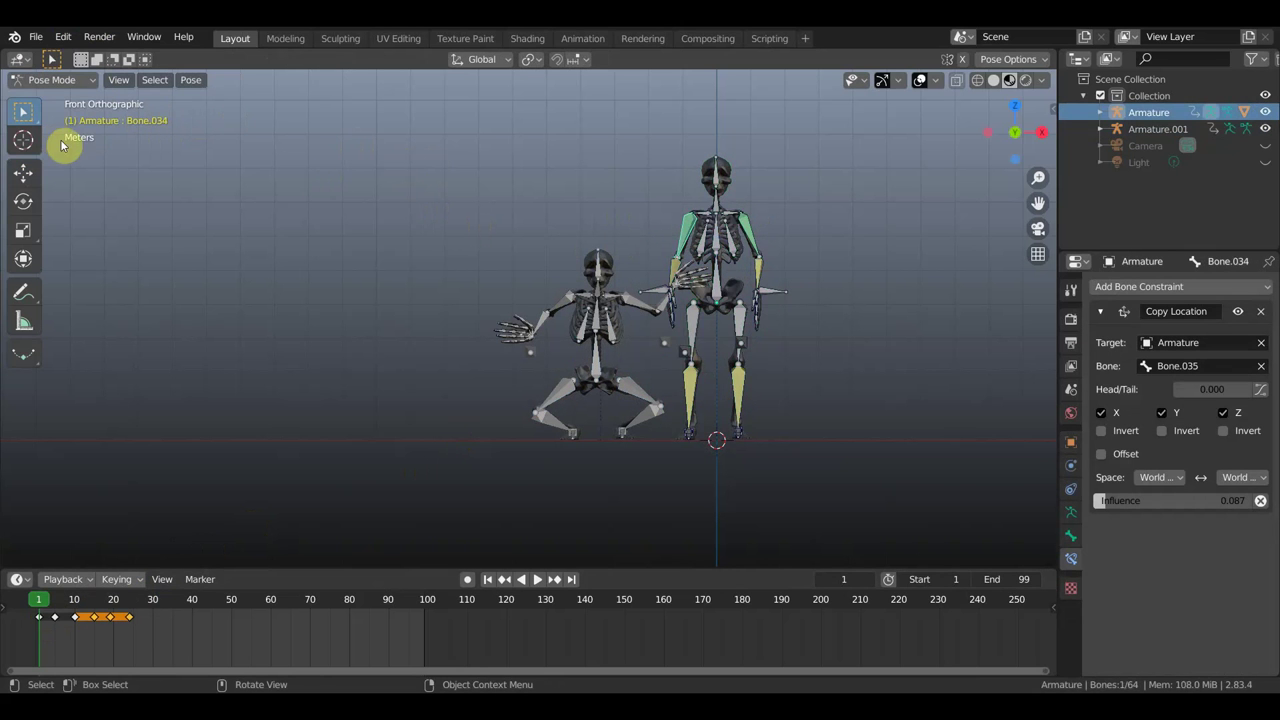
Step: Delete the first keys near frame 1 and move the frame 5–25 keyframes a few frames earlier
{"action": "left_click", "coordinate": [40, 620]}
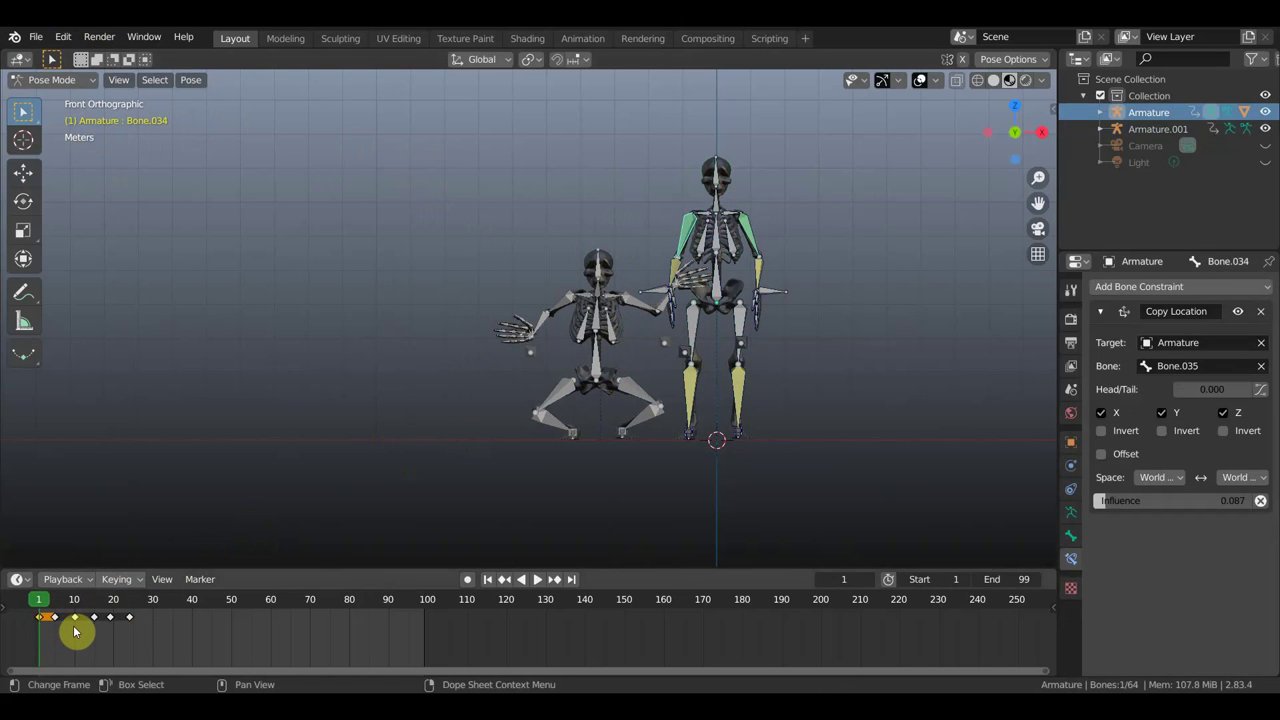
{"action": "key", "text": "x"}
{"action": "left_click", "coordinate": [73, 627]}
{"action": "left_click_drag", "start_coordinate": [40, 609], "coordinate": [145, 628]}
{"action": "key", "text": "g"}
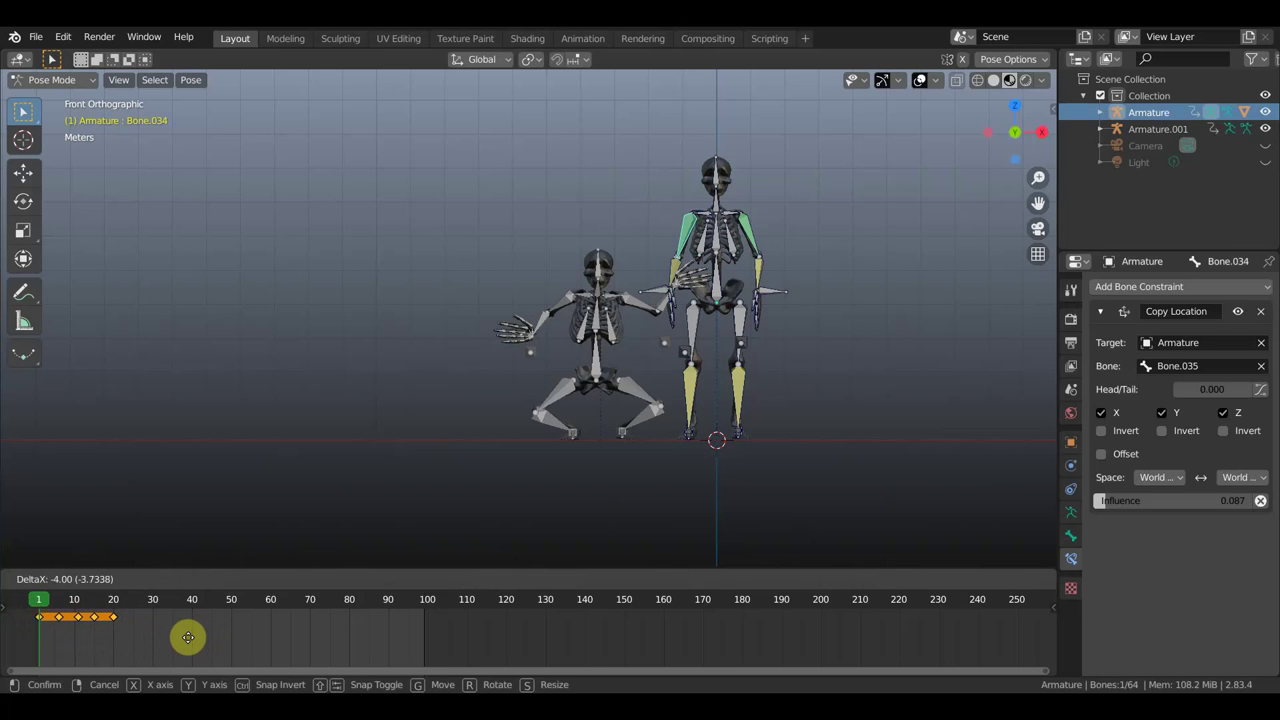
{"action": "left_click", "coordinate": [192, 641]}
Step: Play to check timing, step back to frame 6, and delete the keyframe at frame 0
{"action": "key", "text": "space"}
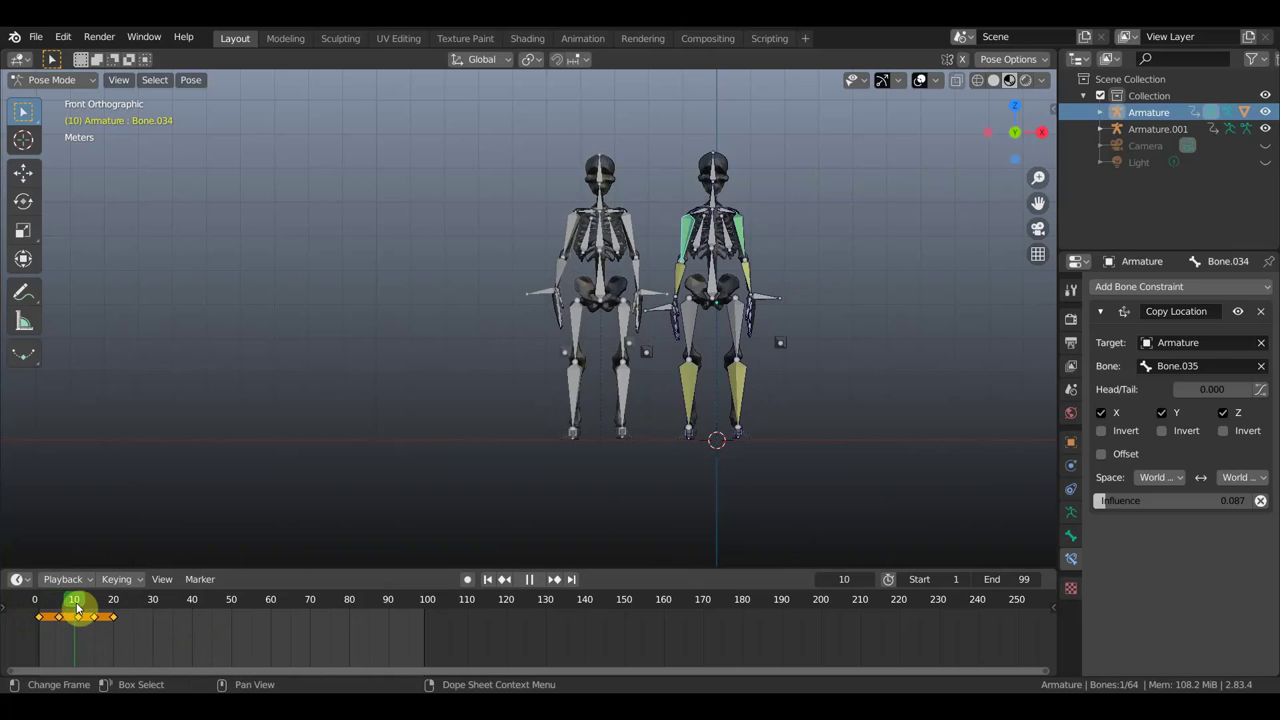
{"action": "left_click_drag", "start_coordinate": [68, 608], "coordinate": [62, 612]}
{"action": "key", "text": "space"}
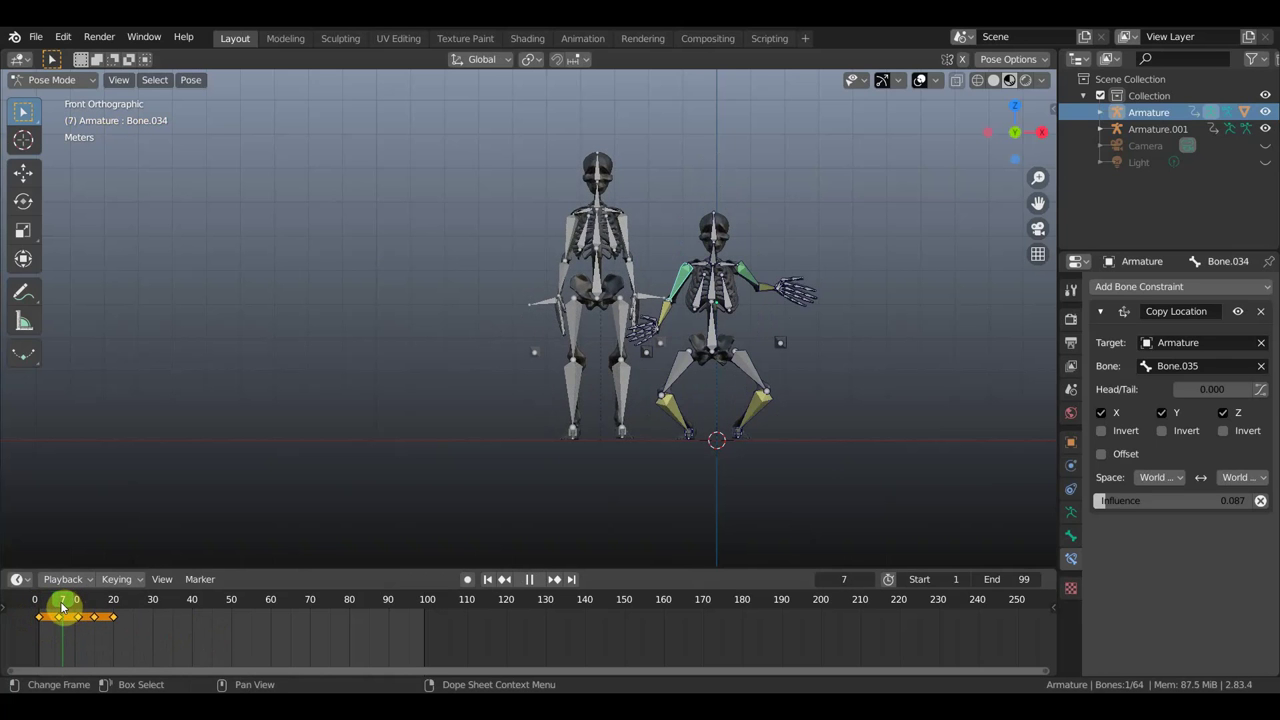
{"action": "left_click_drag", "start_coordinate": [62, 607], "coordinate": [60, 607]}
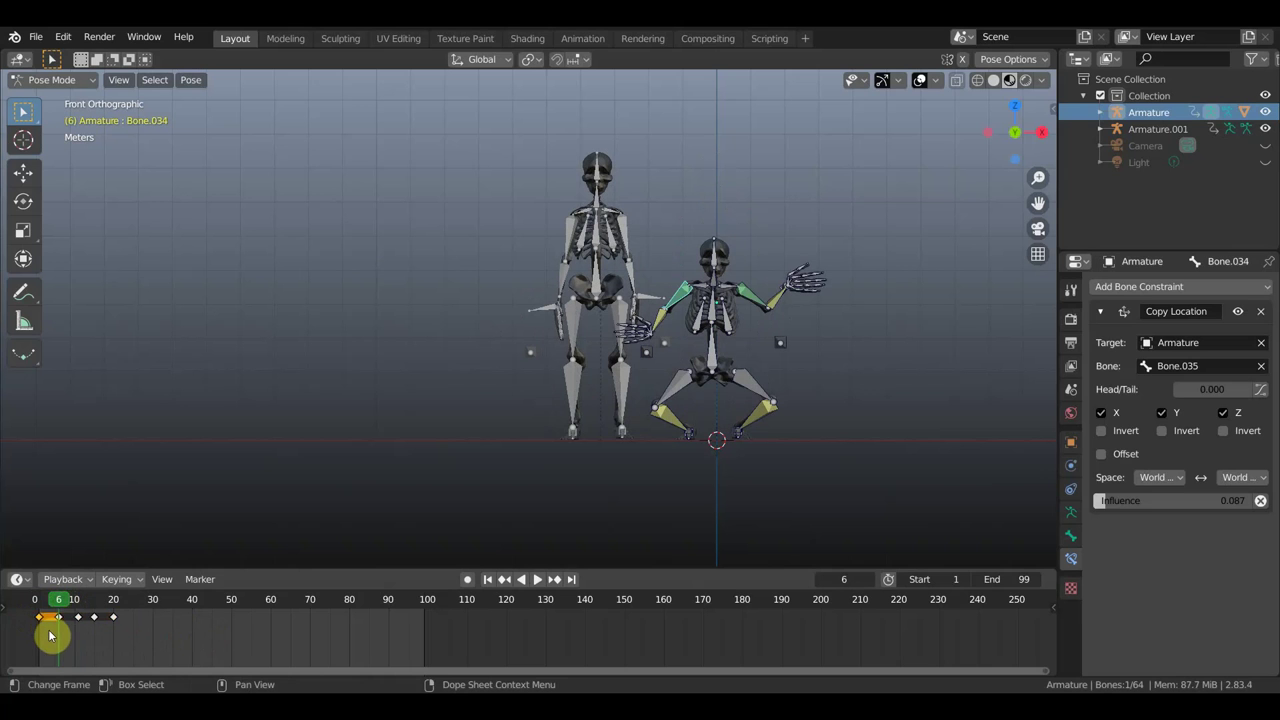
{"action": "key", "text": "x"}
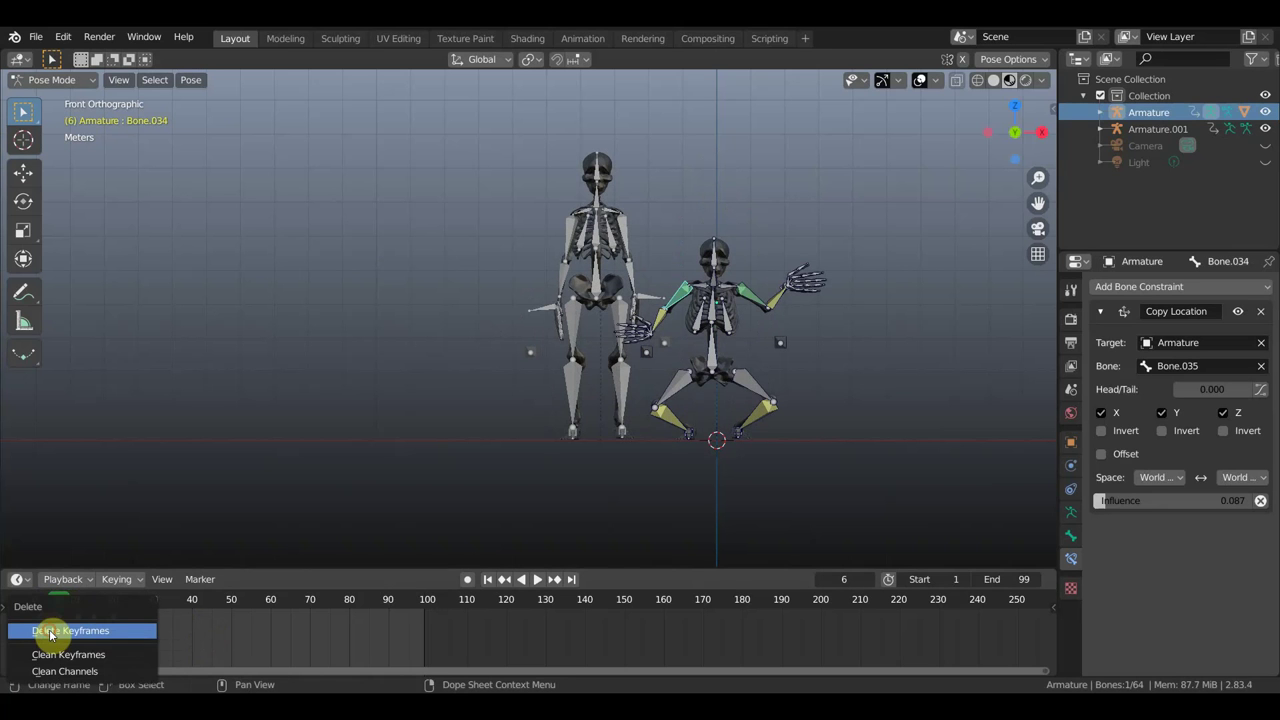
{"action": "left_click", "coordinate": [52, 630]}
Step: Shift the frame 6–20 keyframes 4 frames later and preview the pose at frame 24
{"action": "left_click_drag", "start_coordinate": [50, 612], "coordinate": [123, 632]}
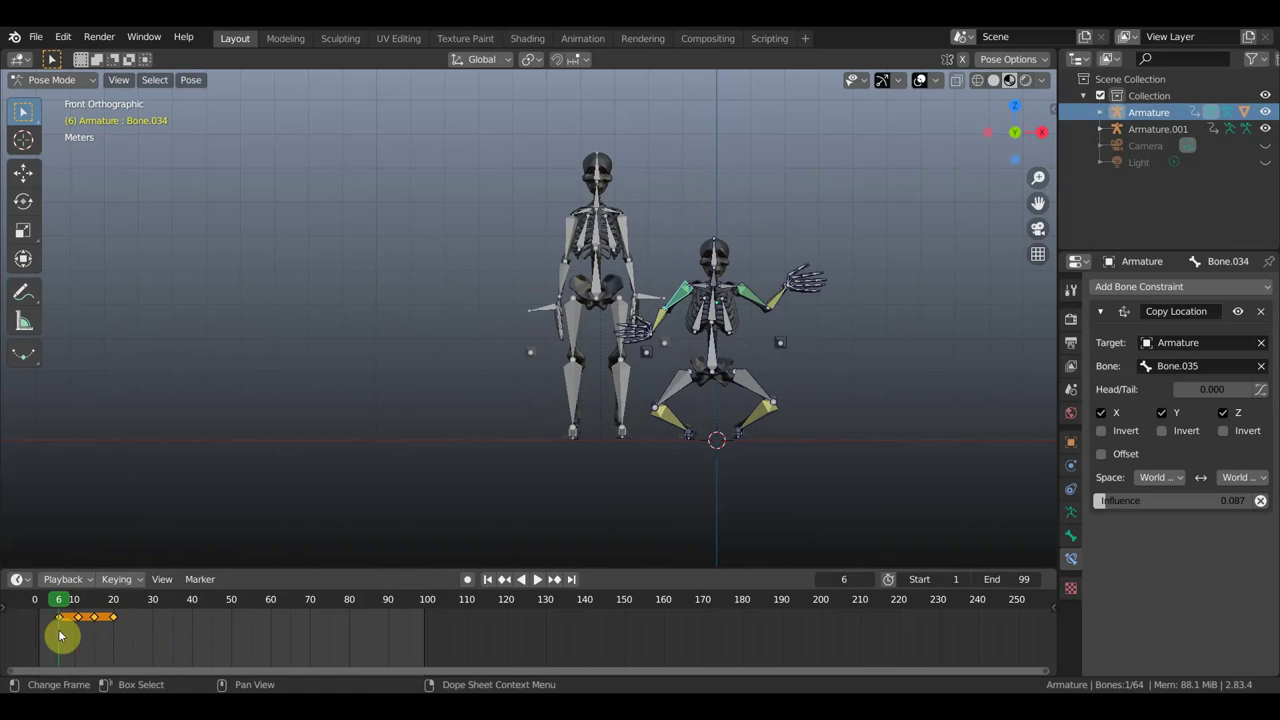
{"action": "key", "text": "g"}
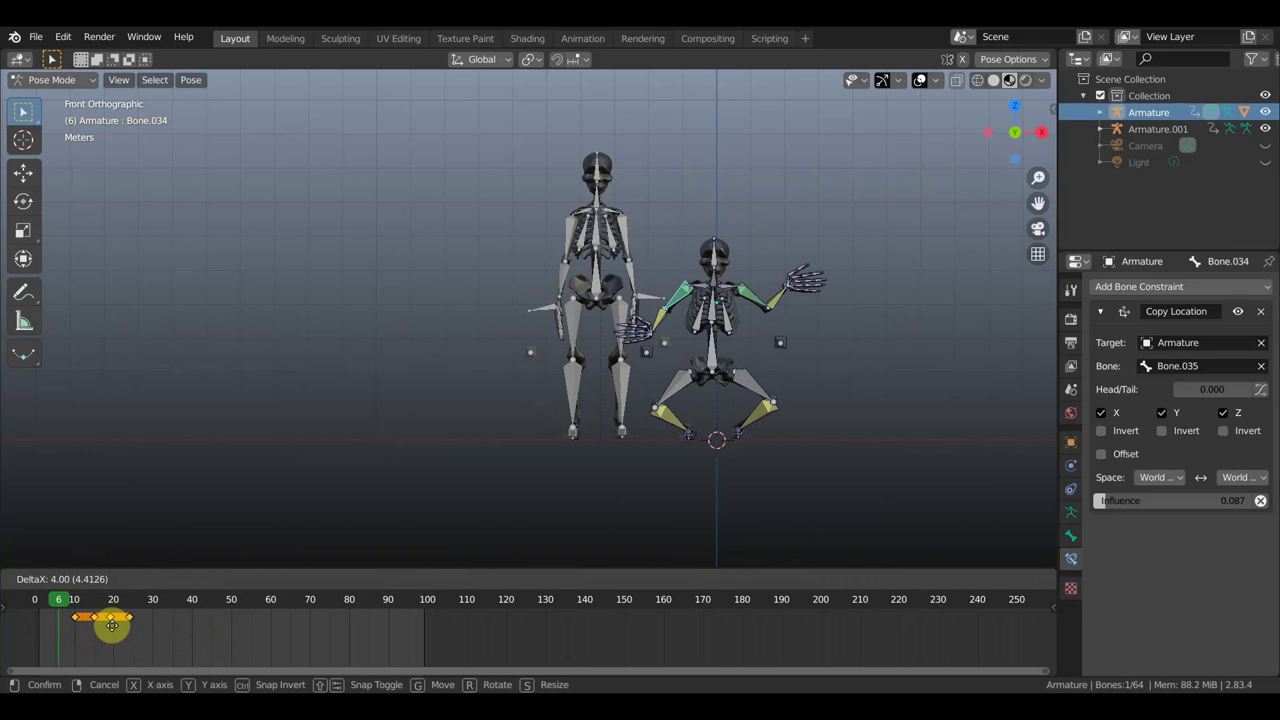
{"action": "left_click", "coordinate": [112, 625]}
{"action": "mouse_move", "coordinate": [58, 604]}
{"action": "left_mouse_down"}
{"action": "mouse_move", "coordinate": [42, 610]}
{"action": "mouse_move", "coordinate": [103, 611]}
{"action": "mouse_move", "coordinate": [128, 633]}
{"action": "left_mouse_up"}
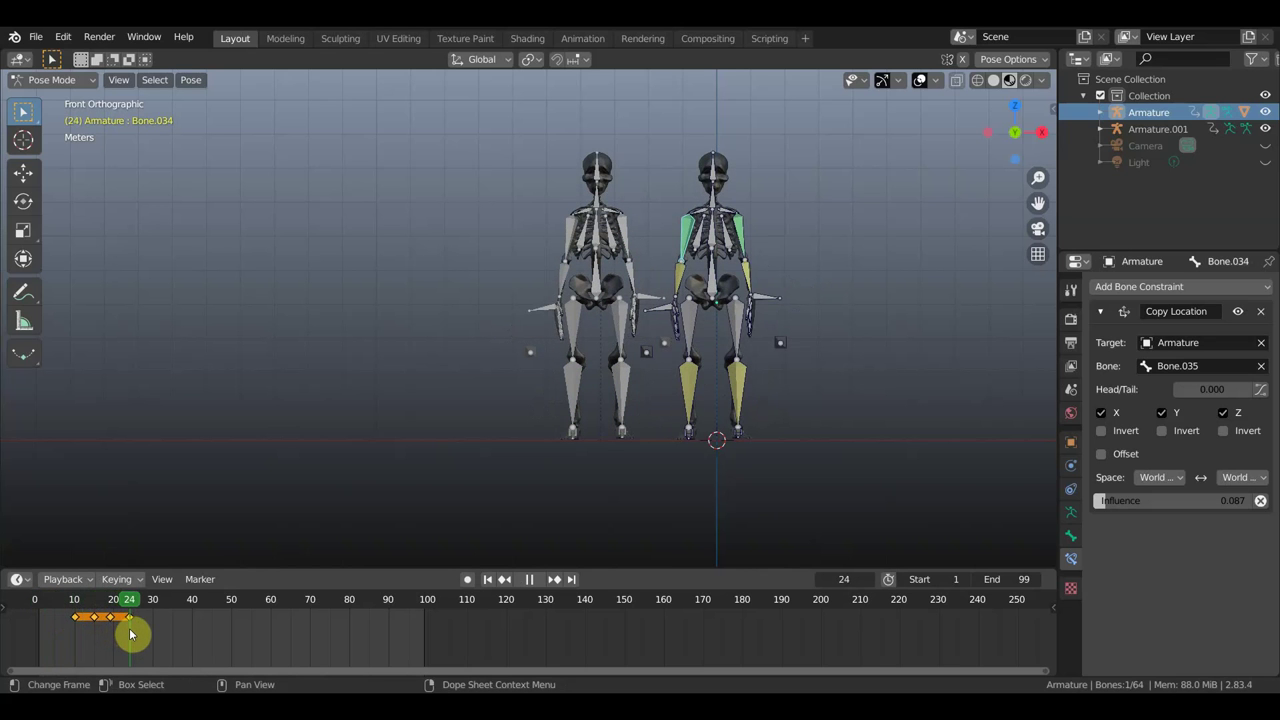
{"action": "left_click_drag", "start_coordinate": [129, 632], "coordinate": [129, 632]}
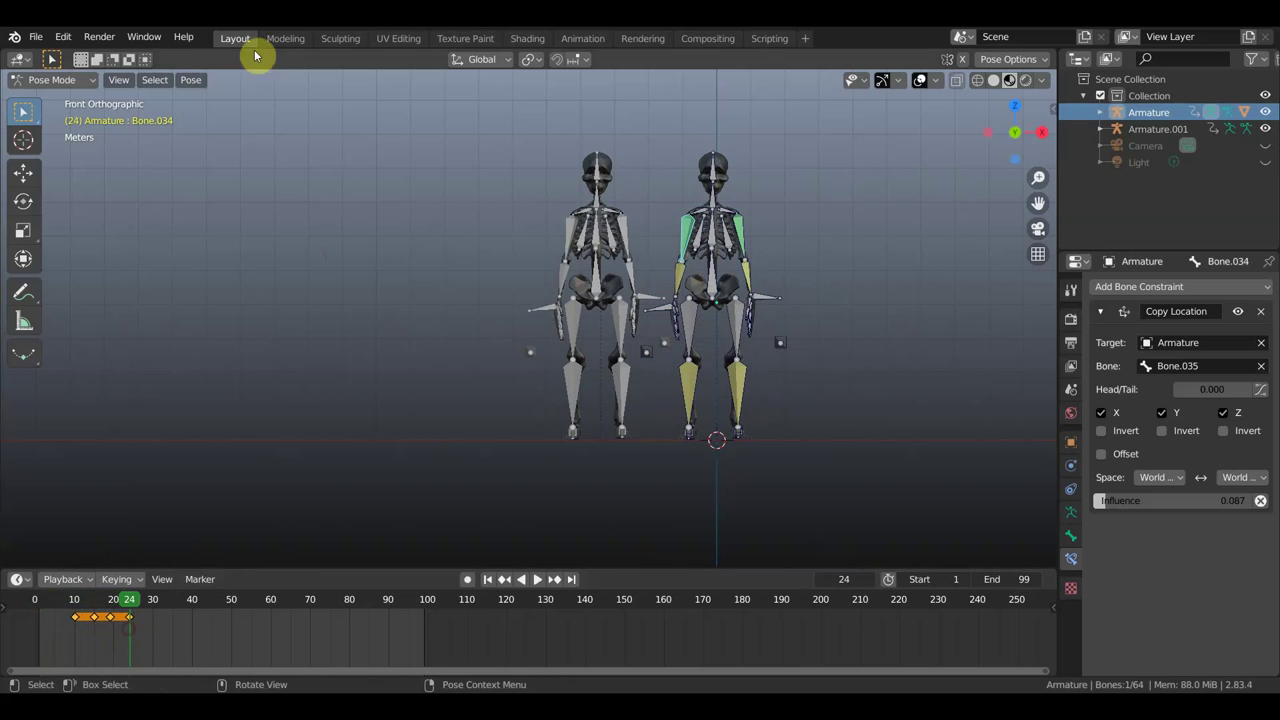
Step: Put the smaller left skeleton's rig in Pose Mode and select all its bones
{"action": "left_click", "coordinate": [78, 82]}
{"action": "left_click", "coordinate": [56, 99]}
{"action": "left_click", "coordinate": [55, 80]}
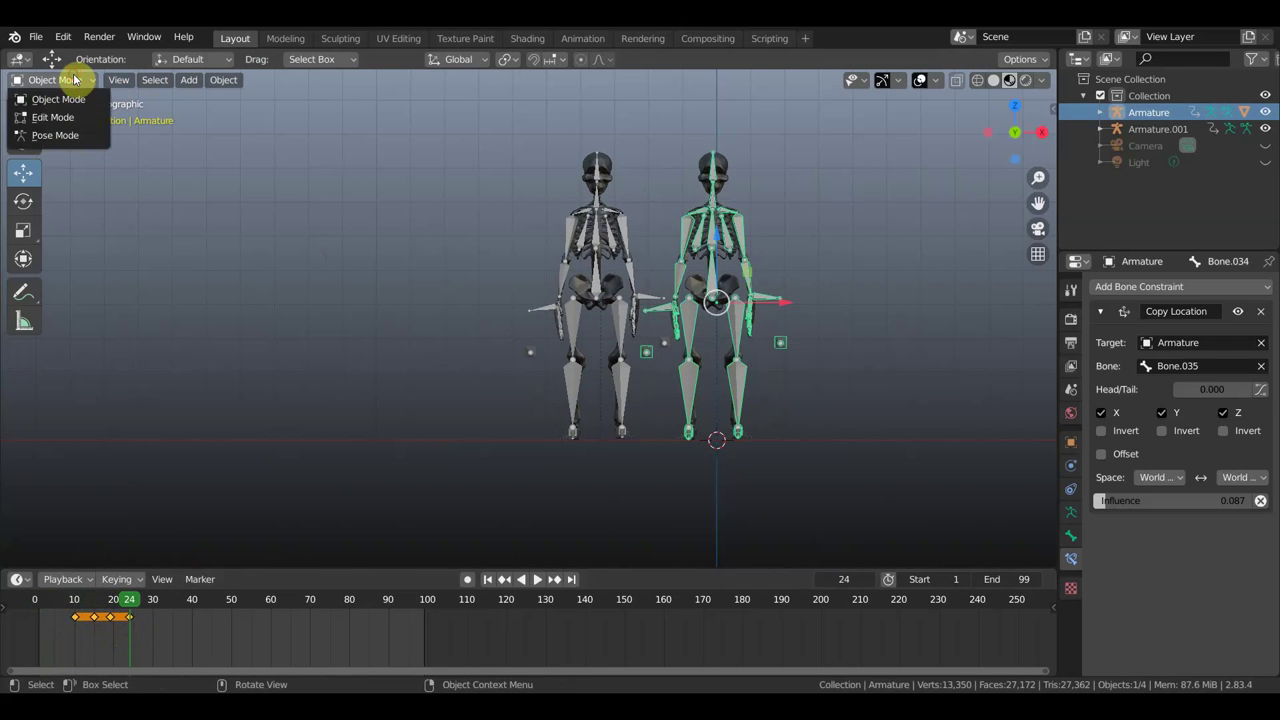
{"action": "left_click", "coordinate": [630, 231]}
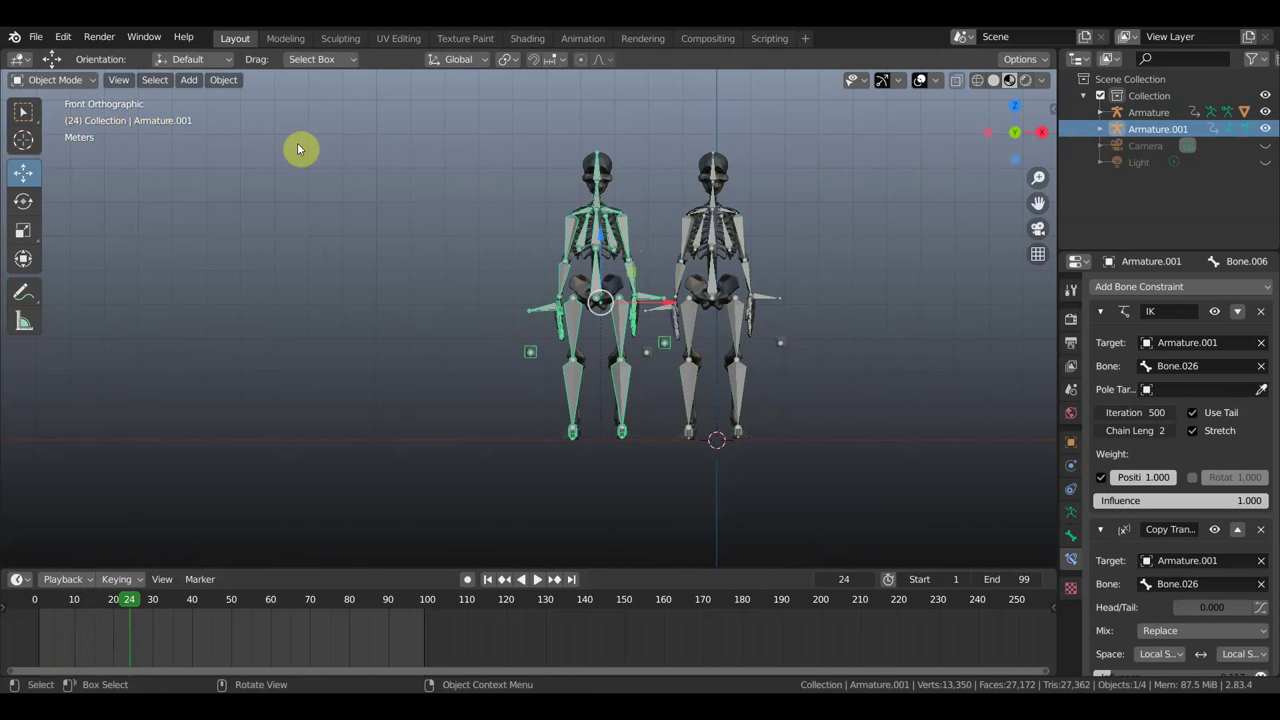
{"action": "left_click", "coordinate": [82, 80]}
{"action": "left_click", "coordinate": [62, 133]}
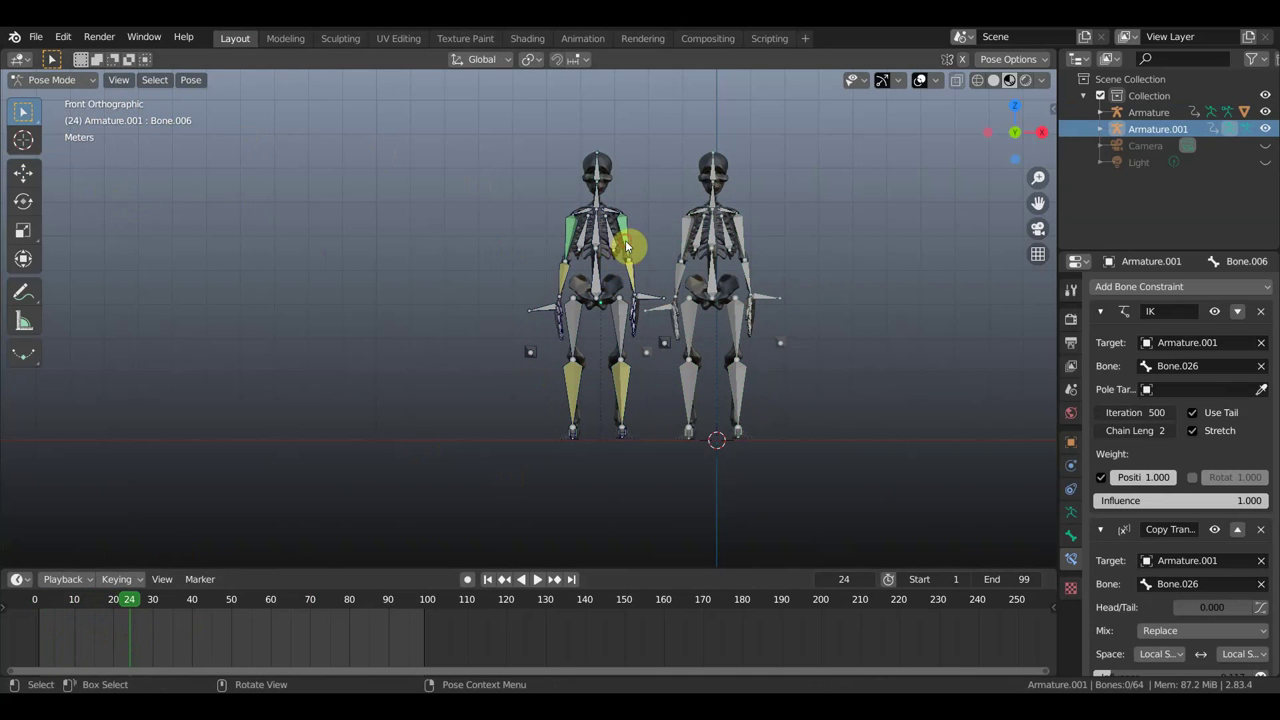
{"action": "left_click", "coordinate": [606, 434]}
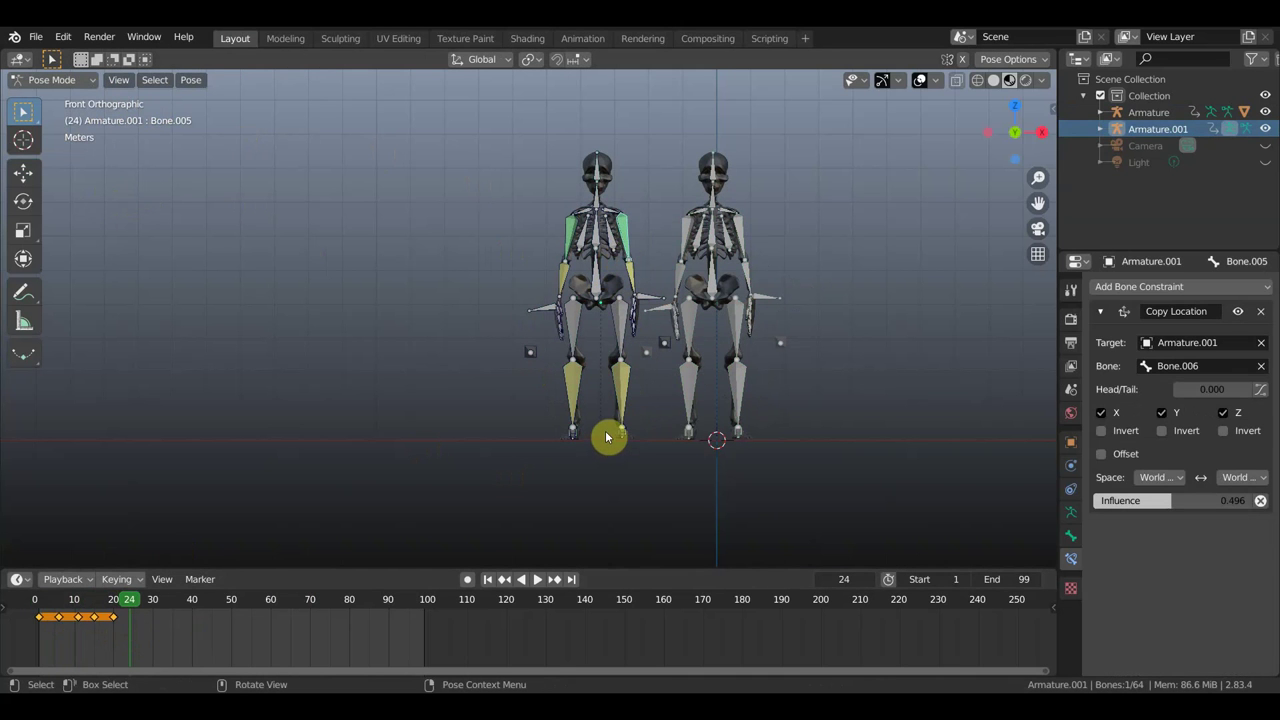
{"action": "key", "text": "a"}
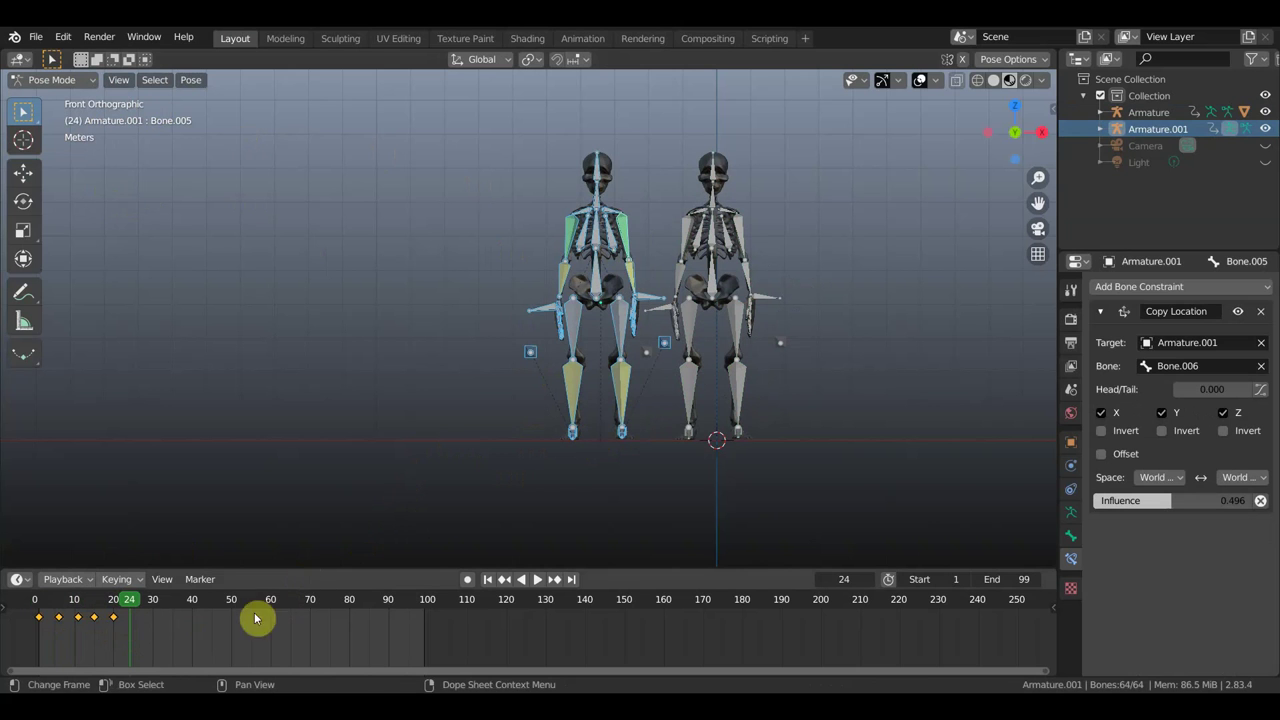
Step: Shift Armature.001's dance keyframes later, previewing the pose around frame 20
{"action": "key", "text": "g"}
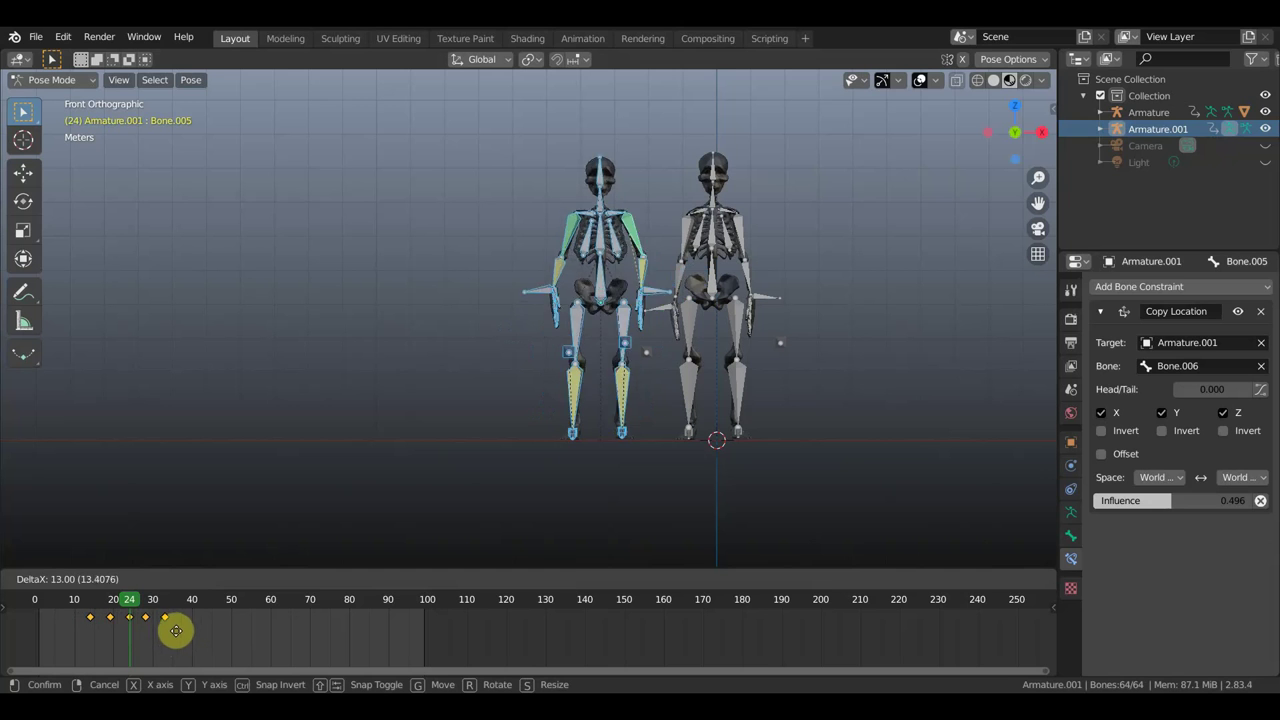
{"action": "left_click", "coordinate": [174, 630]}
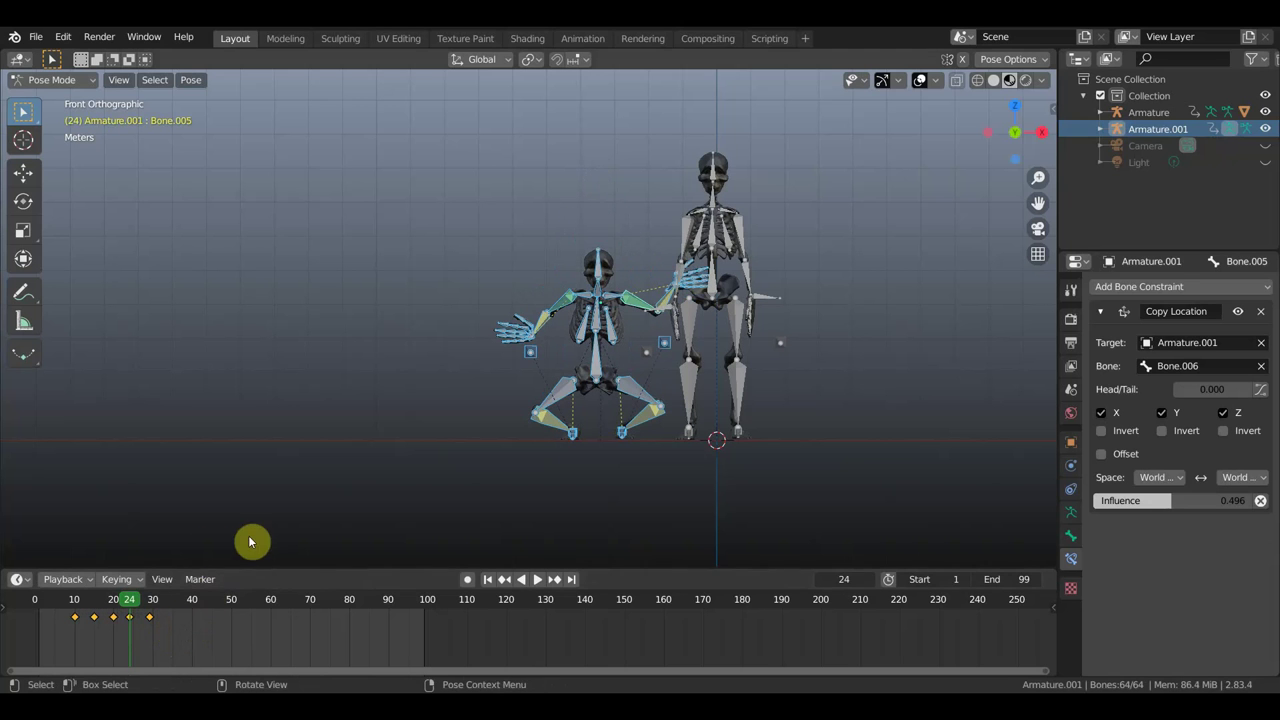
{"action": "left_click_drag", "start_coordinate": [124, 605], "coordinate": [122, 606]}
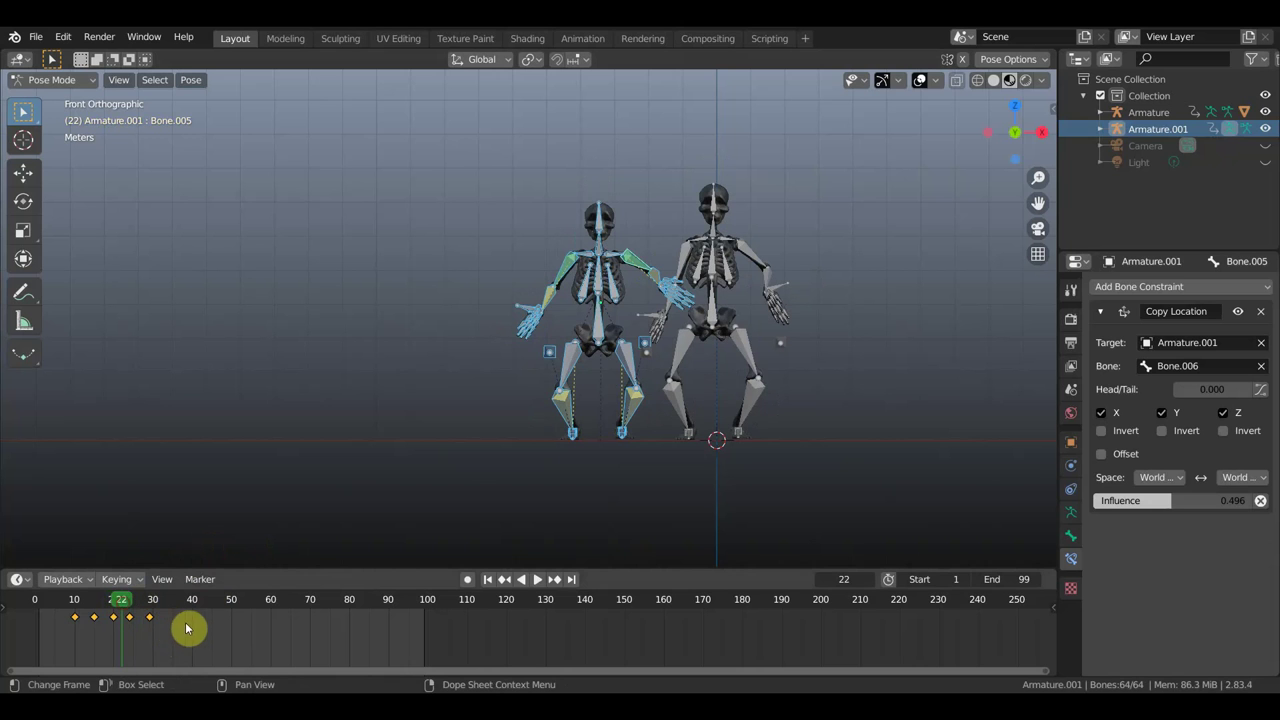
{"action": "key", "text": "g"}
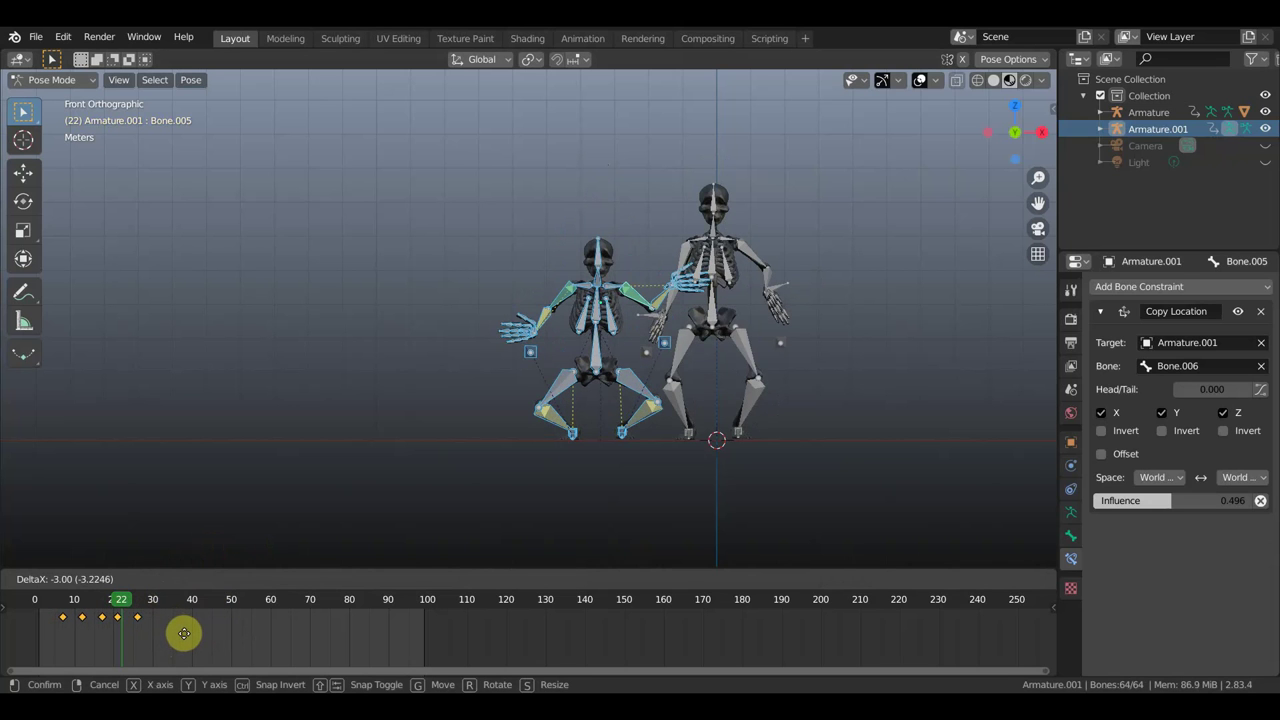
{"action": "left_click", "coordinate": [184, 632]}
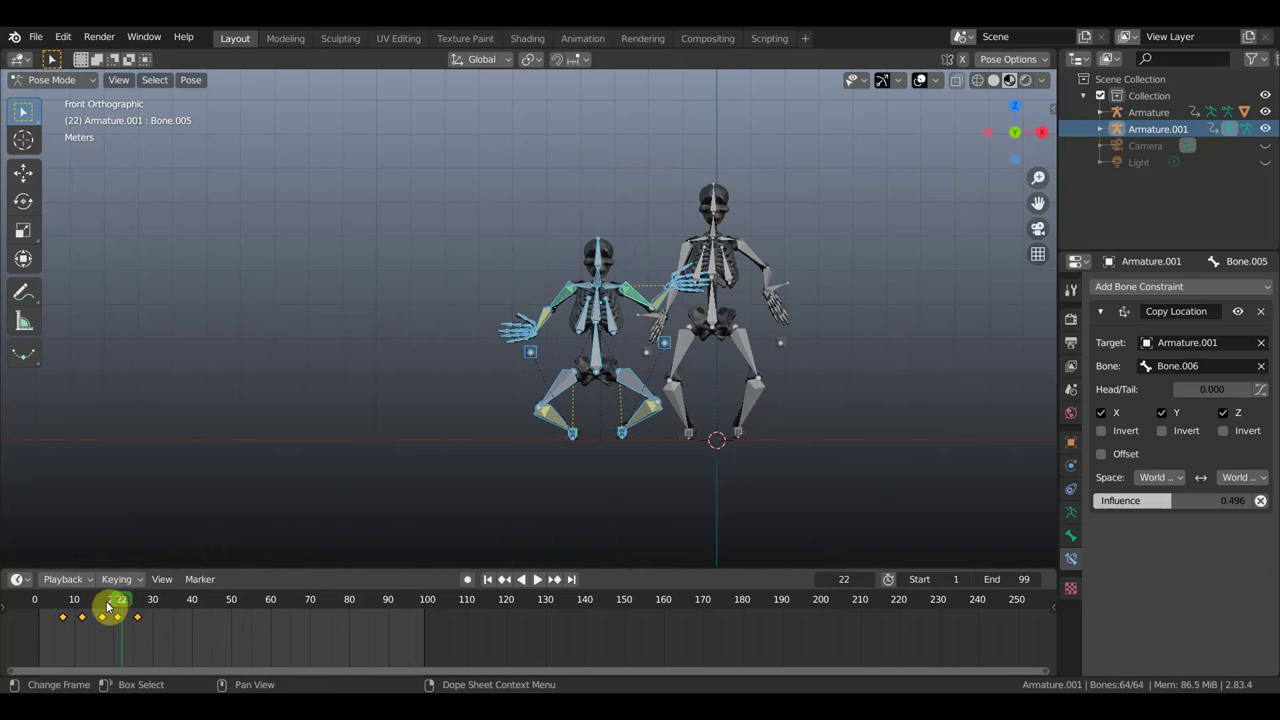
{"action": "left_click", "coordinate": [104, 602]}
{"action": "left_click_drag", "start_coordinate": [104, 605], "coordinate": [114, 607]}
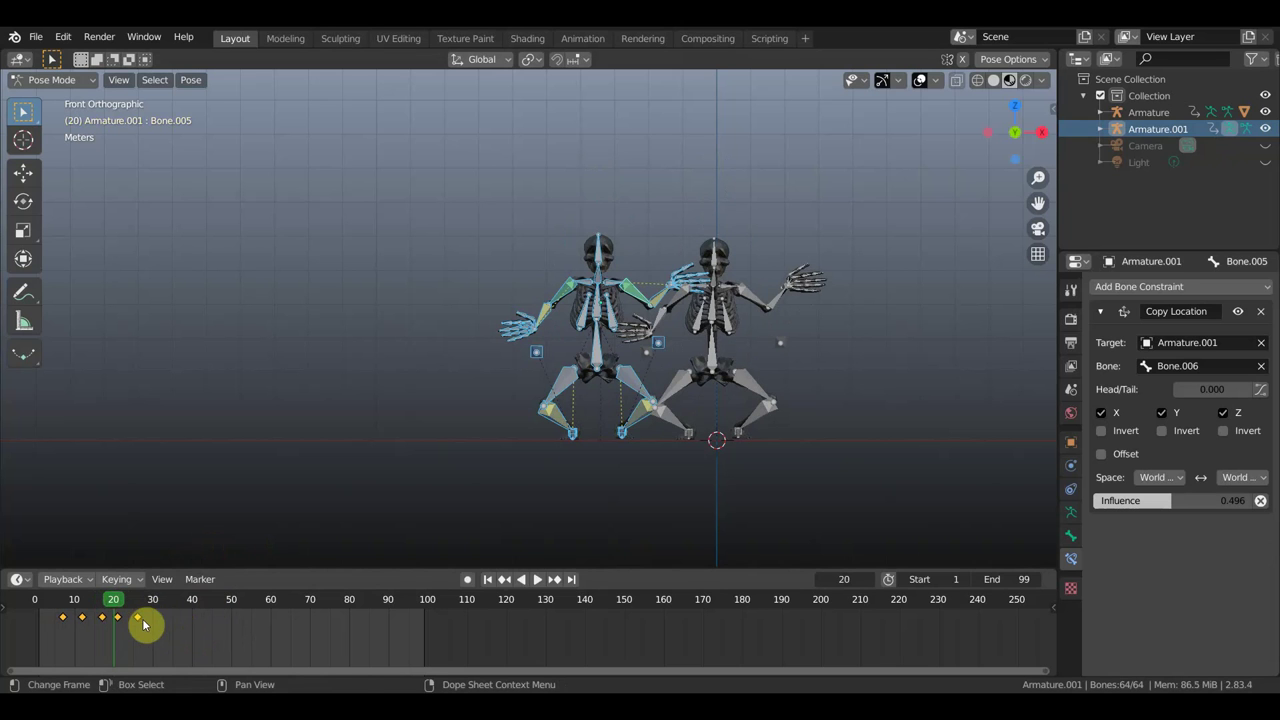
Step: Move the keyframes further later, including a 4-frame shift, and scrub to preview
{"action": "key", "text": "g"}
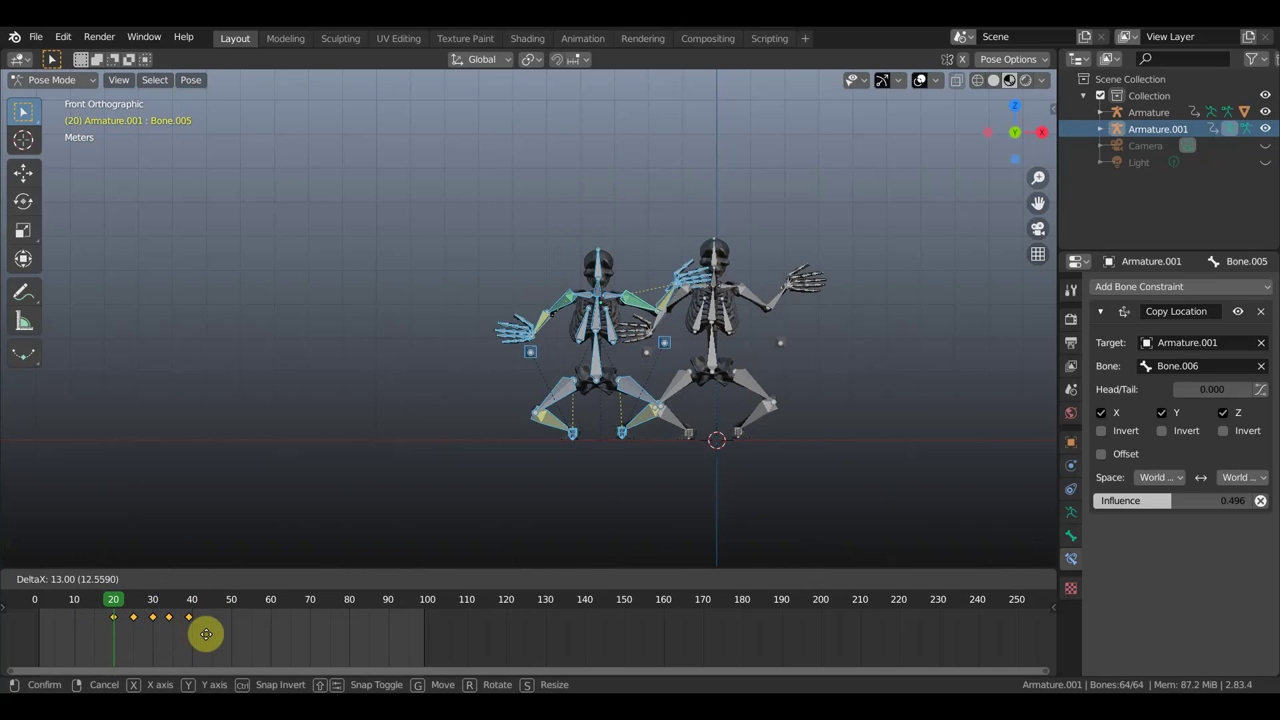
{"action": "left_click", "coordinate": [205, 634]}
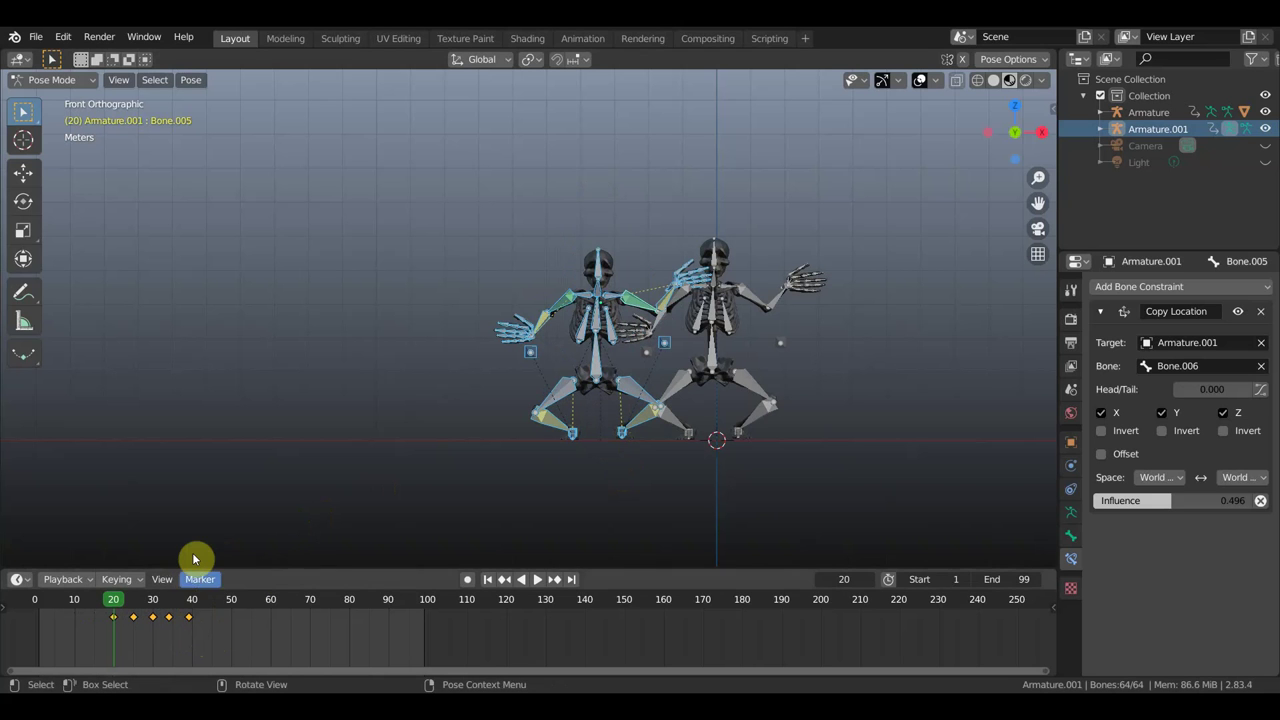
{"action": "mouse_move", "coordinate": [115, 600]}
{"action": "left_mouse_down"}
{"action": "mouse_move", "coordinate": [130, 607]}
{"action": "mouse_move", "coordinate": [115, 613]}
{"action": "left_mouse_up"}
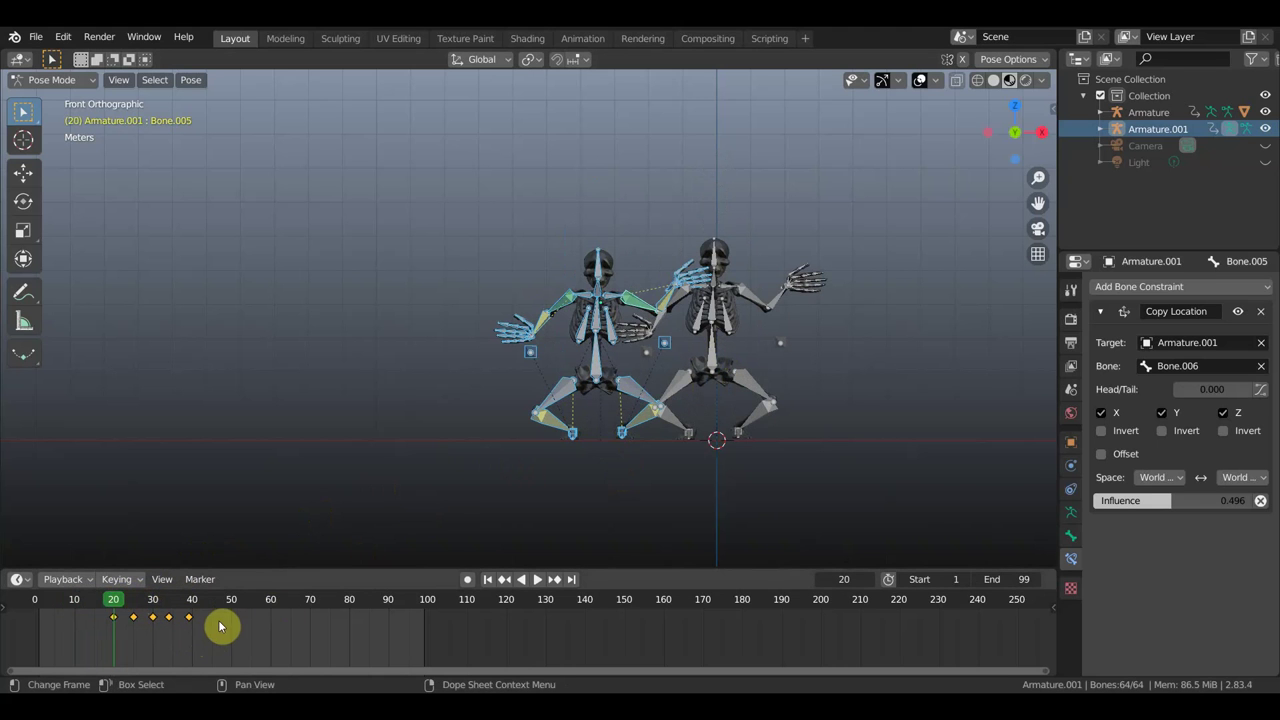
{"action": "key", "text": "g"}
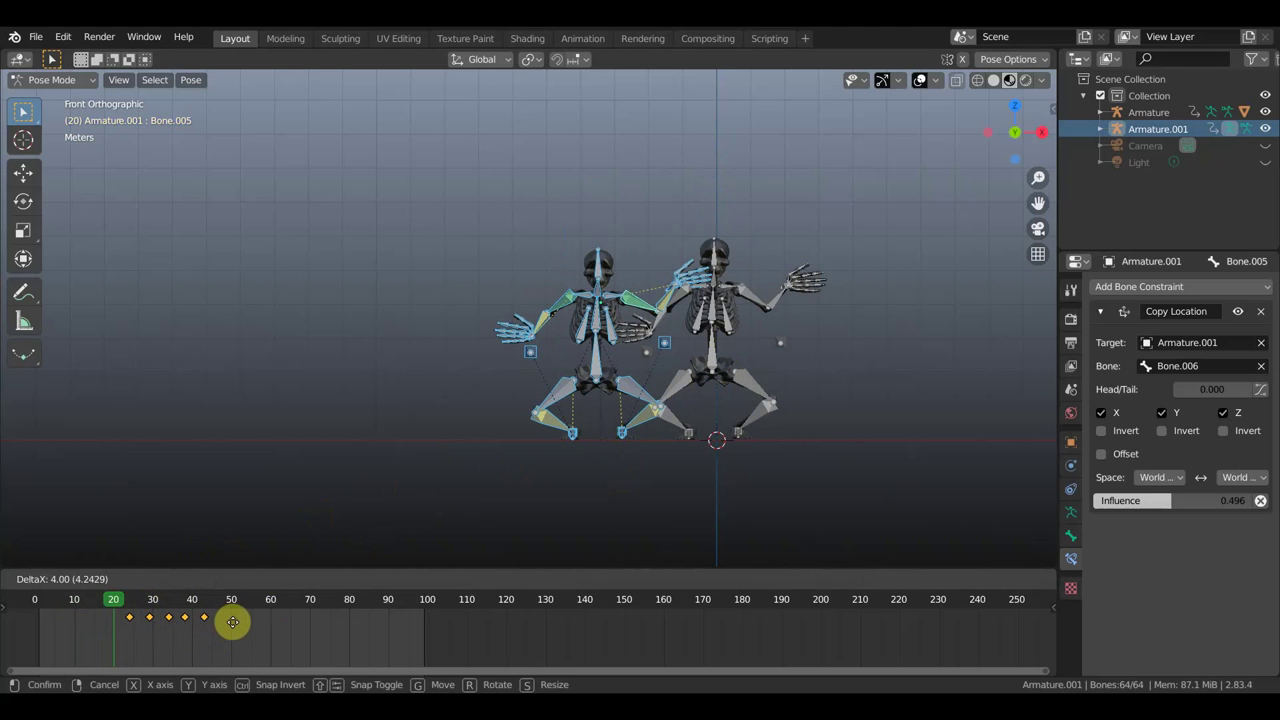
{"action": "left_click", "coordinate": [233, 622]}
{"action": "mouse_move", "coordinate": [128, 597]}
{"action": "left_mouse_down"}
{"action": "mouse_move", "coordinate": [43, 612]}
{"action": "mouse_move", "coordinate": [126, 624]}
{"action": "mouse_move", "coordinate": [140, 642]}
{"action": "mouse_move", "coordinate": [106, 641]}
{"action": "mouse_move", "coordinate": [156, 650]}
{"action": "mouse_move", "coordinate": [91, 654]}
{"action": "mouse_move", "coordinate": [200, 657]}
{"action": "mouse_move", "coordinate": [170, 654]}
{"action": "mouse_move", "coordinate": [186, 614]}
{"action": "left_mouse_up"}
Step: Delete the keyframes at frames 40 and 45, then select the right skeleton in Object Mode
{"action": "key", "text": "x"}
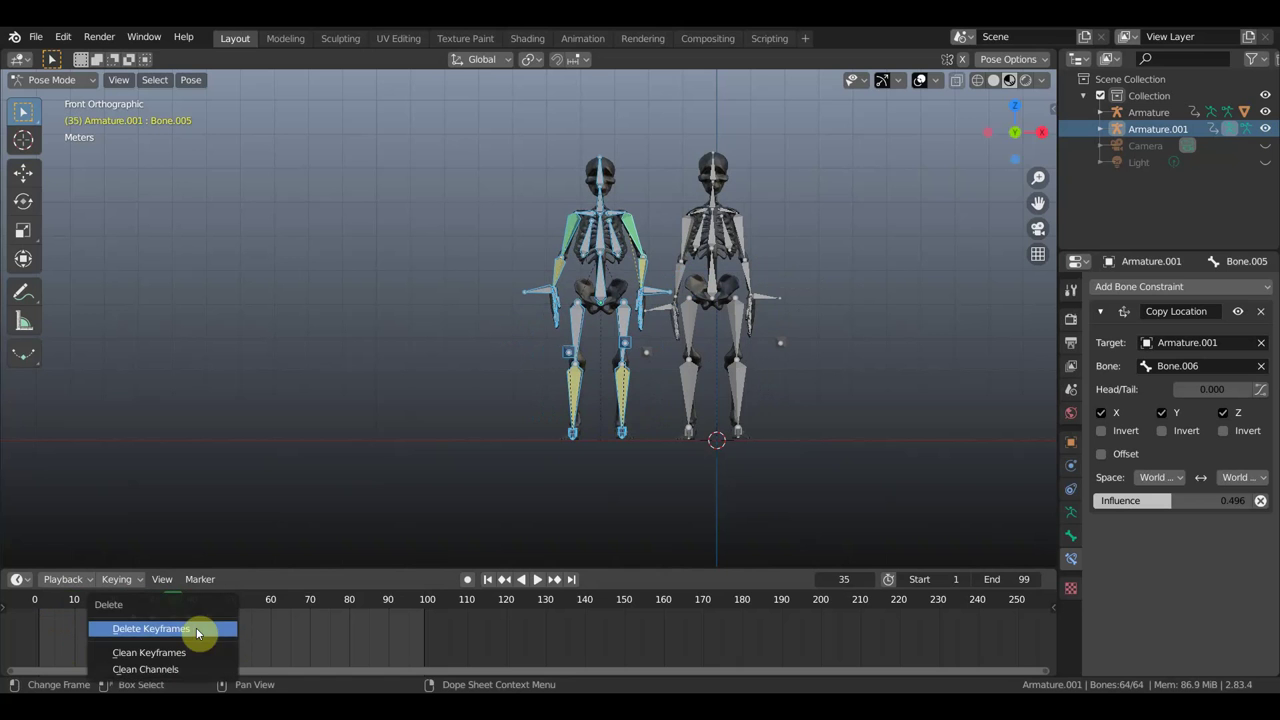
{"action": "left_click", "coordinate": [196, 627]}
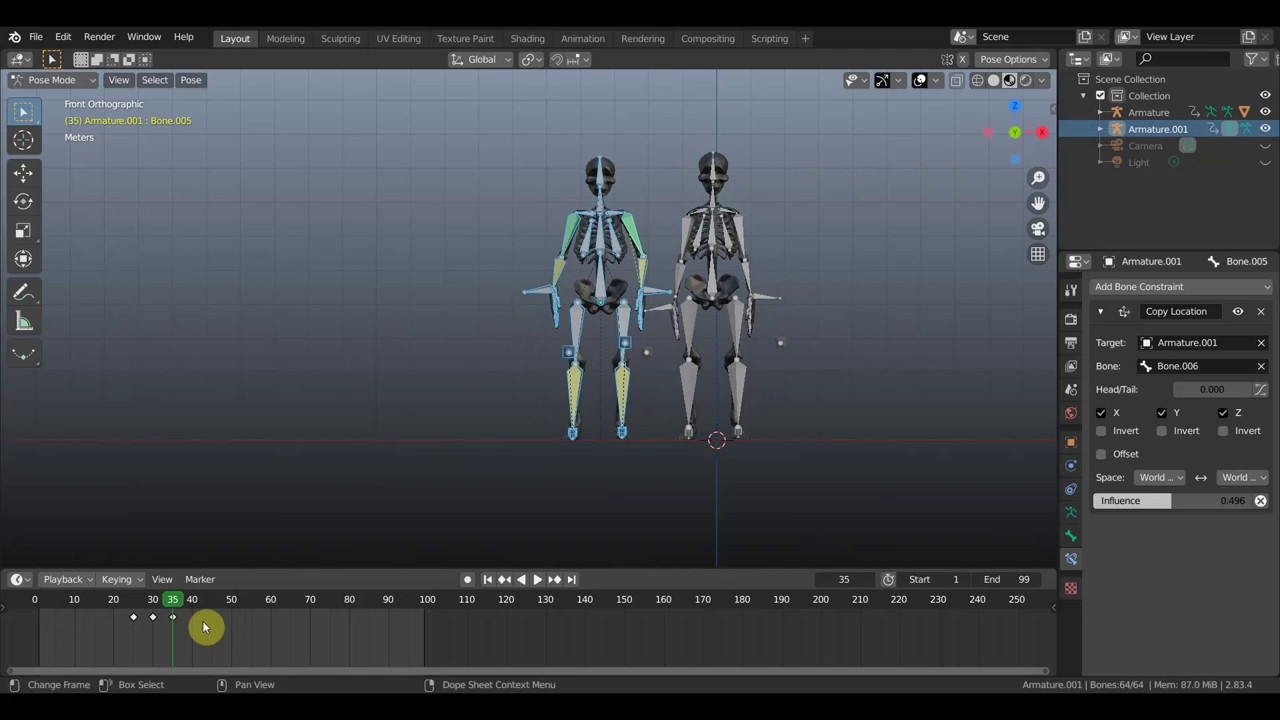
{"action": "mouse_move", "coordinate": [231, 614]}
{"action": "left_mouse_down"}
{"action": "mouse_move", "coordinate": [130, 606]}
{"action": "mouse_move", "coordinate": [177, 616]}
{"action": "left_mouse_up"}
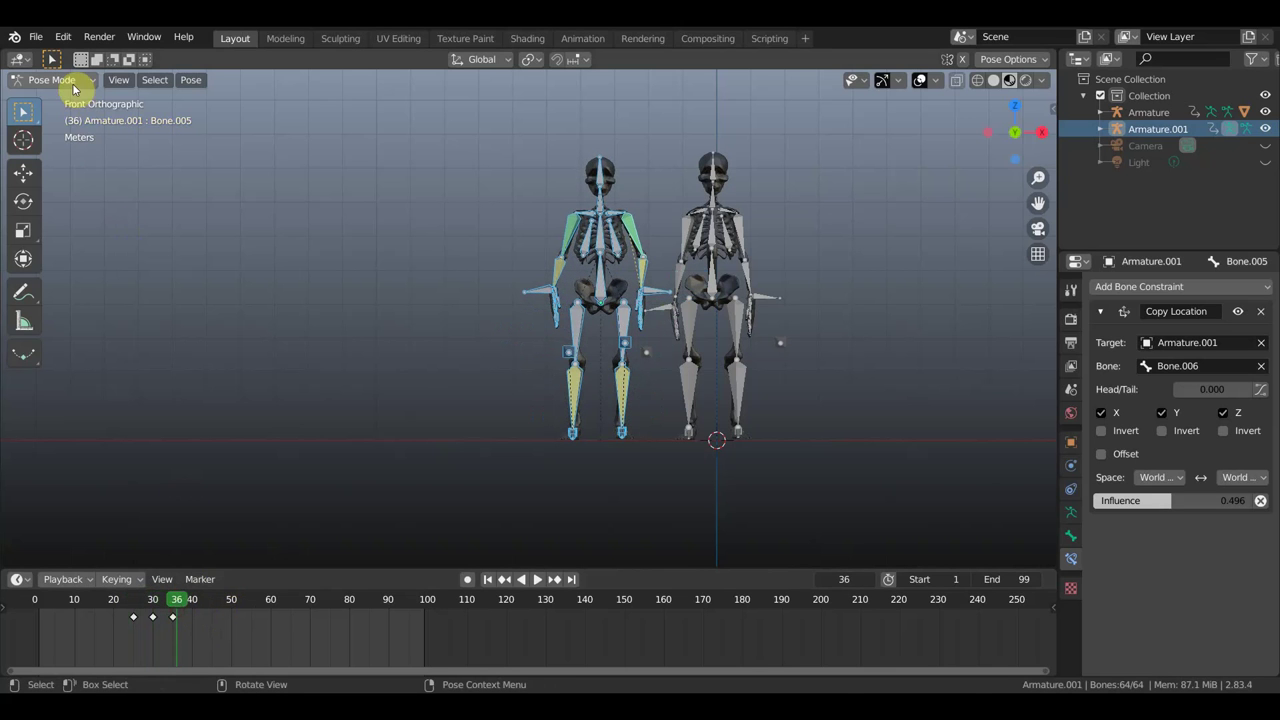
{"action": "left_click", "coordinate": [65, 80]}
{"action": "left_click", "coordinate": [79, 98]}
{"action": "left_click", "coordinate": [690, 236]}
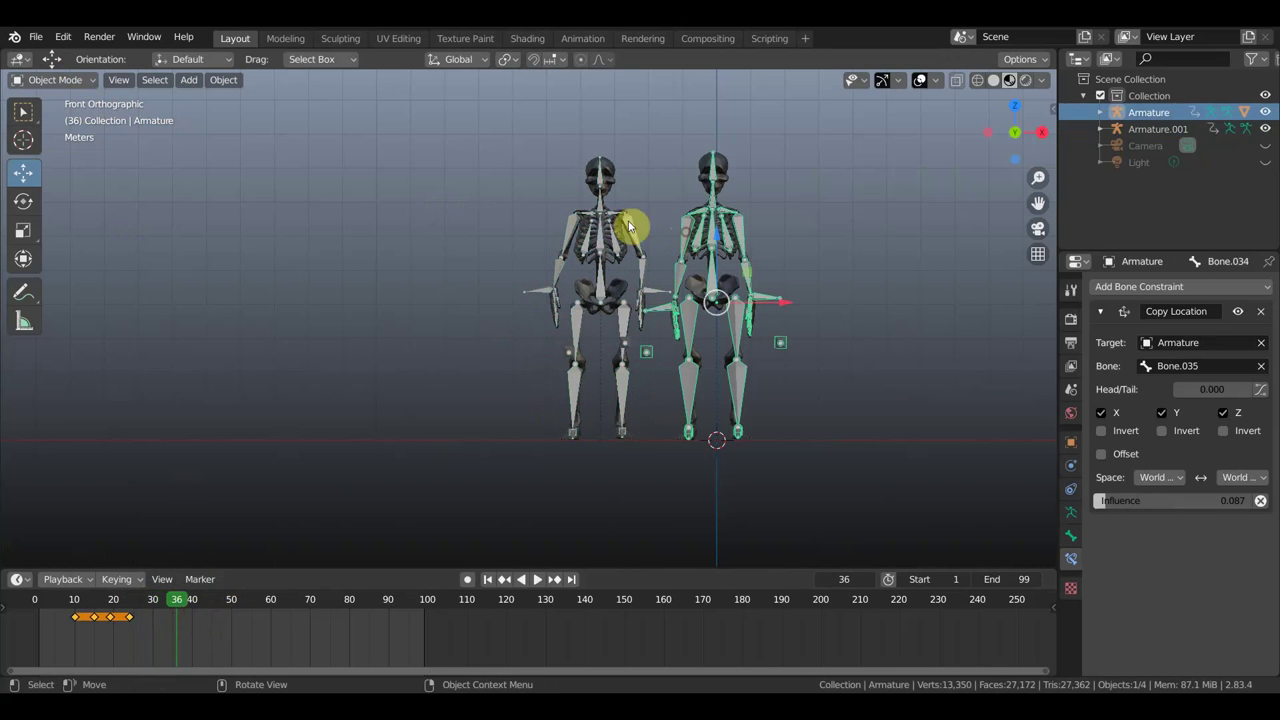
Step: Put the right skeleton in Pose Mode and move its keyframes earlier
{"action": "left_click", "coordinate": [89, 80]}
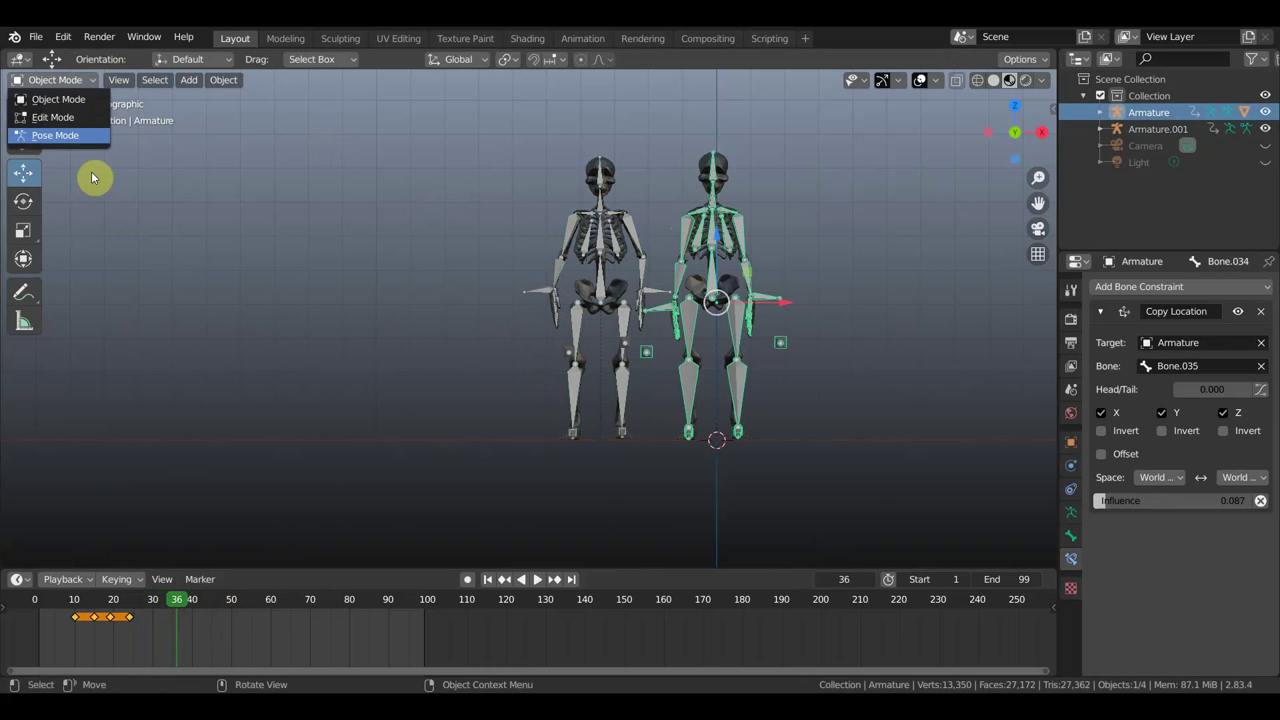
{"action": "left_click", "coordinate": [76, 135]}
{"action": "mouse_move", "coordinate": [173, 600]}
{"action": "left_mouse_down"}
{"action": "mouse_move", "coordinate": [76, 599]}
{"action": "mouse_move", "coordinate": [144, 627]}
{"action": "left_mouse_up"}
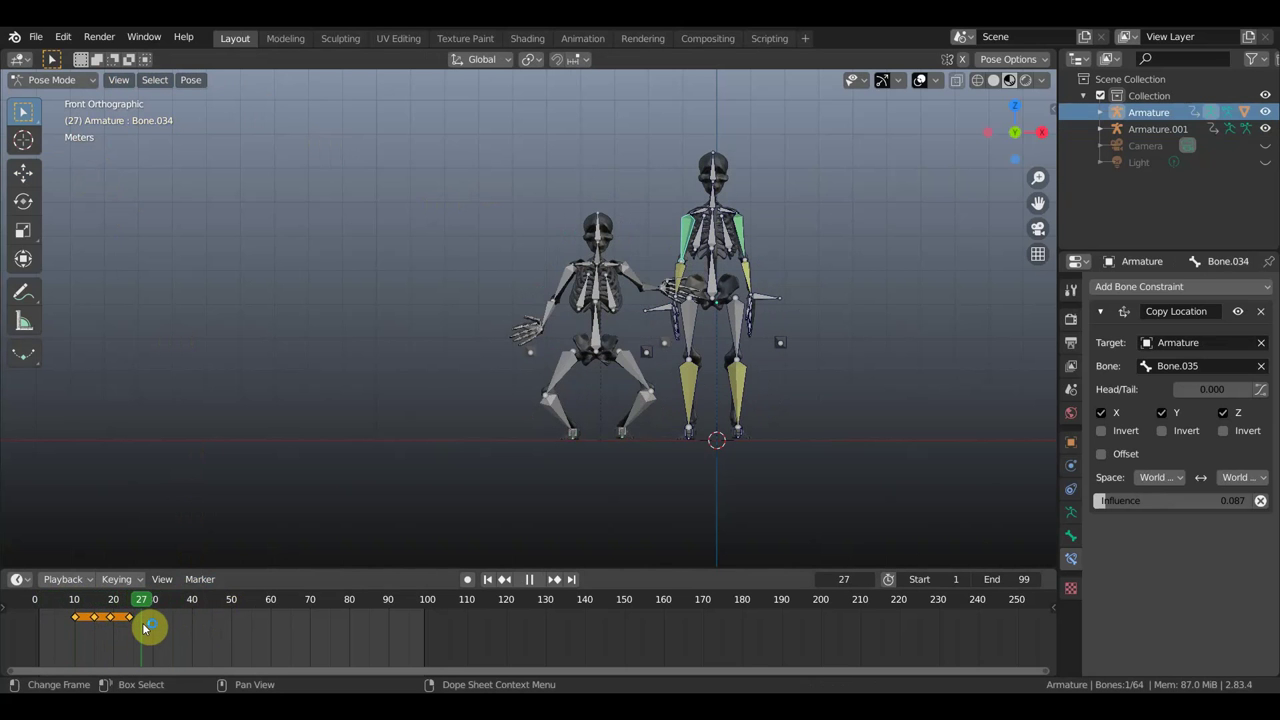
{"action": "left_click_drag", "start_coordinate": [139, 628], "coordinate": [114, 628]}
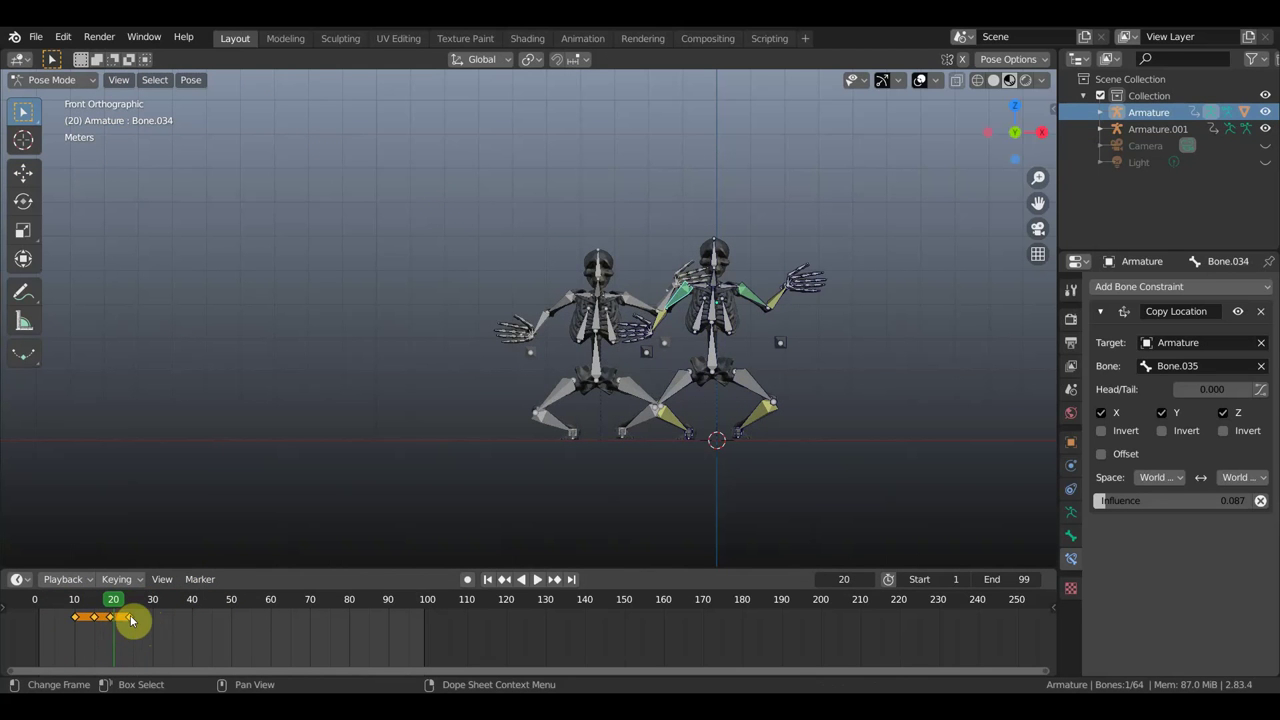
{"action": "key", "text": "g"}
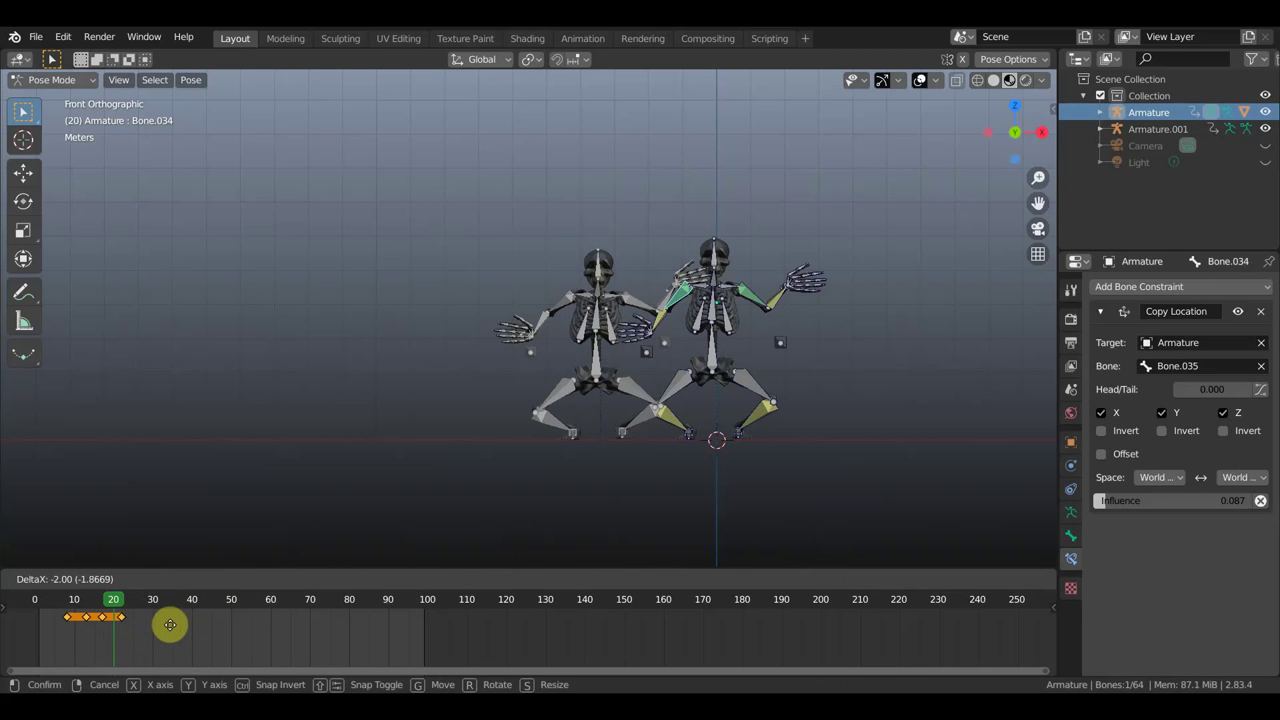
{"action": "left_click", "coordinate": [169, 627]}
{"action": "mouse_move", "coordinate": [109, 601]}
{"action": "left_mouse_down"}
{"action": "mouse_move", "coordinate": [84, 603]}
{"action": "mouse_move", "coordinate": [96, 607]}
{"action": "left_mouse_up"}
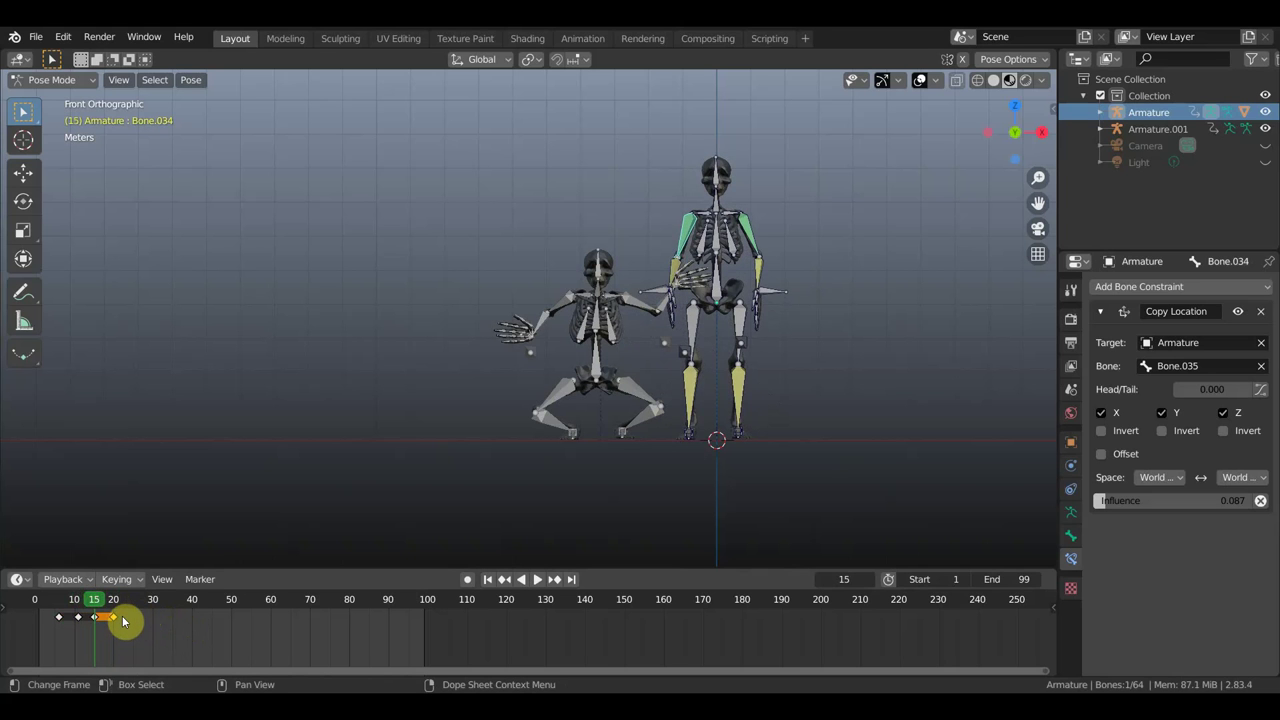
Step: Box-select a group of keyframes, shift them about 18 frames later, and play to check
{"action": "key", "text": "x"}
{"action": "left_click", "coordinate": [123, 619]}
{"action": "mouse_move", "coordinate": [43, 608]}
{"action": "left_mouse_down"}
{"action": "mouse_move", "coordinate": [80, 618]}
{"action": "mouse_move", "coordinate": [78, 600]}
{"action": "mouse_move", "coordinate": [35, 606]}
{"action": "mouse_move", "coordinate": [129, 634]}
{"action": "left_mouse_up"}
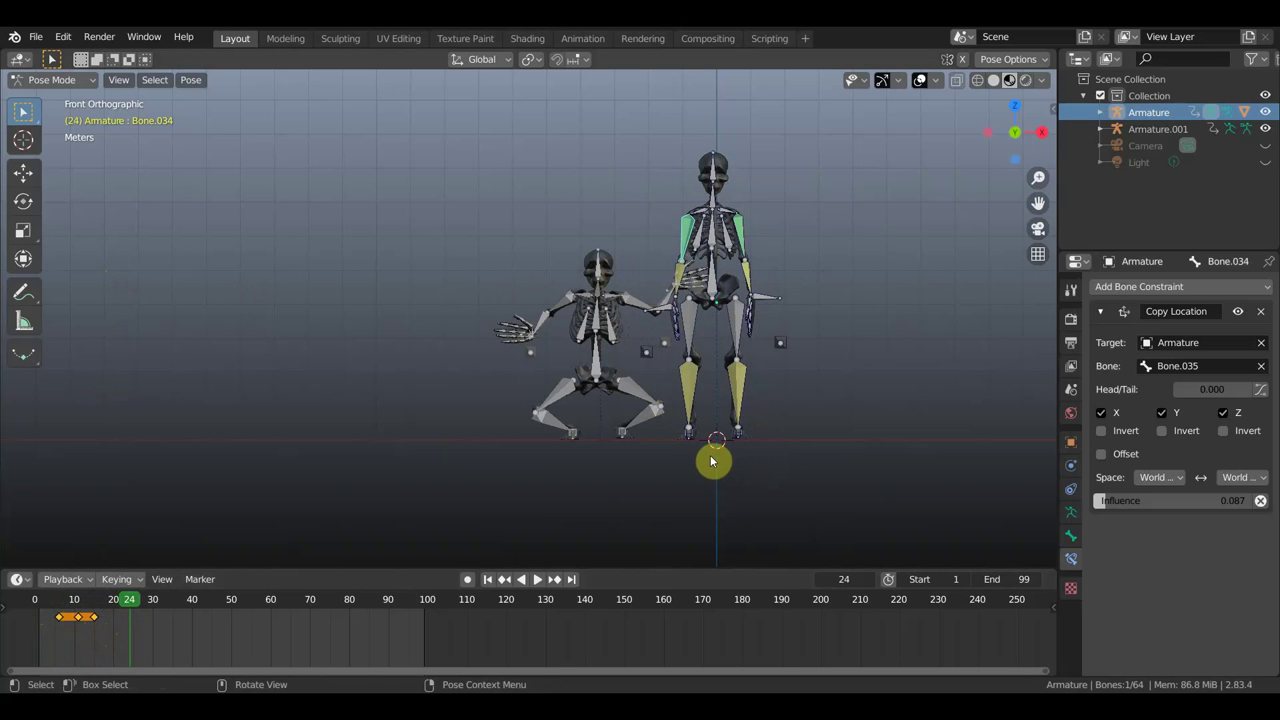
{"action": "key", "text": "a"}
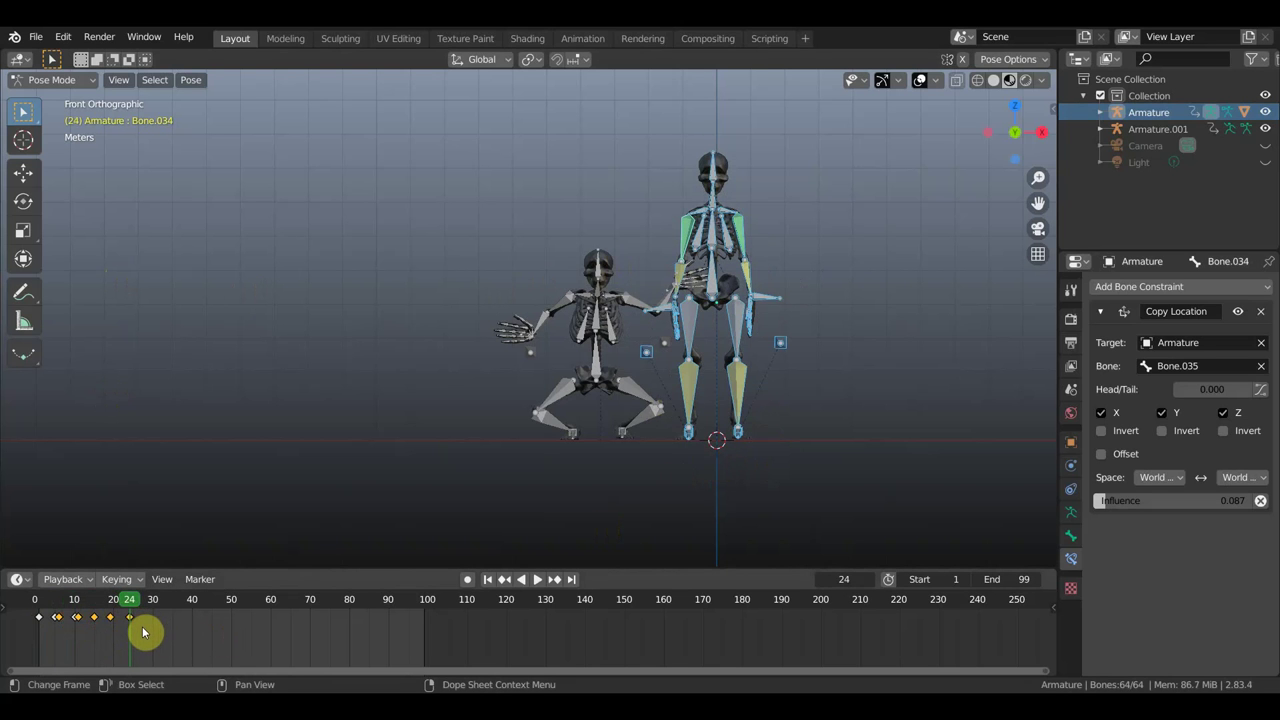
{"action": "key", "text": "g"}
{"action": "left_click", "coordinate": [212, 634]}
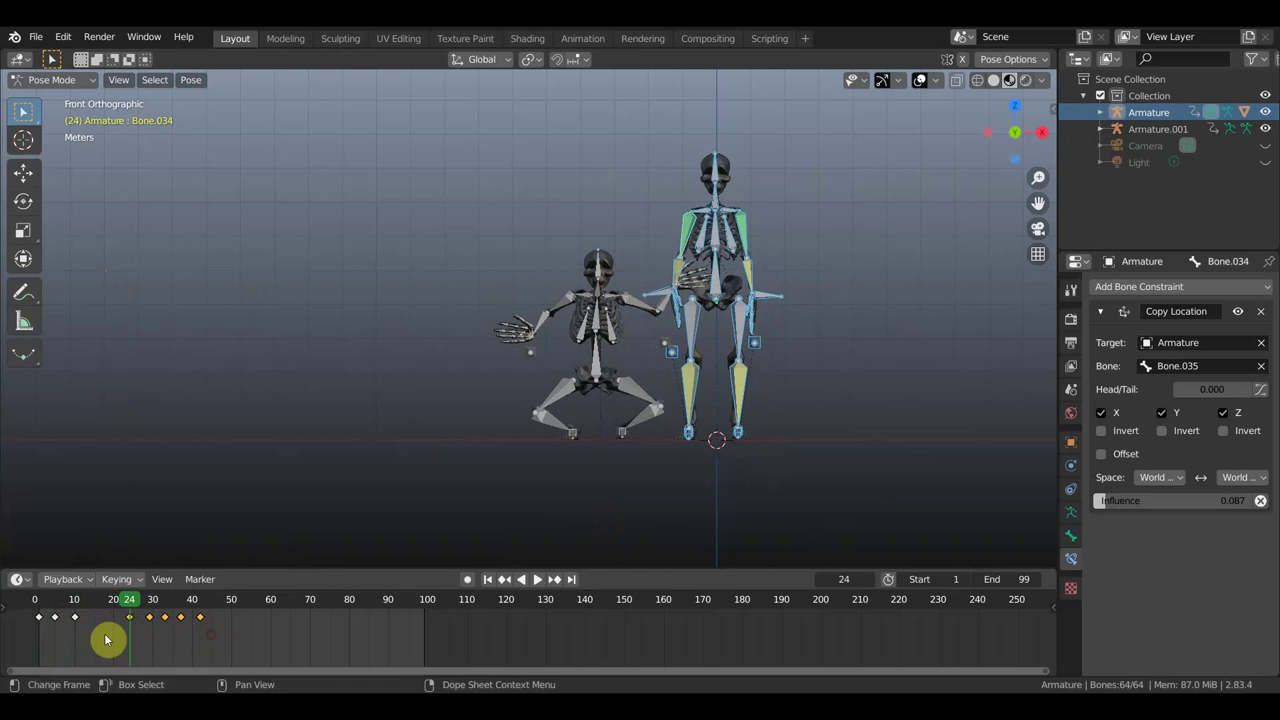
{"action": "left_click", "coordinate": [55, 604]}
{"action": "key", "text": "space"}
{"action": "left_click_drag", "start_coordinate": [55, 604], "coordinate": [36, 602]}
{"action": "key", "text": "space"}
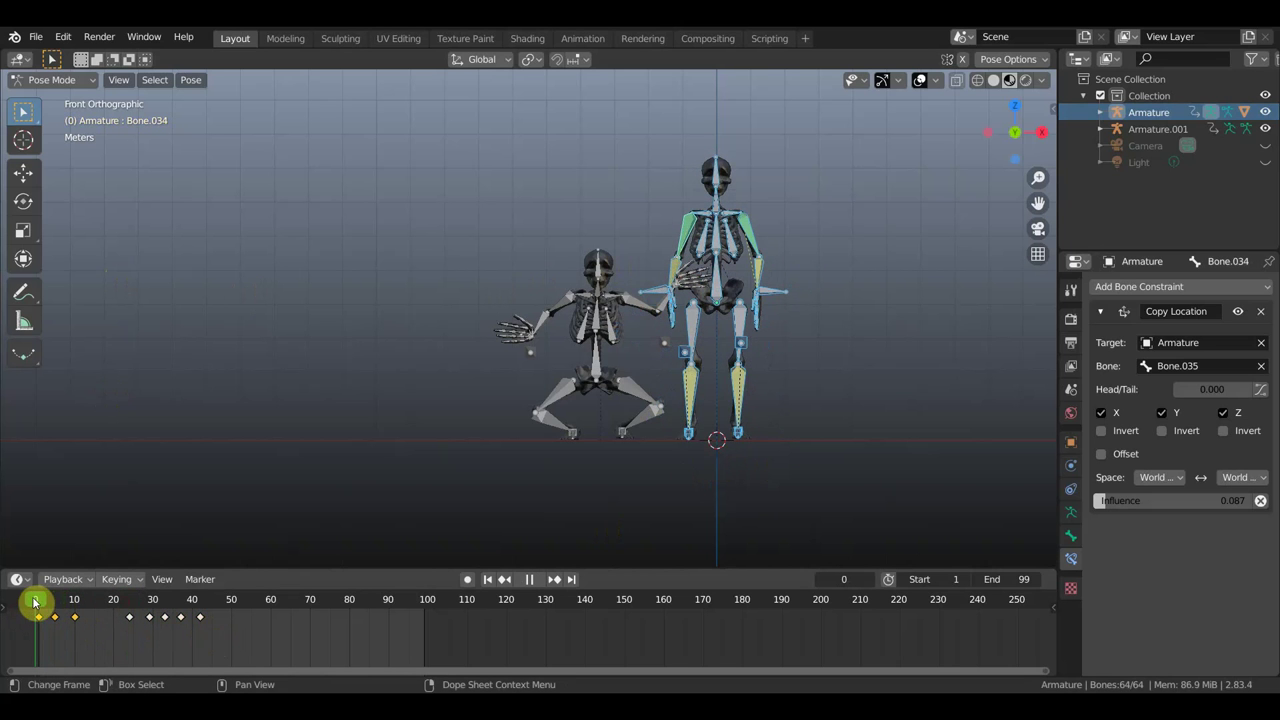
Step: Delete three extra keyframes and move the remaining five 14 frames earlier to start near frame 10
{"action": "key", "text": "x"}
{"action": "left_click", "coordinate": [94, 631]}
{"action": "left_click_drag", "start_coordinate": [210, 645], "coordinate": [105, 592]}
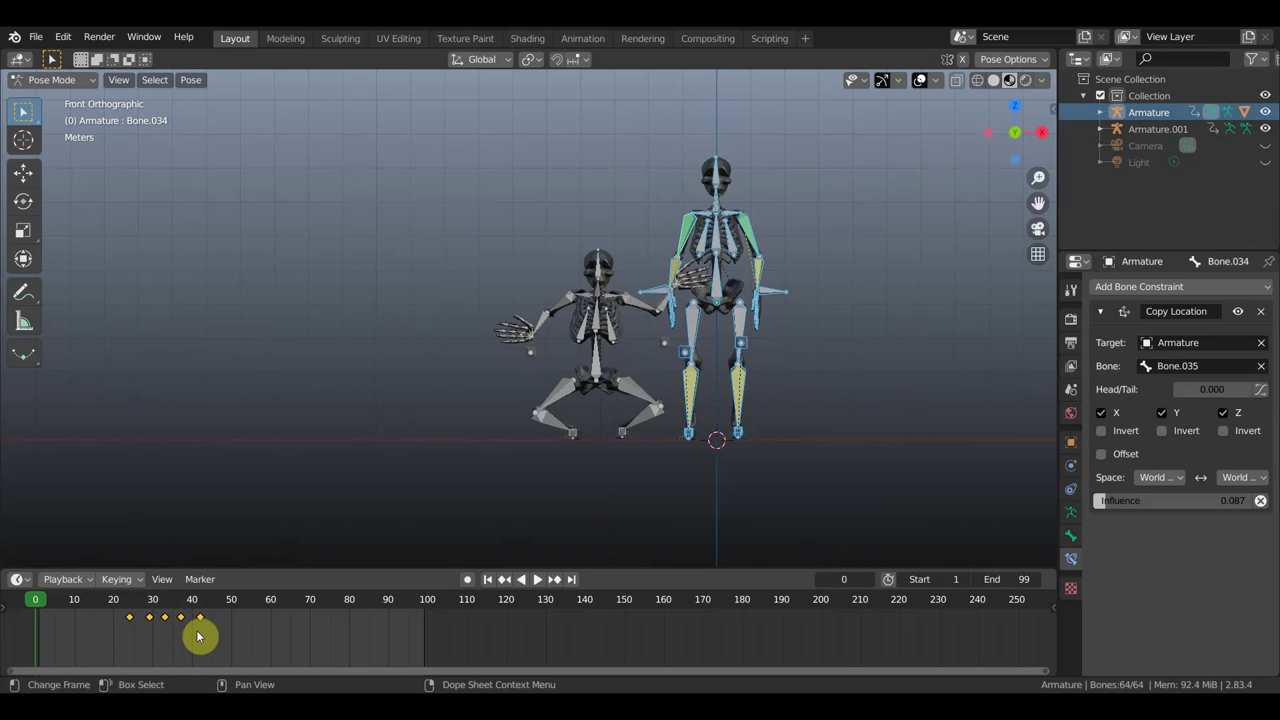
{"action": "key", "text": "g"}
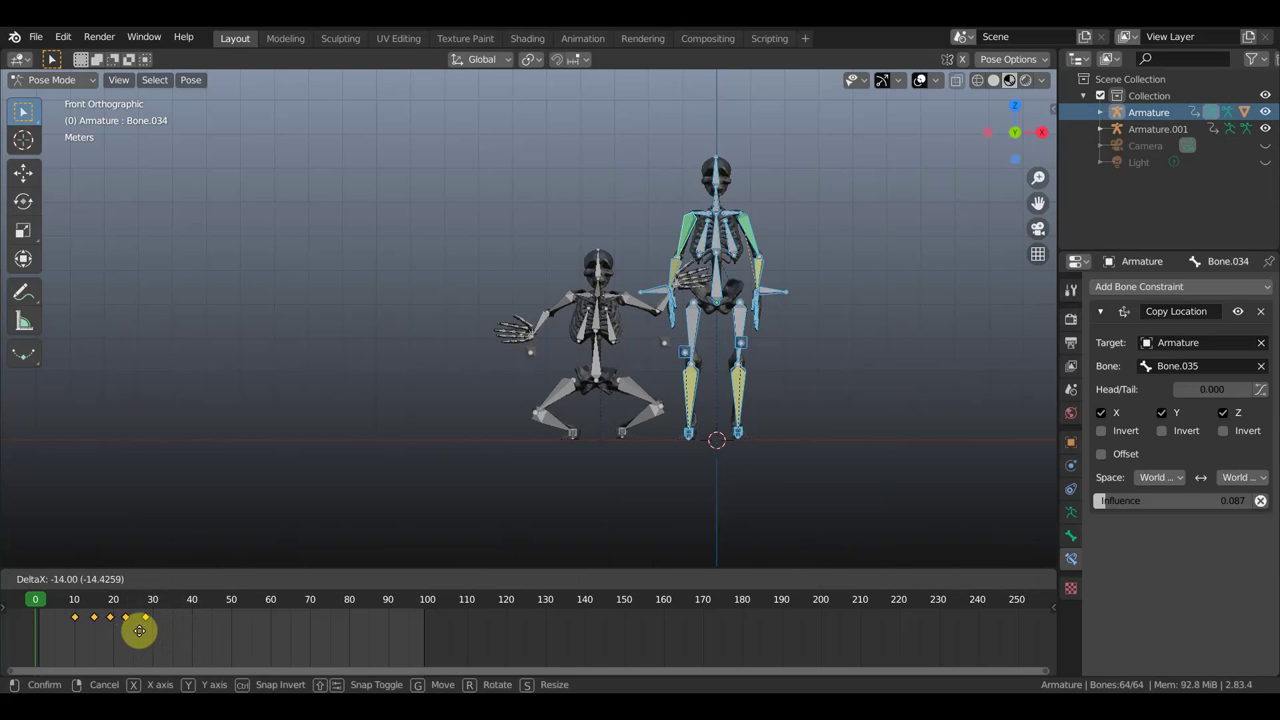
{"action": "left_click", "coordinate": [139, 630]}
{"action": "left_click", "coordinate": [48, 600]}
{"action": "mouse_move", "coordinate": [54, 602]}
{"action": "left_mouse_down"}
{"action": "mouse_move", "coordinate": [141, 617]}
{"action": "mouse_move", "coordinate": [106, 612]}
{"action": "mouse_move", "coordinate": [126, 621]}
{"action": "left_mouse_up"}
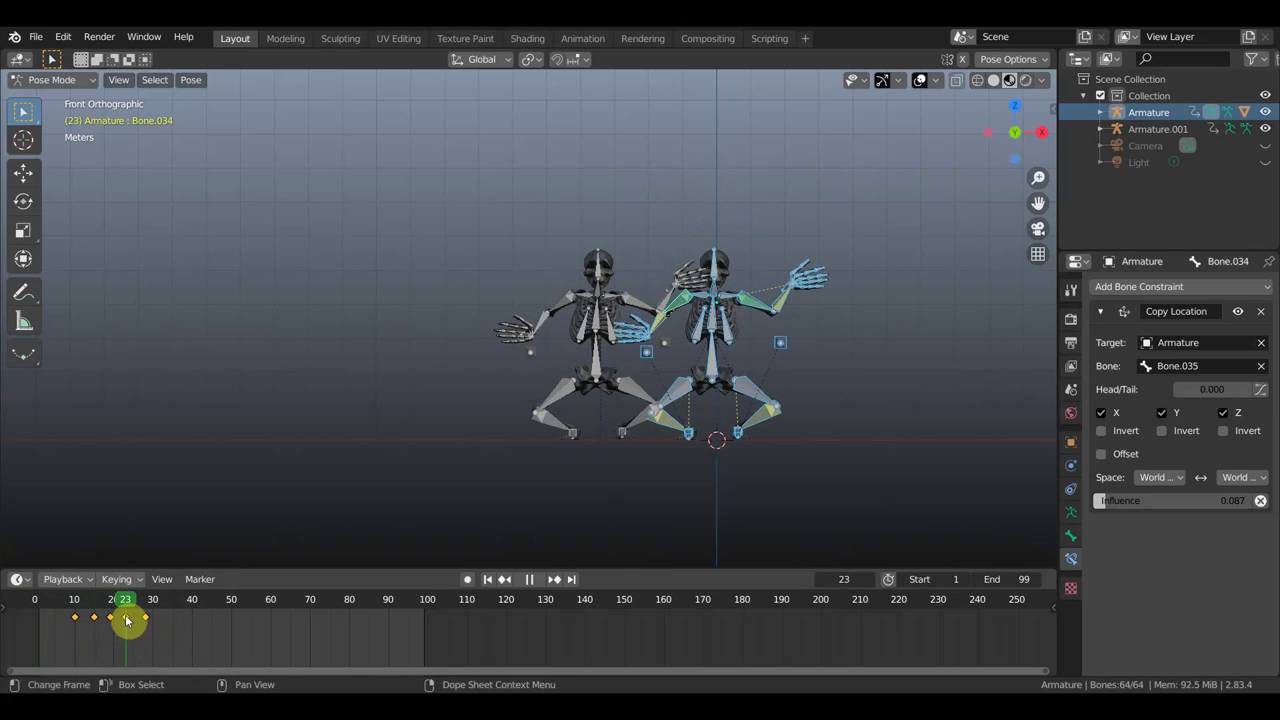
{"action": "left_click", "coordinate": [50, 80]}
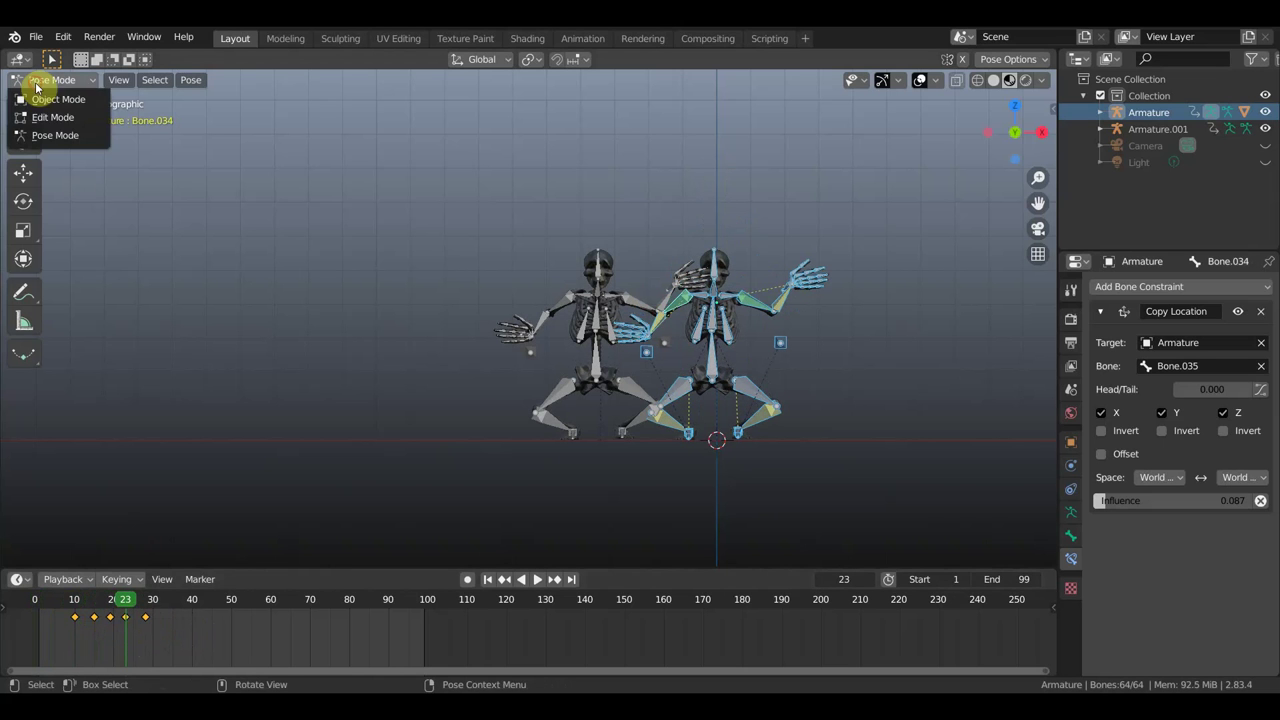
{"action": "left_click", "coordinate": [53, 98]}
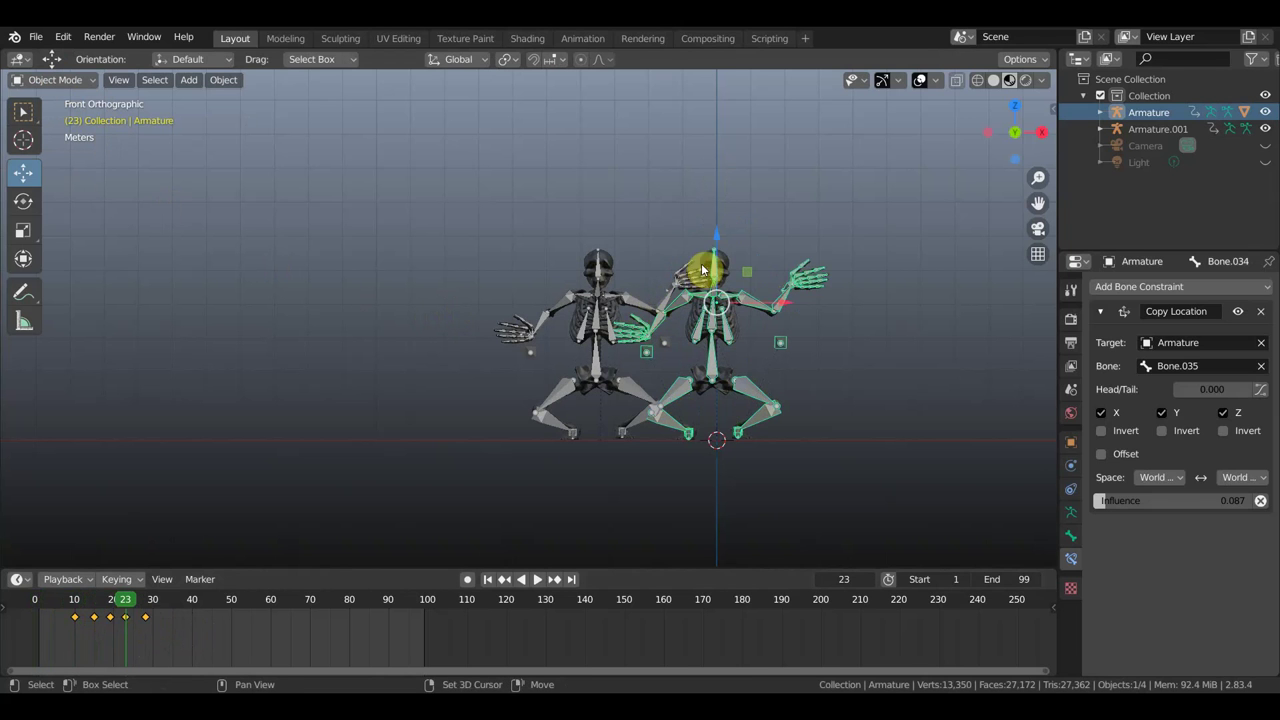
Step: Delete the right skeleton and its mesh, then duplicate the left skeleton to the right
{"action": "left_click", "coordinate": [752, 262], "text": "shift"}
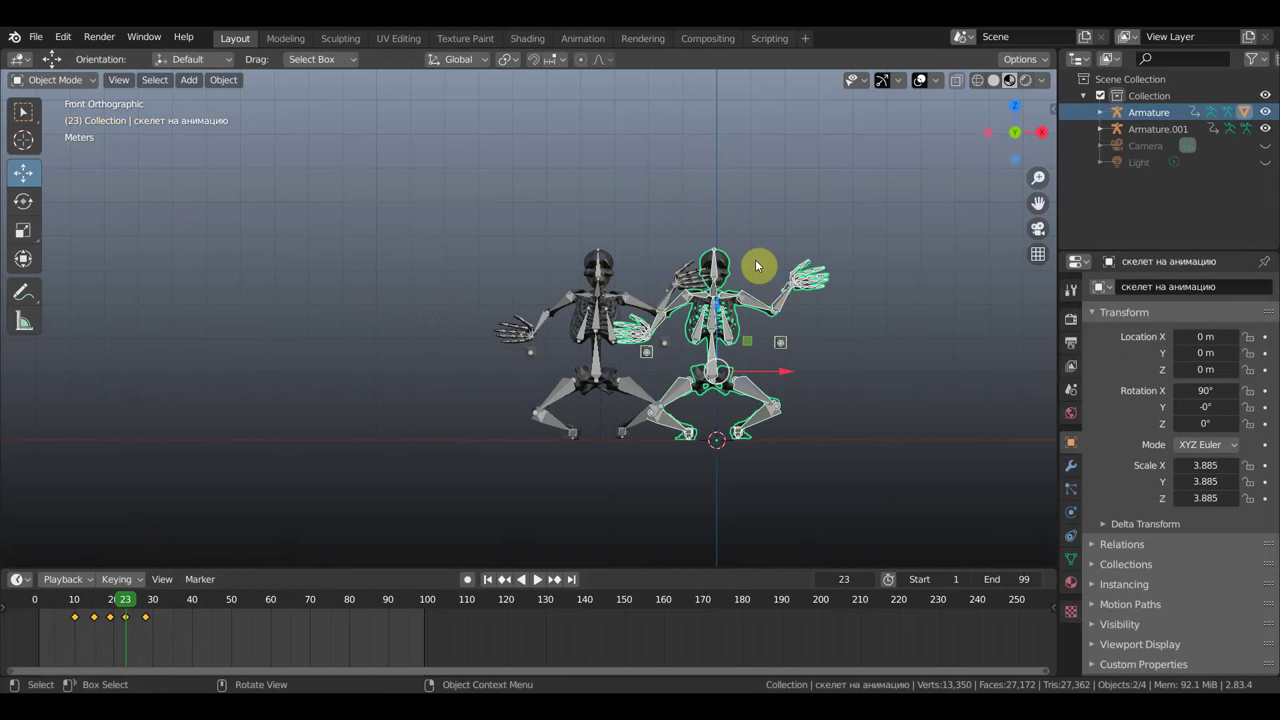
{"action": "key", "text": "Delete"}
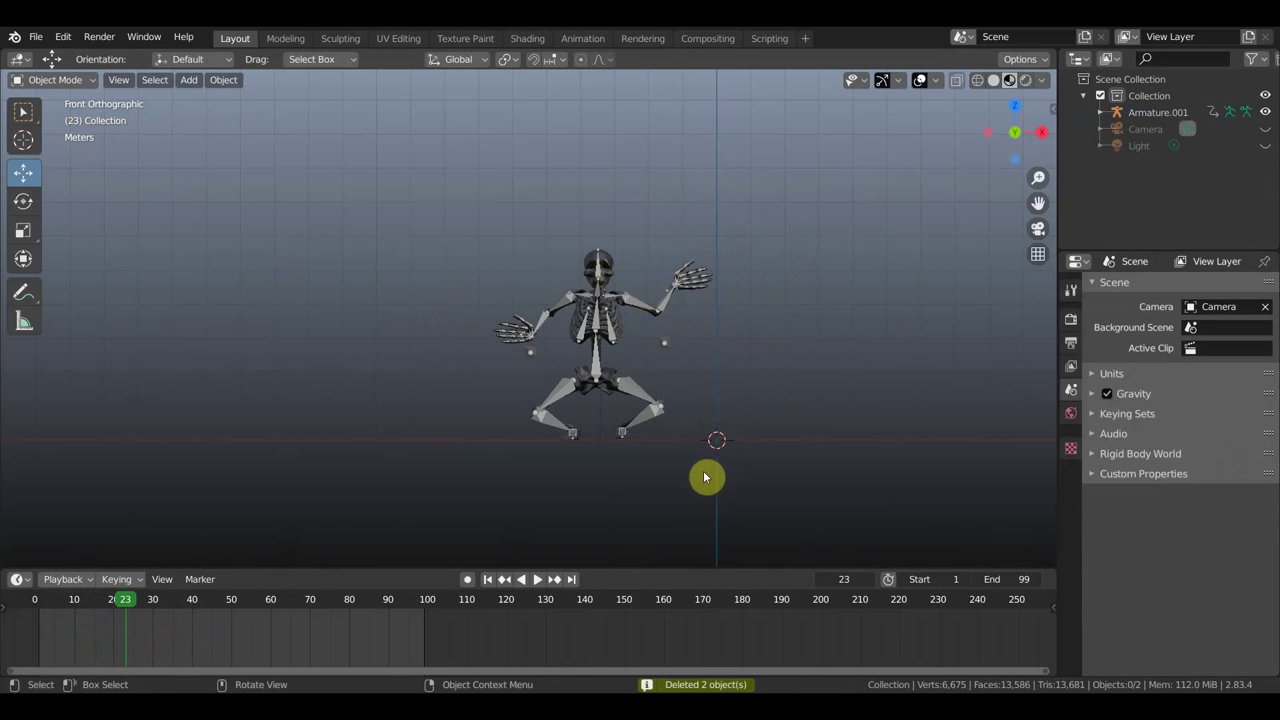
{"action": "left_click_drag", "start_coordinate": [702, 489], "coordinate": [502, 265]}
{"action": "left_click_drag", "start_coordinate": [464, 184], "coordinate": [463, 184]}
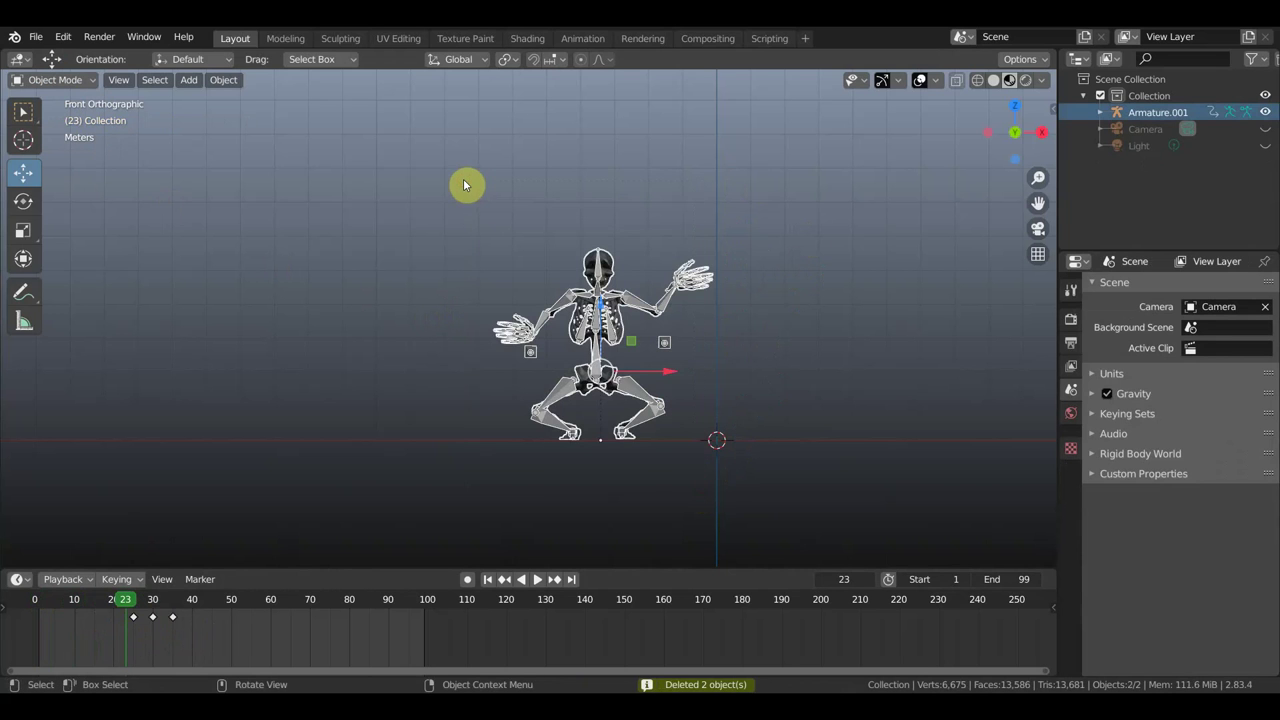
{"action": "key", "text": "shift+d"}
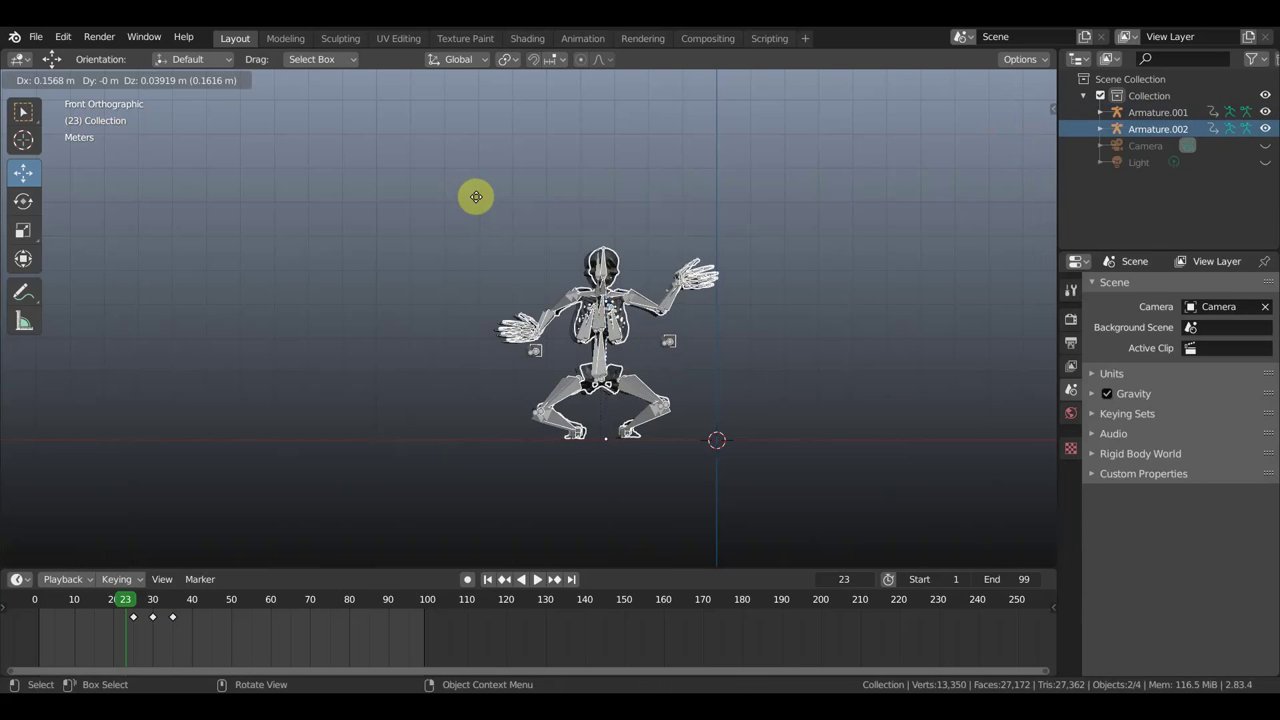
{"action": "left_click", "coordinate": [616, 197]}
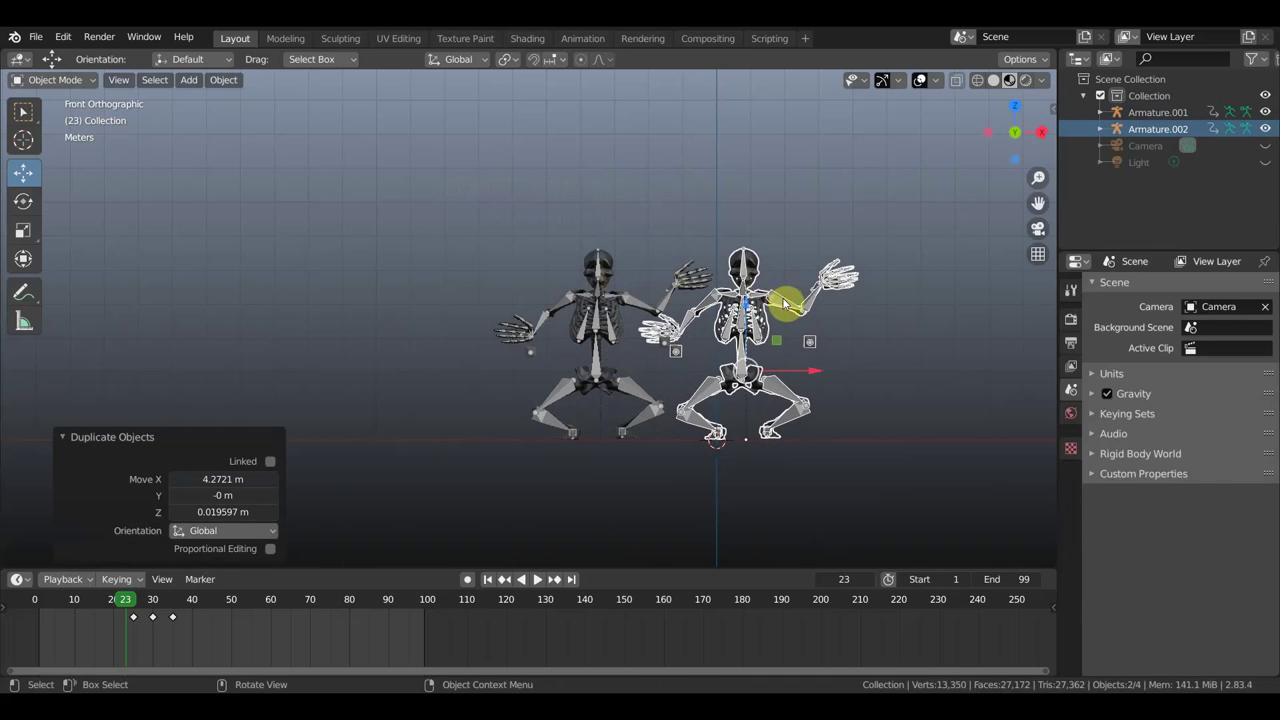
{"action": "left_click", "coordinate": [785, 297]}
Step: Put the copied skeleton in Pose Mode, select its three keyframes and shift them in time
{"action": "left_click", "coordinate": [55, 80]}
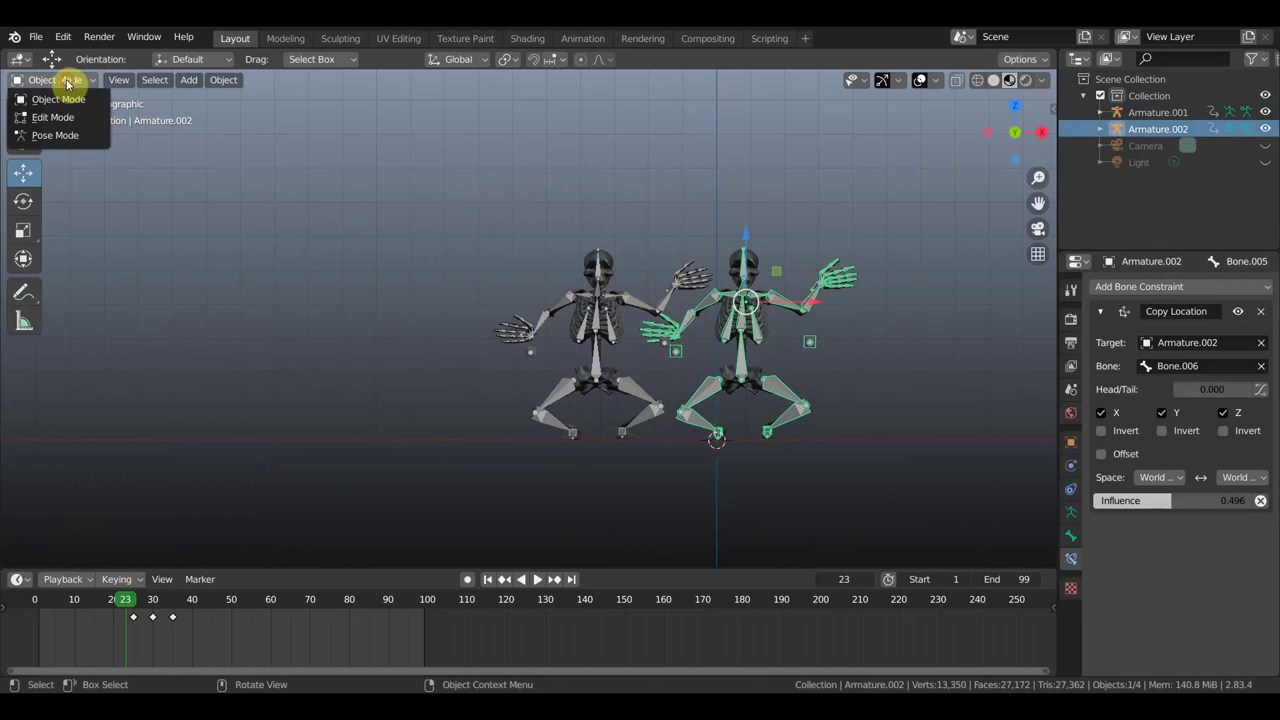
{"action": "left_click", "coordinate": [66, 136]}
{"action": "mouse_move", "coordinate": [203, 638]}
{"action": "left_mouse_down"}
{"action": "mouse_move", "coordinate": [118, 600]}
{"action": "mouse_move", "coordinate": [47, 606]}
{"action": "left_mouse_up"}
{"action": "key", "text": "Escape"}
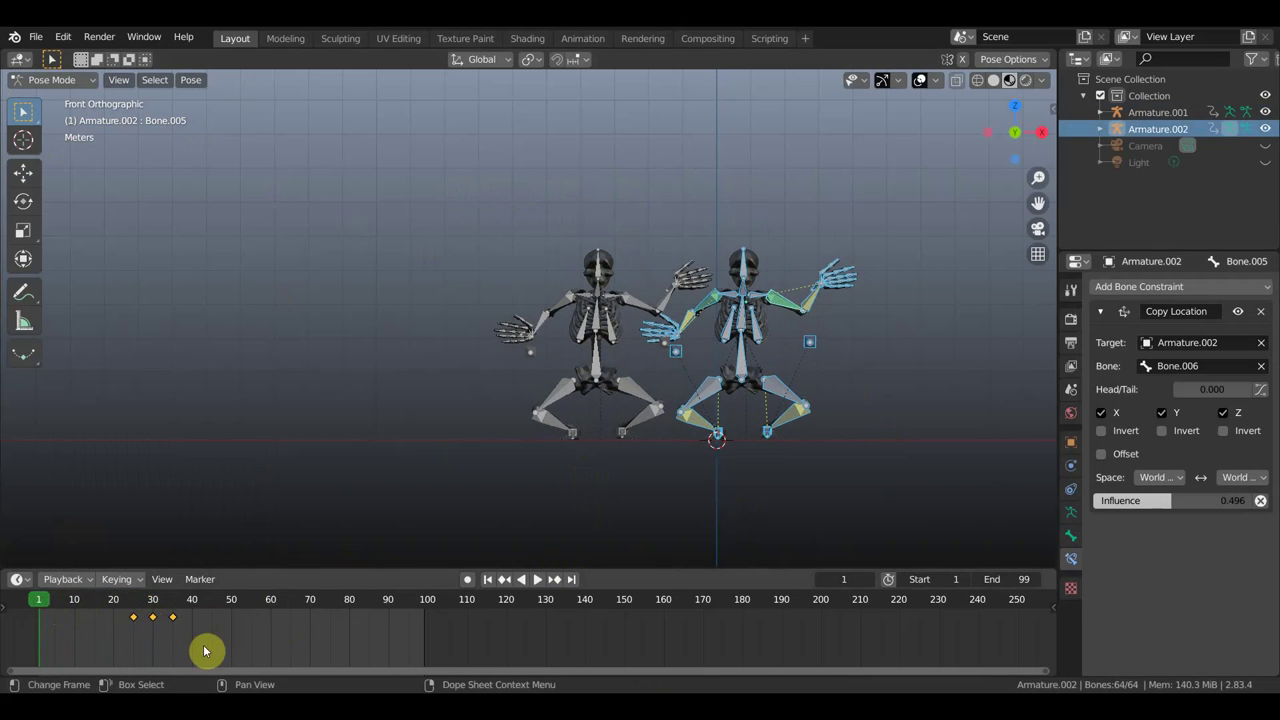
{"action": "key", "text": "g"}
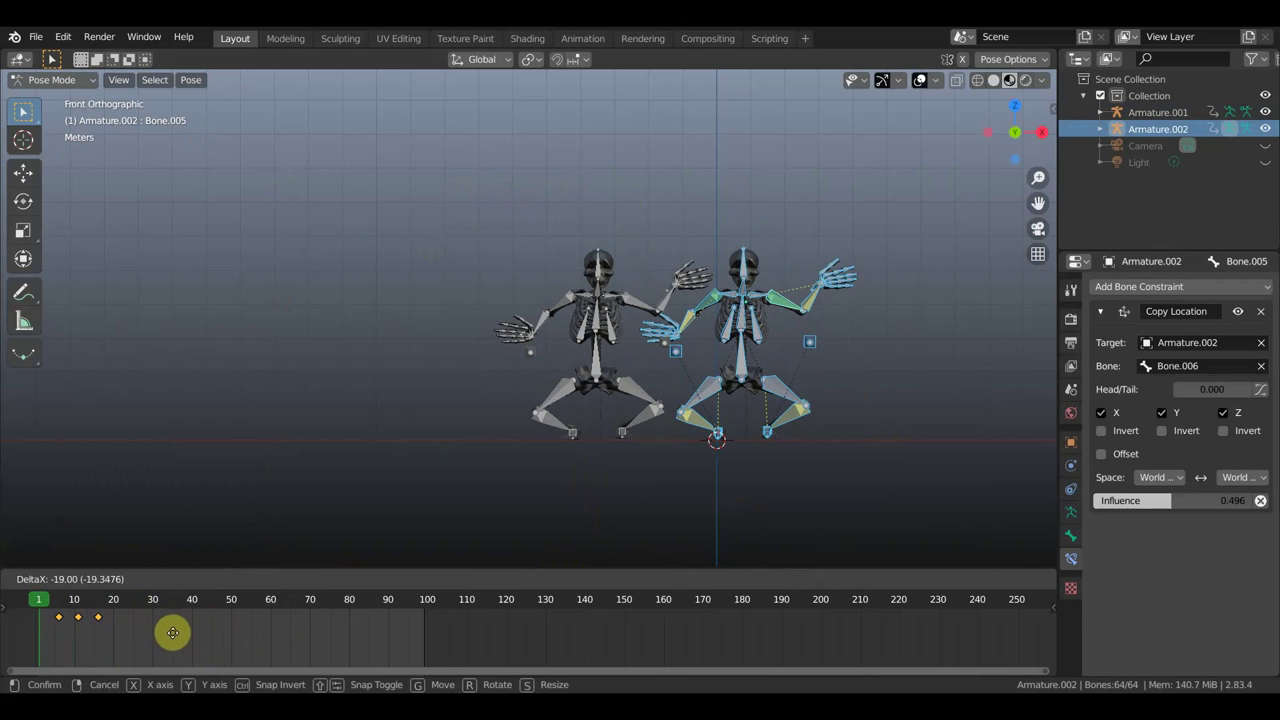
{"action": "left_click", "coordinate": [150, 628]}
{"action": "key", "text": "space"}
{"action": "mouse_move", "coordinate": [46, 599]}
{"action": "left_mouse_down"}
{"action": "mouse_move", "coordinate": [151, 640]}
{"action": "mouse_move", "coordinate": [124, 641]}
{"action": "left_mouse_up"}
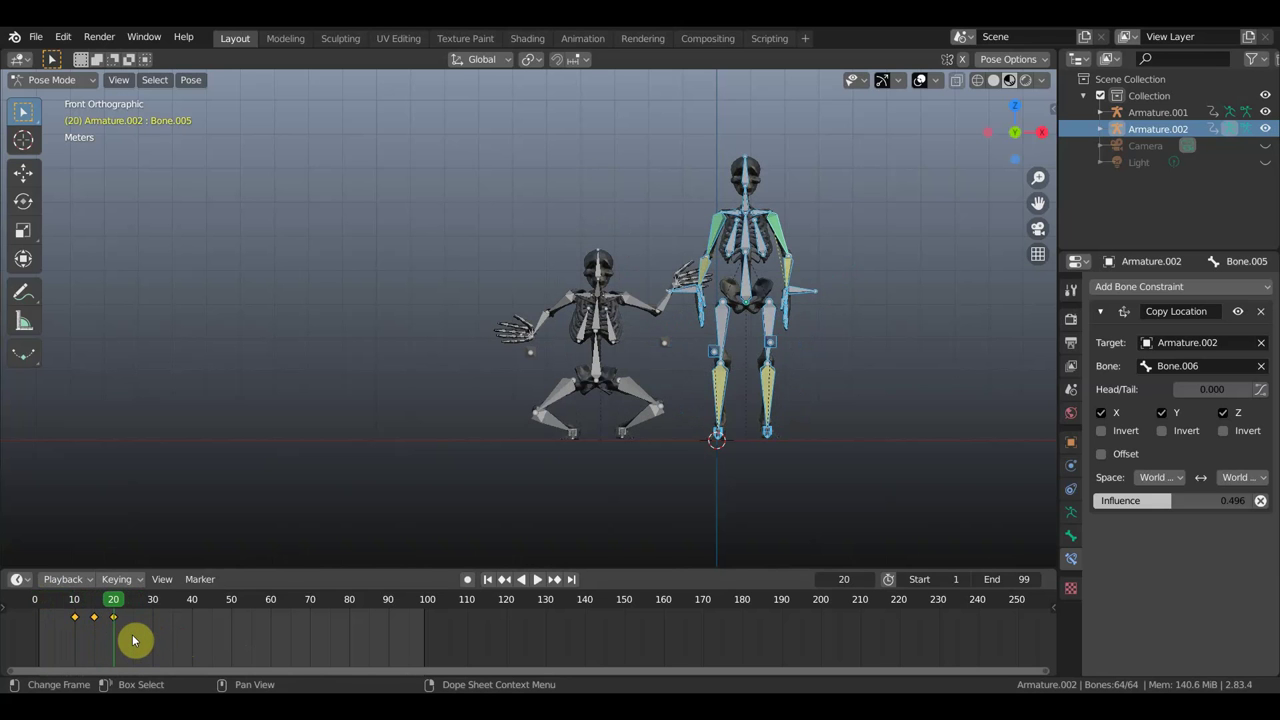
Step: Move the second skeleton's keyframes about 4 frames later and preview the offset near frame 25
{"action": "key", "text": "g"}
{"action": "left_click", "coordinate": [148, 636]}
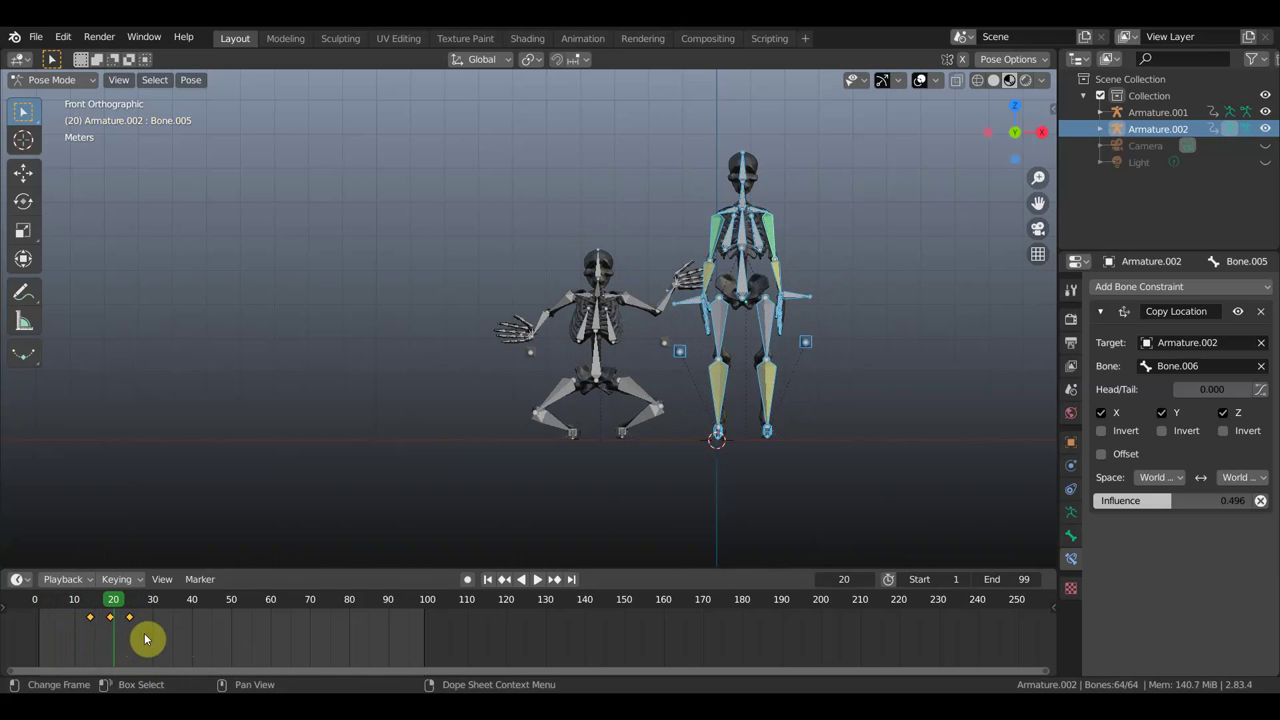
{"action": "mouse_move", "coordinate": [108, 603]}
{"action": "left_mouse_down"}
{"action": "mouse_move", "coordinate": [51, 600]}
{"action": "mouse_move", "coordinate": [160, 628]}
{"action": "left_mouse_up"}
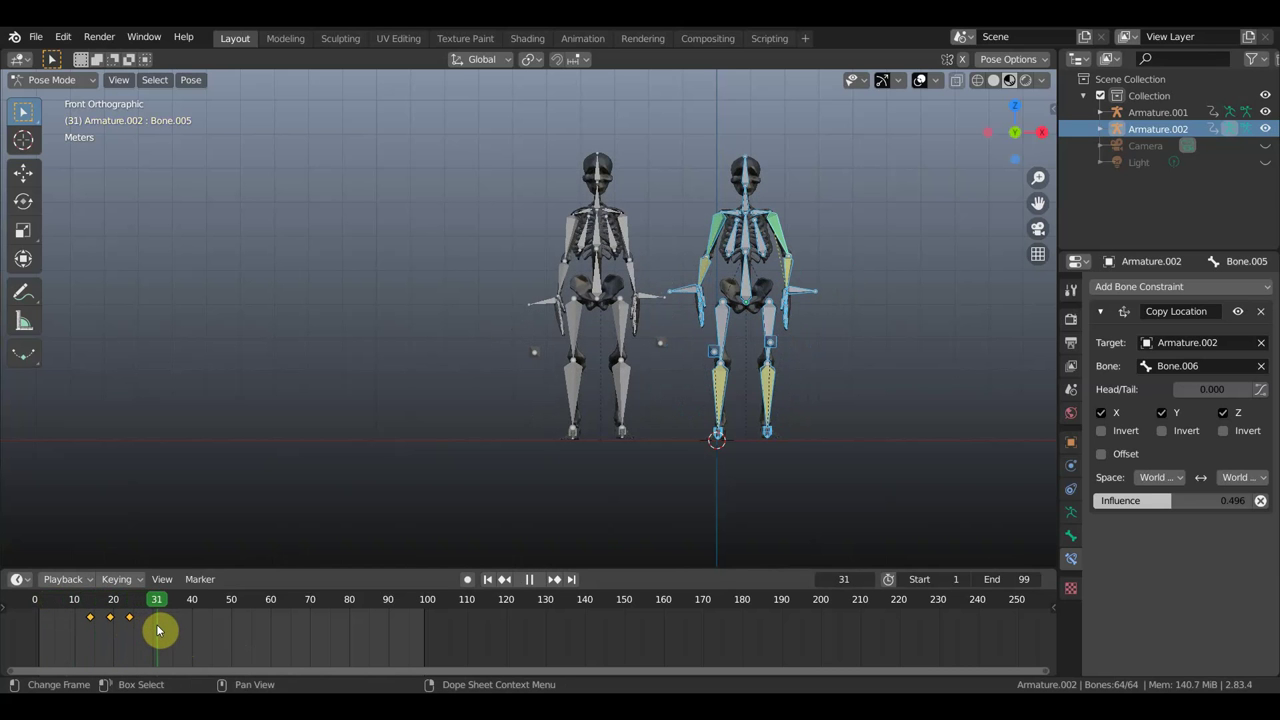
{"action": "mouse_move", "coordinate": [156, 630]}
{"action": "left_mouse_down"}
{"action": "mouse_move", "coordinate": [131, 630]}
{"action": "mouse_move", "coordinate": [152, 628]}
{"action": "left_mouse_up"}
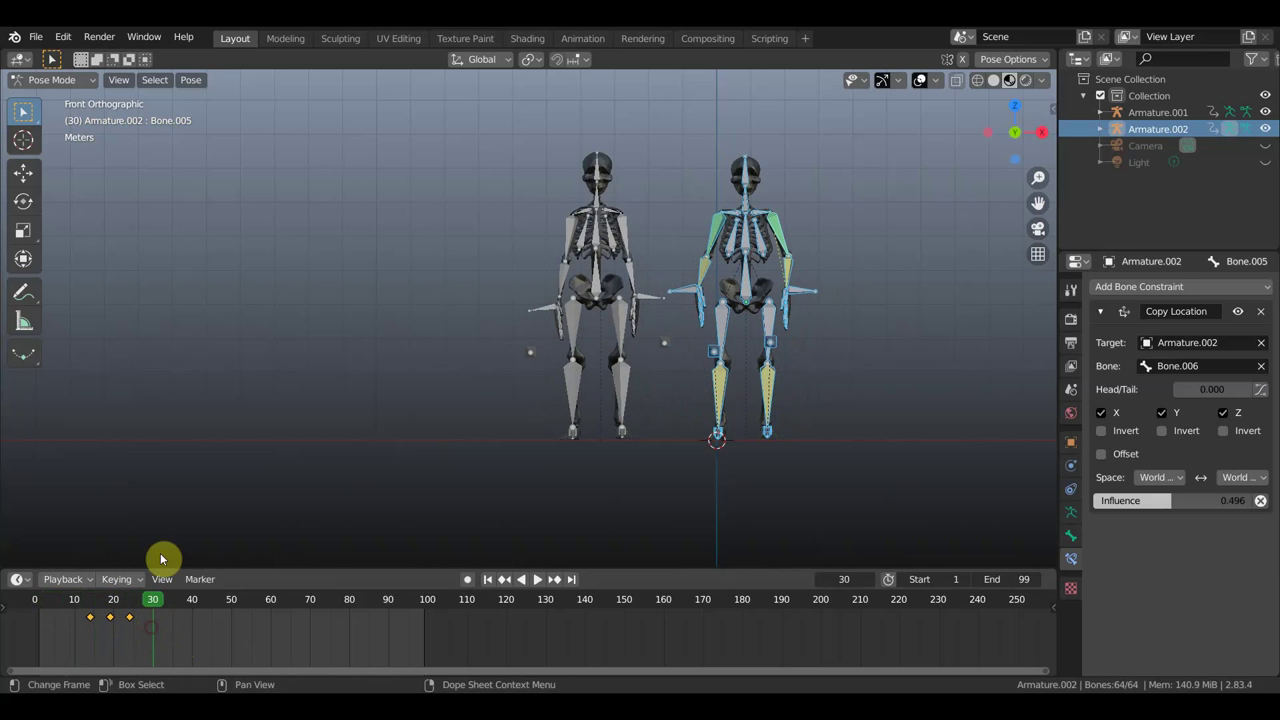
{"action": "left_click", "coordinate": [58, 80]}
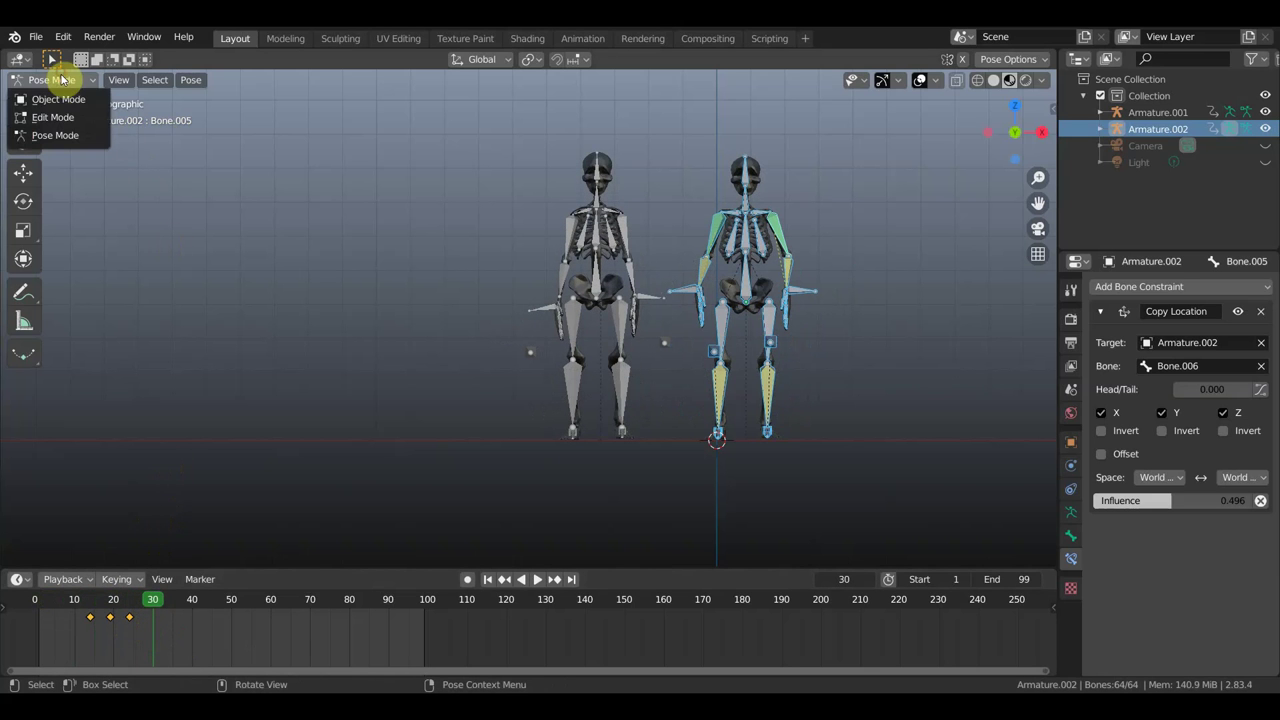
Step: Duplicate the skeleton with its rig and place the copy left of the others
{"action": "left_click", "coordinate": [64, 100]}
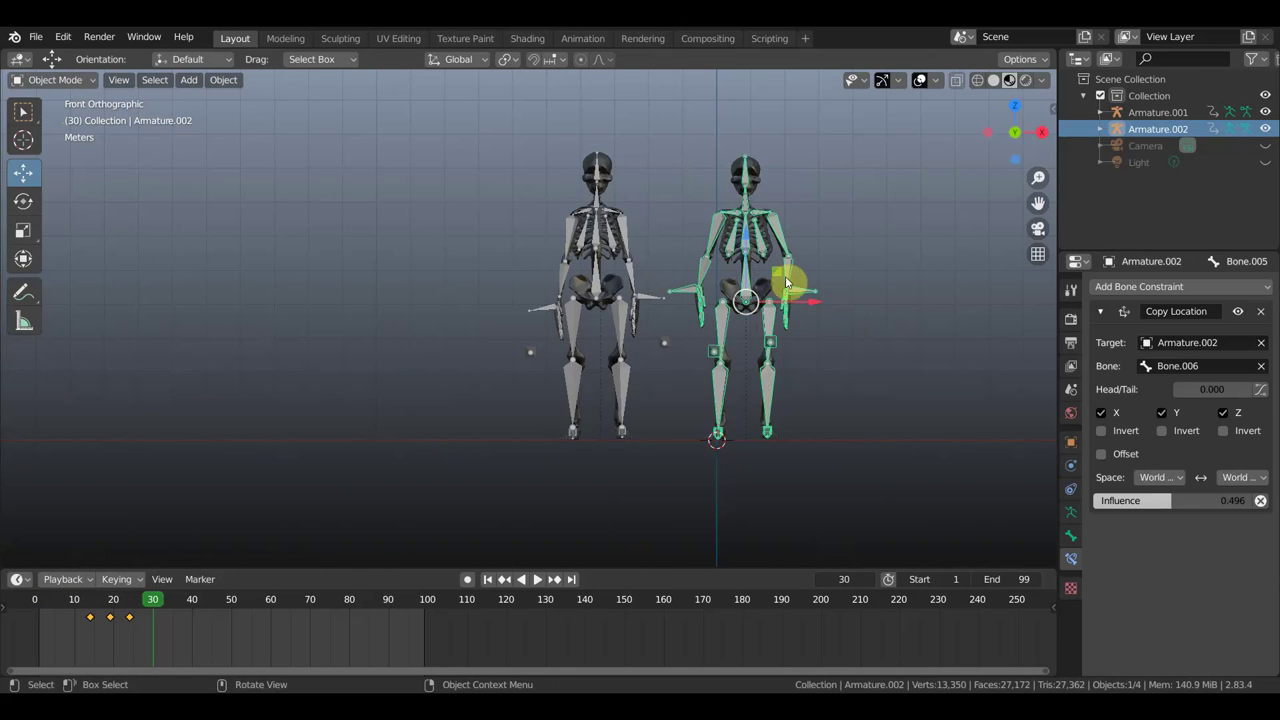
{"action": "left_click", "coordinate": [755, 175], "text": "shift"}
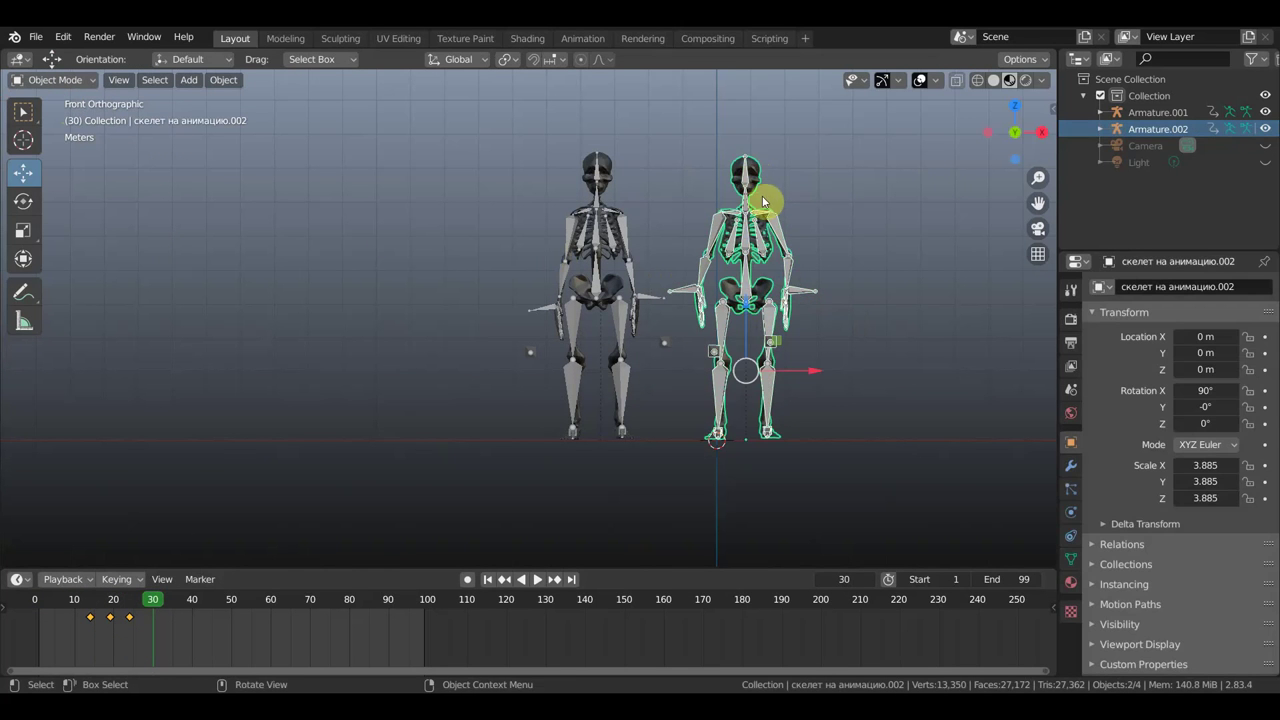
{"action": "key", "text": "shift+d"}
{"action": "right_click", "coordinate": [888, 322]}
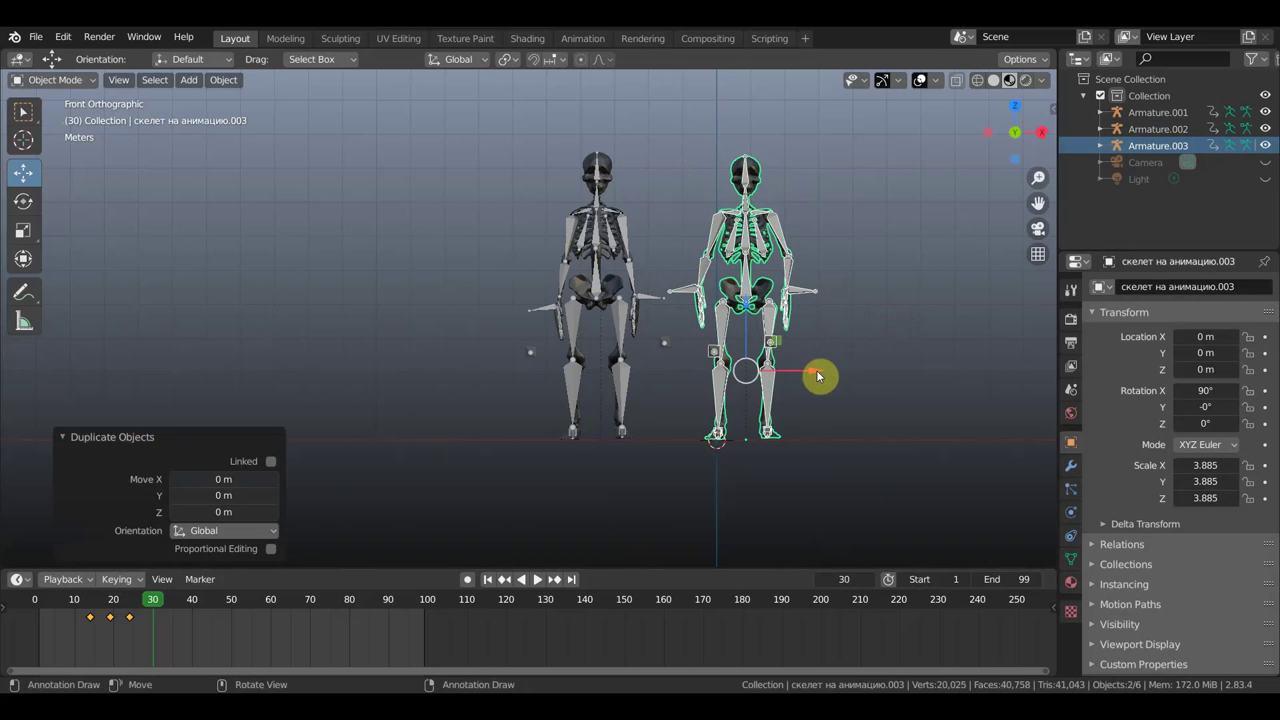
{"action": "key", "text": "g"}
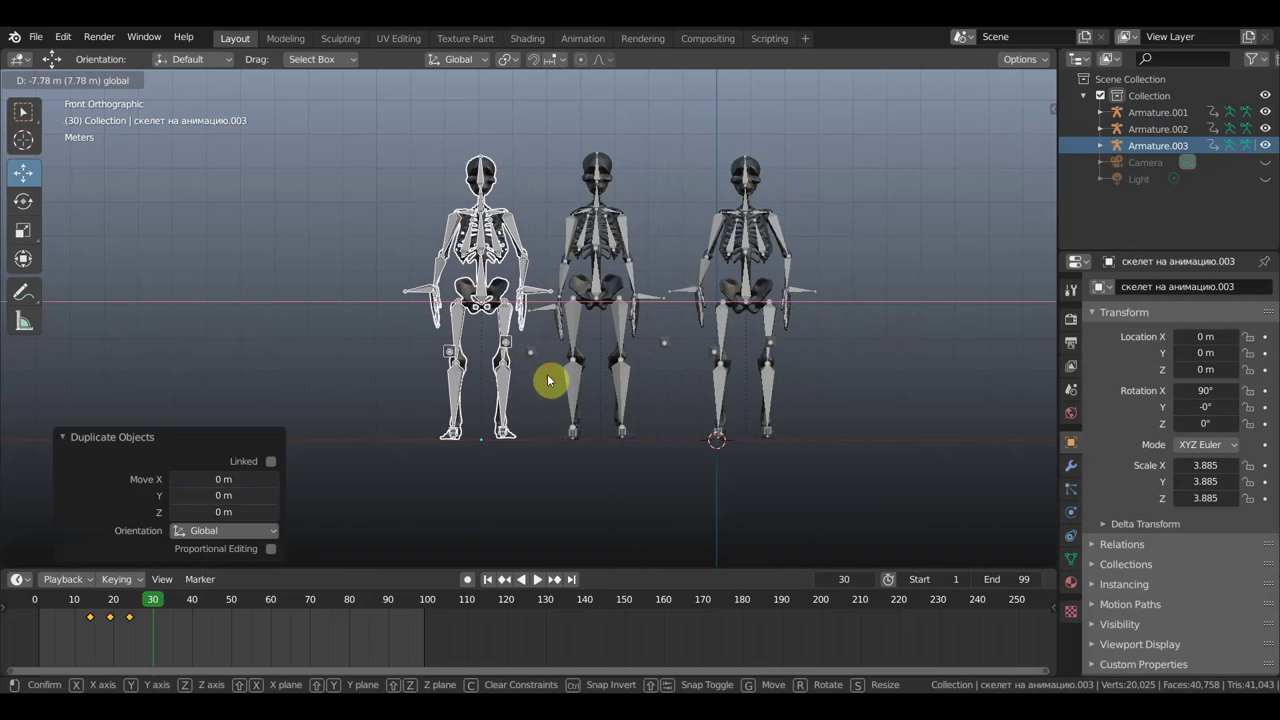
{"action": "left_click", "coordinate": [545, 368]}
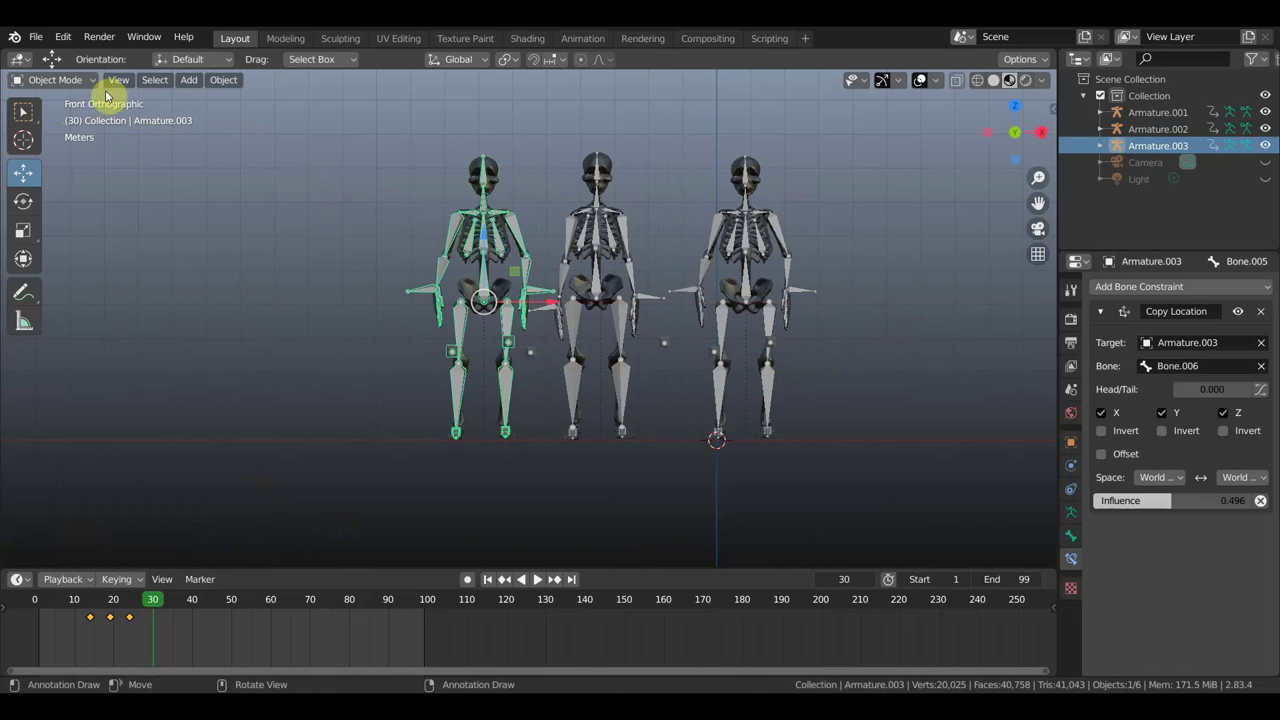
Step: Put the new skeleton in Pose Mode and shift its keyframes 5 frames later
{"action": "left_click", "coordinate": [74, 82]}
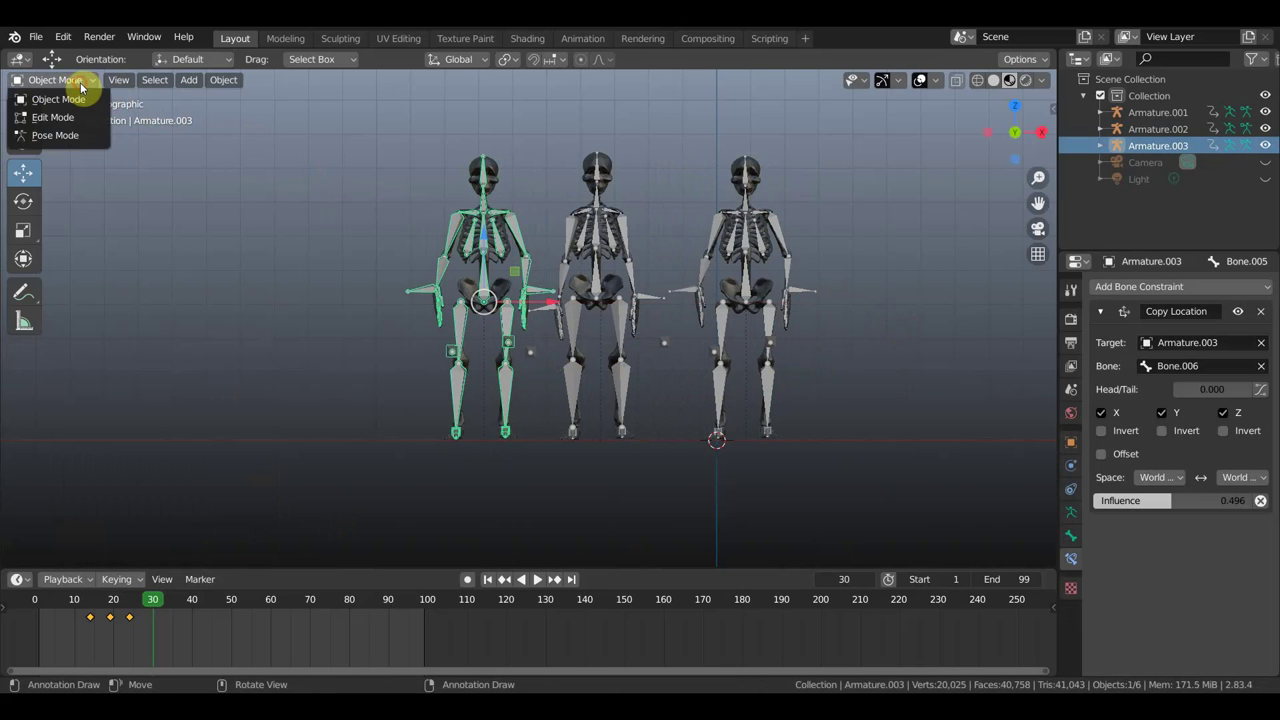
{"action": "left_click", "coordinate": [66, 135]}
{"action": "left_click_drag", "start_coordinate": [155, 598], "coordinate": [92, 601]}
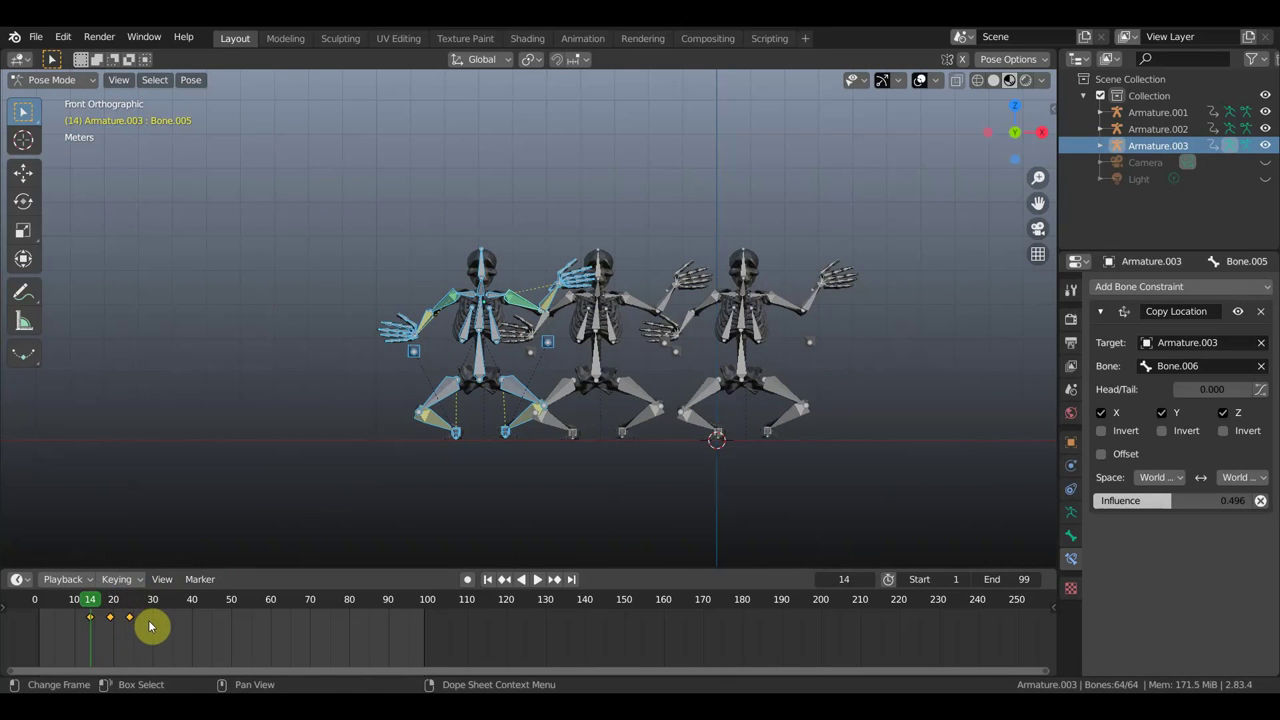
{"action": "key", "text": "g"}
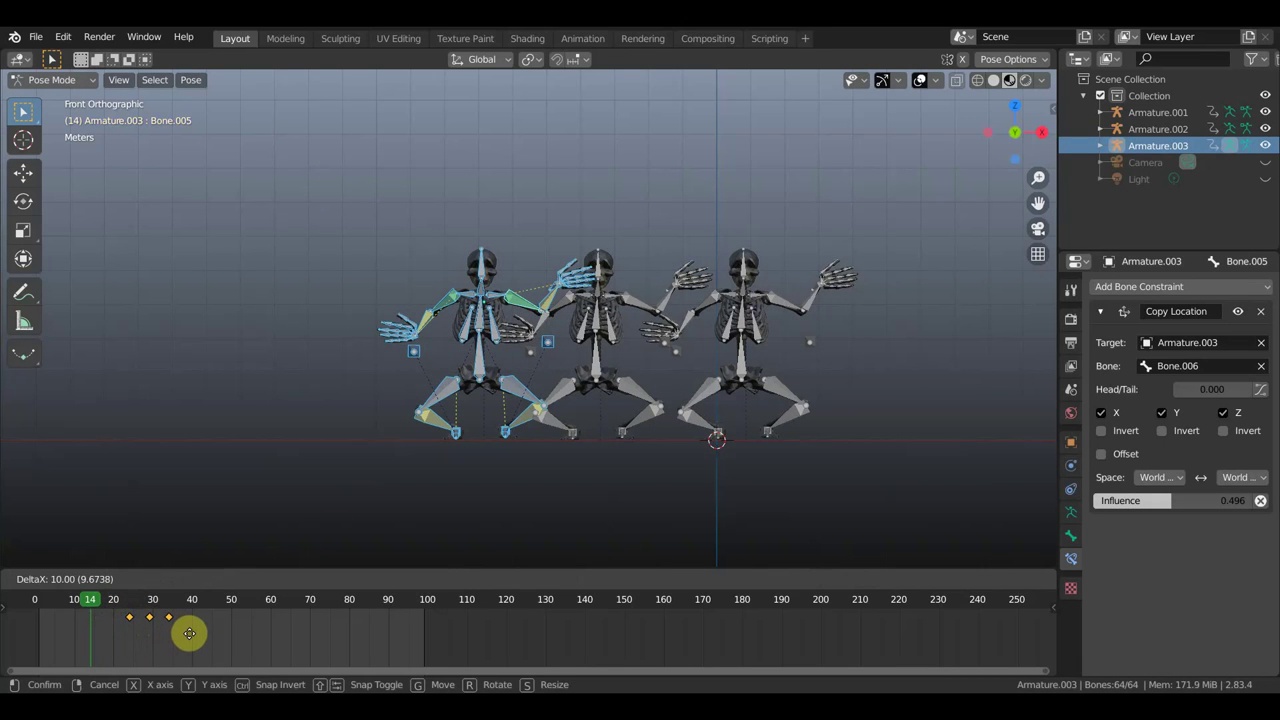
{"action": "left_click", "coordinate": [189, 633]}
{"action": "mouse_move", "coordinate": [80, 596]}
{"action": "left_mouse_down"}
{"action": "mouse_move", "coordinate": [49, 594]}
{"action": "mouse_move", "coordinate": [152, 617]}
{"action": "left_mouse_up"}
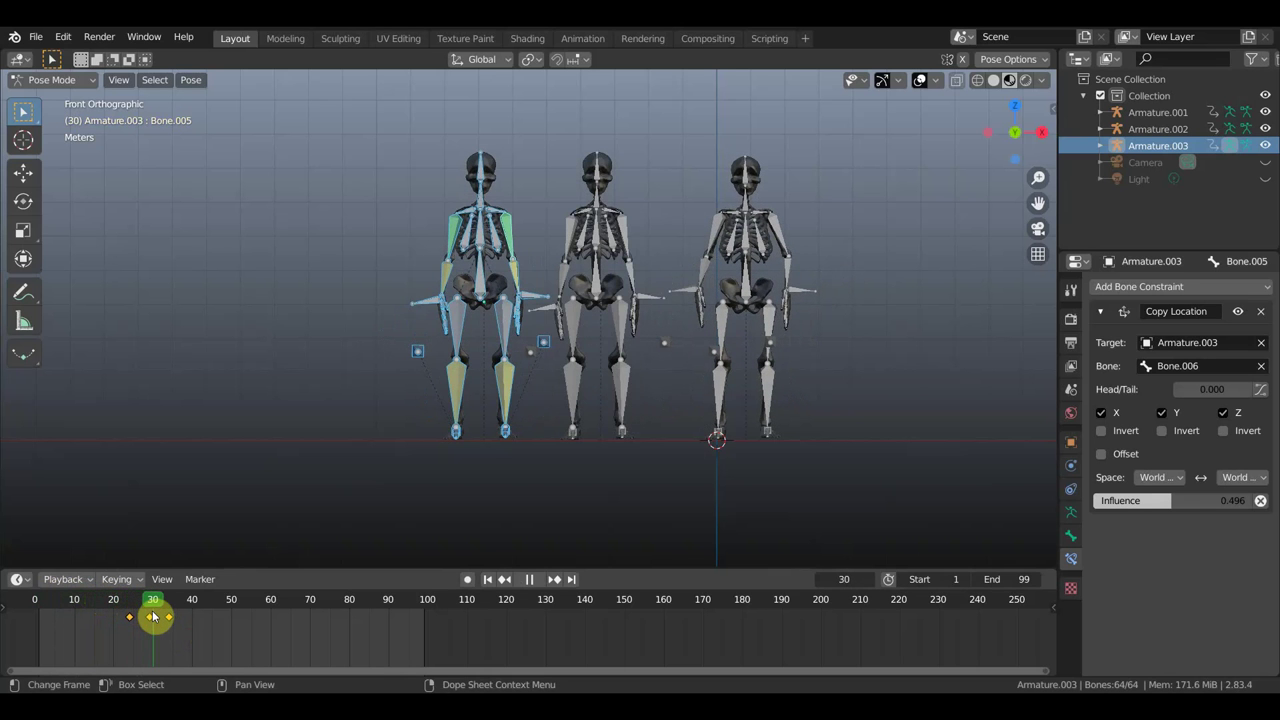
Step: Push the keyframes a further 8, then 2, frames later to about frames 33–43
{"action": "key", "text": "g"}
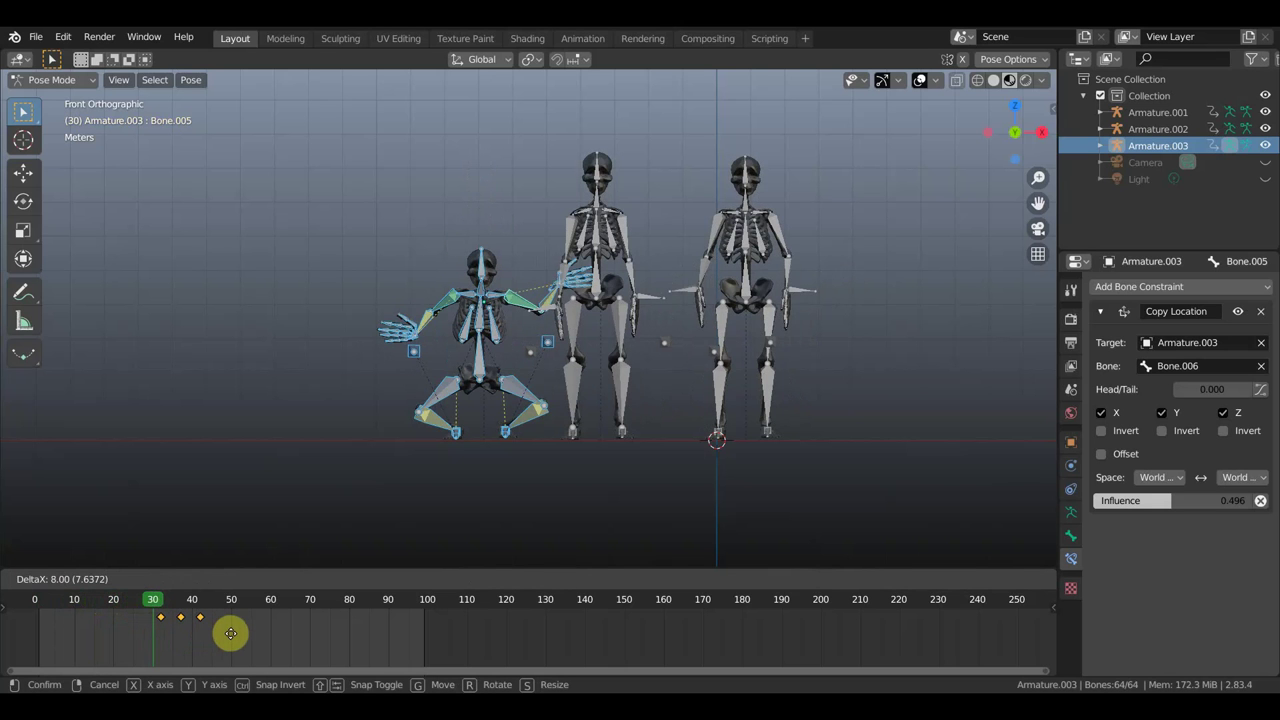
{"action": "left_click", "coordinate": [228, 633]}
{"action": "mouse_move", "coordinate": [157, 601]}
{"action": "left_mouse_down"}
{"action": "mouse_move", "coordinate": [174, 606]}
{"action": "mouse_move", "coordinate": [80, 605]}
{"action": "mouse_move", "coordinate": [177, 622]}
{"action": "left_mouse_up"}
{"action": "key", "text": "g"}
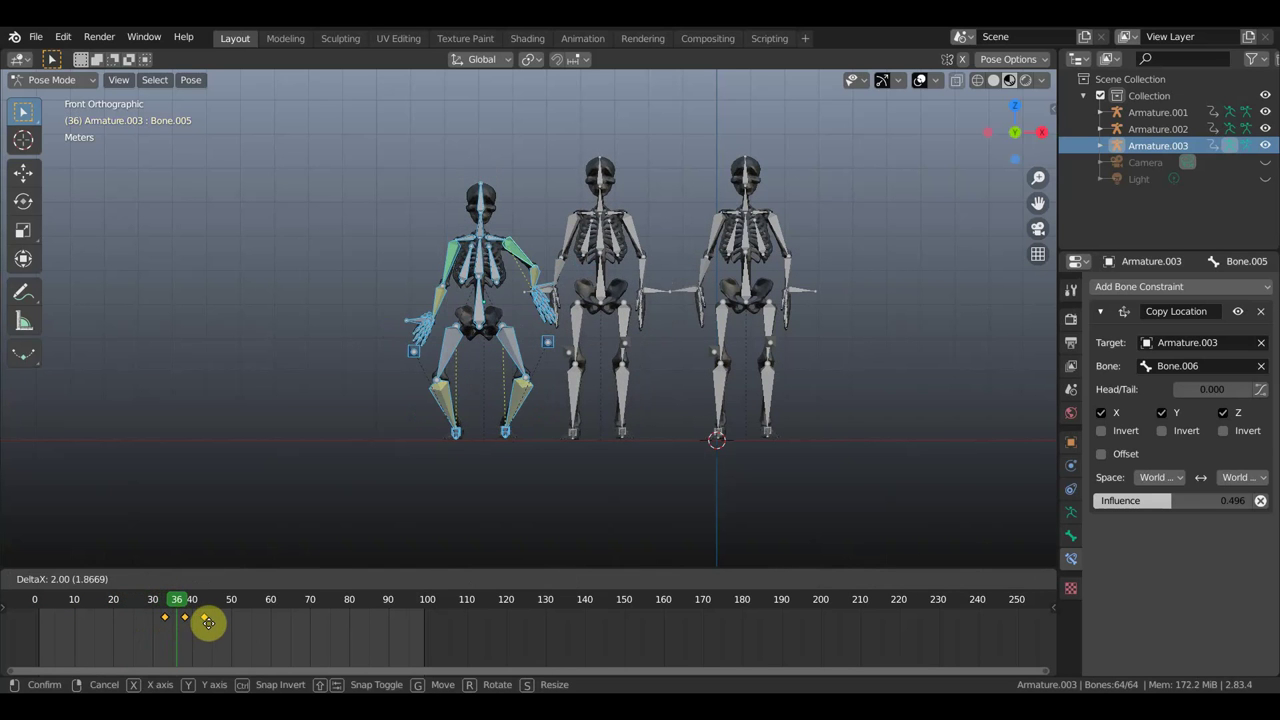
{"action": "left_click", "coordinate": [208, 623]}
{"action": "mouse_move", "coordinate": [176, 601]}
{"action": "left_mouse_down"}
{"action": "mouse_move", "coordinate": [91, 600]}
{"action": "mouse_move", "coordinate": [243, 622]}
{"action": "left_mouse_up"}
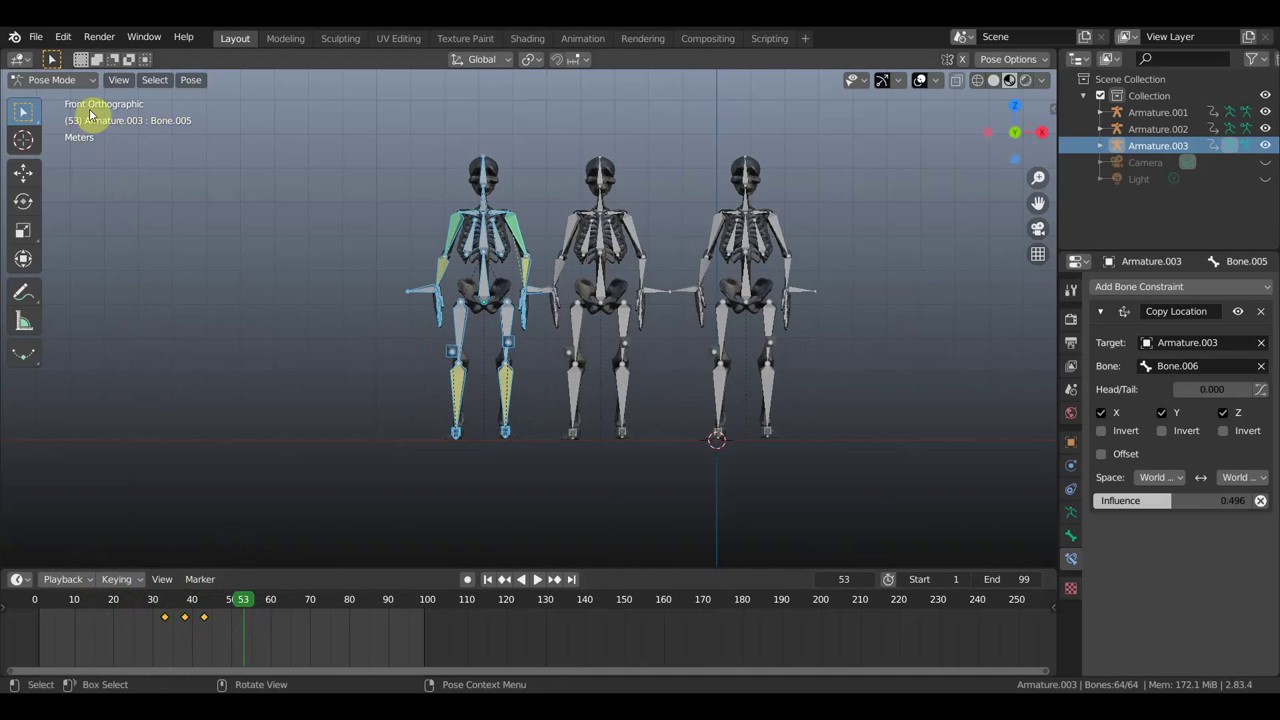
Step: Duplicate the third skeleton with its rig to the far left as Armature.004 and put it in Pose Mode
{"action": "left_click", "coordinate": [73, 79]}
{"action": "left_click", "coordinate": [60, 99]}
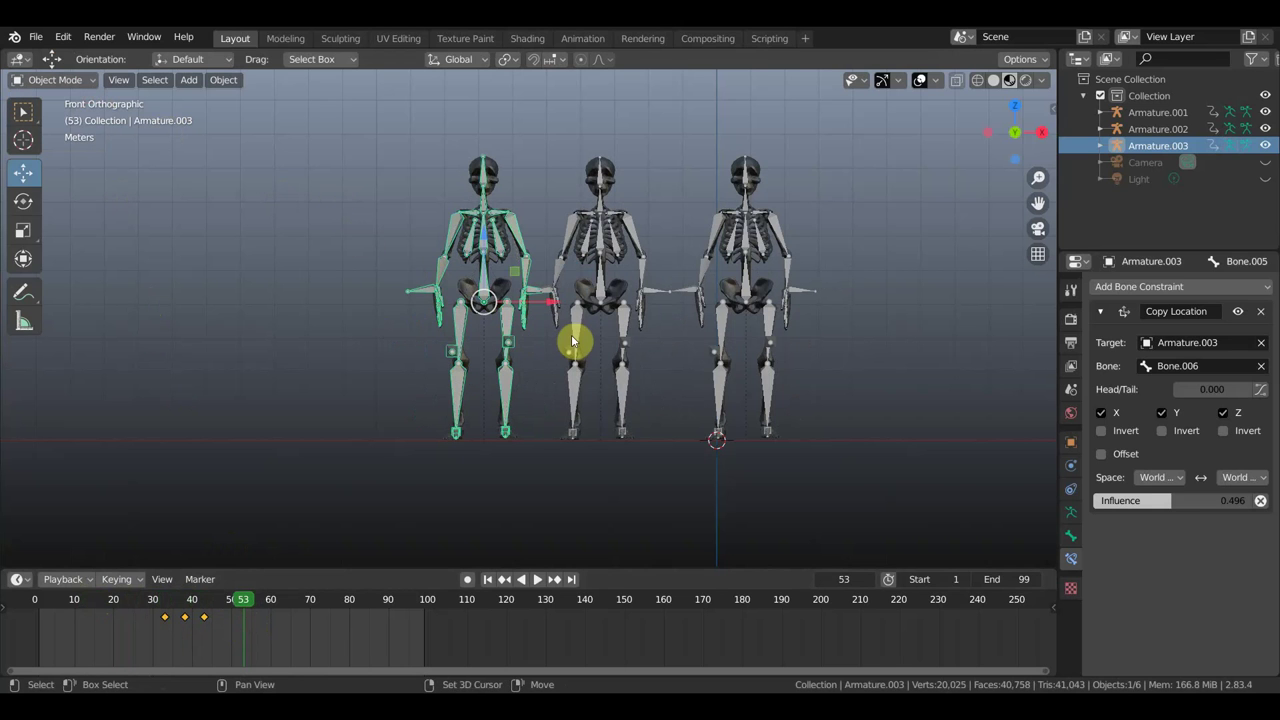
{"action": "left_click", "coordinate": [515, 207], "text": "shift"}
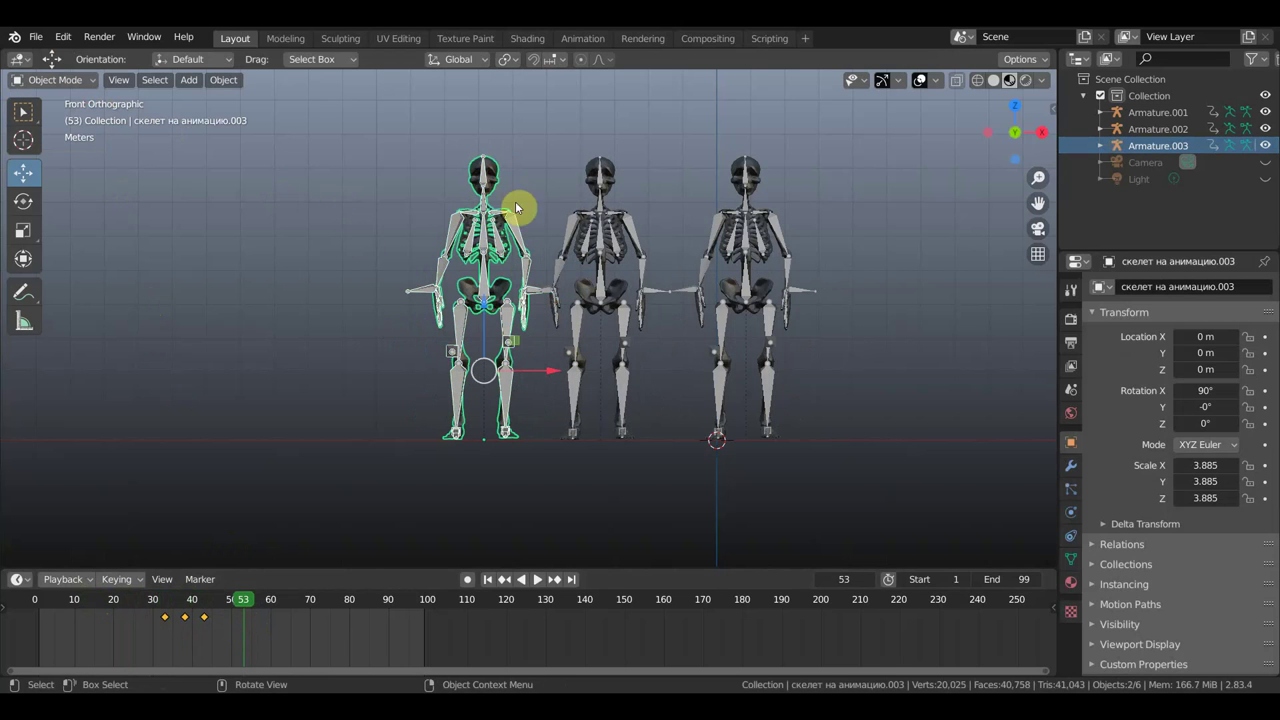
{"action": "key", "text": "shift+d"}
{"action": "right_click", "coordinate": [536, 347]}
{"action": "key", "text": "g"}
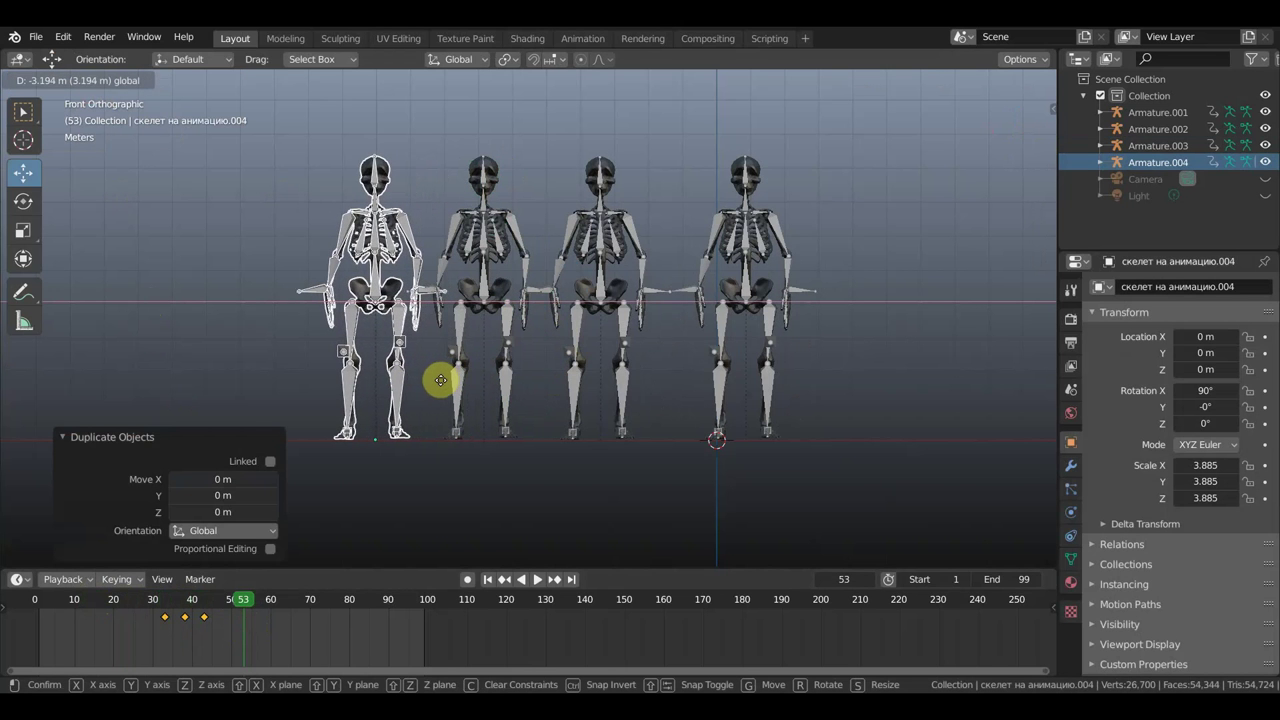
{"action": "left_click", "coordinate": [442, 379]}
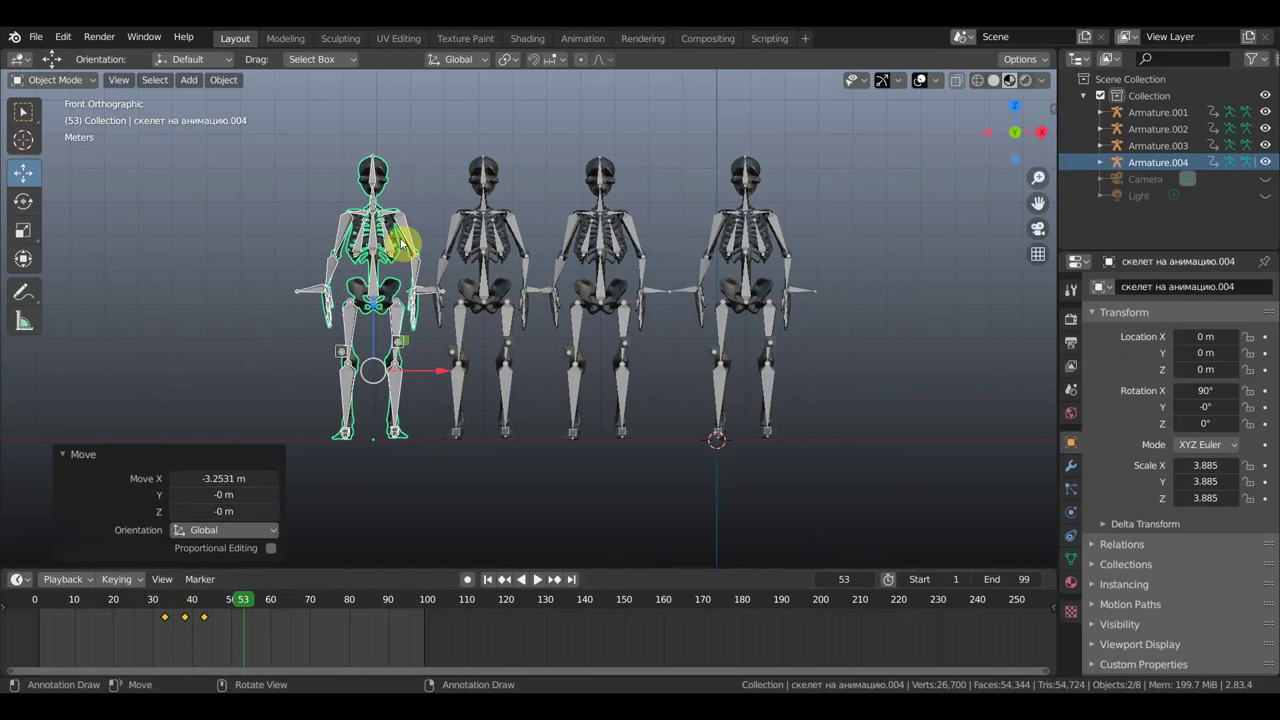
{"action": "left_click", "coordinate": [407, 234]}
{"action": "left_click", "coordinate": [40, 80]}
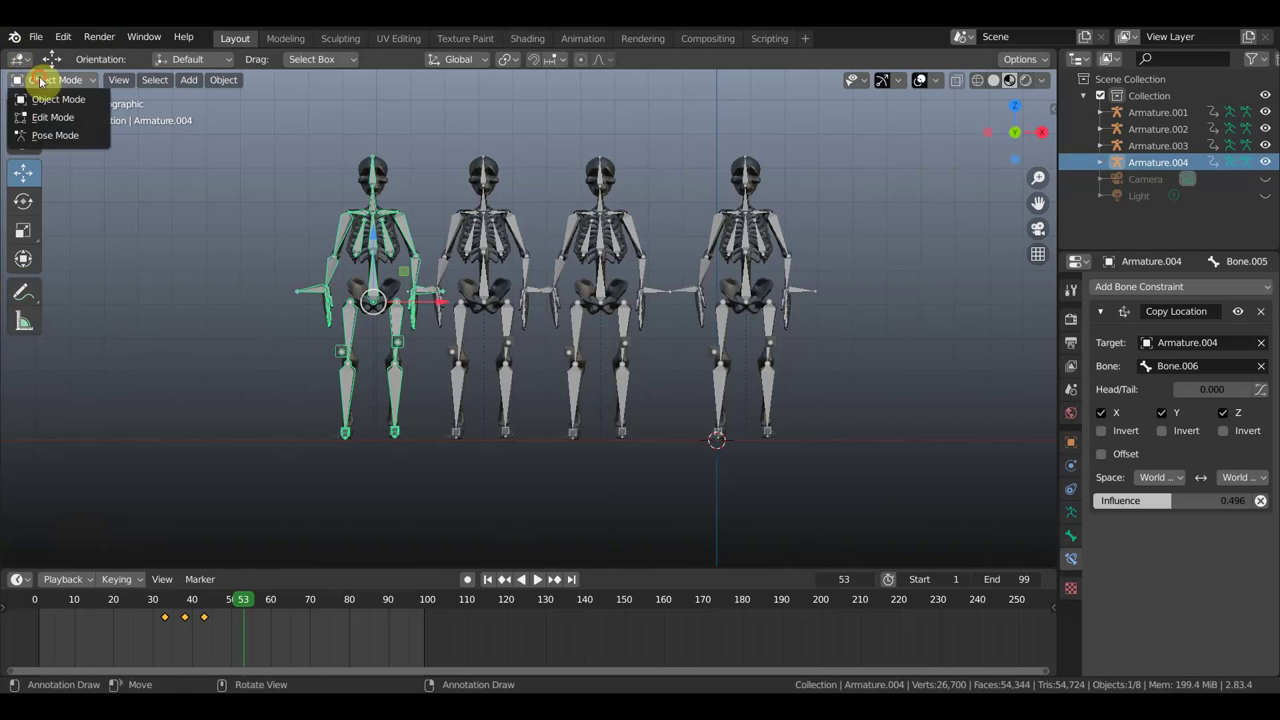
{"action": "left_click", "coordinate": [60, 135]}
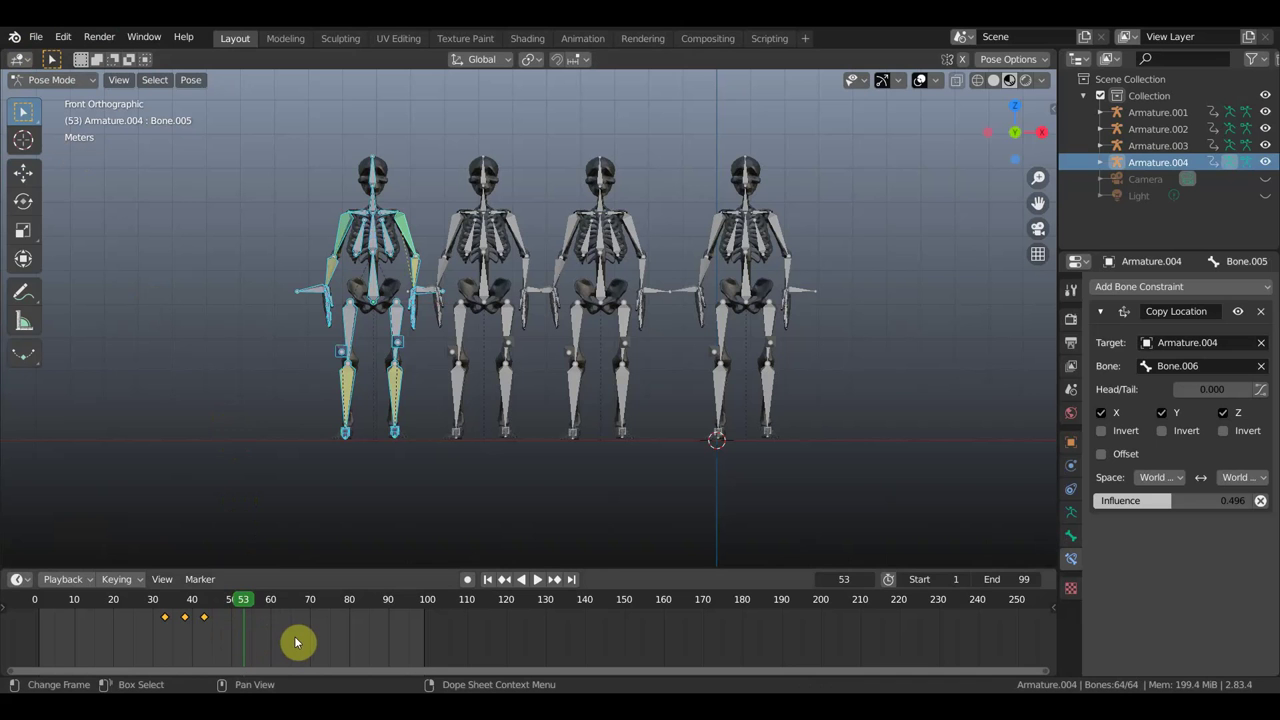
Step: Slide Armature.004's keyframes about 12 frames later to frames 45–55 and scrub to check
{"action": "key", "text": "g"}
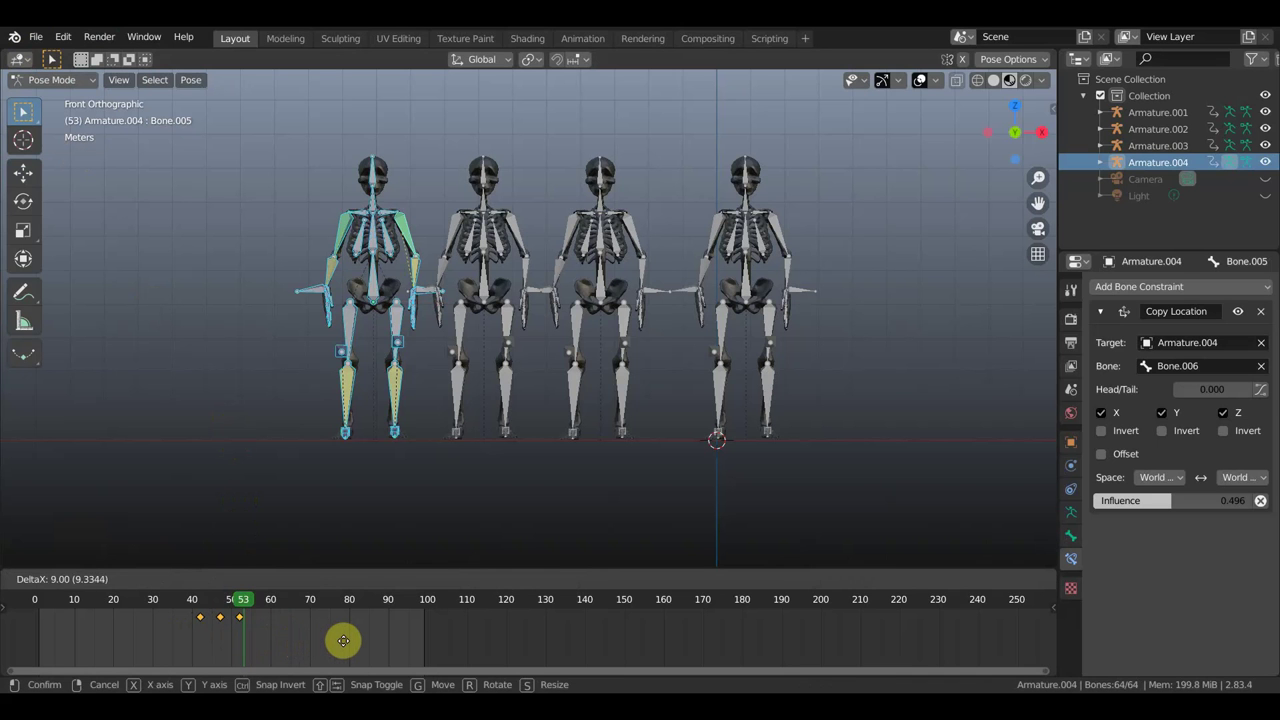
{"action": "left_click", "coordinate": [346, 640]}
{"action": "mouse_move", "coordinate": [248, 606]}
{"action": "left_mouse_down"}
{"action": "mouse_move", "coordinate": [71, 600]}
{"action": "mouse_move", "coordinate": [220, 625]}
{"action": "left_mouse_up"}
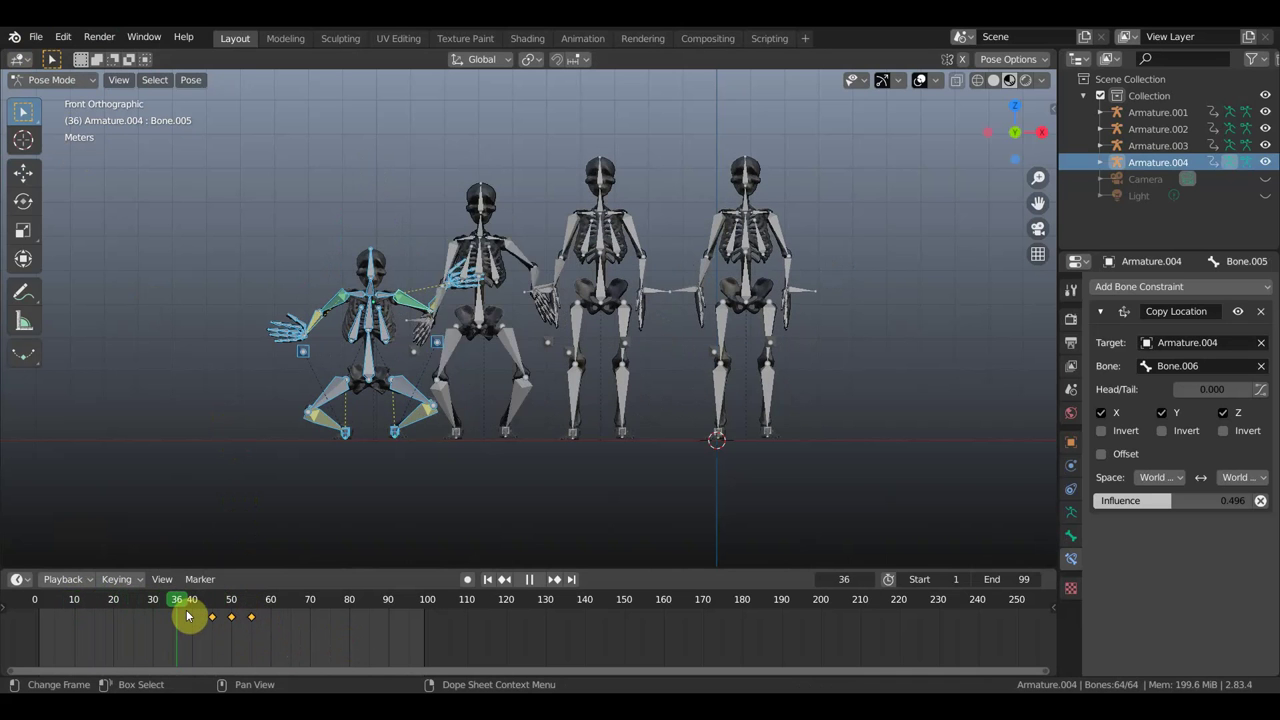
{"action": "left_click_drag", "start_coordinate": [220, 625], "coordinate": [250, 635]}
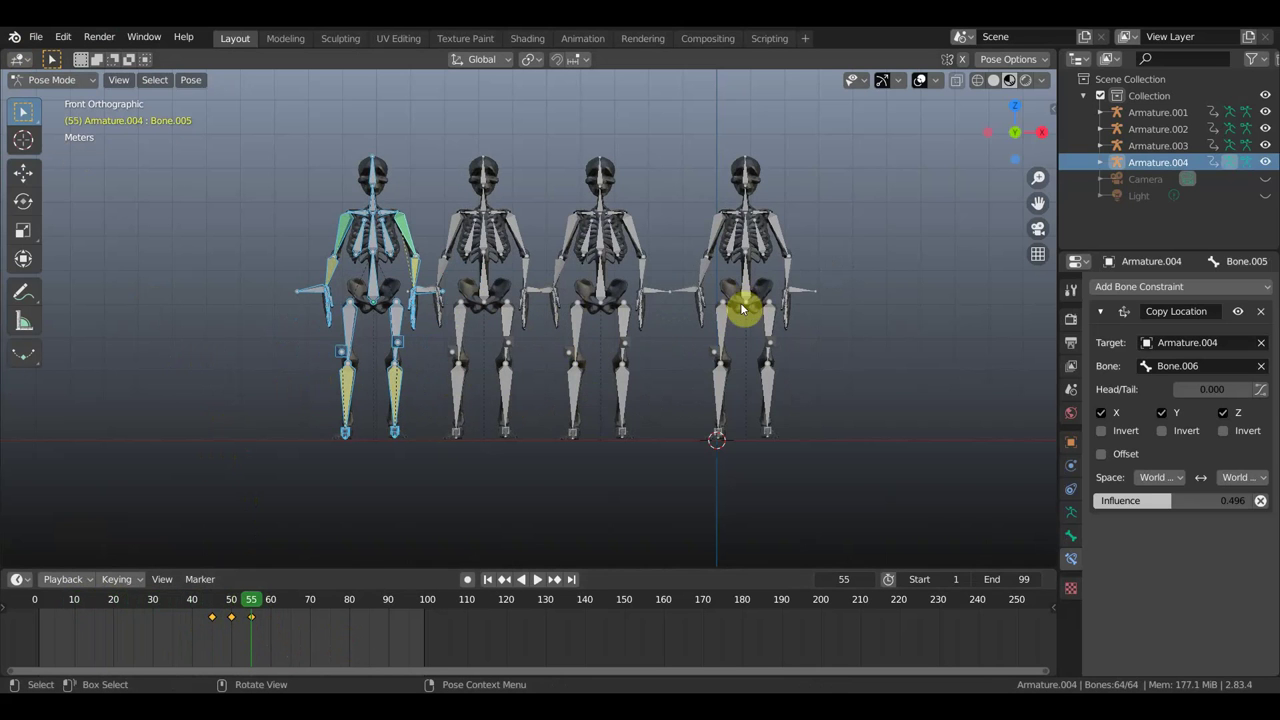
Step: Select the four left skeletons and slide them about 1.1 m along X for even spacing
{"action": "left_click", "coordinate": [55, 80]}
{"action": "left_click", "coordinate": [60, 100]}
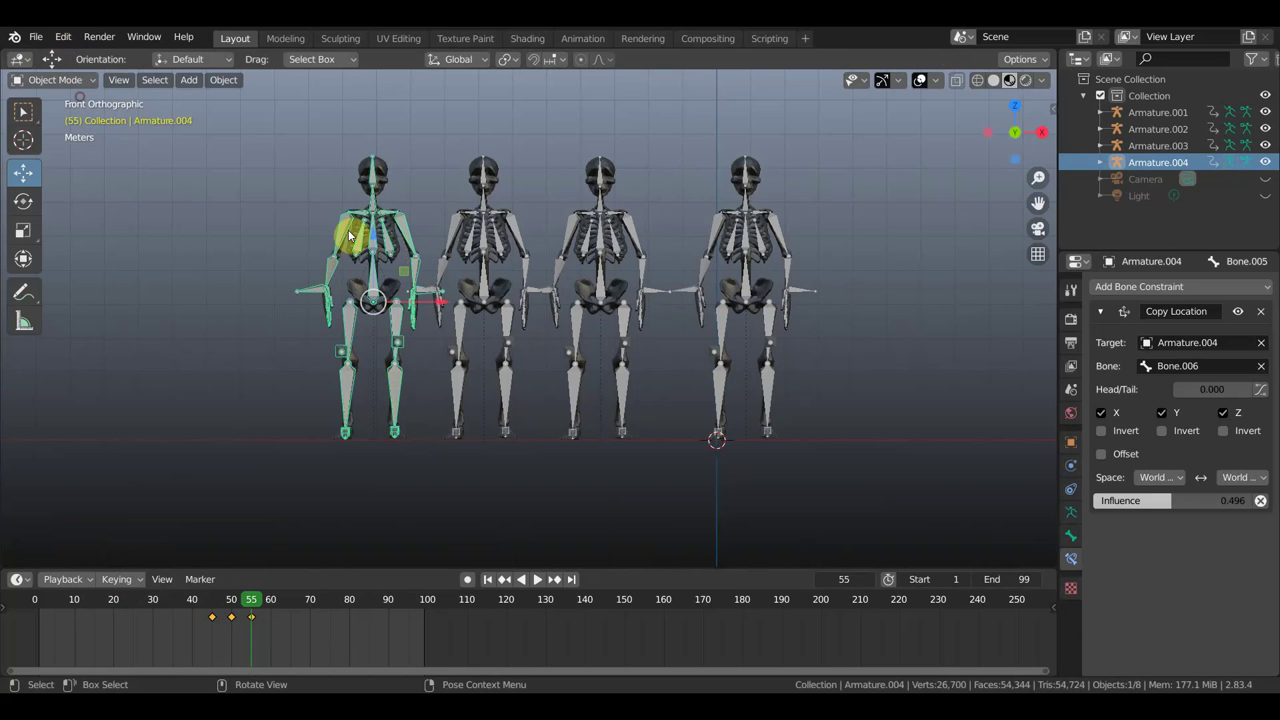
{"action": "left_click_drag", "start_coordinate": [657, 478], "coordinate": [298, 126]}
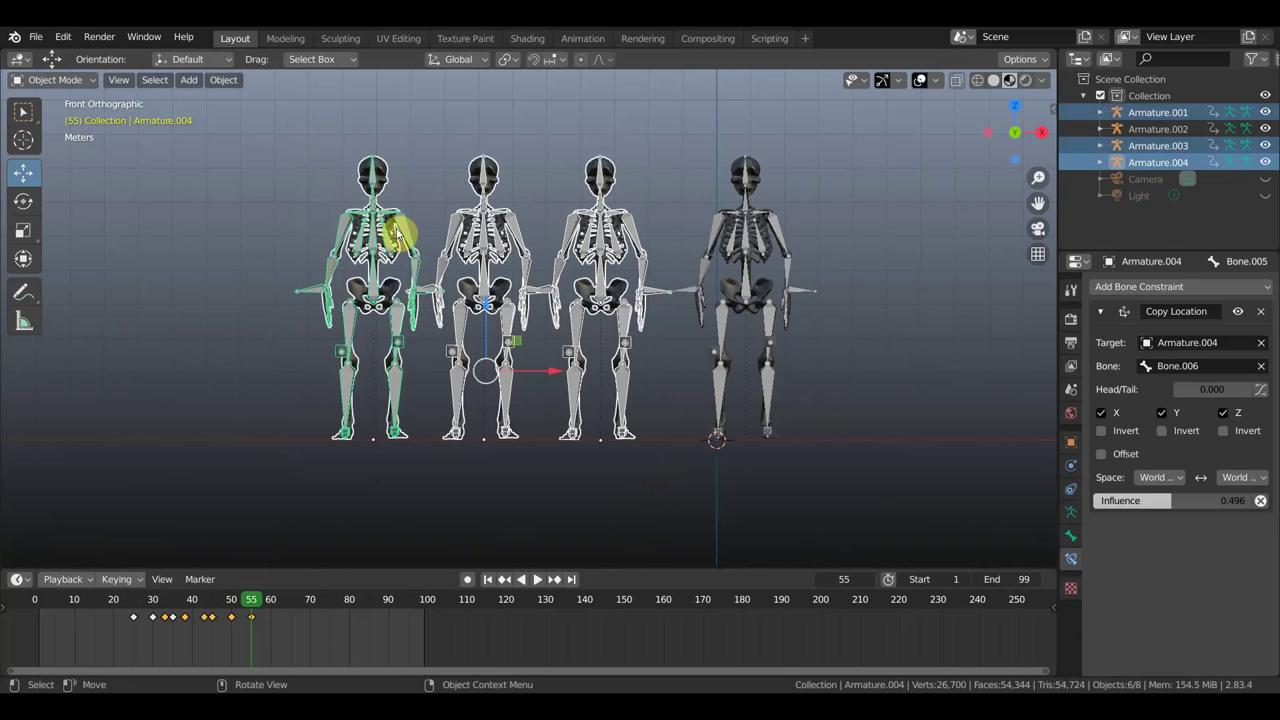
{"action": "left_click_drag", "start_coordinate": [397, 233], "coordinate": [433, 228]}
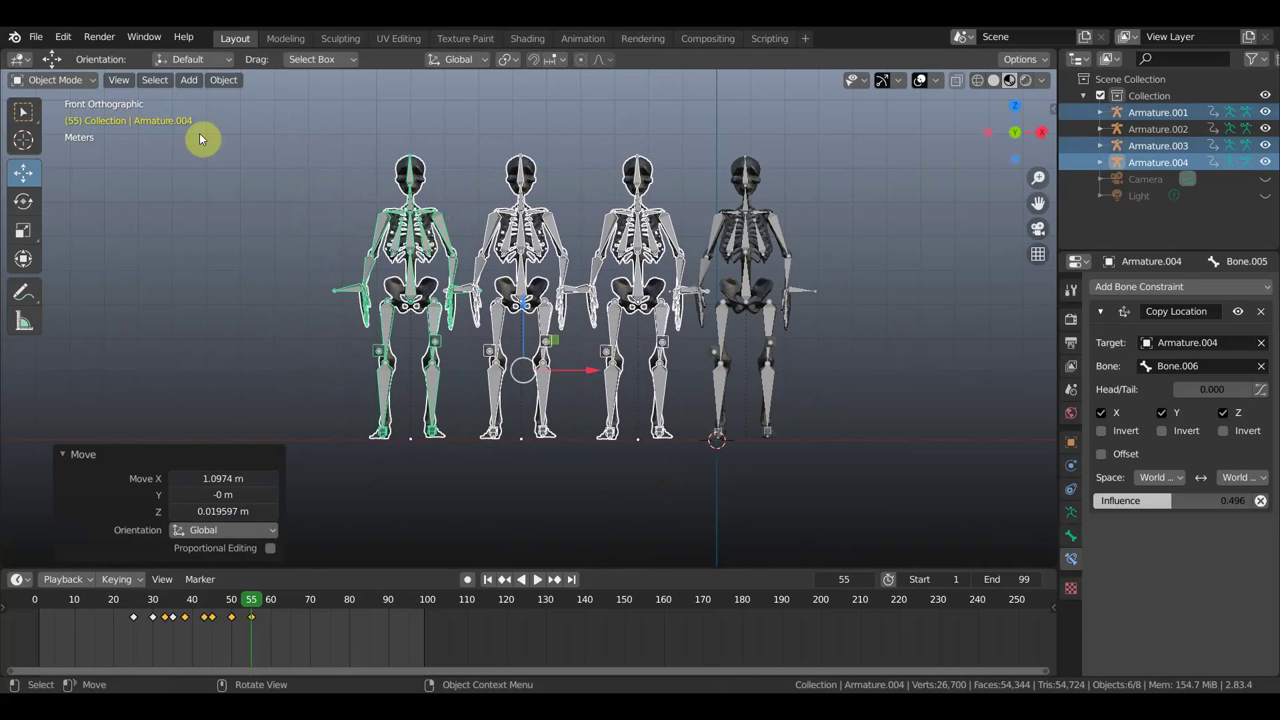
{"action": "left_click", "coordinate": [452, 497]}
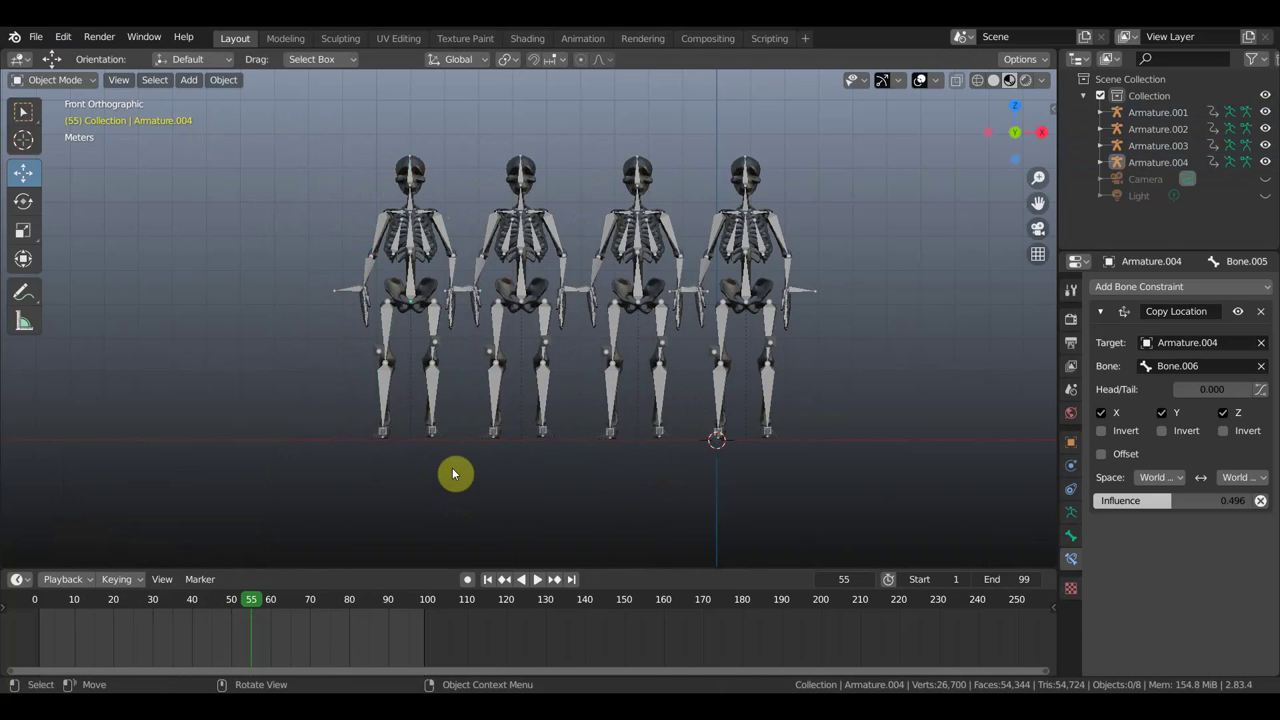
Step: Duplicate the leftmost skeleton as Armature.005 at the row's left end and put it in Pose Mode
{"action": "left_click", "coordinate": [447, 233]}
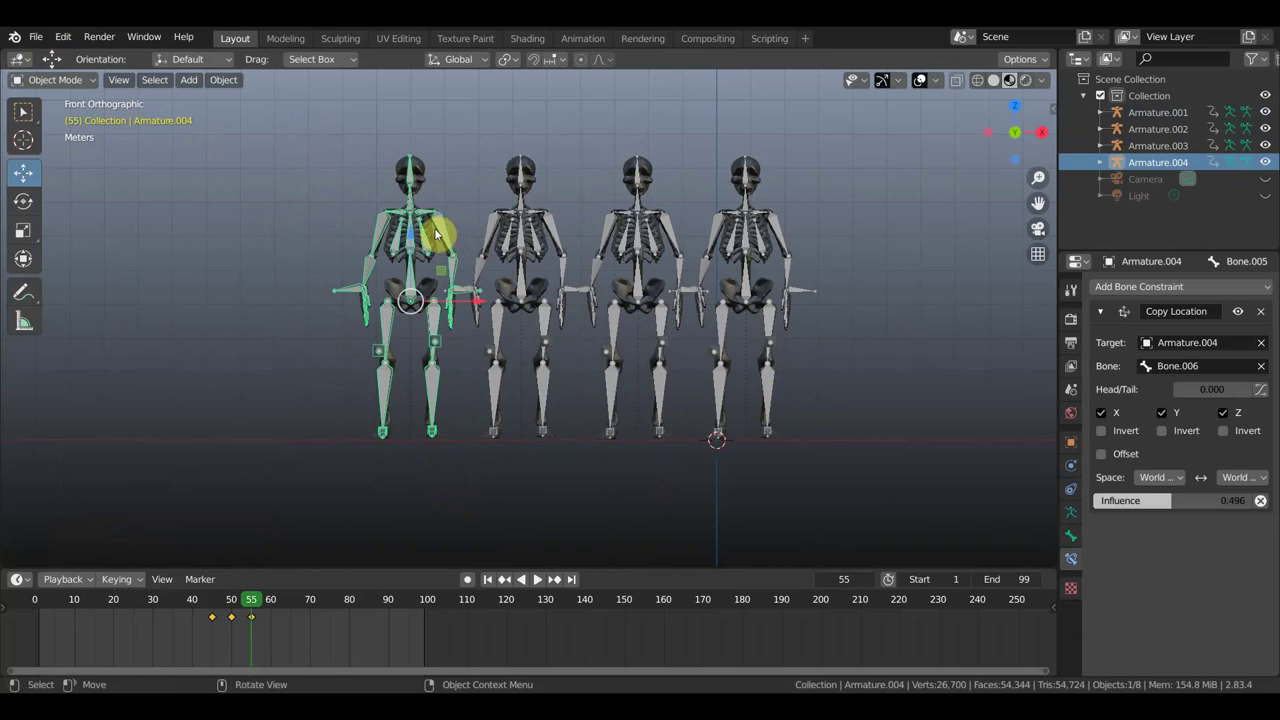
{"action": "left_click", "coordinate": [438, 203], "text": "shift"}
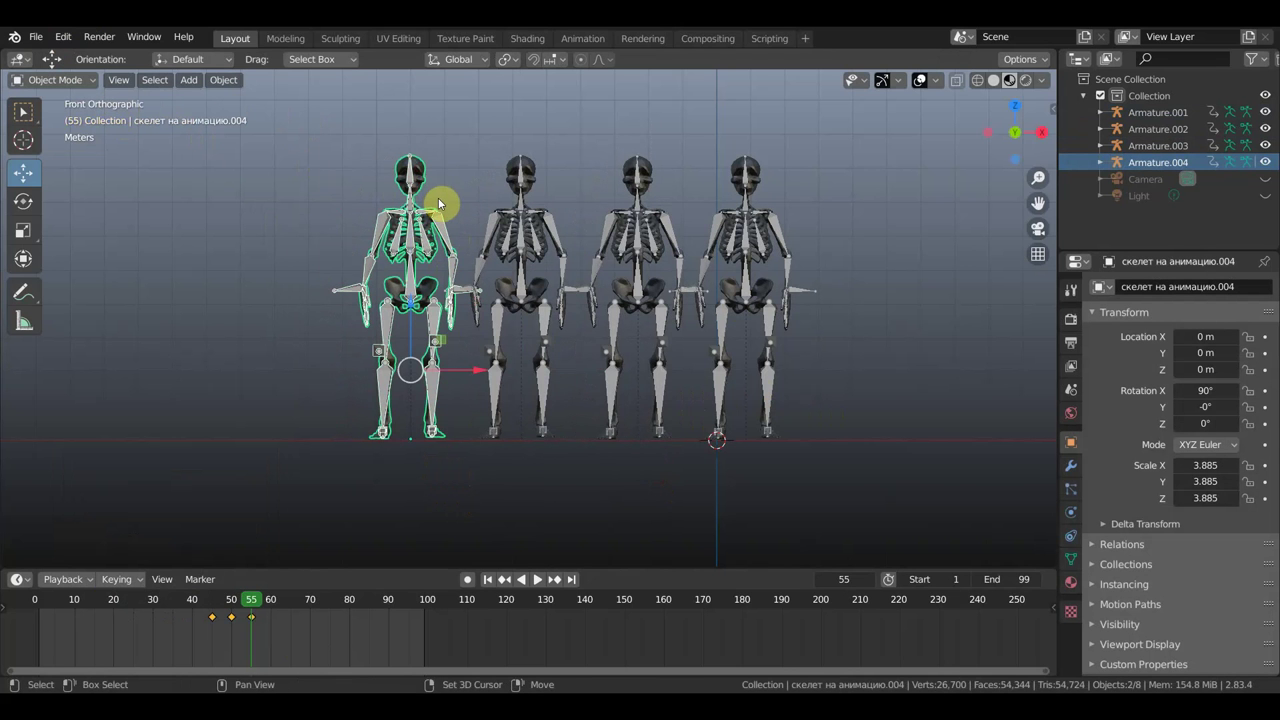
{"action": "key", "text": "shift+d"}
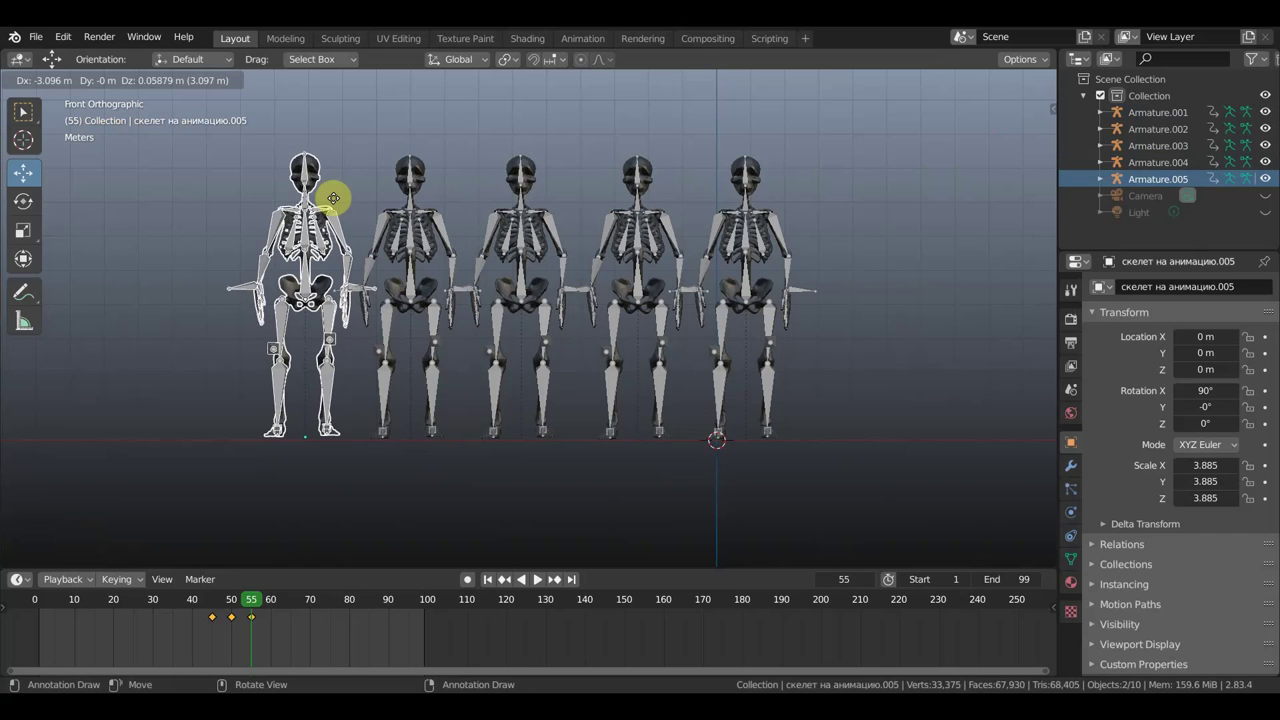
{"action": "left_click", "coordinate": [330, 198]}
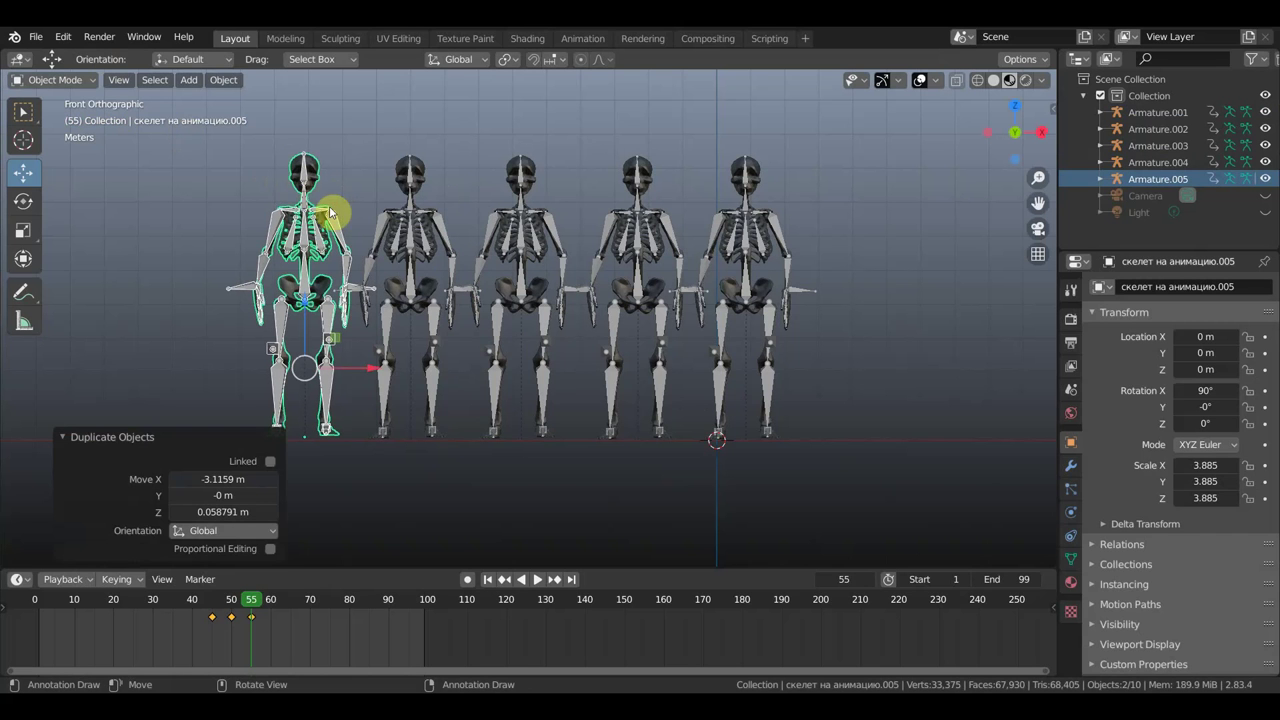
{"action": "left_click", "coordinate": [340, 232]}
{"action": "left_click", "coordinate": [70, 79]}
{"action": "left_click", "coordinate": [73, 136]}
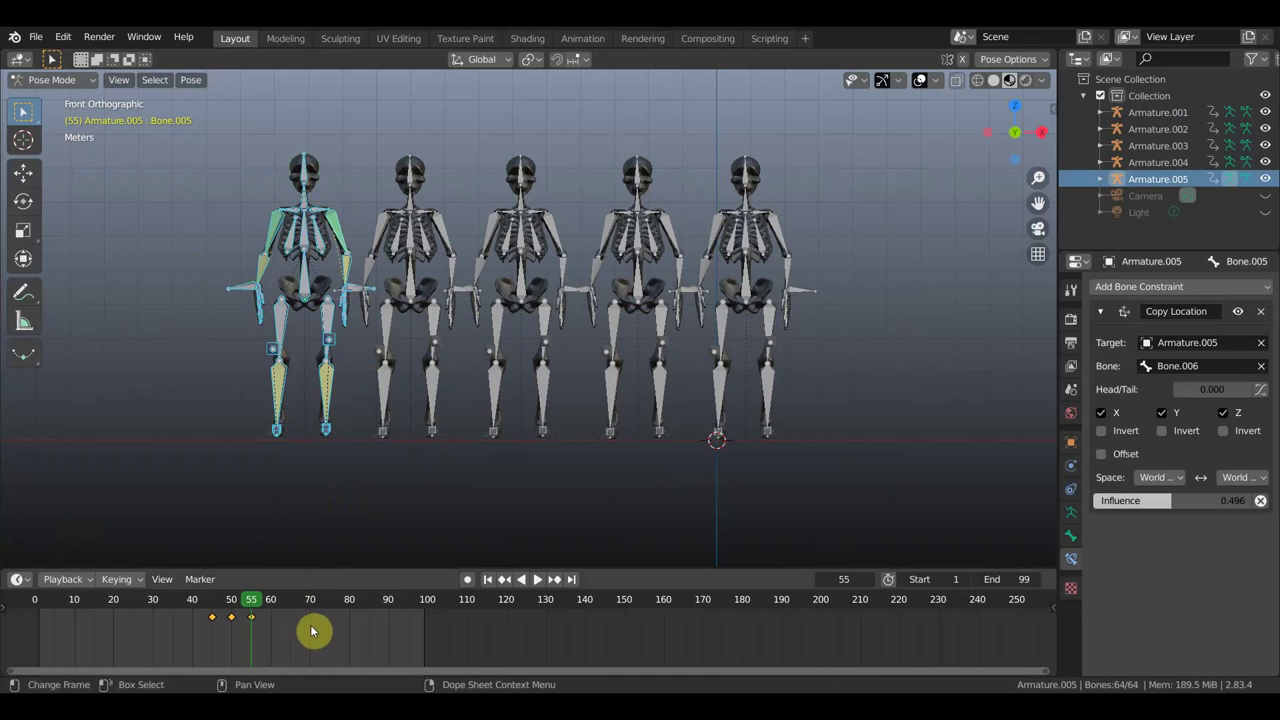
Step: Shift Armature.005's keyframes 10 frames later and set the scene end frame to 65
{"action": "key", "text": "g"}
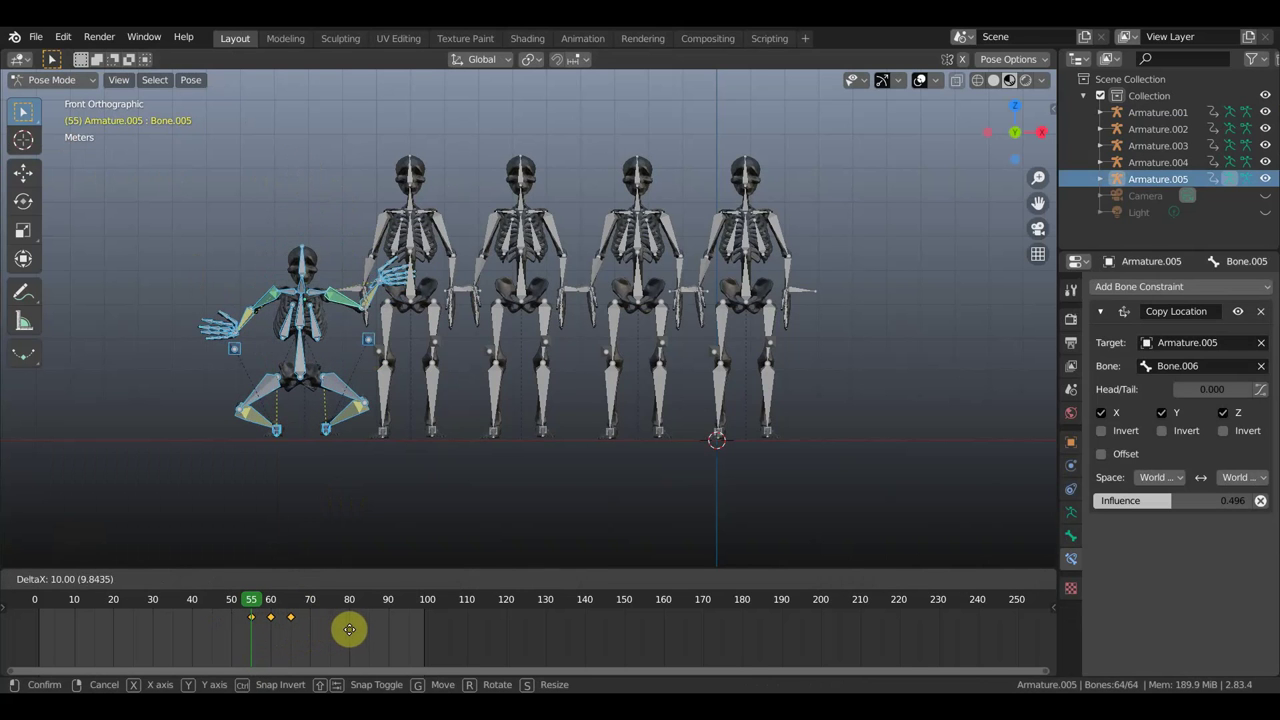
{"action": "left_click", "coordinate": [349, 629]}
{"action": "mouse_move", "coordinate": [249, 606]}
{"action": "left_mouse_down"}
{"action": "mouse_move", "coordinate": [46, 590]}
{"action": "mouse_move", "coordinate": [291, 621]}
{"action": "left_mouse_up"}
{"action": "type", "text": "65"}
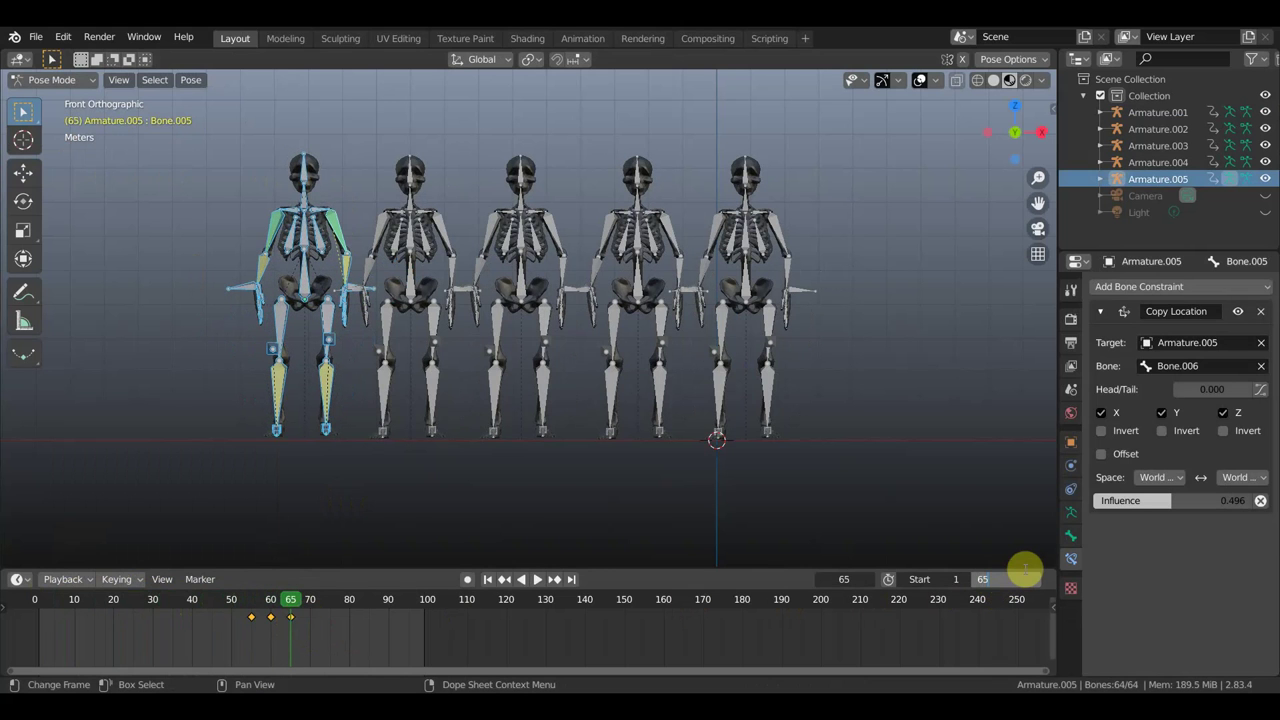
{"action": "key", "text": "Return"}
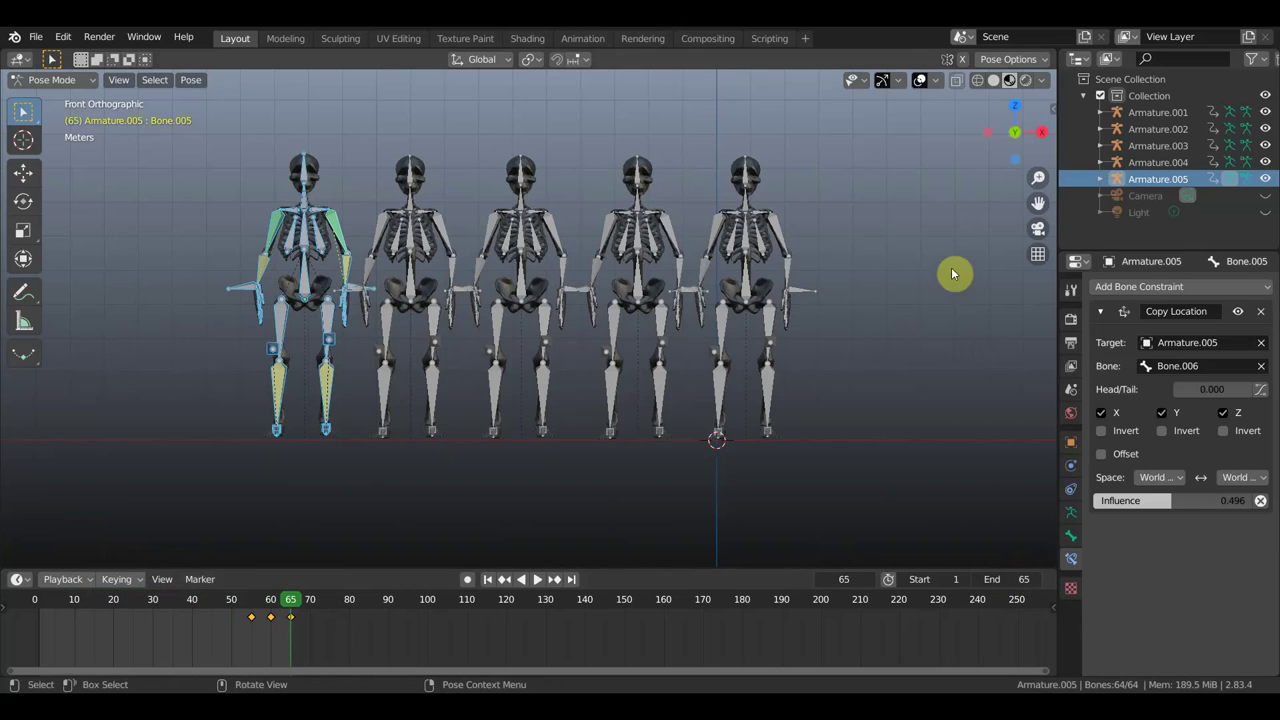
{"action": "left_click", "coordinate": [920, 80]}
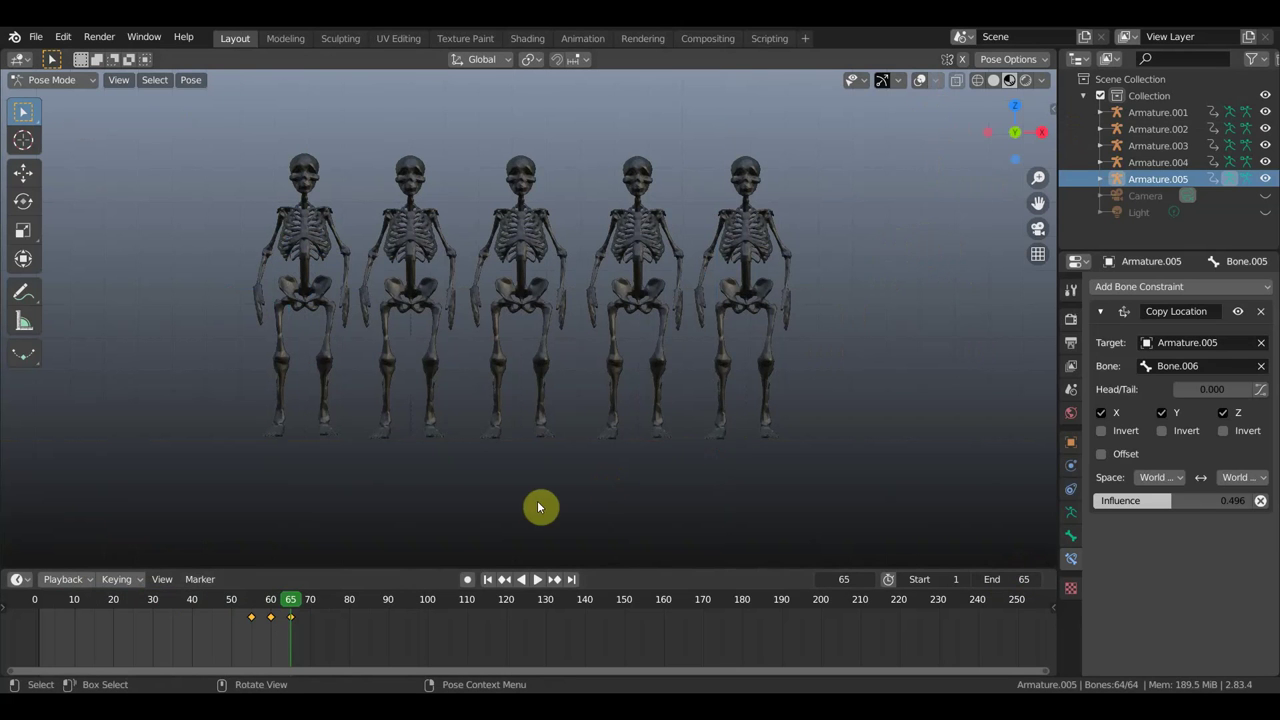
Step: Play the five-skeleton wave with overlays hidden, then restore overlays and return to frame 1
{"action": "left_click", "coordinate": [537, 580]}
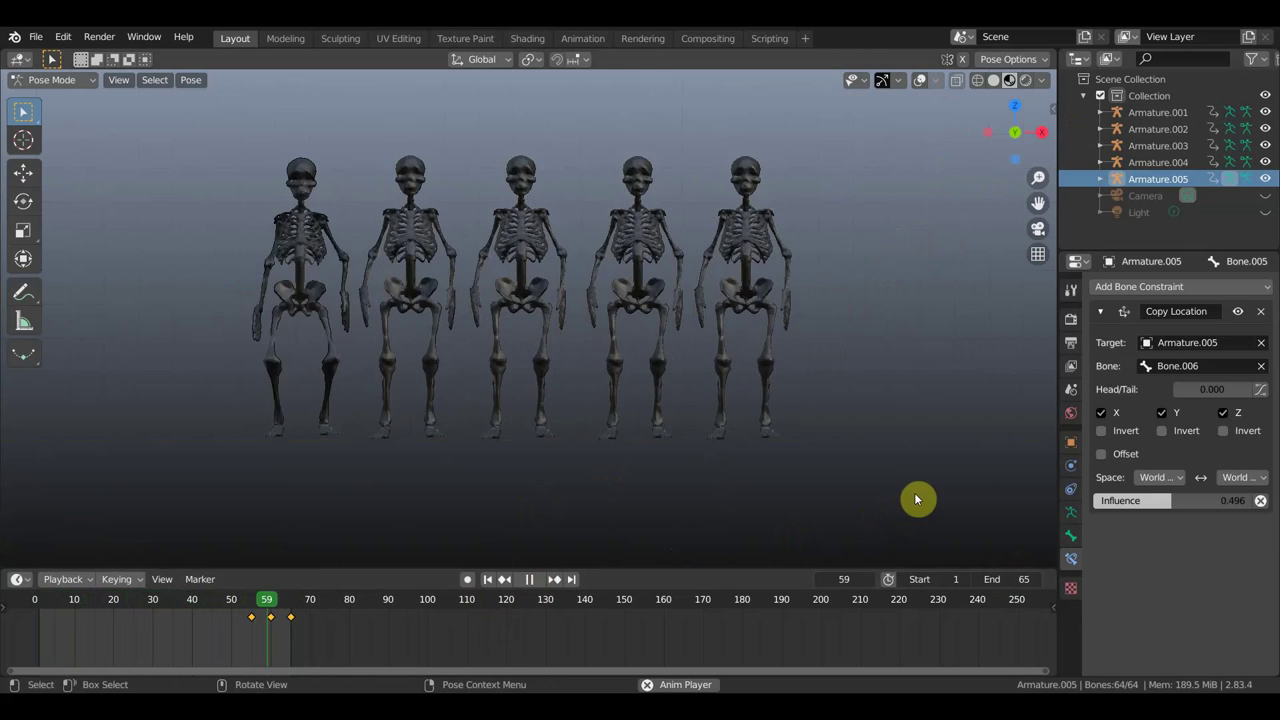
{"action": "left_click", "coordinate": [529, 580]}
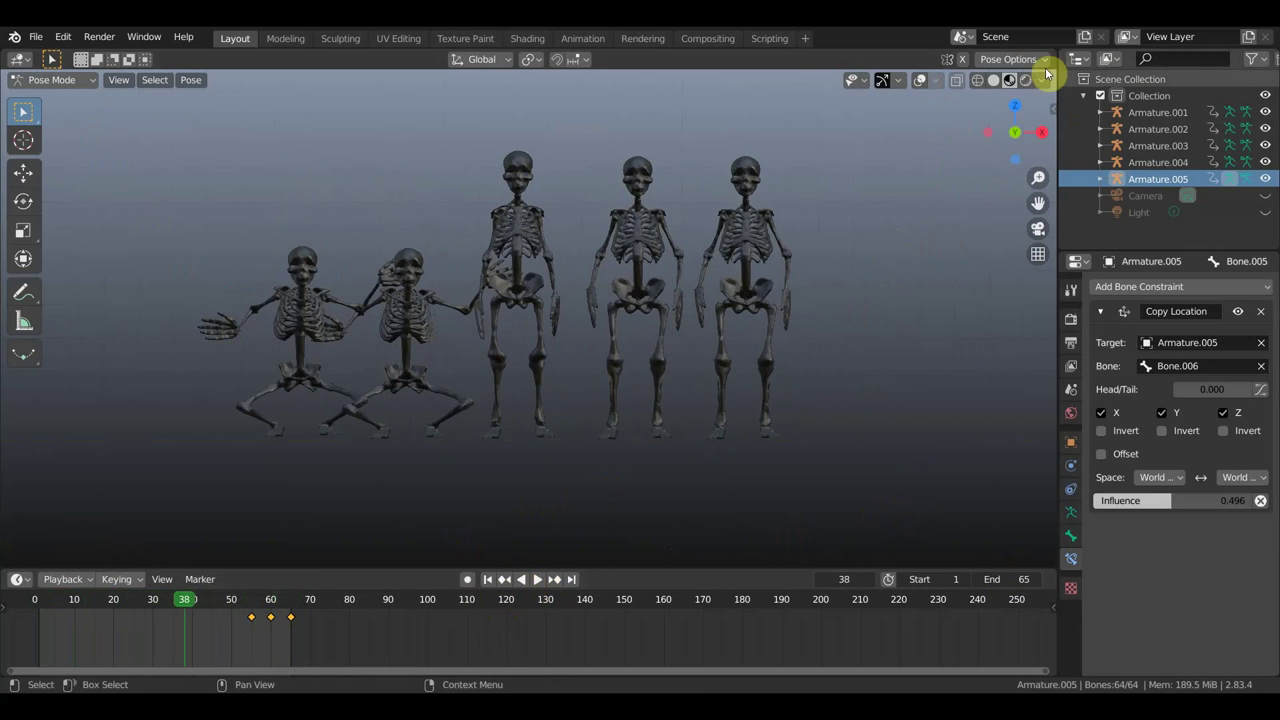
{"action": "left_click", "coordinate": [919, 80]}
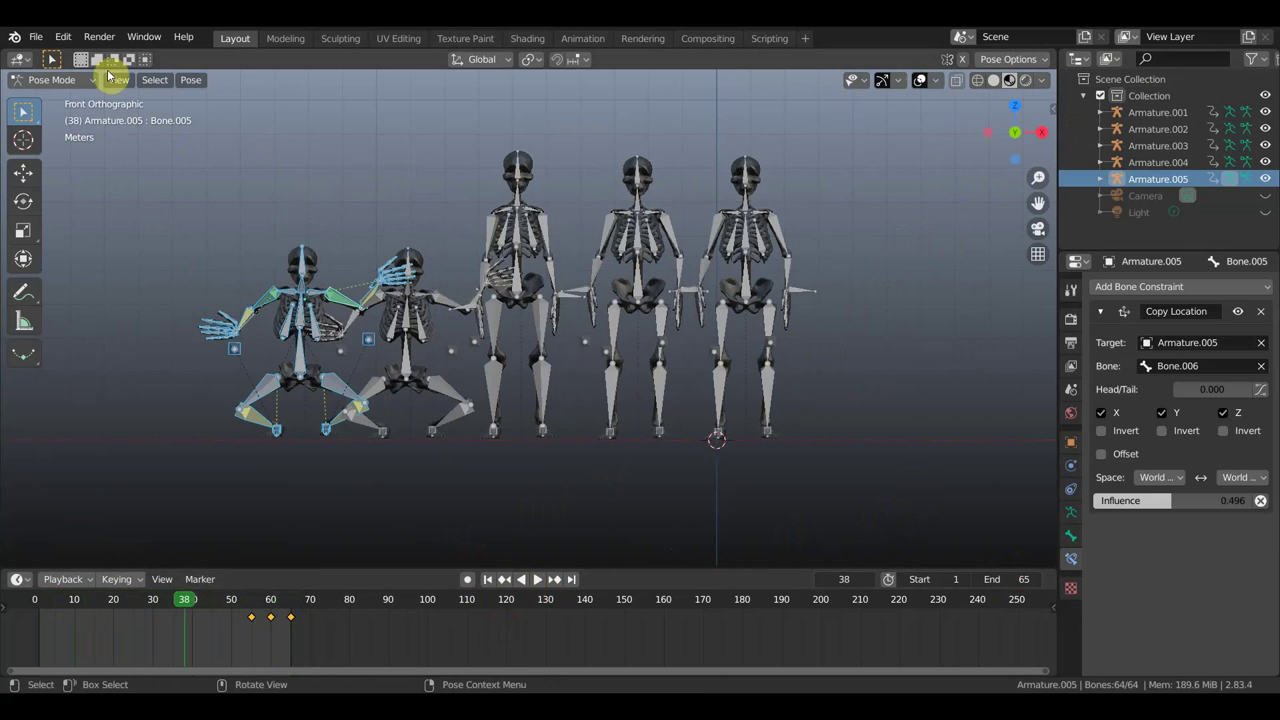
{"action": "key", "text": "space"}
{"action": "left_click_drag", "start_coordinate": [183, 603], "coordinate": [37, 601]}
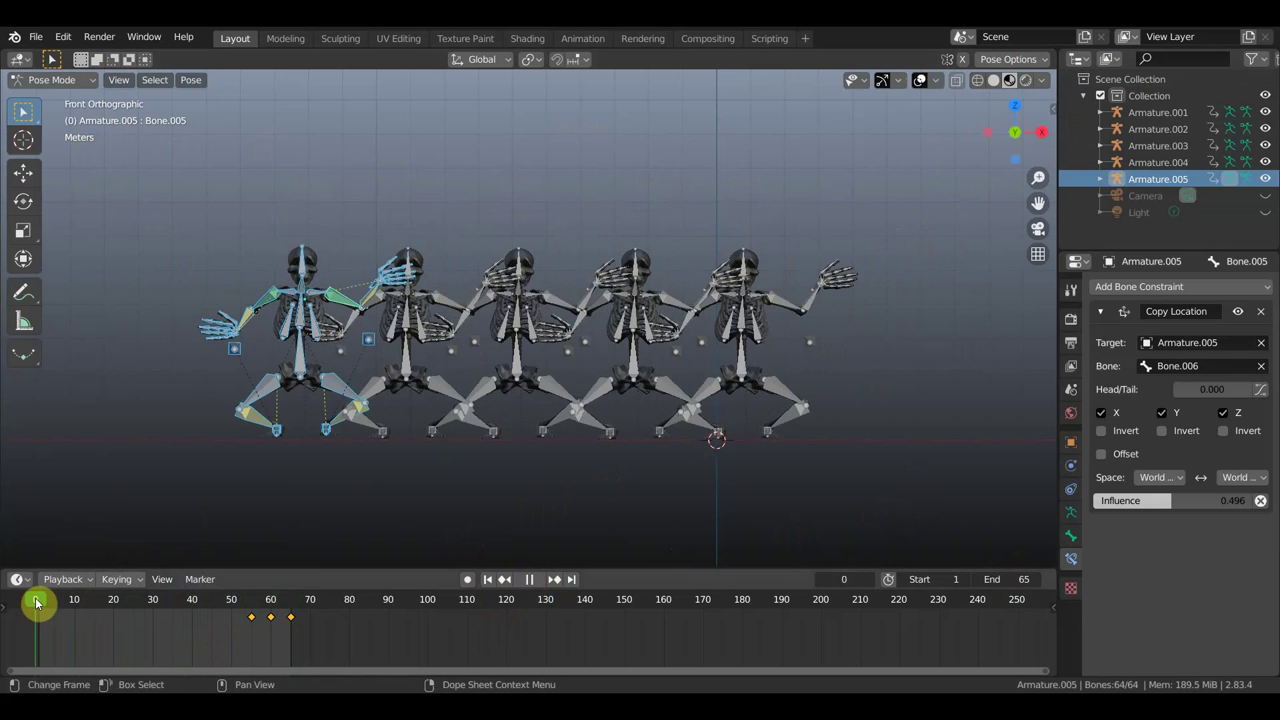
{"action": "key", "text": "space"}
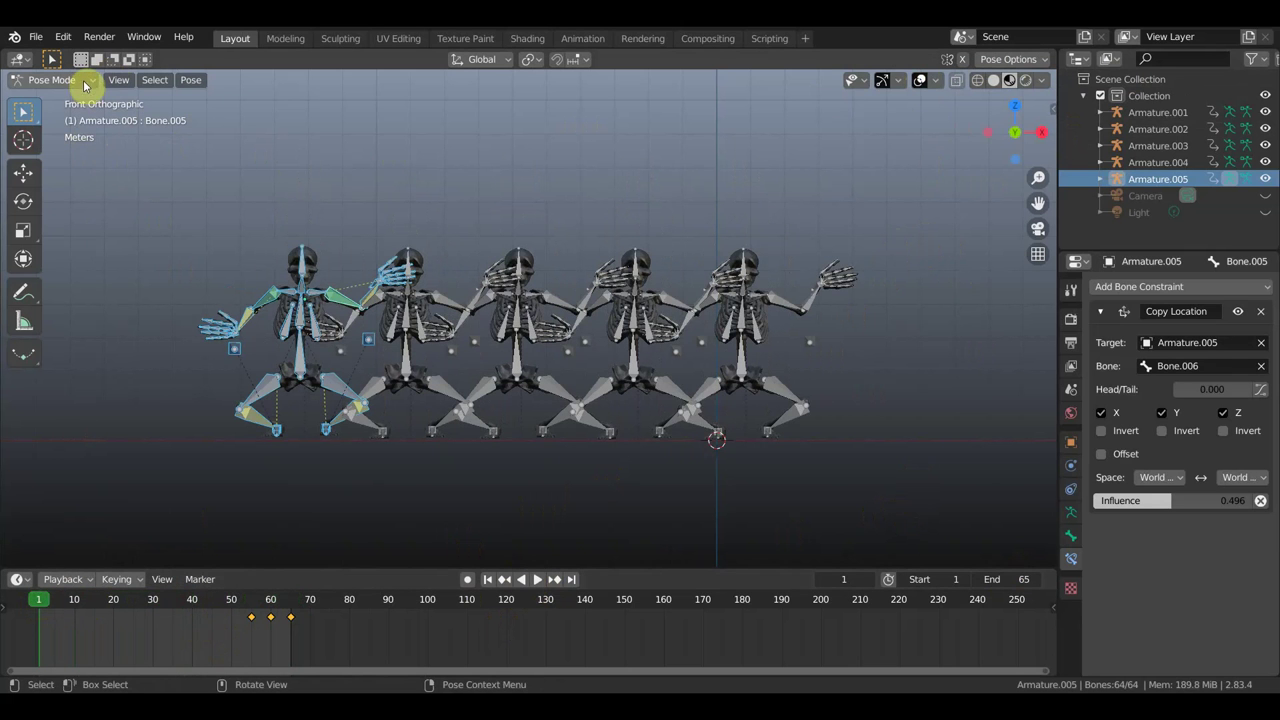
{"action": "left_click", "coordinate": [83, 86]}
{"action": "left_click", "coordinate": [77, 101]}
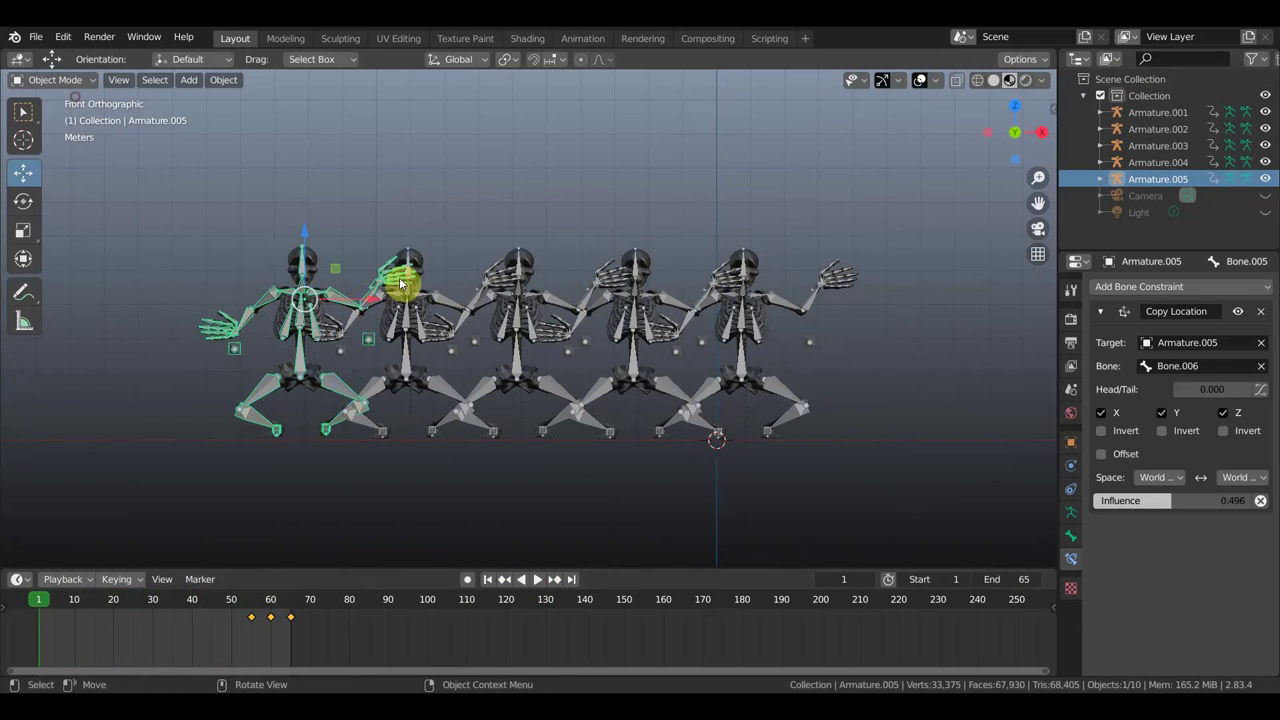
{"action": "left_click", "coordinate": [447, 303], "text": "shift"}
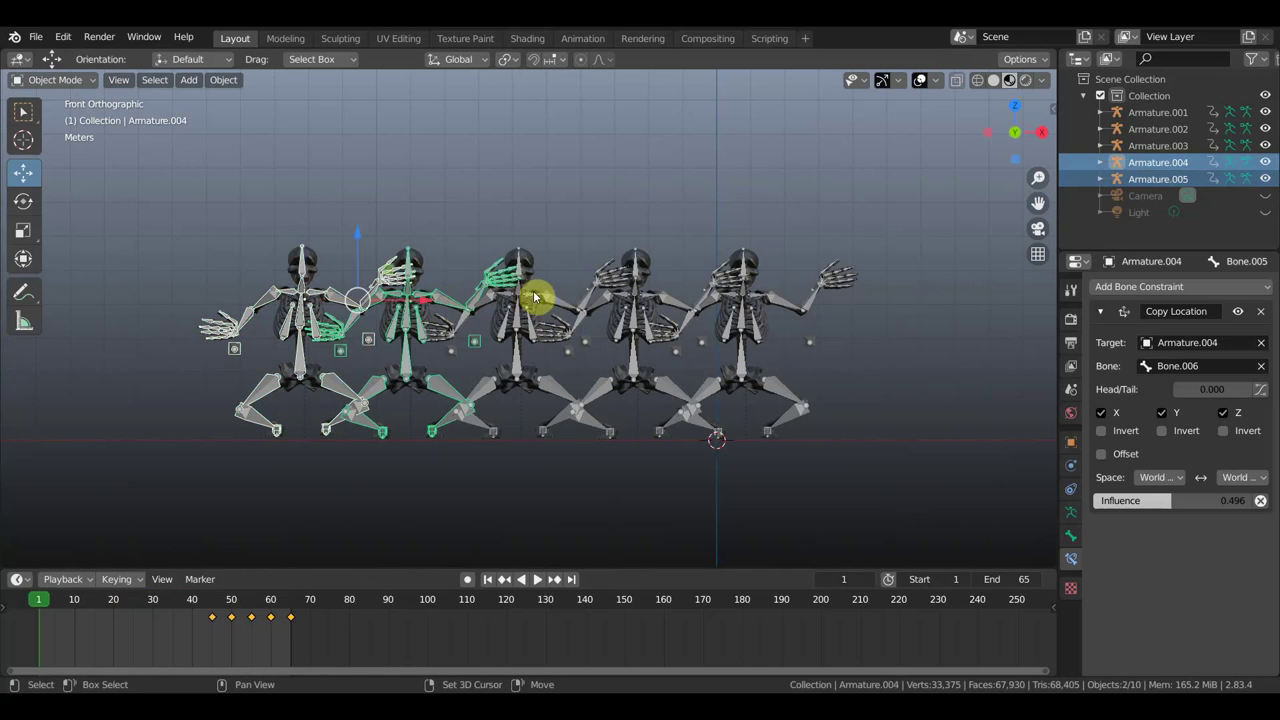
{"action": "left_click", "coordinate": [585, 300], "text": "shift"}
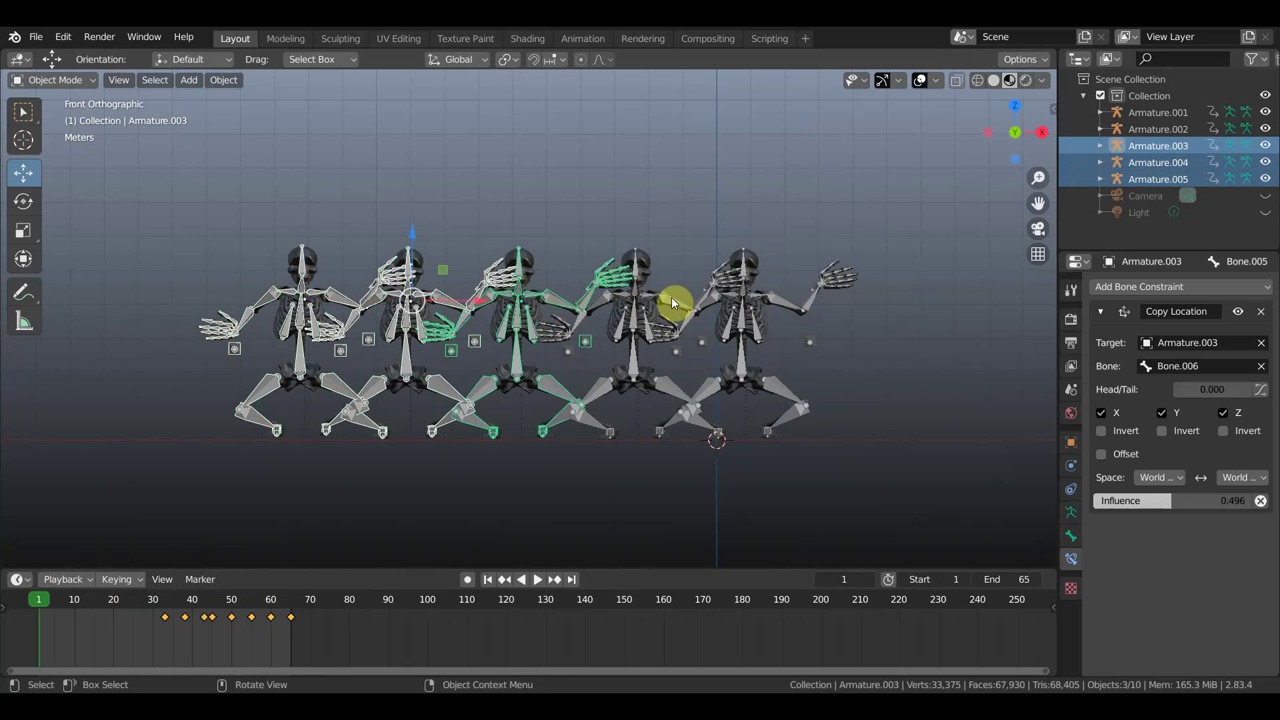
{"action": "left_click", "coordinate": [337, 293]}
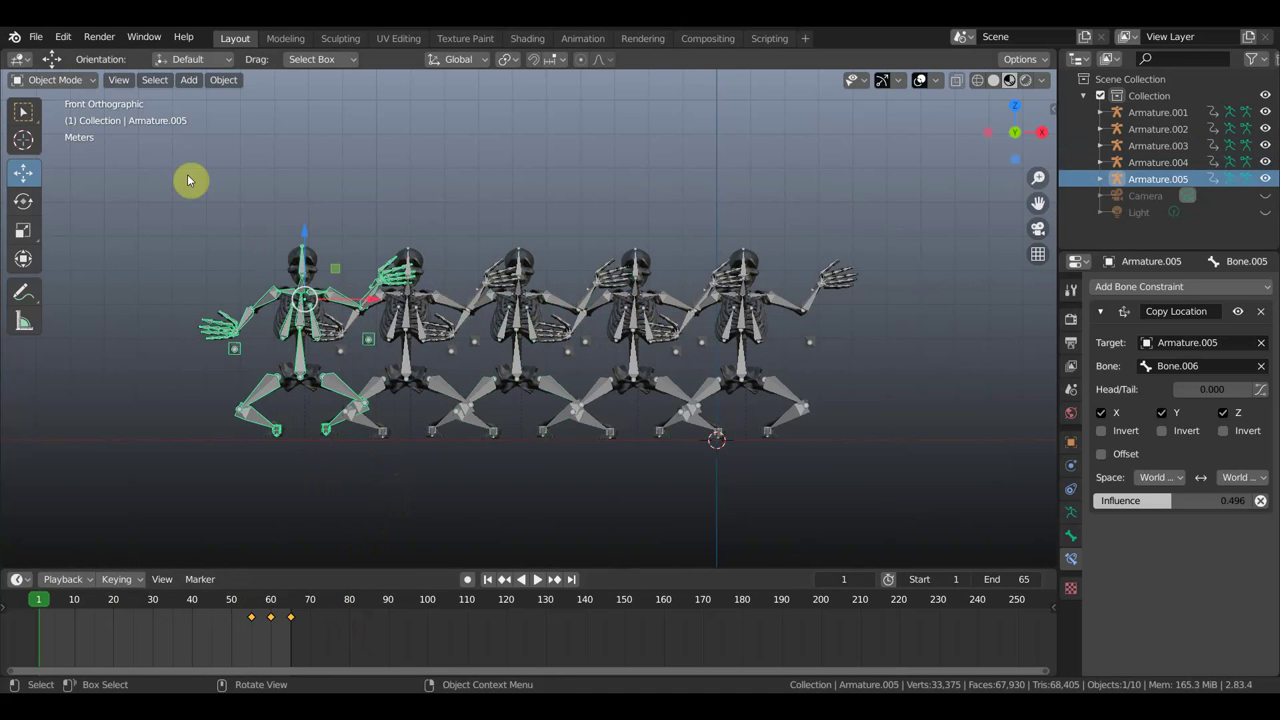
{"action": "left_click", "coordinate": [73, 89]}
{"action": "left_click", "coordinate": [64, 136]}
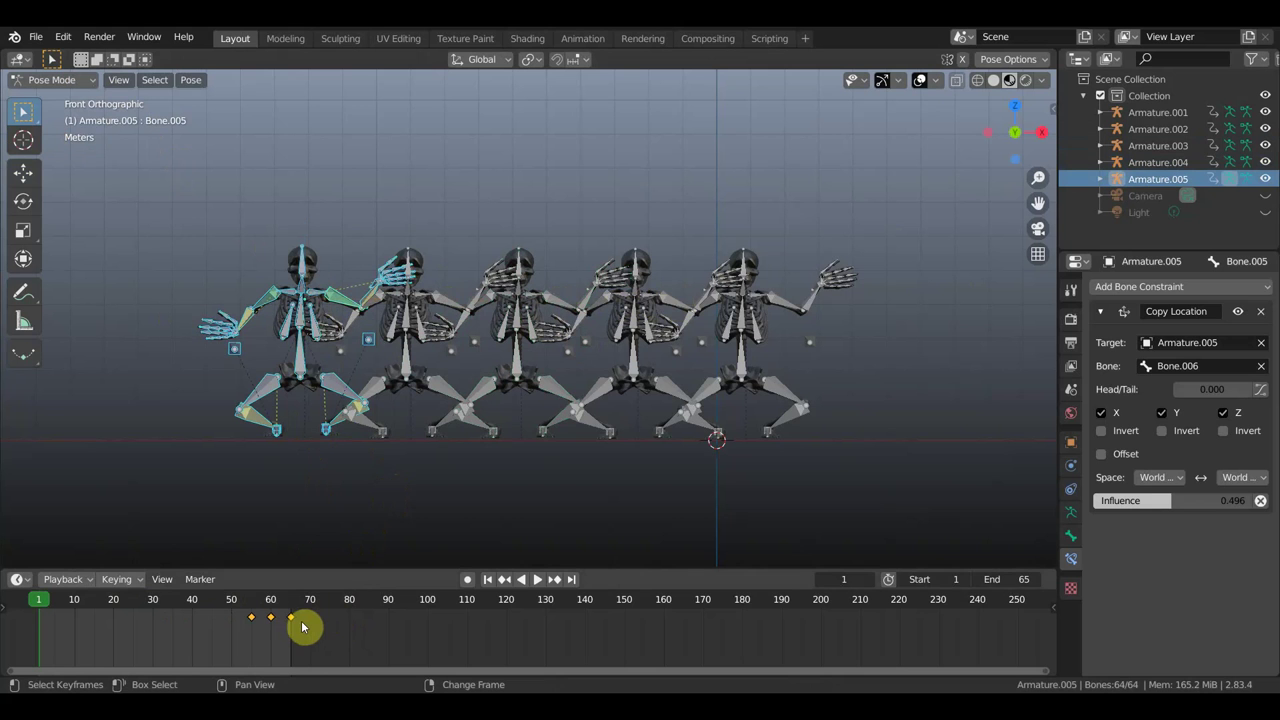
Step: Copy the new skeleton's dance keyframes 15 frames later and mirror them over the current frame
{"action": "key", "text": "g"}
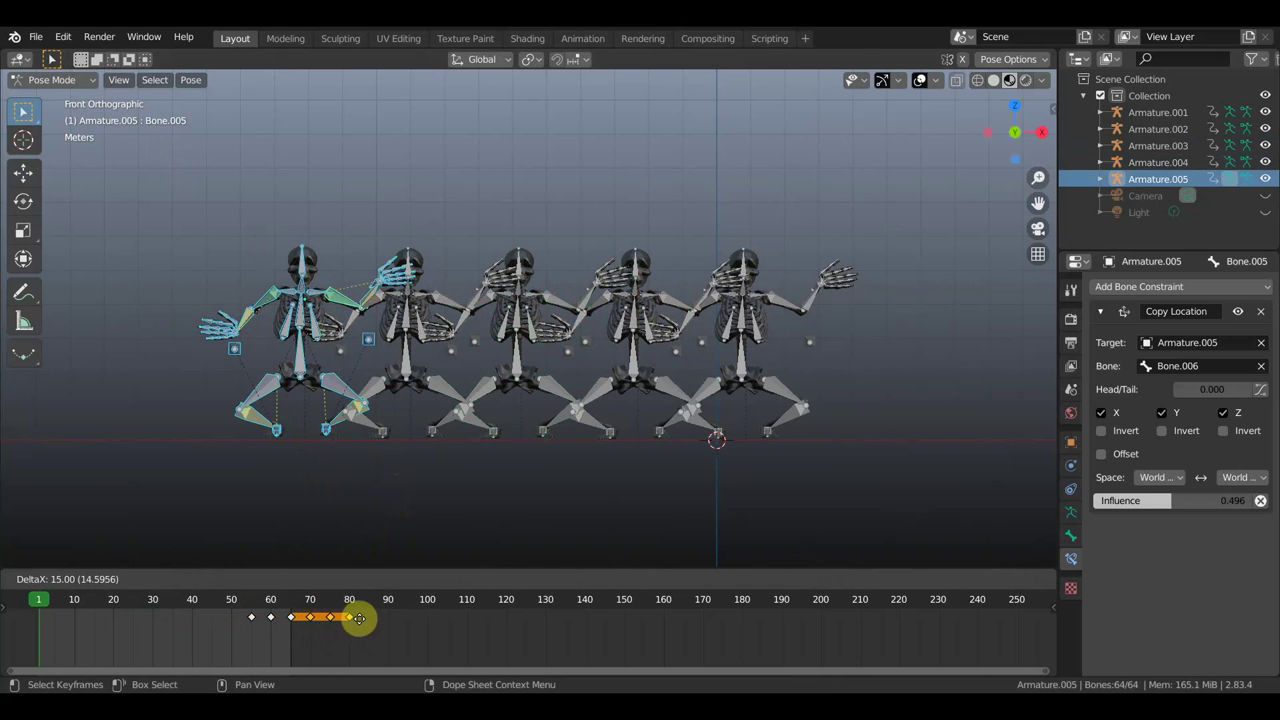
{"action": "left_click", "coordinate": [359, 617]}
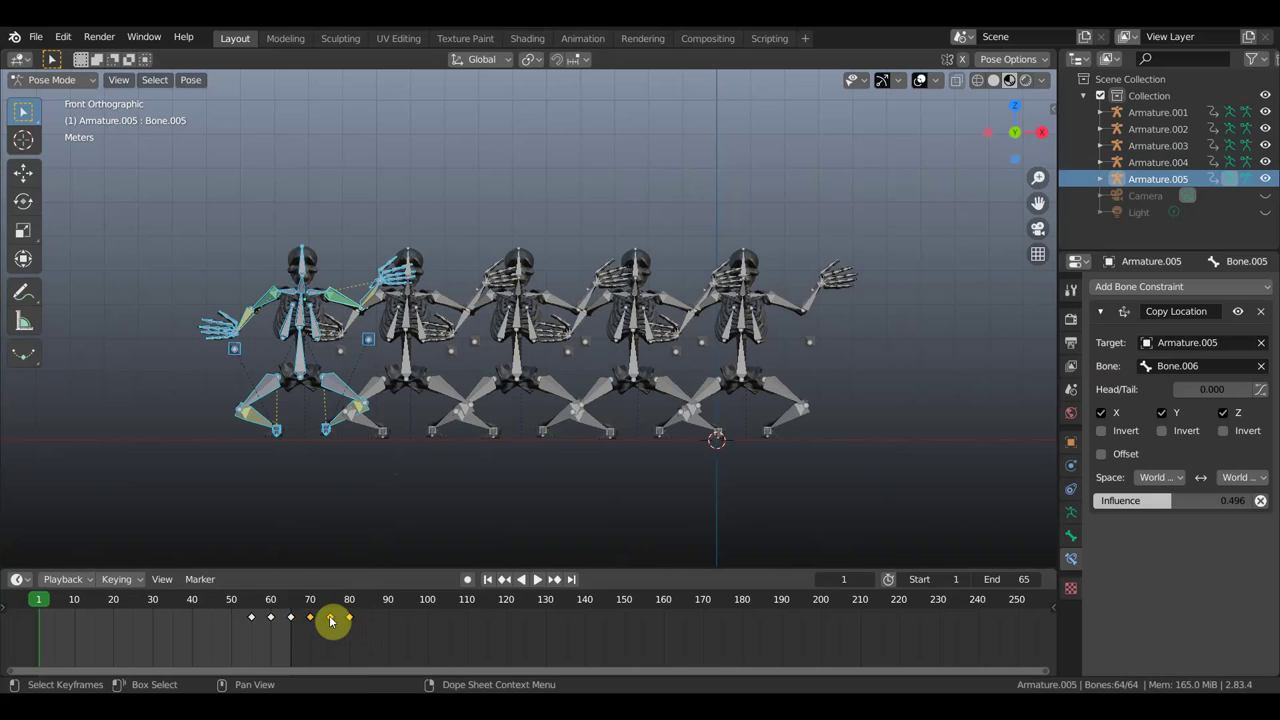
{"action": "right_click", "coordinate": [331, 621]}
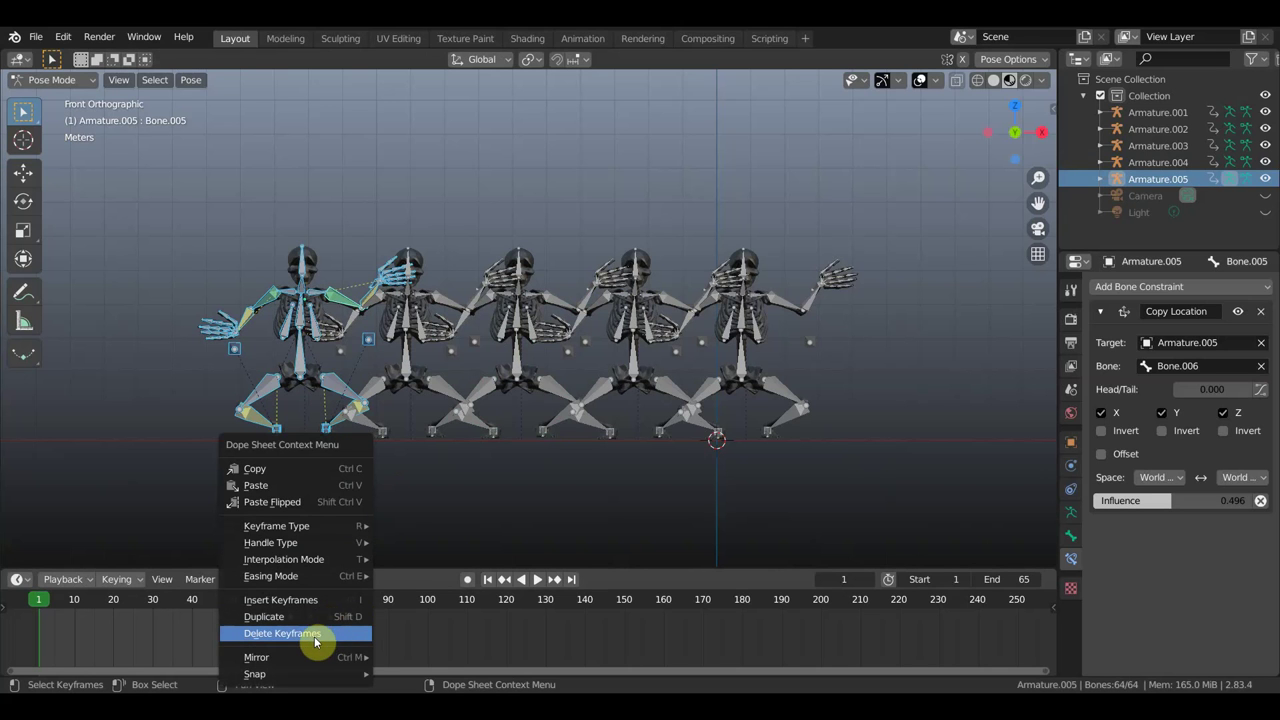
{"action": "mouse_move", "coordinate": [290, 657]}
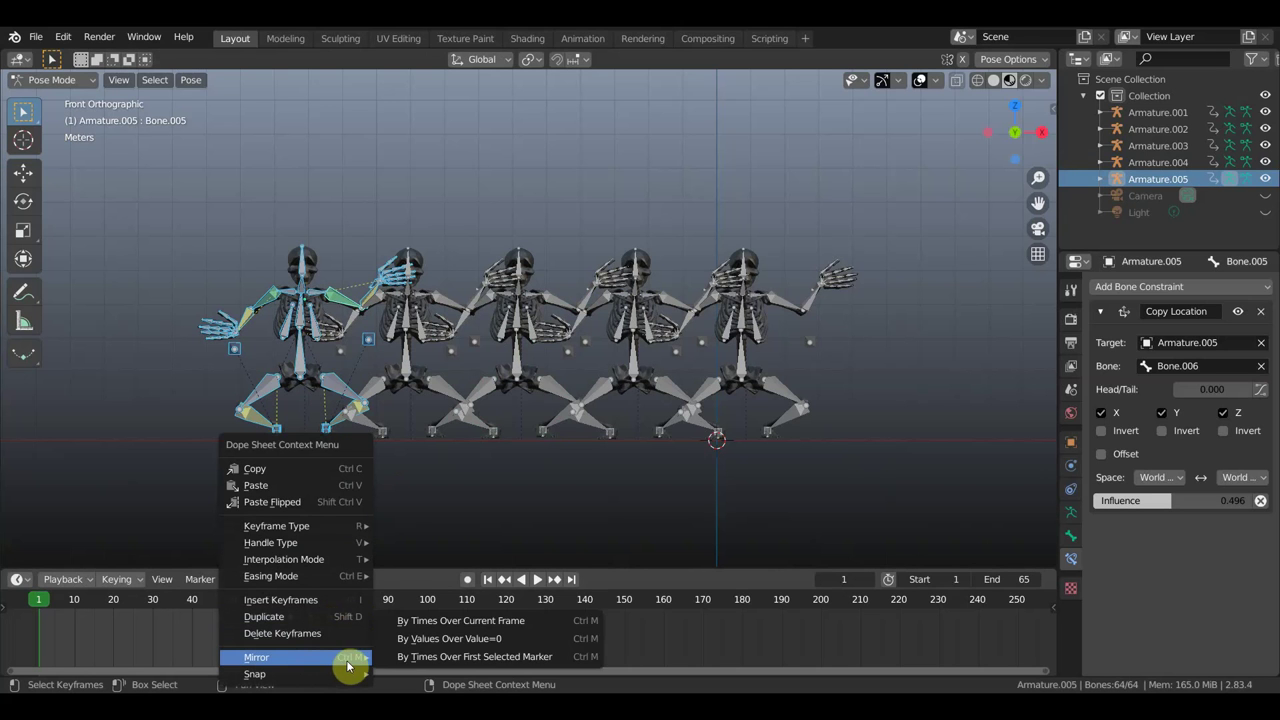
{"action": "left_click", "coordinate": [507, 624]}
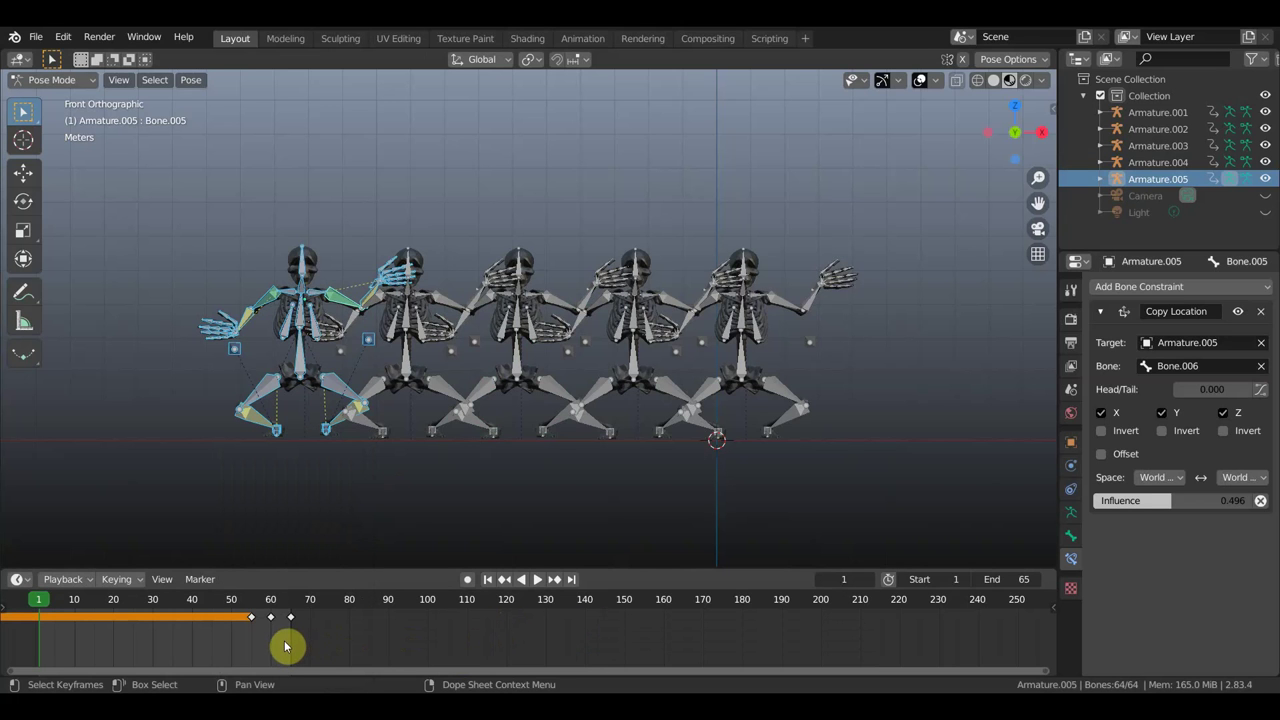
Step: Set the scene end frame to 80 and scrub frames 68–78 to check the pose
{"action": "key", "text": "g"}
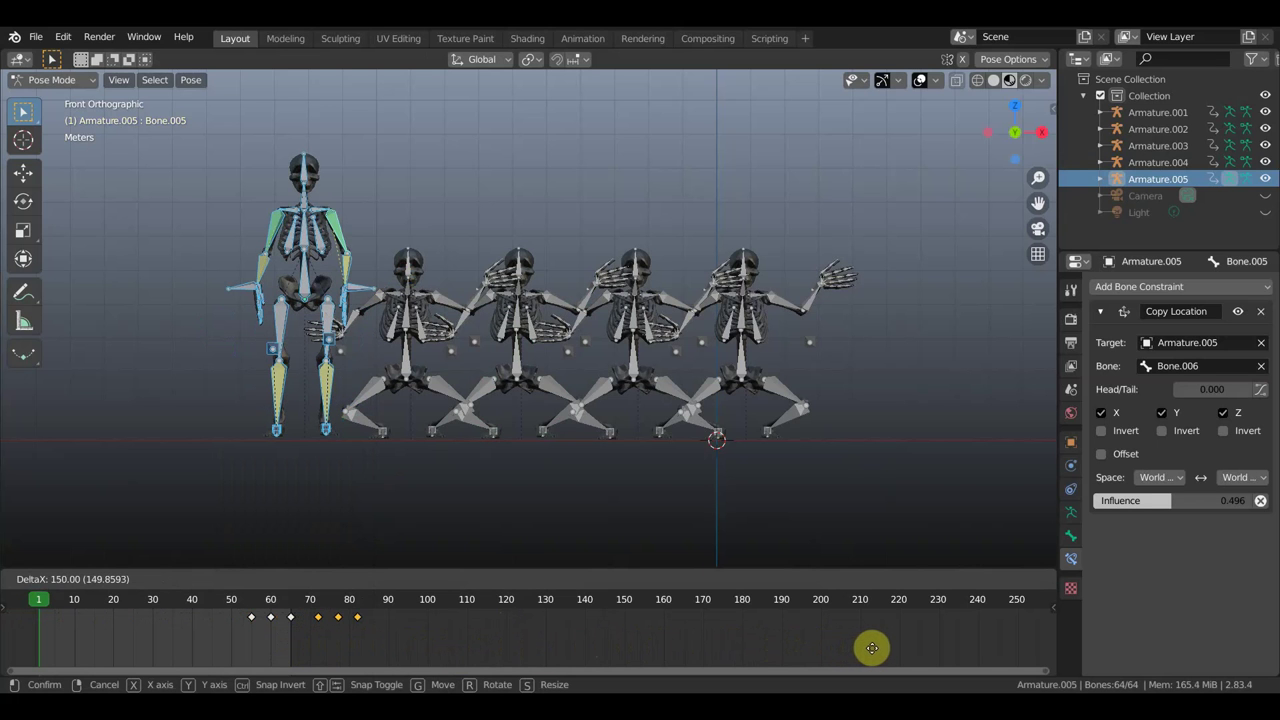
{"action": "right_click", "coordinate": [868, 652]}
{"action": "type", "text": "80"}
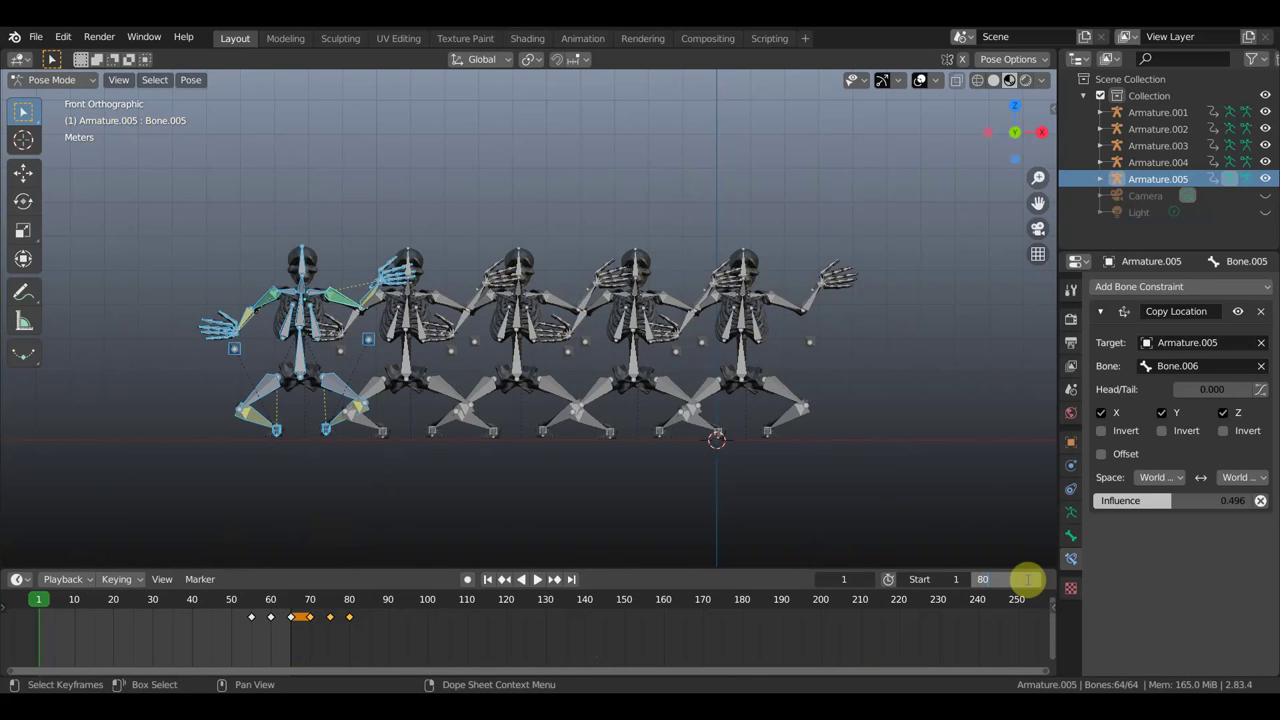
{"action": "key", "text": "Return"}
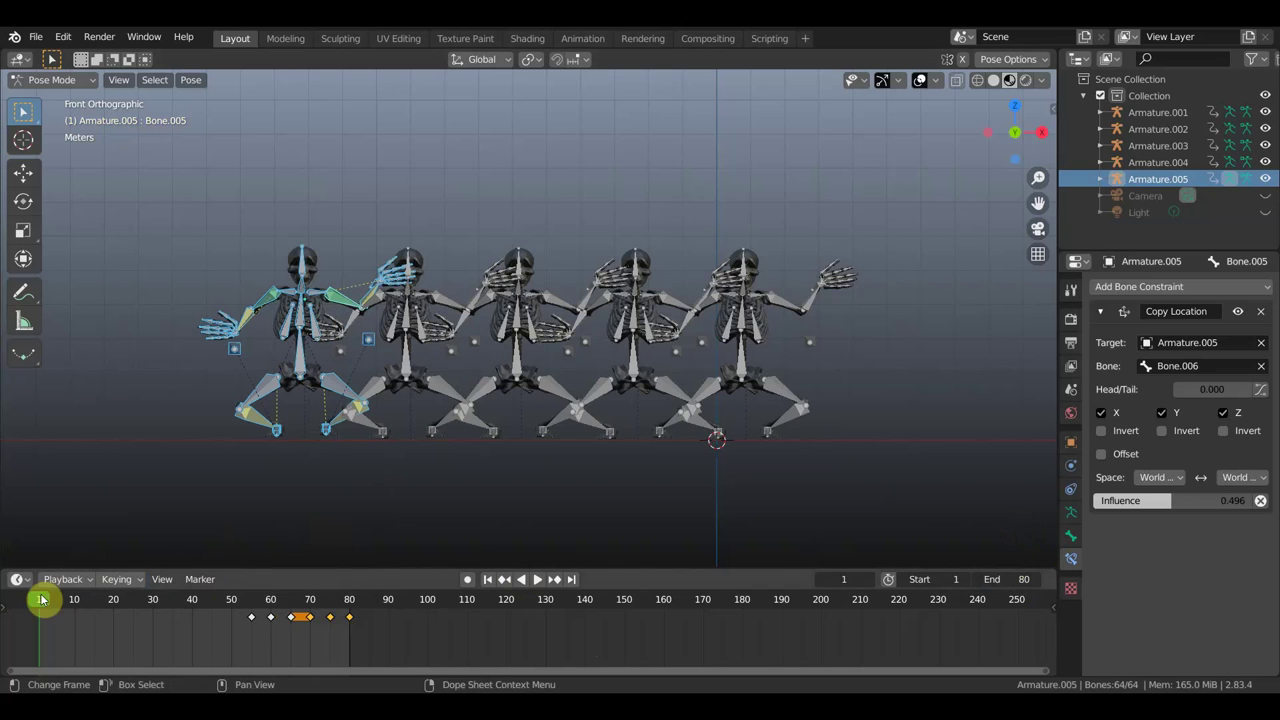
{"action": "left_click_drag", "start_coordinate": [75, 601], "coordinate": [347, 627]}
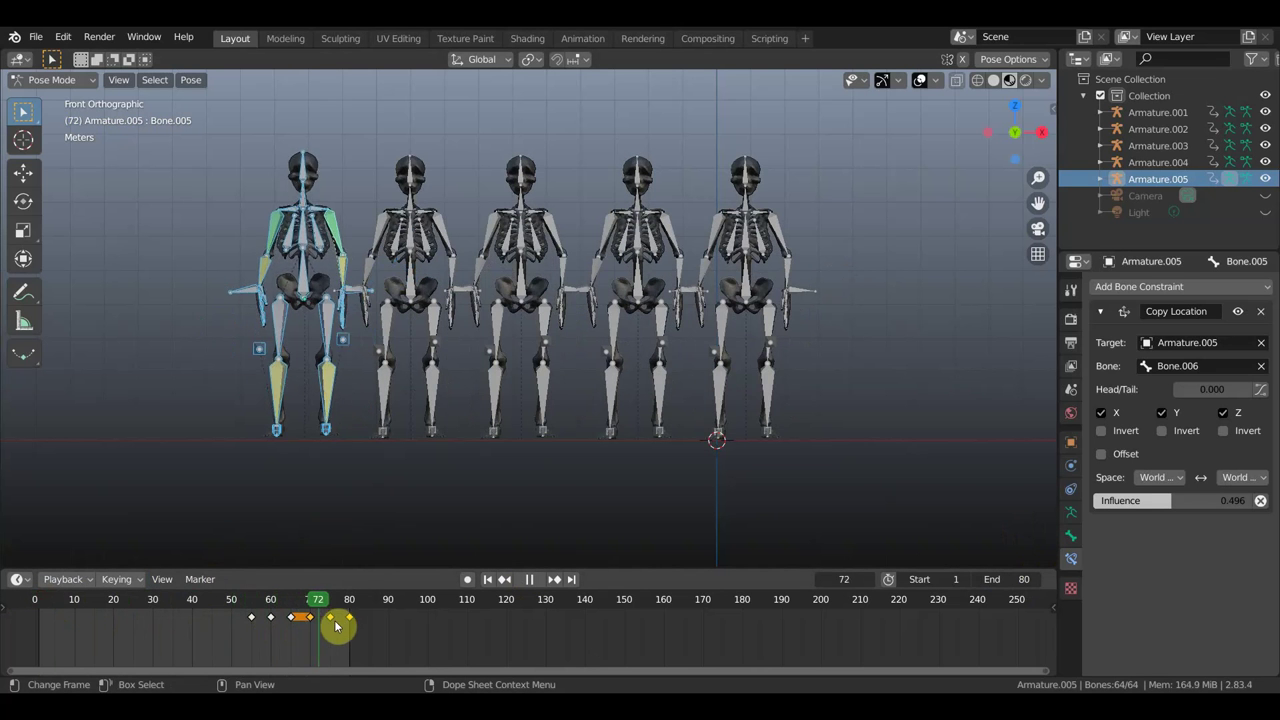
{"action": "mouse_move", "coordinate": [347, 627]}
{"action": "left_mouse_down"}
{"action": "mouse_move", "coordinate": [305, 633]}
{"action": "mouse_move", "coordinate": [353, 636]}
{"action": "mouse_move", "coordinate": [256, 627]}
{"action": "left_mouse_up"}
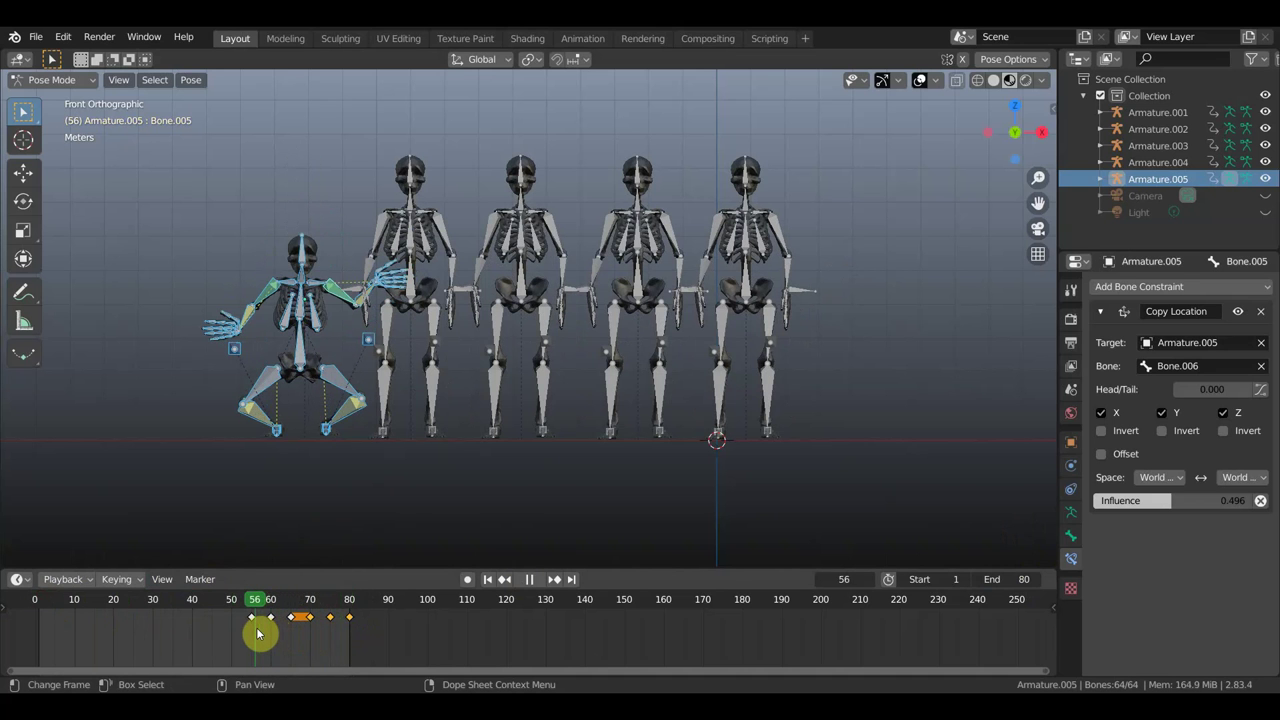
{"action": "left_click", "coordinate": [86, 85]}
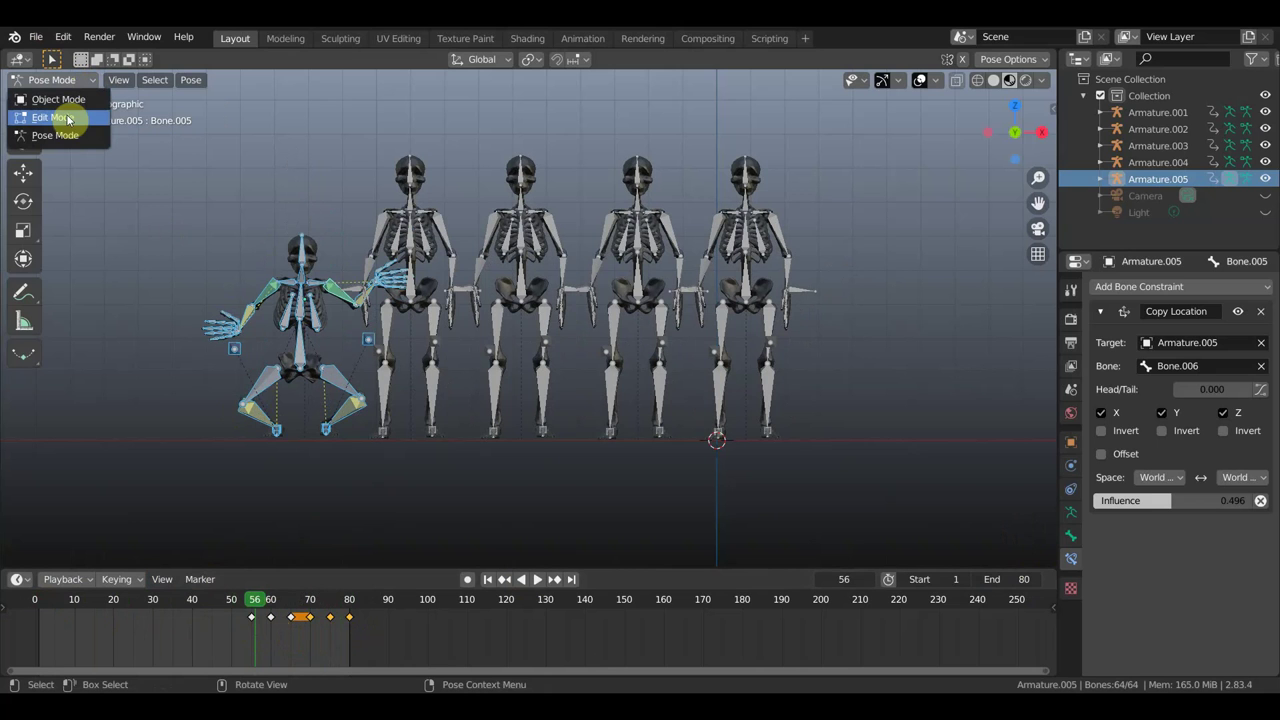
Step: Switch from the fifth skeleton to Armature.004 in Pose Mode
{"action": "left_click", "coordinate": [62, 99]}
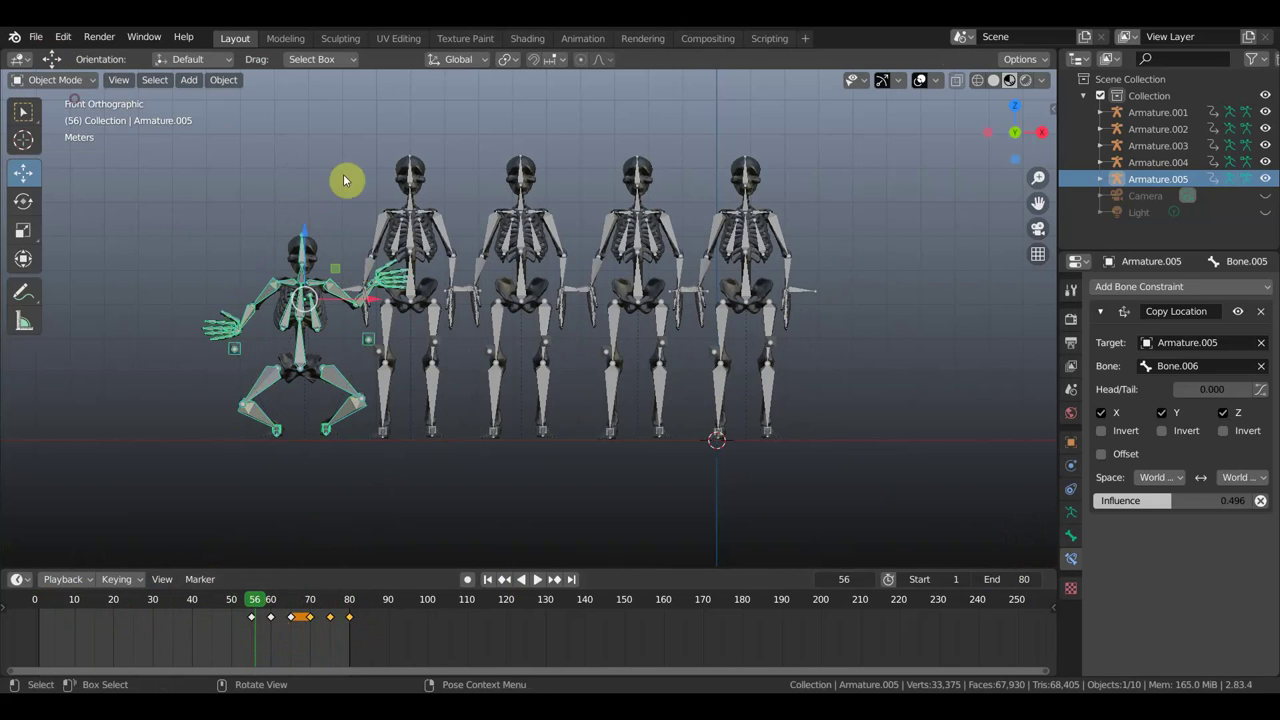
{"action": "left_click", "coordinate": [440, 235]}
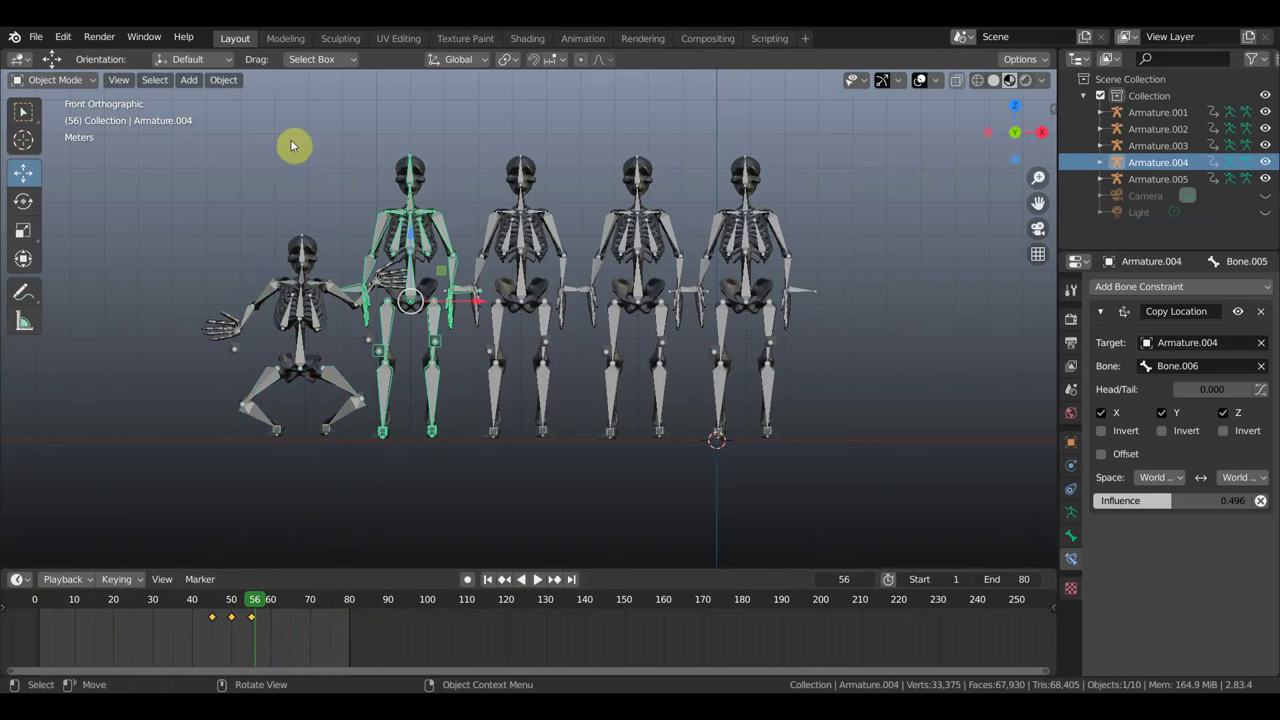
{"action": "left_click", "coordinate": [78, 80]}
{"action": "left_click", "coordinate": [70, 136]}
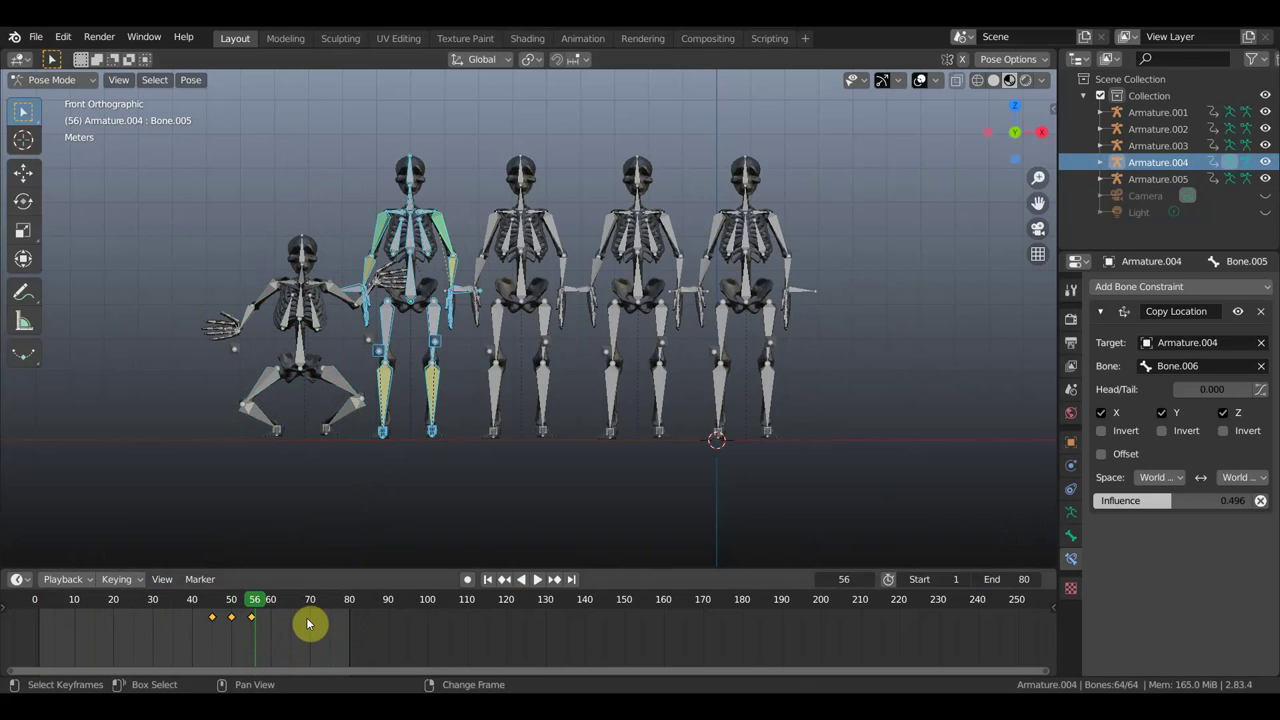
Step: Mirror Armature.004's keyframes over frame 56, then undo a trial time shift
{"action": "key", "text": "g"}
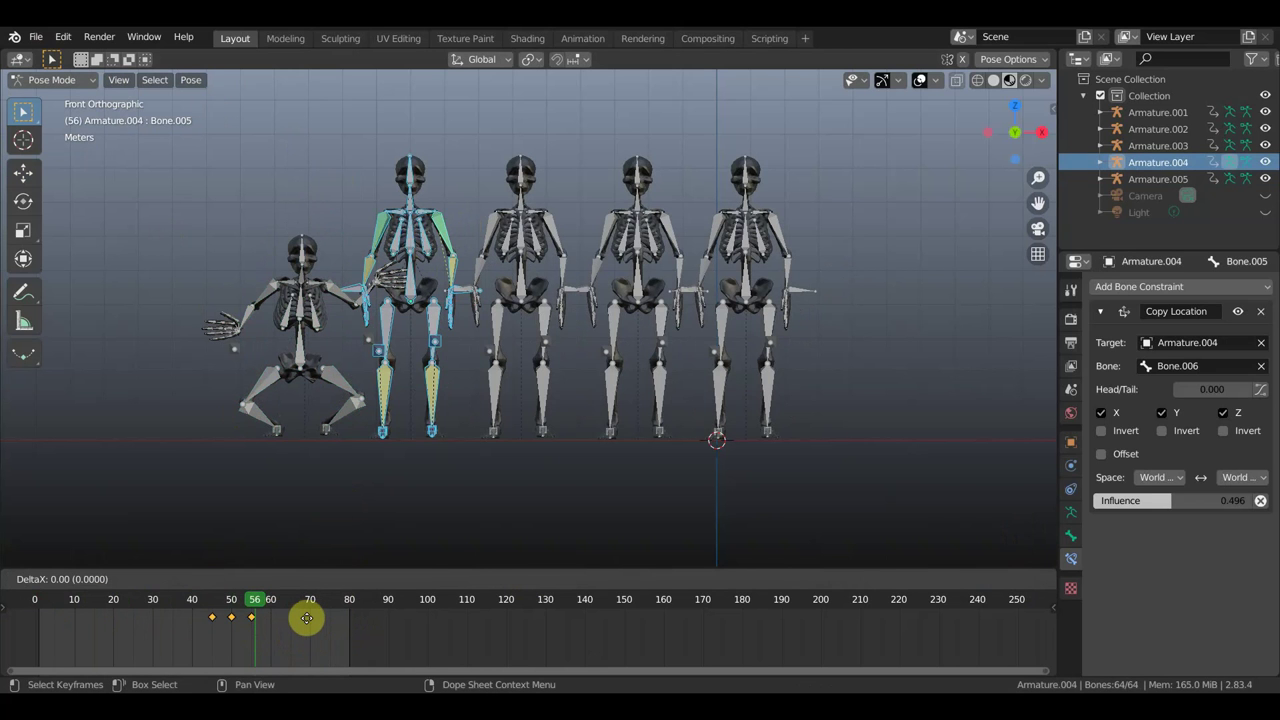
{"action": "left_click", "coordinate": [307, 623]}
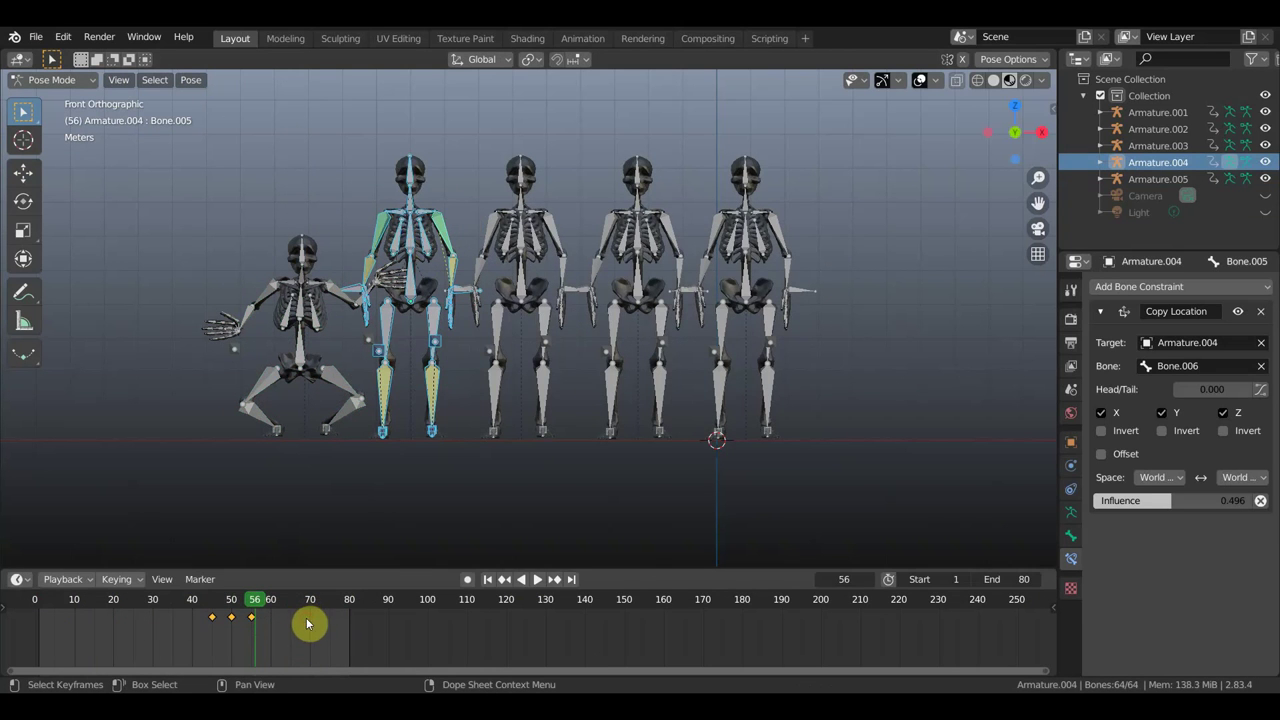
{"action": "right_click", "coordinate": [252, 621]}
{"action": "mouse_move", "coordinate": [200, 616]}
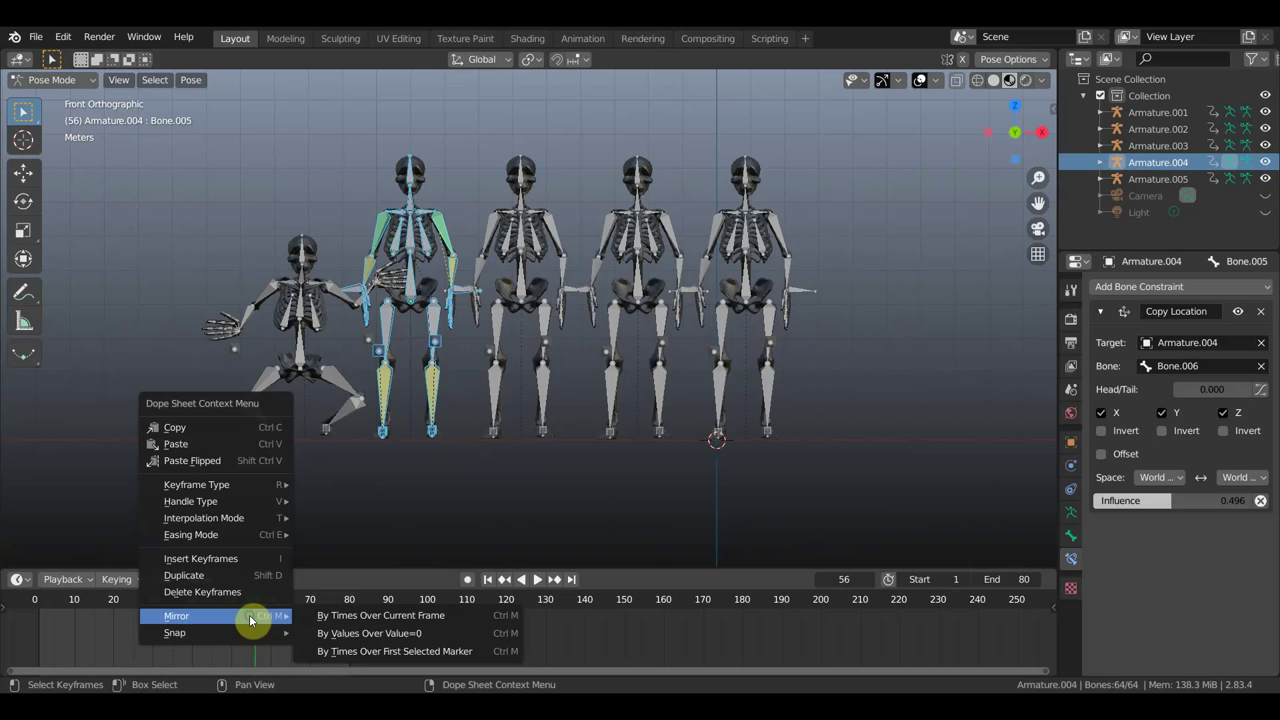
{"action": "left_click", "coordinate": [358, 617]}
{"action": "key", "text": "g"}
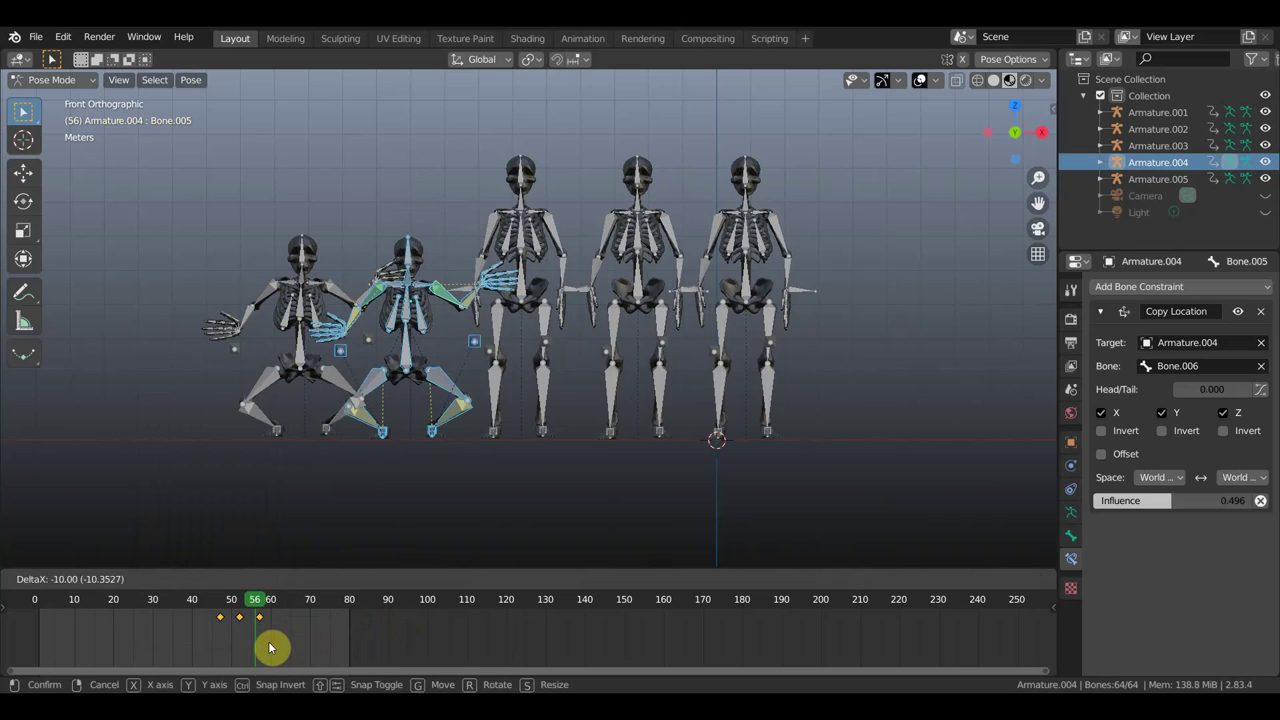
{"action": "left_click", "coordinate": [269, 648]}
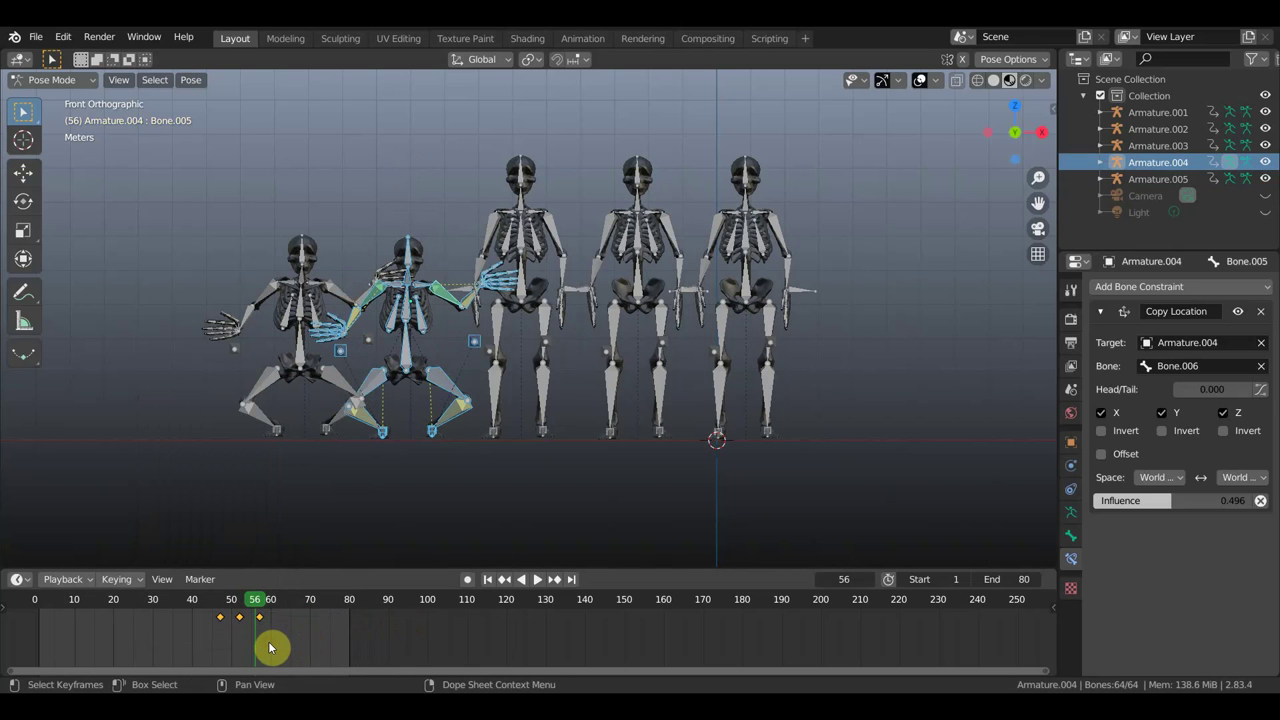
{"action": "key", "text": "ctrl+z"}
{"action": "key", "text": "ctrl+z"}
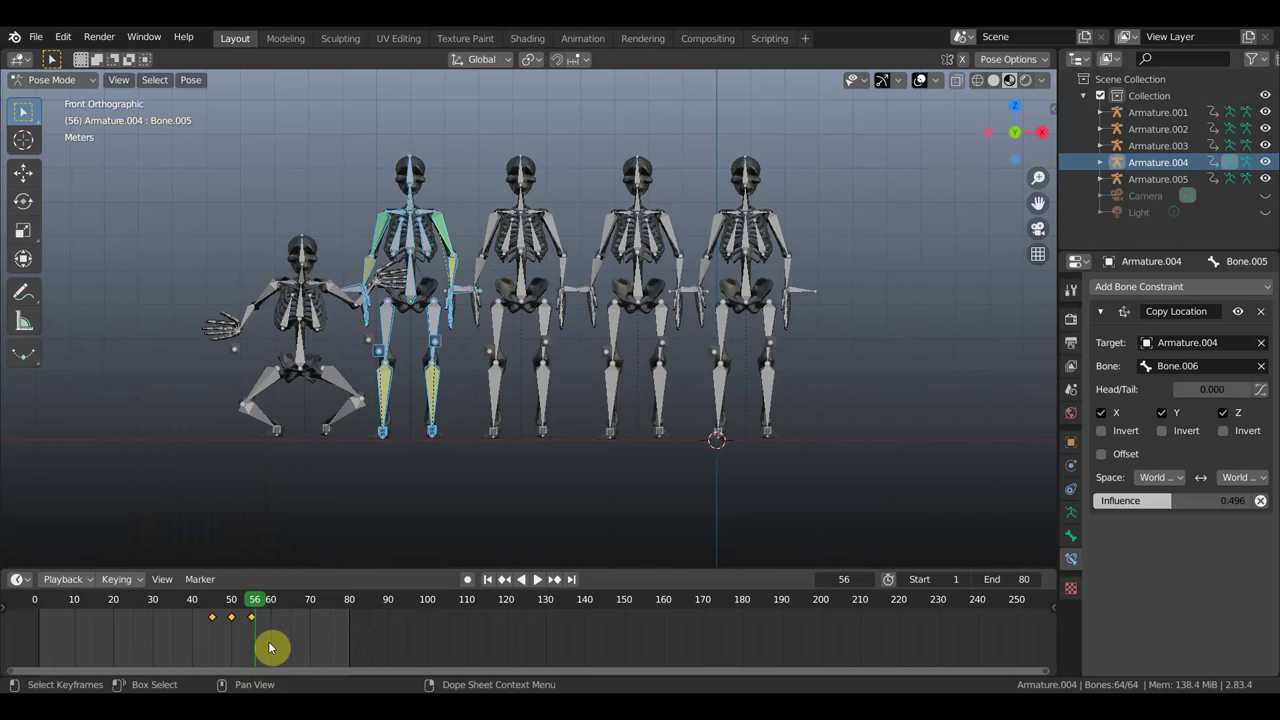
Step: Move the three keyframes 13 frames later, mirror over frame 56, and shift about 19 later
{"action": "left_click_drag", "start_coordinate": [290, 636], "coordinate": [200, 616]}
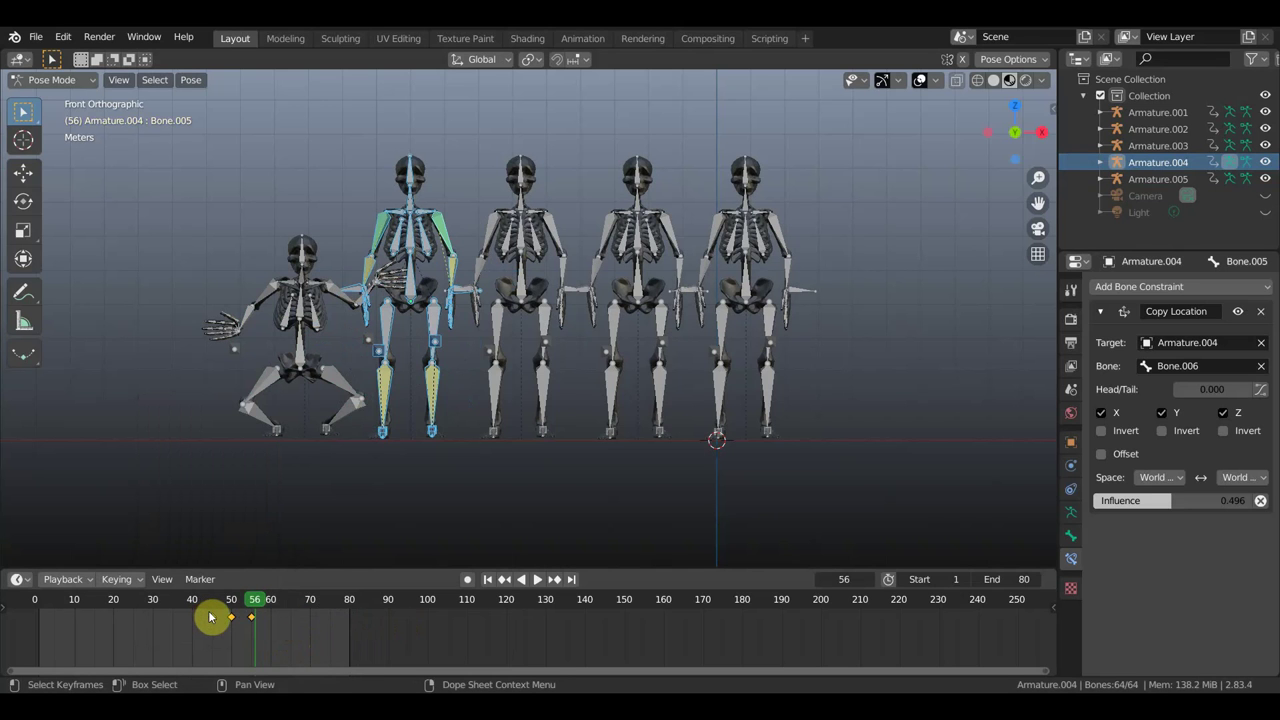
{"action": "key", "text": "g"}
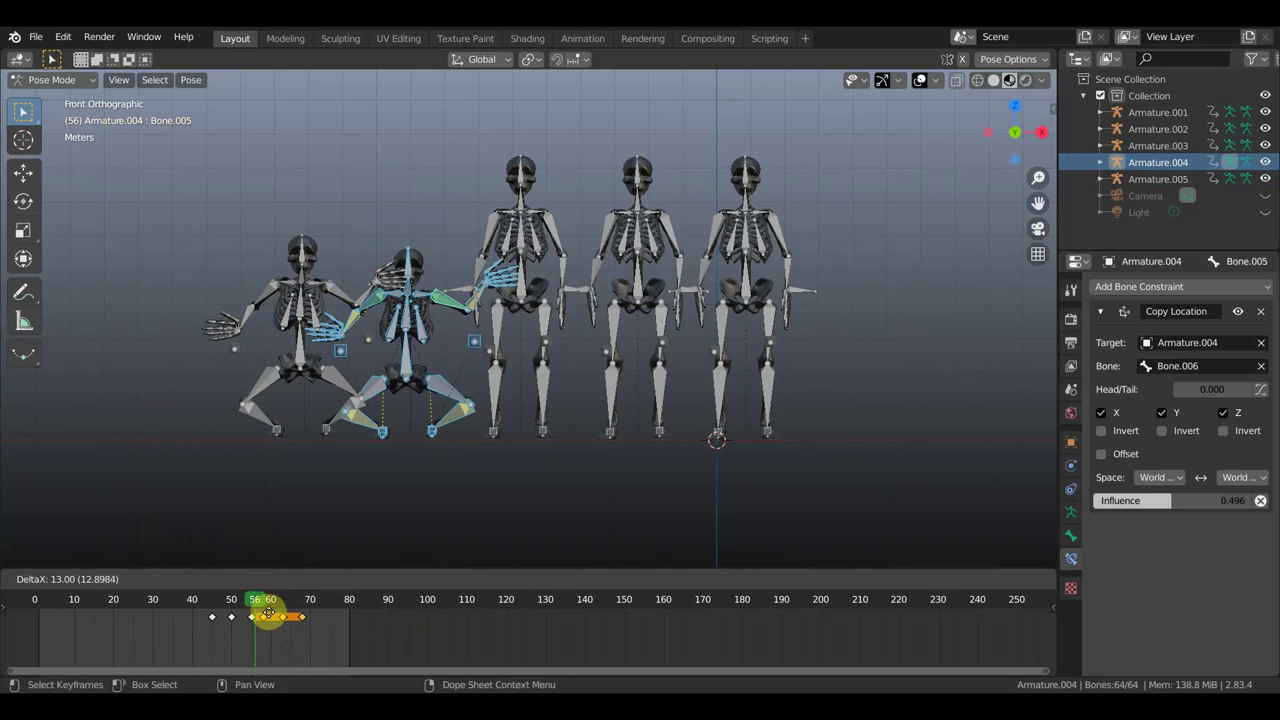
{"action": "left_click", "coordinate": [271, 614]}
{"action": "right_click", "coordinate": [314, 617]}
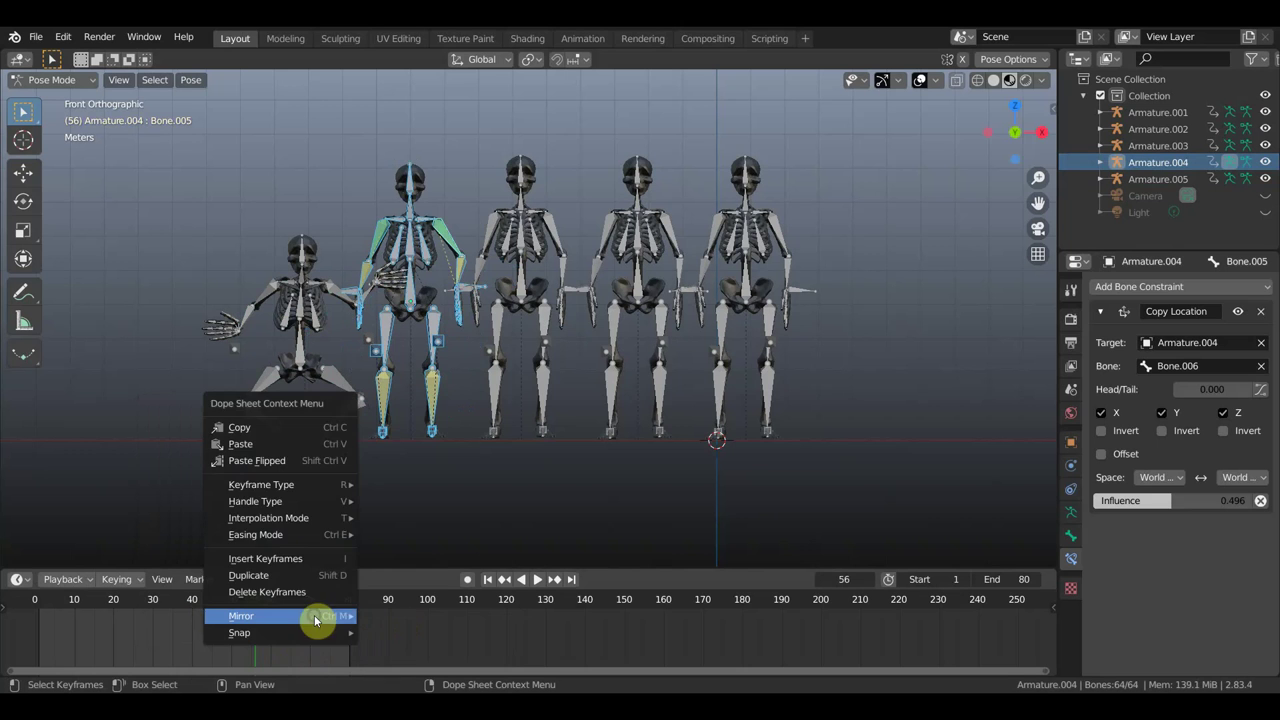
{"action": "left_click", "coordinate": [455, 617]}
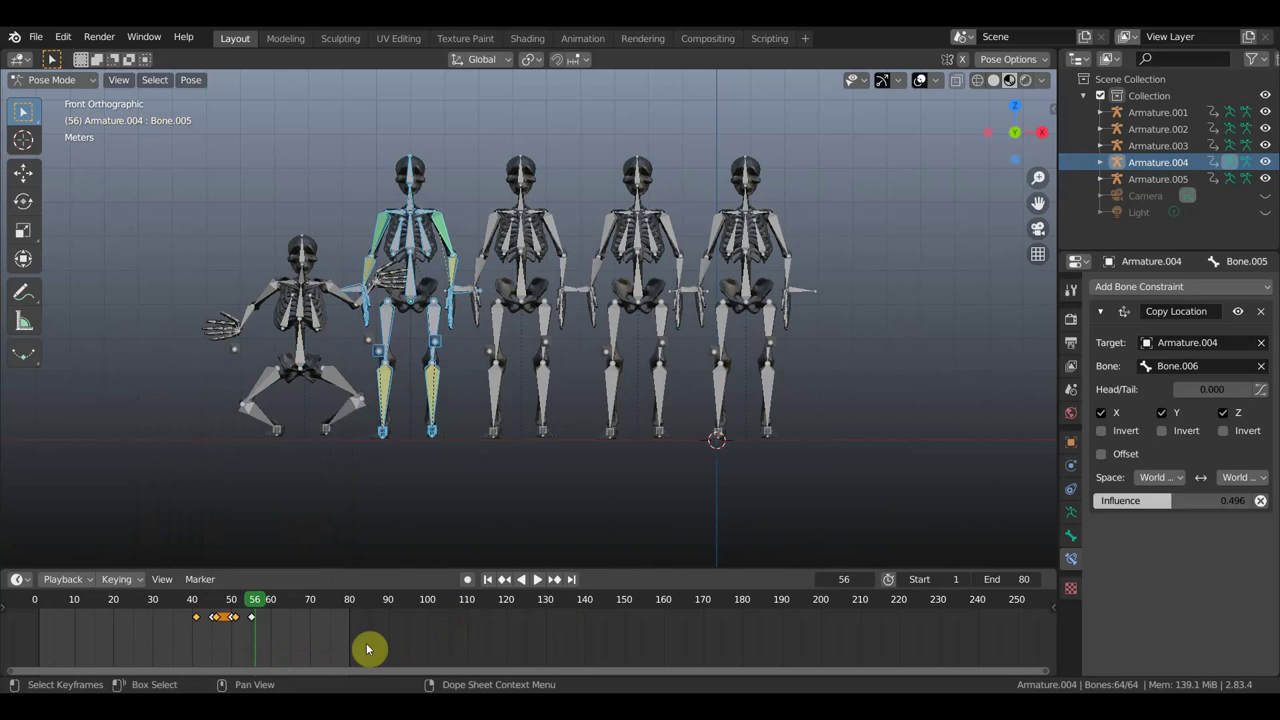
{"action": "key", "text": "g"}
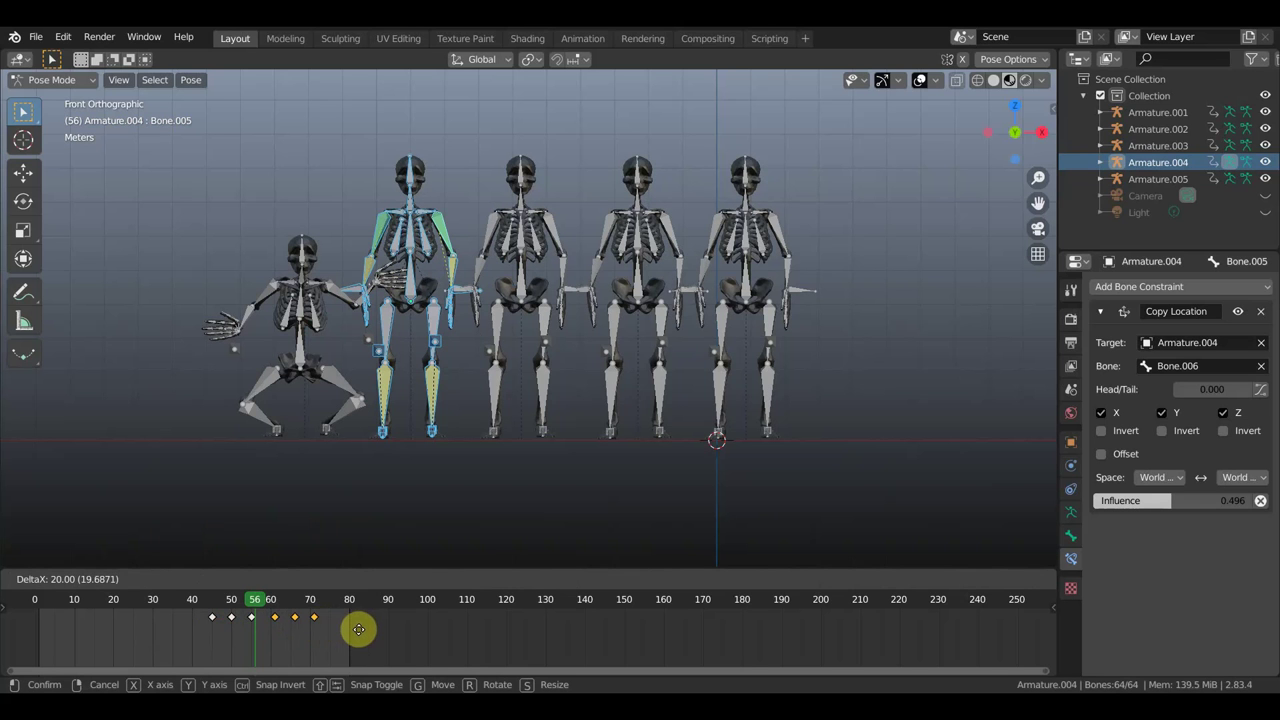
{"action": "left_click", "coordinate": [357, 629]}
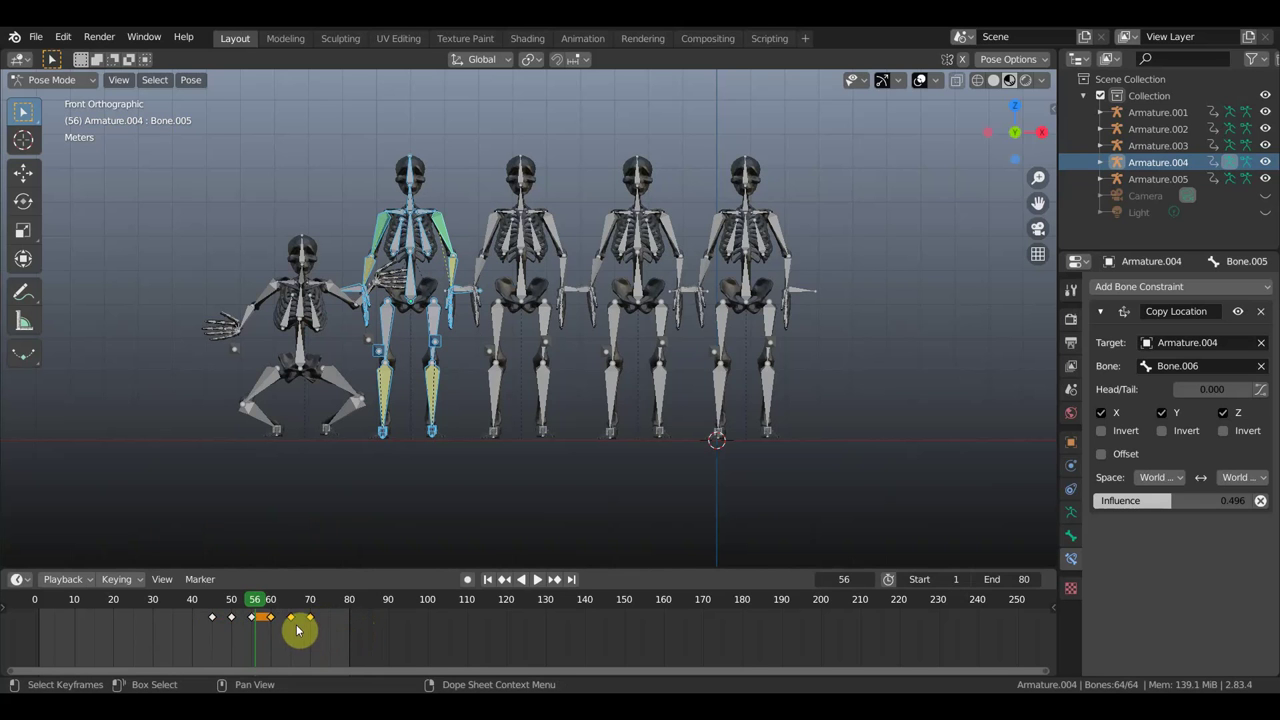
Step: Slide the keyframes earlier, previewing between frames 17 and 72 to check the timing
{"action": "left_click_drag", "start_coordinate": [263, 600], "coordinate": [313, 617]}
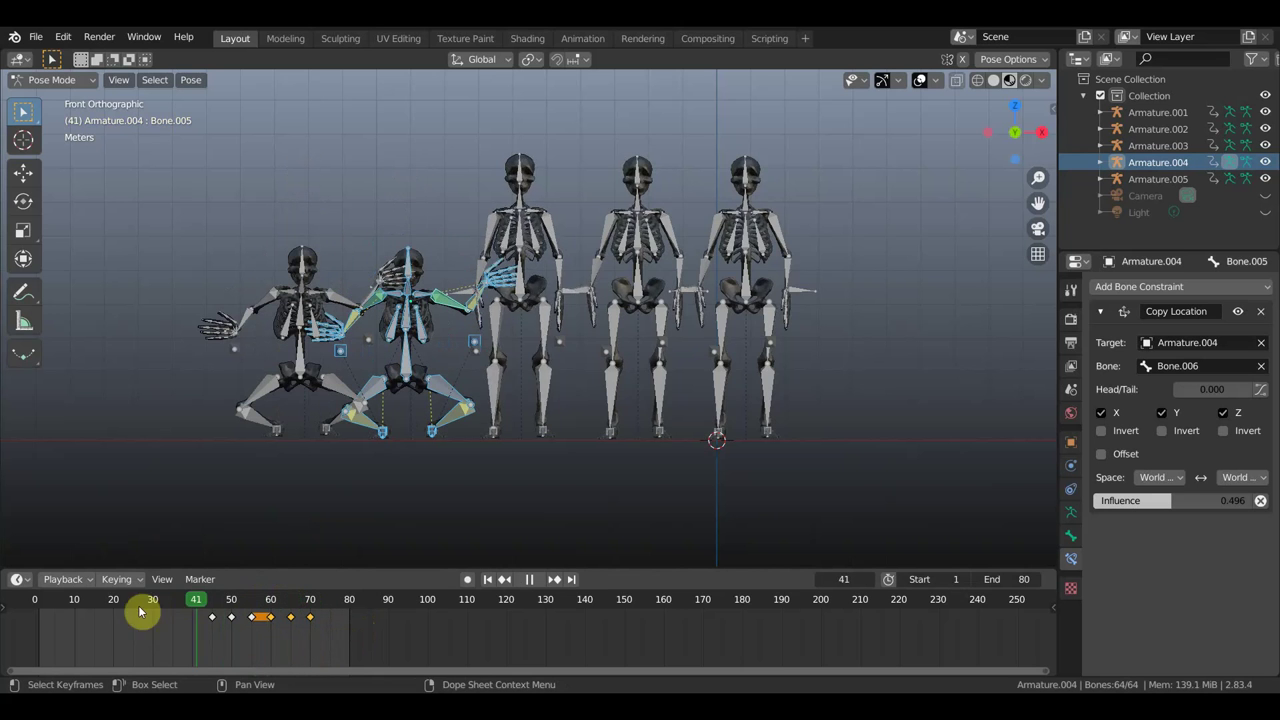
{"action": "mouse_move", "coordinate": [313, 617]}
{"action": "left_mouse_down"}
{"action": "mouse_move", "coordinate": [101, 617]}
{"action": "mouse_move", "coordinate": [240, 626]}
{"action": "mouse_move", "coordinate": [351, 657]}
{"action": "mouse_move", "coordinate": [307, 657]}
{"action": "left_mouse_up"}
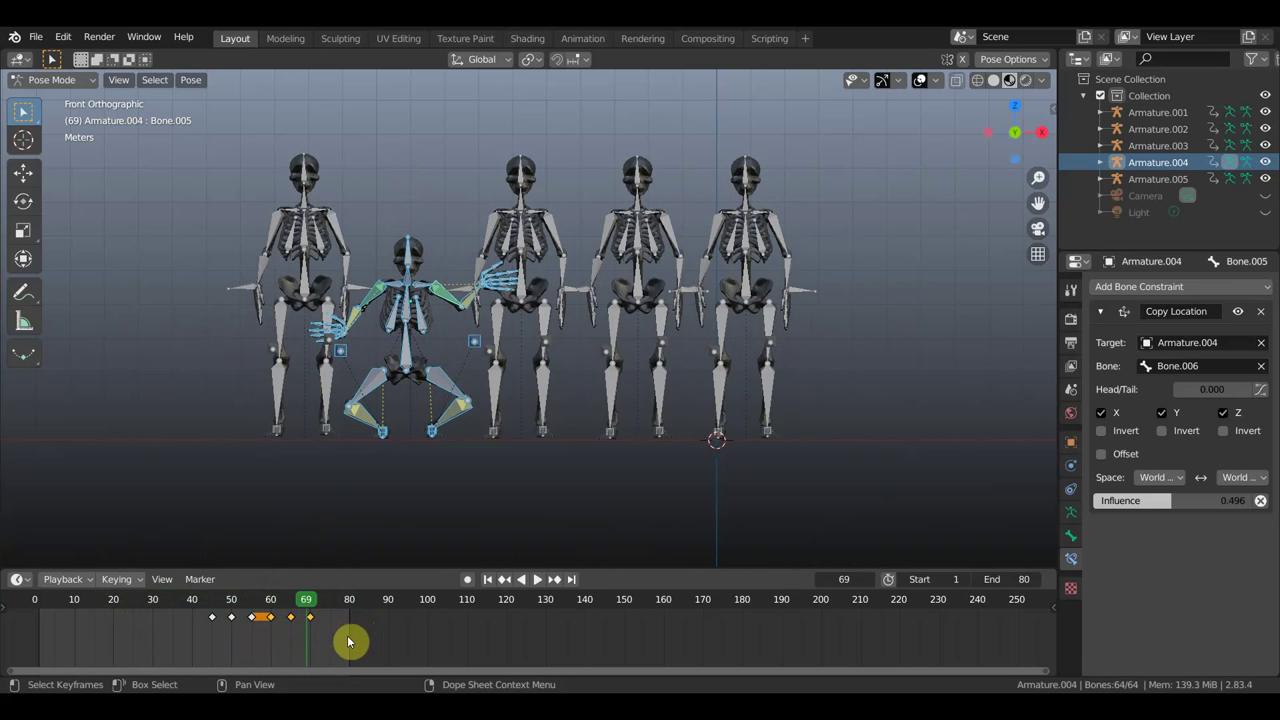
{"action": "key", "text": "g"}
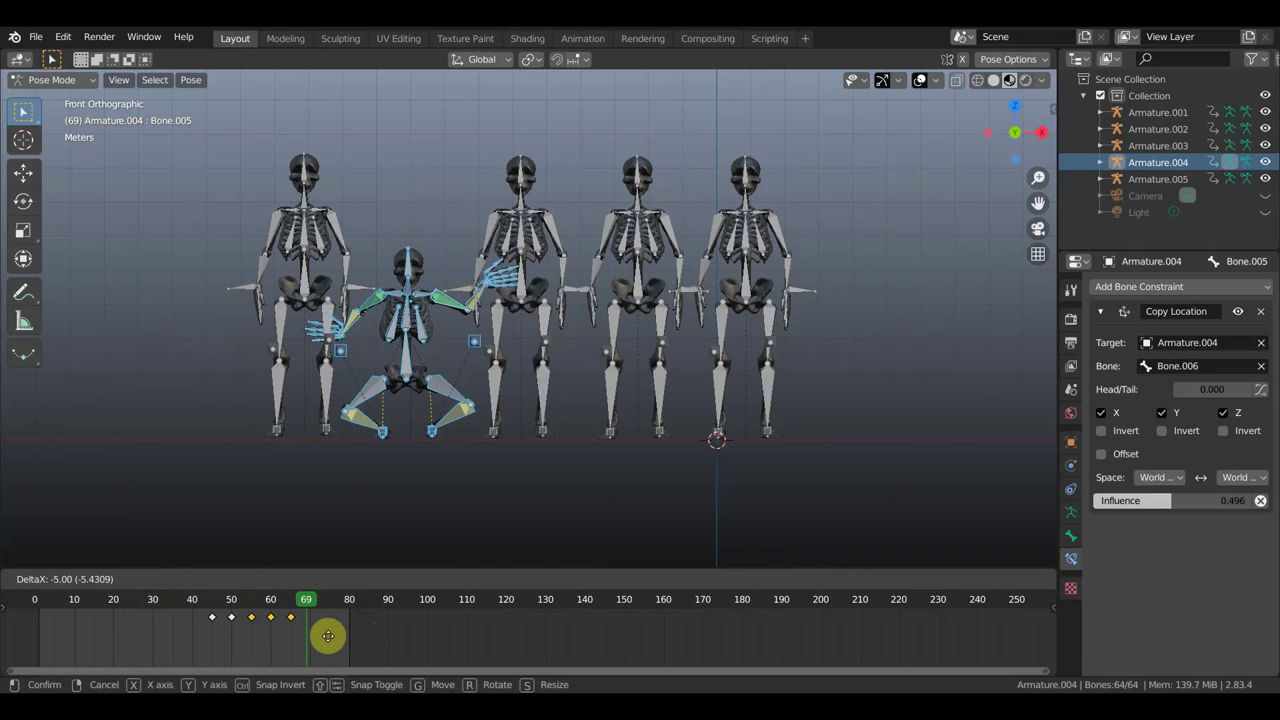
{"action": "left_click", "coordinate": [247, 643]}
{"action": "left_click_drag", "start_coordinate": [306, 600], "coordinate": [131, 612]}
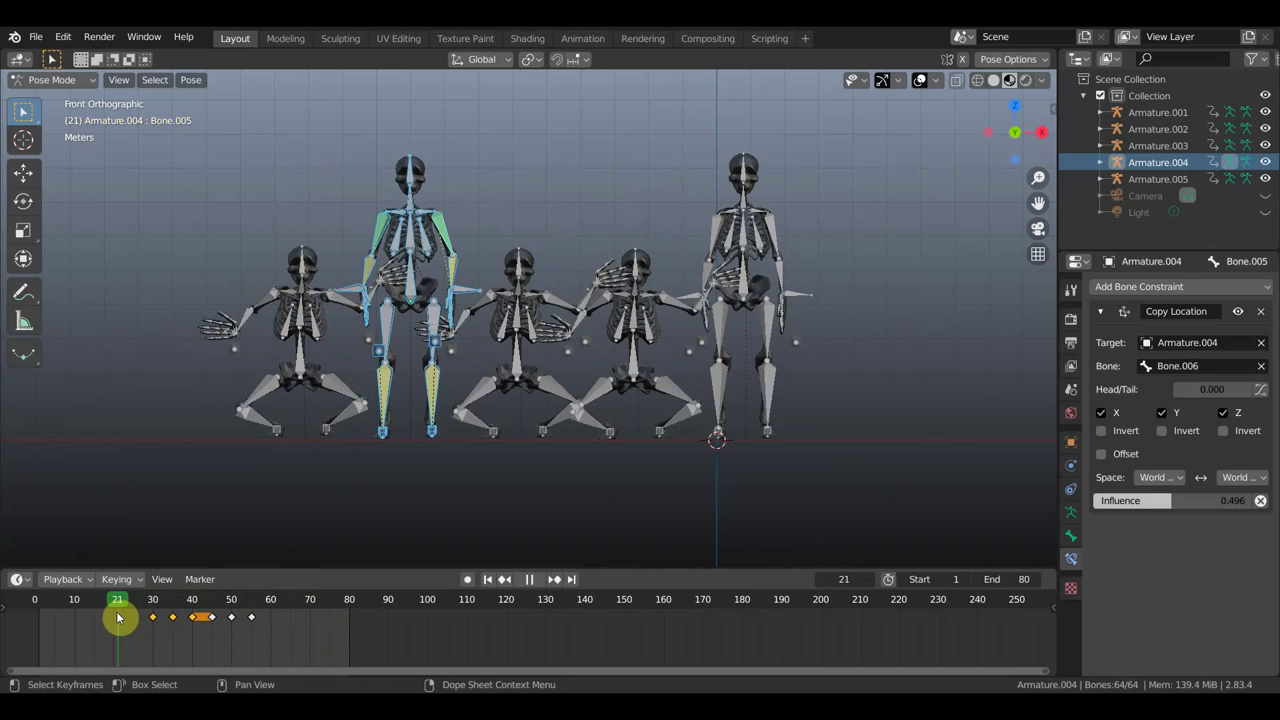
{"action": "mouse_move", "coordinate": [131, 617]}
{"action": "left_mouse_down"}
{"action": "mouse_move", "coordinate": [277, 651]}
{"action": "mouse_move", "coordinate": [51, 623]}
{"action": "mouse_move", "coordinate": [205, 628]}
{"action": "mouse_move", "coordinate": [79, 622]}
{"action": "mouse_move", "coordinate": [281, 650]}
{"action": "left_mouse_up"}
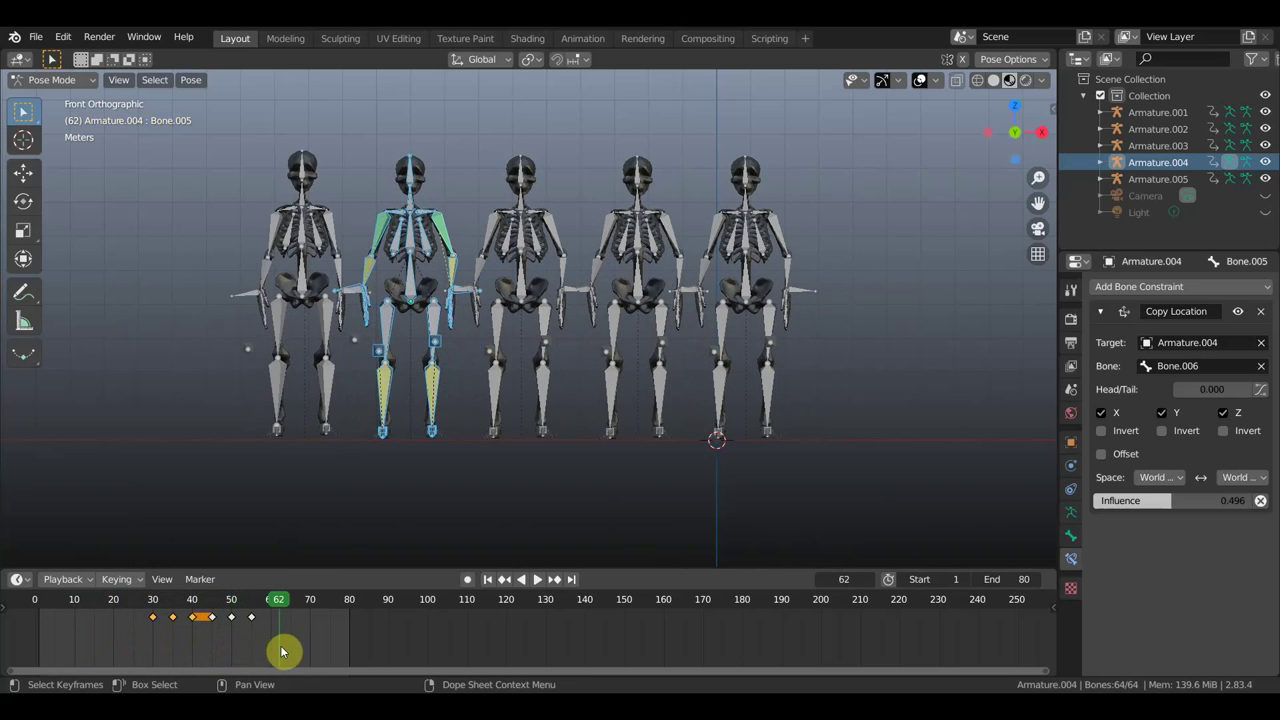
Step: Play the animation from around frame 47 and stop it
{"action": "left_click", "coordinate": [223, 604]}
{"action": "key", "text": "space"}
{"action": "left_click", "coordinate": [221, 604]}
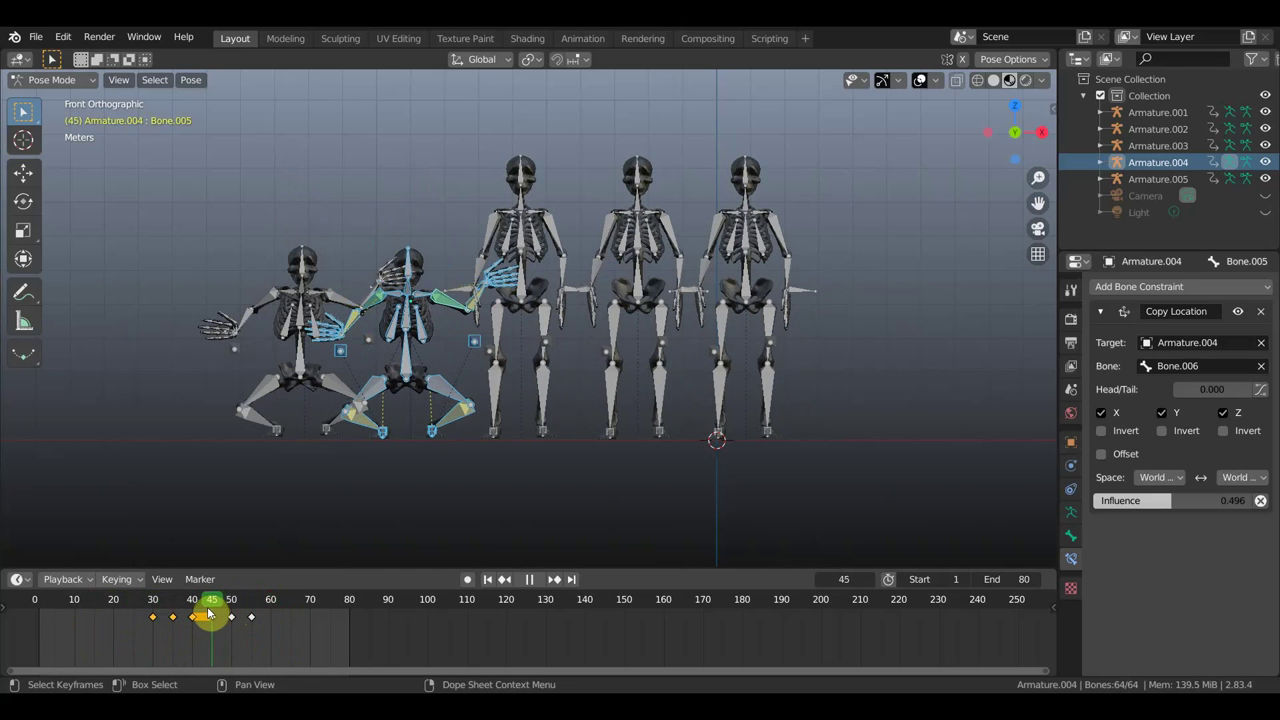
{"action": "key", "text": "space"}
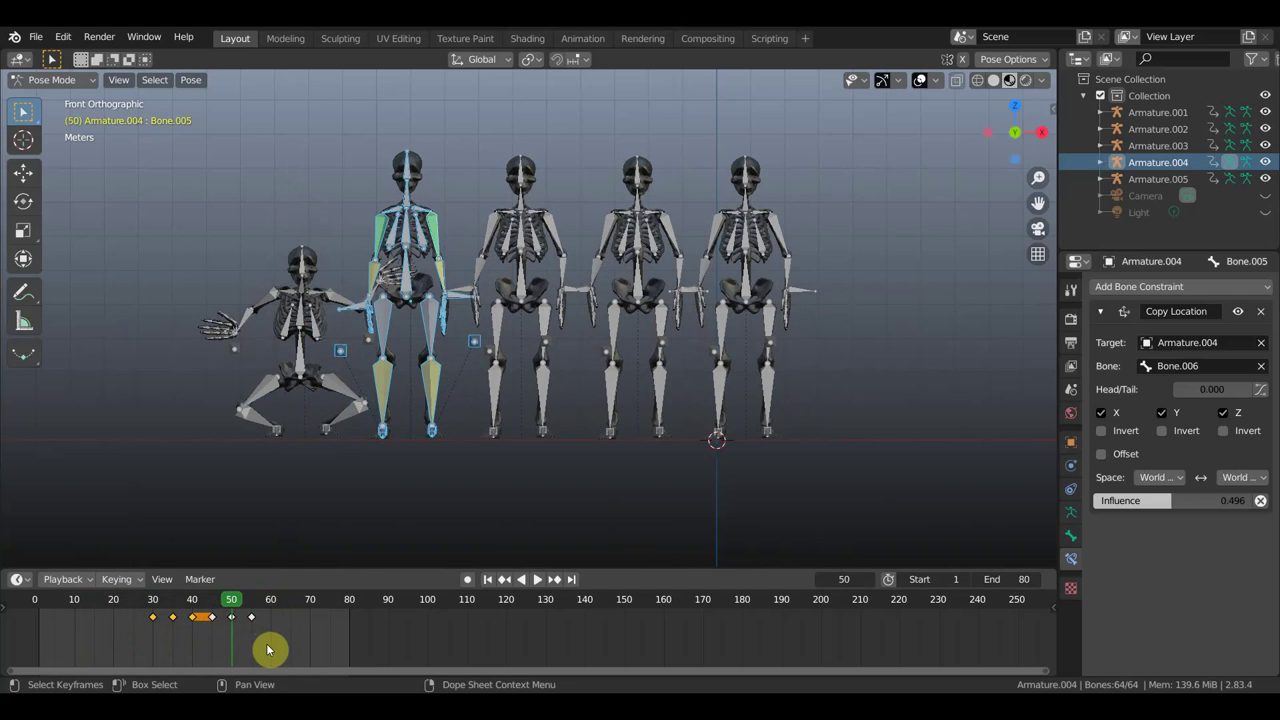
Step: Slide Armature.004's keyframes about 31 frames later to span frames 45–70, previewing frames 50–60
{"action": "key", "text": "g"}
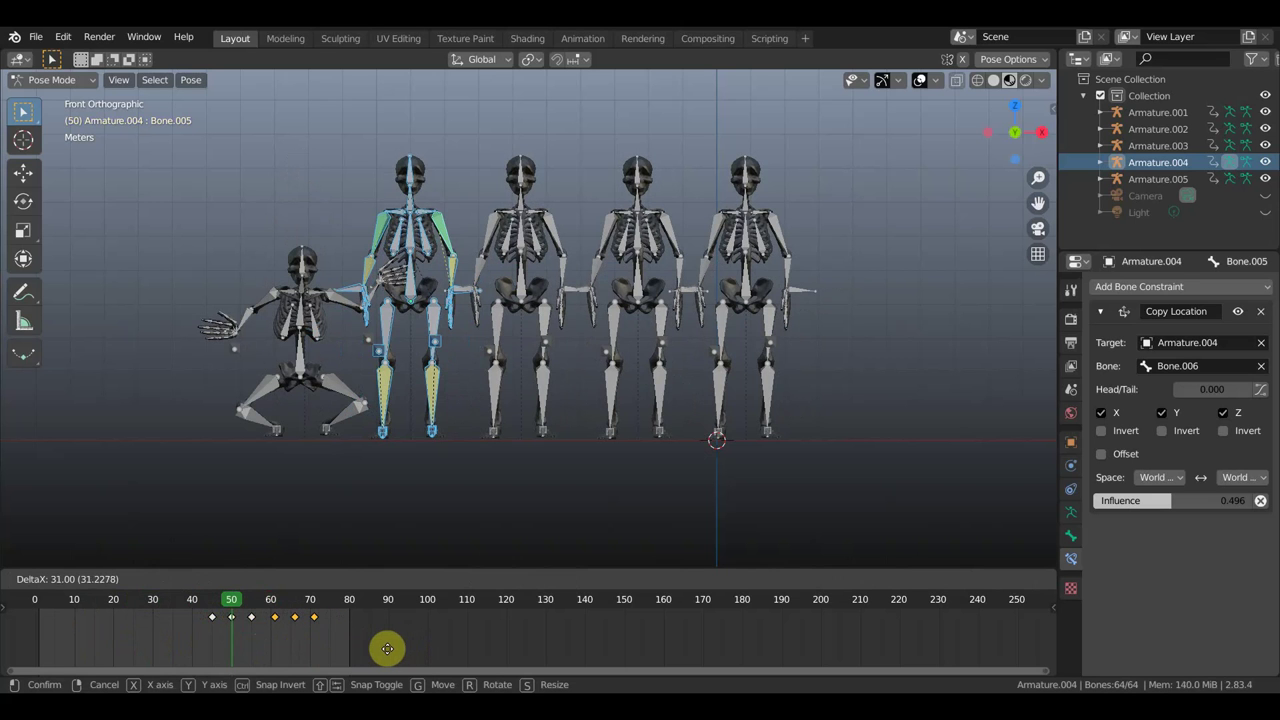
{"action": "left_click", "coordinate": [276, 641]}
{"action": "mouse_move", "coordinate": [240, 607]}
{"action": "left_mouse_down"}
{"action": "mouse_move", "coordinate": [310, 624]}
{"action": "mouse_move", "coordinate": [279, 630]}
{"action": "mouse_move", "coordinate": [317, 651]}
{"action": "left_mouse_up"}
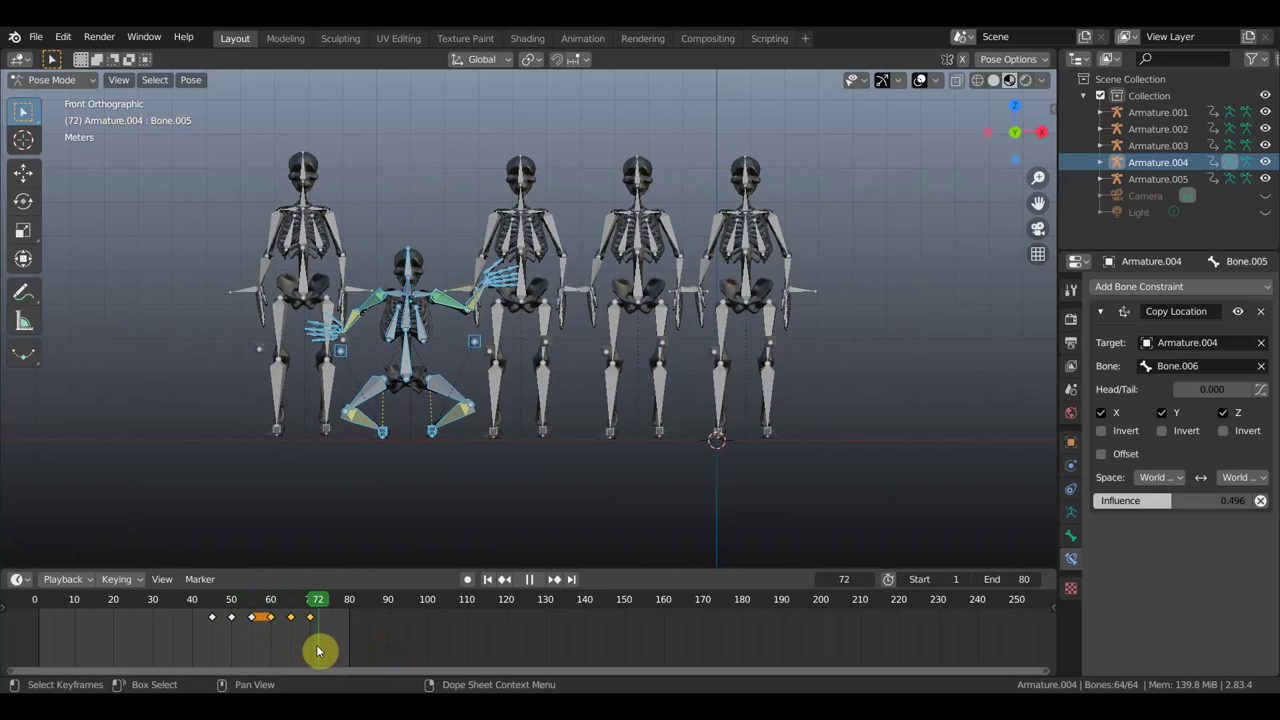
{"action": "key", "text": "Escape"}
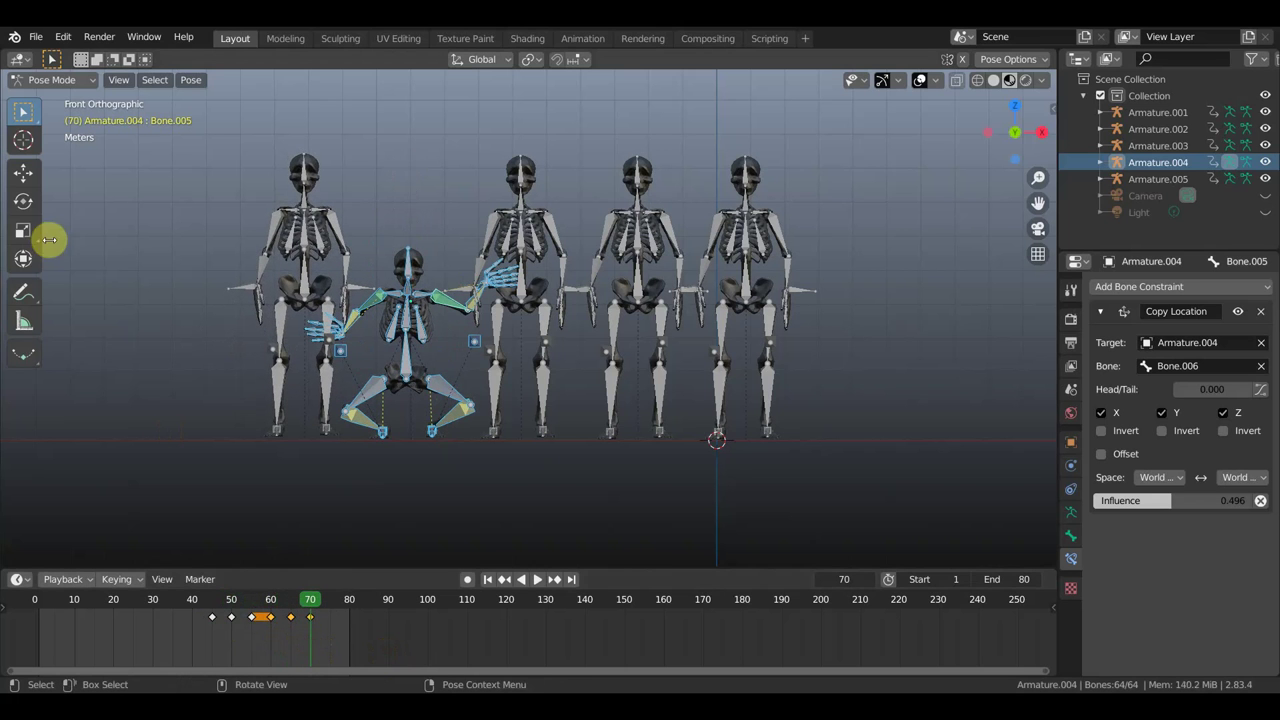
{"action": "left_click", "coordinate": [80, 80]}
Step: Select the third skeleton, Armature.003, and put it in Pose Mode
{"action": "left_click", "coordinate": [45, 97]}
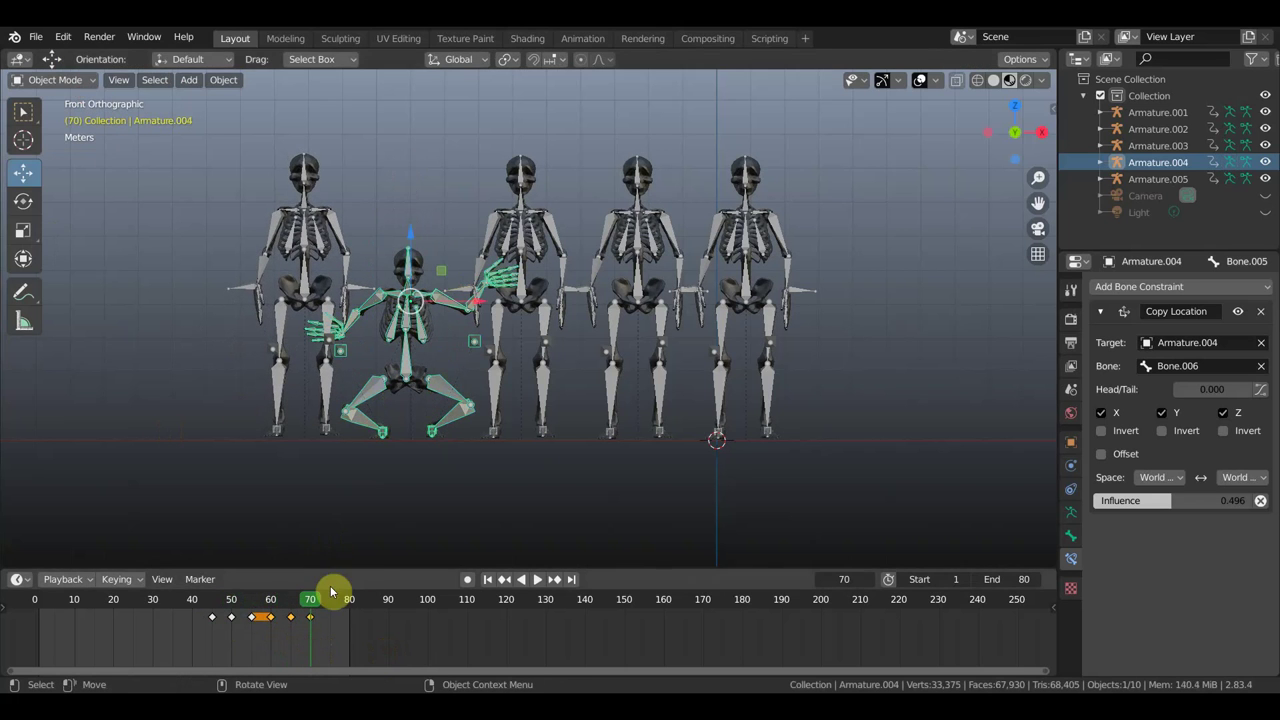
{"action": "left_click", "coordinate": [533, 335]}
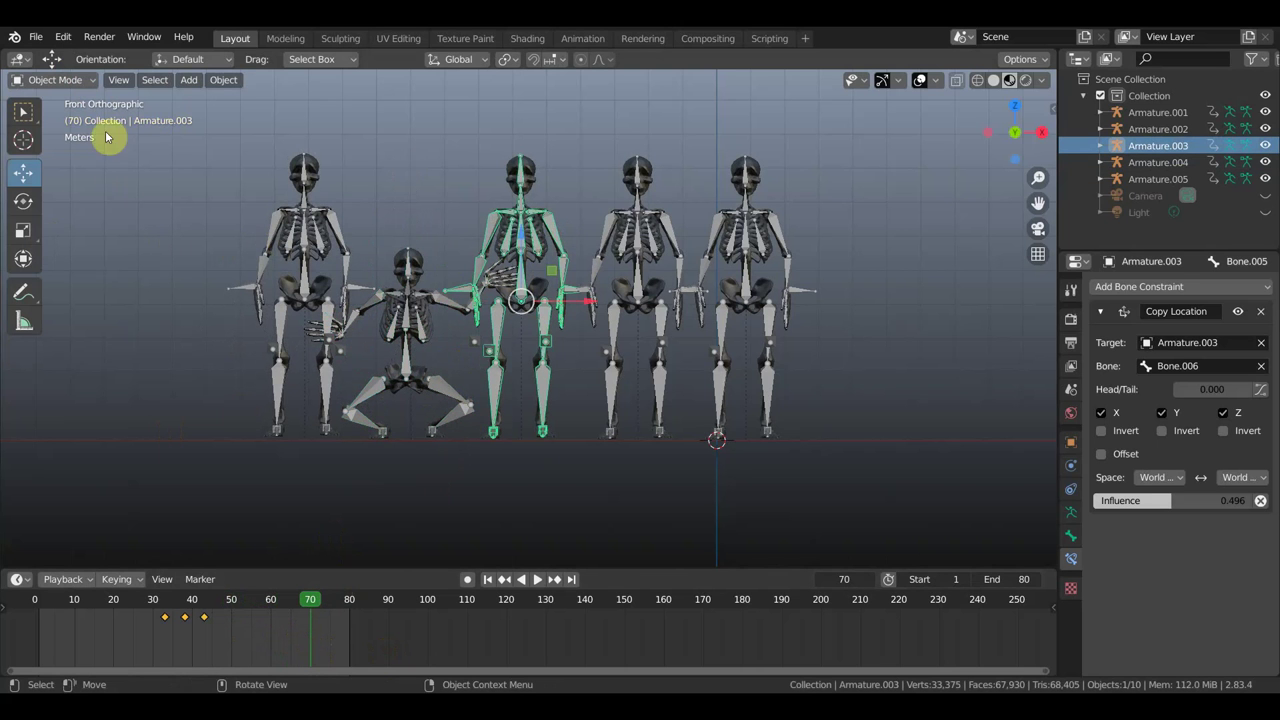
{"action": "left_click", "coordinate": [60, 80]}
{"action": "left_click", "coordinate": [68, 145]}
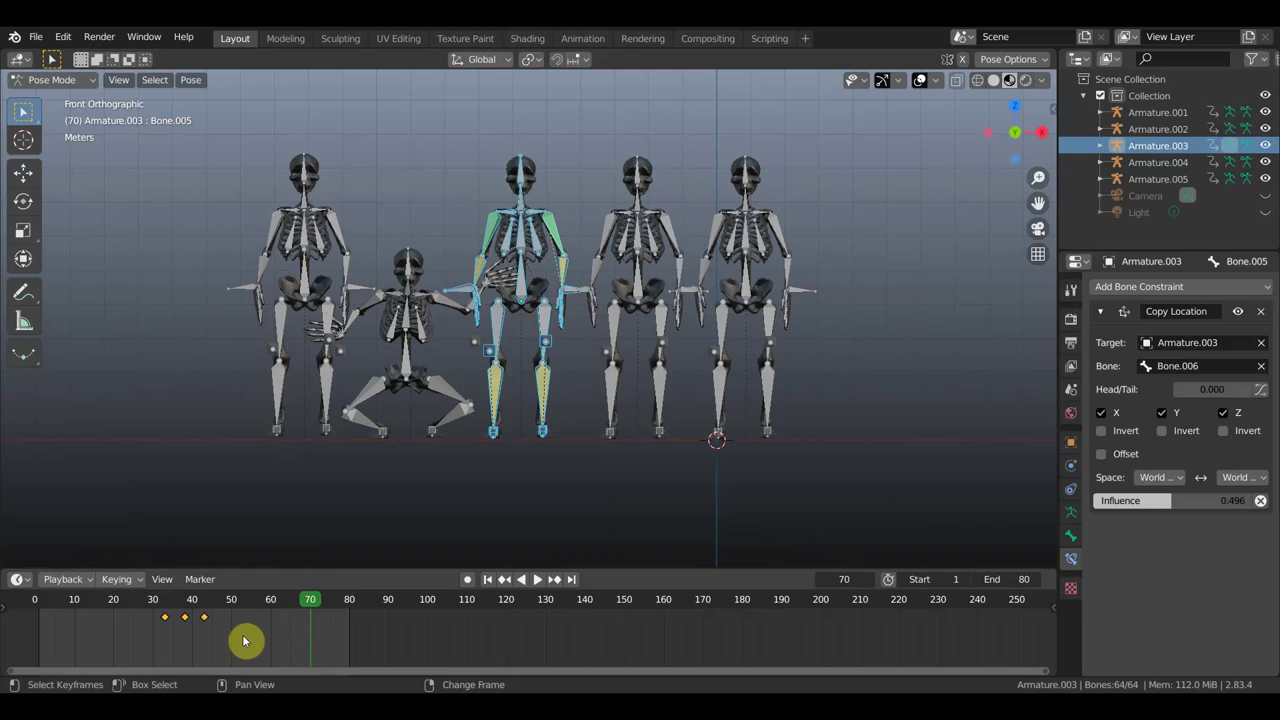
Step: Duplicate its keys 19 frames later, mirror them, and slide them to roughly frames 33–60
{"action": "key", "text": "shift+d"}
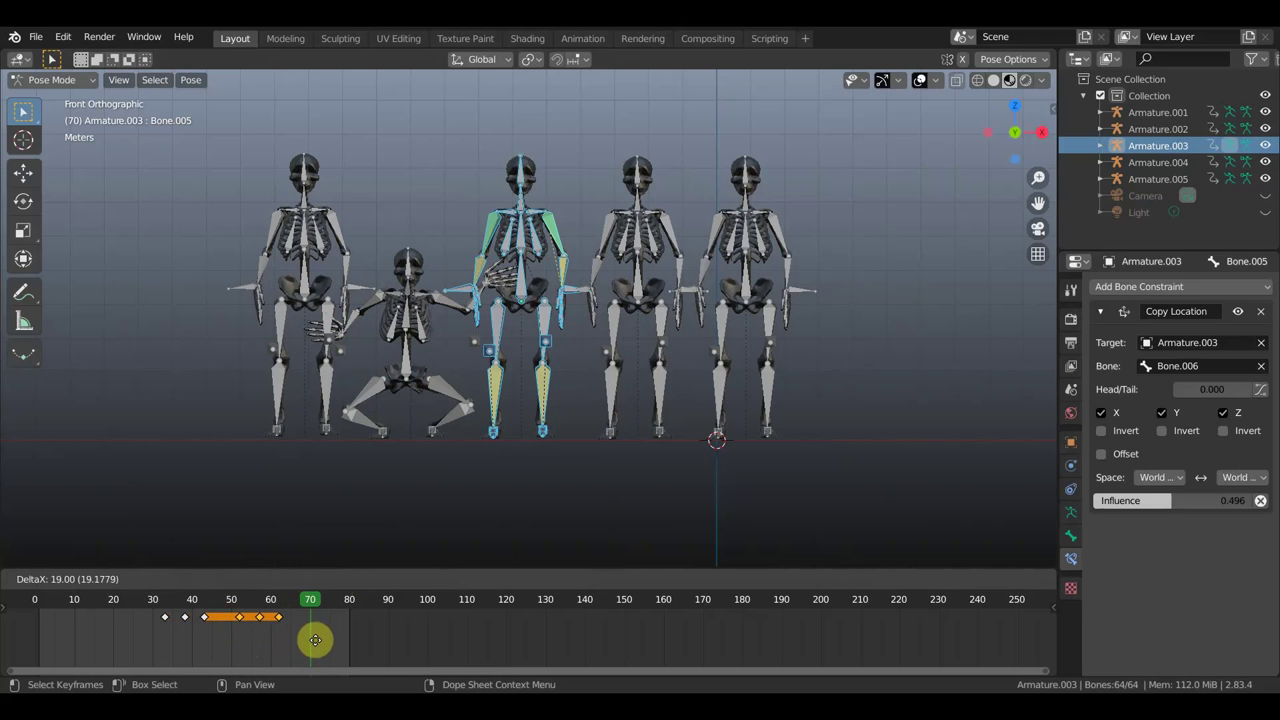
{"action": "left_click", "coordinate": [313, 640]}
{"action": "right_click", "coordinate": [280, 627]}
{"action": "mouse_move", "coordinate": [240, 630]}
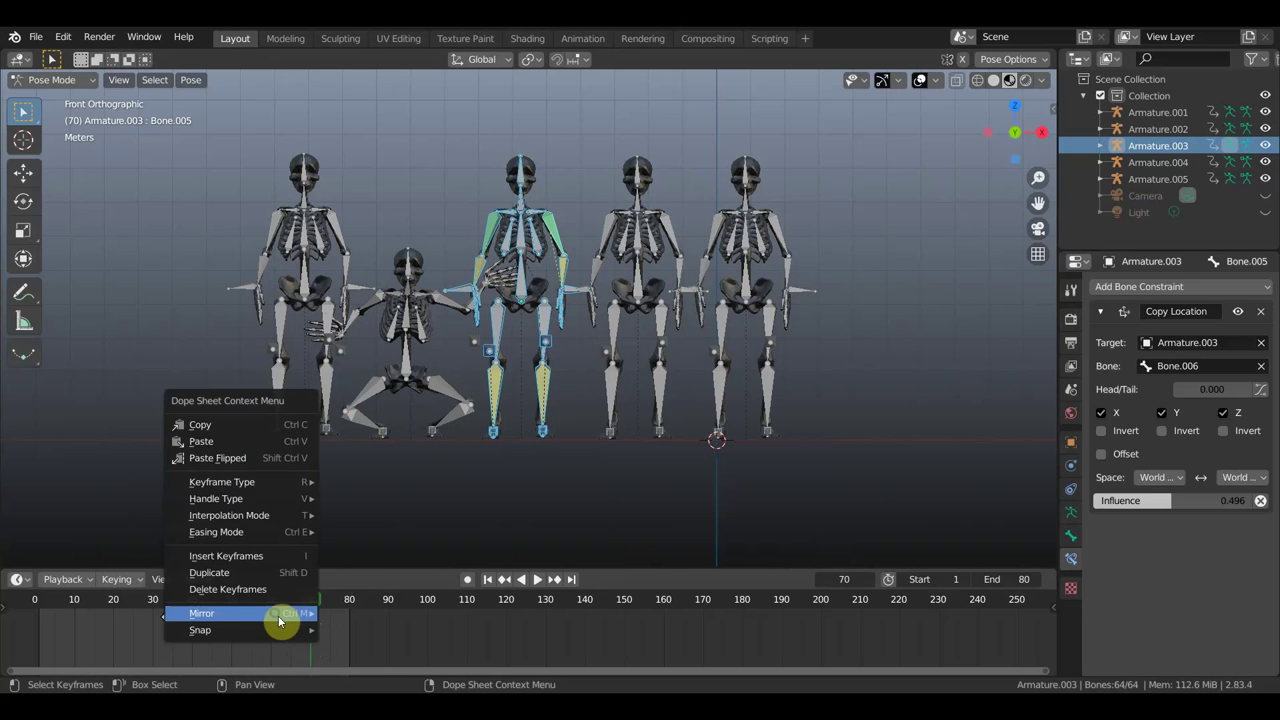
{"action": "left_click", "coordinate": [378, 620]}
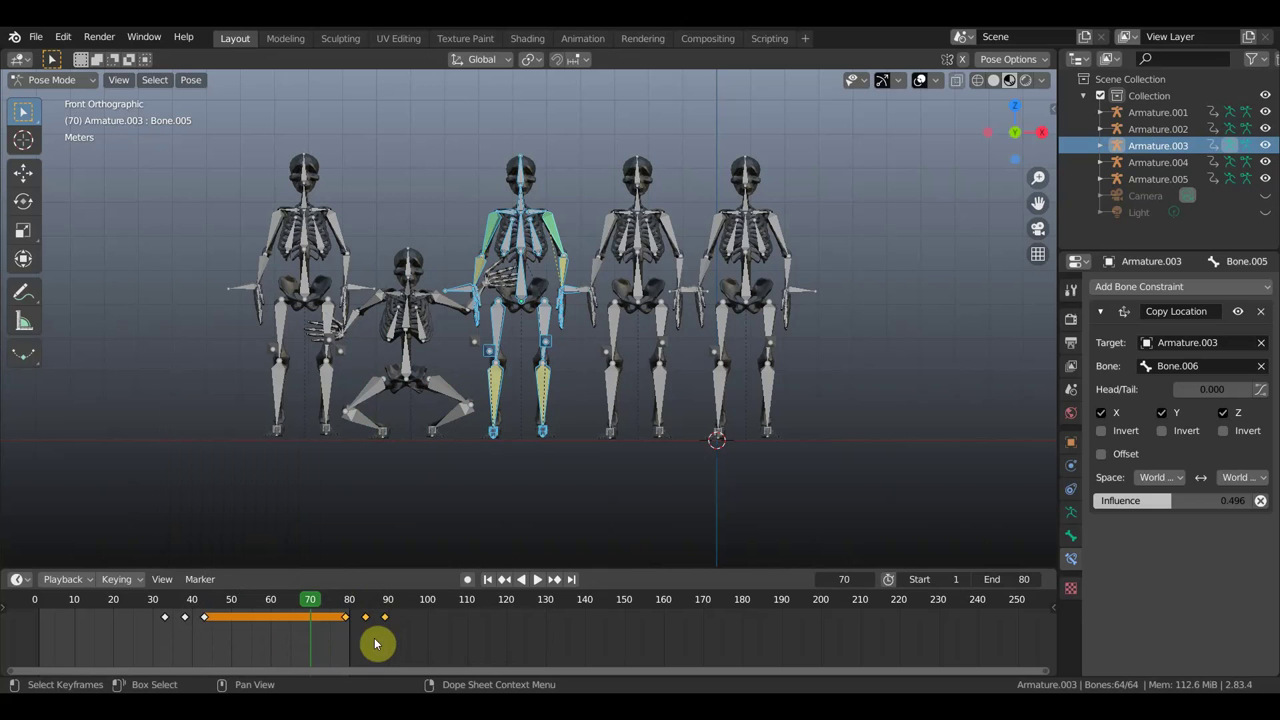
{"action": "key", "text": "g"}
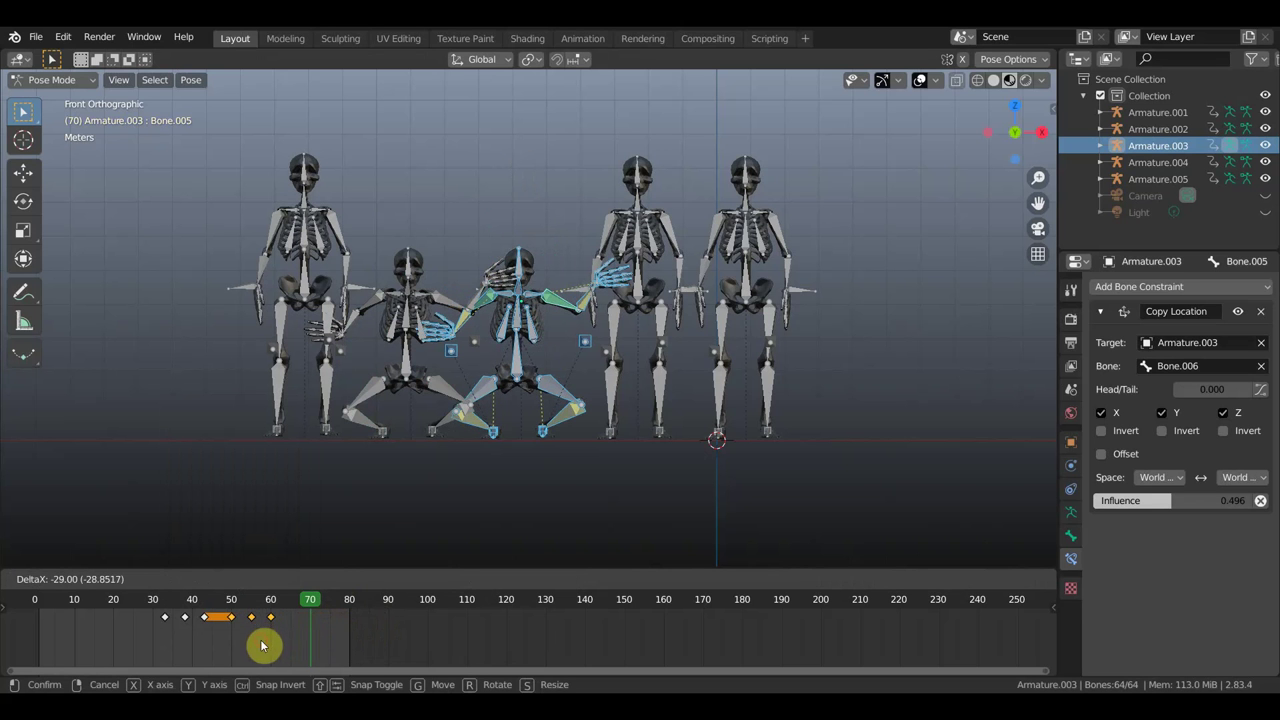
{"action": "left_click", "coordinate": [260, 640]}
{"action": "mouse_move", "coordinate": [296, 603]}
{"action": "left_mouse_down"}
{"action": "mouse_move", "coordinate": [64, 608]}
{"action": "mouse_move", "coordinate": [288, 637]}
{"action": "mouse_move", "coordinate": [220, 637]}
{"action": "left_mouse_up"}
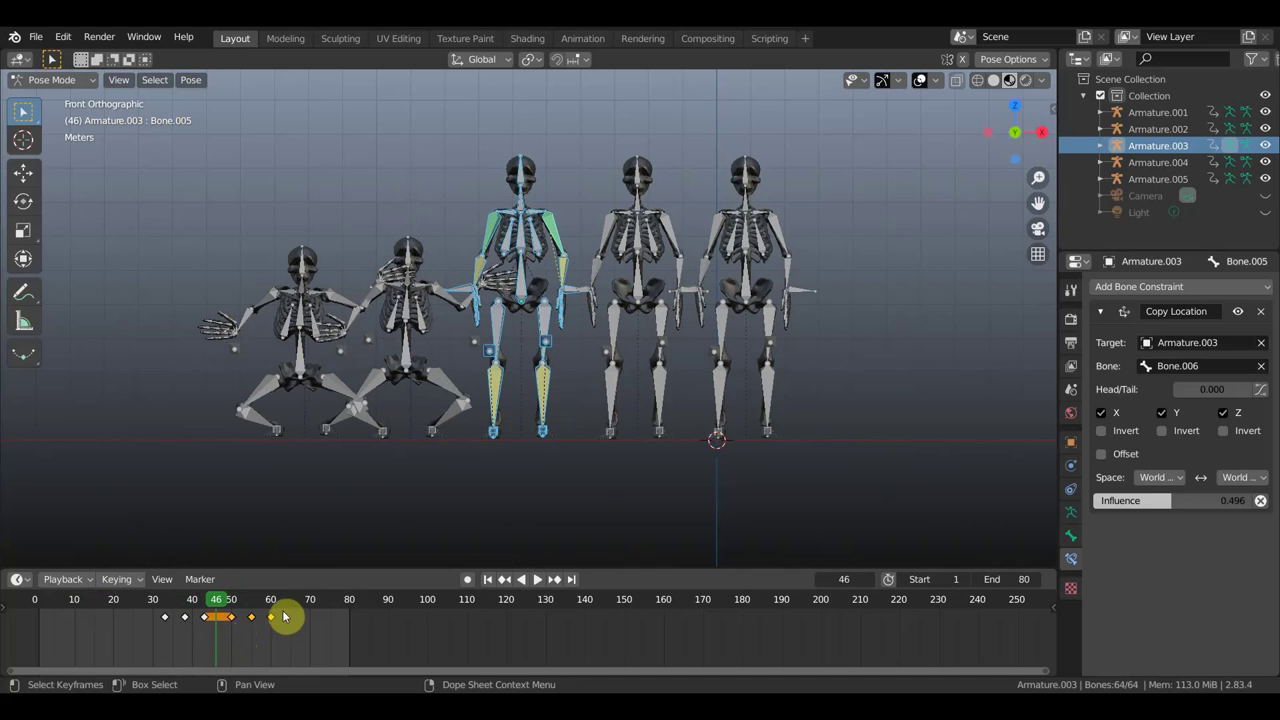
{"action": "left_click_drag", "start_coordinate": [272, 617], "coordinate": [317, 627]}
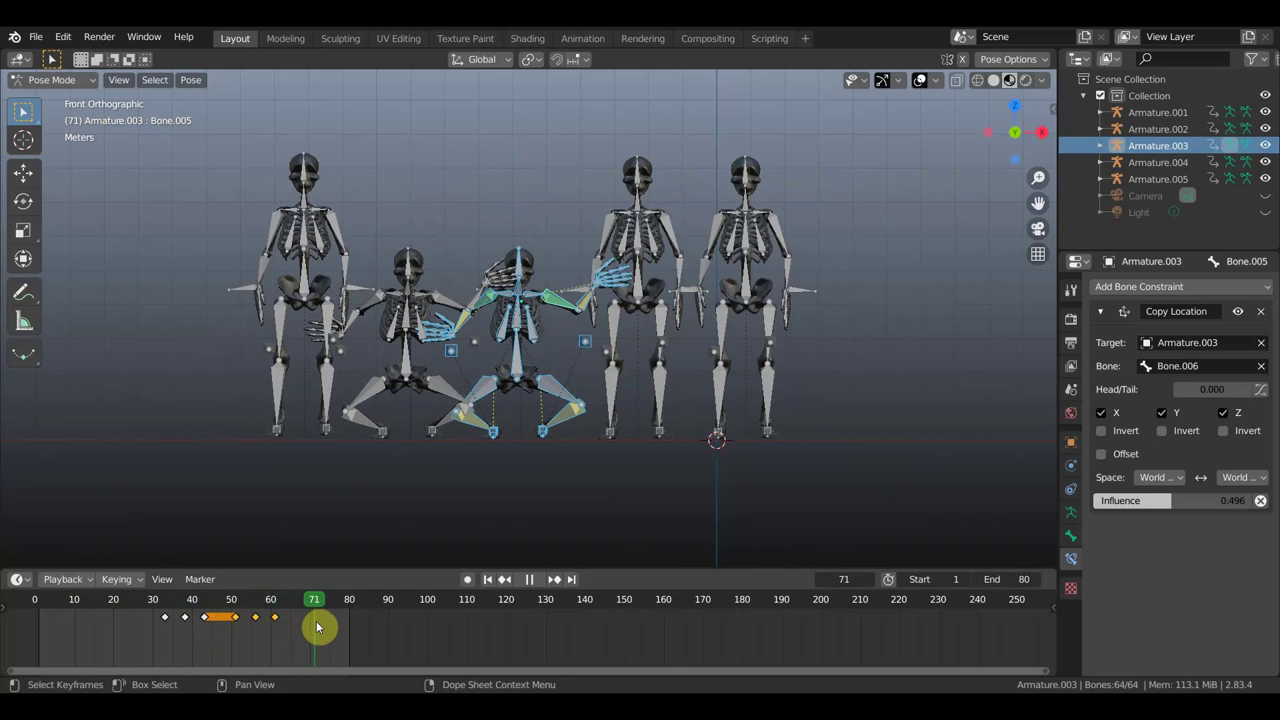
{"action": "left_click", "coordinate": [83, 80]}
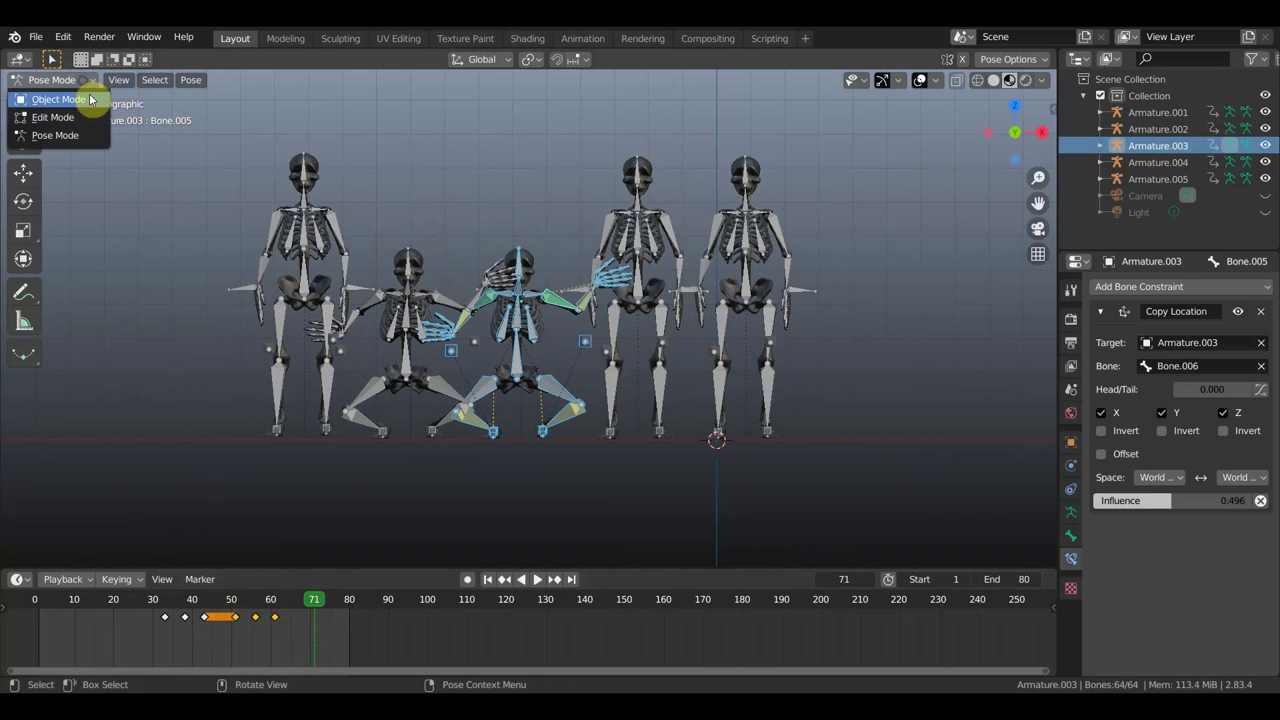
Step: Select Armature.001 and put it in Pose Mode
{"action": "left_click", "coordinate": [89, 99]}
{"action": "left_click", "coordinate": [644, 282]}
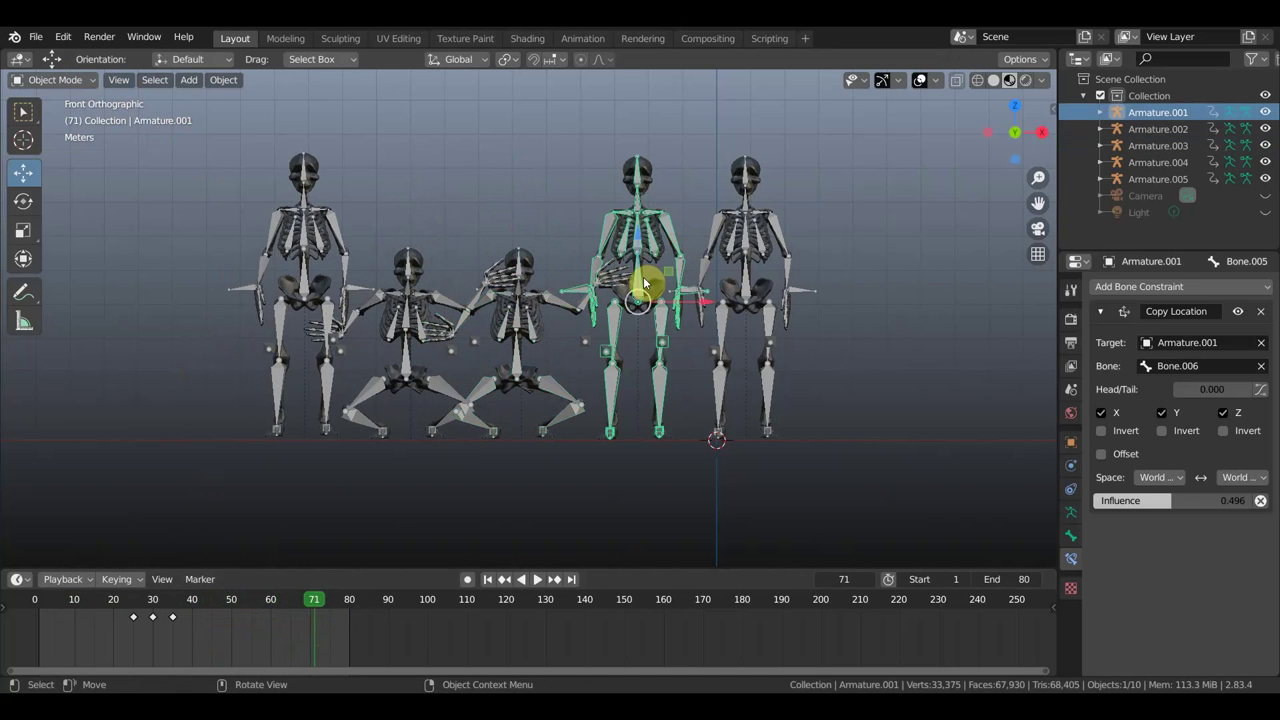
{"action": "left_click", "coordinate": [84, 82]}
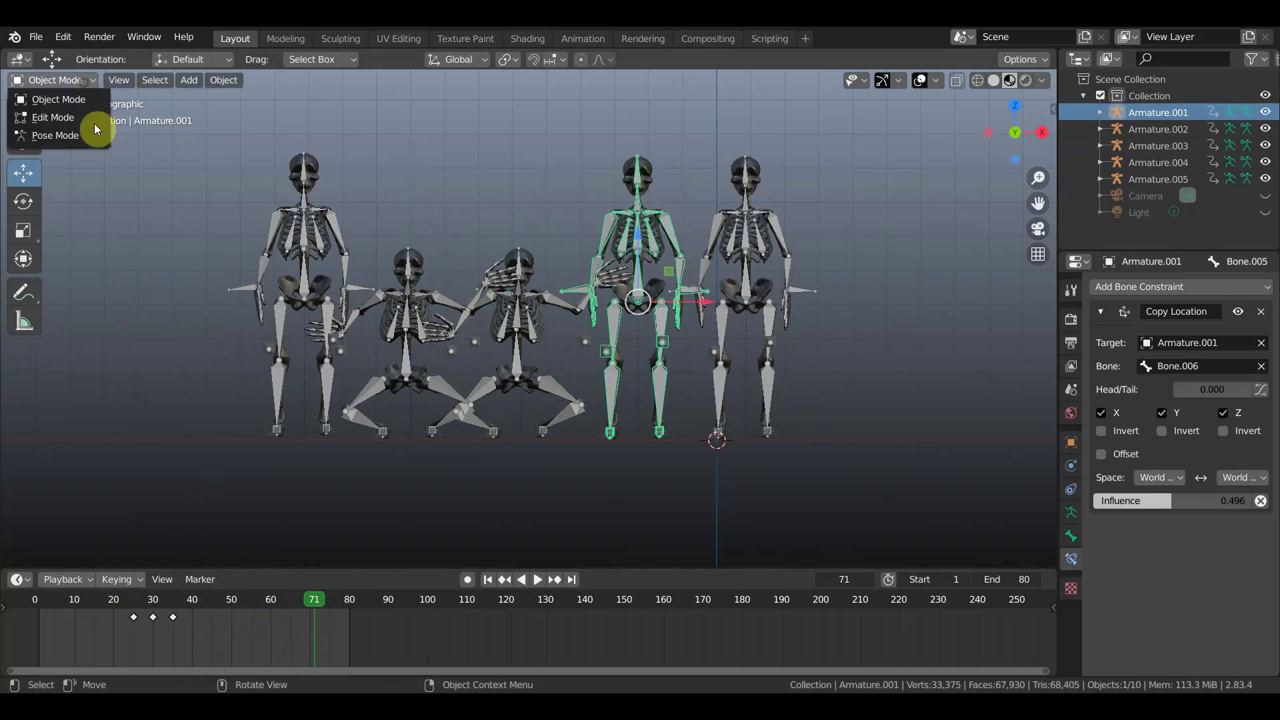
{"action": "left_click", "coordinate": [95, 145]}
Step: Copy its three keyframes, mirror them, and slide them 52 frames earlier to frames 25–51
{"action": "left_click_drag", "start_coordinate": [206, 640], "coordinate": [100, 598]}
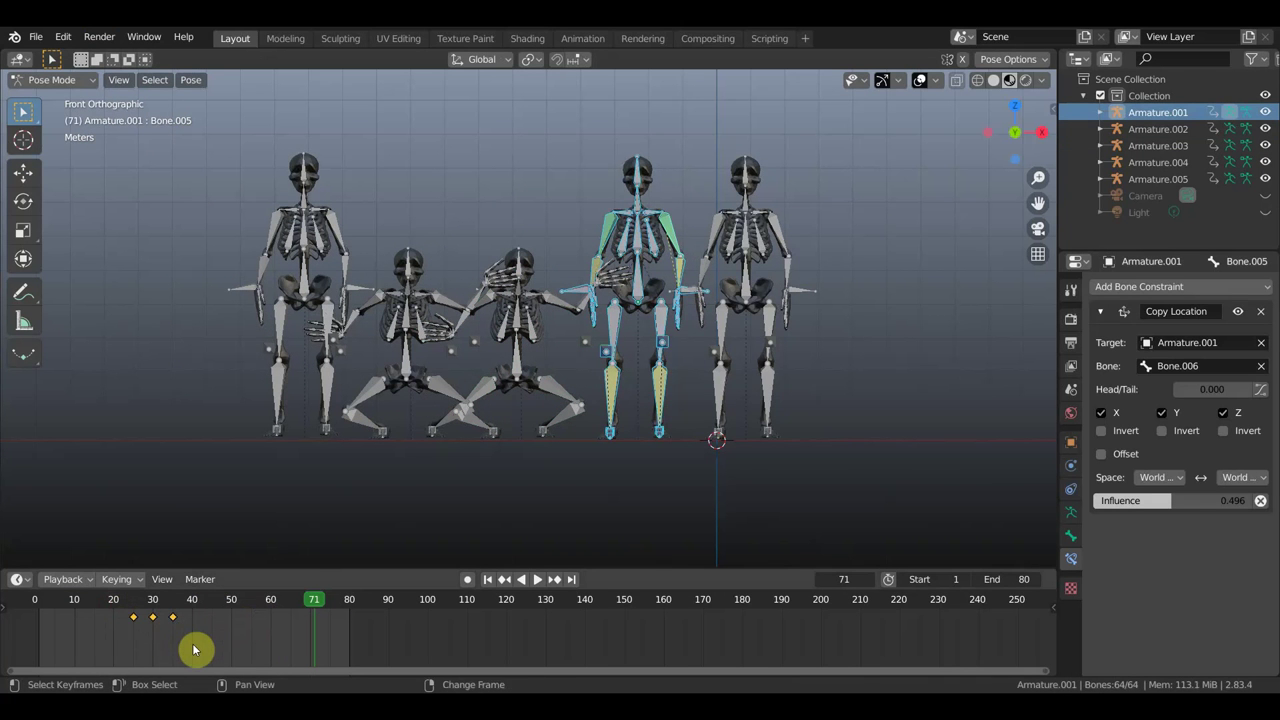
{"action": "key", "text": "g"}
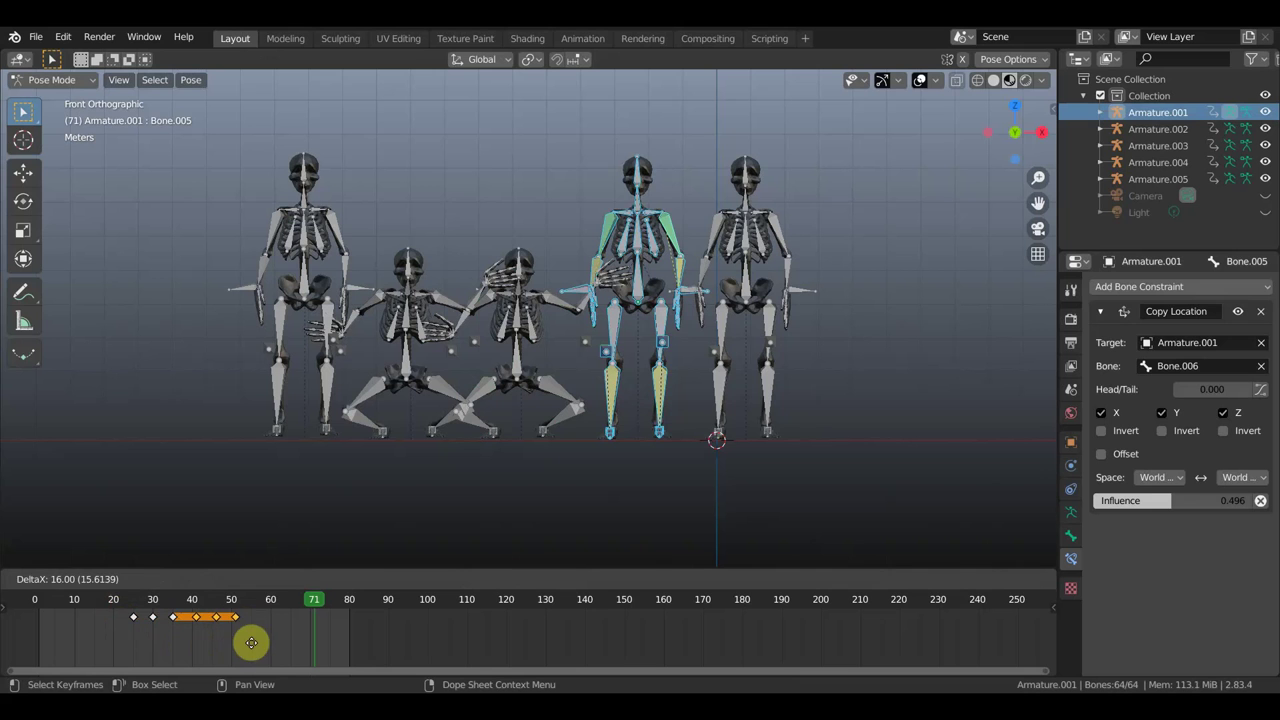
{"action": "left_click", "coordinate": [253, 650]}
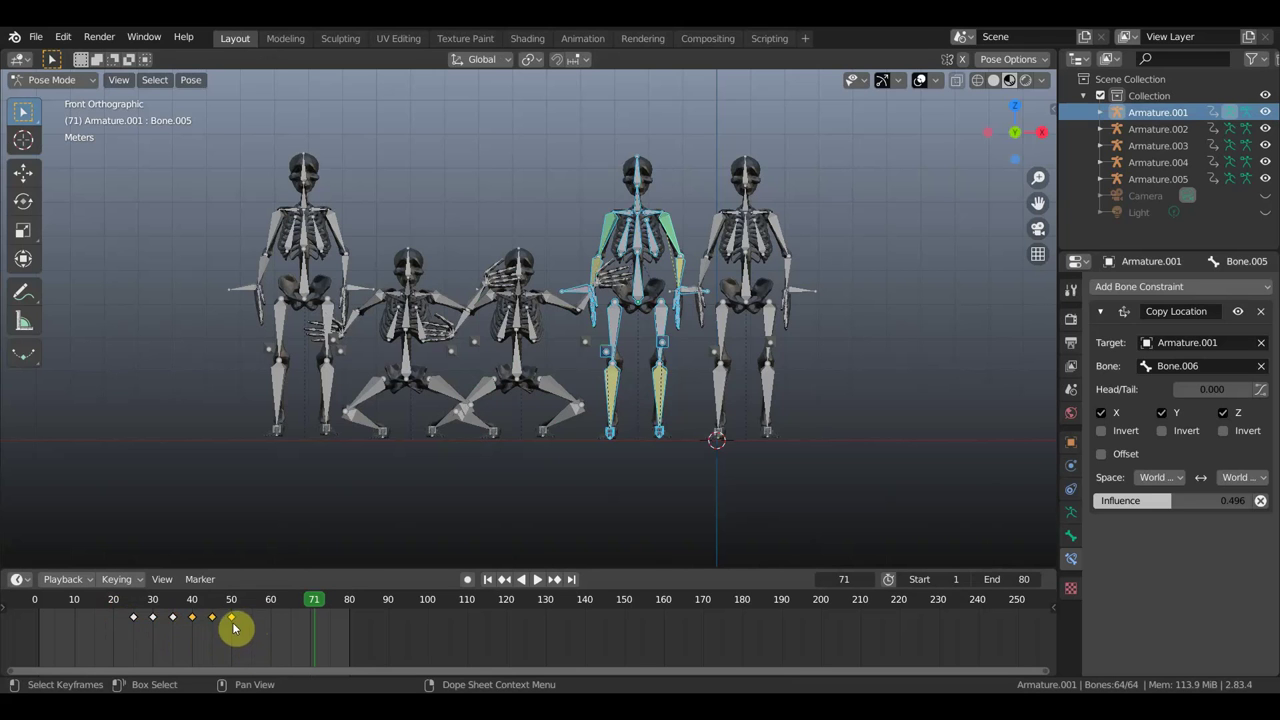
{"action": "right_click", "coordinate": [233, 627]}
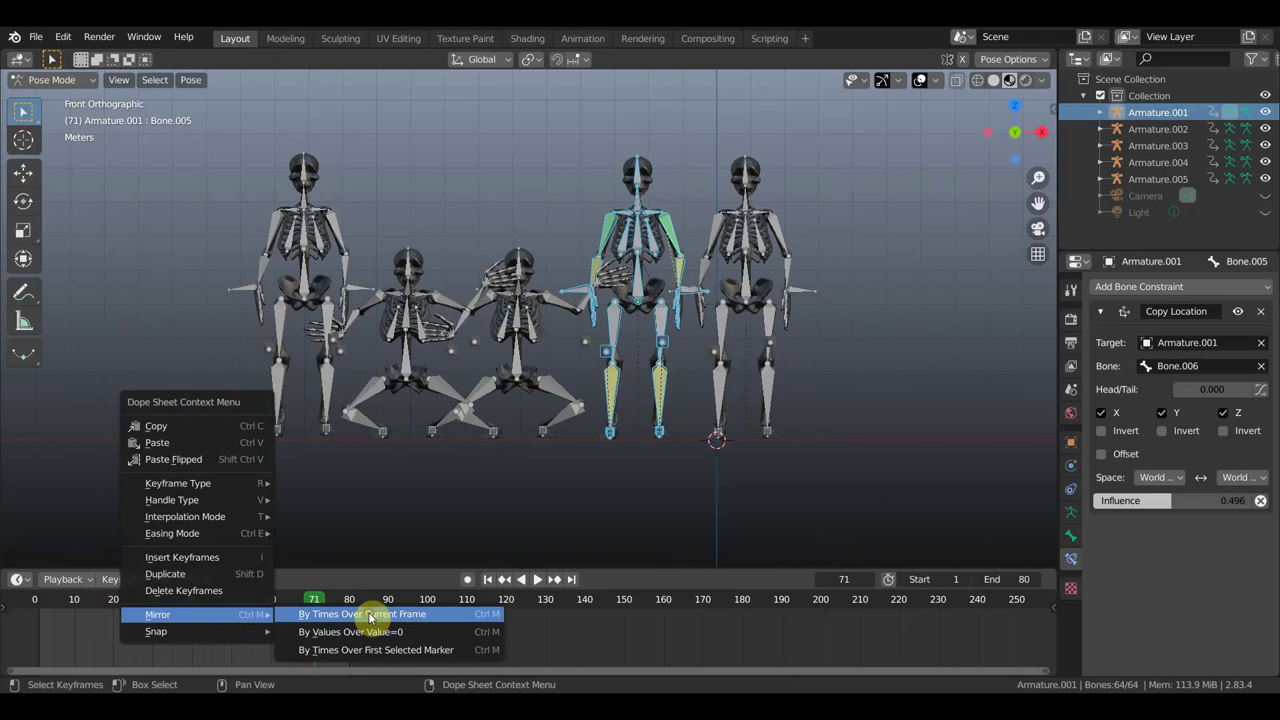
{"action": "left_click", "coordinate": [369, 615]}
{"action": "key", "text": "g"}
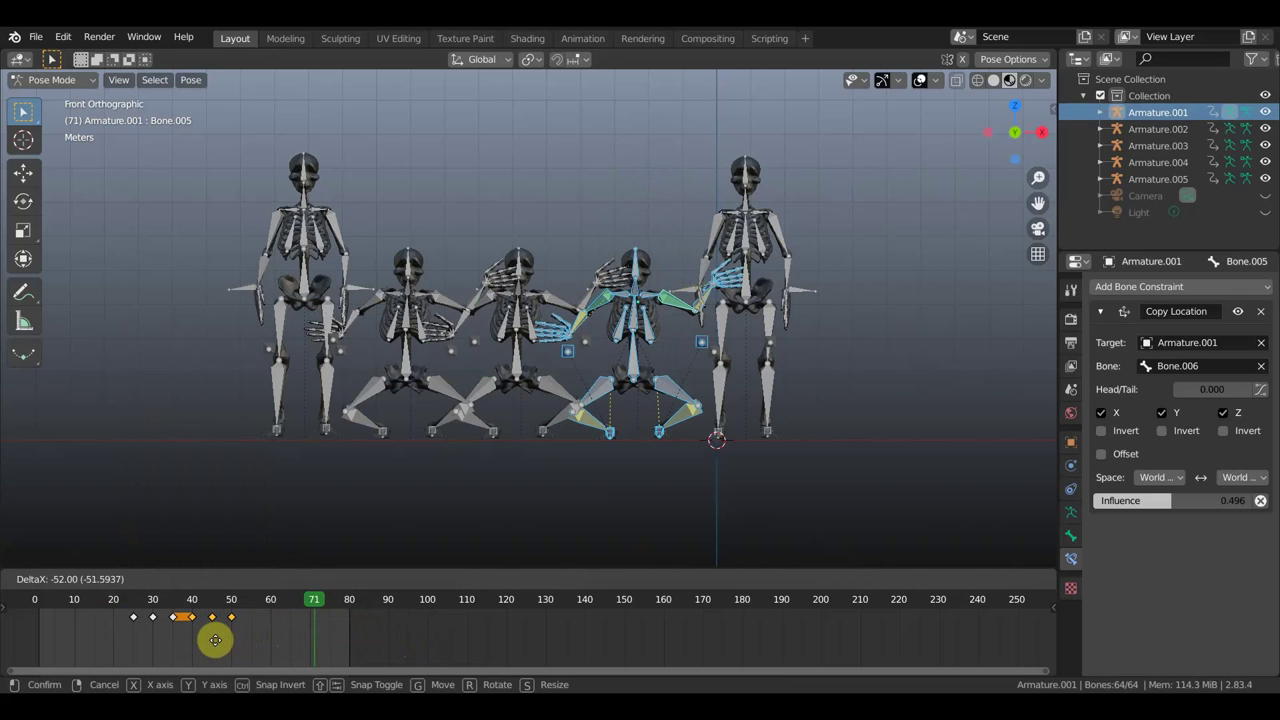
{"action": "left_click", "coordinate": [216, 640]}
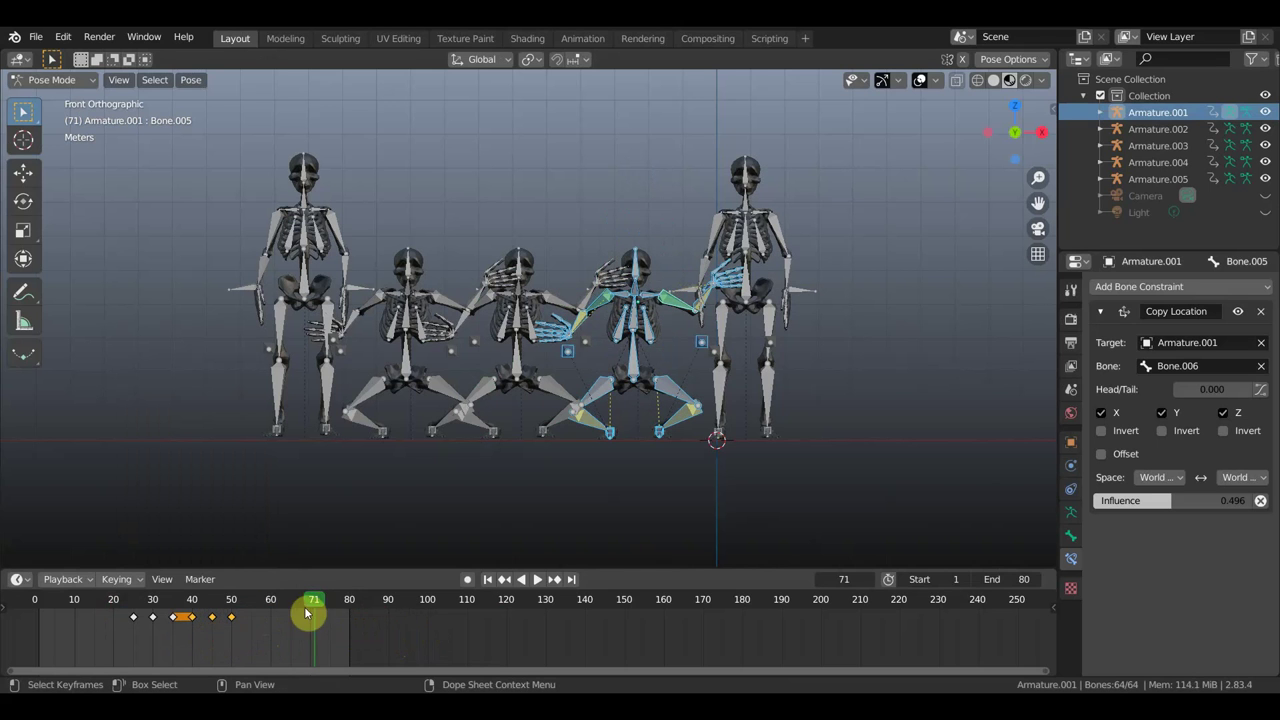
Step: Play the animation to check the offset, then return to Object Mode
{"action": "key", "text": "space"}
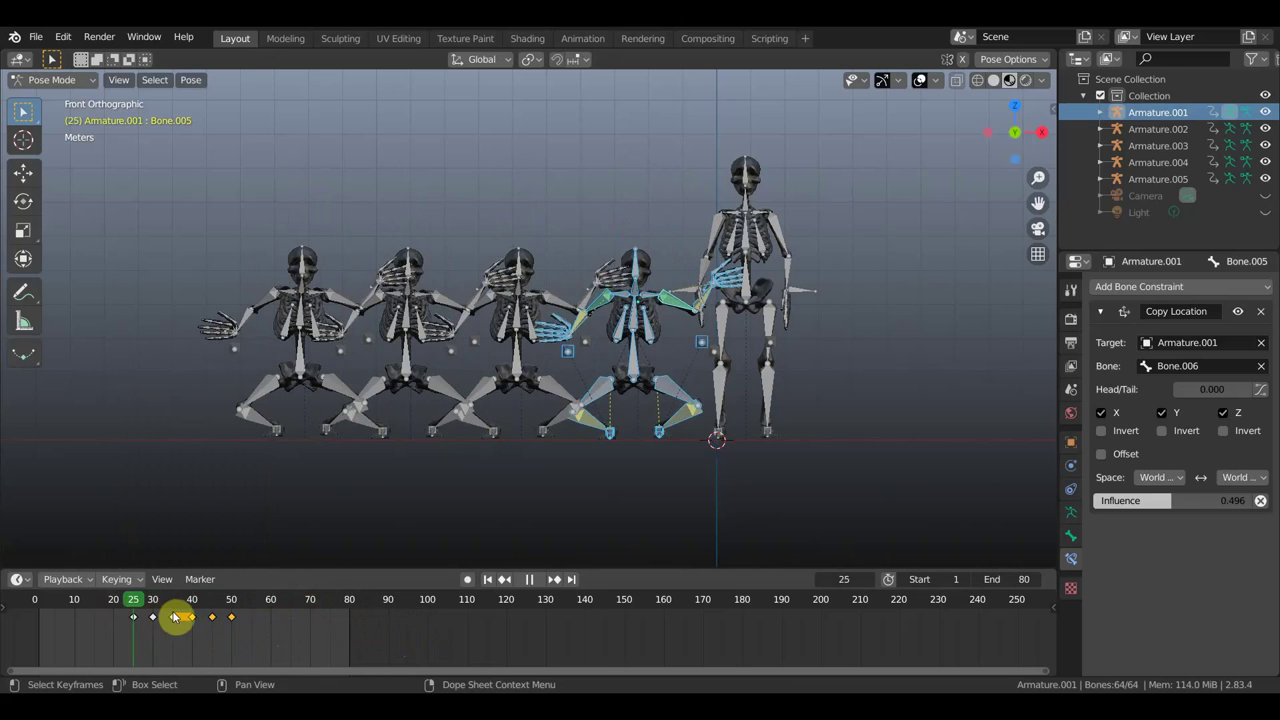
{"action": "key", "text": "space"}
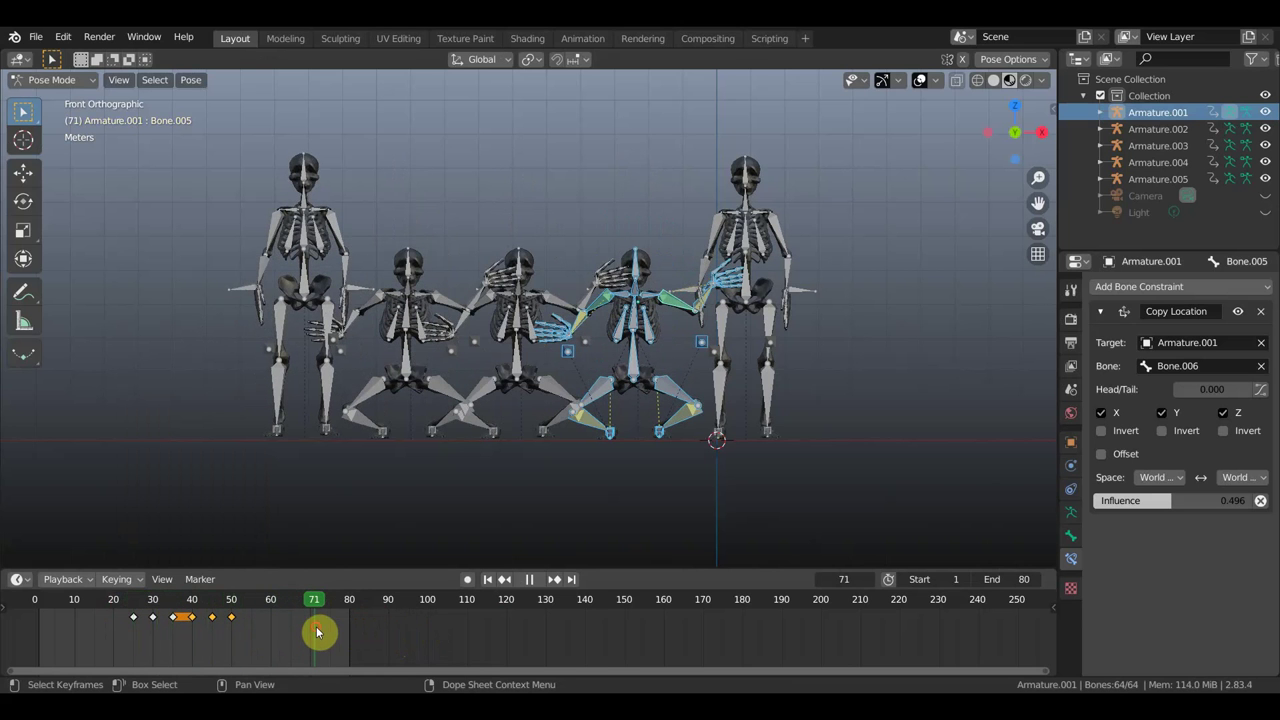
{"action": "left_click", "coordinate": [72, 81]}
{"action": "left_click", "coordinate": [87, 97]}
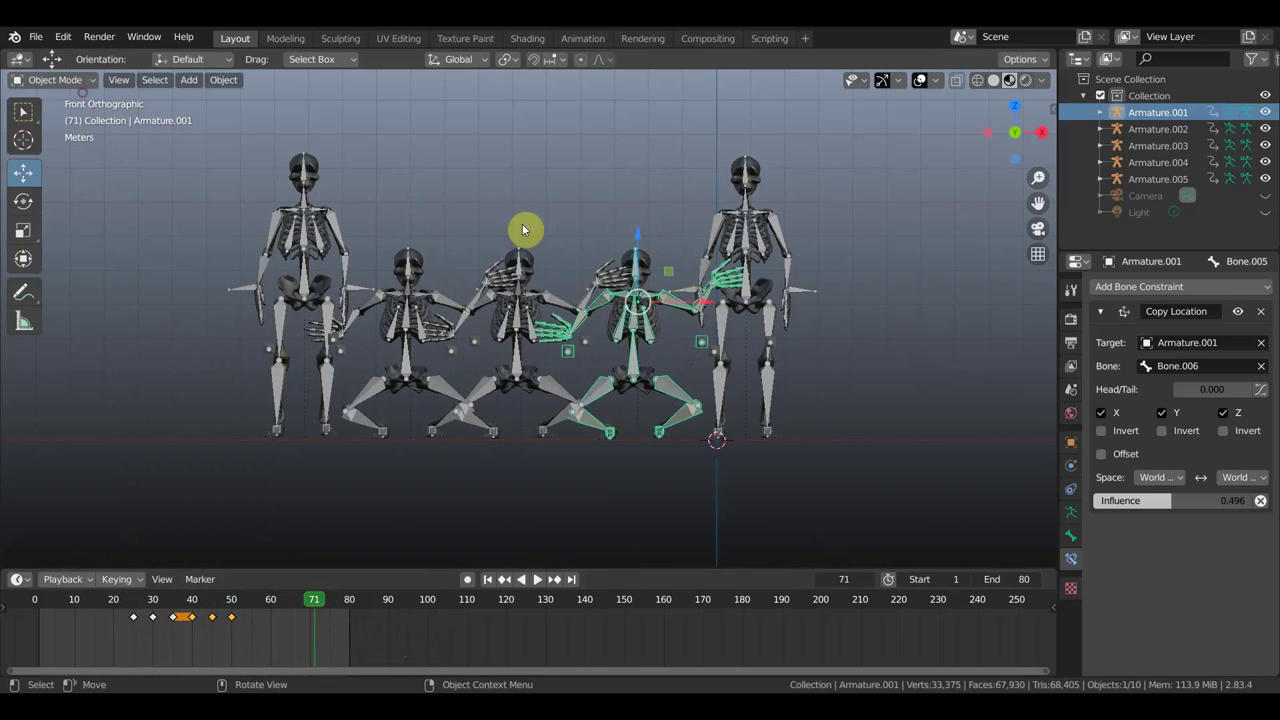
Step: Select the rightmost skeleton, Armature.002, and put it in Pose Mode
{"action": "left_click", "coordinate": [712, 240]}
{"action": "left_click", "coordinate": [75, 80]}
{"action": "left_click", "coordinate": [63, 137]}
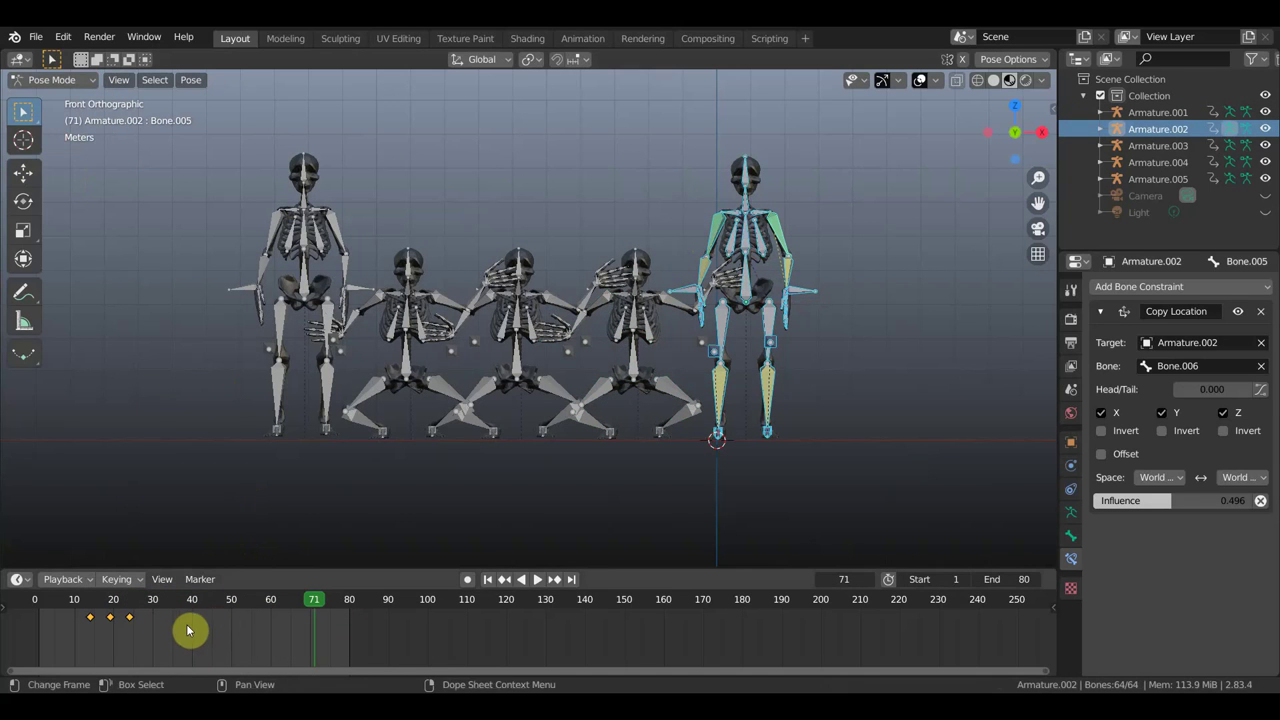
Step: Duplicate its keys, mirror them over frame 71, and slide them 74 frames earlier
{"action": "key", "text": "shift+d"}
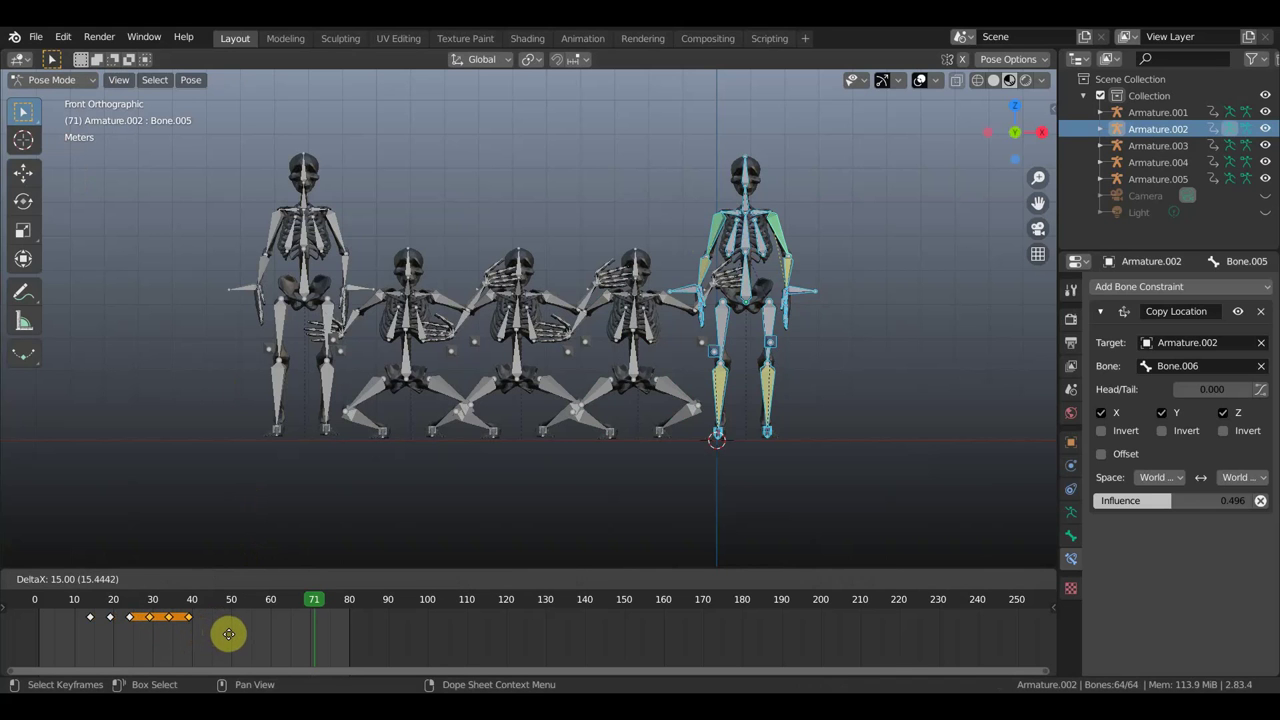
{"action": "left_click", "coordinate": [232, 636]}
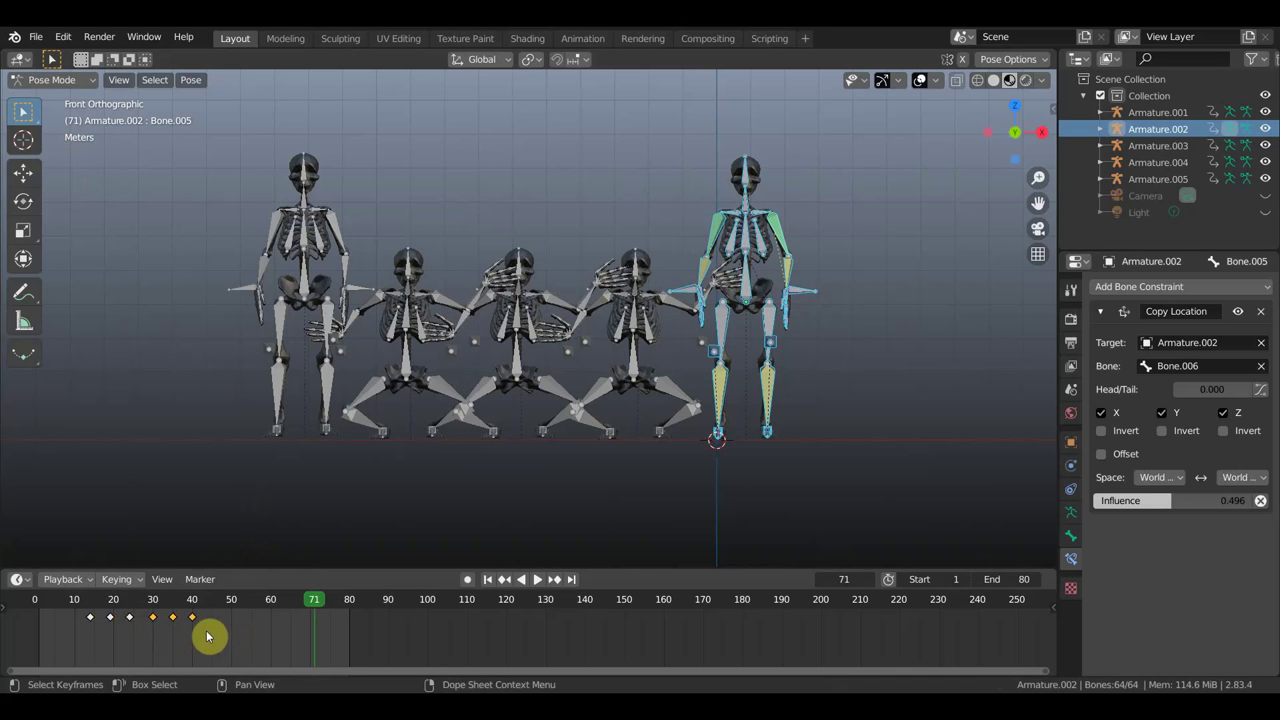
{"action": "right_click", "coordinate": [190, 619]}
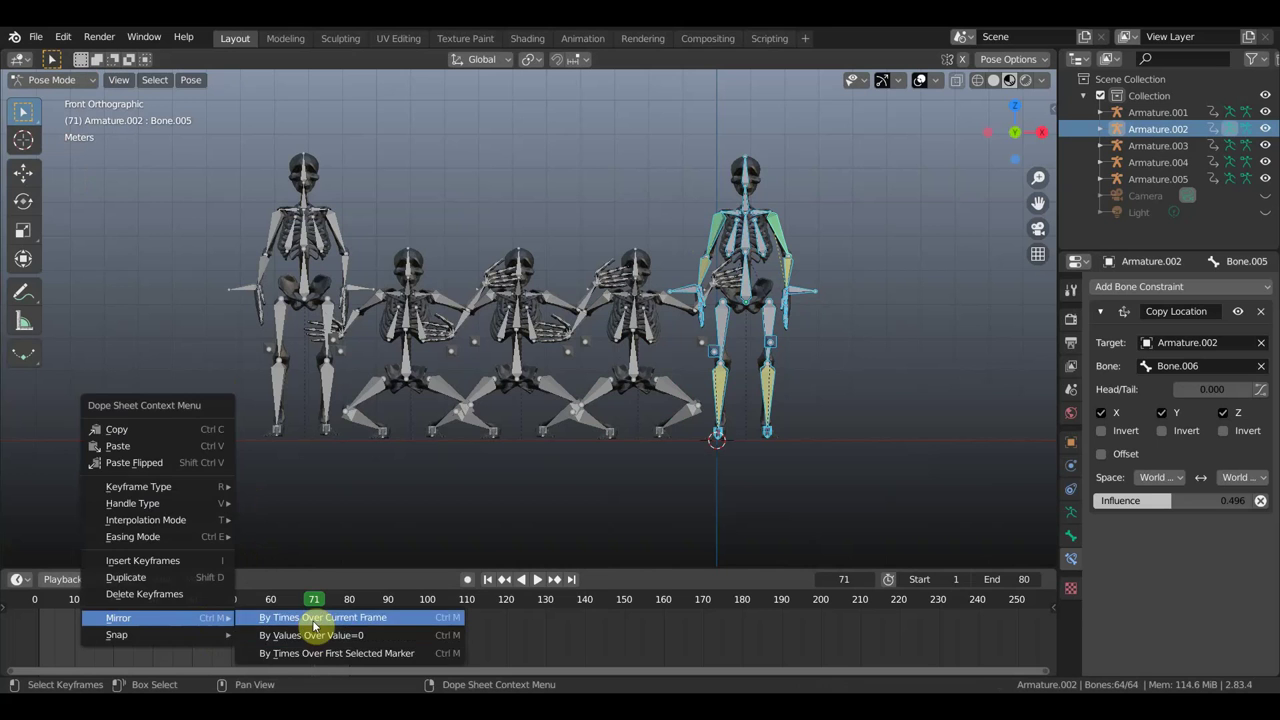
{"action": "left_click", "coordinate": [314, 614]}
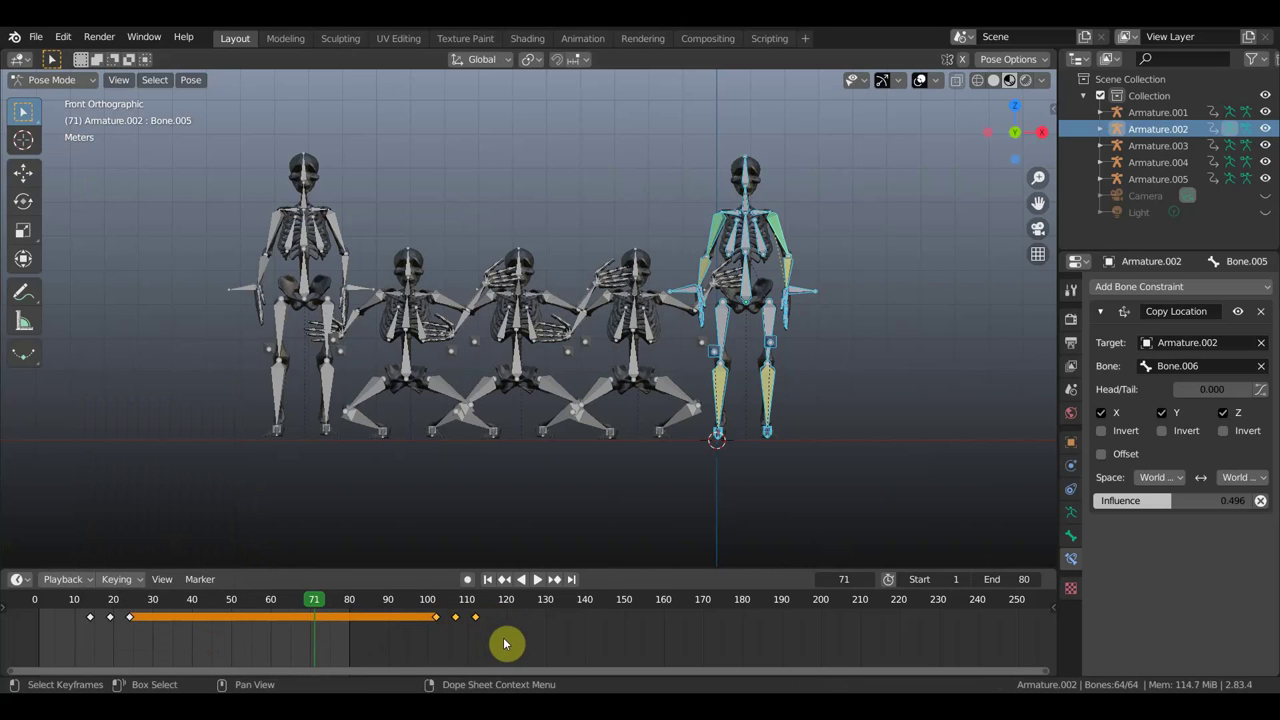
{"action": "key", "text": "g"}
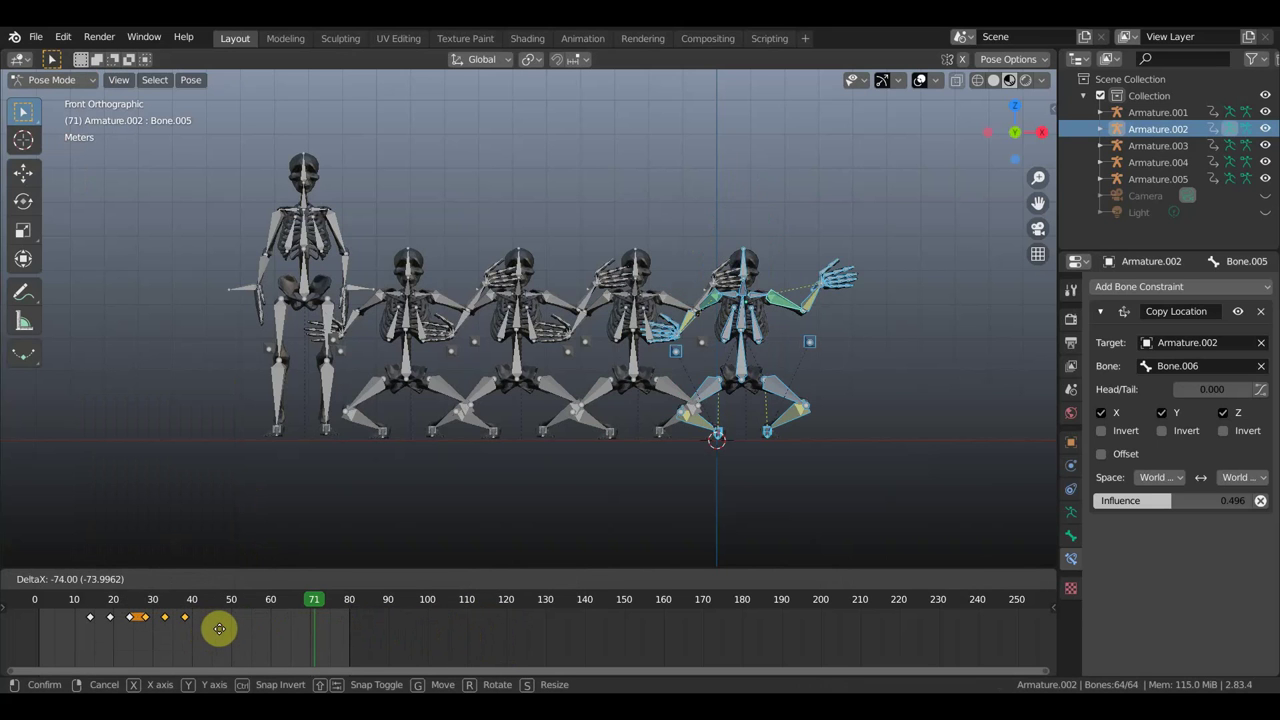
{"action": "left_click", "coordinate": [221, 627]}
{"action": "mouse_move", "coordinate": [318, 599]}
{"action": "left_mouse_down"}
{"action": "mouse_move", "coordinate": [102, 599]}
{"action": "mouse_move", "coordinate": [49, 586]}
{"action": "left_mouse_up"}
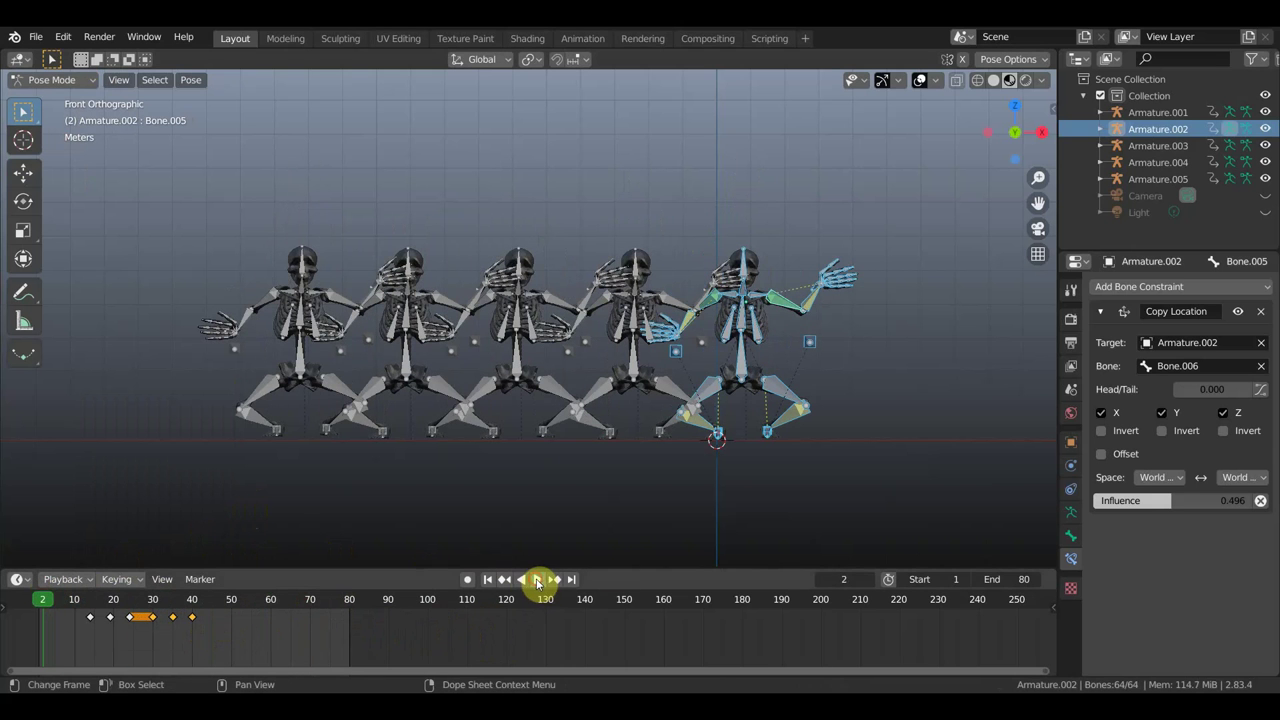
Step: Play all five skeletons, then turn off Viewport Overlays and replay the staggered wave
{"action": "left_click", "coordinate": [537, 580]}
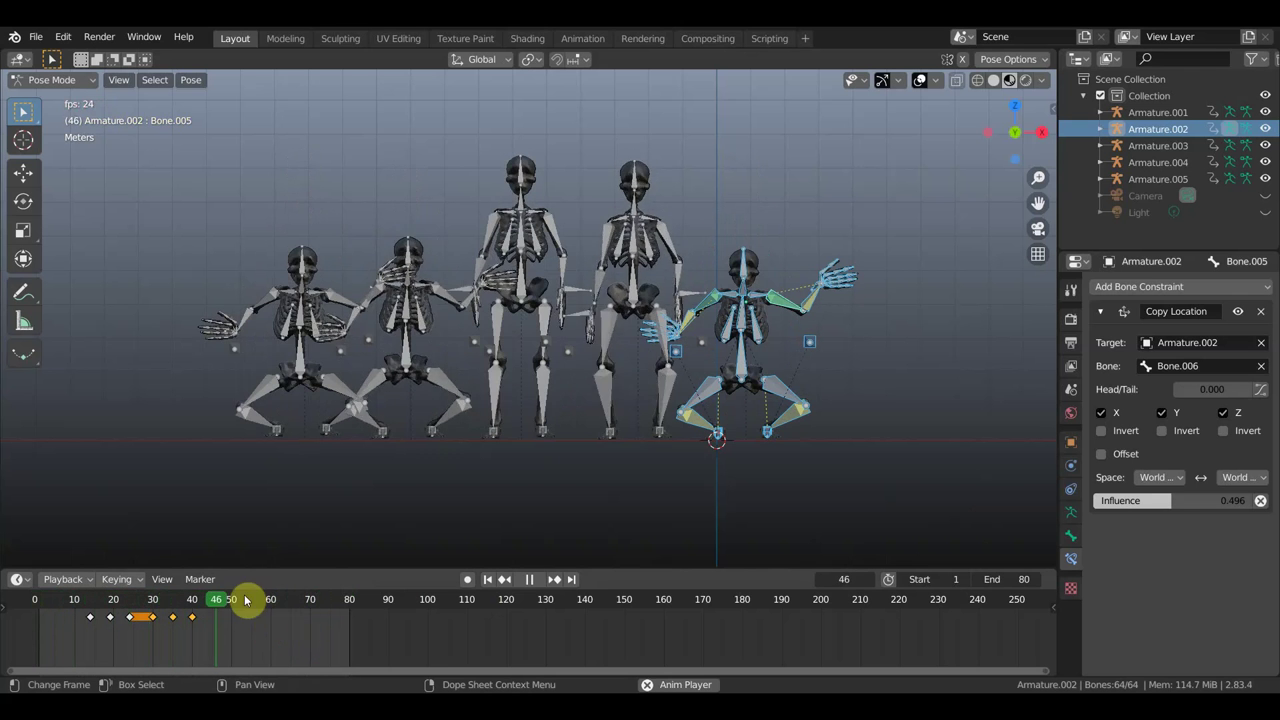
{"action": "left_click", "coordinate": [530, 580]}
{"action": "left_click", "coordinate": [921, 80]}
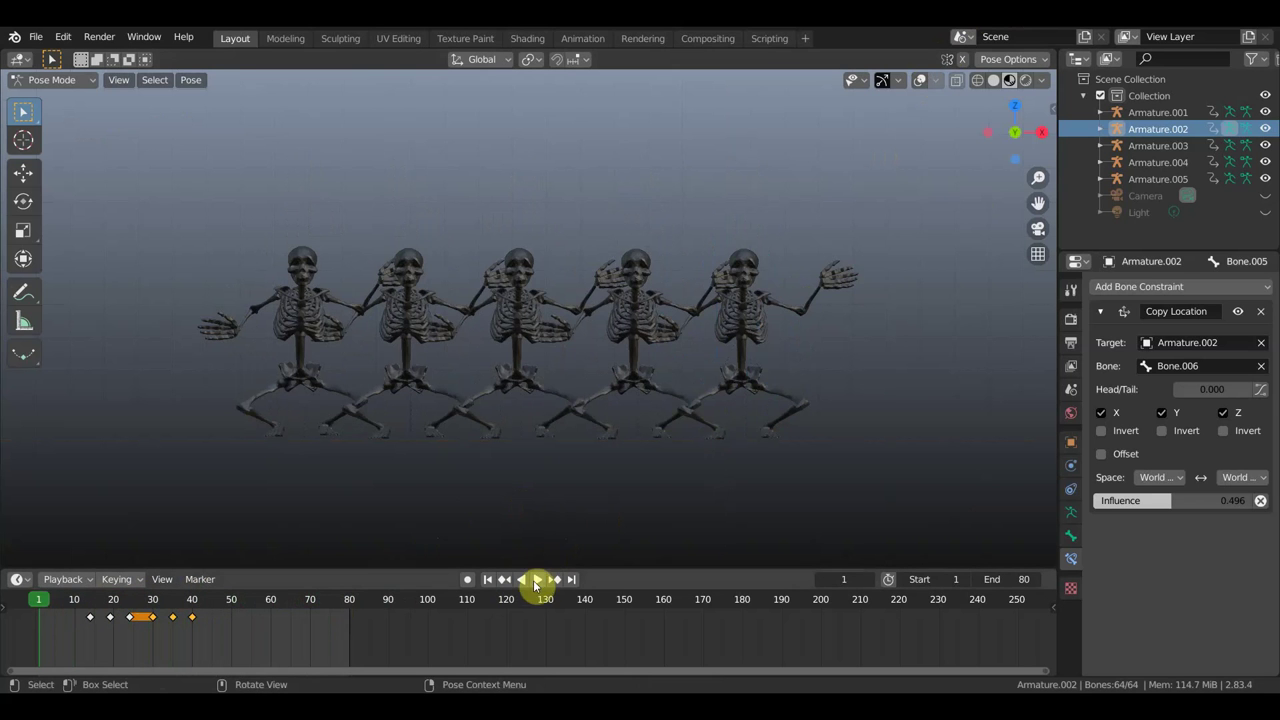
{"action": "left_click", "coordinate": [538, 580]}
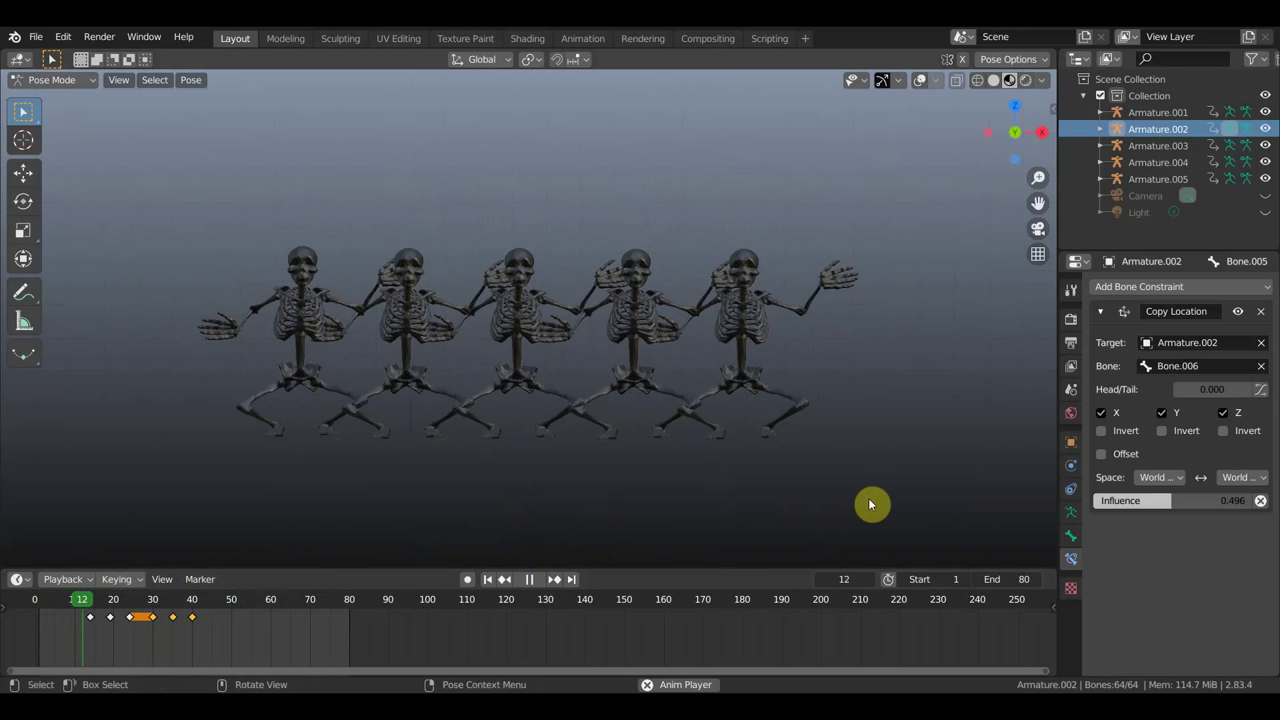